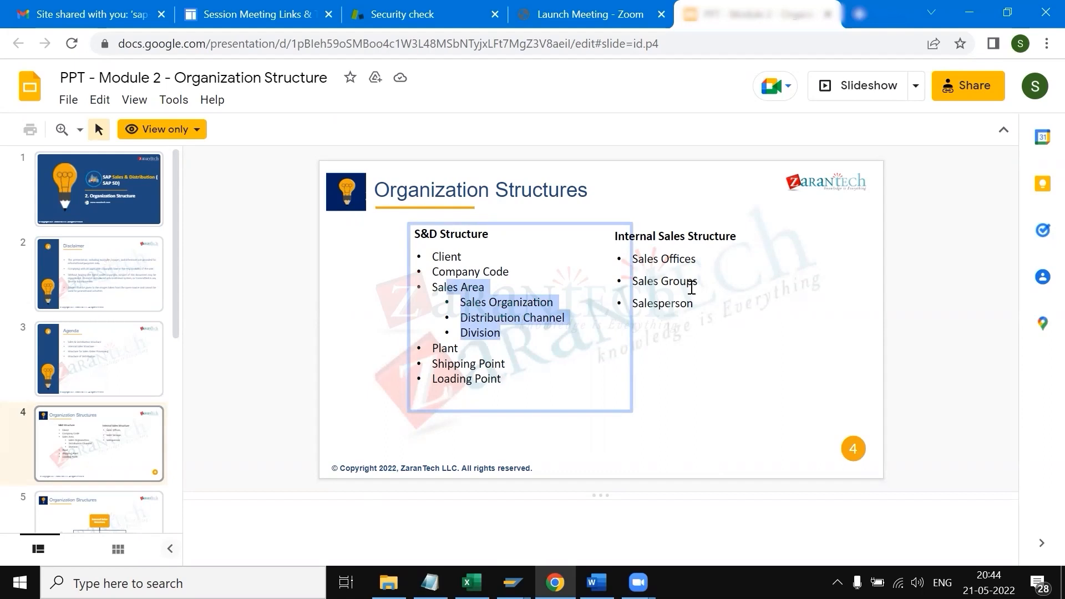
- Highlight the Sales Offices, Sales Groups and Salesperson items under Internal Sales Structure on the slide
{"action": "left_click", "coordinate": [689, 287]}
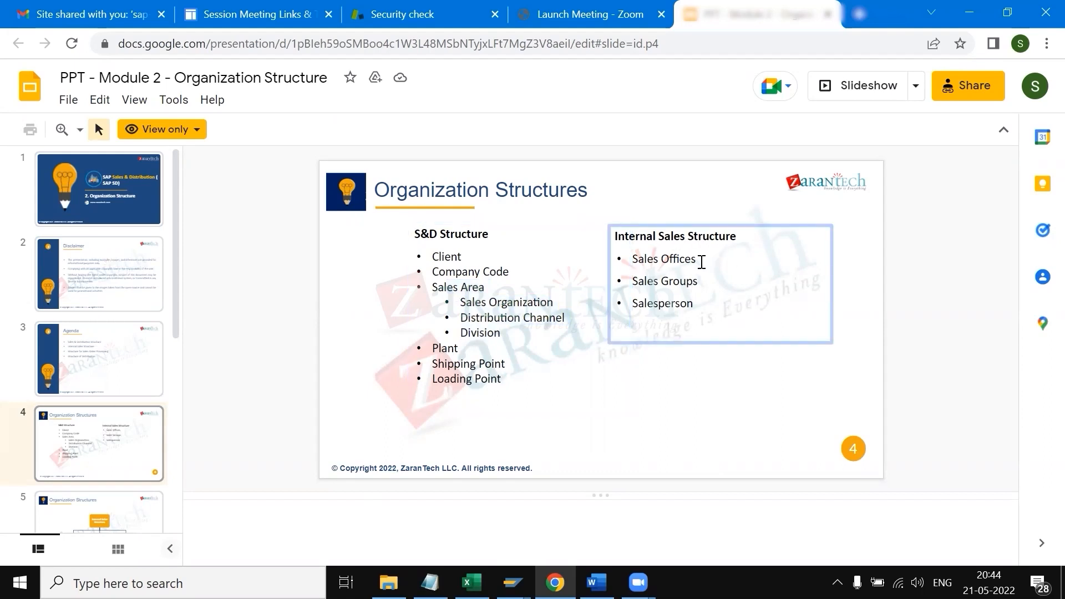
{"action": "left_click_drag", "start_coordinate": [697, 309], "coordinate": [622, 256]}
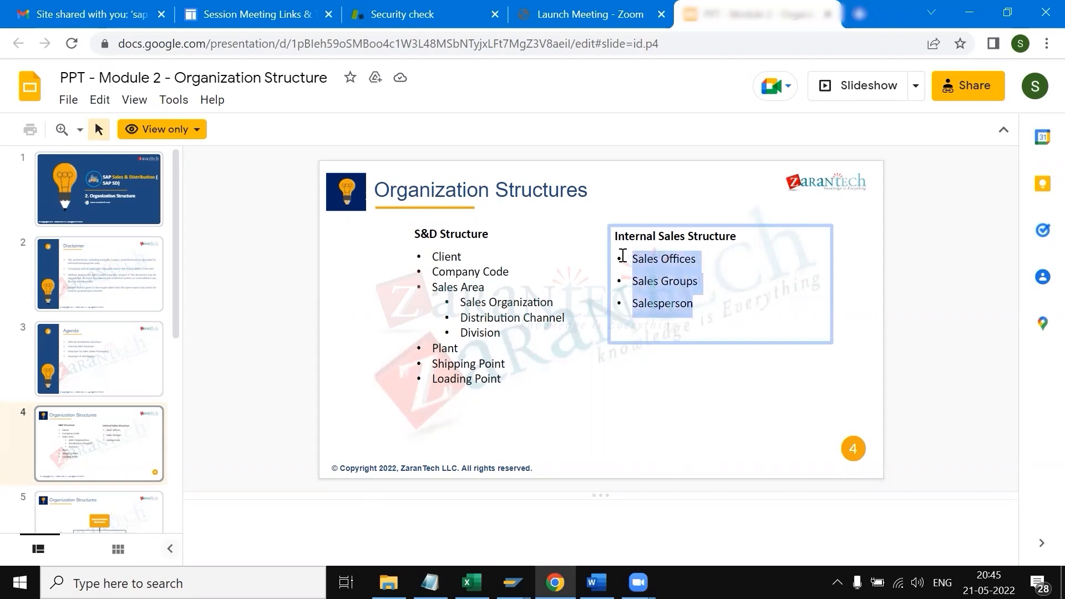
- Switch to the KT.xlsx workbook in Excel and review the company code, sales organisation, distribution channel and division definitions on the DEFINITION sheet
{"action": "left_click", "coordinate": [472, 583]}
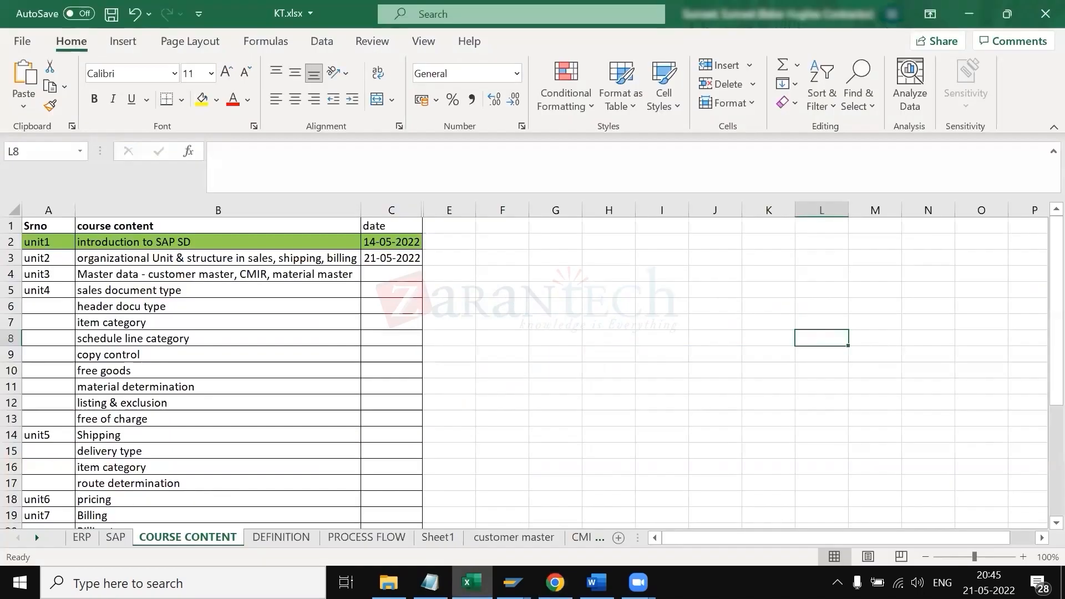
{"action": "left_click", "coordinate": [287, 533]}
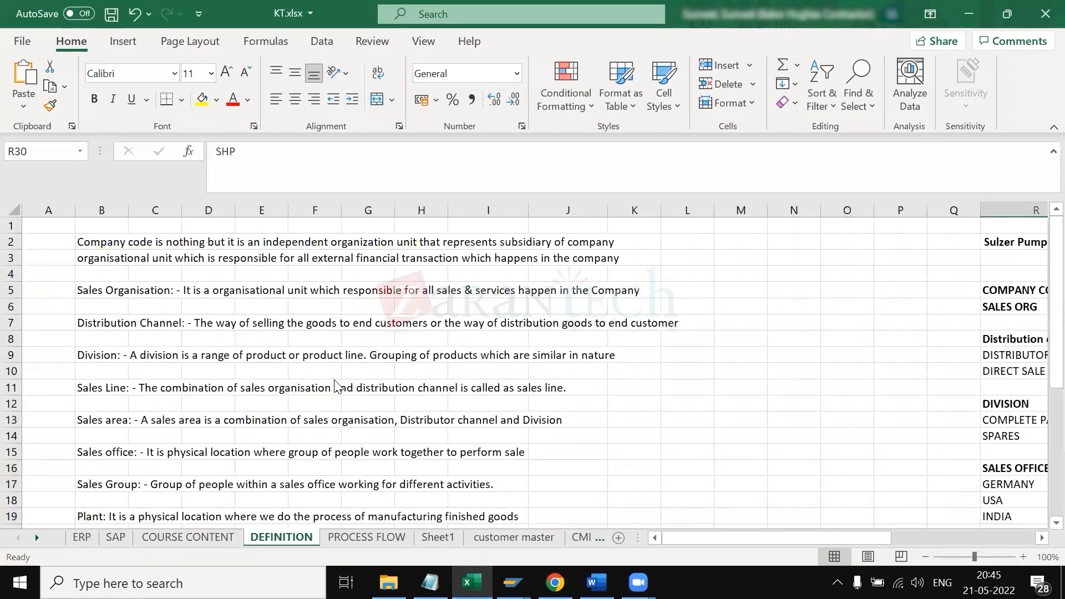
{"action": "left_click", "coordinate": [104, 296]}
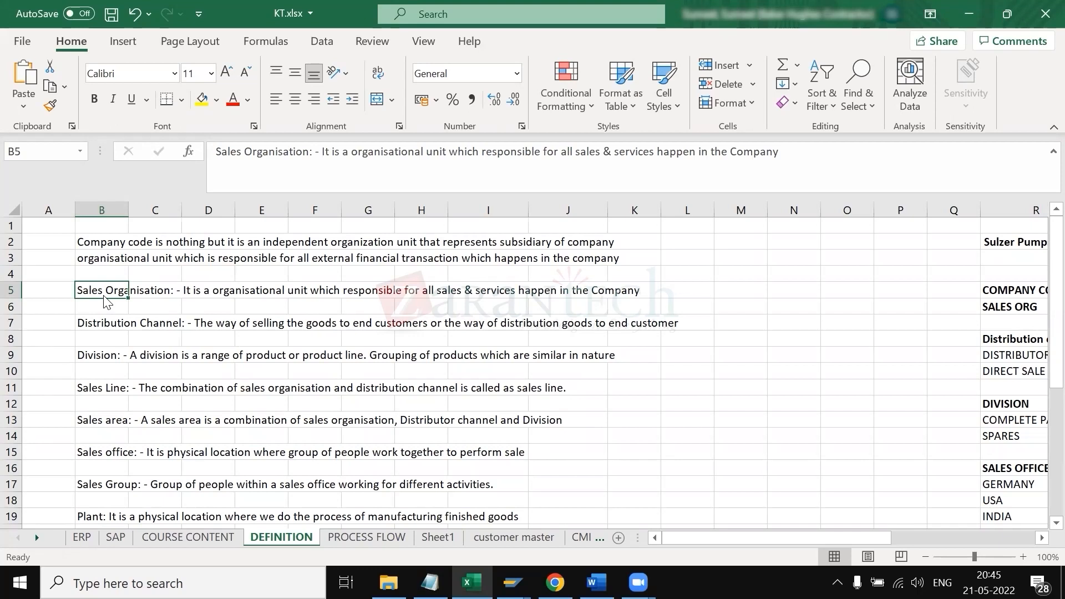
{"action": "key", "text": "Up"}
{"action": "key", "text": "Up"}
{"action": "key", "text": "Down"}
{"action": "key", "text": "Down"}
{"action": "key", "text": "Down"}
{"action": "key", "text": "Down"}
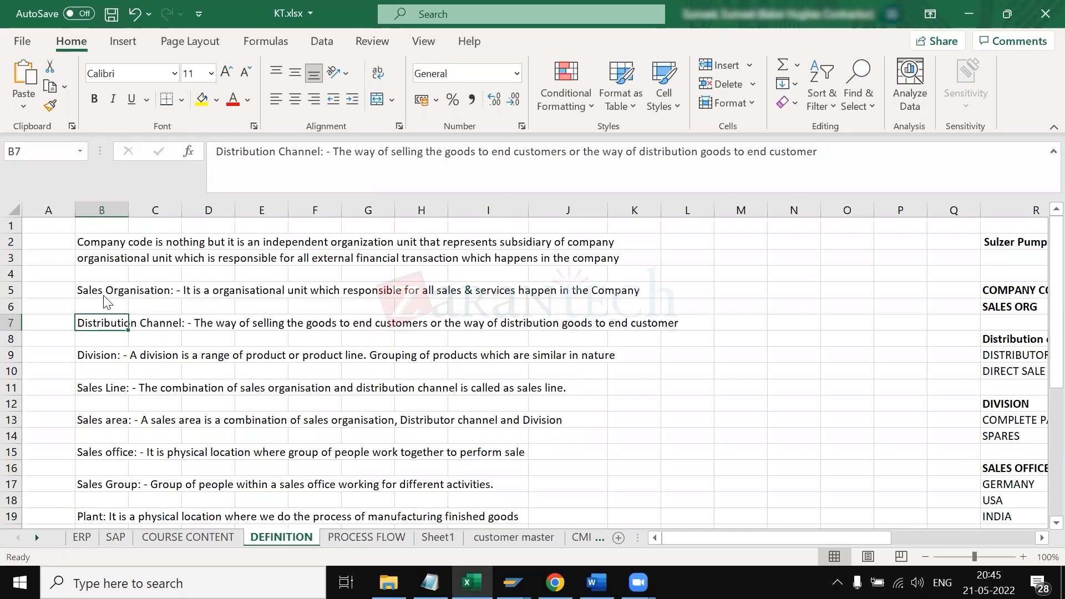
{"action": "key", "text": "Down"}
{"action": "key", "text": "Down"}
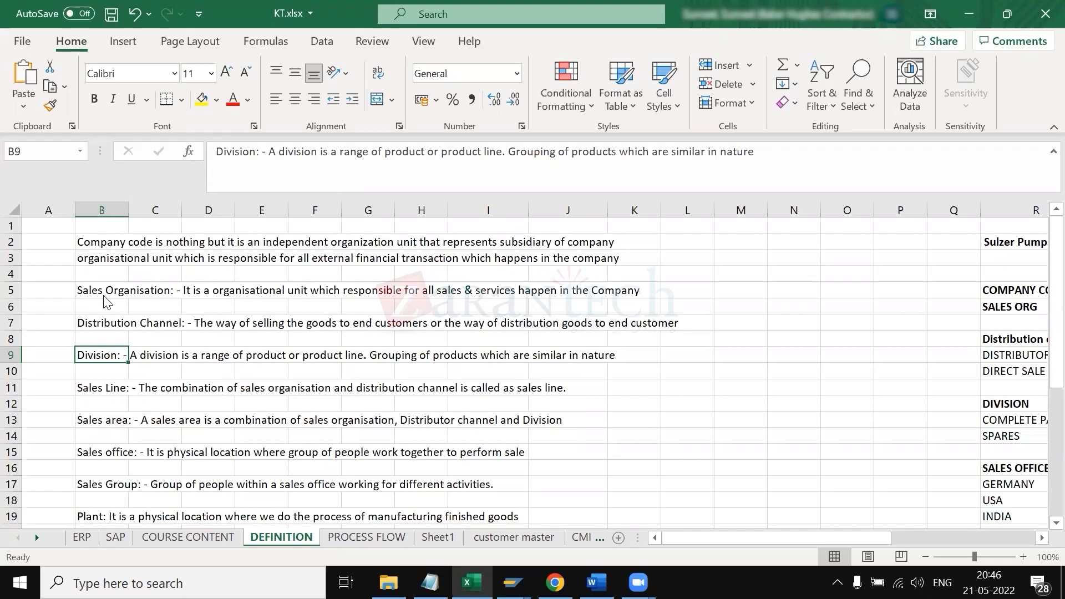
- Review the definitions of sales line, sales area, sales office, sales group, plant and shipping point one after another
{"action": "key", "text": "Down"}
{"action": "key", "text": "Down"}
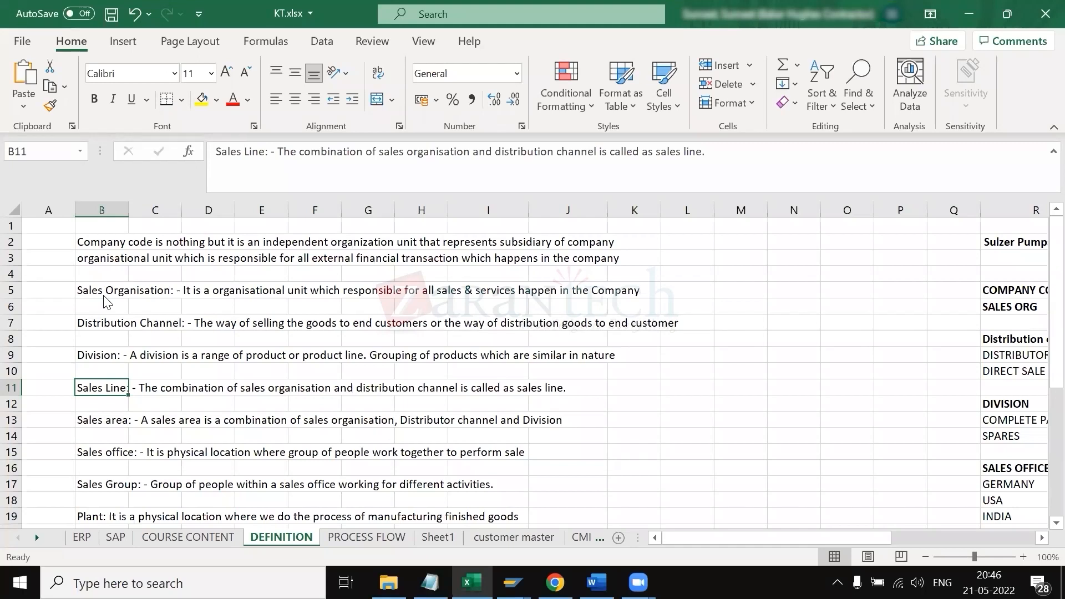
{"action": "key", "text": "Down"}
{"action": "key", "text": "Down"}
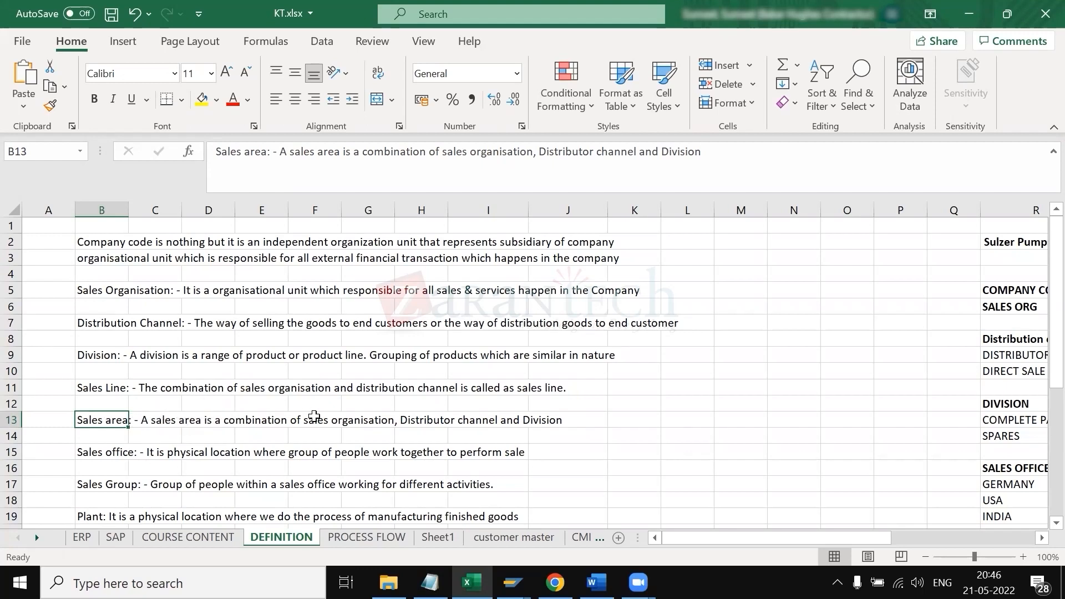
{"action": "key", "text": "Down"}
{"action": "key", "text": "Down"}
{"action": "scroll", "coordinate": [335, 441], "scroll_direction": "down", "scroll_amount": 1}
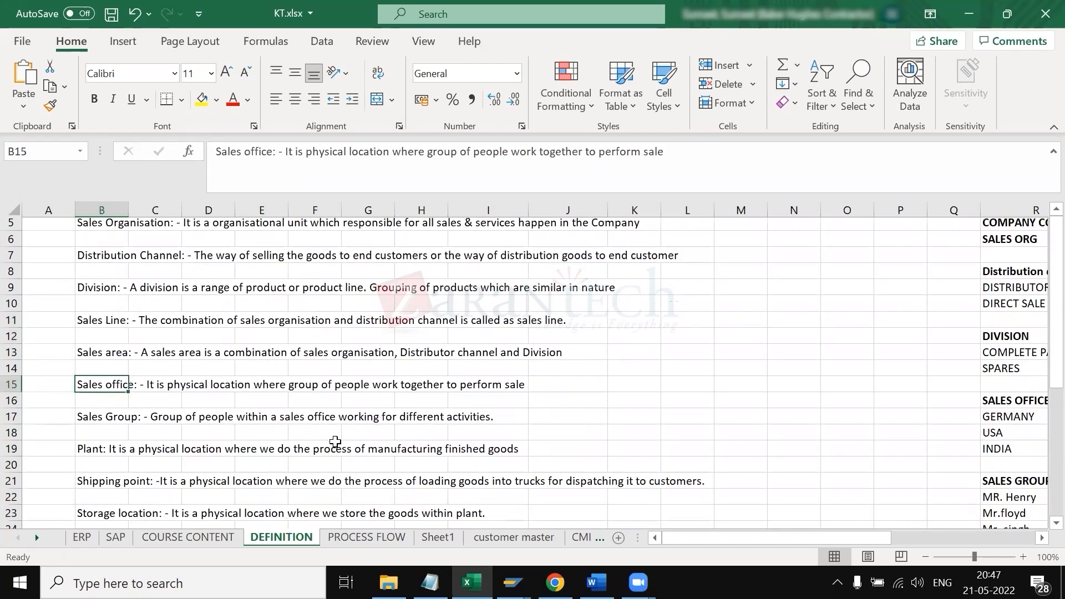
{"action": "scroll", "coordinate": [335, 442], "scroll_direction": "down", "scroll_amount": 1}
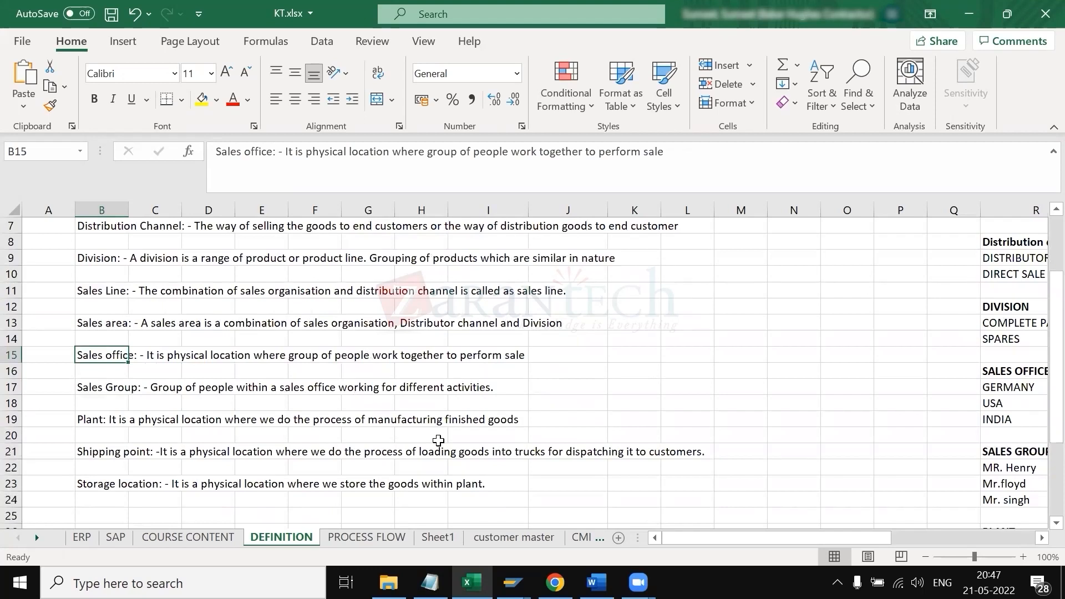
{"action": "key", "text": "Down"}
{"action": "key", "text": "Down"}
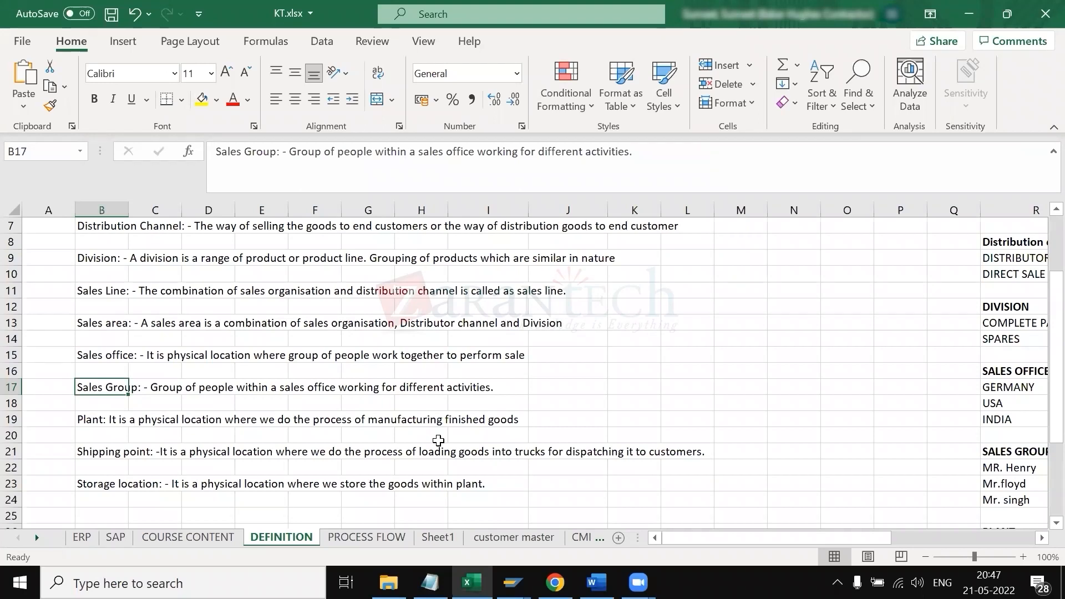
{"action": "key", "text": "Down"}
{"action": "key", "text": "Down"}
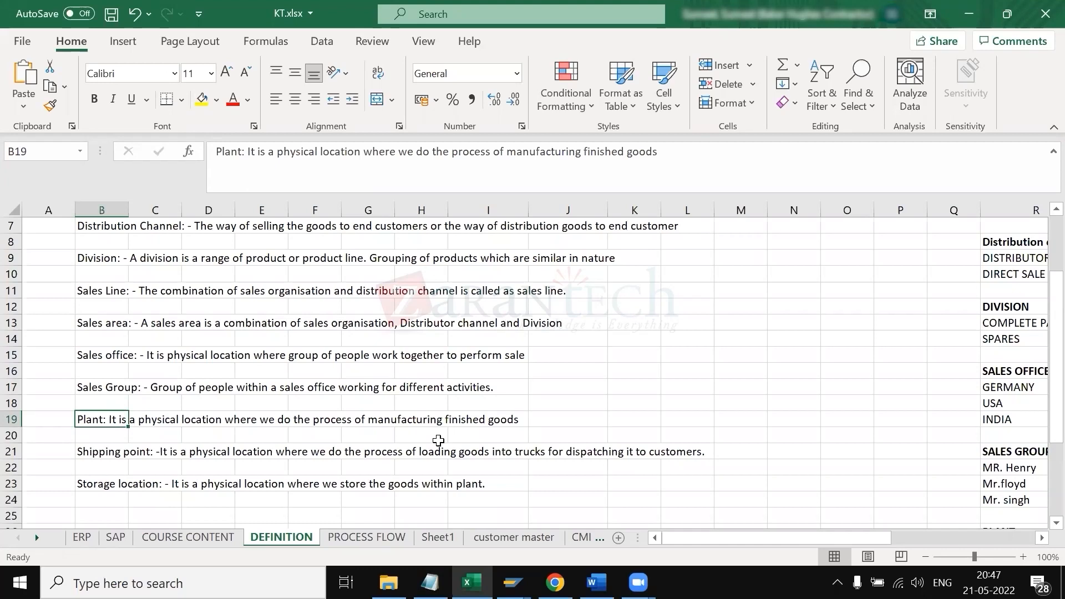
{"action": "key", "text": "Down"}
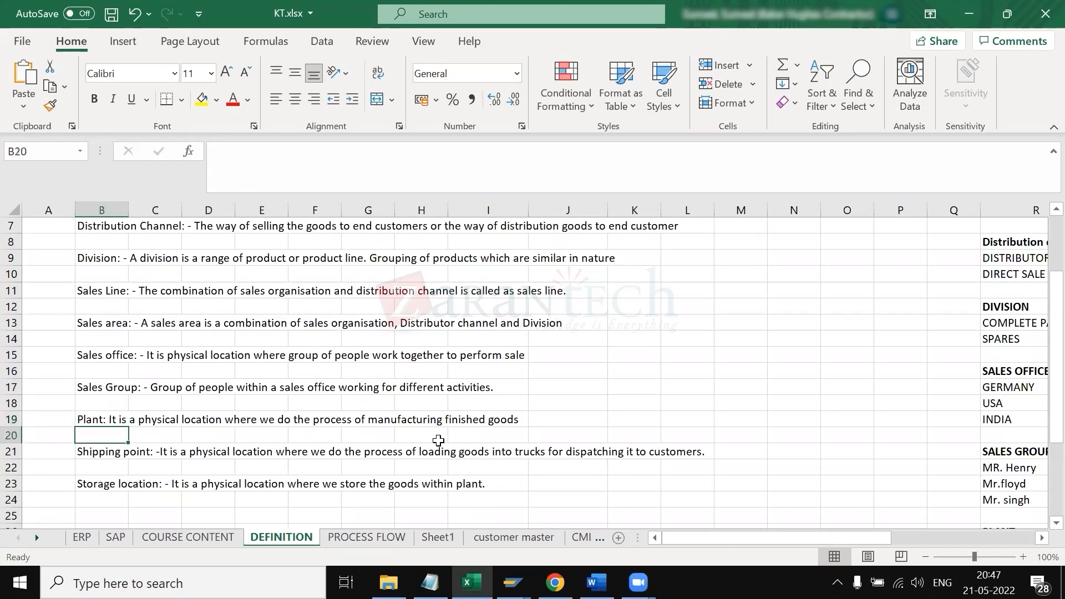
{"action": "key", "text": "Down"}
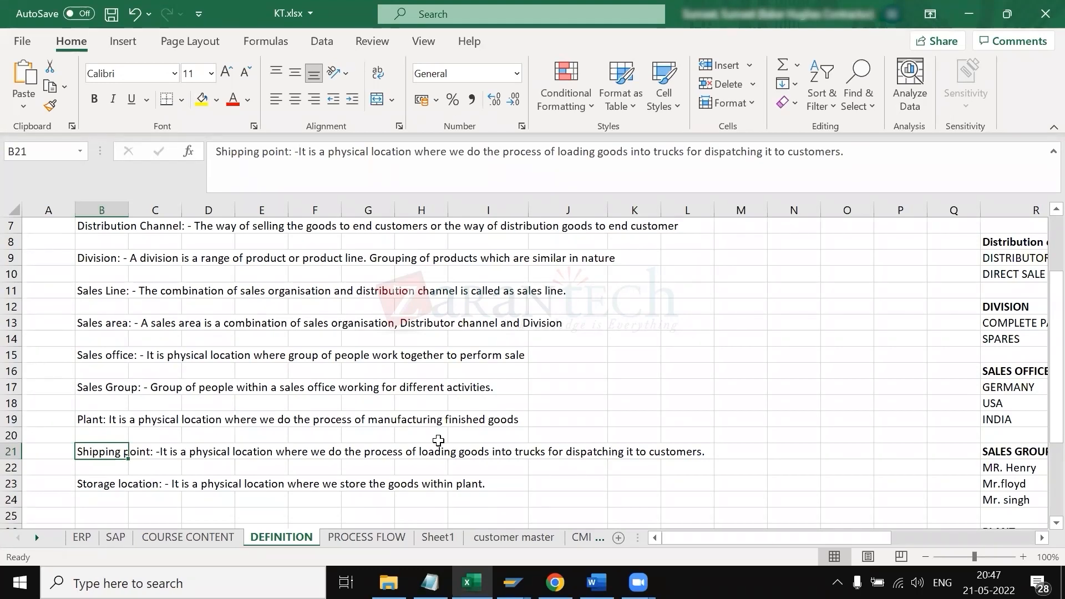
- Select the whole column B of organizational unit definitions and look through it from start to end
{"action": "scroll", "coordinate": [438, 440], "scroll_direction": "up", "scroll_amount": 2}
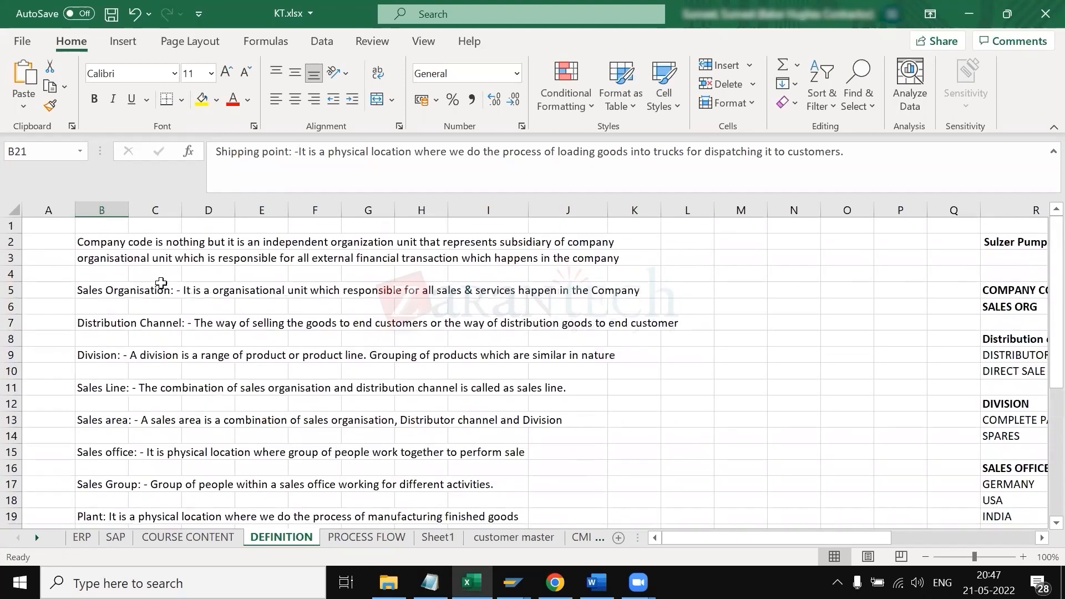
{"action": "left_click_drag", "start_coordinate": [101, 210], "coordinate": [144, 249]}
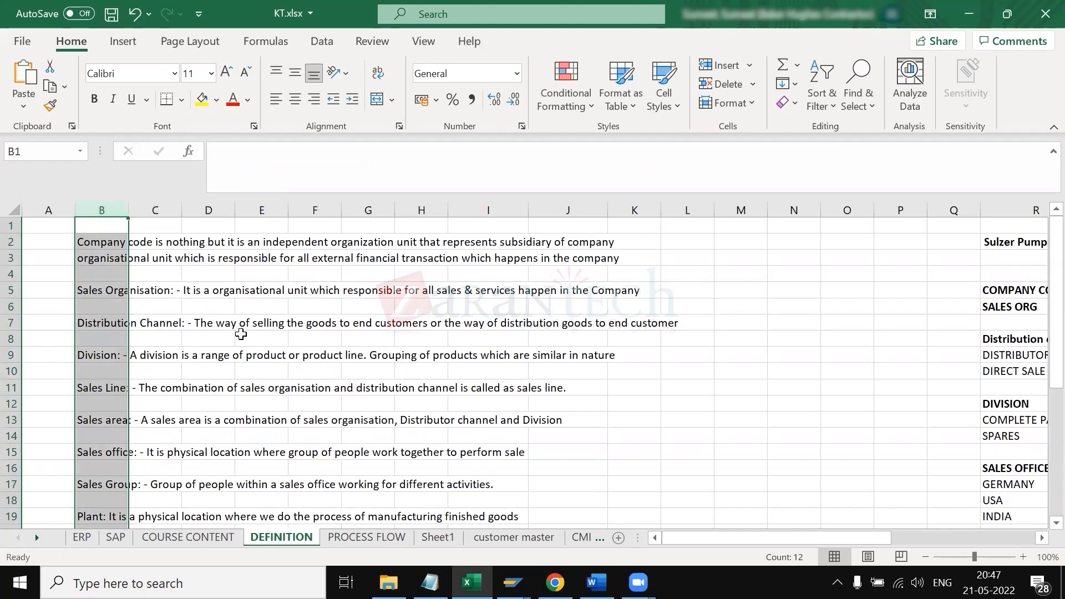
{"action": "left_click", "coordinate": [178, 275]}
{"action": "left_click", "coordinate": [94, 205]}
{"action": "scroll", "coordinate": [332, 363], "scroll_direction": "down", "scroll_amount": 1}
{"action": "scroll", "coordinate": [331, 363], "scroll_direction": "down", "scroll_amount": 1}
{"action": "scroll", "coordinate": [250, 344], "scroll_direction": "up", "scroll_amount": 2}
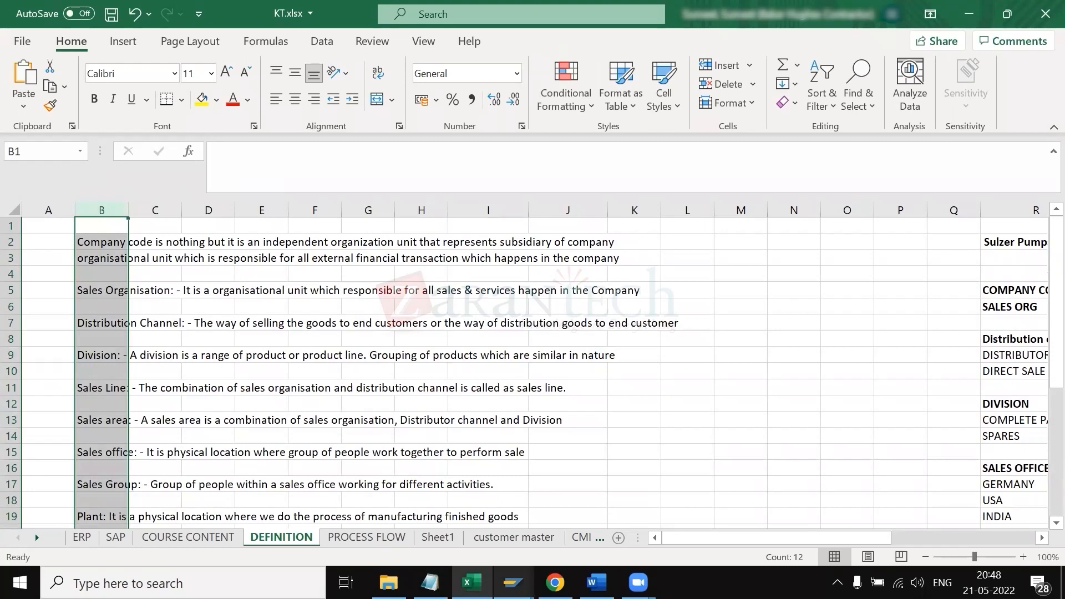
- Switch to the SAP Easy Access window, run transaction SPRO and open the SAP Reference IMG
{"action": "left_click", "coordinate": [511, 583]}
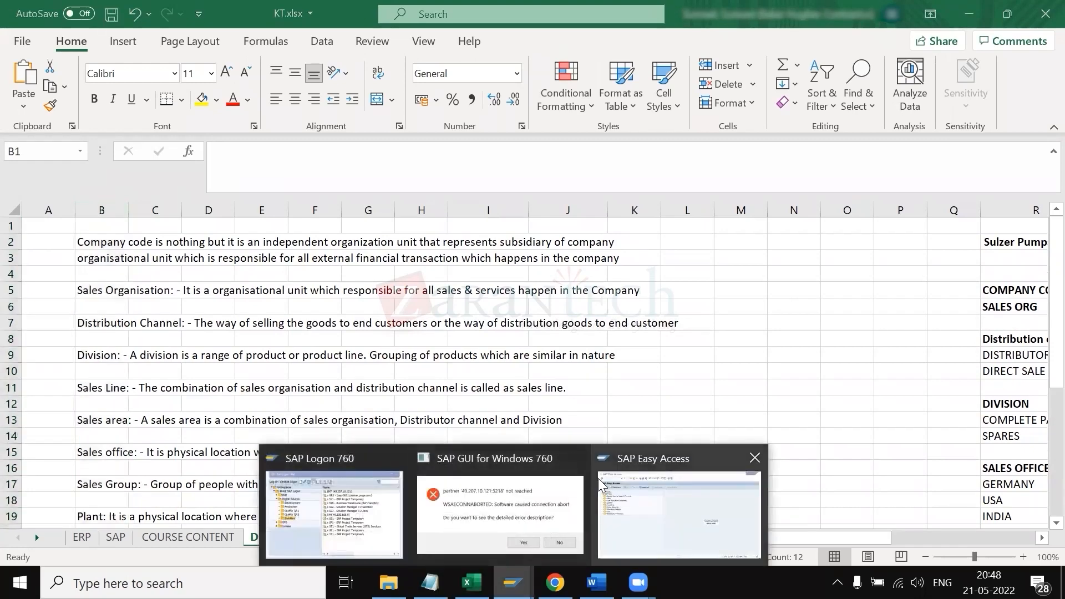
{"action": "left_click", "coordinate": [577, 458]}
{"action": "left_click", "coordinate": [594, 498]}
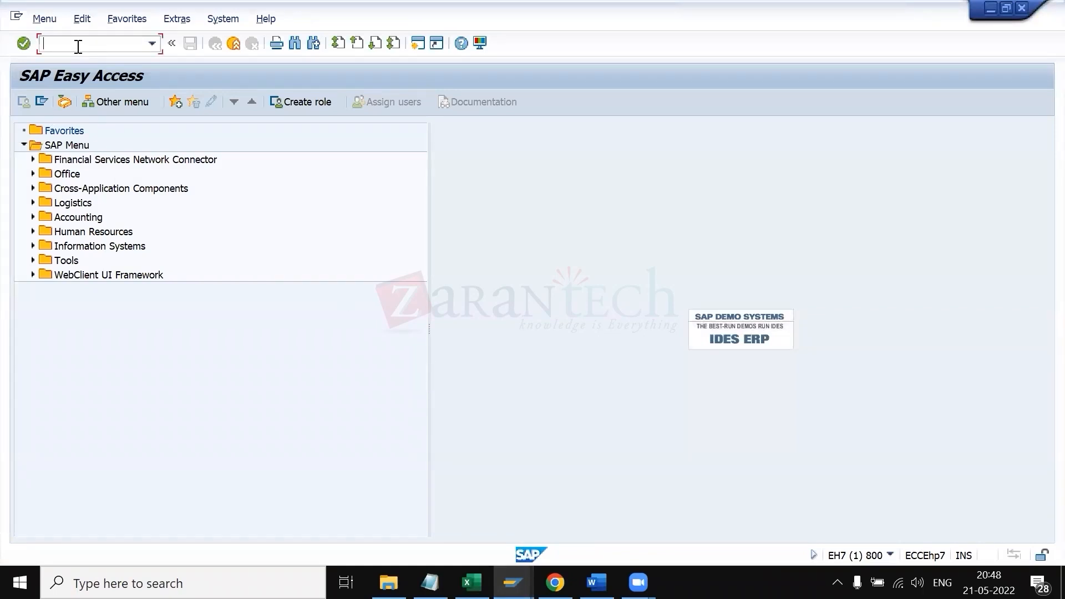
{"action": "type", "text": "spro"}
{"action": "key", "text": "Return"}
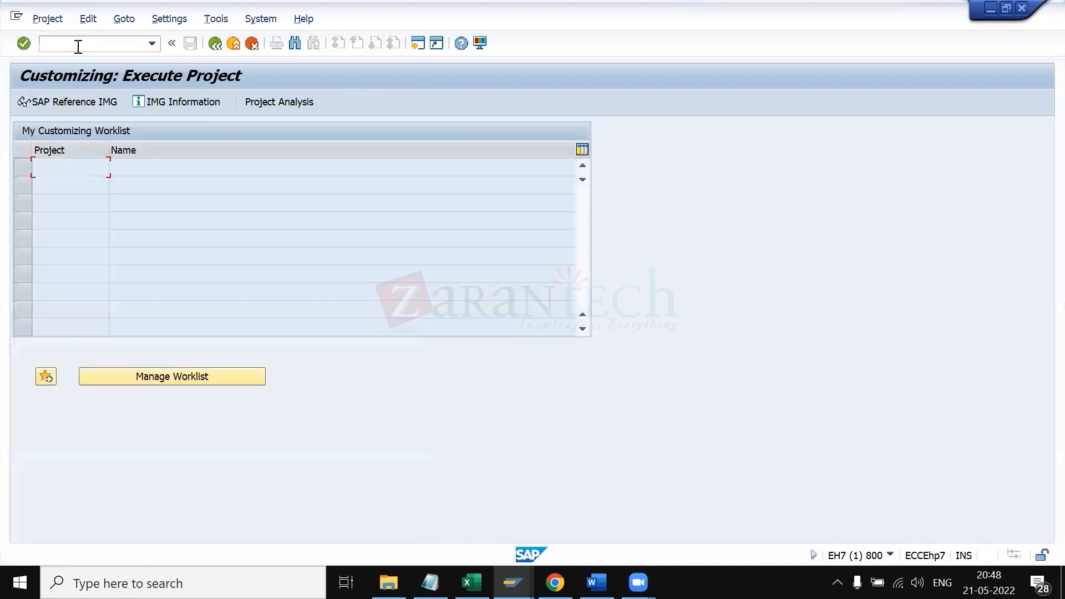
{"action": "left_click", "coordinate": [92, 102]}
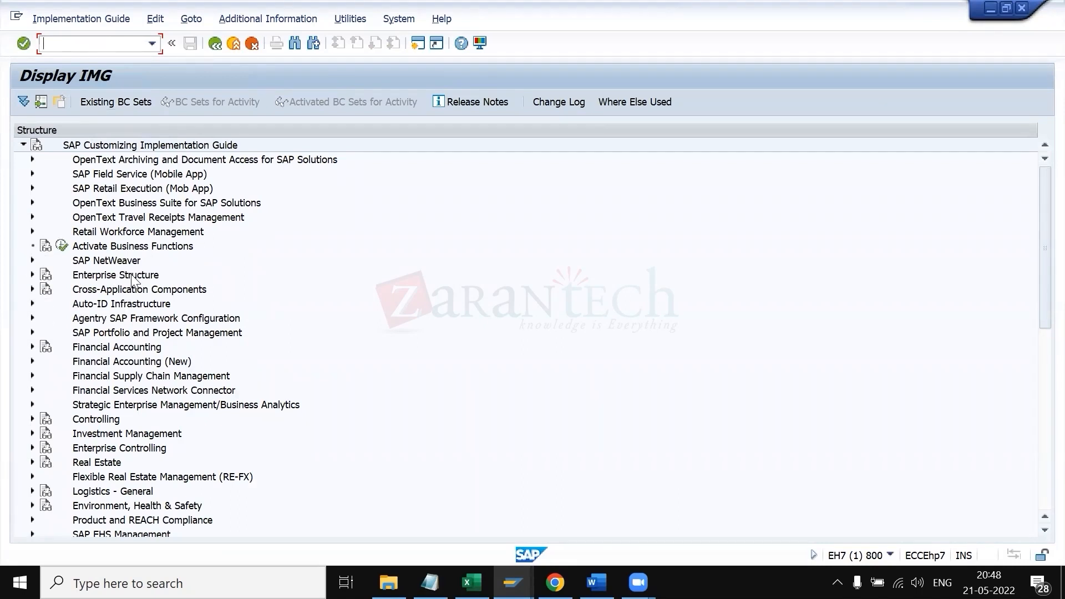
- Expand Enterprise Structure, its Definition node and Financial Accounting in the implementation guide
{"action": "left_click", "coordinate": [32, 274]}
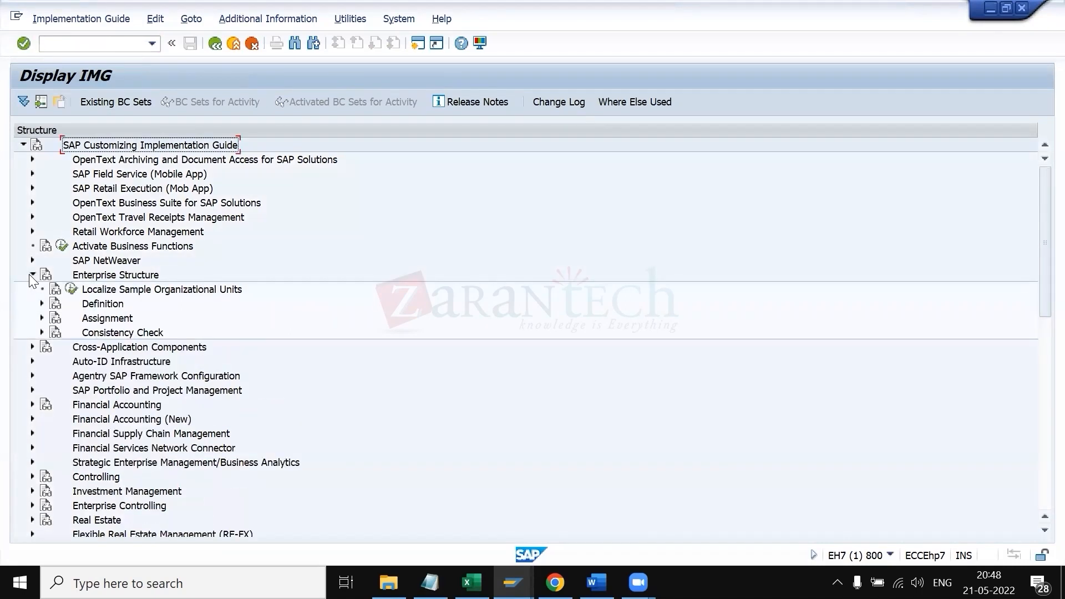
{"action": "left_click", "coordinate": [42, 303]}
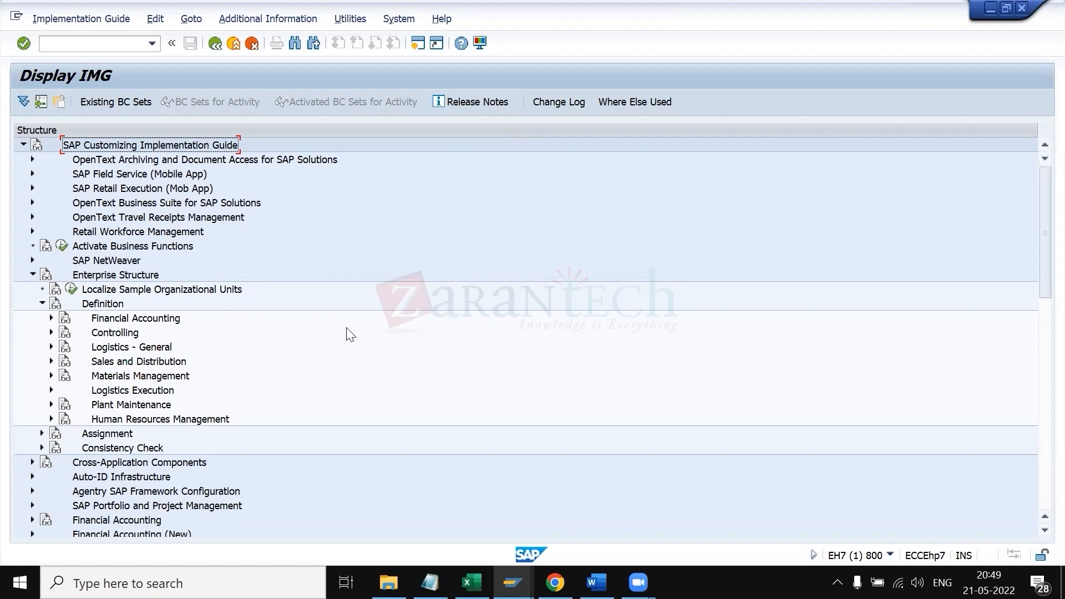
{"action": "left_click", "coordinate": [51, 318]}
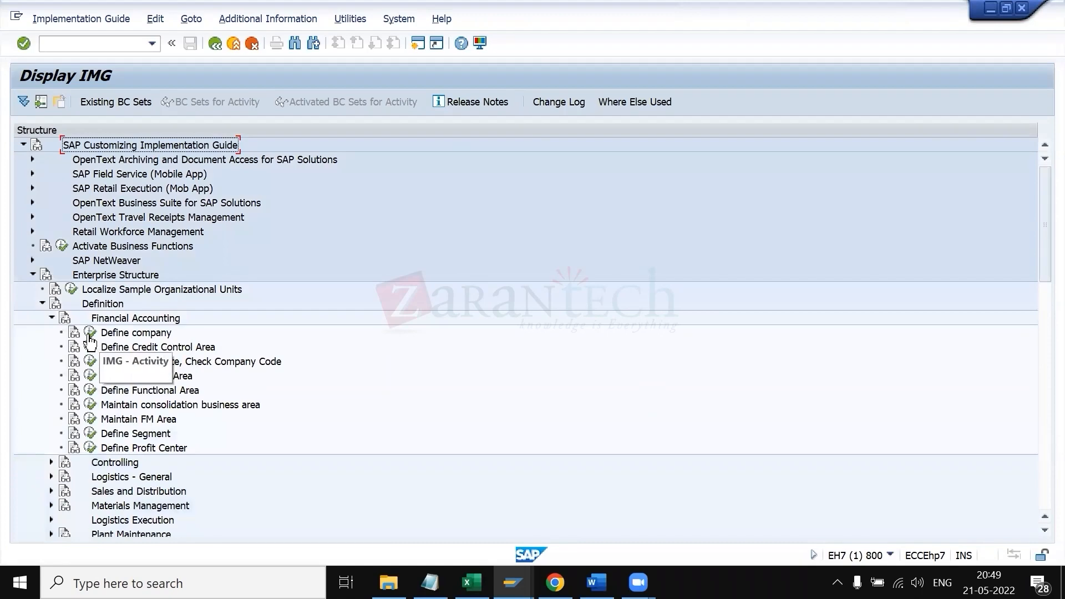
- Switch to the Excel workbook and highlight the Sulzer Pumps enterprise structure in columns R and S
{"action": "key", "text": "alt+Tab"}
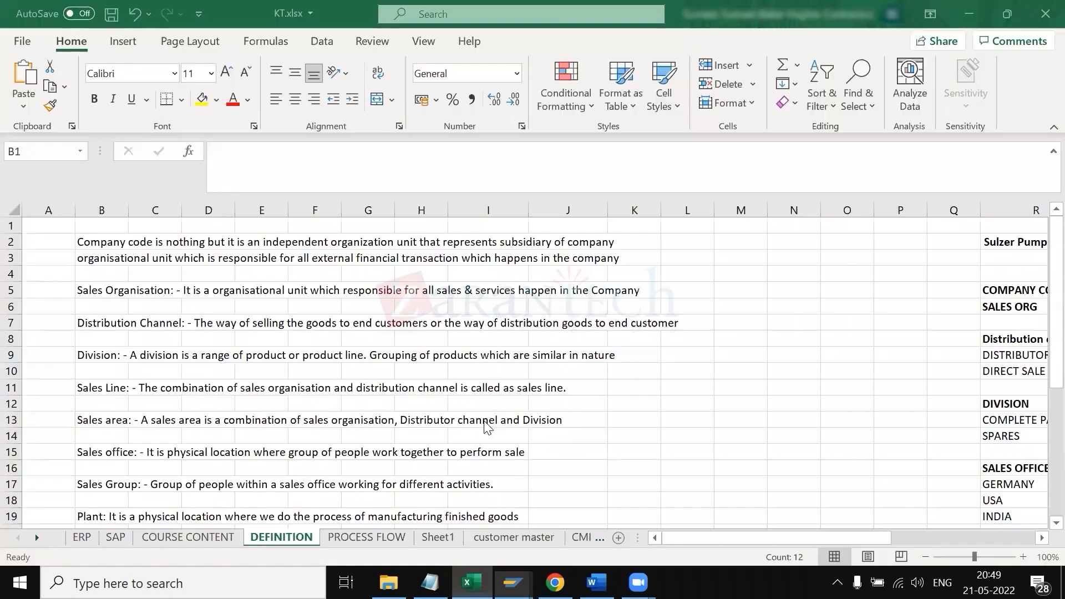
{"action": "scroll", "coordinate": [793, 412], "scroll_direction": "right", "scroll_amount": 5}
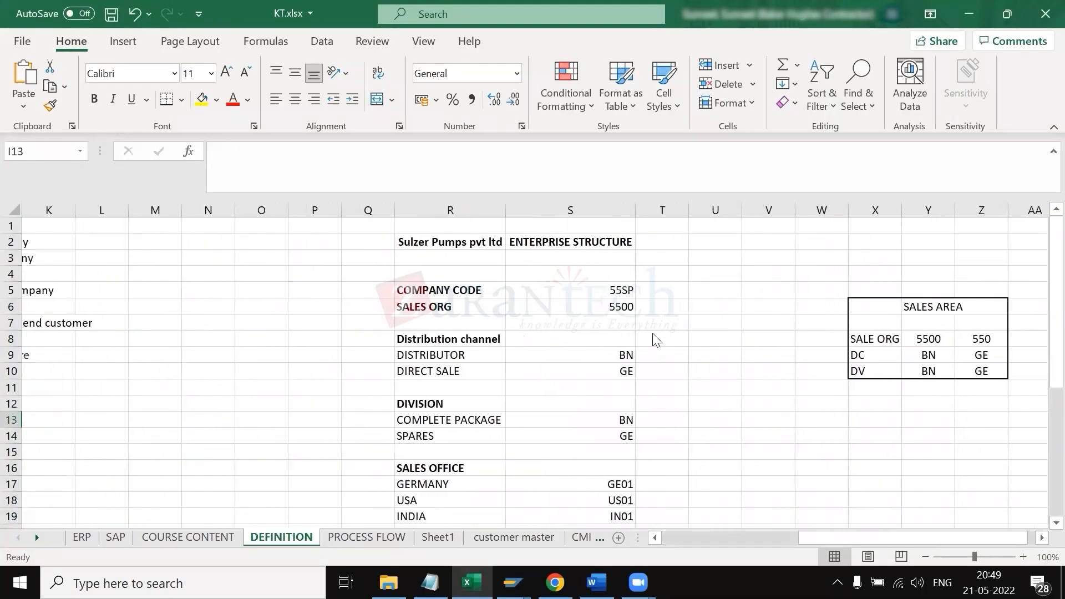
{"action": "left_click_drag", "start_coordinate": [455, 203], "coordinate": [570, 209]}
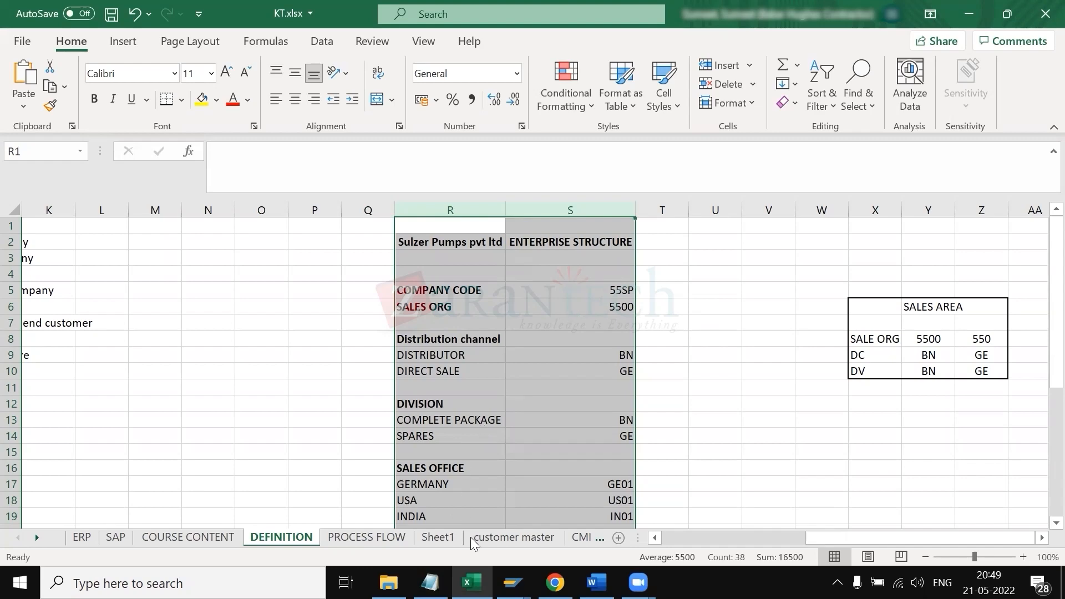
- Return to the SAP Display IMG window, execute the Define company activity and start a new entry
{"action": "mouse_move", "coordinate": [513, 582]}
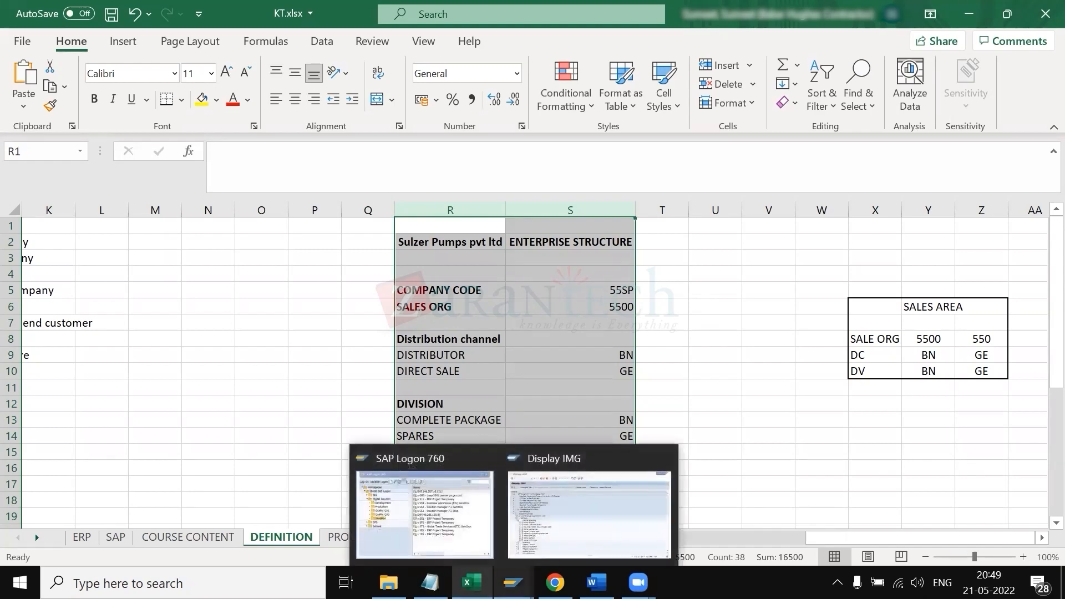
{"action": "left_click", "coordinate": [546, 523]}
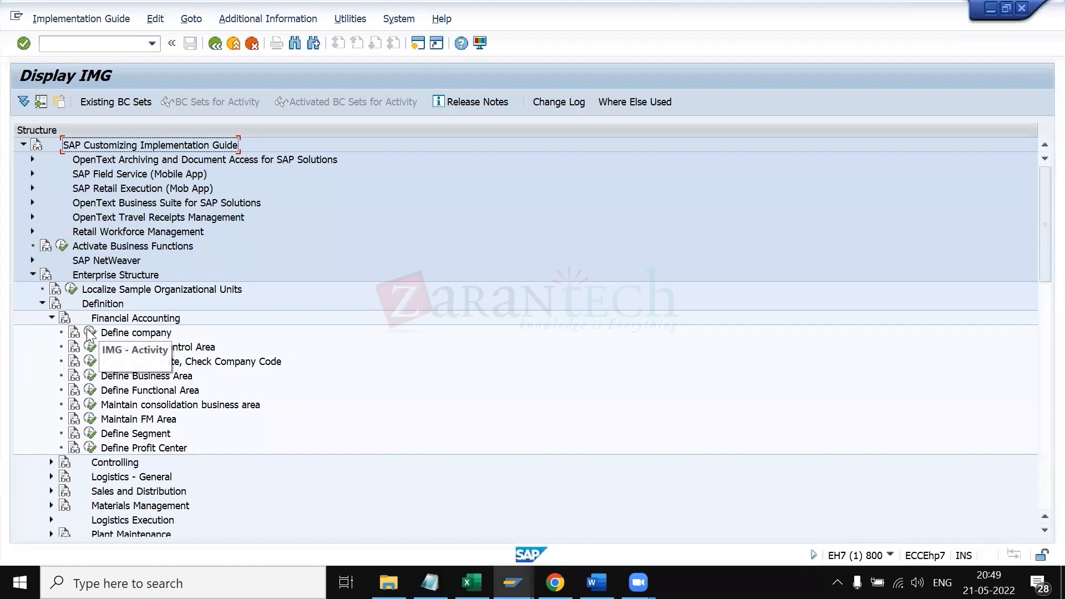
{"action": "left_click", "coordinate": [91, 335]}
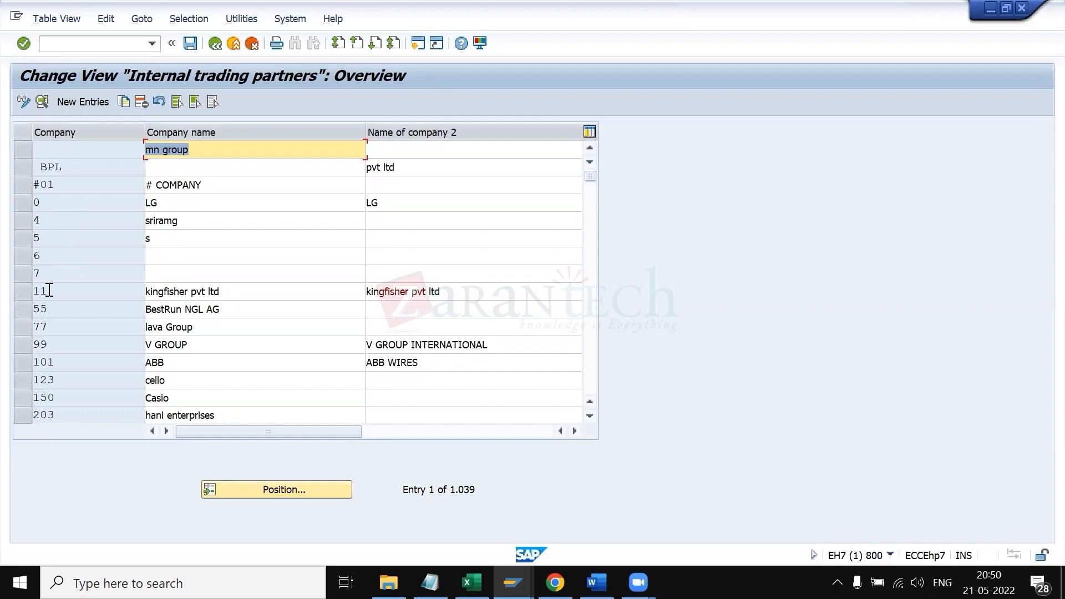
{"action": "left_click", "coordinate": [70, 97]}
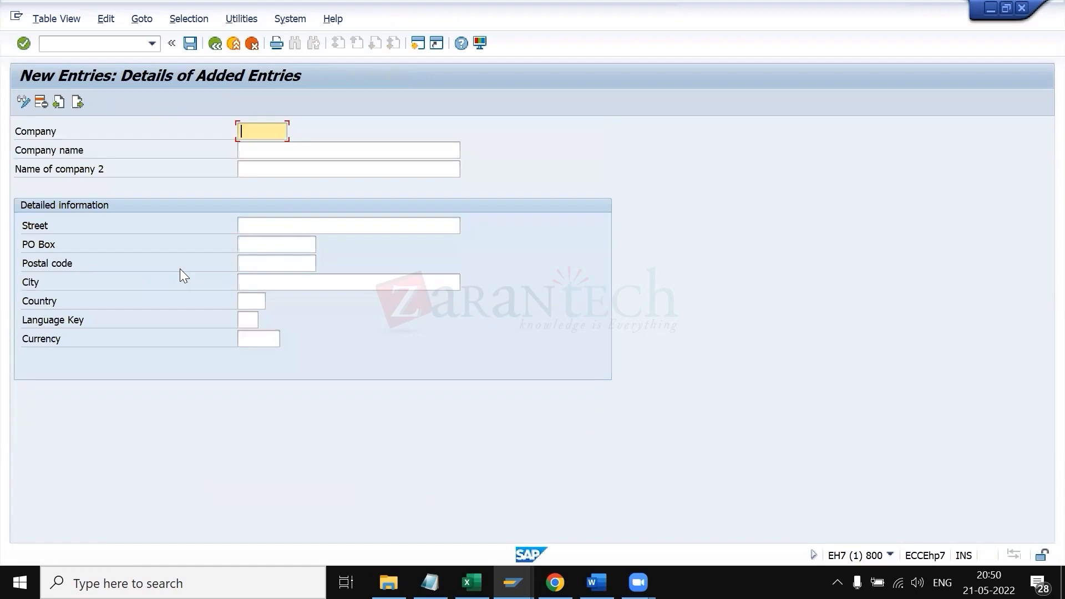
- Copy the sales org code 5500 from the Excel workbook into the Company field of the new SAP entry
{"action": "key", "text": "alt+Tab"}
{"action": "left_click", "coordinate": [589, 290]}
{"action": "left_click", "coordinate": [595, 306]}
{"action": "key", "text": "ctrl+c"}
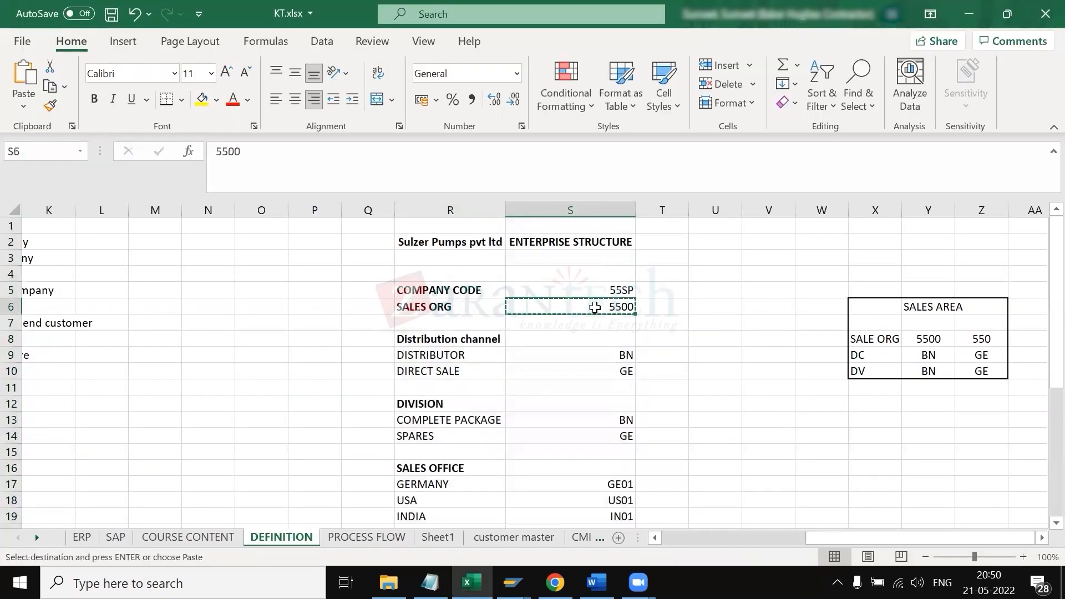
{"action": "key", "text": "alt+Tab"}
{"action": "key", "text": "ctrl+v"}
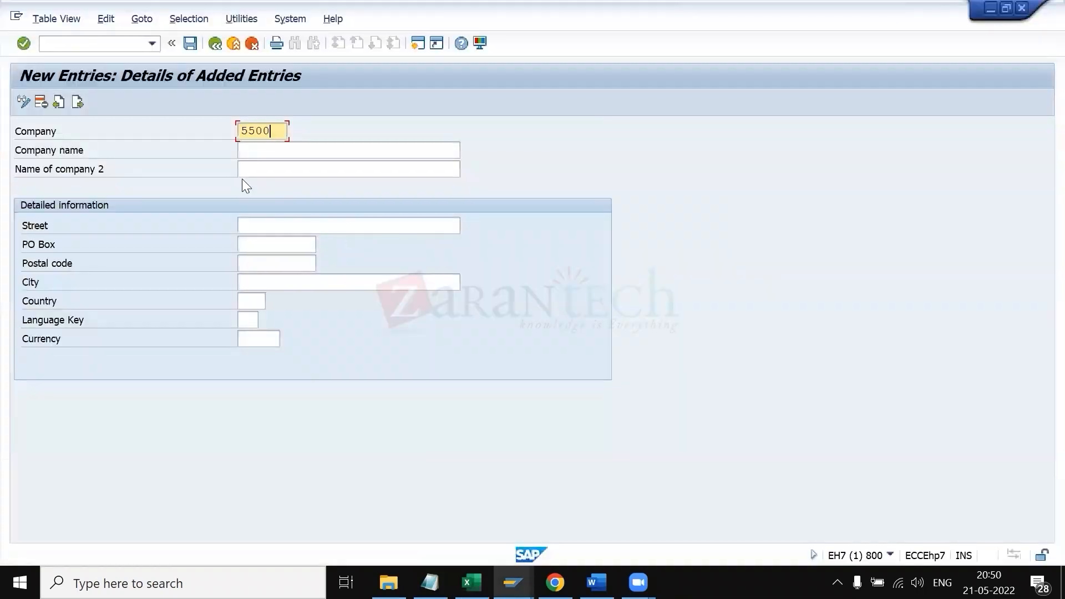
- Enter "Sulzer pumps Pvt ltd" as the company name and "Sulzer pumps" as the second company name
{"action": "key", "text": "Tab"}
{"action": "type", "text": "Su"}
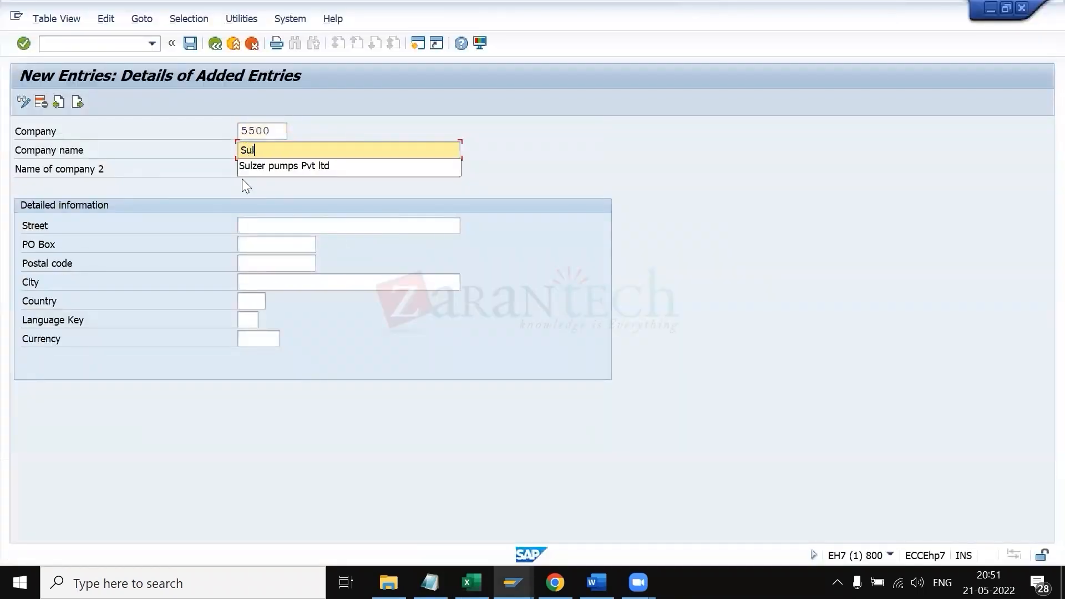
{"action": "type", "text": "l"}
{"action": "key", "text": "Down"}
{"action": "key", "text": "Return"}
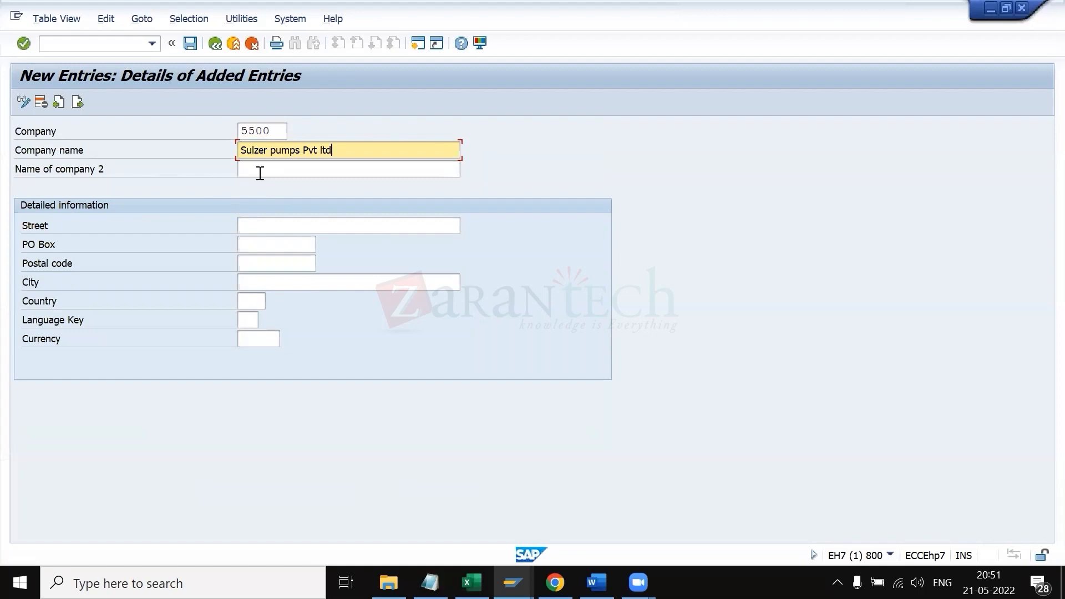
{"action": "left_click", "coordinate": [260, 173]}
{"action": "key", "text": "Down"}
{"action": "key", "text": "Down"}
{"action": "key", "text": "Return"}
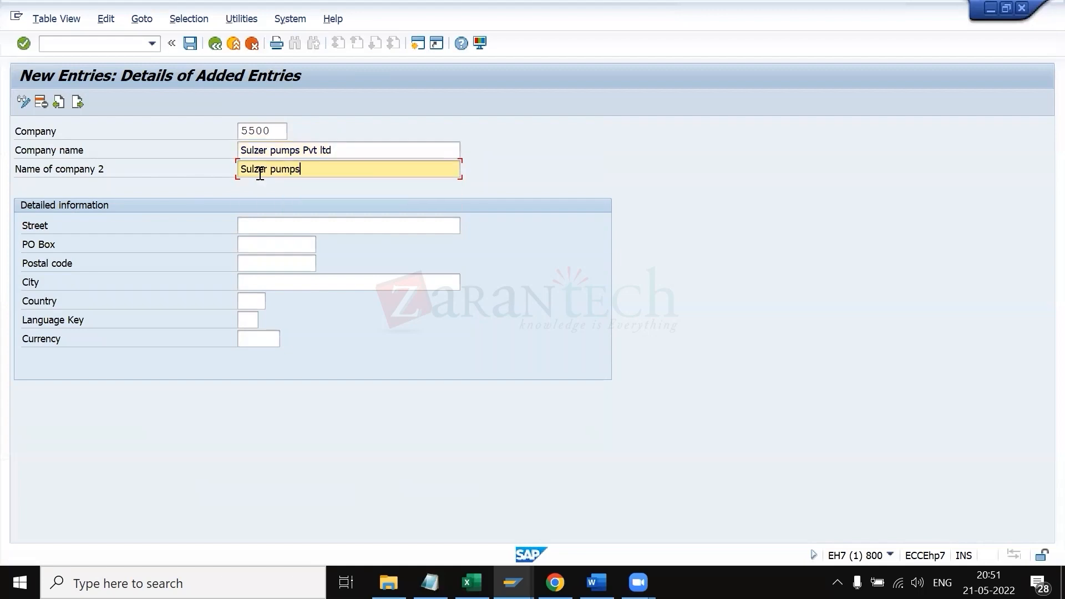
- Fill in the company's street and PO box in the detailed information from previously used values
{"action": "left_click", "coordinate": [272, 225]}
{"action": "key", "text": "Down"}
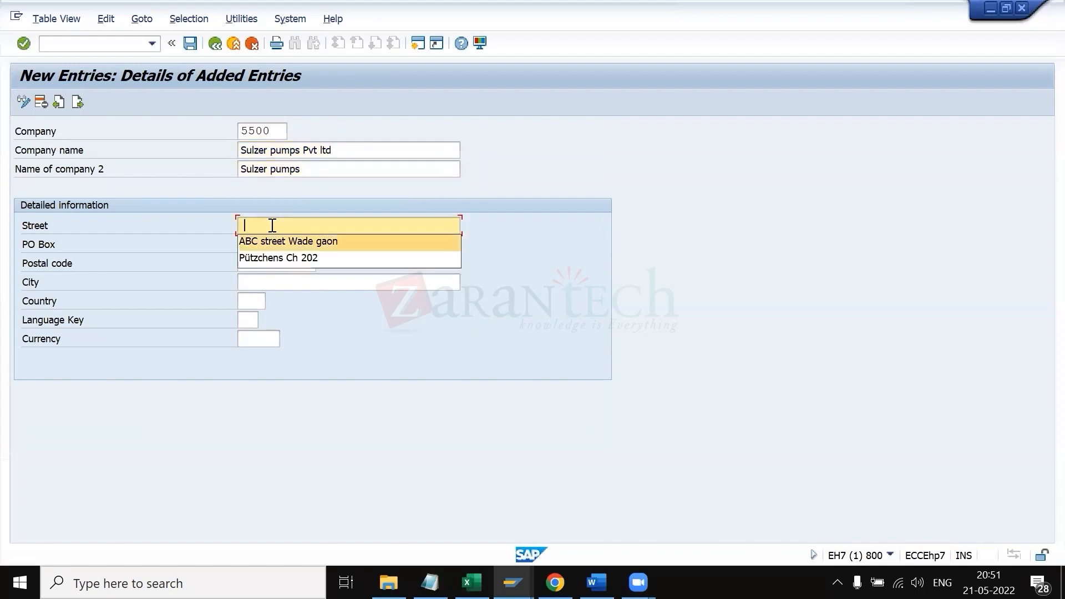
{"action": "key", "text": "Down"}
{"action": "key", "text": "Return"}
{"action": "key", "text": "Tab"}
{"action": "key", "text": "Down"}
{"action": "key", "text": "Return"}
{"action": "key", "text": "ctrl+a"}
{"action": "key", "text": "BackSpace"}
{"action": "key", "text": "Down"}
{"action": "key", "text": "Down"}
{"action": "key", "text": "Return"}
- Fill in the company's postal code and city from previously used values
{"action": "key", "text": "Tab"}
{"action": "key", "text": "Down"}
{"action": "key", "text": "Down"}
{"action": "key", "text": "Down"}
{"action": "key", "text": "Down"}
{"action": "key", "text": "Return"}
{"action": "key", "text": "Tab"}
{"action": "key", "text": "Down"}
{"action": "key", "text": "Down"}
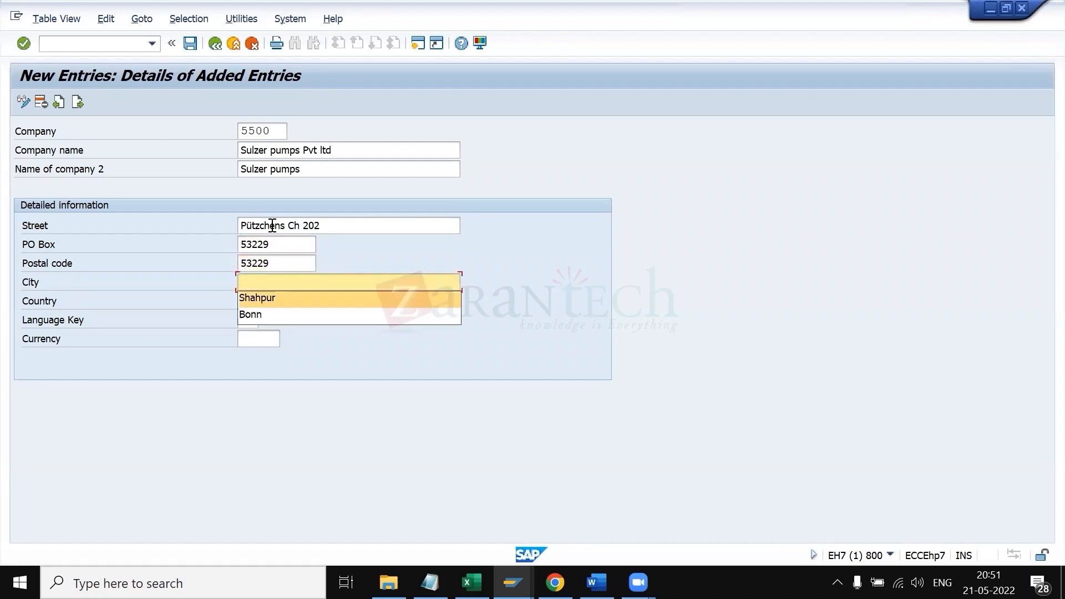
{"action": "key", "text": "Down"}
{"action": "key", "text": "Return"}
{"action": "key", "text": "Tab"}
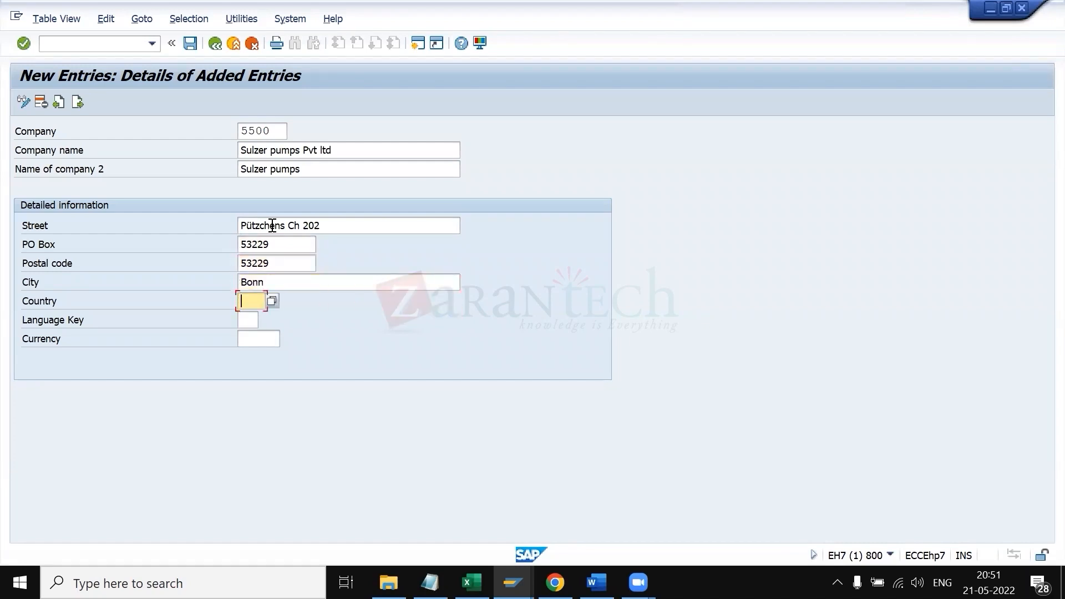
- Set the company's country to US, the language key to EN and the currency to USD
{"action": "type", "text": "US"}
{"action": "key", "text": "Tab"}
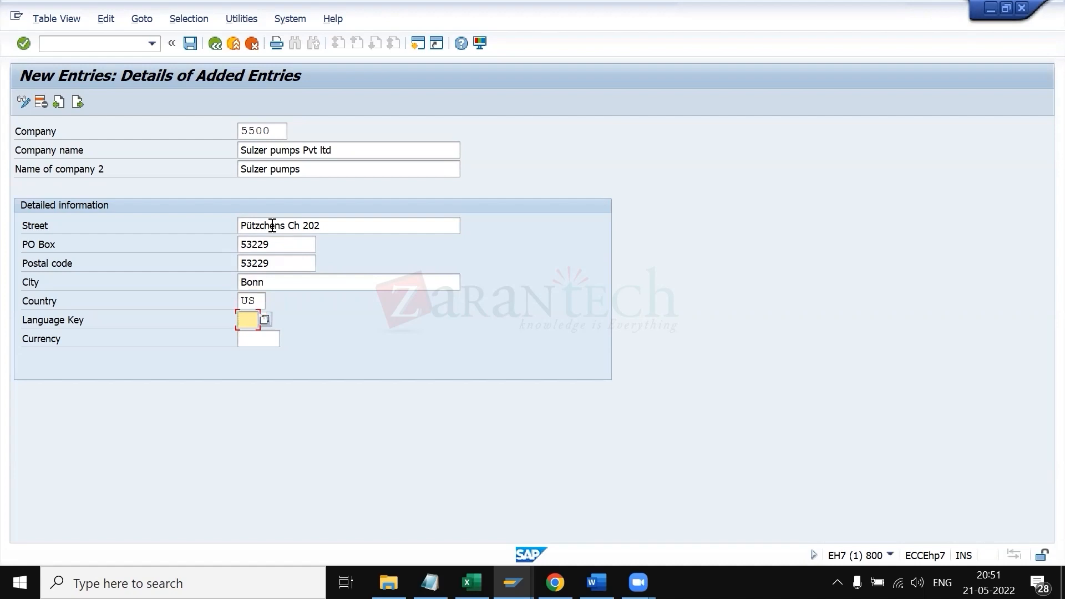
{"action": "type", "text": "EN"}
{"action": "key", "text": "Tab"}
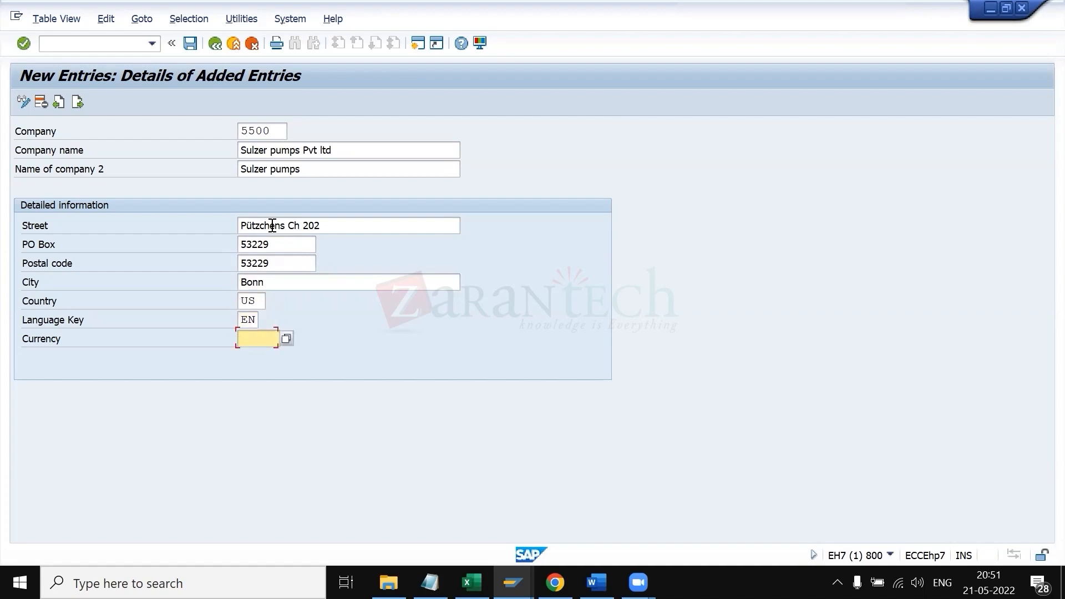
{"action": "type", "text": "USD"}
{"action": "key", "text": "Return"}
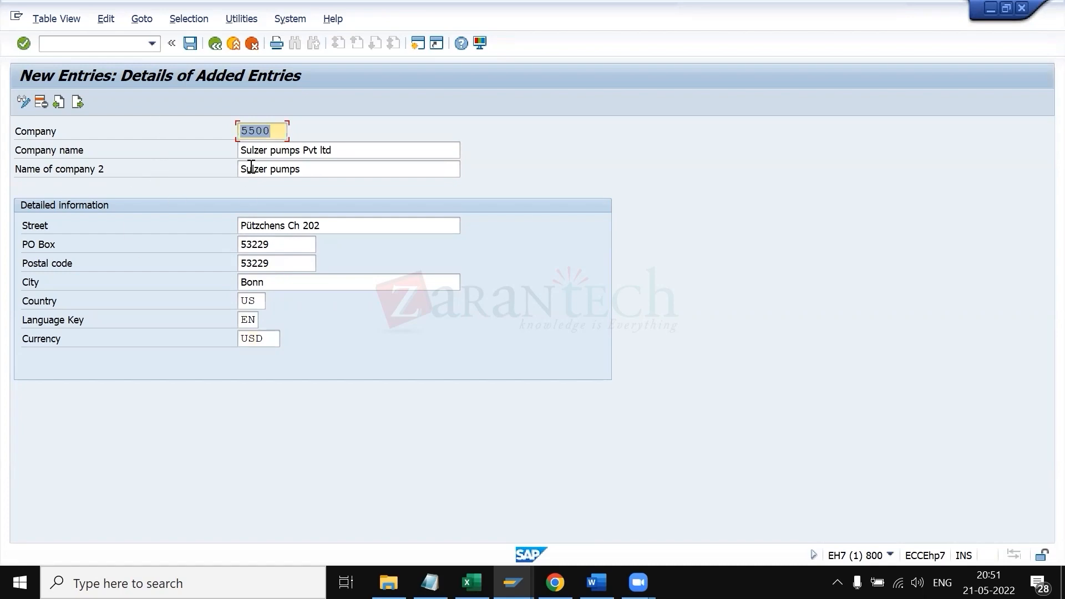
- Save company 5500 under a new customizing request described "Demo Org structure" and return to the implementation guide
{"action": "left_click", "coordinate": [191, 43]}
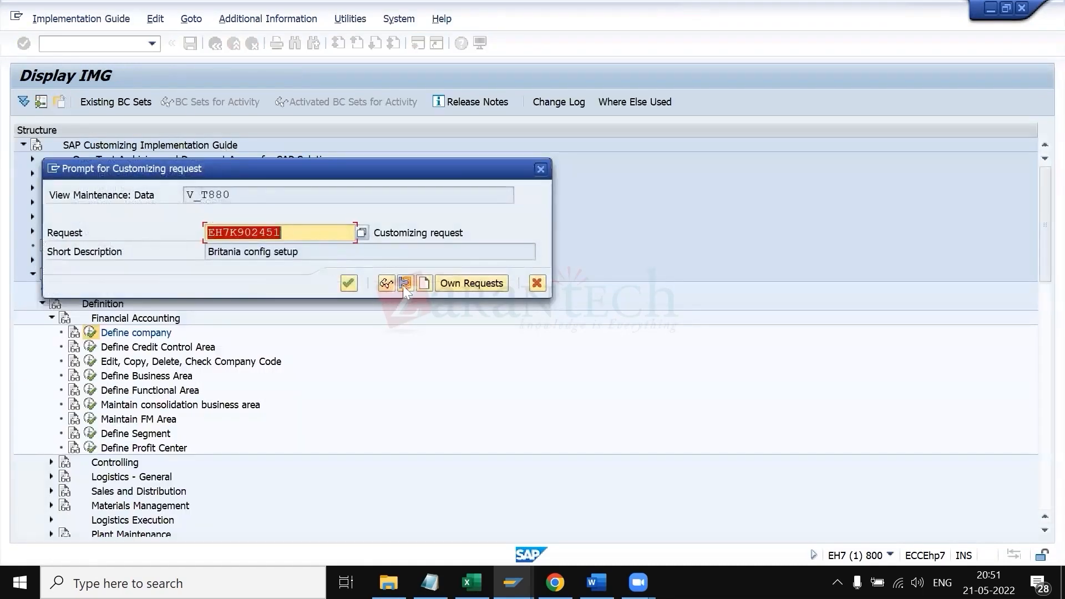
{"action": "left_click", "coordinate": [424, 283]}
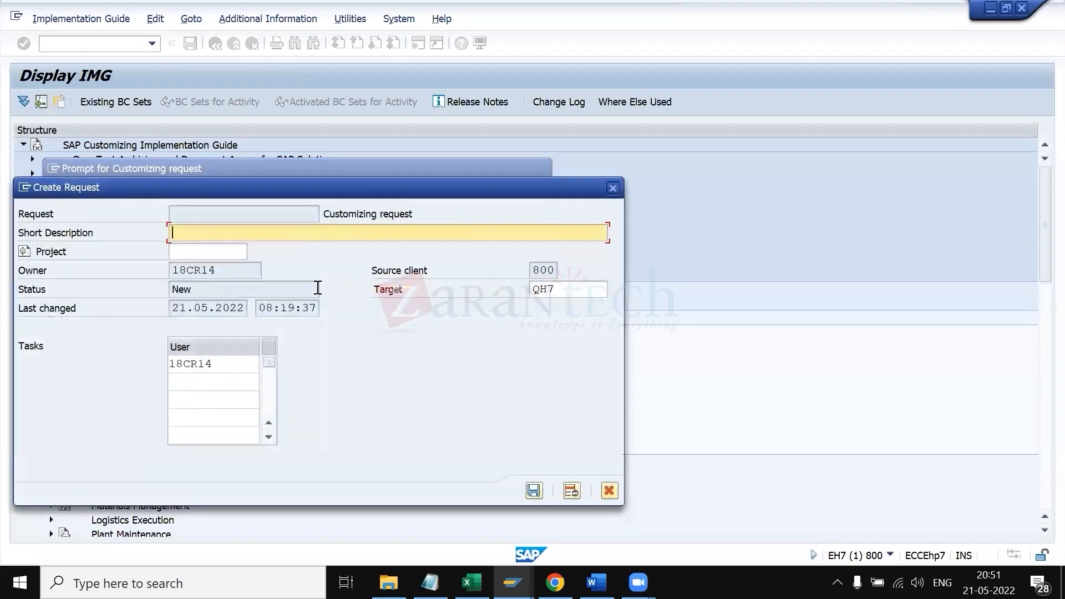
{"action": "type", "text": "Demo O"}
{"action": "type", "text": "structure"}
{"action": "left_click", "coordinate": [534, 490]}
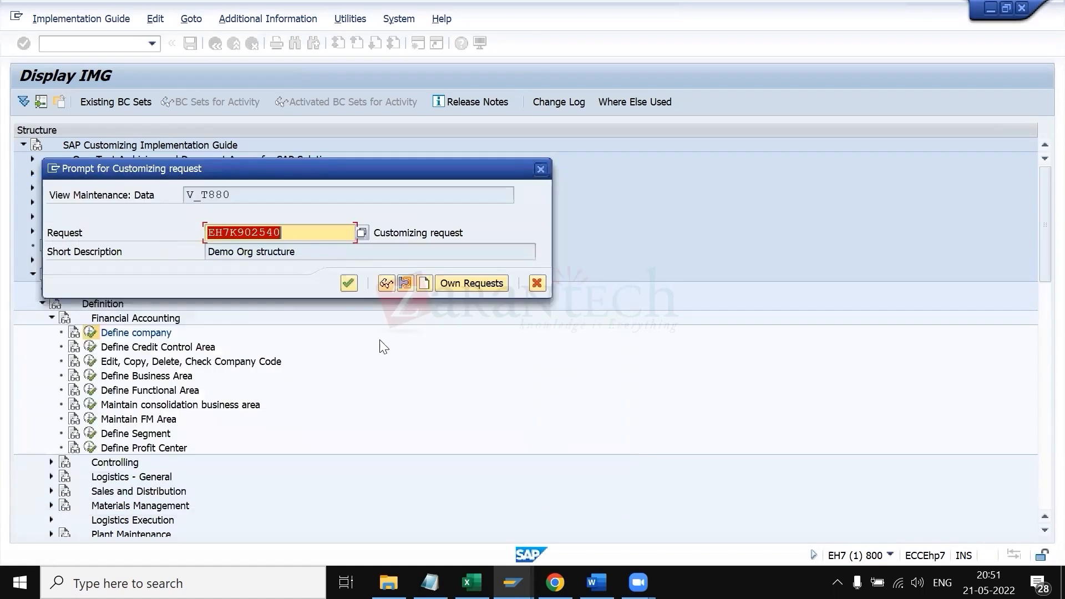
{"action": "left_click", "coordinate": [349, 282]}
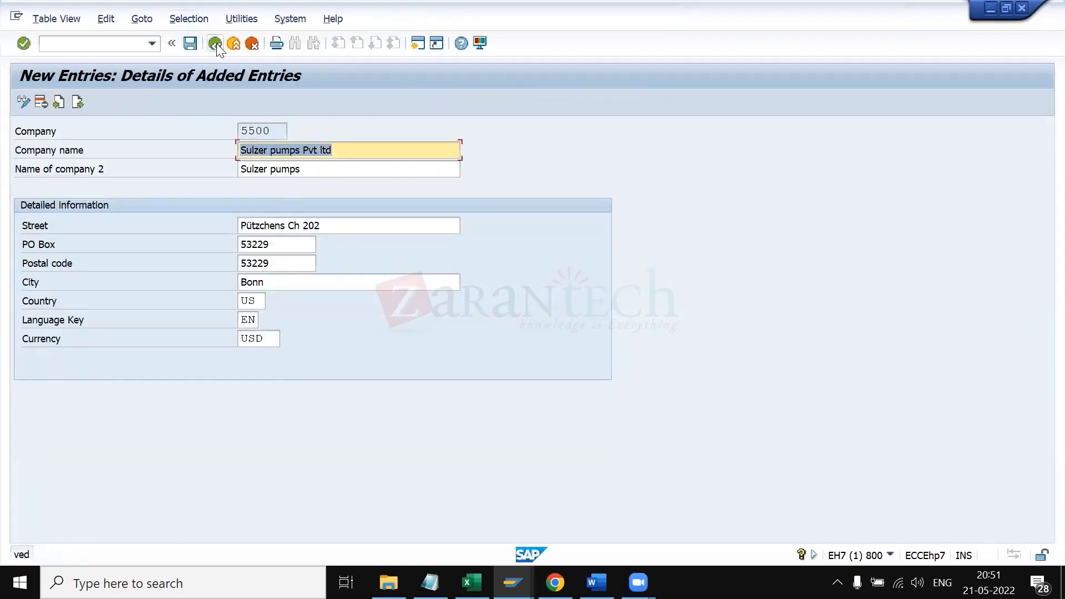
{"action": "left_click", "coordinate": [217, 43]}
{"action": "left_click", "coordinate": [216, 44]}
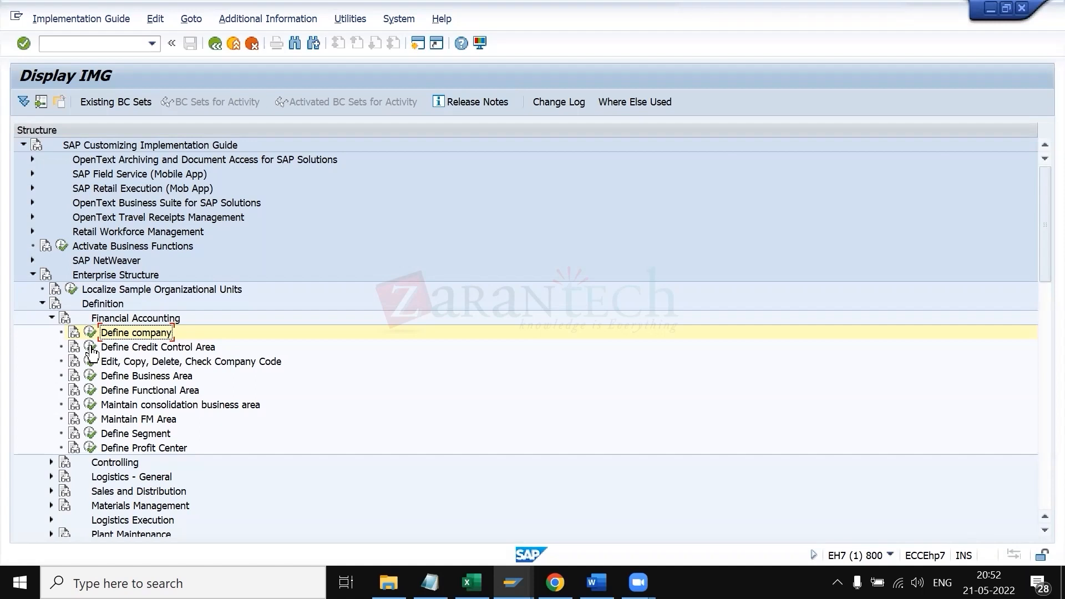
- Execute the Define Credit Control Area activity and start a copy of credit control area 0001
{"action": "left_click", "coordinate": [90, 349]}
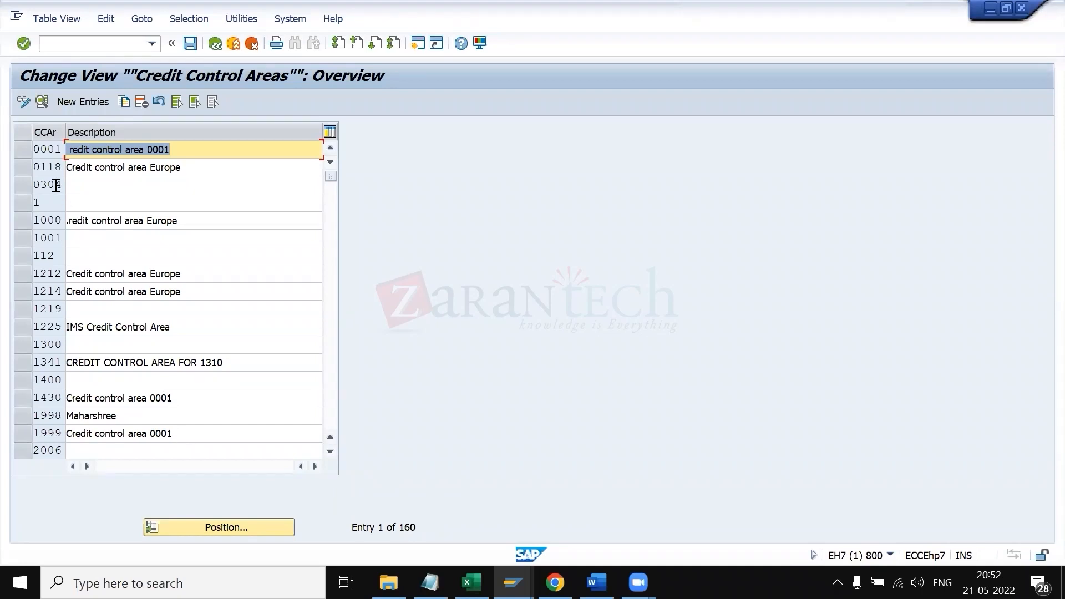
{"action": "left_click", "coordinate": [20, 151]}
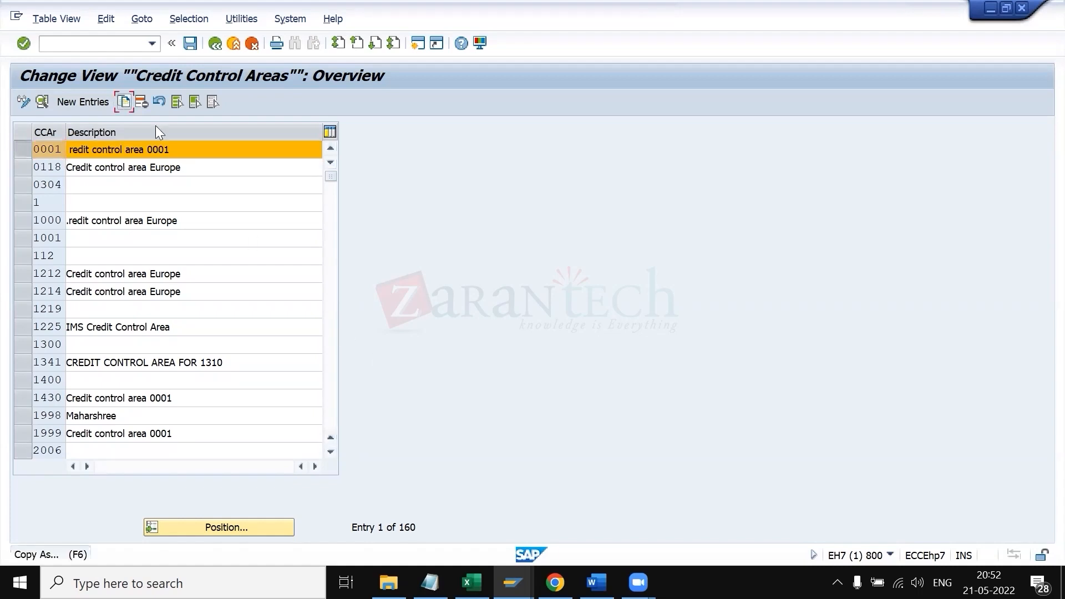
{"action": "left_click", "coordinate": [124, 102]}
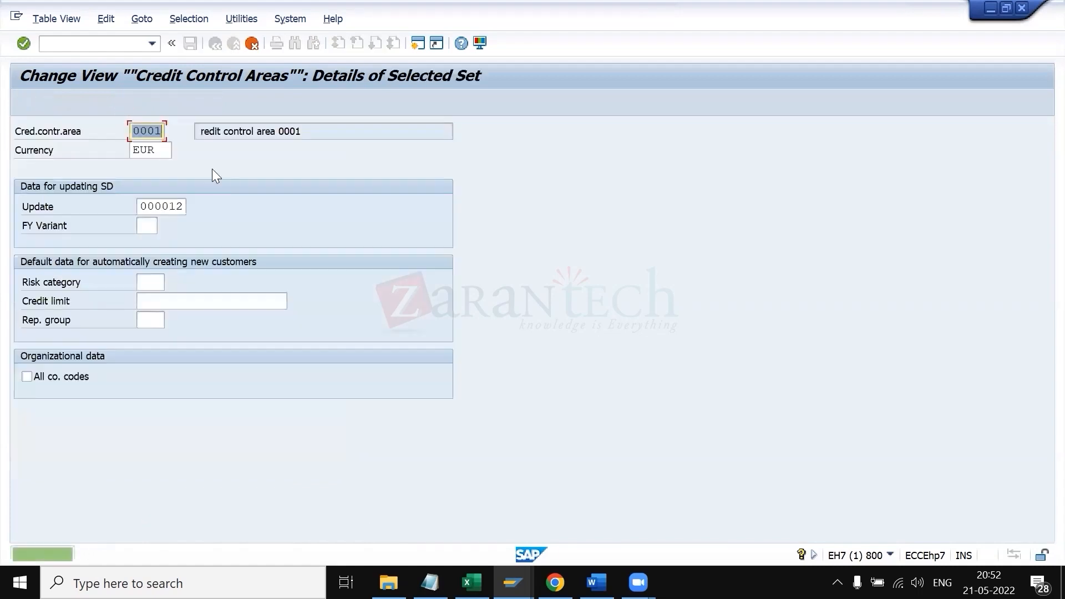
- Set the copied credit control area's code to 5500 and its currency to USD
{"action": "key", "text": "Delete"}
{"action": "key", "text": "Down"}
{"action": "key", "text": "Down"}
{"action": "key", "text": "Return"}
{"action": "key", "text": "Tab"}
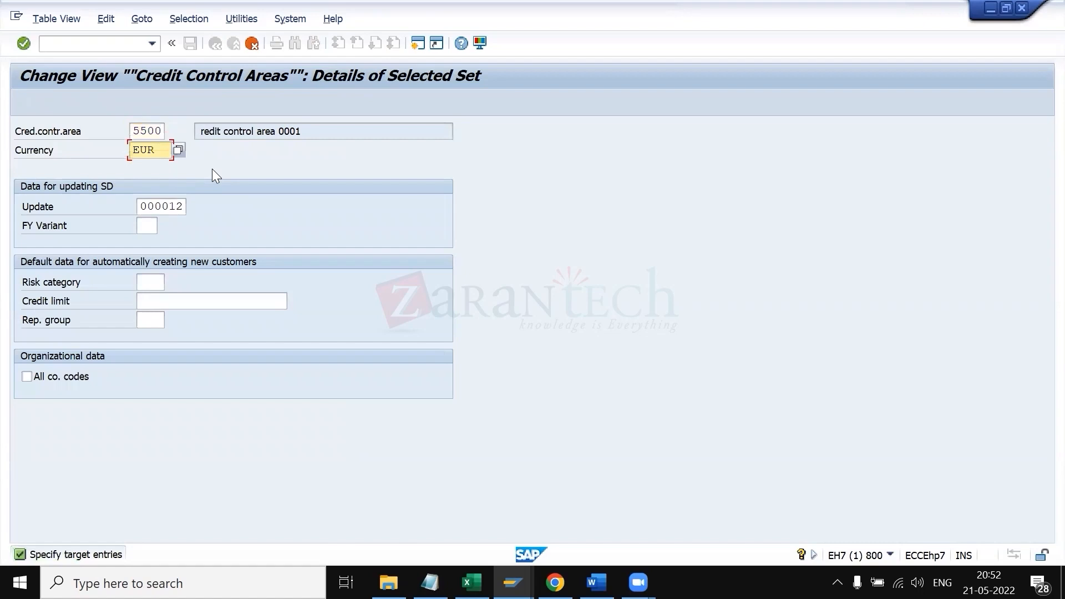
{"action": "key", "text": "Delete"}
{"action": "type", "text": "USD"}
{"action": "key", "text": "Tab"}
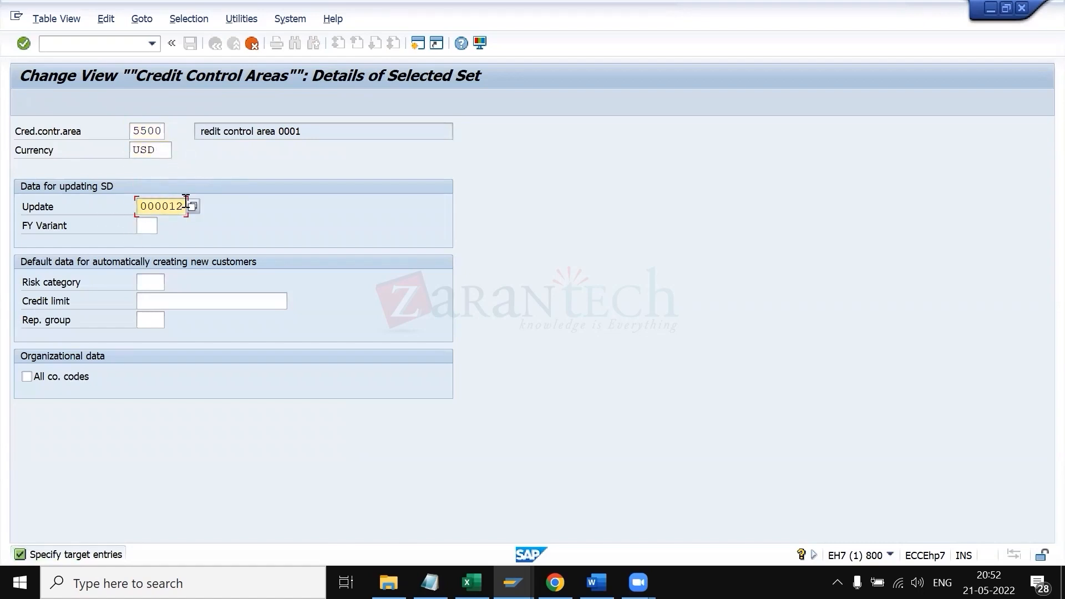
- Assign fiscal year variant V3 (Apr.- March, 4 special periods) to credit control area 5500 and confirm the copied entry
{"action": "left_click", "coordinate": [148, 225]}
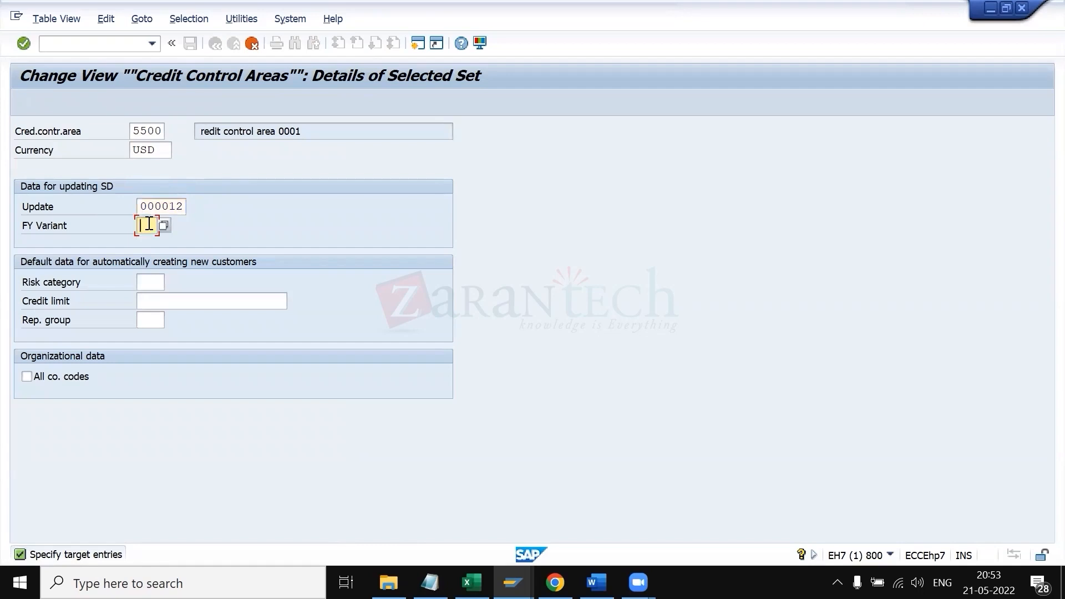
{"action": "left_click", "coordinate": [163, 225]}
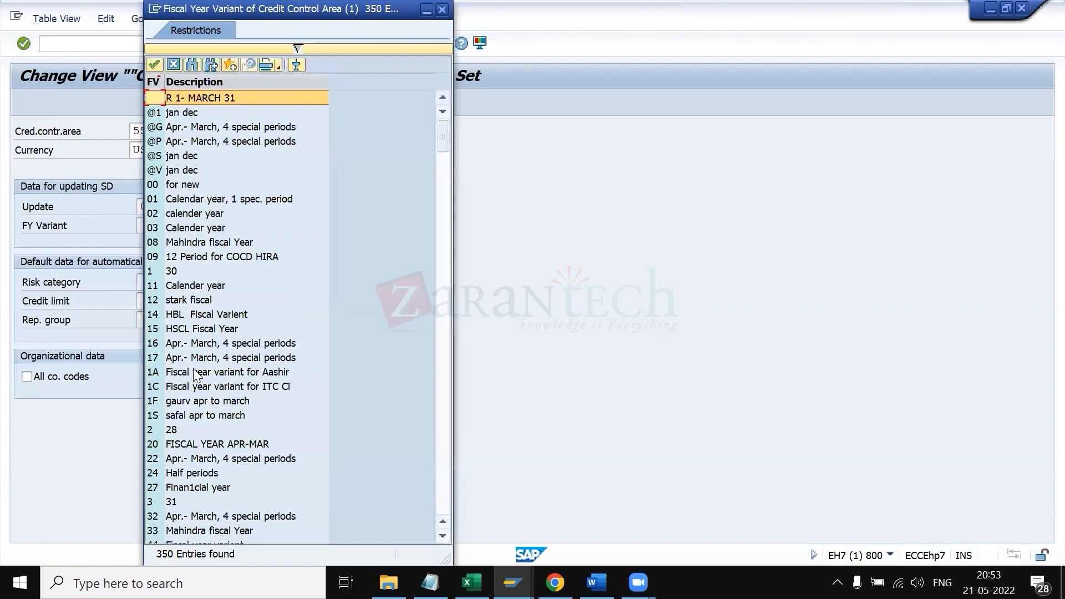
{"action": "scroll", "coordinate": [193, 368], "scroll_direction": "down", "scroll_amount": 9}
{"action": "scroll", "coordinate": [193, 369], "scroll_direction": "down", "scroll_amount": 20}
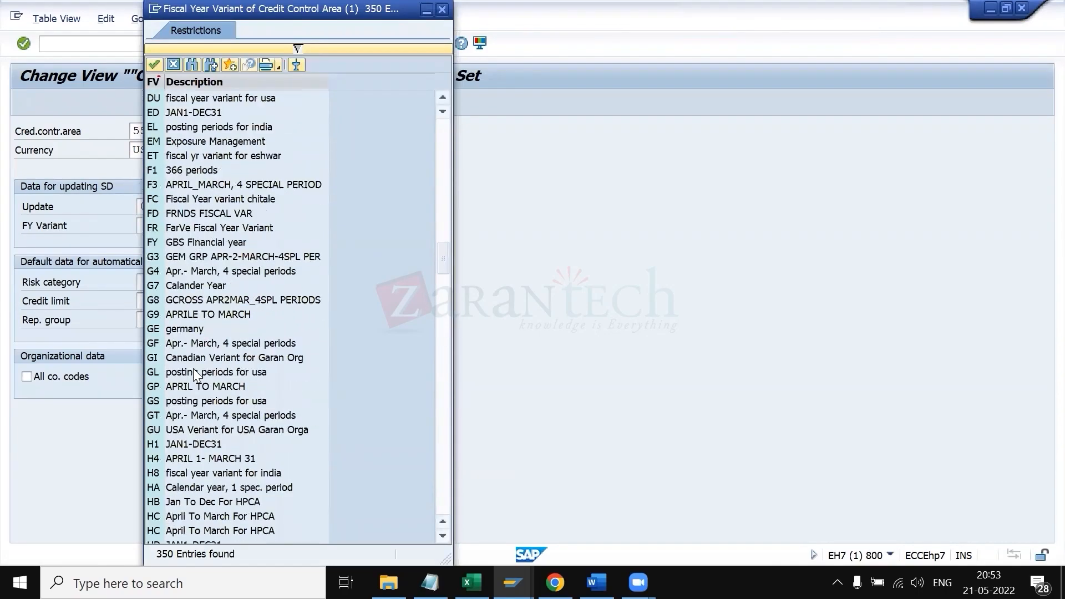
{"action": "scroll", "coordinate": [204, 433], "scroll_direction": "down", "scroll_amount": 20}
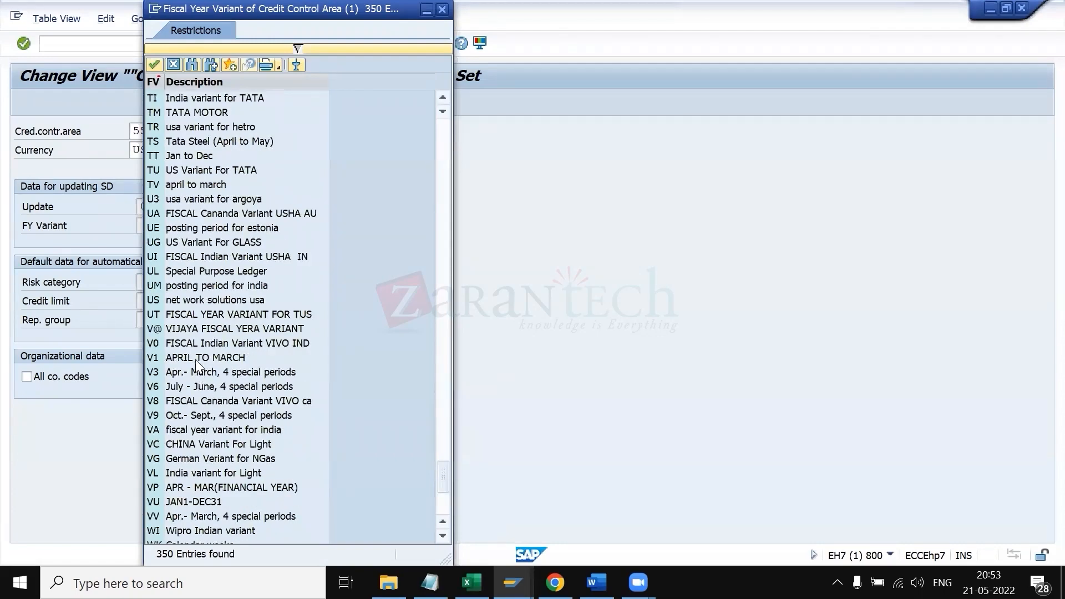
{"action": "scroll", "coordinate": [207, 278], "scroll_direction": "up", "scroll_amount": 20}
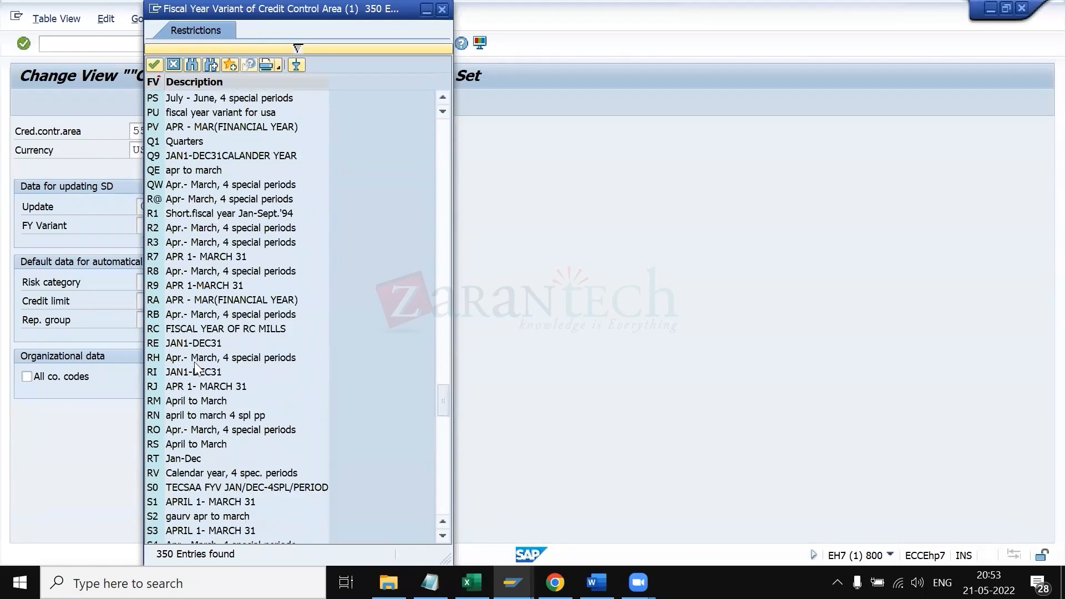
{"action": "scroll", "coordinate": [194, 333], "scroll_direction": "up", "scroll_amount": 20}
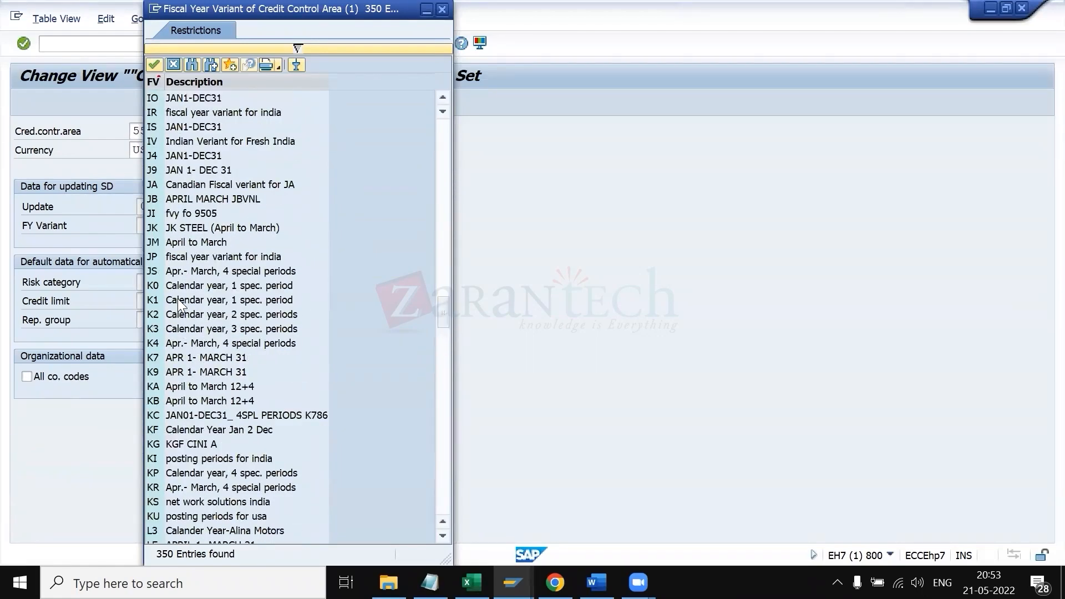
{"action": "left_click", "coordinate": [181, 344]}
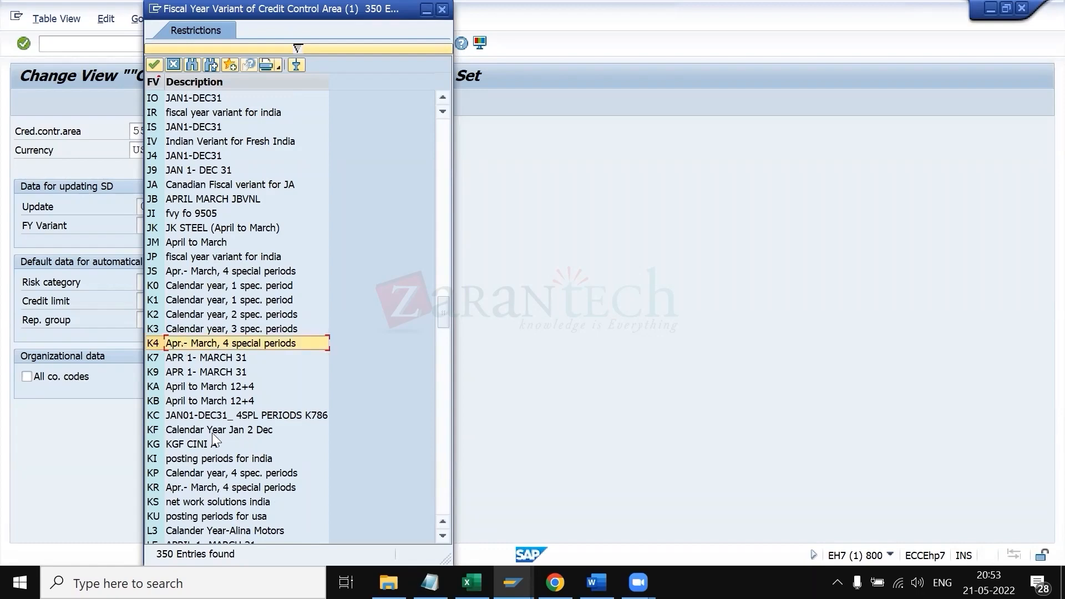
{"action": "scroll", "coordinate": [213, 435], "scroll_direction": "down", "scroll_amount": 20}
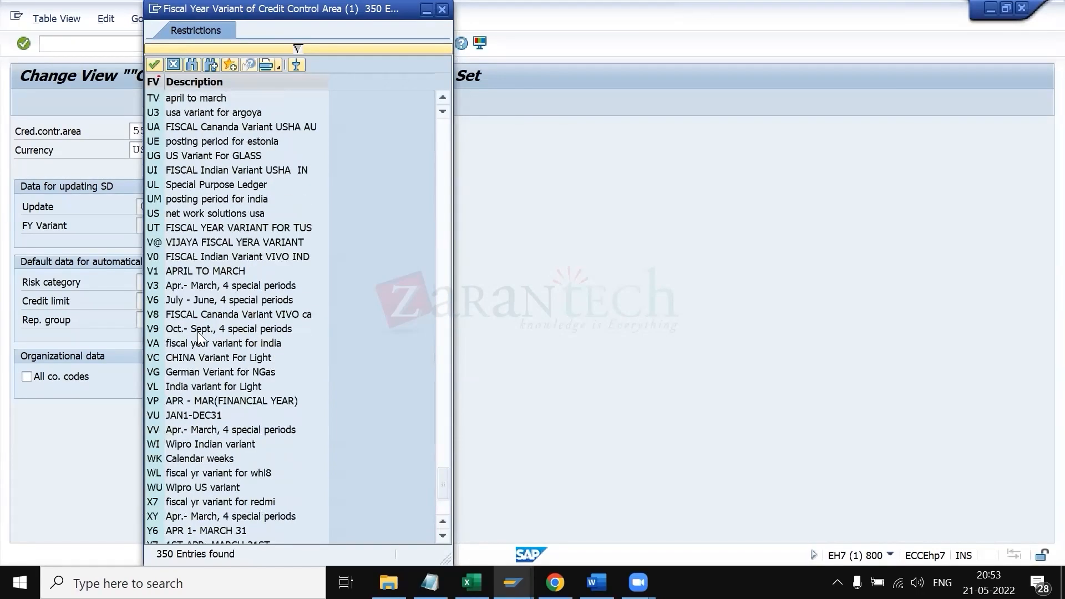
{"action": "scroll", "coordinate": [198, 229], "scroll_direction": "up", "scroll_amount": 3}
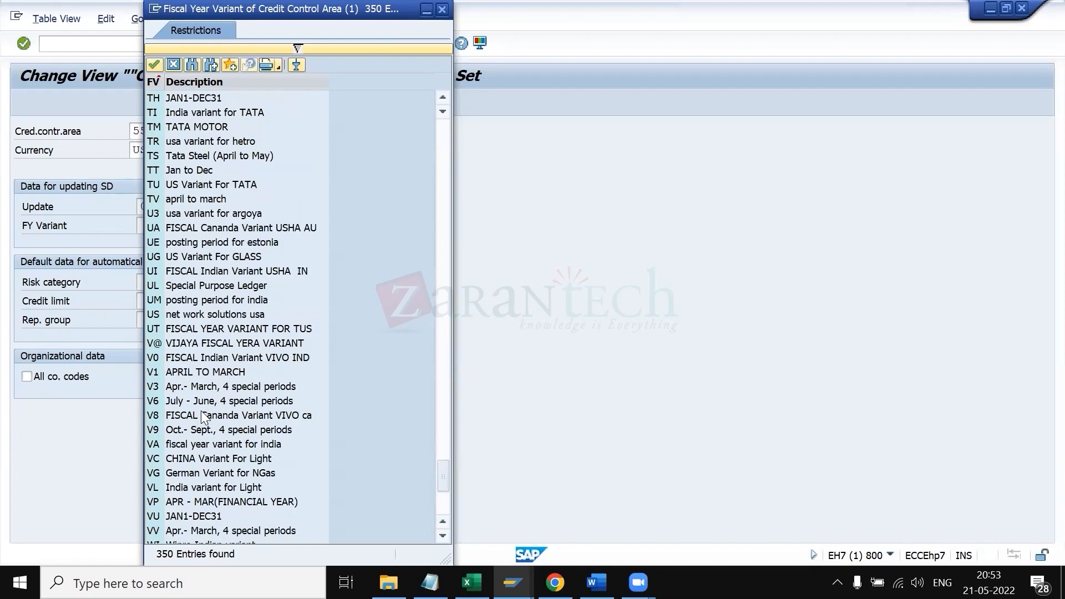
{"action": "left_click", "coordinate": [199, 372]}
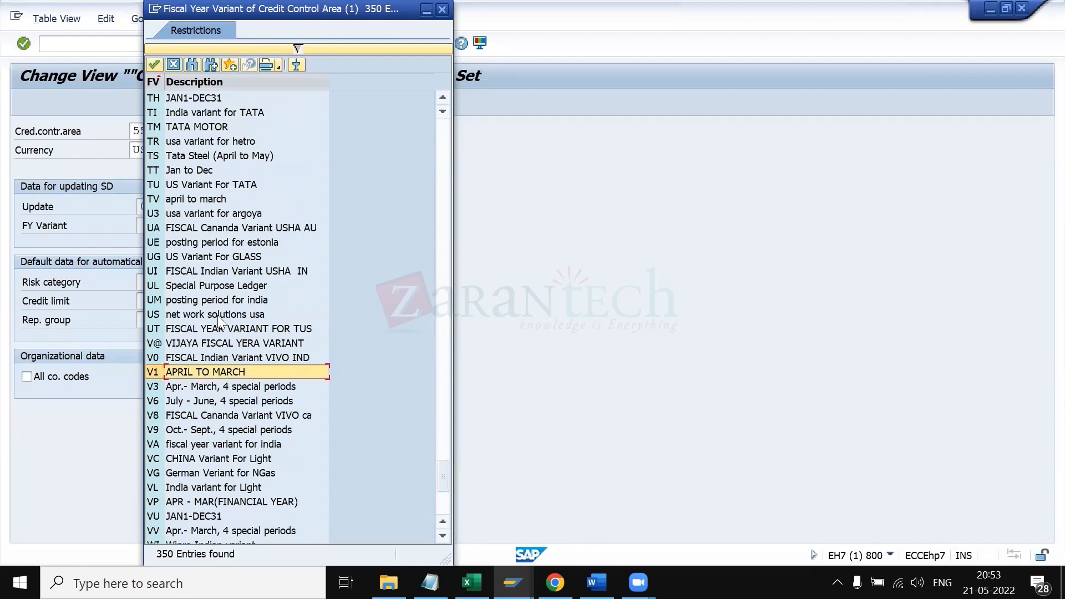
{"action": "scroll", "coordinate": [218, 315], "scroll_direction": "down", "scroll_amount": 6}
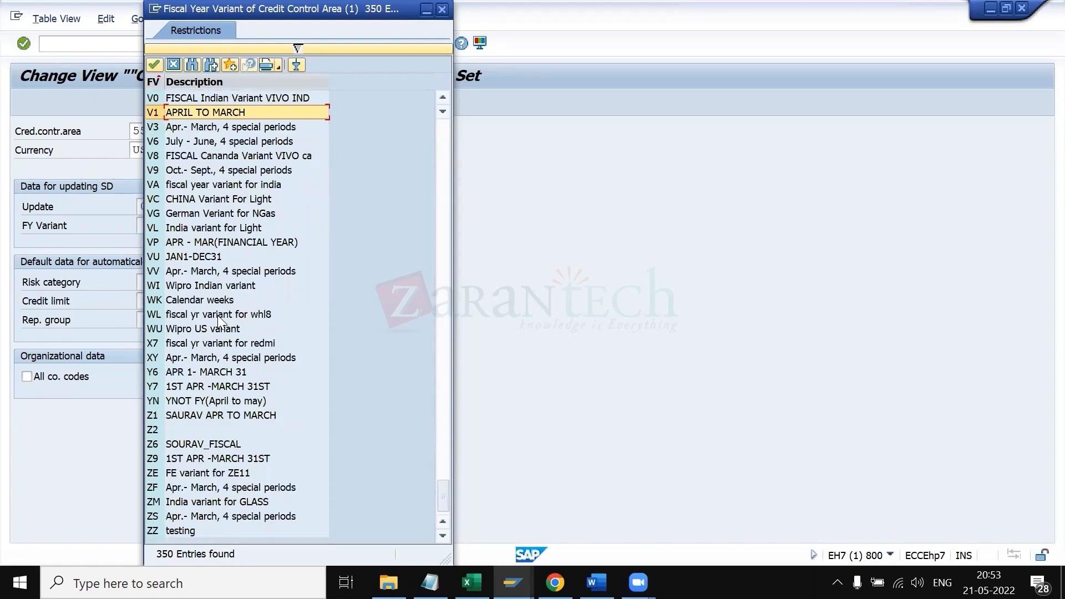
{"action": "scroll", "coordinate": [217, 315], "scroll_direction": "up", "scroll_amount": 20}
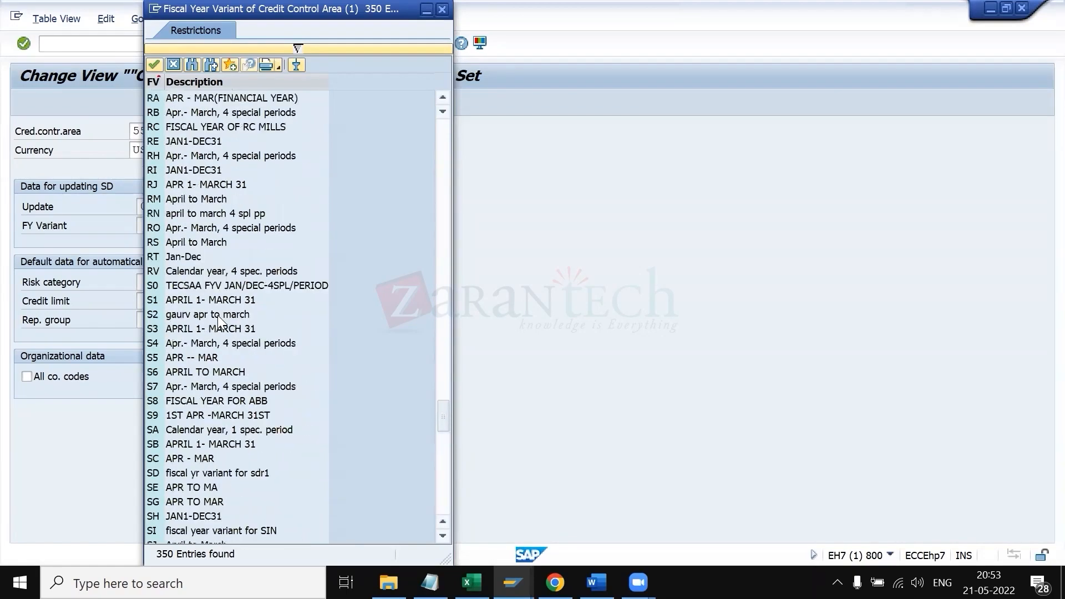
{"action": "scroll", "coordinate": [217, 315], "scroll_direction": "up", "scroll_amount": 20}
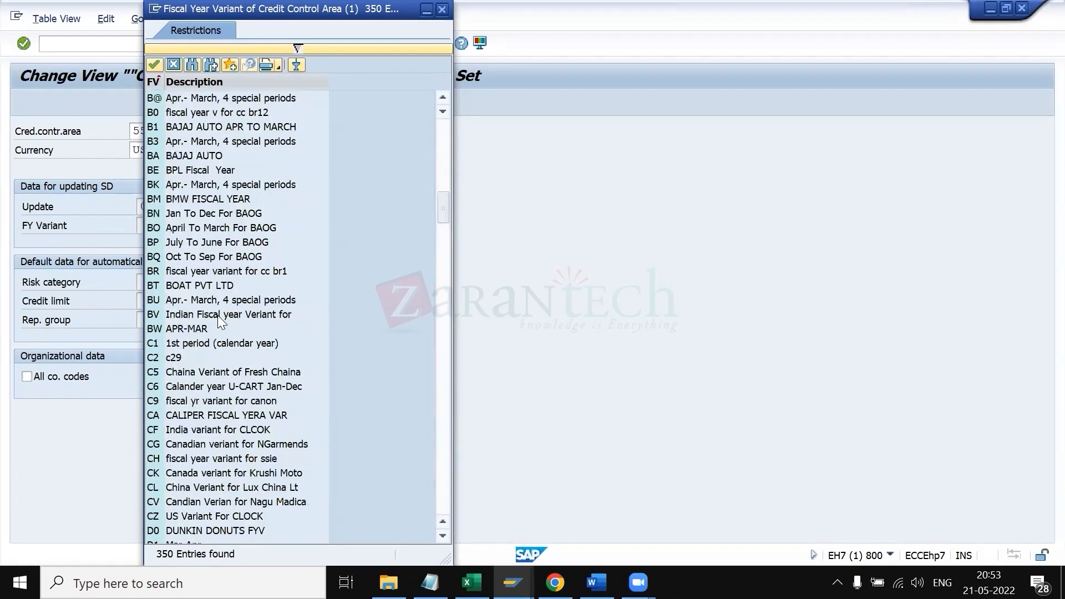
{"action": "scroll", "coordinate": [217, 315], "scroll_direction": "down", "scroll_amount": 20}
{"action": "scroll", "coordinate": [217, 235], "scroll_direction": "up", "scroll_amount": 7}
{"action": "scroll", "coordinate": [216, 235], "scroll_direction": "down", "scroll_amount": 20}
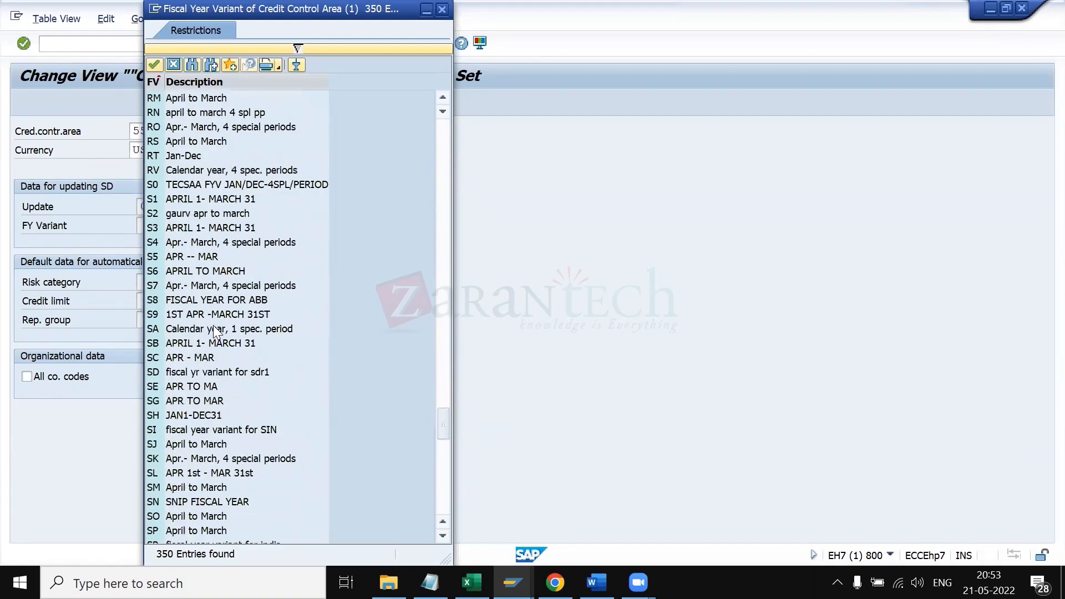
{"action": "scroll", "coordinate": [213, 325], "scroll_direction": "down", "scroll_amount": 19}
{"action": "left_click", "coordinate": [213, 327]}
{"action": "double_click", "coordinate": [191, 288]}
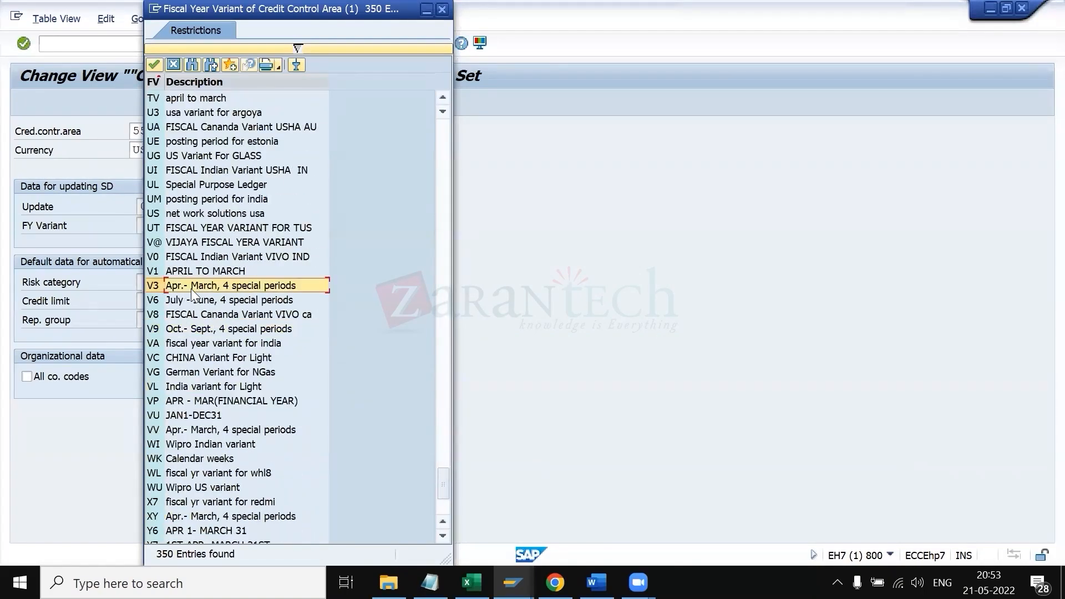
{"action": "key", "text": "F3"}
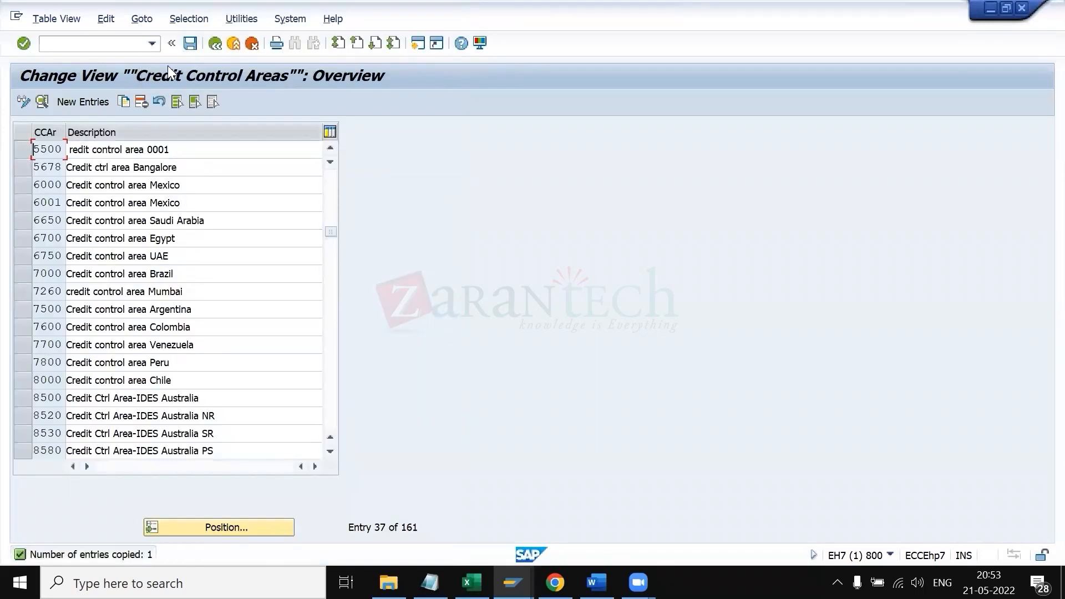
- Save credit control area 5500 under the "Demo Org structure" customizing request and return to the implementation guide
{"action": "left_click", "coordinate": [190, 44]}
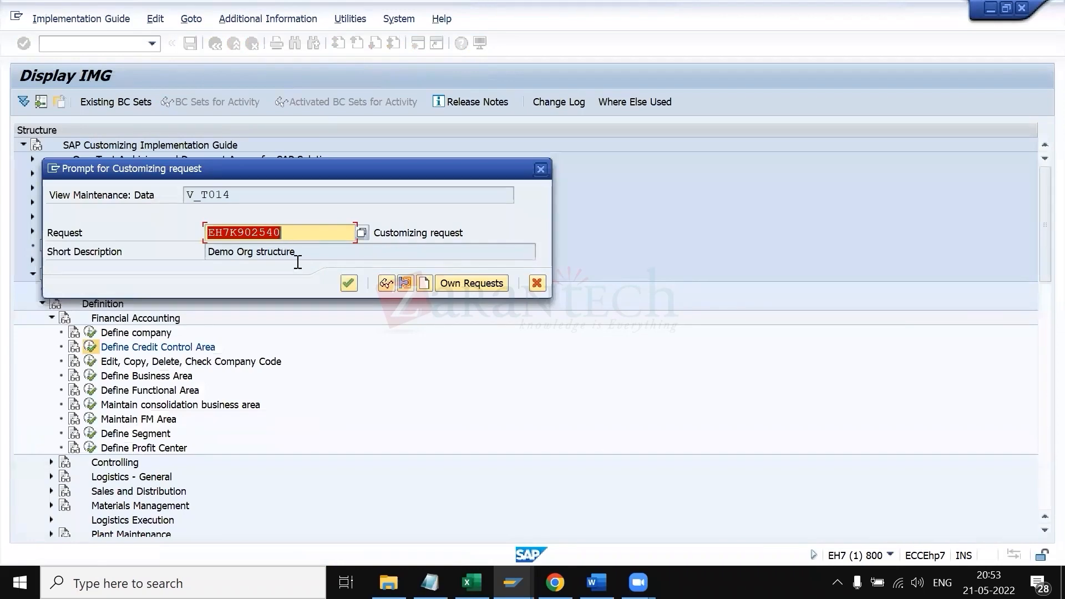
{"action": "key", "text": "Return"}
{"action": "left_click", "coordinate": [215, 43]}
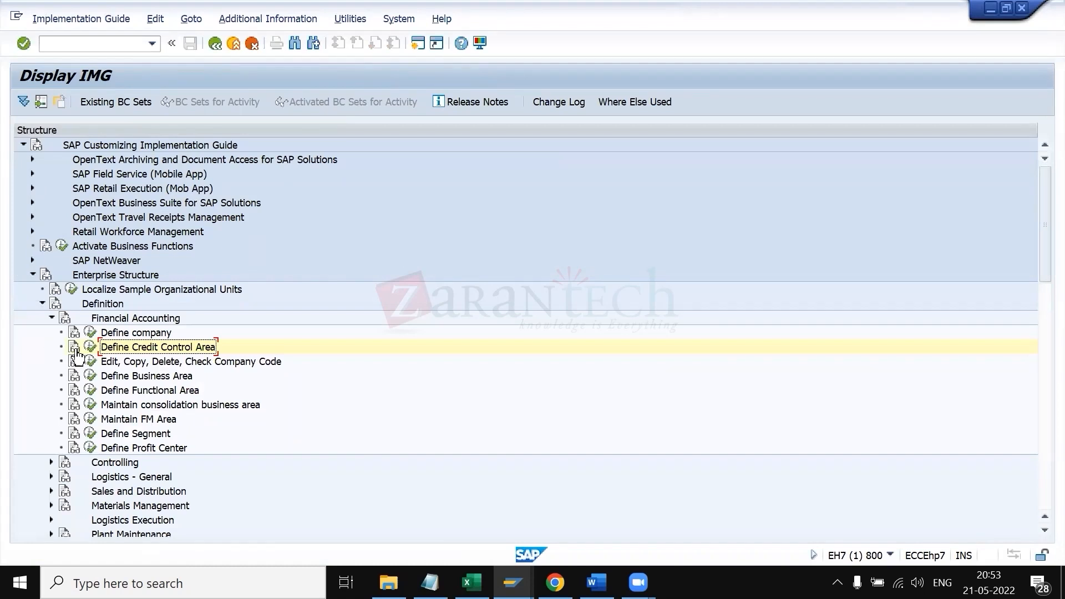
- Open the Edit Company Code Data activity and start a copy of company code 0001 (SAP A.G.)
{"action": "left_click", "coordinate": [90, 362]}
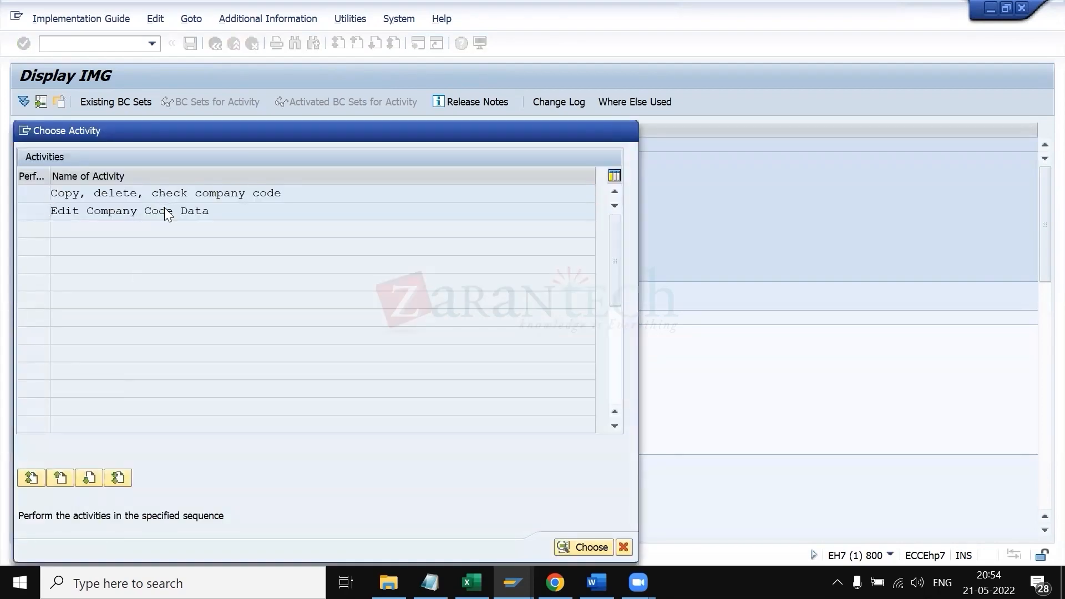
{"action": "double_click", "coordinate": [164, 209]}
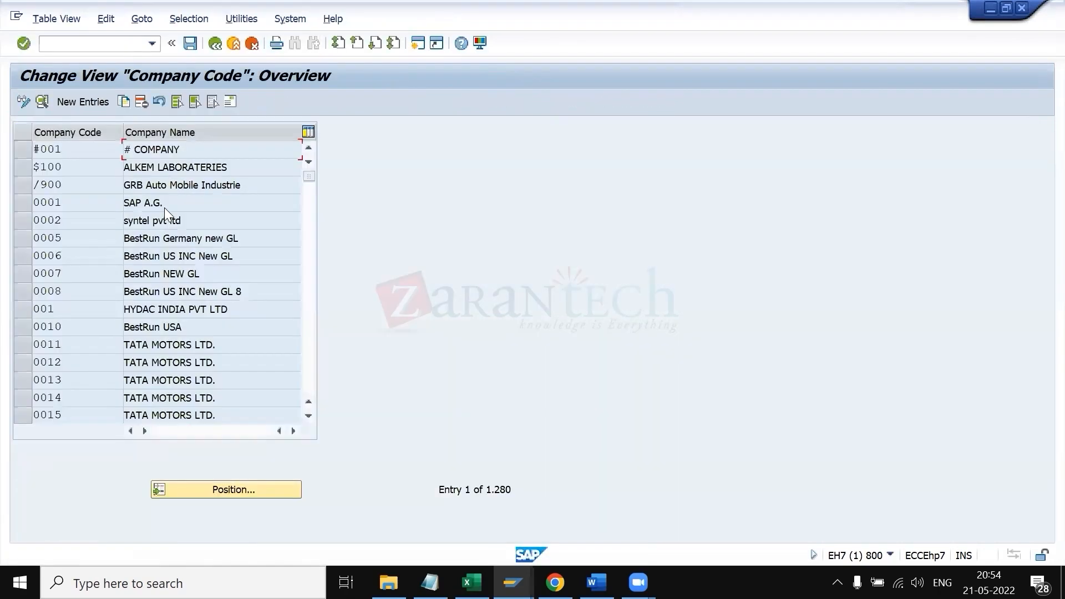
{"action": "left_click", "coordinate": [21, 202]}
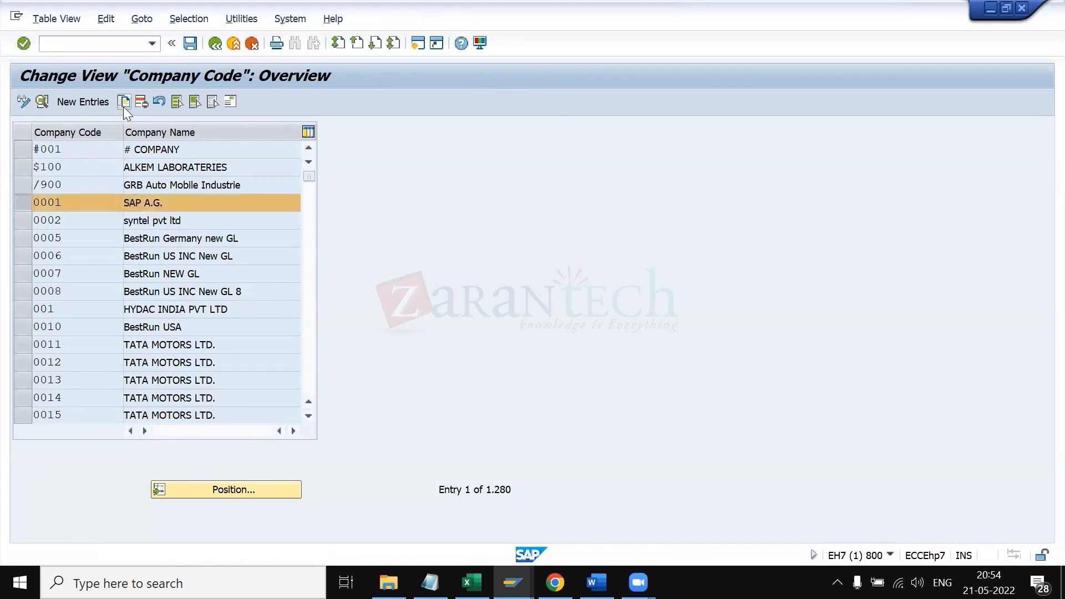
{"action": "left_click", "coordinate": [123, 104]}
- Try to assign the code 5500 to the copied company code
{"action": "key", "text": "BackSpace"}
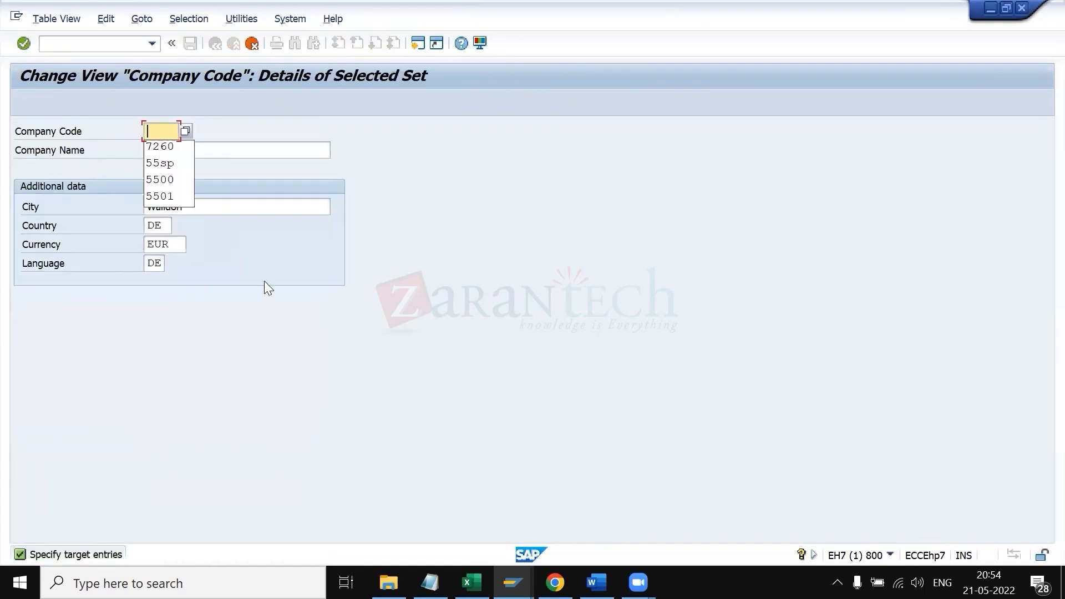
{"action": "key", "text": "Down"}
{"action": "key", "text": "Down"}
{"action": "key", "text": "Down"}
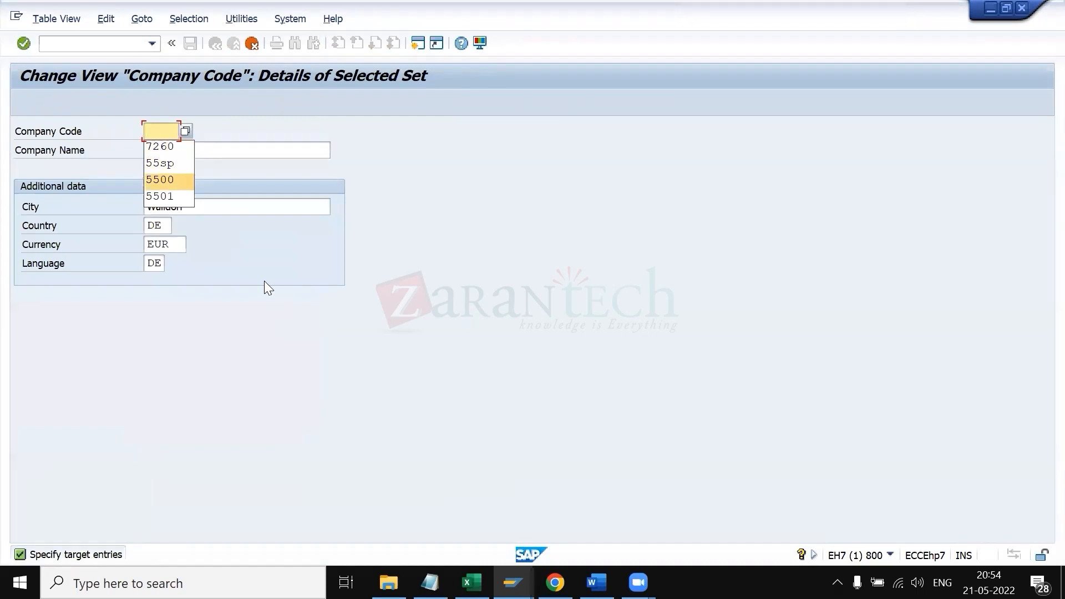
{"action": "key", "text": "Return"}
{"action": "key", "text": "Return"}
- Set the copied company code's key to 55SP
{"action": "key", "text": "BackSpace"}
{"action": "key", "text": "Down"}
{"action": "key", "text": "Down"}
{"action": "key", "text": "Down"}
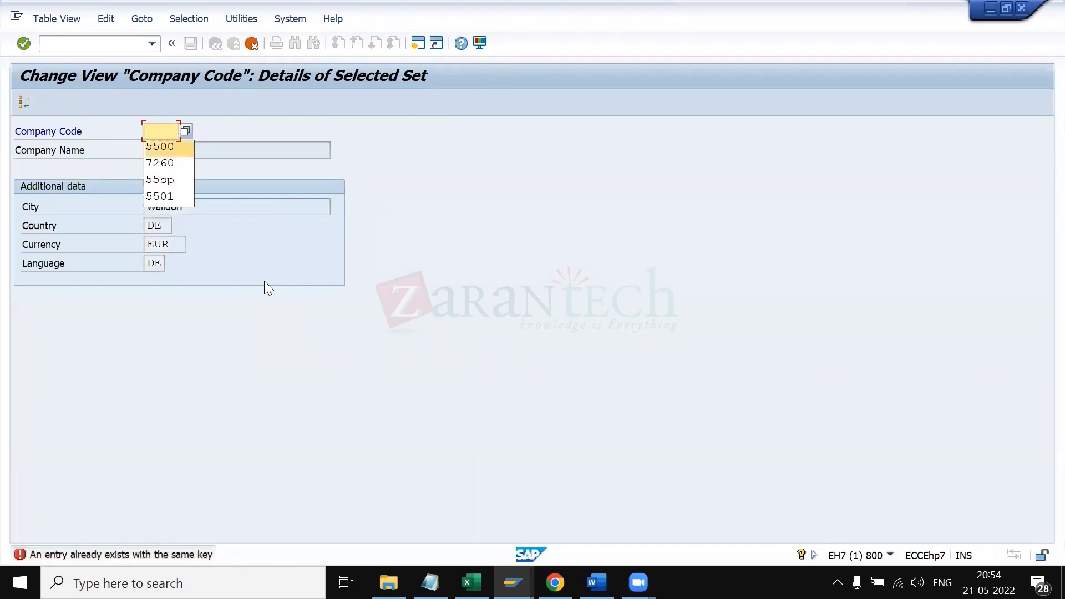
{"action": "key", "text": "Return"}
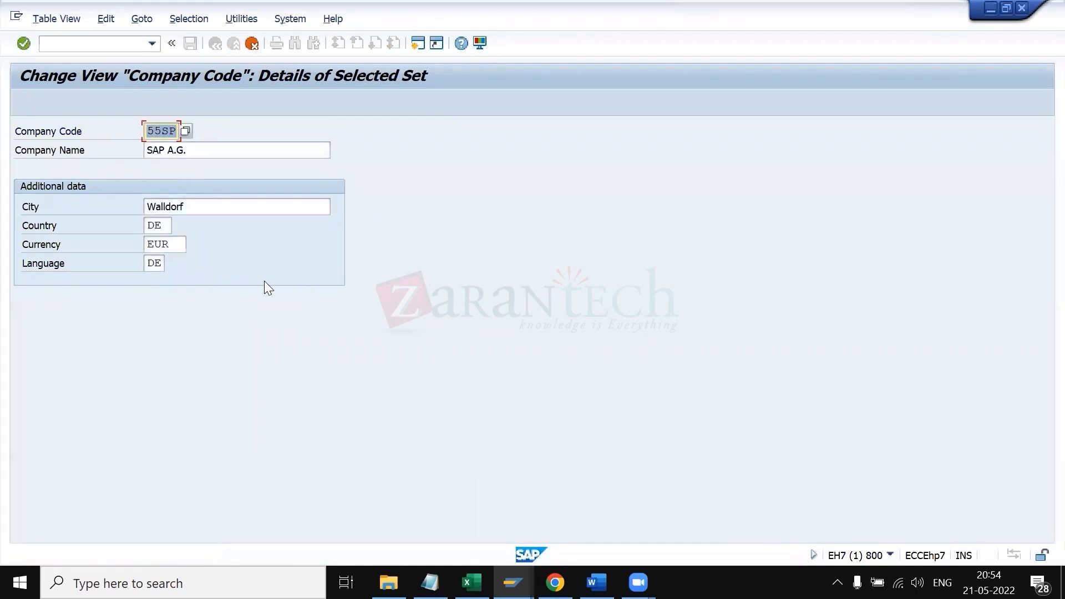
- Replace the company name of company code 55SP with "Sulzer pumps USA"
{"action": "left_click", "coordinate": [211, 152]}
{"action": "key", "text": "BackSpace"}
{"action": "key", "text": "BackSpace"}
{"action": "key", "text": "BackSpace"}
{"action": "key", "text": "BackSpace"}
{"action": "key", "text": "BackSpace"}
{"action": "key", "text": "BackSpace"}
{"action": "key", "text": "BackSpace"}
{"action": "key", "text": "BackSpace"}
{"action": "key", "text": "Down"}
{"action": "key", "text": "Down"}
{"action": "key", "text": "Return"}
{"action": "key", "text": "BackSpace"}
{"action": "key", "text": "BackSpace"}
{"action": "key", "text": "BackSpace"}
{"action": "key", "text": "BackSpace"}
{"action": "key", "text": "BackSpace"}
{"action": "key", "text": "BackSpace"}
{"action": "key", "text": "BackSpace"}
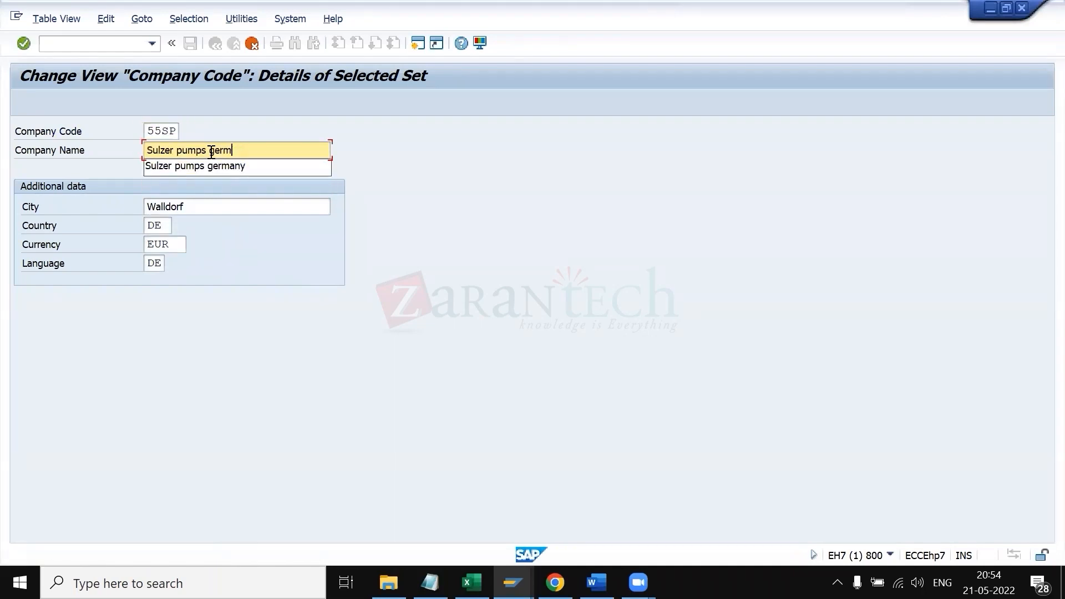
{"action": "type", "text": "D"}
{"action": "type", "text": "SA"}
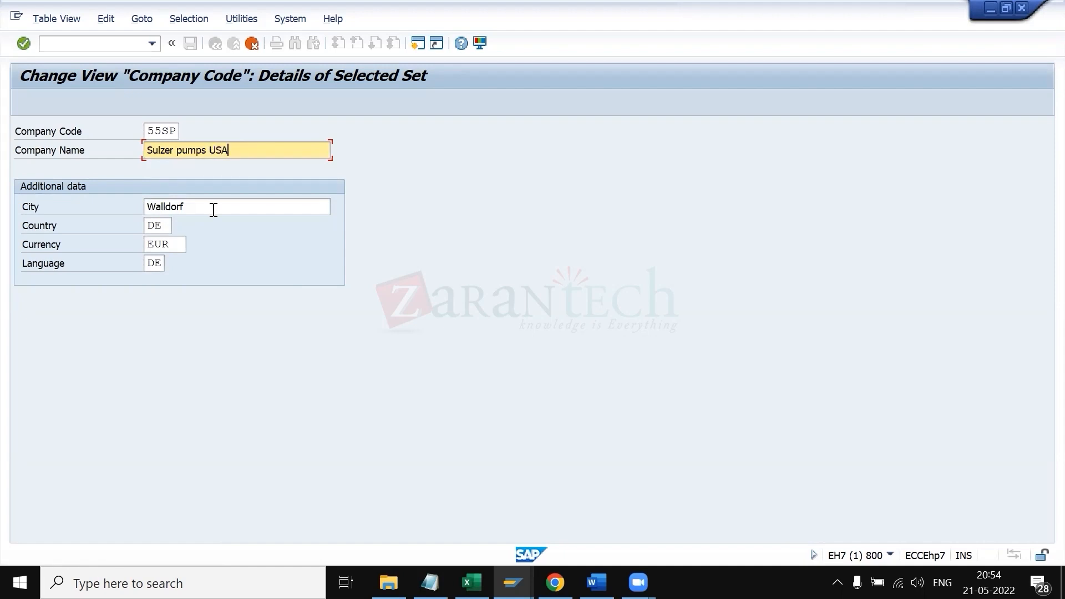
- Replace the city Walldorf in company code 55SP's additional data with the previously used Bonn entry
{"action": "double_click", "coordinate": [214, 209]}
{"action": "key", "text": "Delete"}
{"action": "type", "text": "I"}
{"action": "key", "text": "BackSpace"}
{"action": "key", "text": "Down"}
{"action": "key", "text": "Down"}
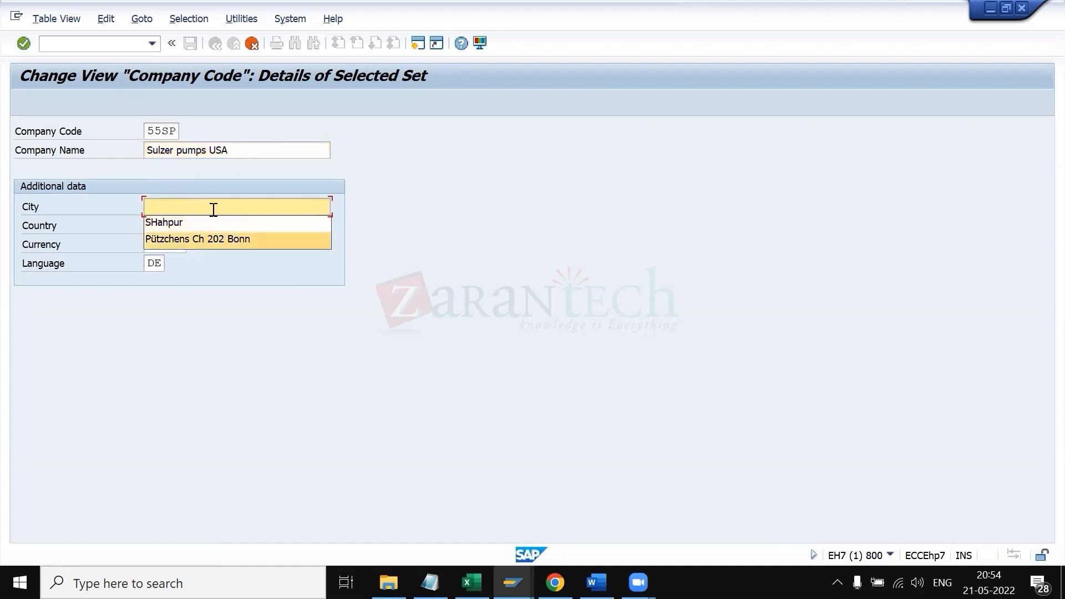
{"action": "key", "text": "Return"}
- Set company code 55SP's country to US, currency to USD and language to EN, and confirm the details
{"action": "key", "text": "BackSpace"}
{"action": "key", "text": "BackSpace"}
{"action": "type", "text": "US"}
{"action": "key", "text": "Tab"}
{"action": "type", "text": "USD"}
{"action": "key", "text": "Tab"}
{"action": "type", "text": "EN"}
{"action": "key", "text": "Return"}
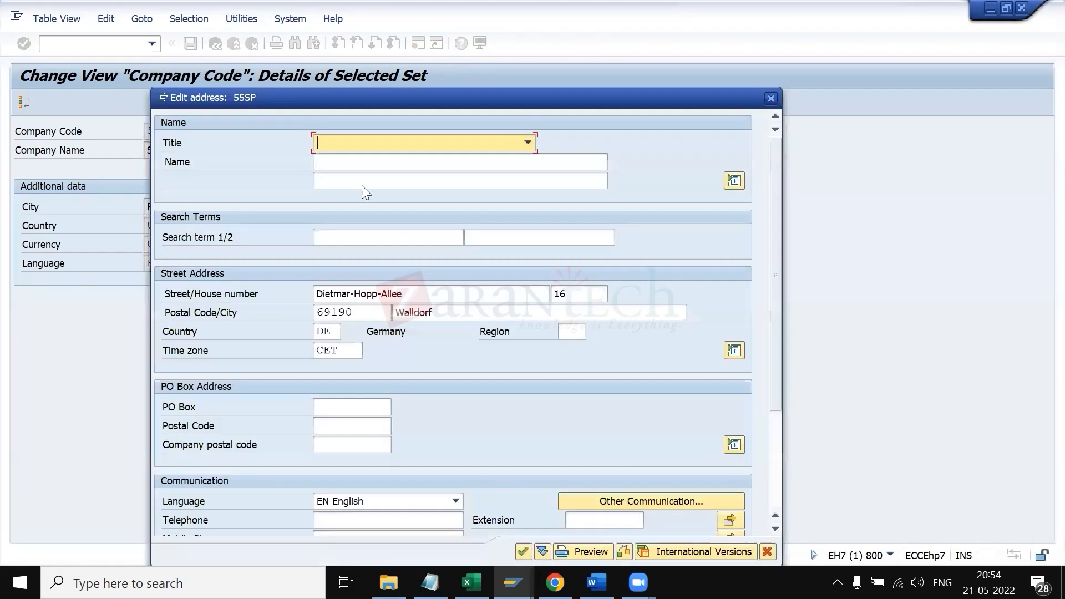
- In company code 55SP's address, set the title to Mr. and the two name lines to "Sulzer pumps Pvt Ltd" and "Sulzer"
{"action": "type", "text": "MADMr"}
{"action": "left_click", "coordinate": [387, 164]}
{"action": "key", "text": "Down"}
{"action": "key", "text": "Down"}
{"action": "key", "text": "Down"}
{"action": "key", "text": "Down"}
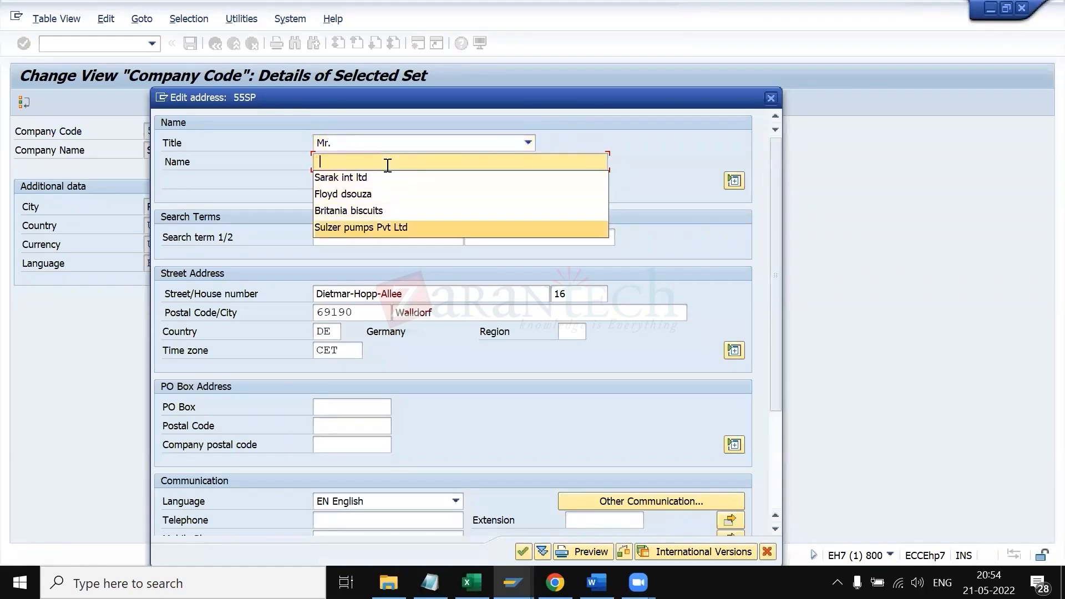
{"action": "key", "text": "Return"}
{"action": "key", "text": "Down"}
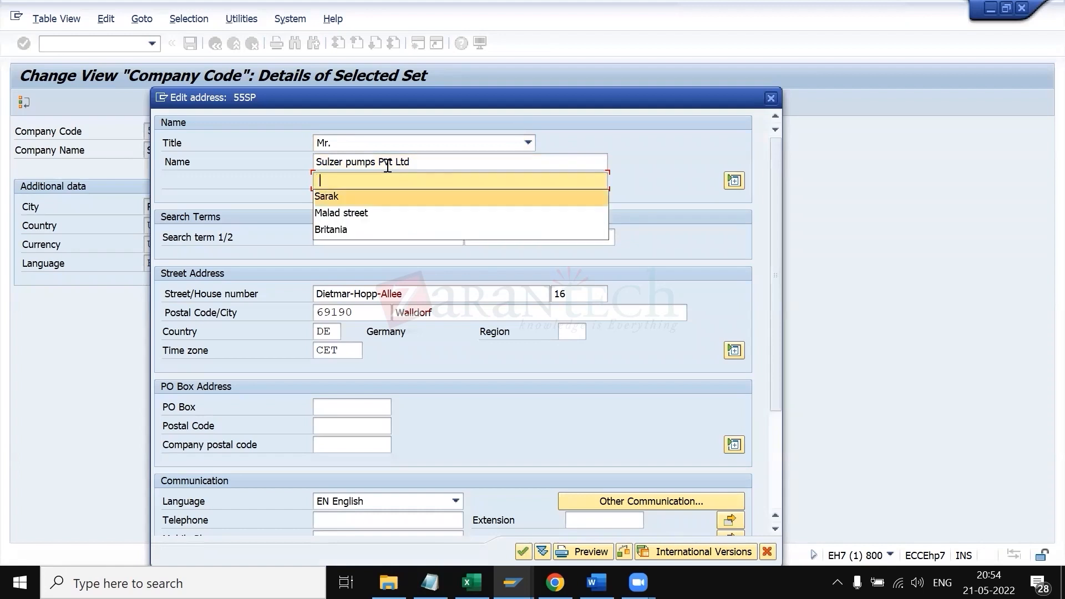
{"action": "key", "text": "Down"}
{"action": "key", "text": "Down"}
{"action": "key", "text": "BackSpace"}
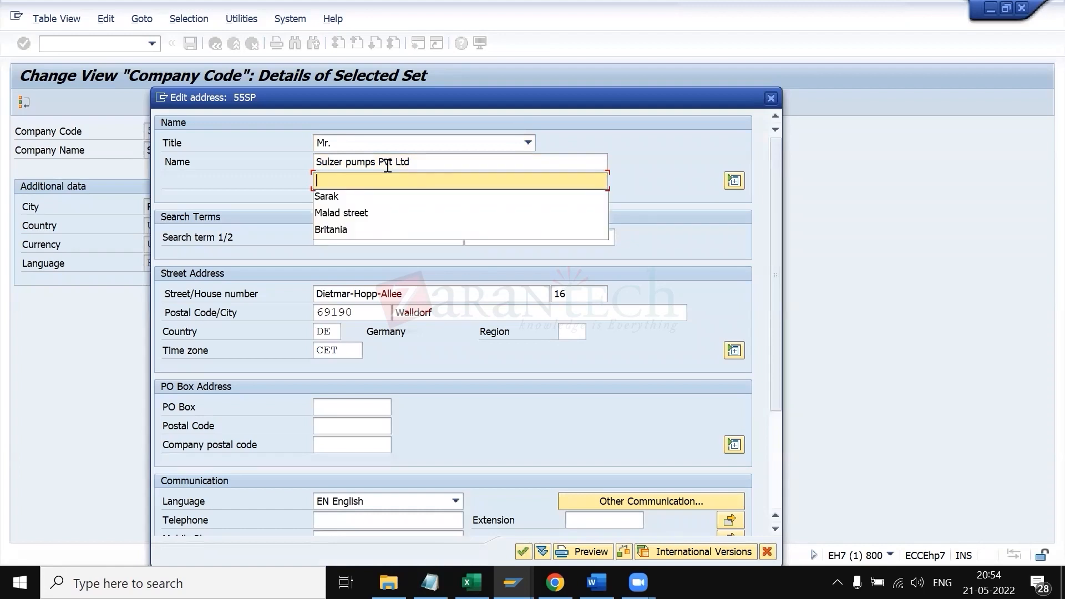
{"action": "type", "text": "Sulzer"}
{"action": "key", "text": "Tab"}
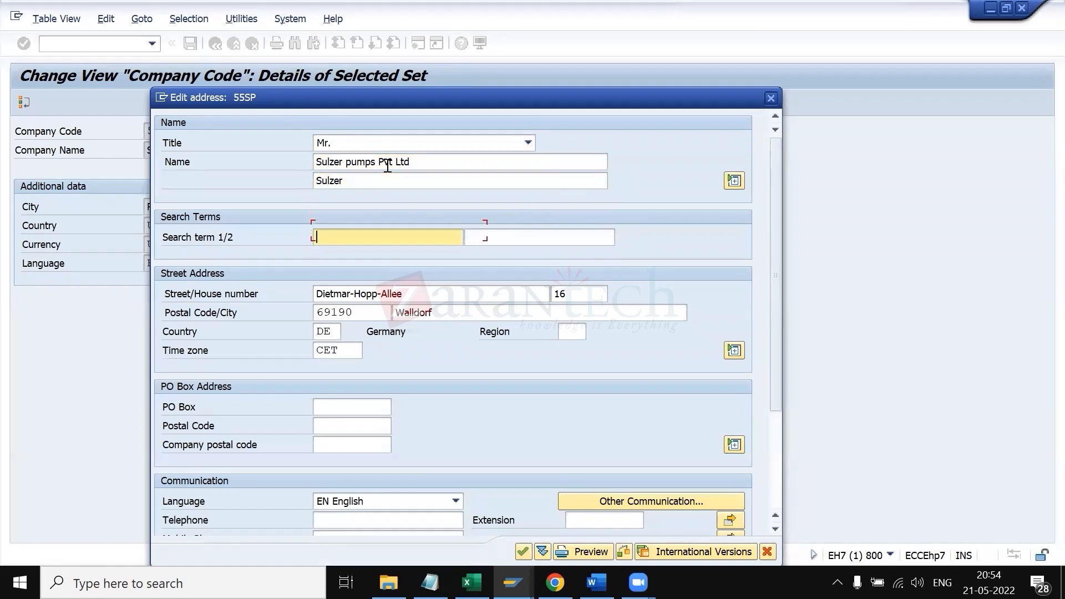
- Enter "Sulzer" as the first search term and replace the street name in the company code's address
{"action": "type", "text": "Sulaer"}
{"action": "key", "text": "BackSpace"}
{"action": "key", "text": "BackSpace"}
{"action": "key", "text": "BackSpace"}
{"action": "type", "text": "zer"}
{"action": "key", "text": "Down"}
{"action": "key", "text": "ctrl+a"}
{"action": "key", "text": "Delete"}
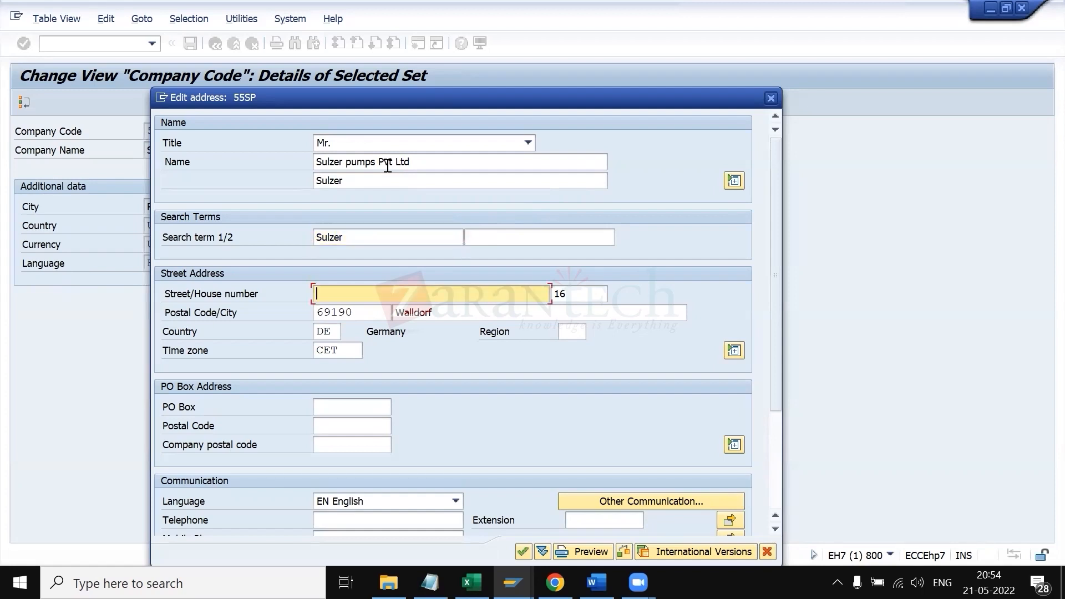
{"action": "type", "text": "ABC street"}
{"action": "key", "text": "Tab"}
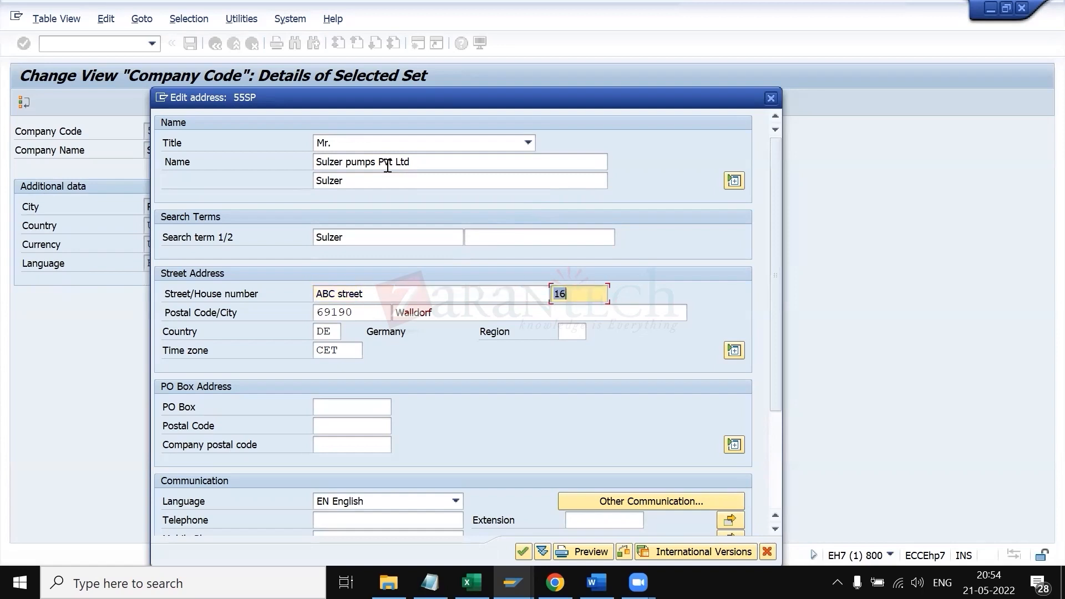
- Set the address country to US and the region to CA (California), and confirm the address
{"action": "key", "text": "Tab"}
{"action": "key", "text": "Tab"}
{"action": "key", "text": "Tab"}
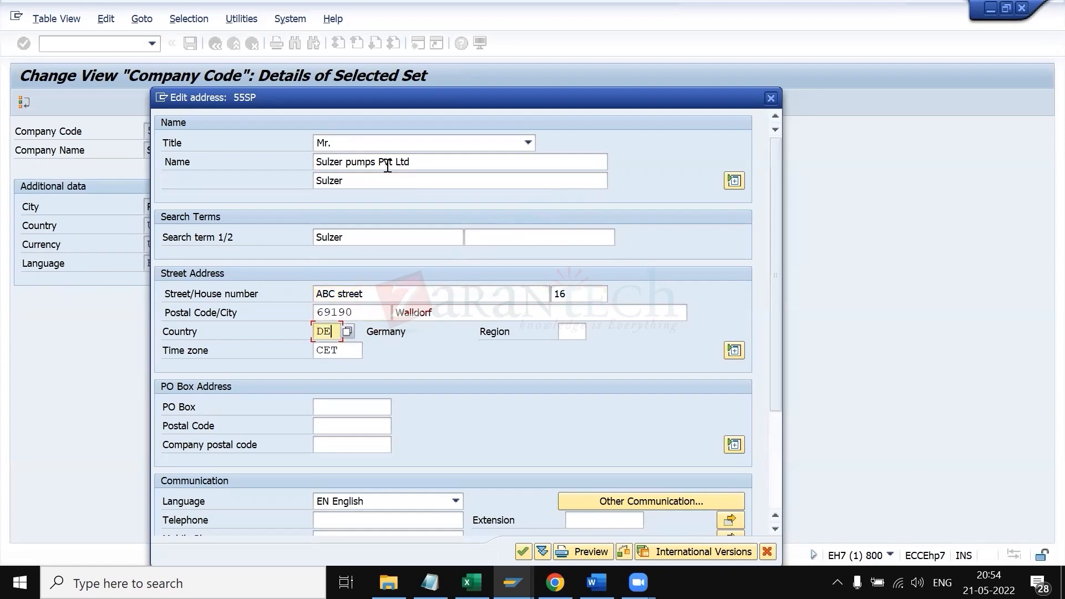
{"action": "key", "text": "BackSpace"}
{"action": "key", "text": "BackSpace"}
{"action": "type", "text": "US"}
{"action": "key", "text": "Tab"}
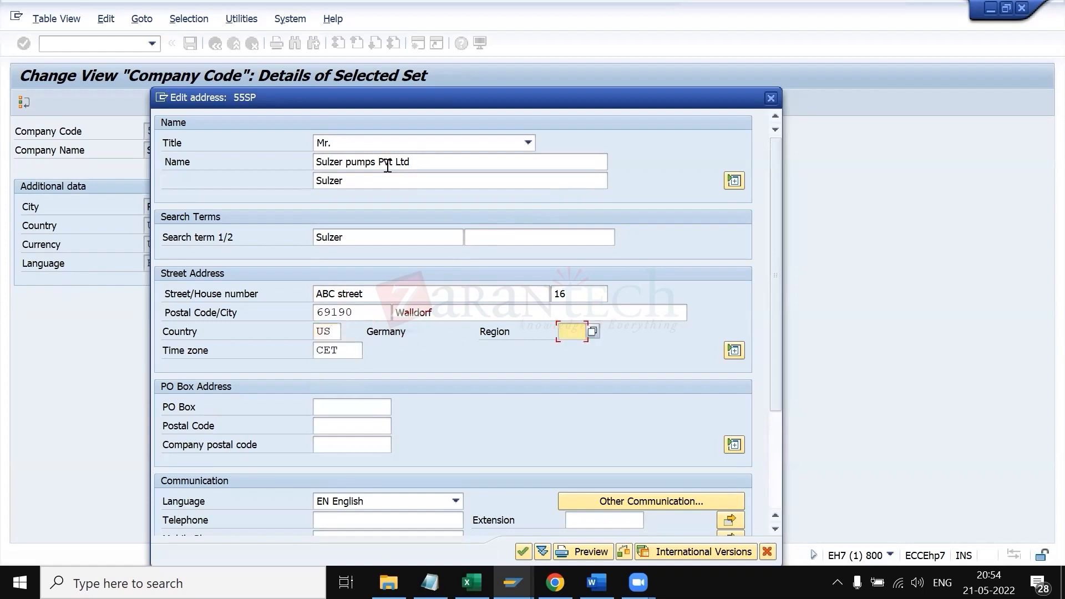
{"action": "key", "text": "F4"}
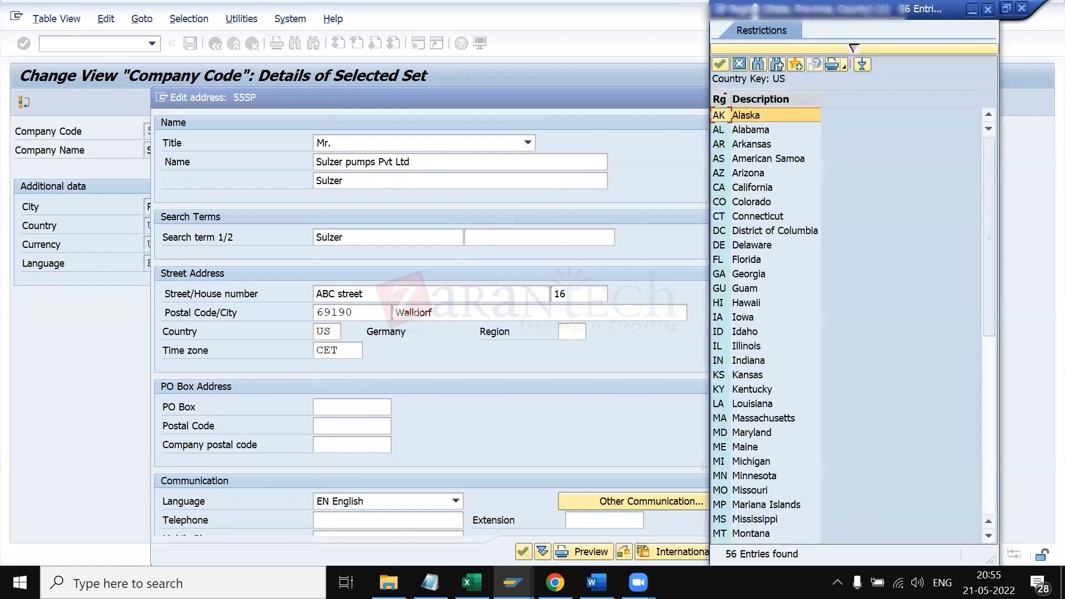
{"action": "double_click", "coordinate": [744, 188]}
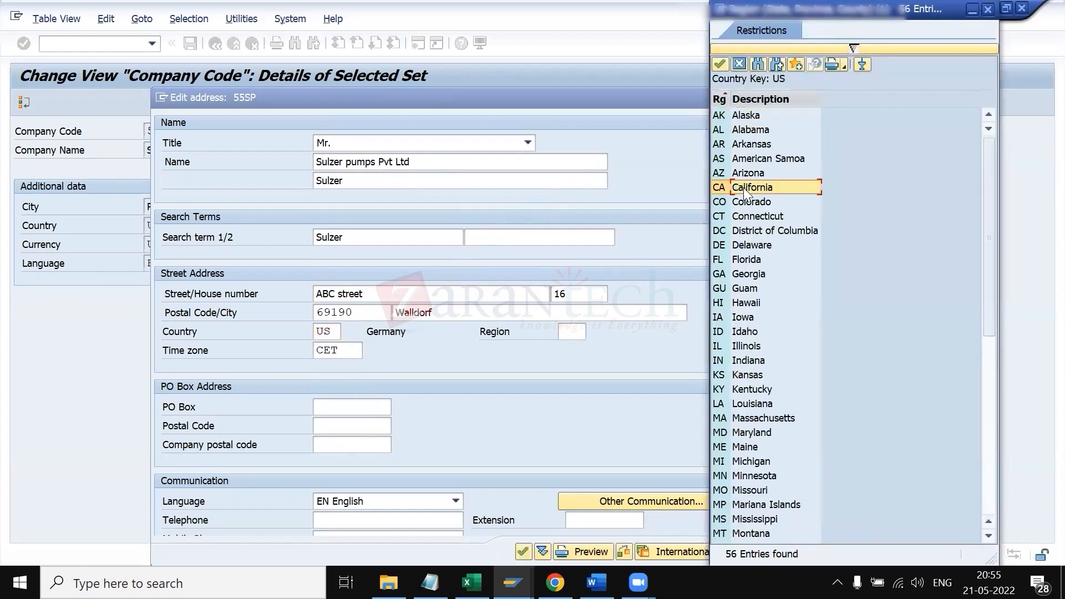
{"action": "key", "text": "Tab"}
{"action": "key", "text": "Return"}
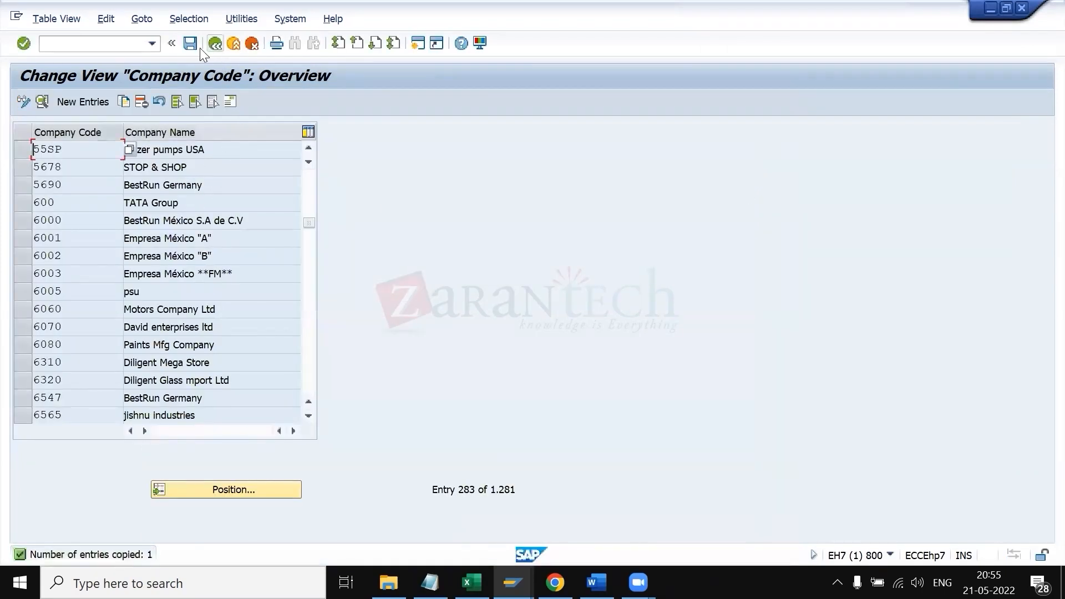
- Save company code 55SP under the "Demo Org structure" customizing request and return to the implementation guide
{"action": "left_click", "coordinate": [190, 42]}
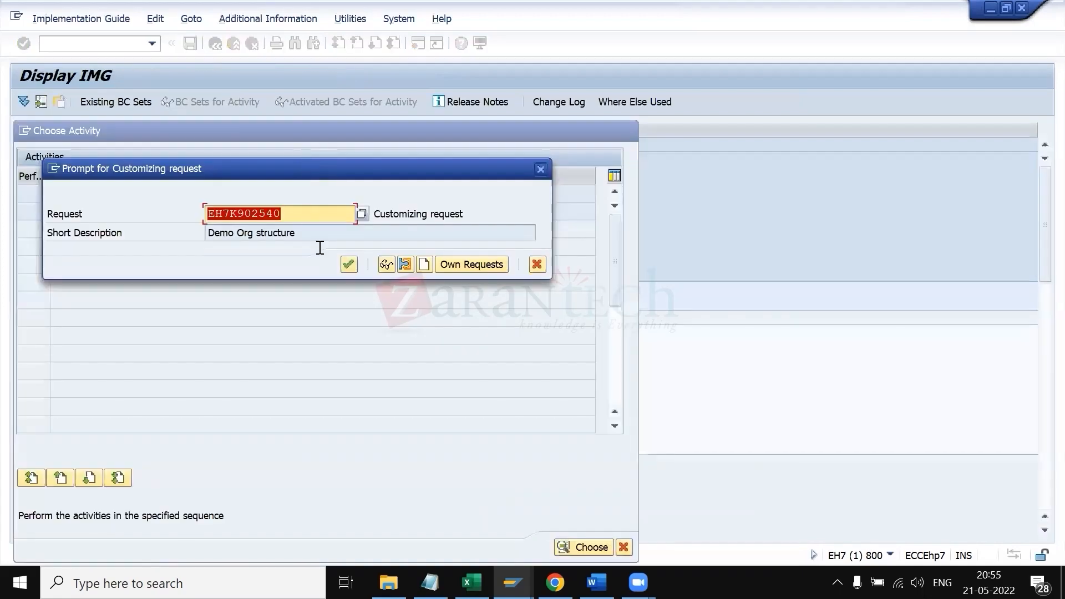
{"action": "key", "text": "Return"}
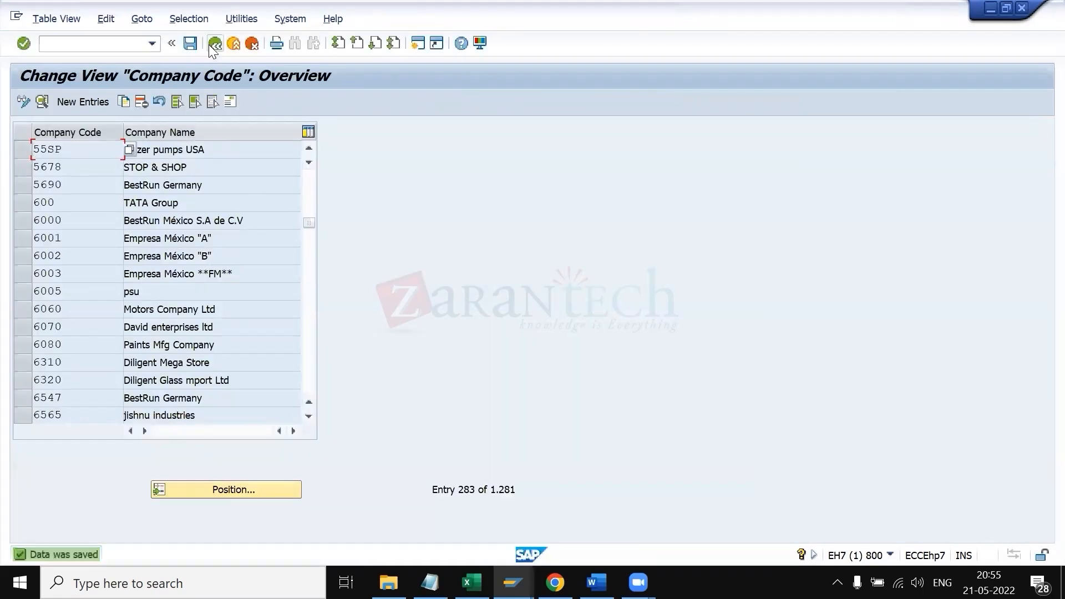
{"action": "left_click", "coordinate": [210, 46]}
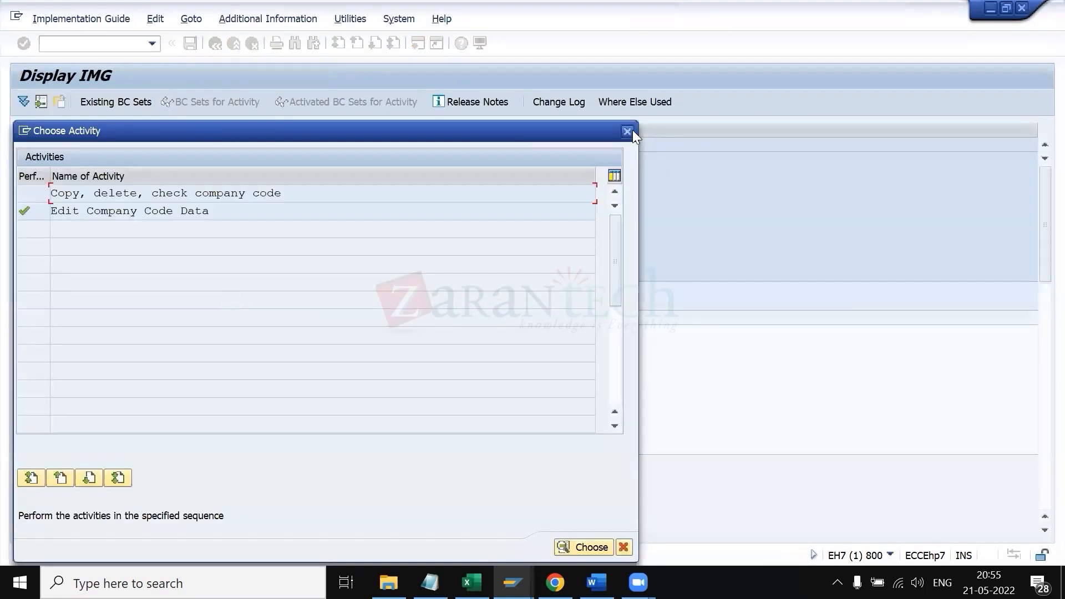
{"action": "left_click", "coordinate": [632, 131]}
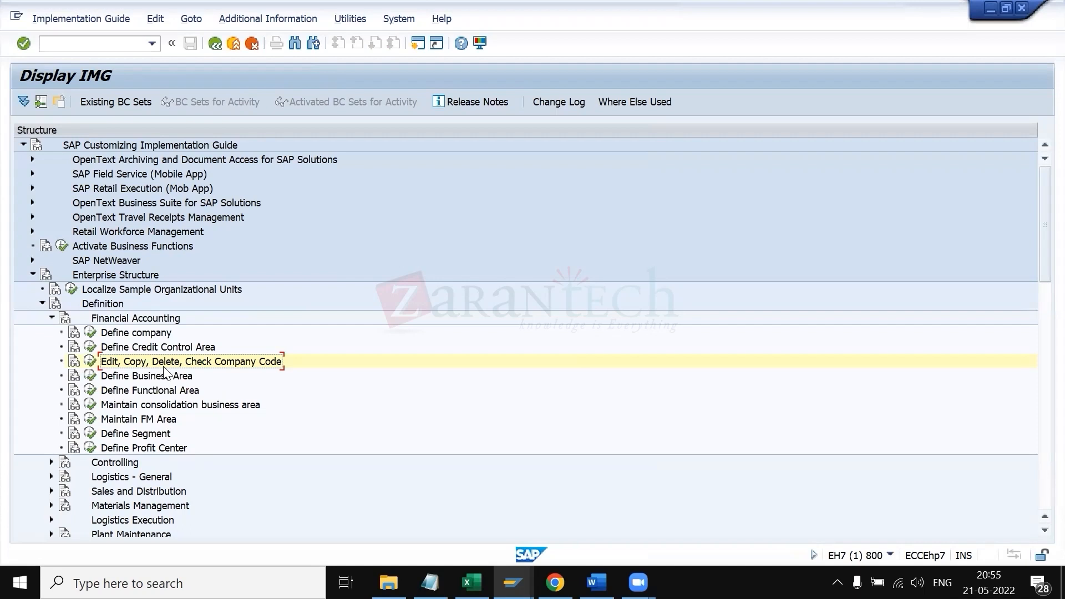
- View the existing controlling areas in the Maintain Controlling Area activity under Controlling, and return to the implementation guide
{"action": "left_click", "coordinate": [52, 319]}
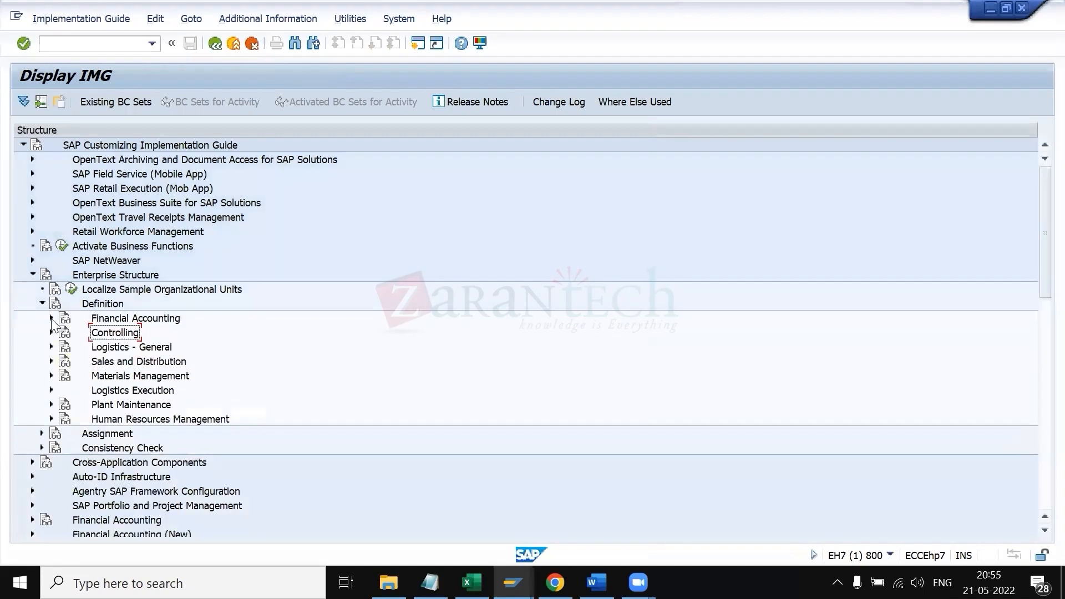
{"action": "left_click", "coordinate": [51, 332]}
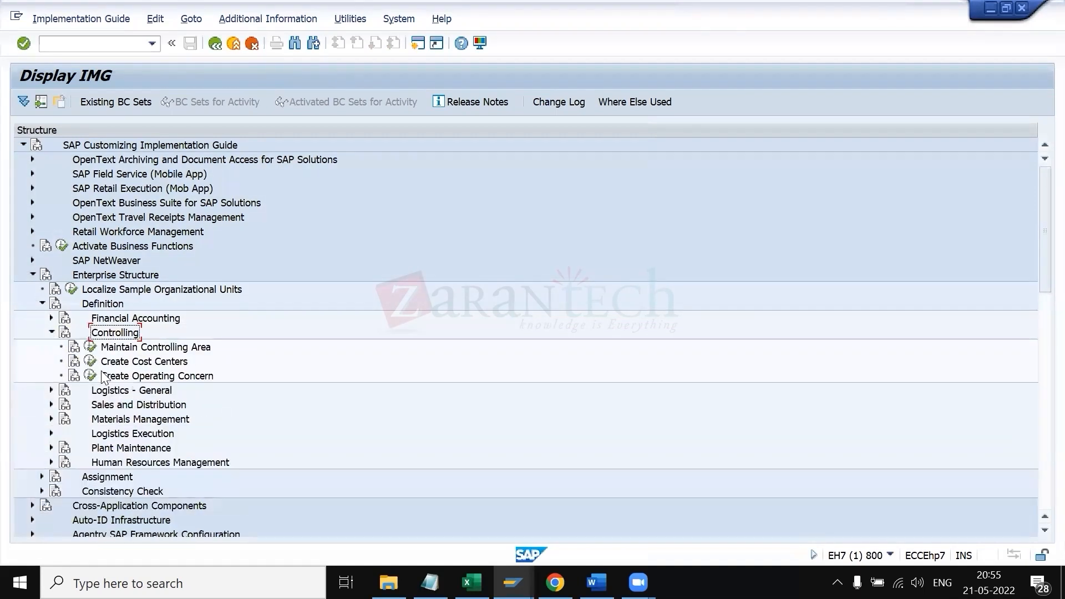
{"action": "left_click", "coordinate": [90, 348]}
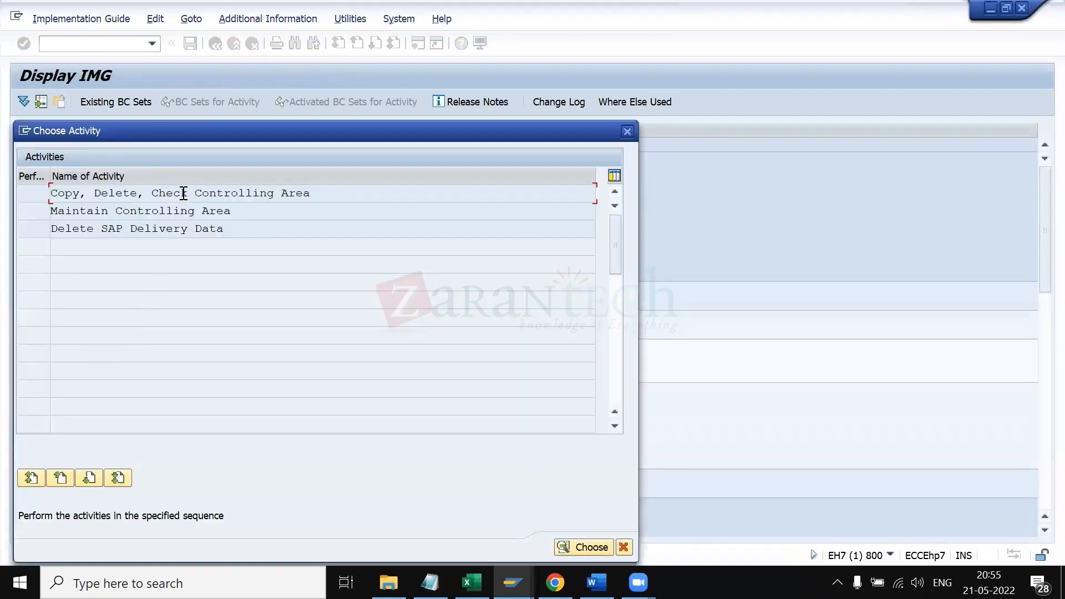
{"action": "double_click", "coordinate": [183, 214]}
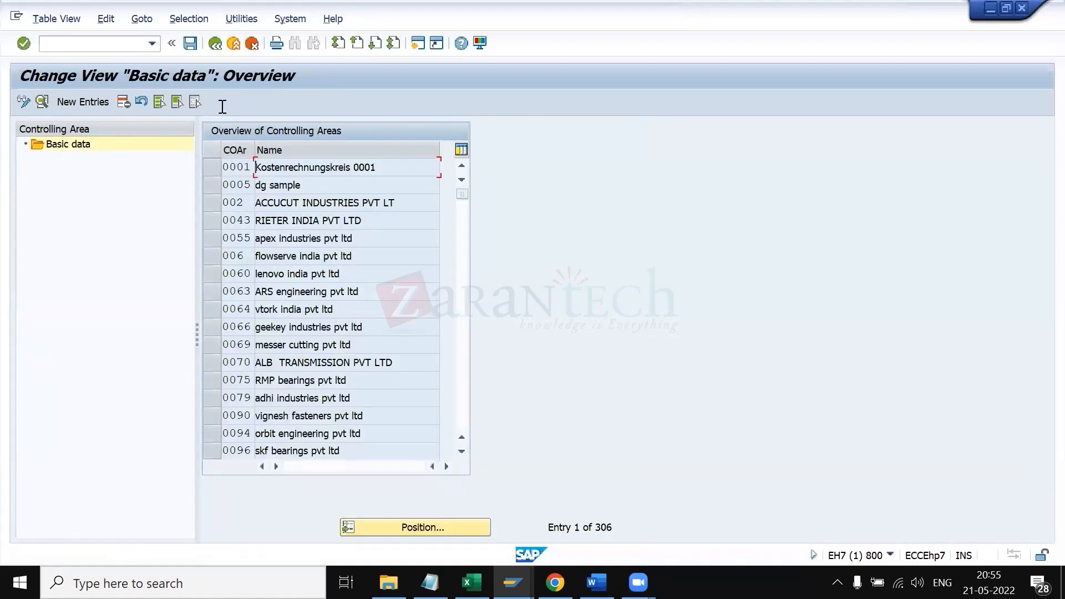
{"action": "left_click", "coordinate": [216, 47]}
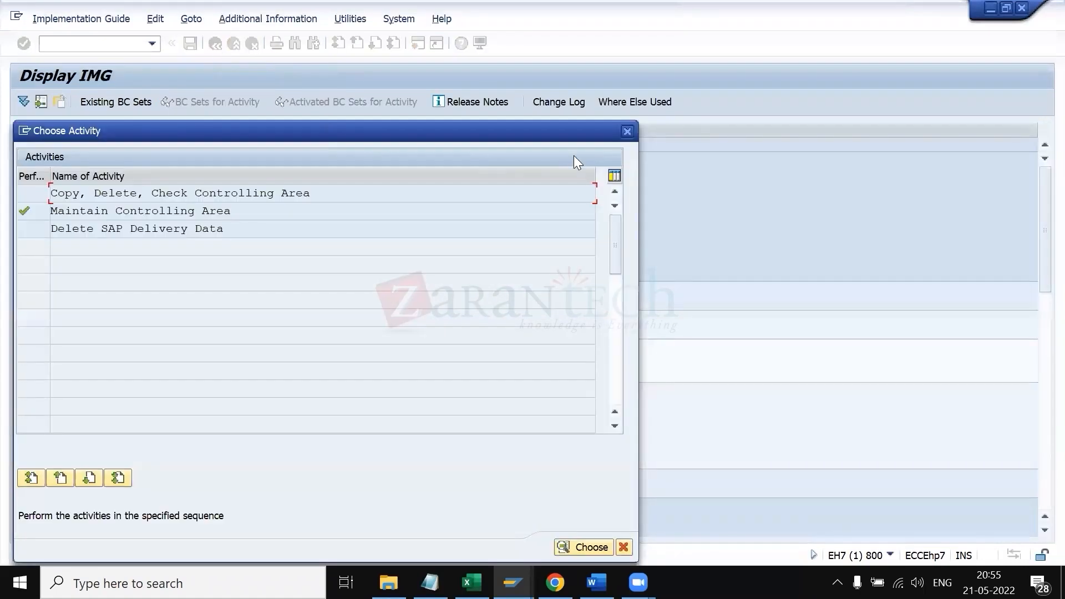
{"action": "left_click", "coordinate": [623, 134]}
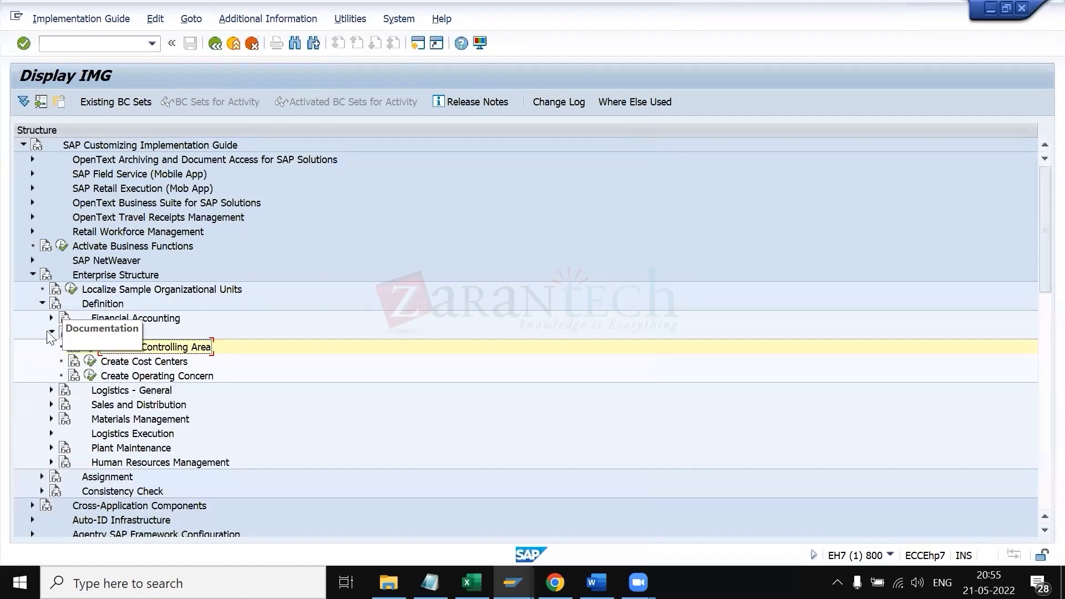
{"action": "scroll", "coordinate": [47, 347], "scroll_direction": "down", "scroll_amount": 4}
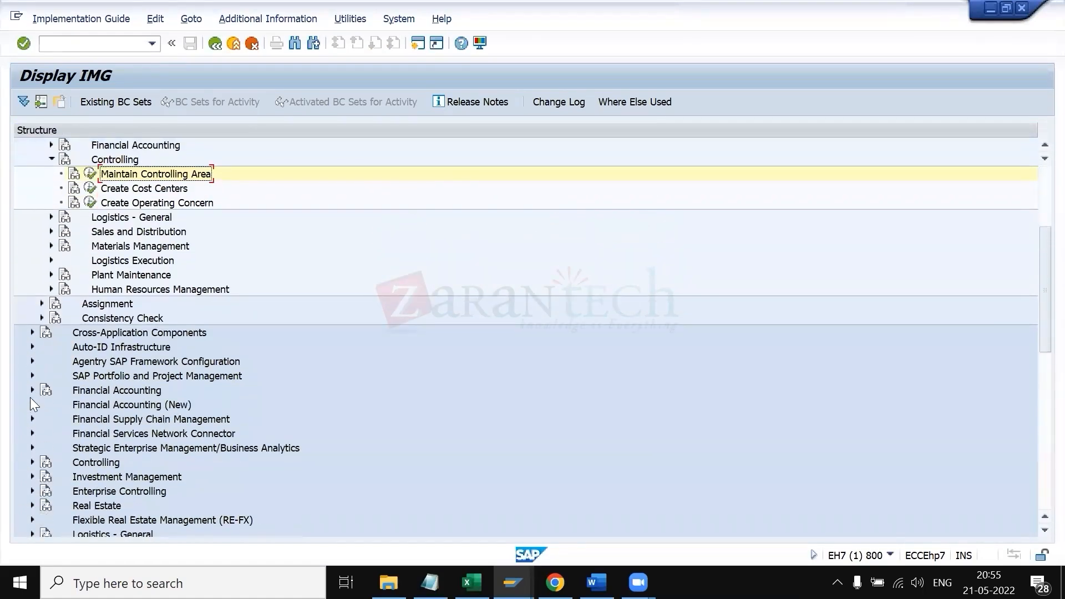
- Expand Financial Accounting (New) and its Global Settings down to Global Parameters for Company Code in the implementation guide
{"action": "scroll", "coordinate": [31, 389], "scroll_direction": "down", "scroll_amount": 2}
{"action": "left_click", "coordinate": [31, 332]}
{"action": "left_click", "coordinate": [43, 346]}
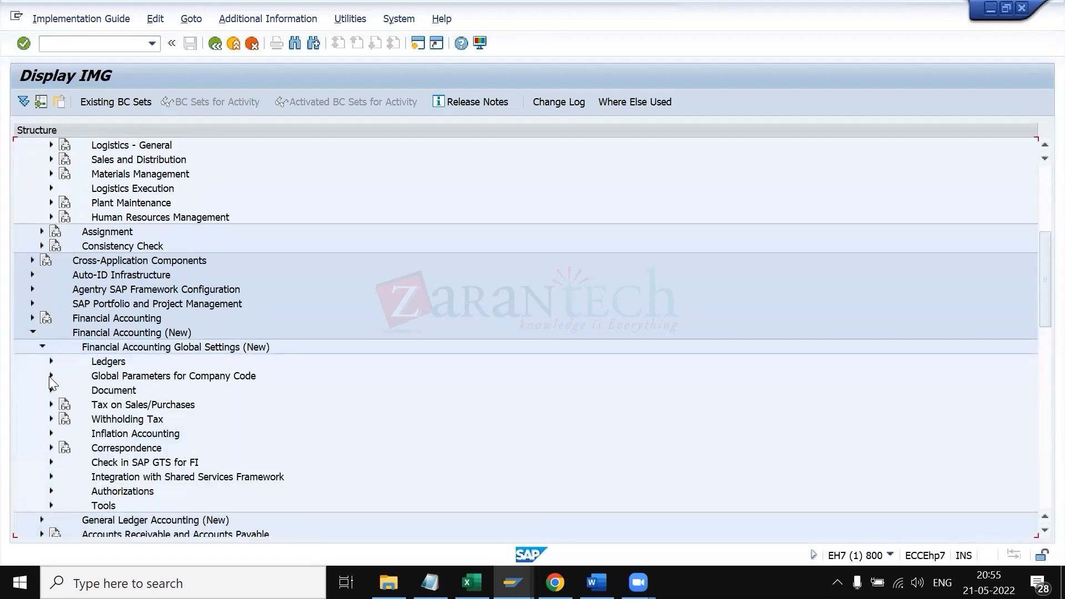
{"action": "left_click", "coordinate": [51, 375]}
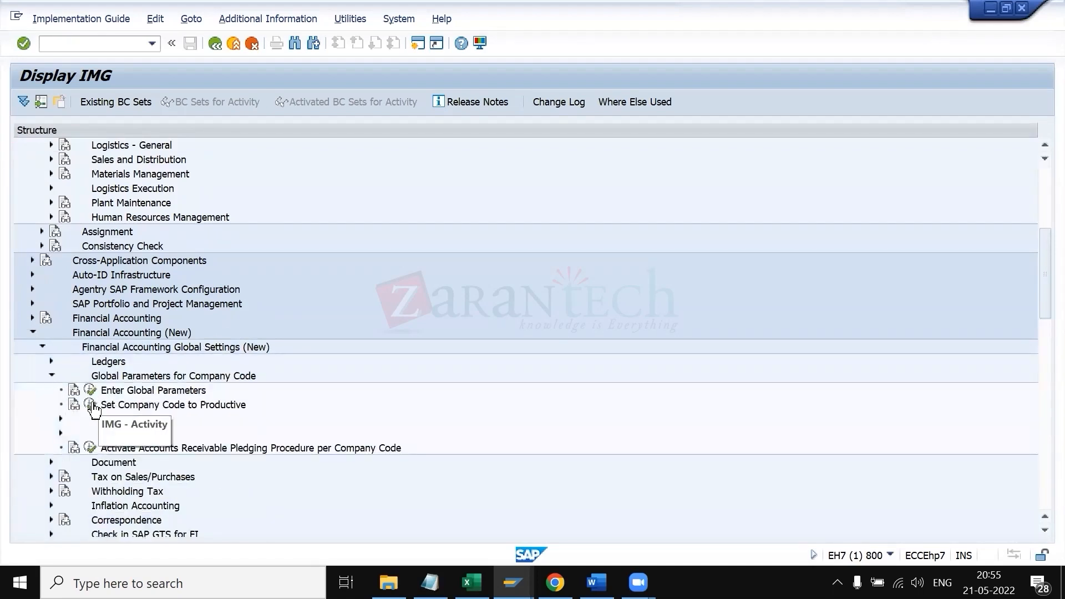
- Open the Edit Chart of Accounts List activity in the G/L account preparations under General Ledger Accounting (New) master data
{"action": "scroll", "coordinate": [54, 403], "scroll_direction": "down", "scroll_amount": 2}
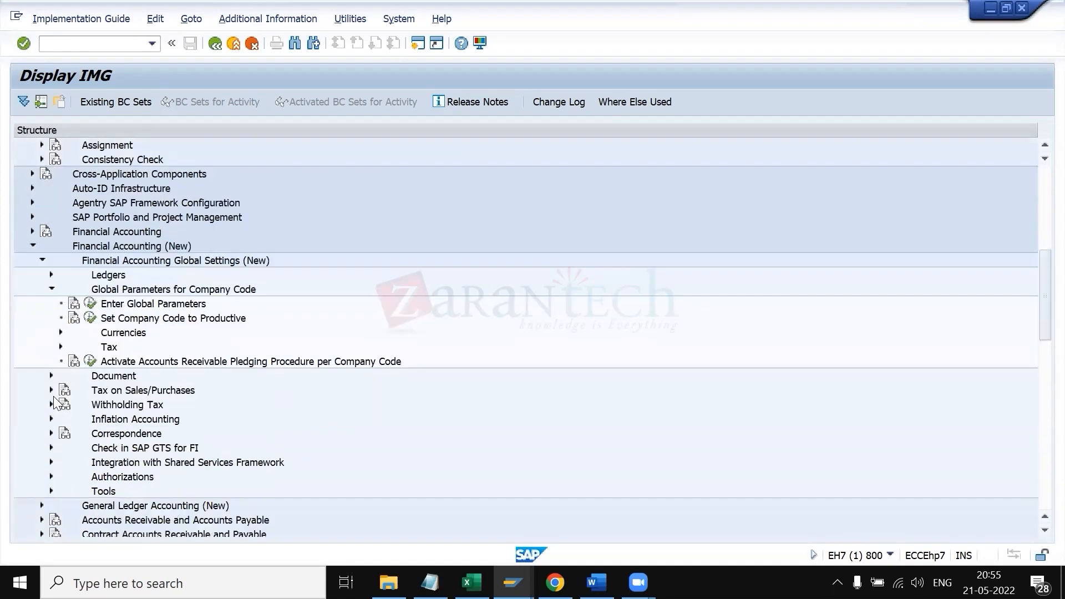
{"action": "scroll", "coordinate": [51, 418], "scroll_direction": "down", "scroll_amount": 2}
{"action": "left_click", "coordinate": [42, 419]}
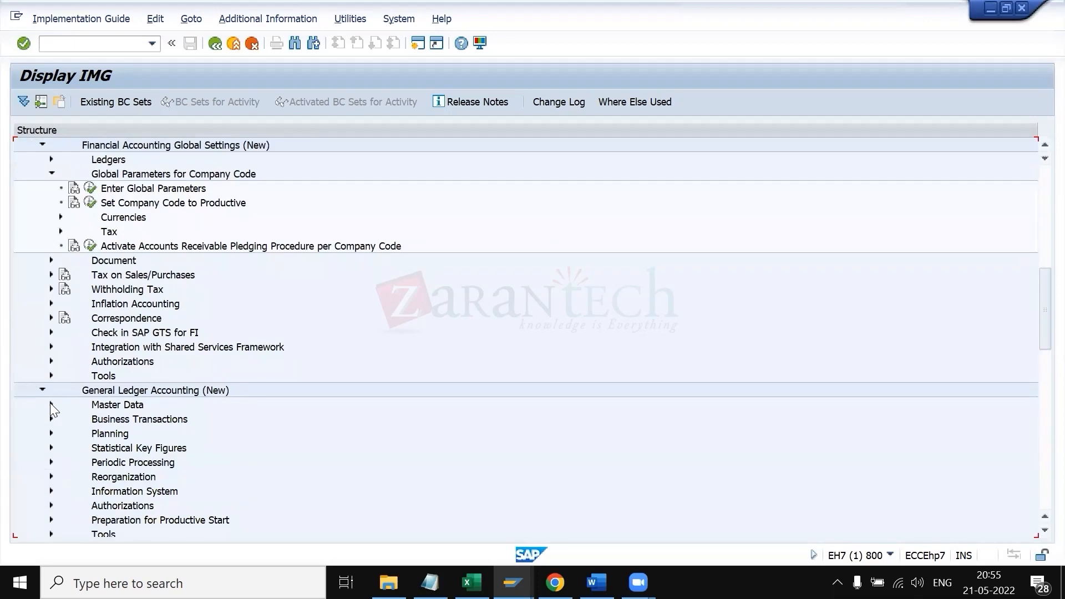
{"action": "left_click", "coordinate": [50, 404]}
{"action": "left_click", "coordinate": [61, 419]}
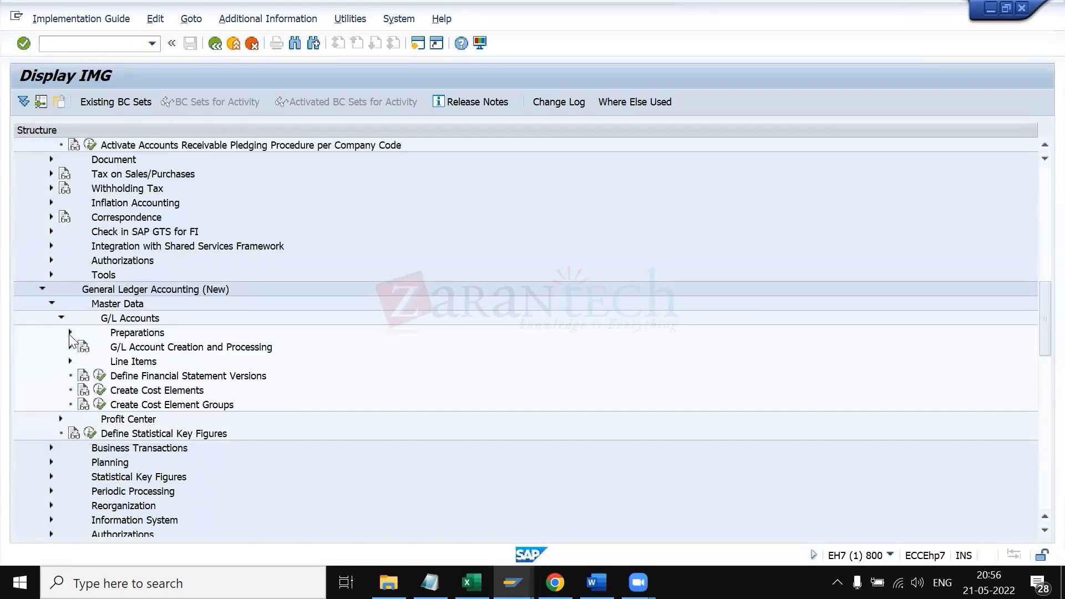
{"action": "left_click", "coordinate": [70, 333]}
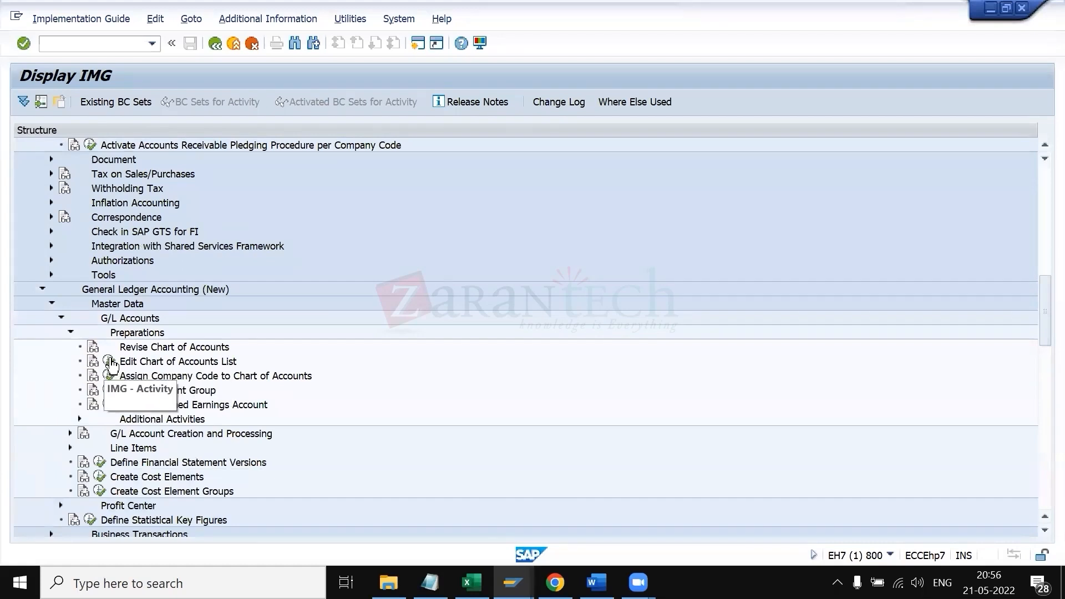
{"action": "left_click", "coordinate": [109, 362]}
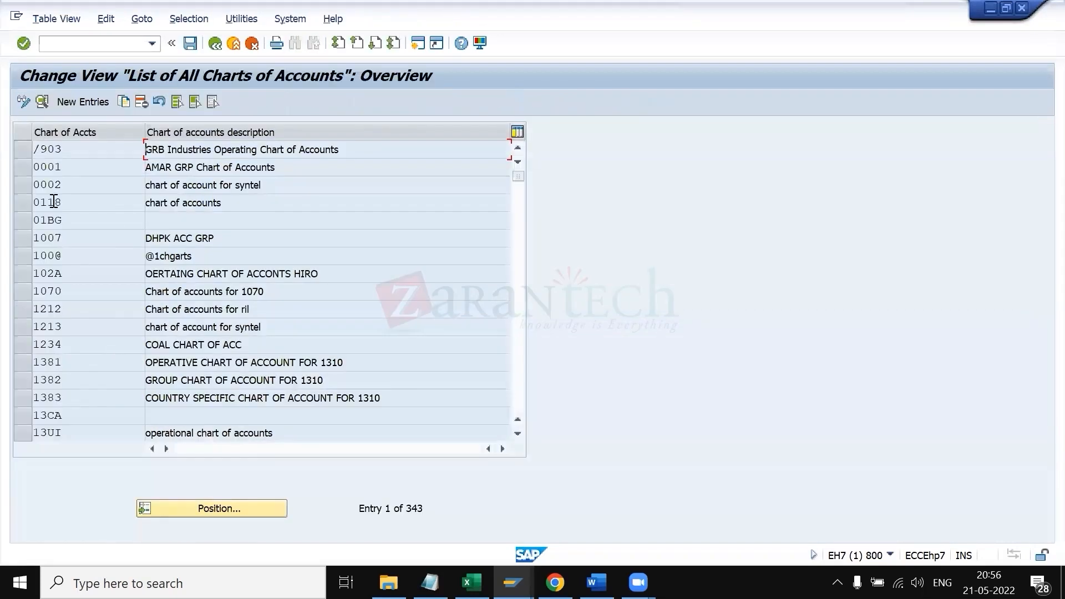
- Copy chart of accounts 0001 as 5500 with the description "Chart of accounts Suzler pumps"
{"action": "left_click", "coordinate": [28, 168]}
{"action": "left_click", "coordinate": [122, 102]}
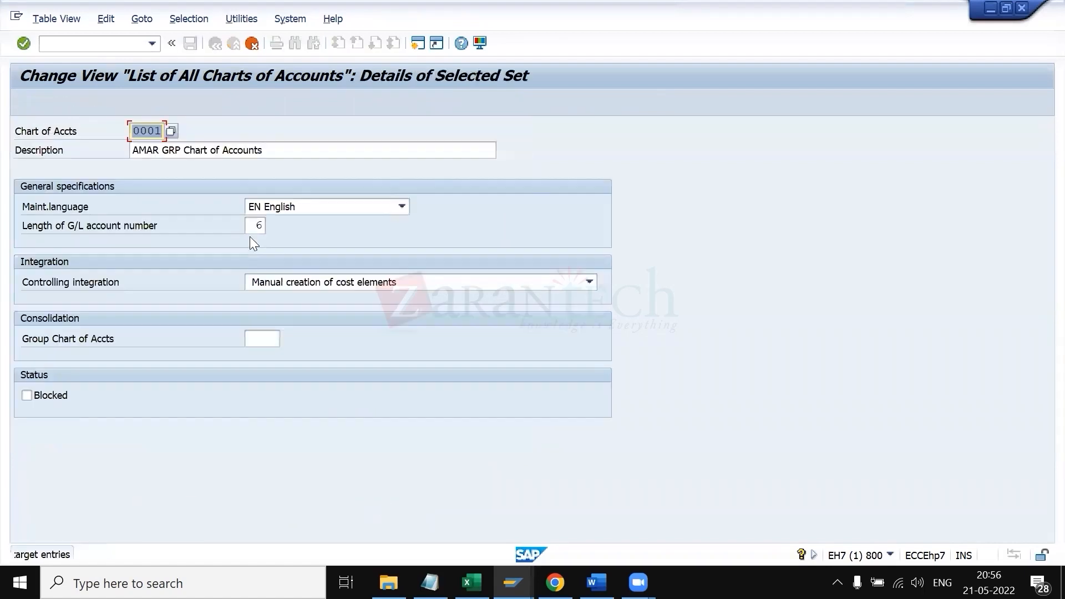
{"action": "type", "text": "5500"}
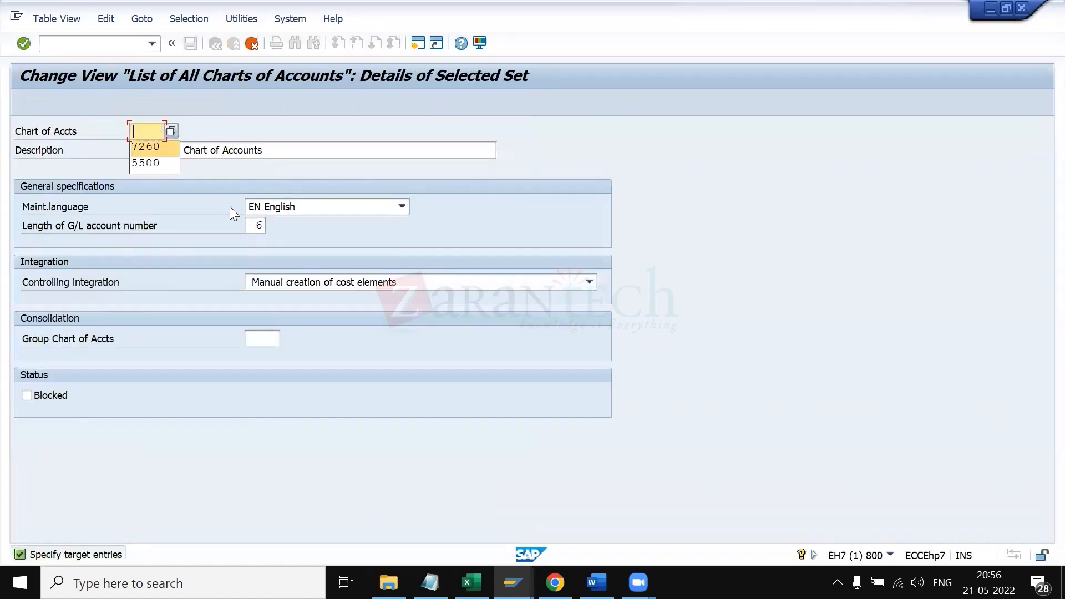
{"action": "key", "text": "Tab"}
{"action": "key", "text": "BackSpace"}
{"action": "key", "text": "Down"}
{"action": "key", "text": "Down"}
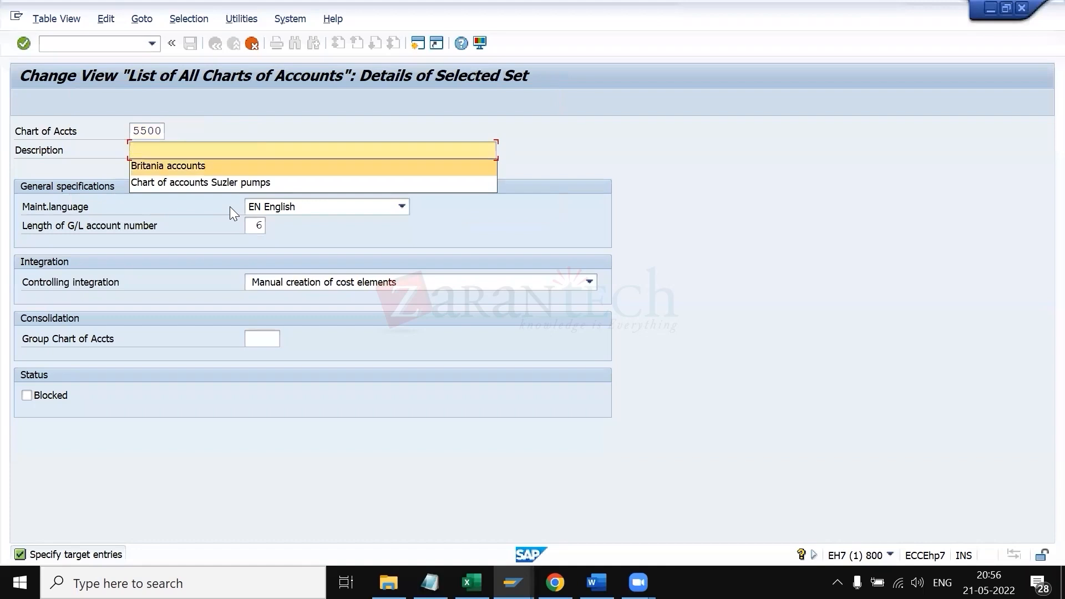
{"action": "key", "text": "Return"}
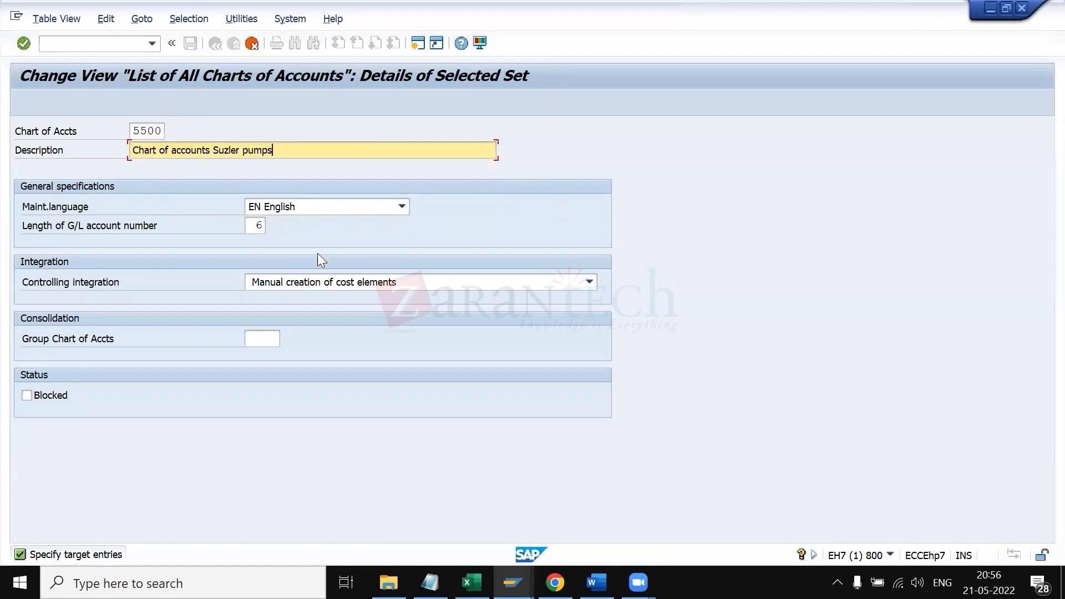
- Set controlling integration to automatic creation of cost elements, then save the new chart of accounts and return to the implementation guide
{"action": "left_click", "coordinate": [343, 285]}
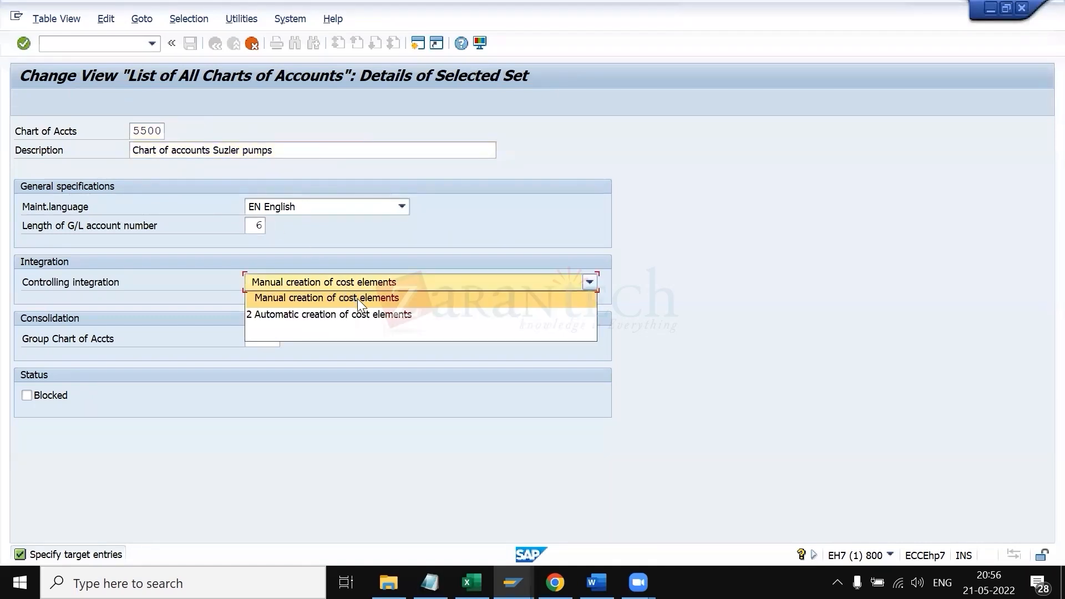
{"action": "left_click", "coordinate": [362, 313]}
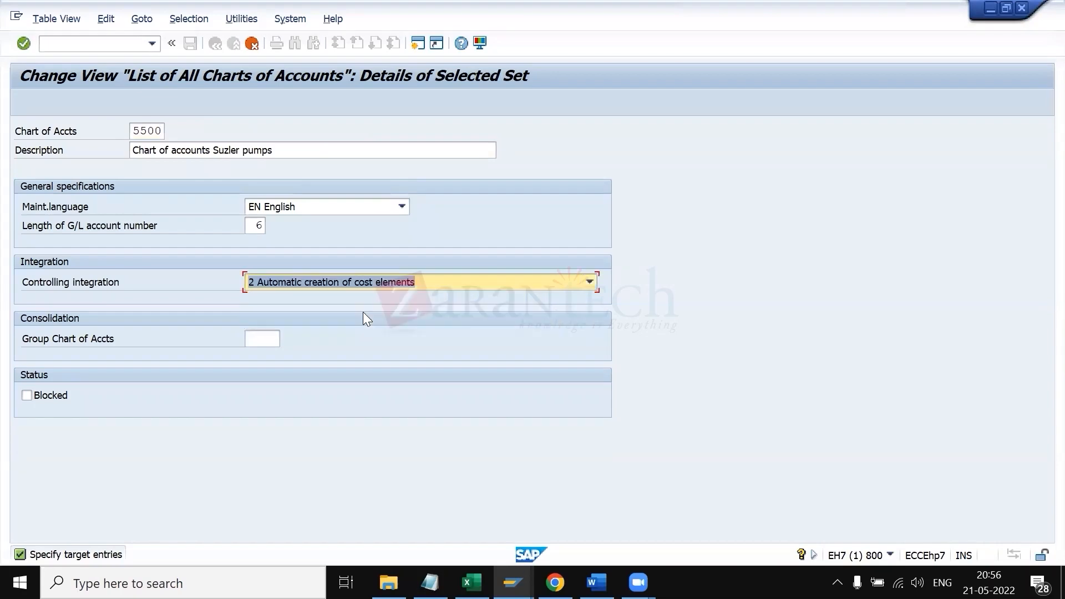
{"action": "key", "text": "Return"}
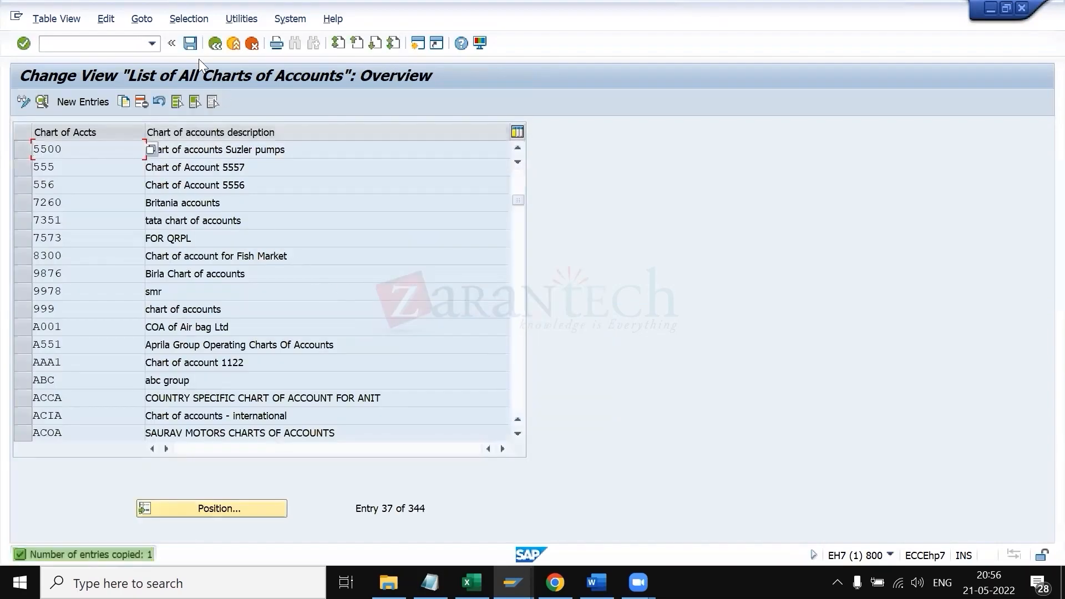
{"action": "left_click", "coordinate": [189, 43]}
{"action": "key", "text": "Return"}
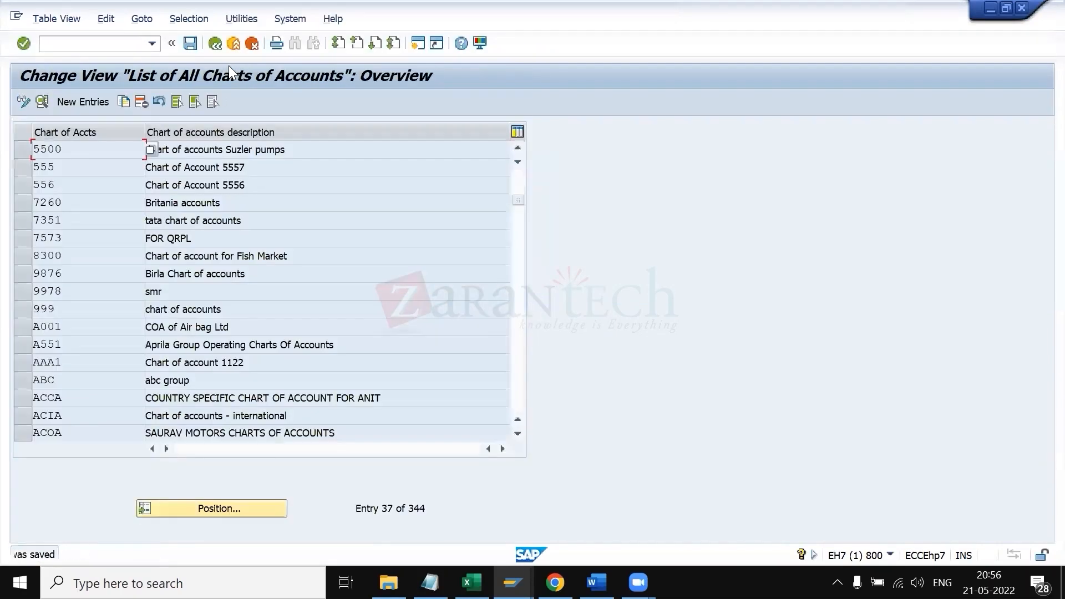
{"action": "left_click", "coordinate": [215, 44]}
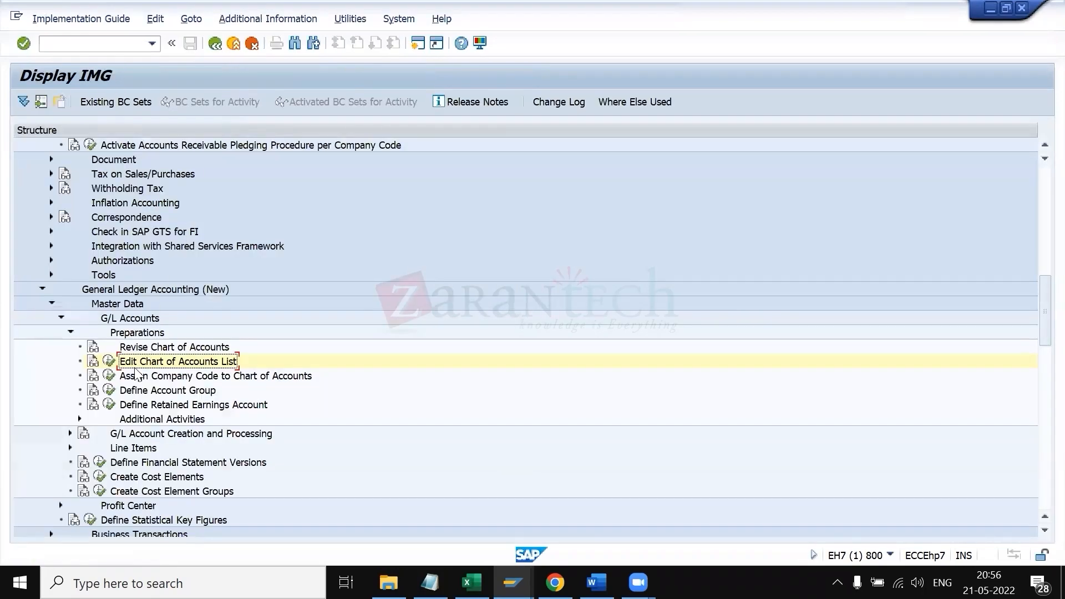
- Assign chart of accounts 5500 to company code 55SP, save the assignment and return to the implementation guide
{"action": "left_click", "coordinate": [110, 376]}
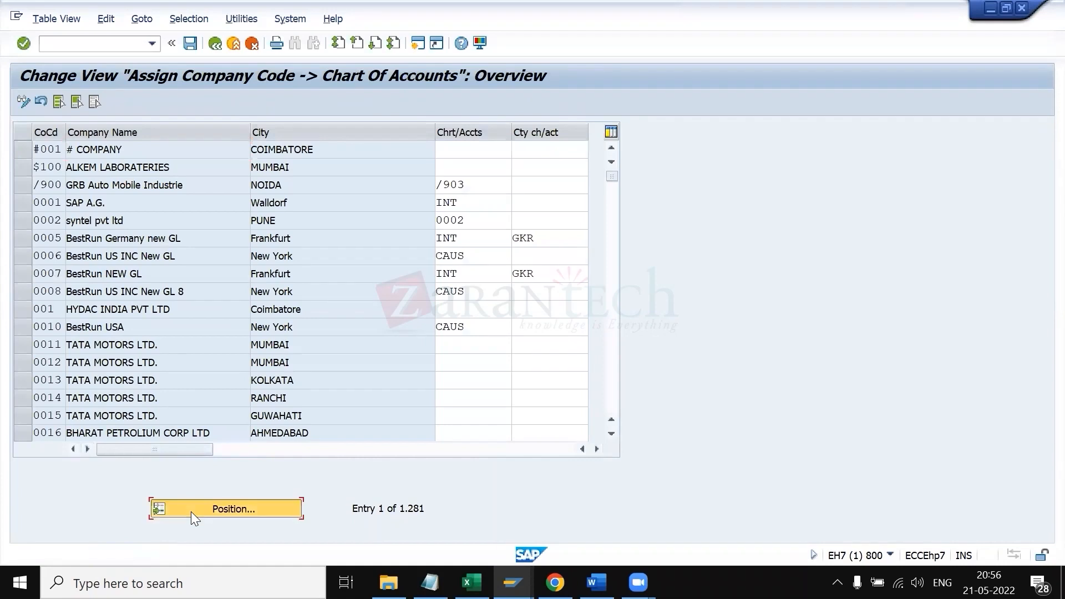
{"action": "left_click", "coordinate": [191, 511]}
{"action": "type", "text": "55sp"}
{"action": "key", "text": "Return"}
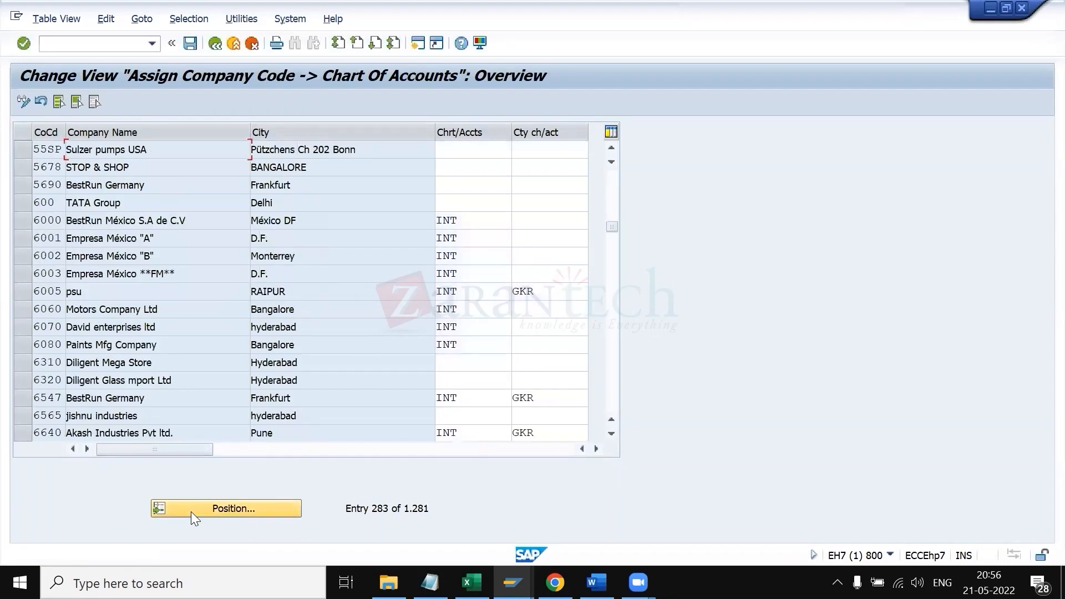
{"action": "left_click", "coordinate": [459, 150]}
{"action": "type", "text": "55"}
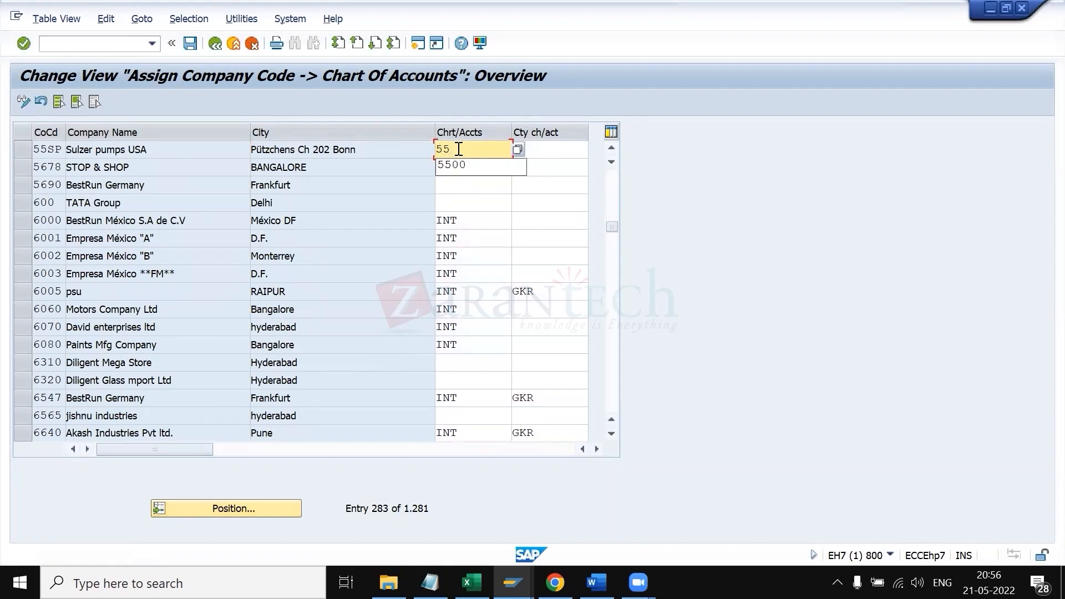
{"action": "left_click", "coordinate": [452, 165]}
{"action": "left_click", "coordinate": [190, 43]}
{"action": "key", "text": "Return"}
{"action": "left_click", "coordinate": [212, 45]}
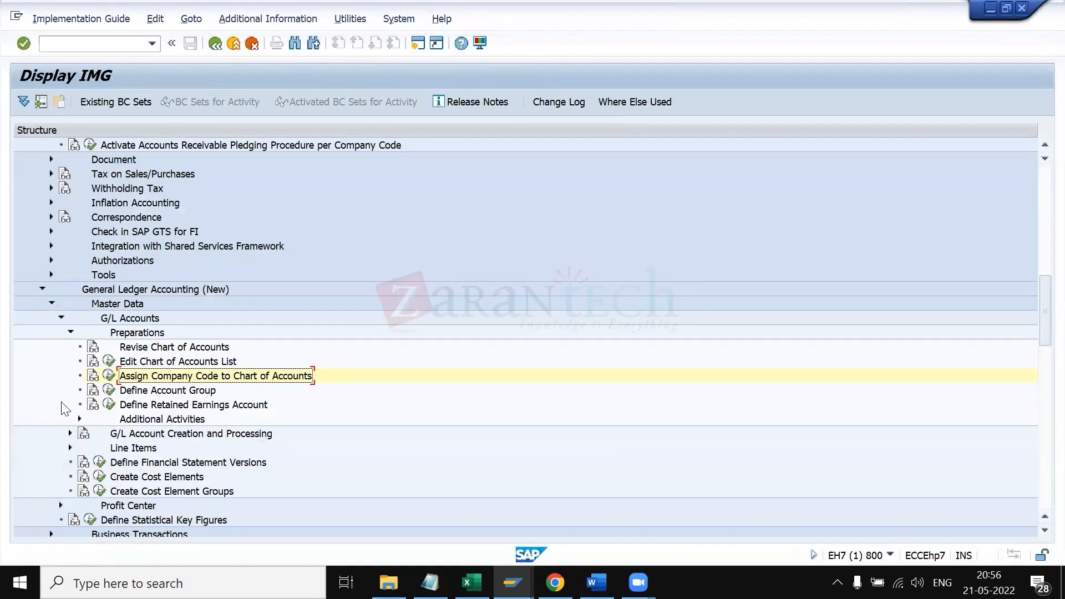
- Collapse the G/L Accounts, Master Data and General Ledger Accounting (New) nodes in the implementation guide
{"action": "left_click", "coordinate": [61, 319]}
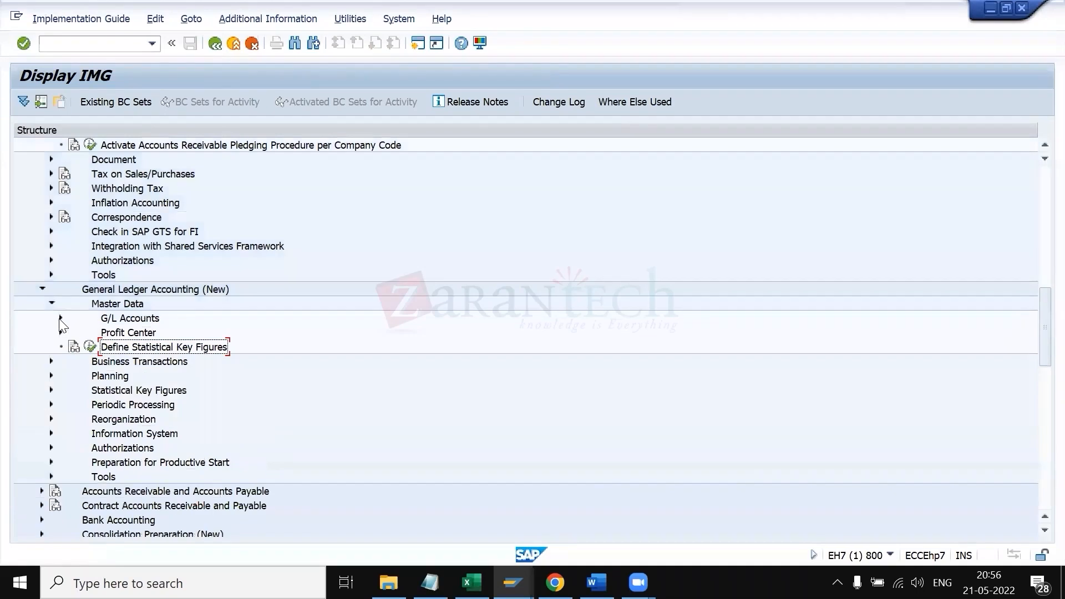
{"action": "left_click", "coordinate": [51, 303]}
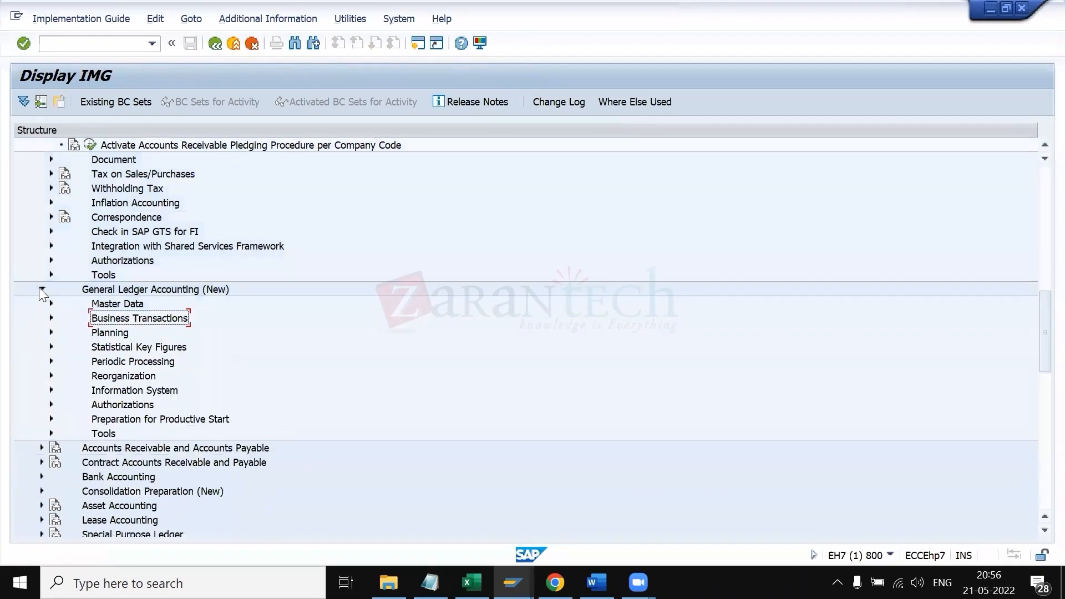
{"action": "left_click", "coordinate": [41, 289]}
{"action": "scroll", "coordinate": [41, 247], "scroll_direction": "up", "scroll_amount": 4}
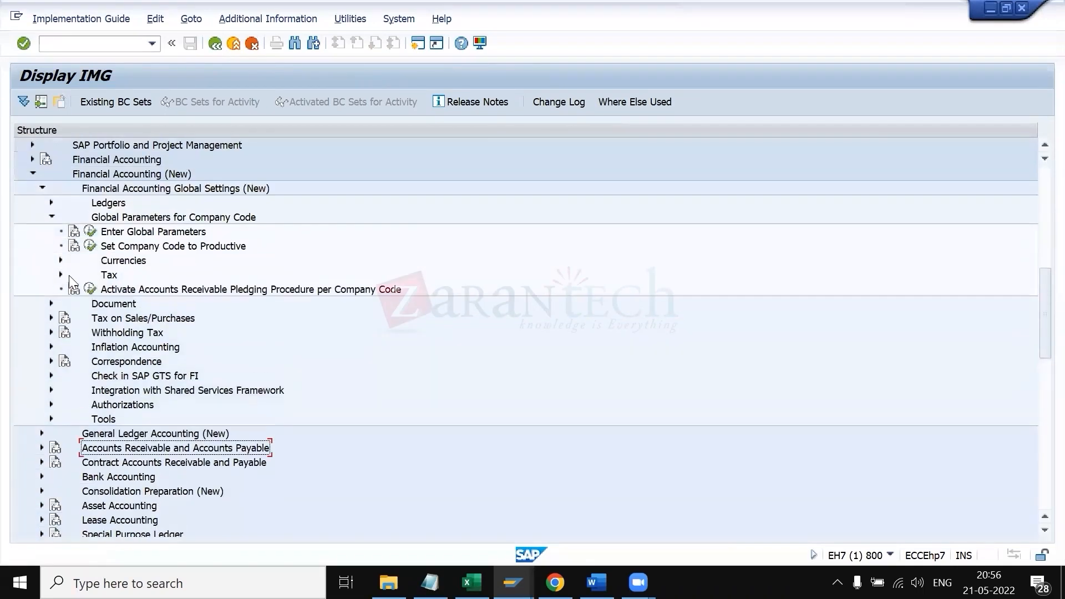
- Open the Enter Global Parameters activity and display the global data details of company code 55SP
{"action": "left_click", "coordinate": [89, 231]}
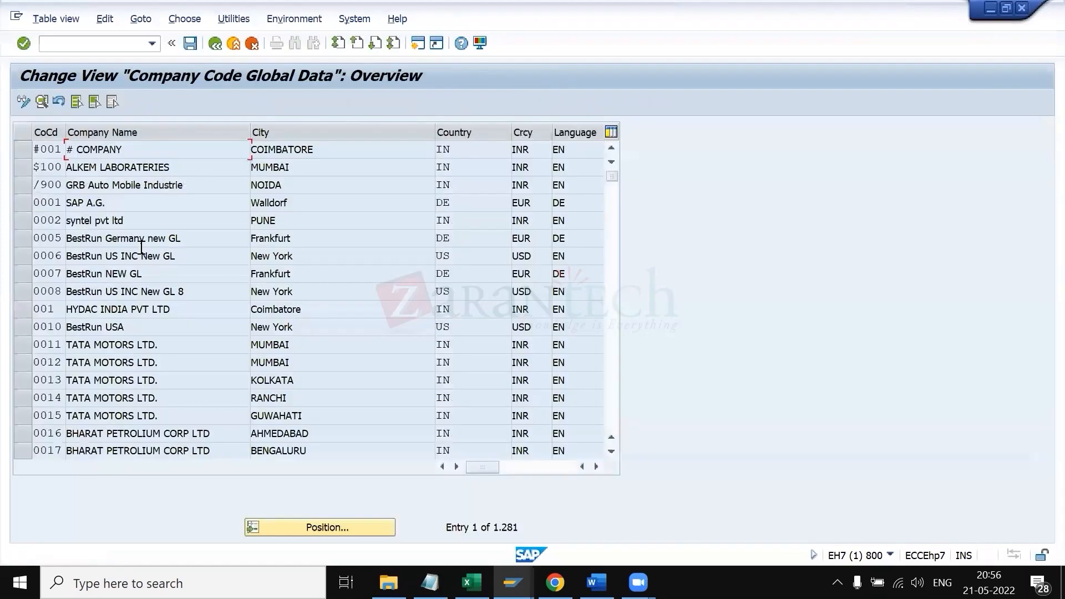
{"action": "left_click", "coordinate": [291, 527]}
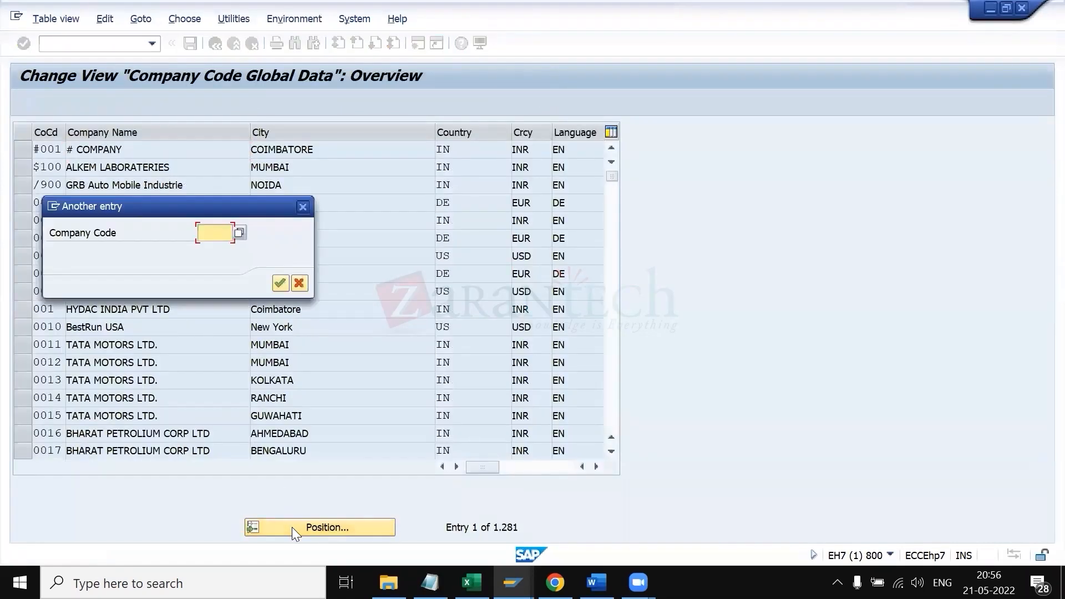
{"action": "type", "text": "55"}
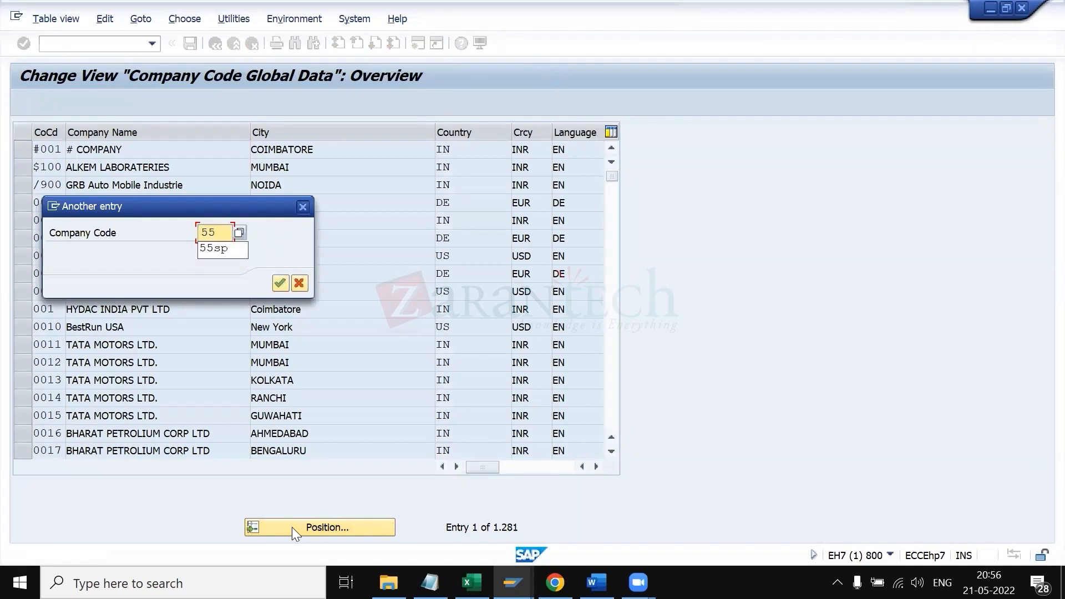
{"action": "type", "text": "sp"}
{"action": "key", "text": "Return"}
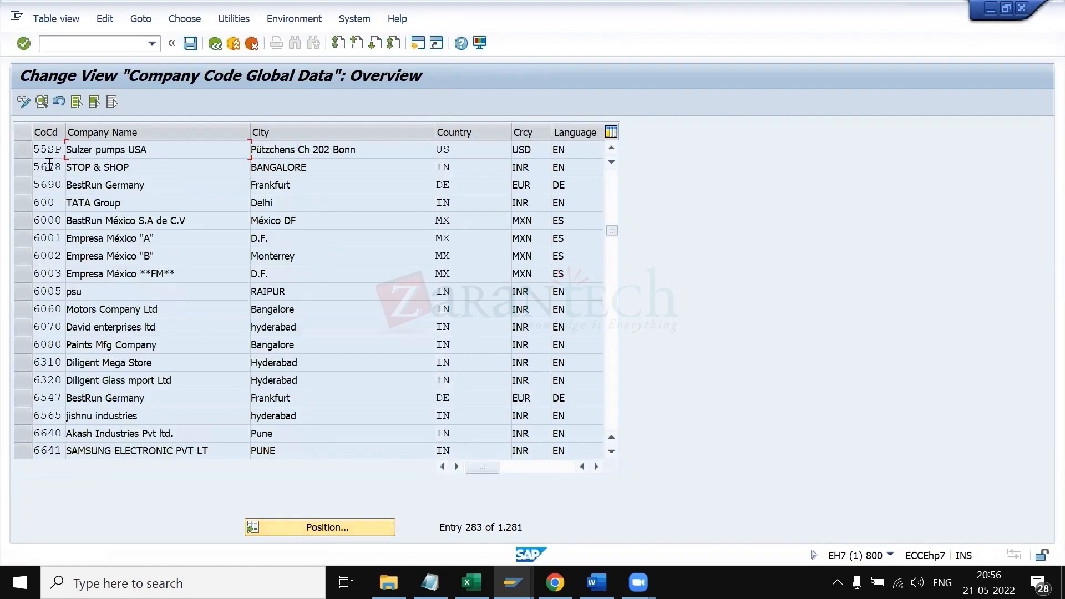
{"action": "left_click", "coordinate": [23, 148]}
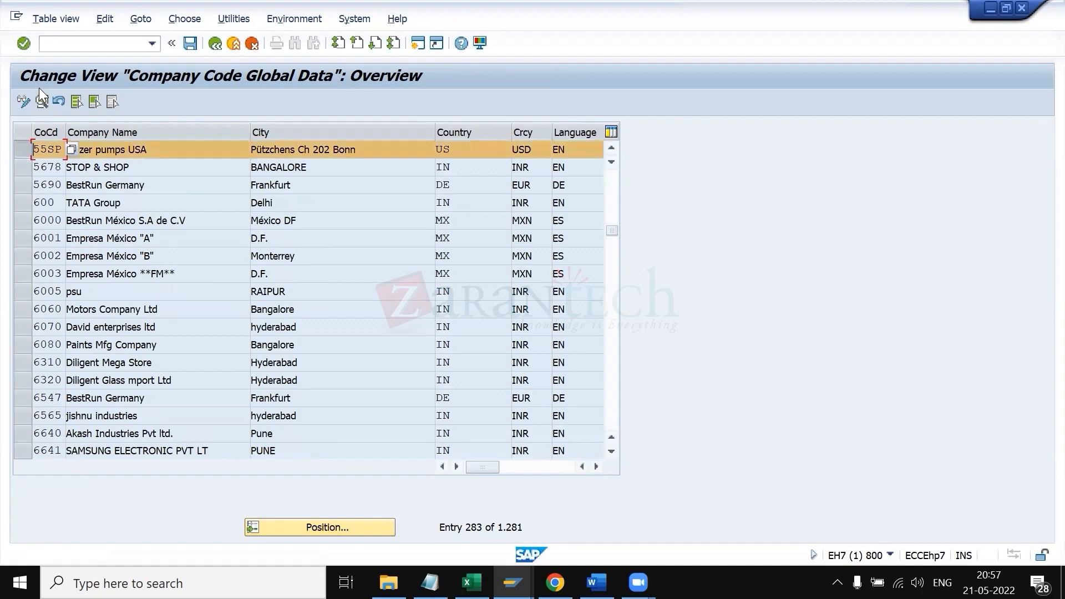
{"action": "left_click", "coordinate": [42, 101]}
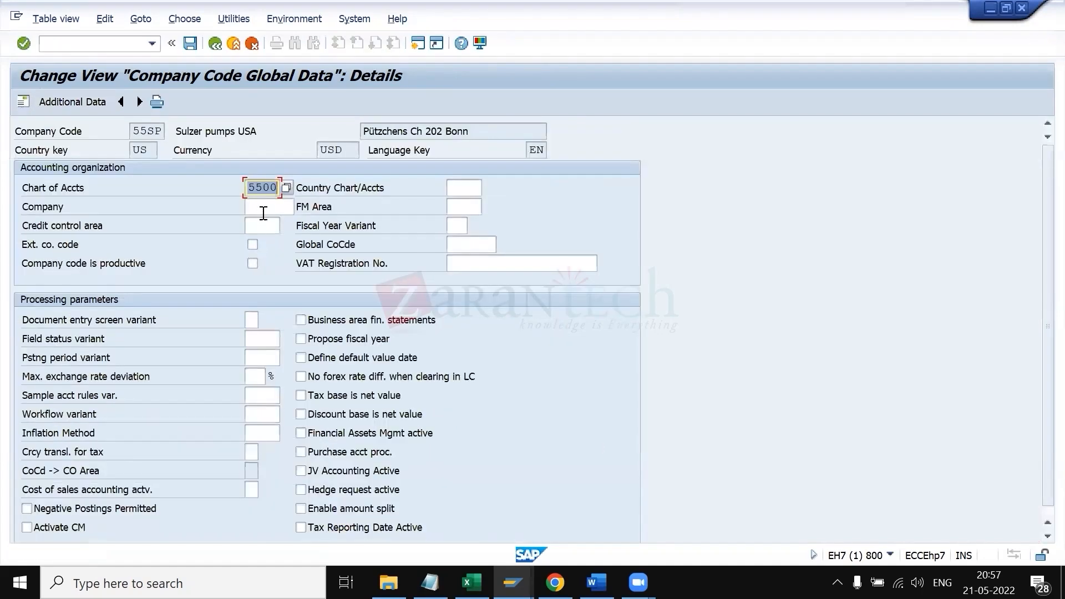
- Assign company 5500 to company code 55SP in its global data
{"action": "left_click", "coordinate": [256, 205]}
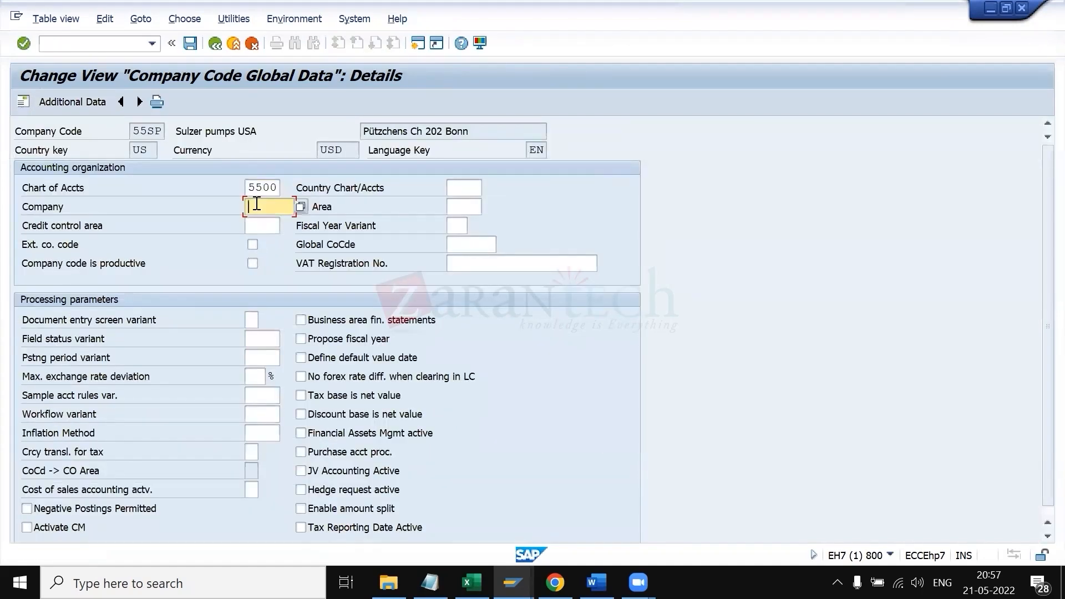
{"action": "type", "text": "5"}
{"action": "left_click", "coordinate": [261, 221]}
{"action": "key", "text": "Return"}
{"action": "key", "text": "Return"}
- Set the country chart of accounts to 5500 and the fiscal year variant to V3 for company code 55SP
{"action": "left_click", "coordinate": [477, 189]}
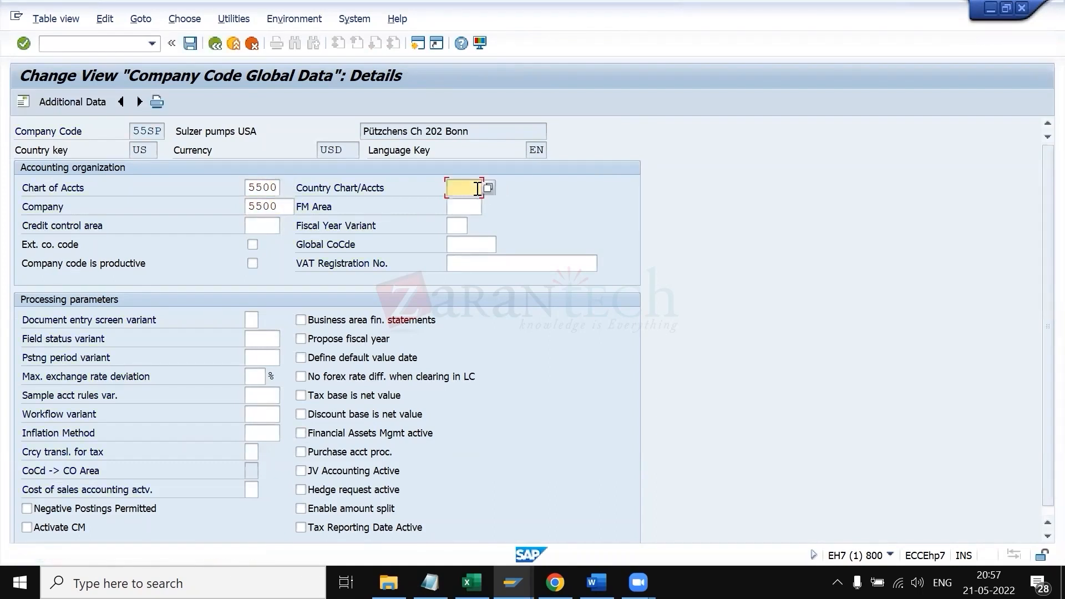
{"action": "type", "text": "5500"}
{"action": "key", "text": "Return"}
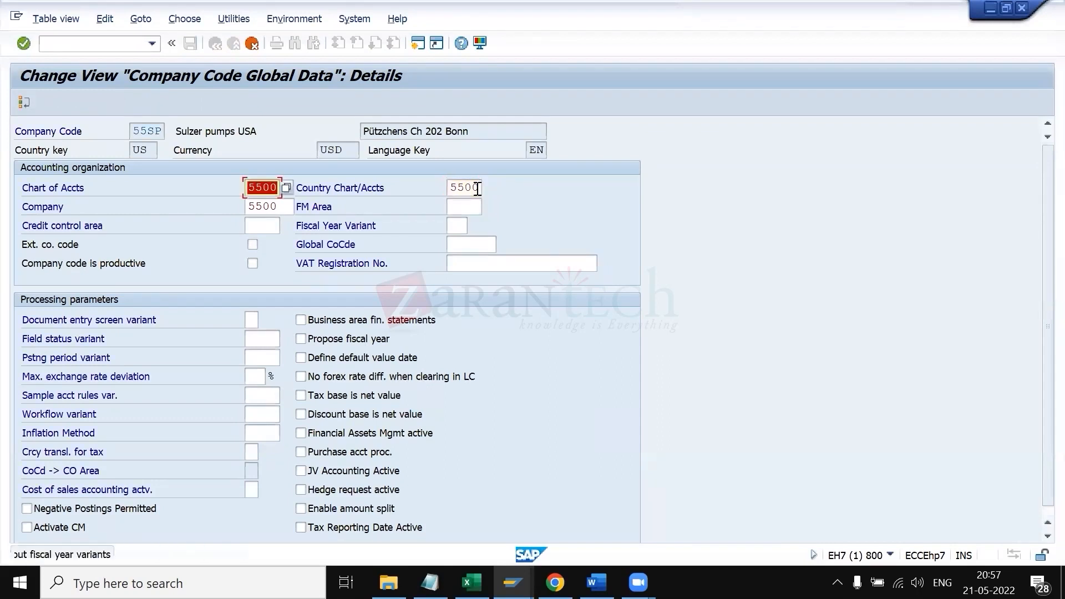
{"action": "key", "text": "Return"}
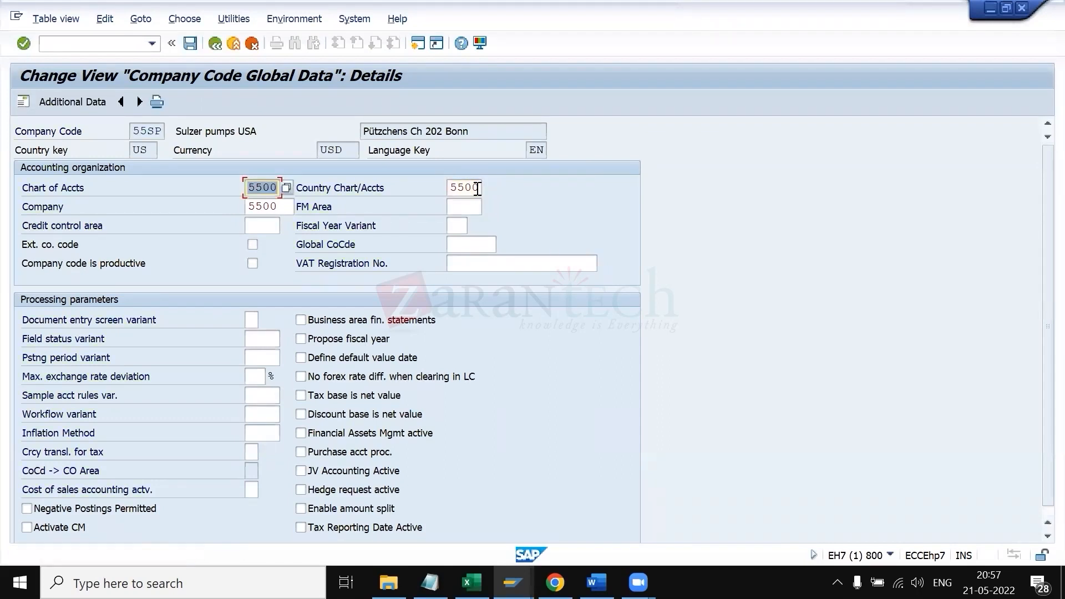
{"action": "left_click", "coordinate": [459, 225]}
{"action": "type", "text": "V3"}
{"action": "key", "text": "Return"}
- Set the credit control area to 5500 for company code 55SP
{"action": "left_click", "coordinate": [263, 222]}
{"action": "type", "text": "55"}
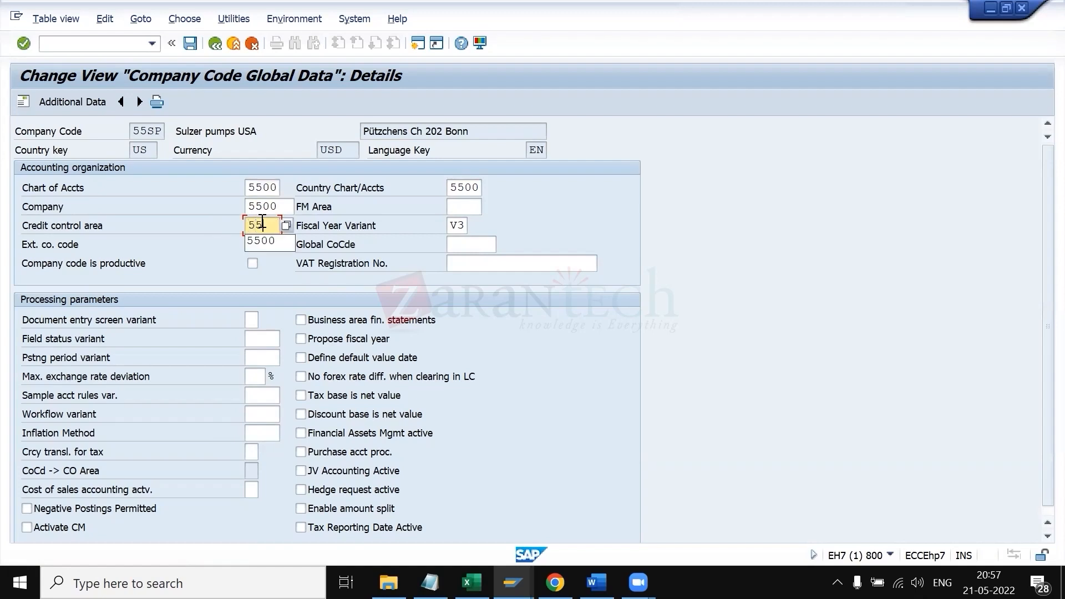
{"action": "type", "text": "SP"}
{"action": "key", "text": "Return"}
{"action": "key", "text": "BackSpace"}
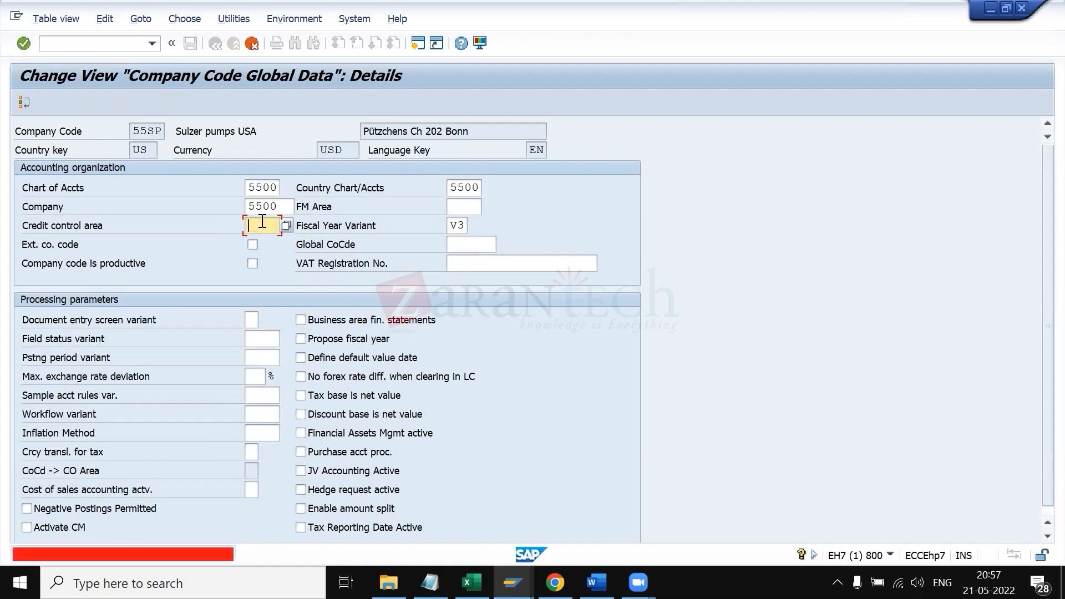
{"action": "type", "text": "5500"}
{"action": "key", "text": "Return"}
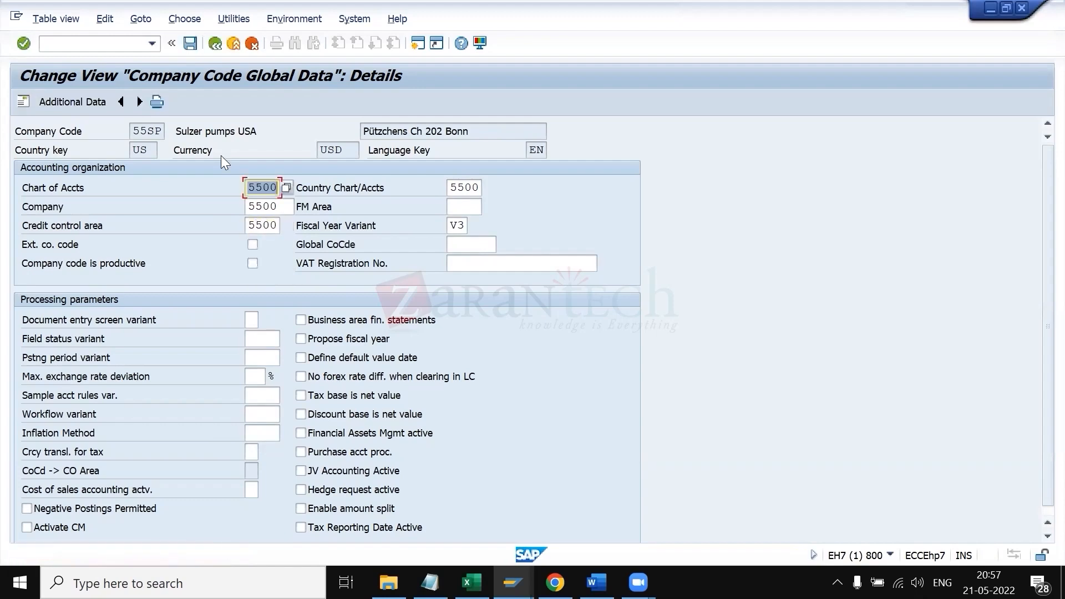
- Save the global data of company code 55SP and return to the implementation guide
{"action": "left_click", "coordinate": [192, 43]}
{"action": "left_click", "coordinate": [348, 265]}
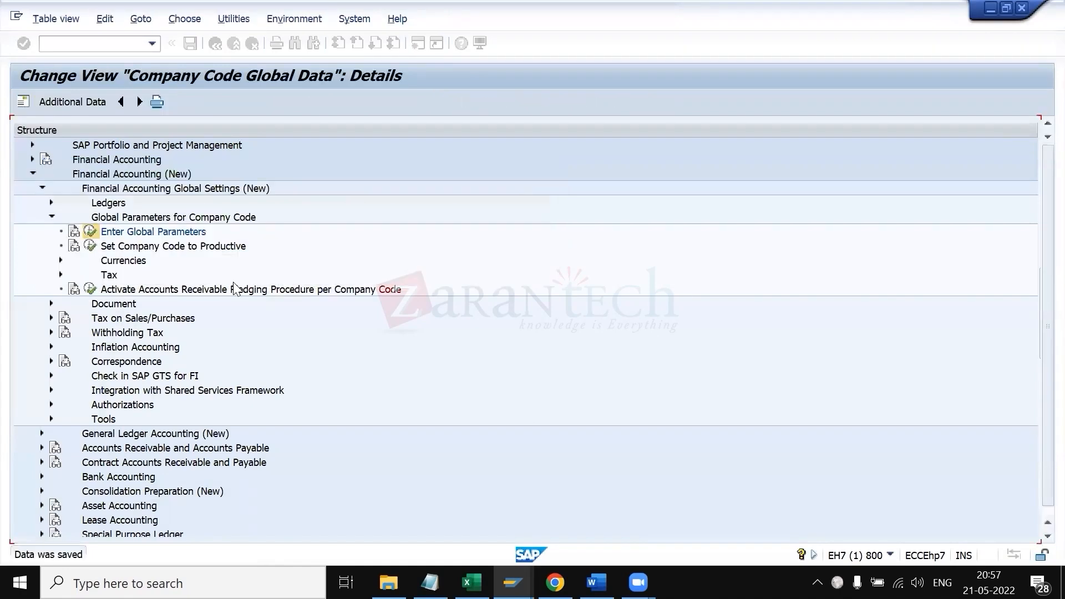
{"action": "left_click", "coordinate": [216, 43]}
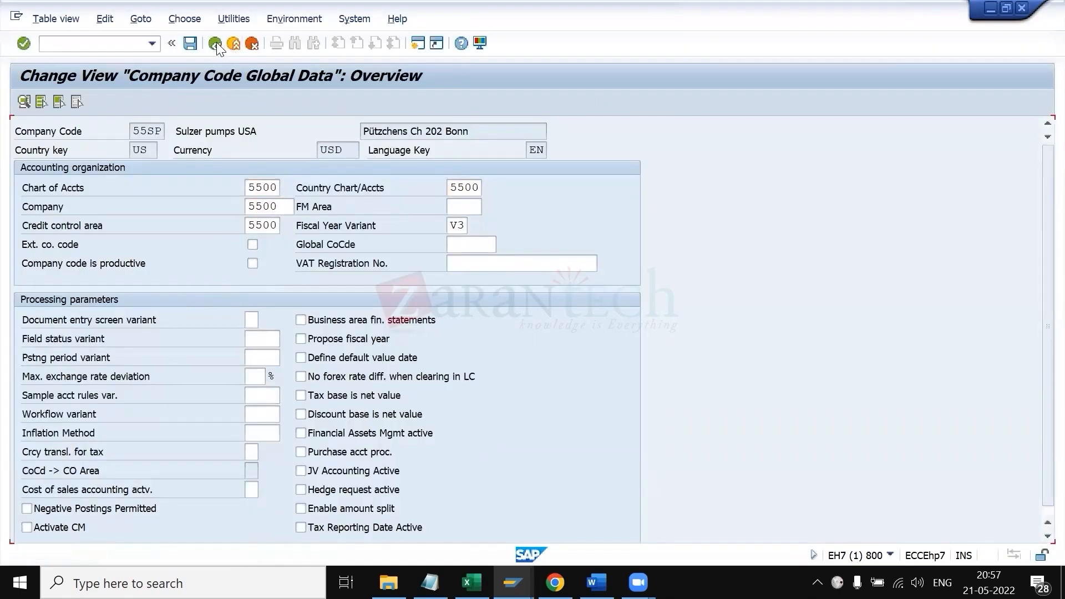
{"action": "left_click", "coordinate": [216, 42]}
- Open the Maintain Controlling Area activity from the Controlling definitions of the enterprise structure
{"action": "scroll", "coordinate": [115, 240], "scroll_direction": "up", "scroll_amount": 4}
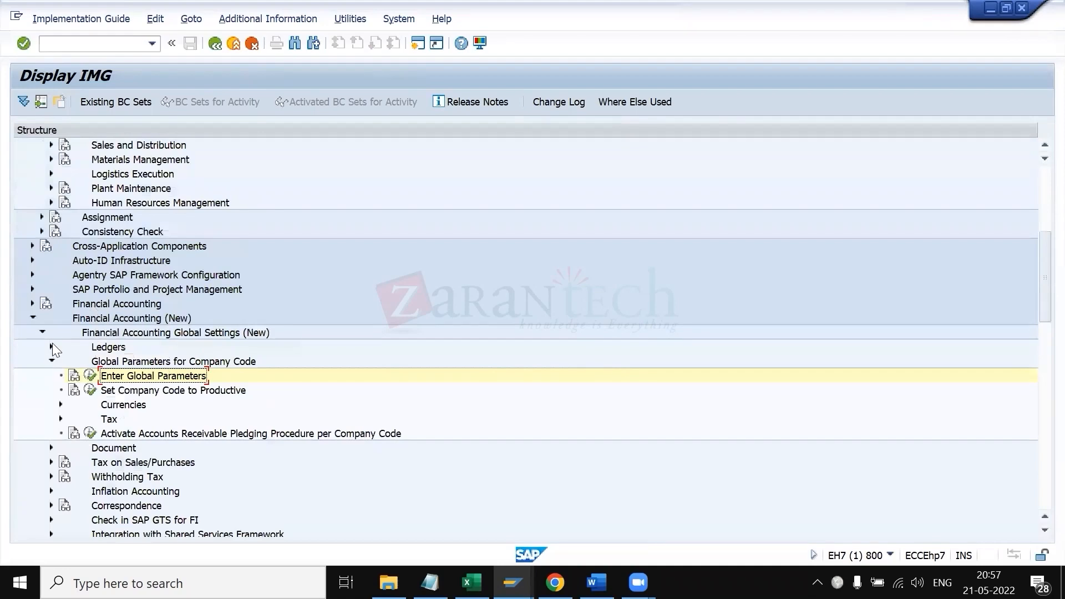
{"action": "left_click", "coordinate": [51, 346]}
{"action": "left_click", "coordinate": [51, 346]}
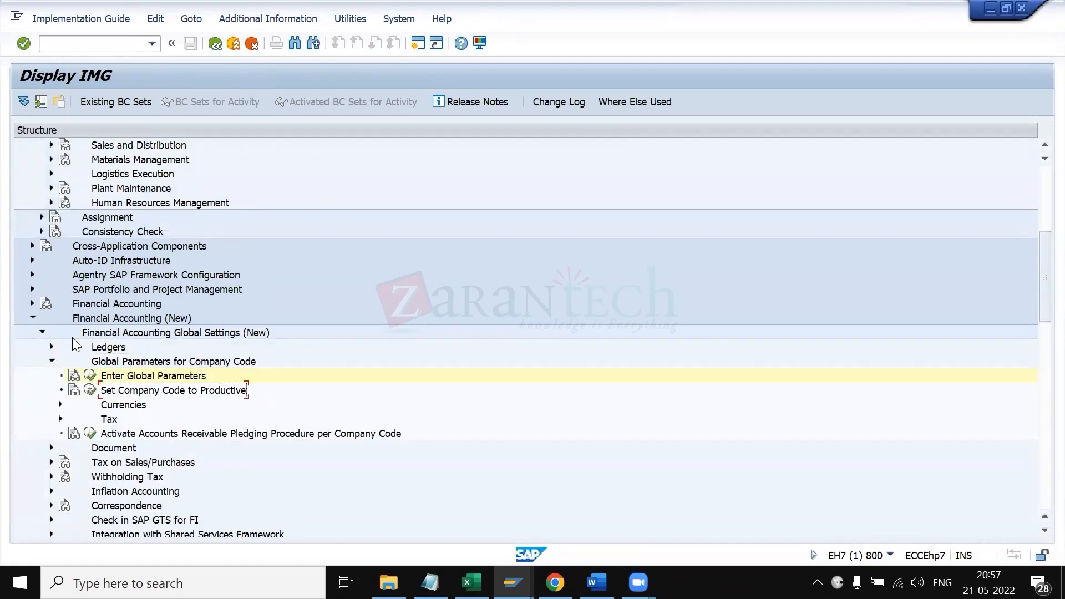
{"action": "scroll", "coordinate": [72, 338], "scroll_direction": "up", "scroll_amount": 4}
{"action": "scroll", "coordinate": [72, 337], "scroll_direction": "up", "scroll_amount": 3}
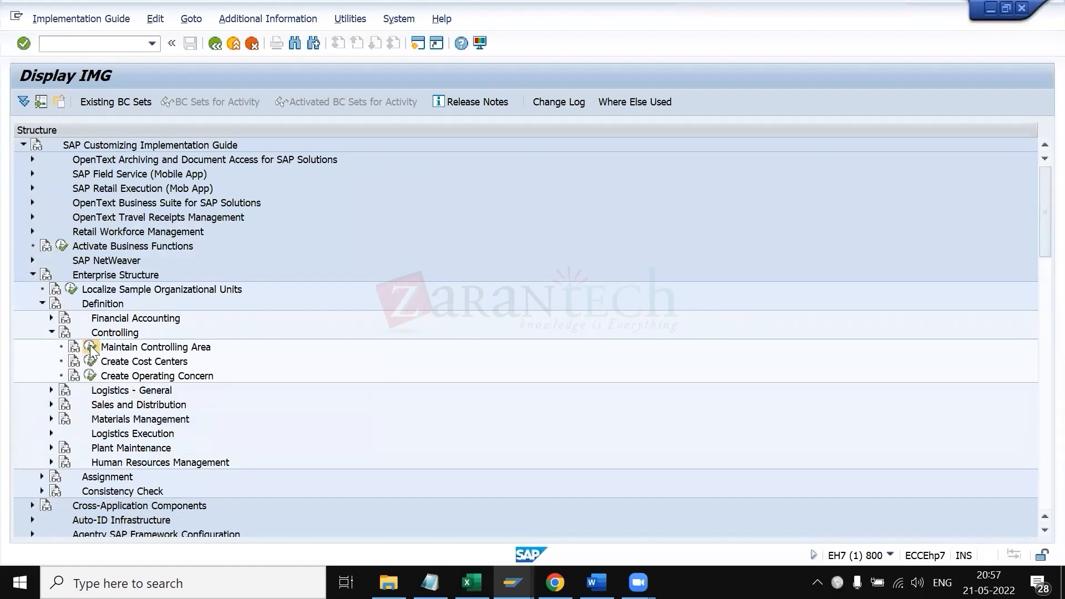
{"action": "left_click", "coordinate": [90, 347]}
{"action": "double_click", "coordinate": [145, 211]}
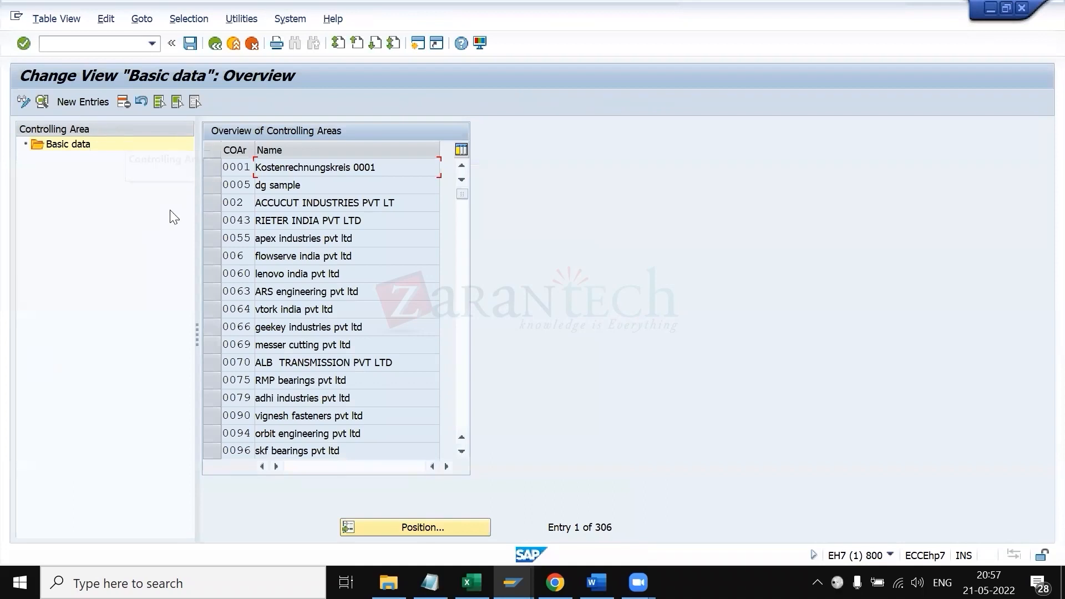
- Position the overview of controlling areas at entry 5500
{"action": "left_click", "coordinate": [392, 528]}
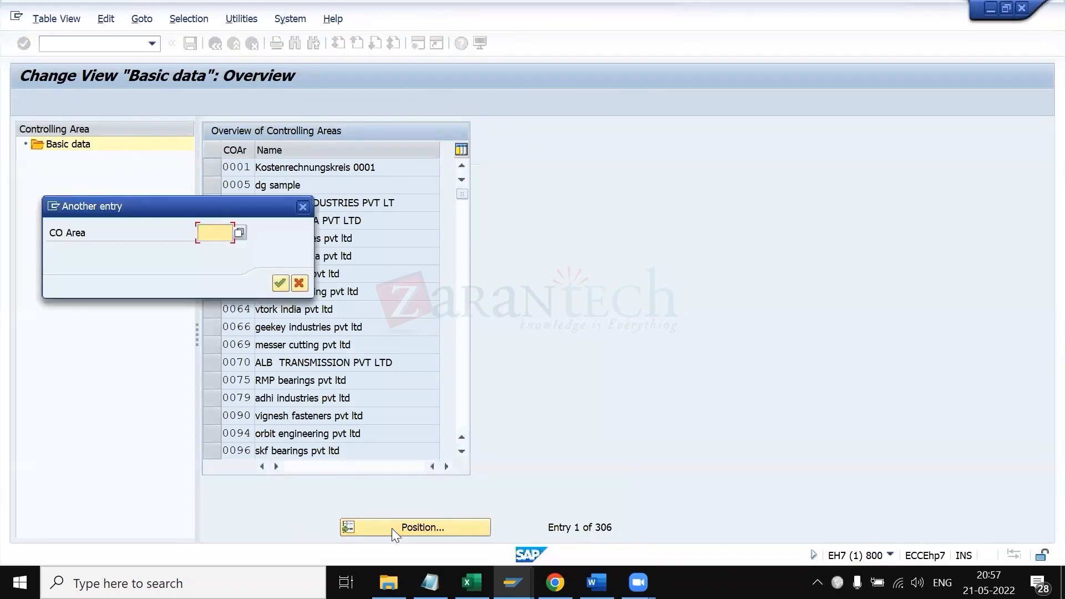
{"action": "type", "text": "5500"}
{"action": "key", "text": "Return"}
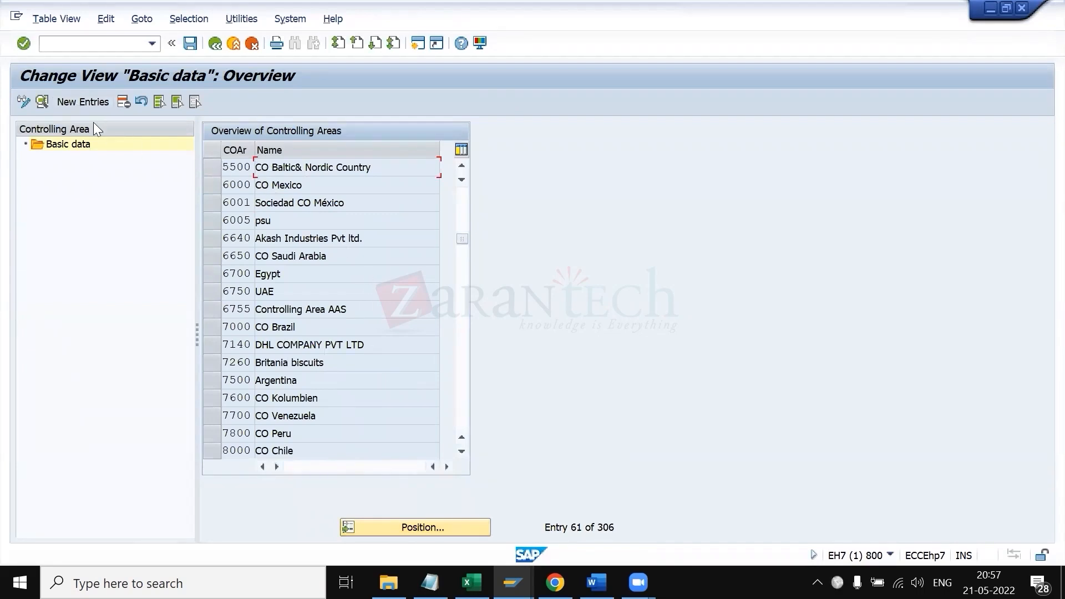
- Create a new controlling area entry that takes its data from company code 55SP
{"action": "left_click", "coordinate": [80, 102]}
{"action": "left_click", "coordinate": [466, 135]}
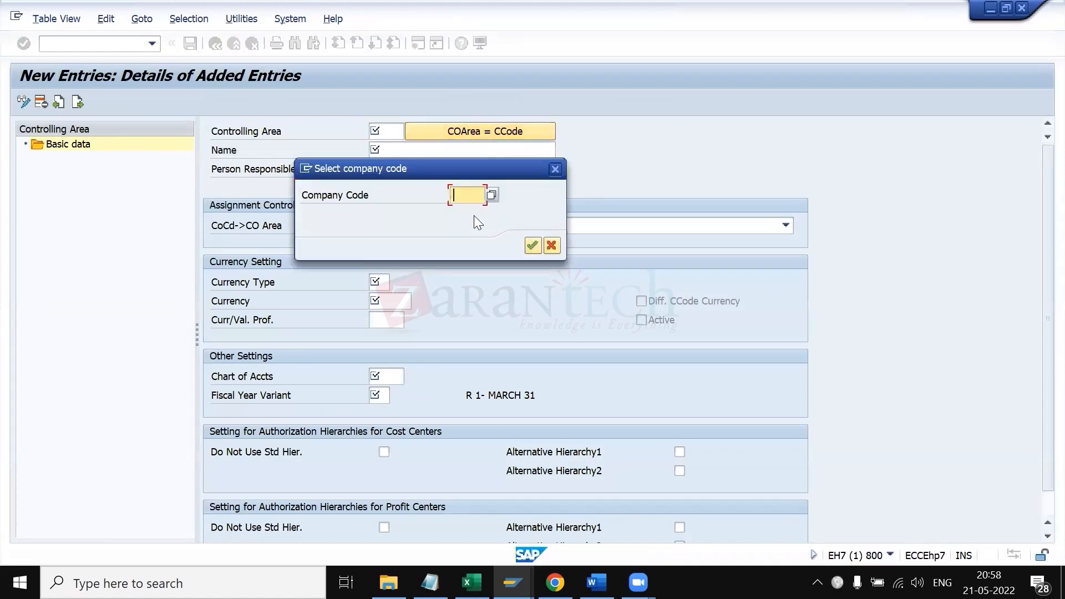
{"action": "type", "text": "55"}
{"action": "type", "text": "S-"}
{"action": "key", "text": "Return"}
{"action": "key", "text": "Return"}
{"action": "type", "text": "55sp"}
{"action": "key", "text": "Return"}
- Set the CoCd->CO Area assignment control to "1 Controlling area same as company code"
{"action": "left_click", "coordinate": [431, 220]}
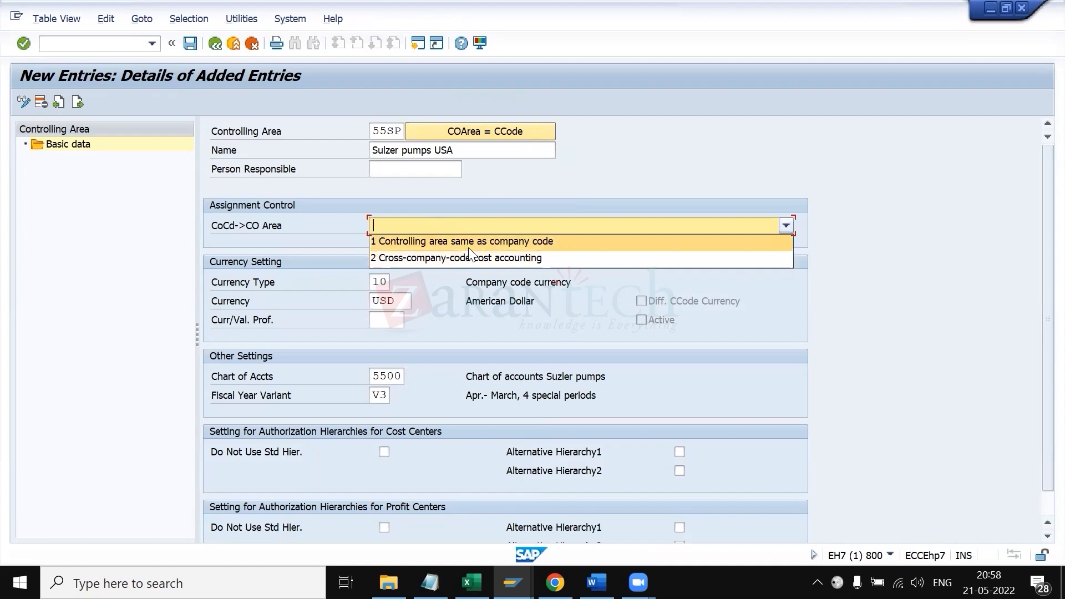
{"action": "left_click", "coordinate": [469, 244]}
{"action": "scroll", "coordinate": [430, 330], "scroll_direction": "down", "scroll_amount": 1}
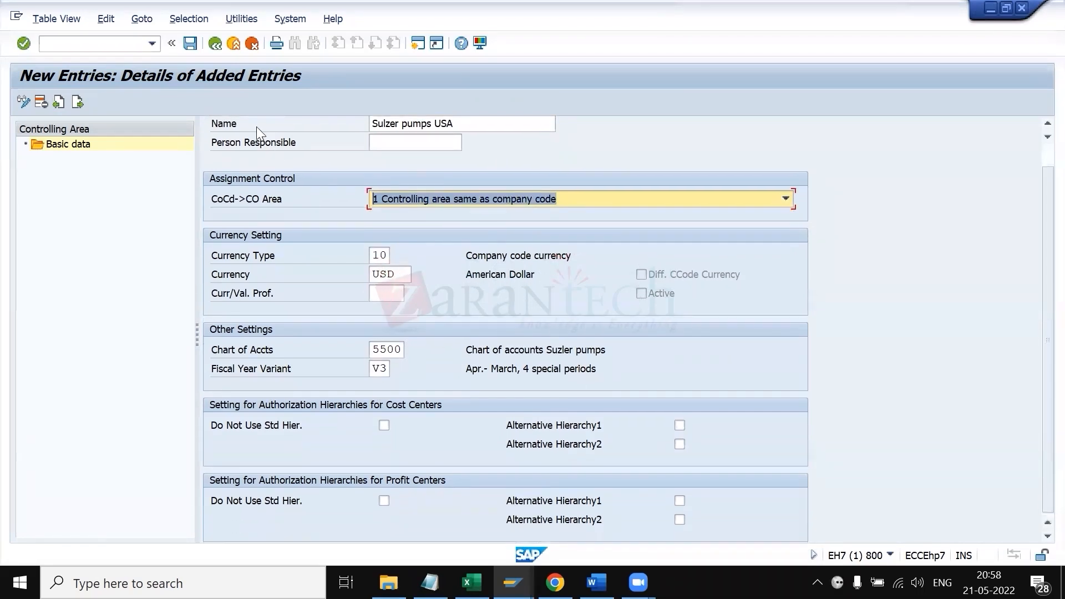
- Save controlling area 55SP in customizing request EH7K902540 and return to the implementation guide, keeping the changes
{"action": "left_click", "coordinate": [190, 44]}
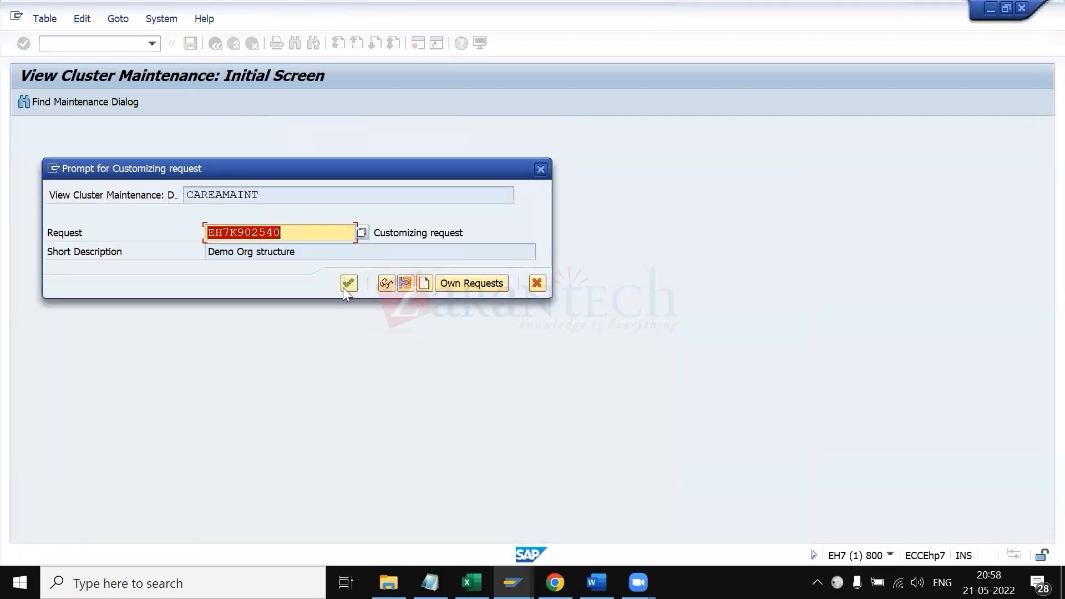
{"action": "left_click", "coordinate": [346, 283]}
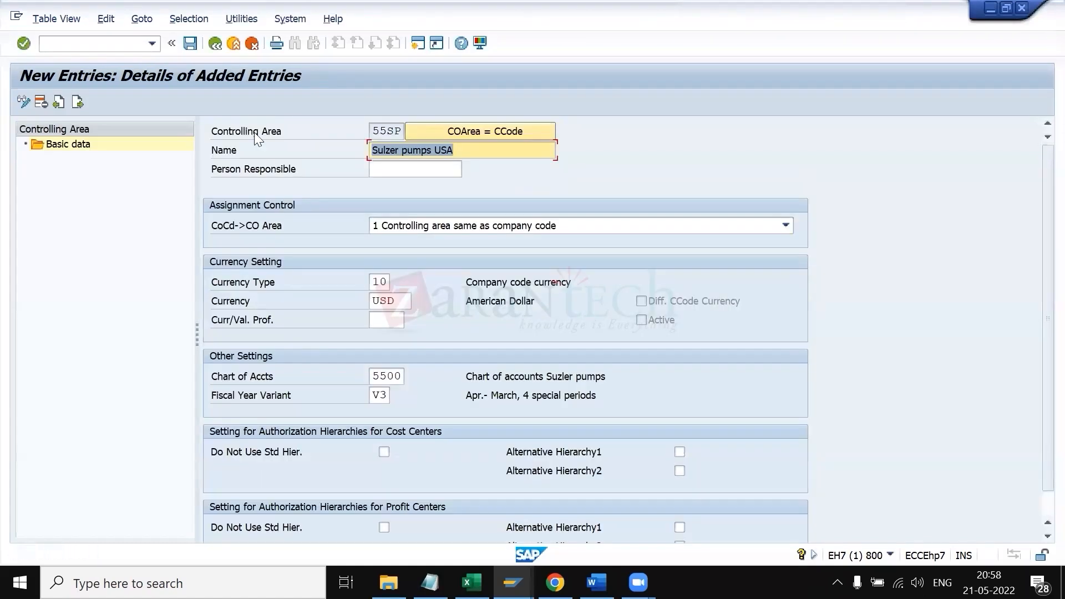
{"action": "left_click", "coordinate": [215, 43]}
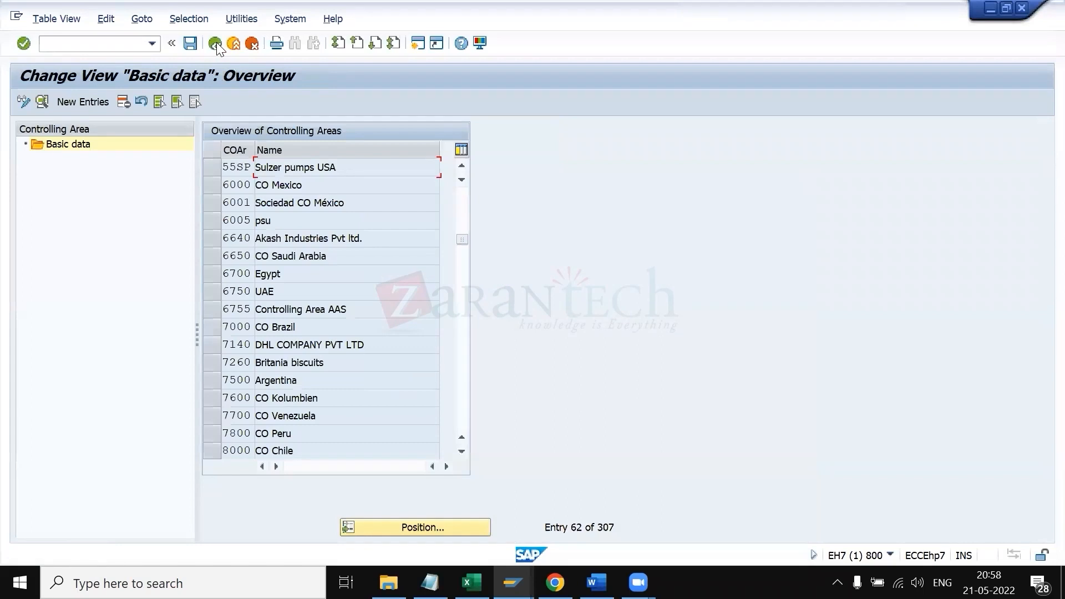
{"action": "left_click", "coordinate": [215, 43]}
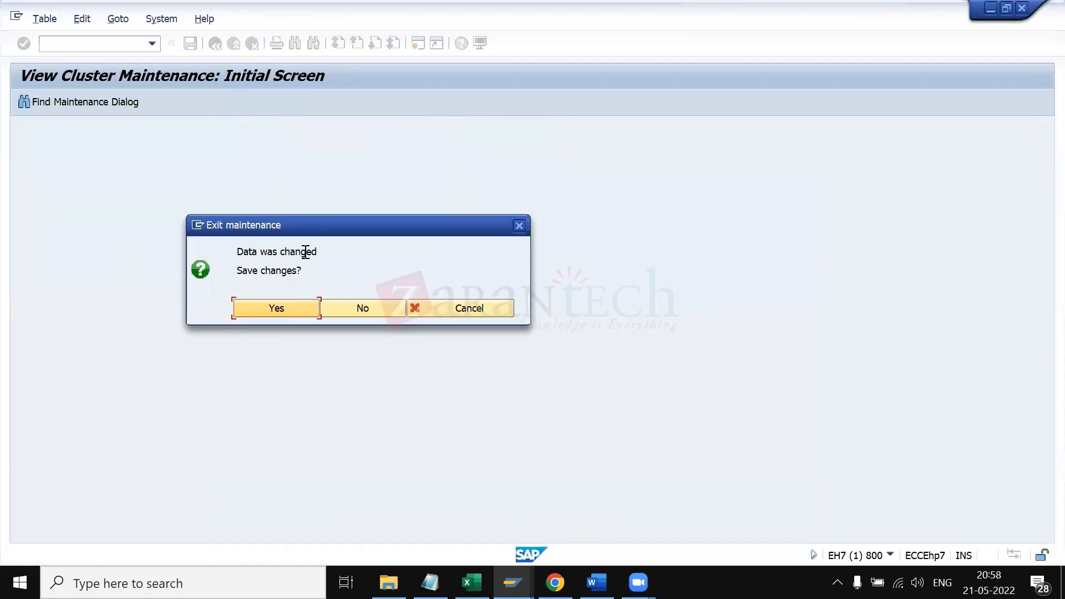
{"action": "left_click", "coordinate": [296, 307]}
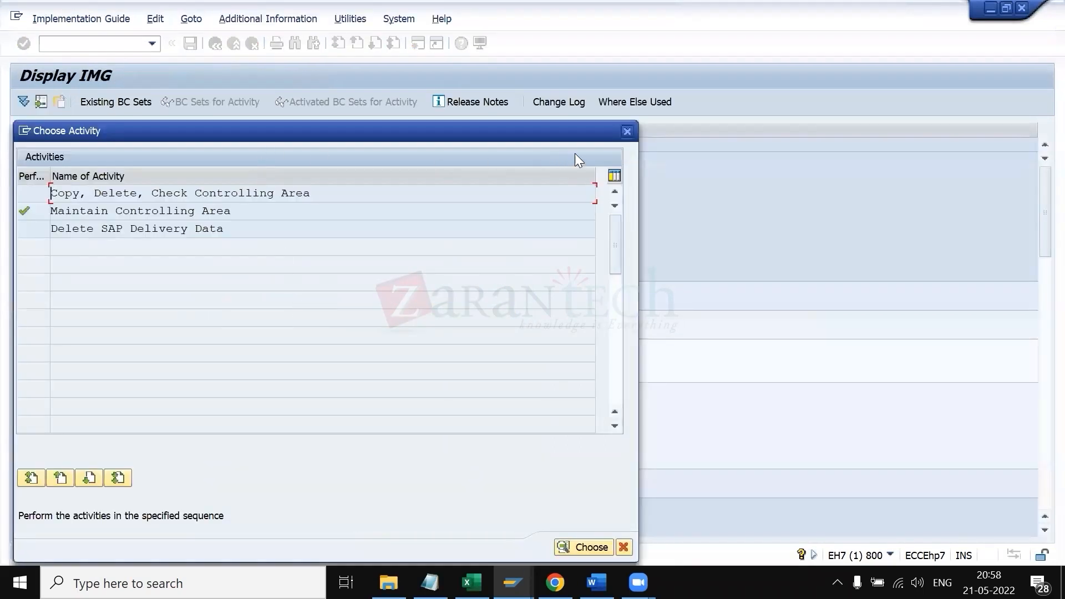
{"action": "left_click", "coordinate": [627, 132]}
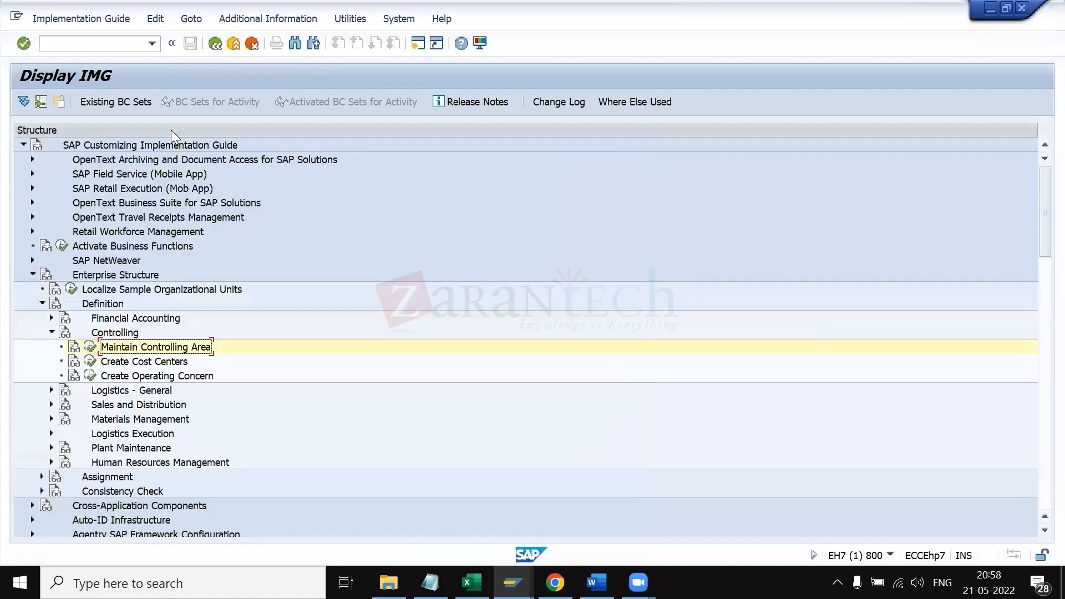
- Collapse the Controlling node and open the Define Sales Organization activity under Sales and Distribution
{"action": "left_click", "coordinate": [51, 332]}
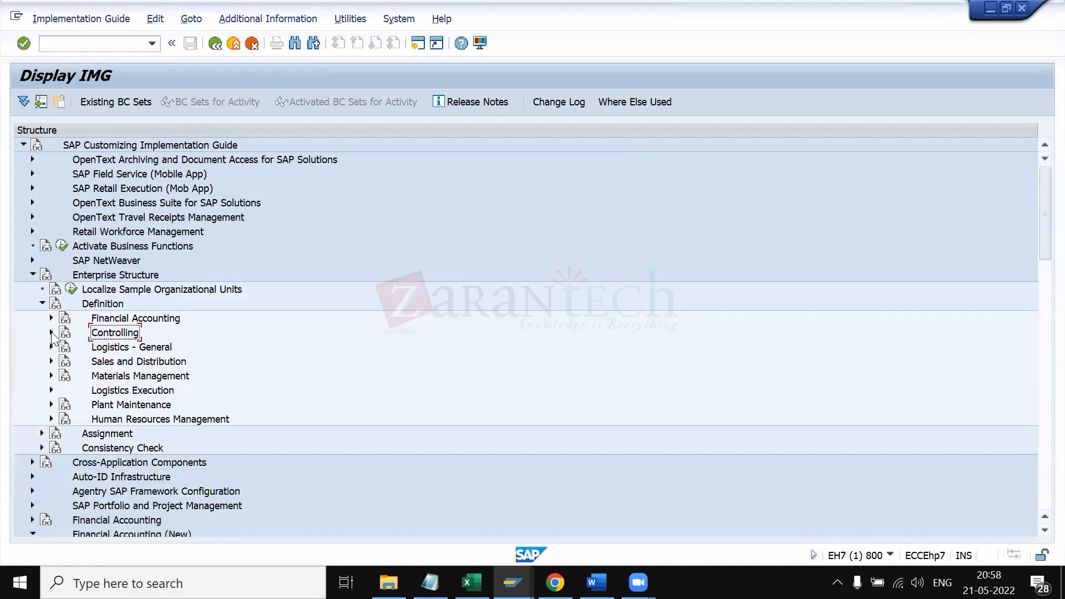
{"action": "left_click", "coordinate": [51, 361]}
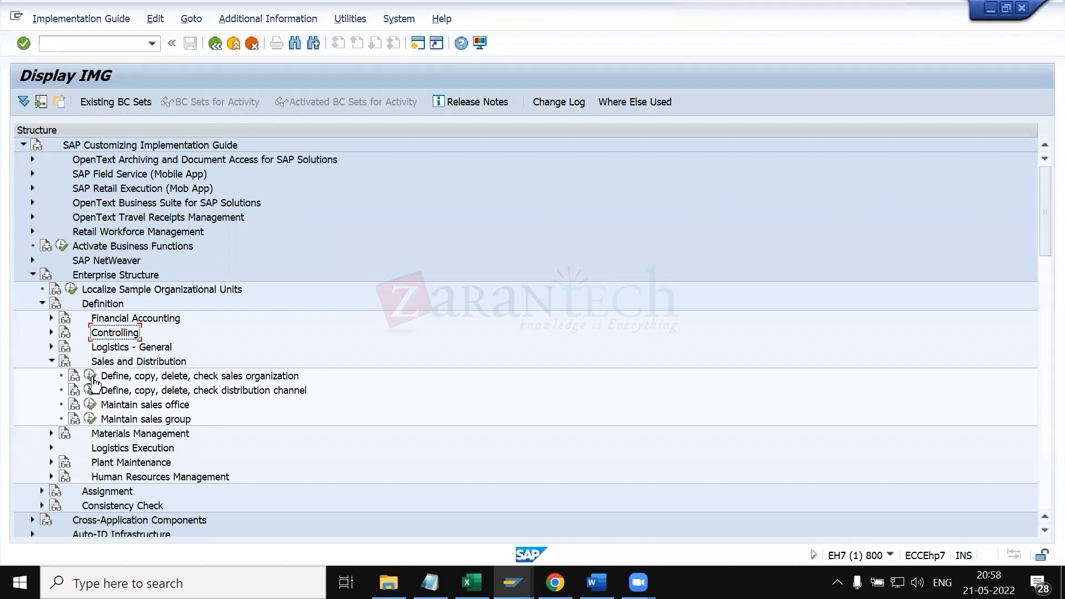
{"action": "left_click", "coordinate": [91, 377]}
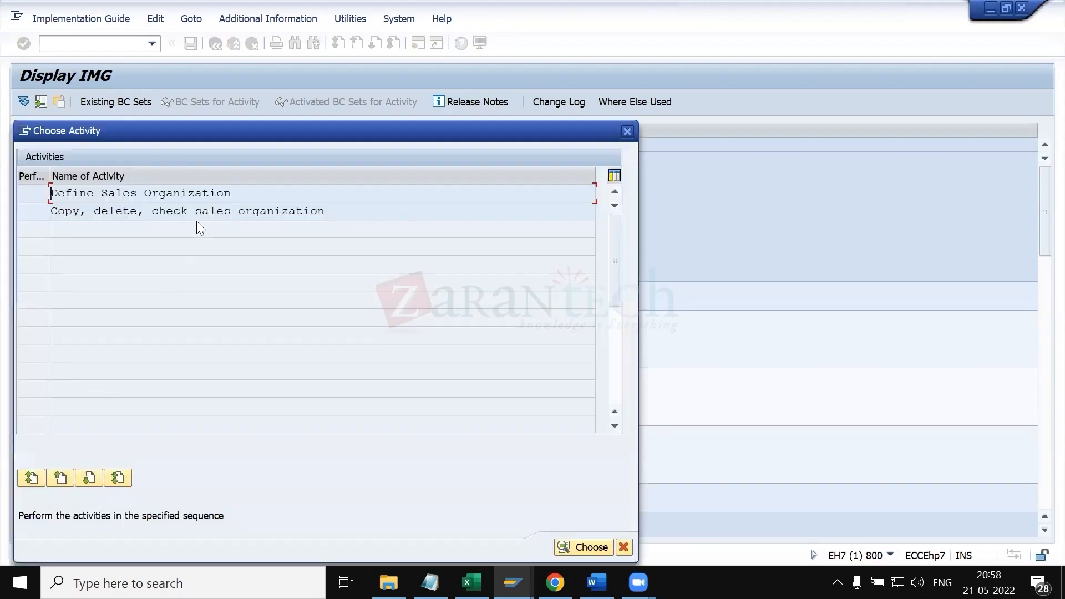
{"action": "double_click", "coordinate": [211, 192]}
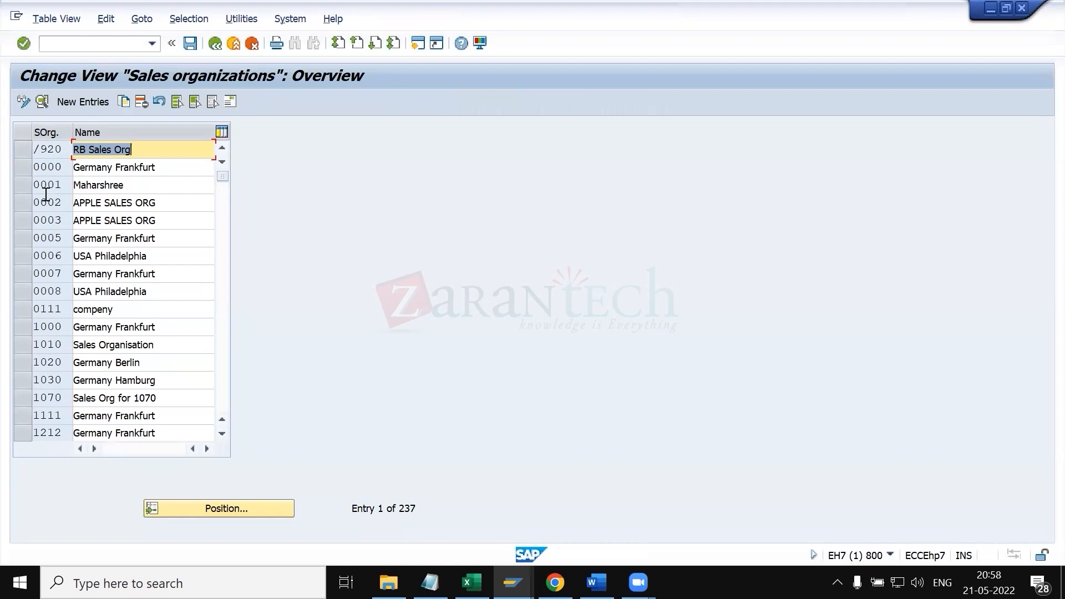
- Start a new sales organization entry with the code 5500
{"action": "left_click", "coordinate": [19, 164]}
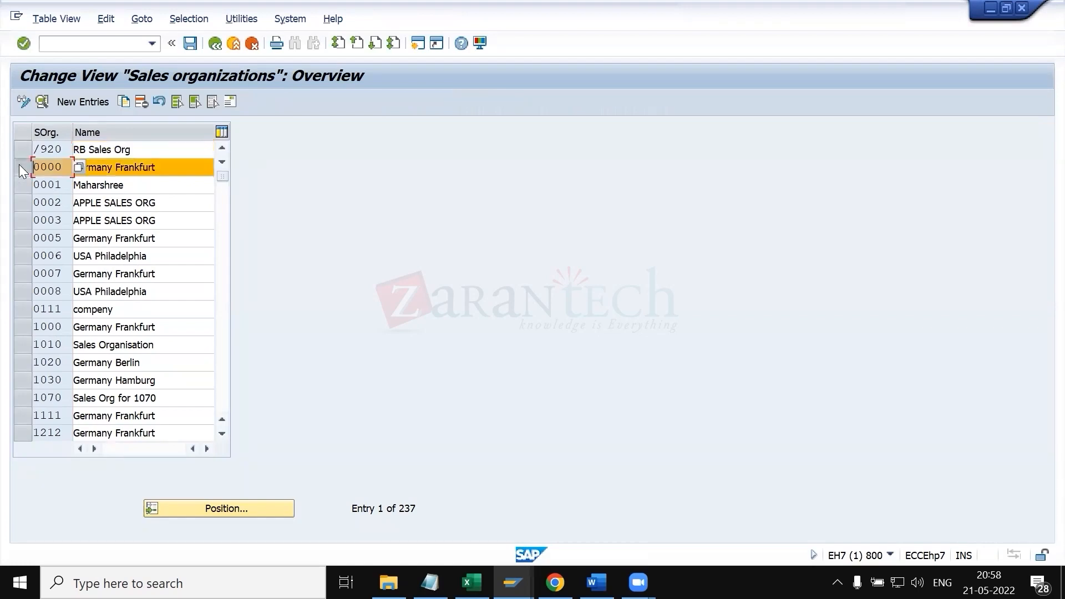
{"action": "left_click", "coordinate": [19, 165]}
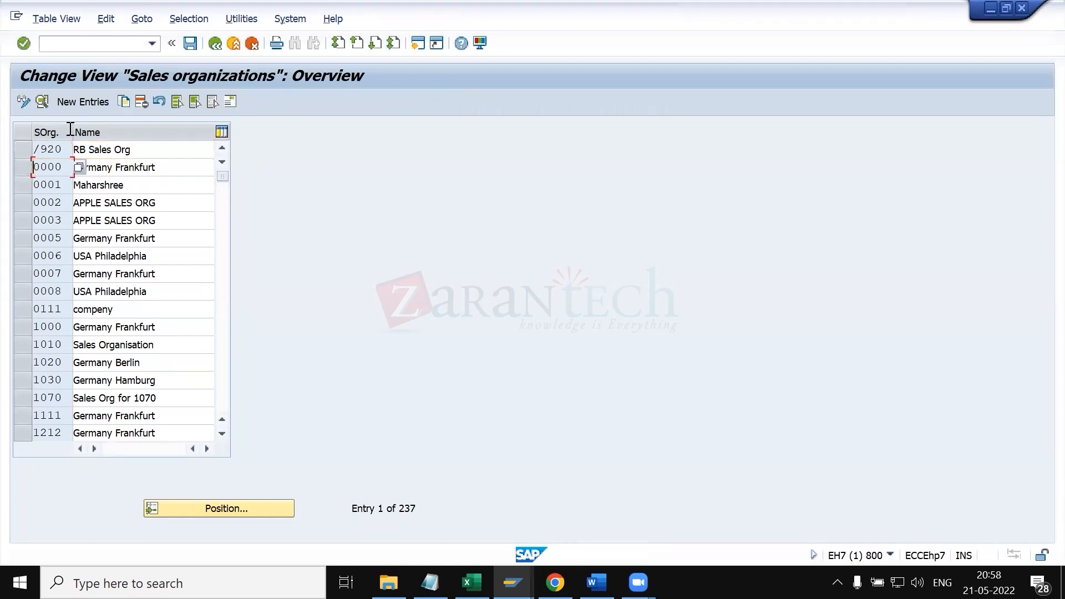
{"action": "left_click", "coordinate": [82, 101]}
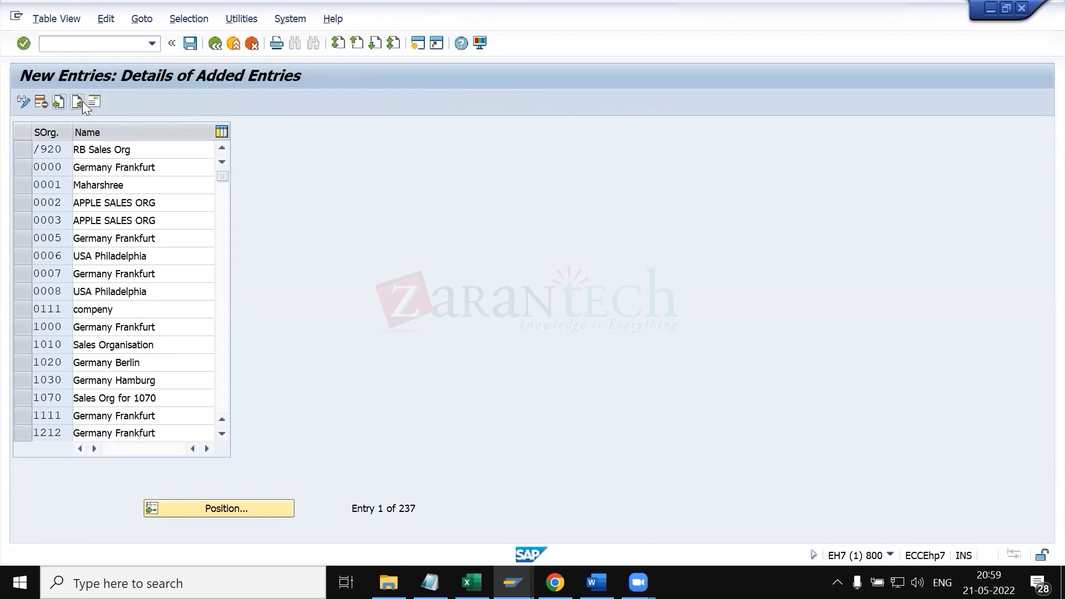
{"action": "type", "text": "5500"}
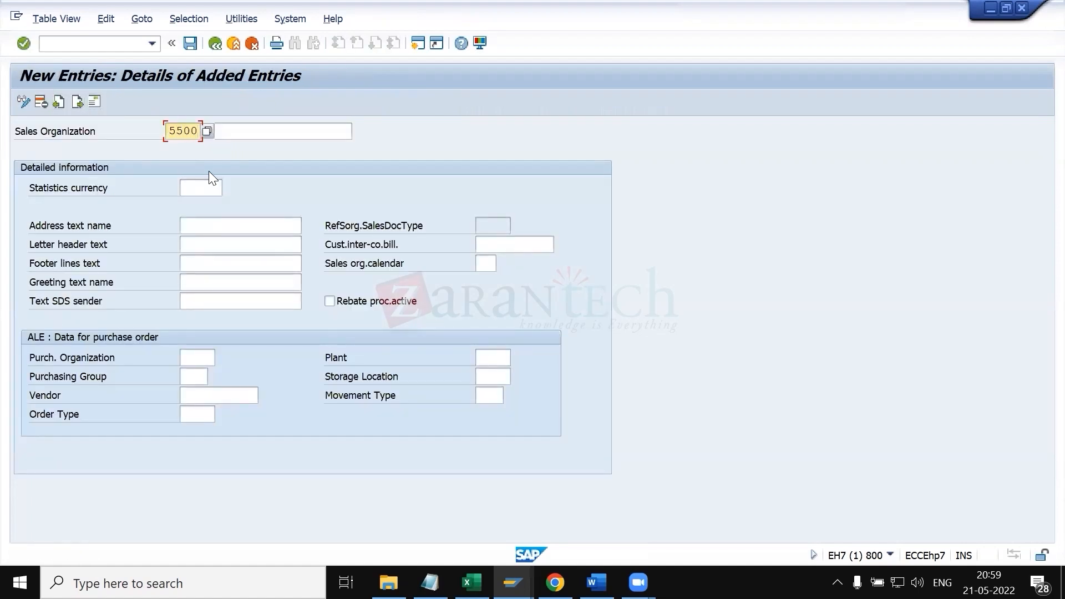
- Check the sales organization row of the enterprise structure in the KT.xlsx workbook in Excel, and return to SAP
{"action": "key", "text": "alt+Tab"}
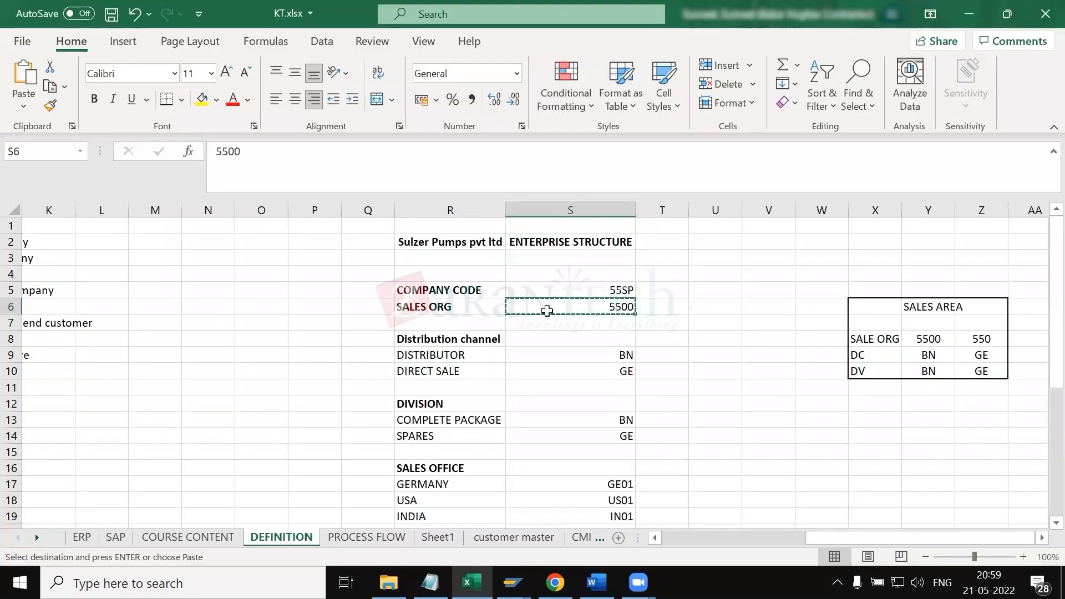
{"action": "left_click_drag", "start_coordinate": [454, 307], "coordinate": [569, 311]}
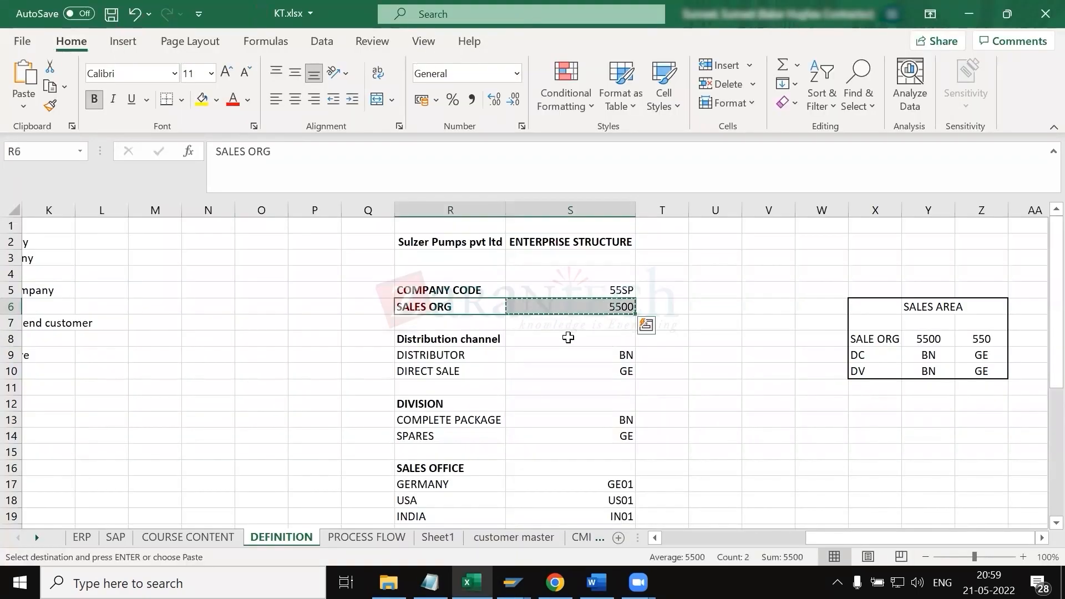
{"action": "key", "text": "alt+Tab"}
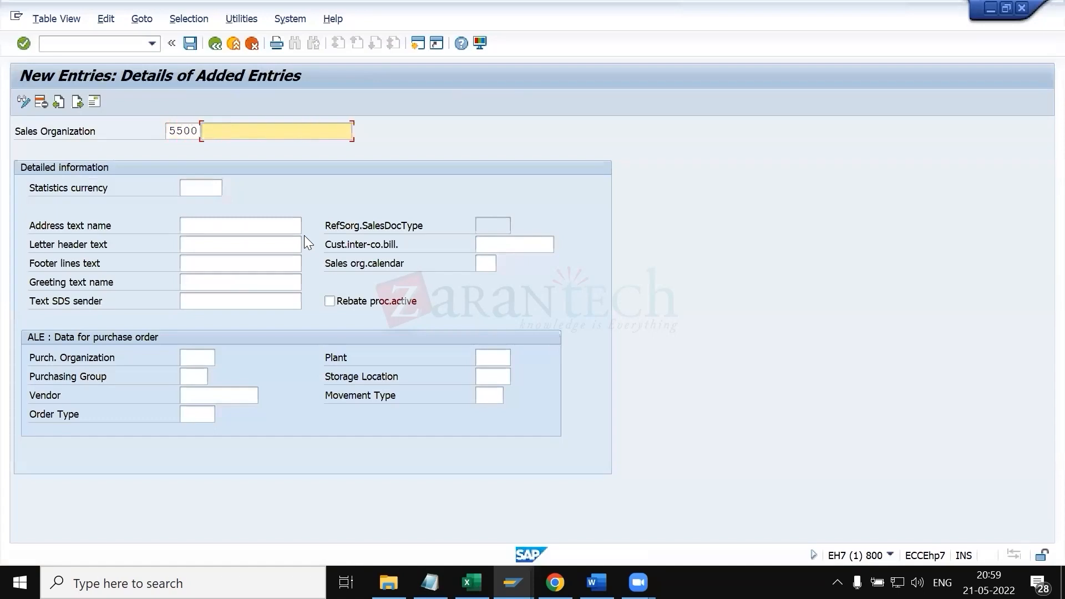
- Name sales organization 5500 "Sulzer pumps pvt ltd" and set its statistics currency to USD
{"action": "type", "text": "Sulzer pu"}
{"action": "type", "text": "mps pvt lt"}
{"action": "type", "text": "d"}
{"action": "key", "text": "shift+Tab"}
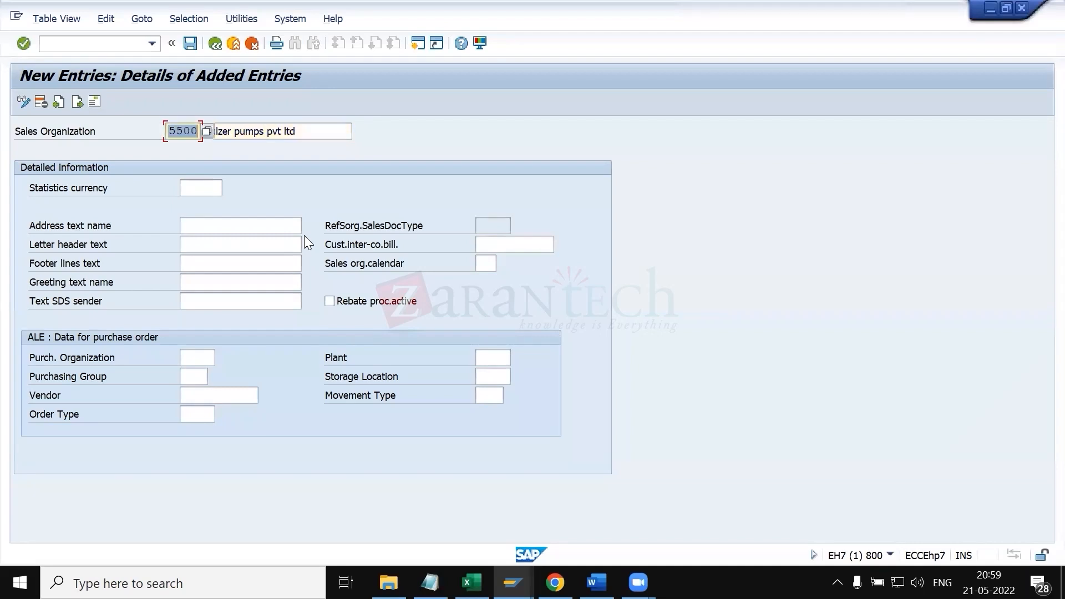
{"action": "left_click", "coordinate": [203, 189]}
{"action": "type", "text": "USD"}
{"action": "key", "text": "Return"}
{"action": "key", "text": "Return"}
- Switch to notes.txt in Notepad and add the line "rebate - at sales org" below "unit 2 -"
{"action": "left_click", "coordinate": [430, 582]}
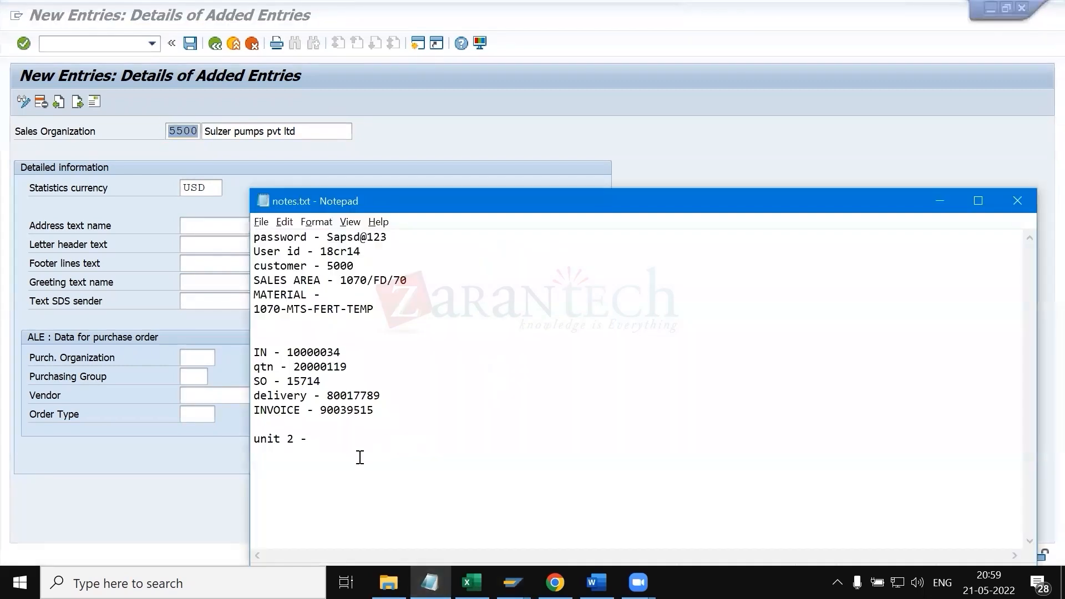
{"action": "key", "text": "Return"}
{"action": "type", "text": "rebate -"}
{"action": "type", "text": "at "}
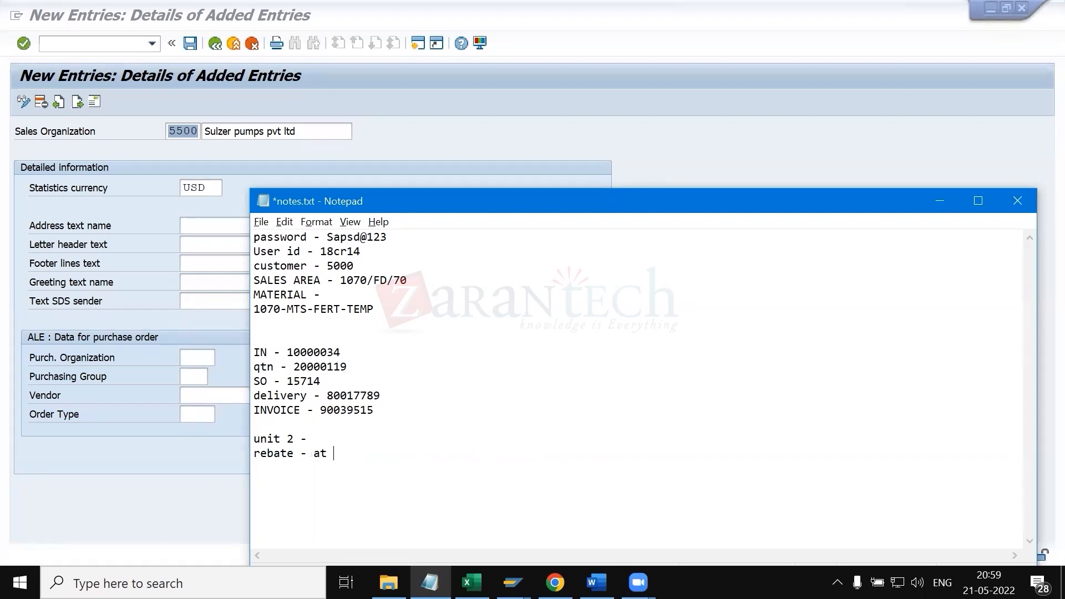
{"action": "type", "text": "sales org"}
{"action": "key", "text": "Return"}
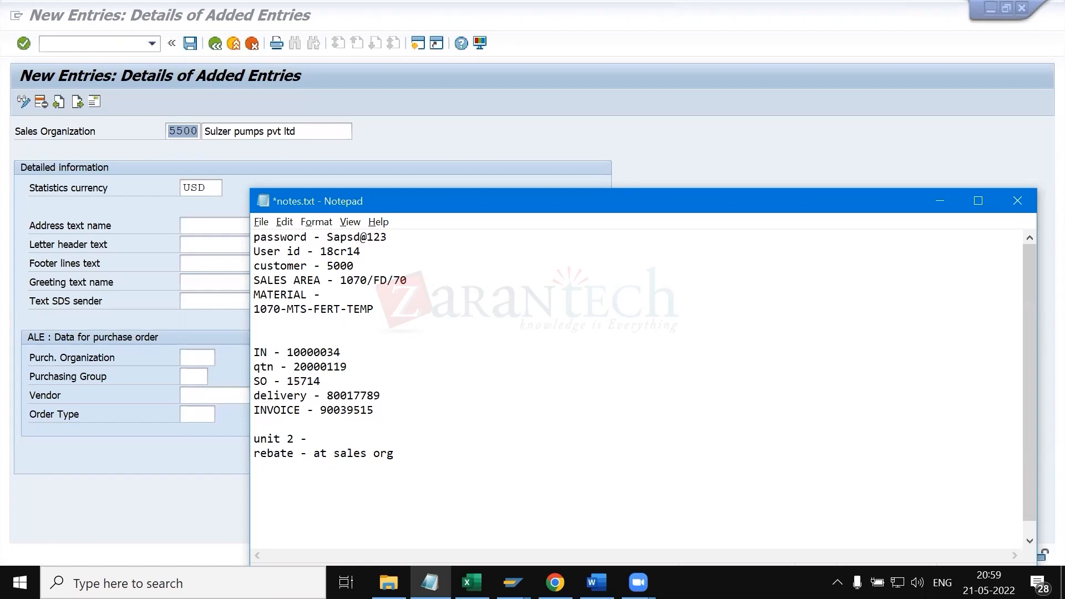
- Add the lines "billing type" and "customer master" to the notes and move "at sales org" onto its own line below "rebate -"
{"action": "type", "text": "billing type"}
{"action": "key", "text": "Return"}
{"action": "type", "text": "cu"}
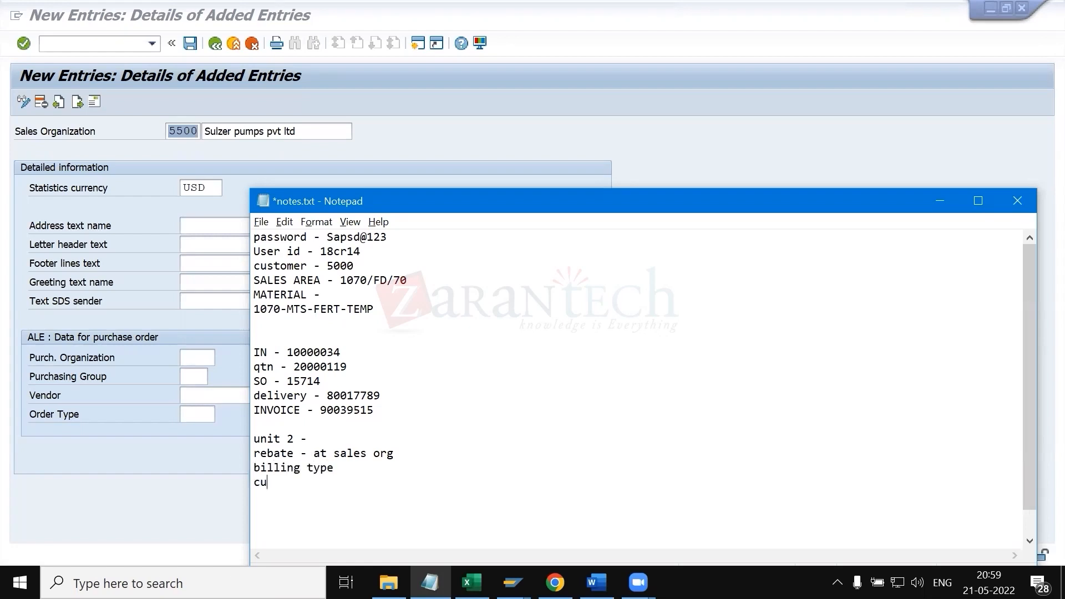
{"action": "type", "text": "stomer master"}
{"action": "left_click", "coordinate": [308, 455]}
{"action": "key", "text": "Return"}
{"action": "key", "text": "BackSpace"}
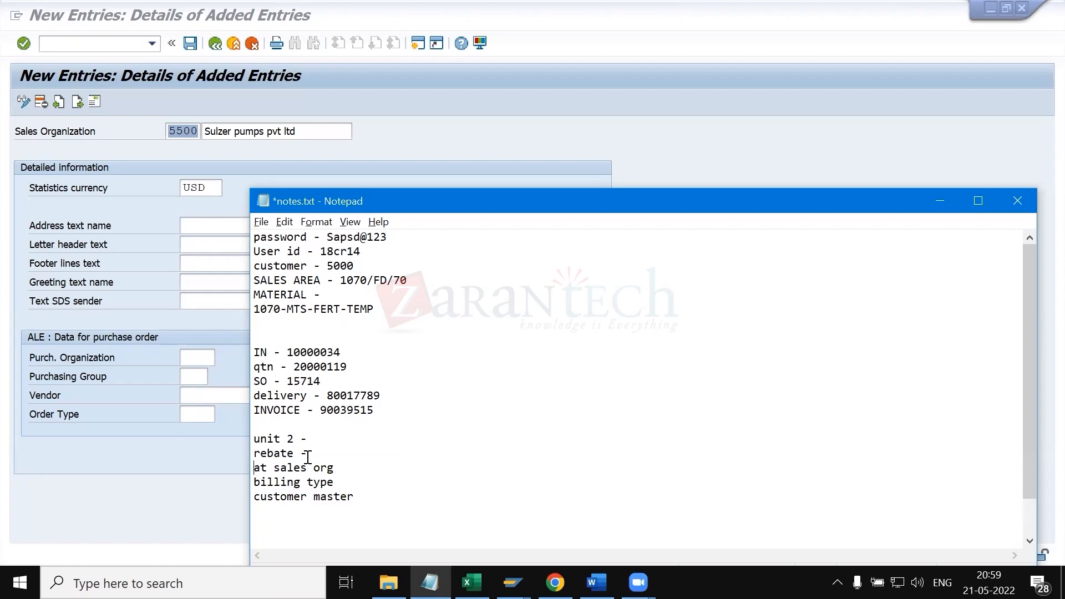
{"action": "left_click_drag", "start_coordinate": [362, 497], "coordinate": [251, 473]}
{"action": "left_click_drag", "start_coordinate": [404, 501], "coordinate": [253, 468]}
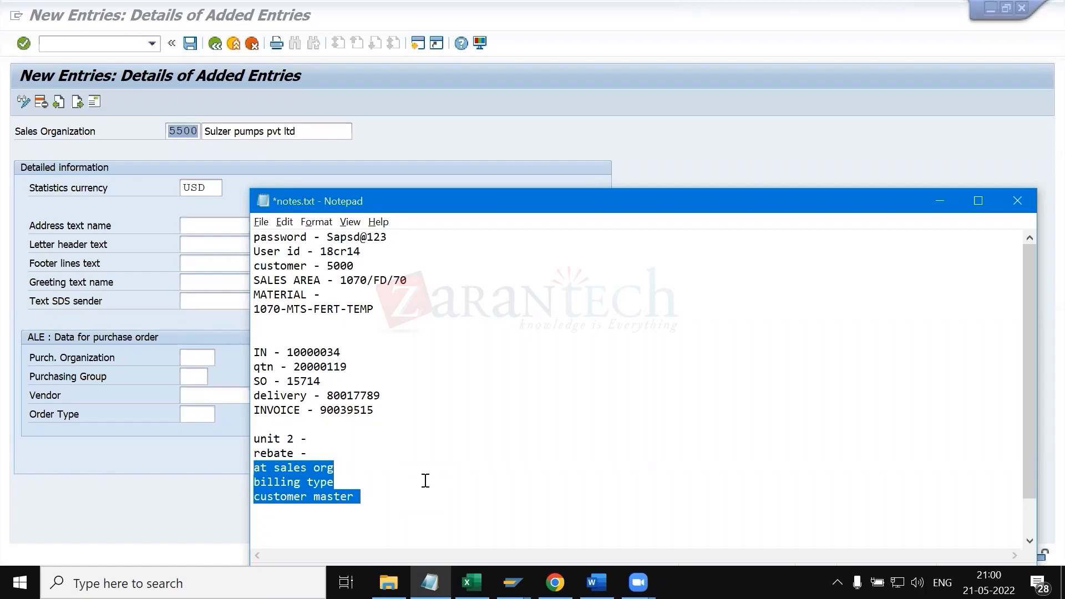
- Return to SAP, activate rebate processing for sales organization 5500 and assign factory calendar 01 as its sales organization calendar
{"action": "key", "text": "alt+Tab"}
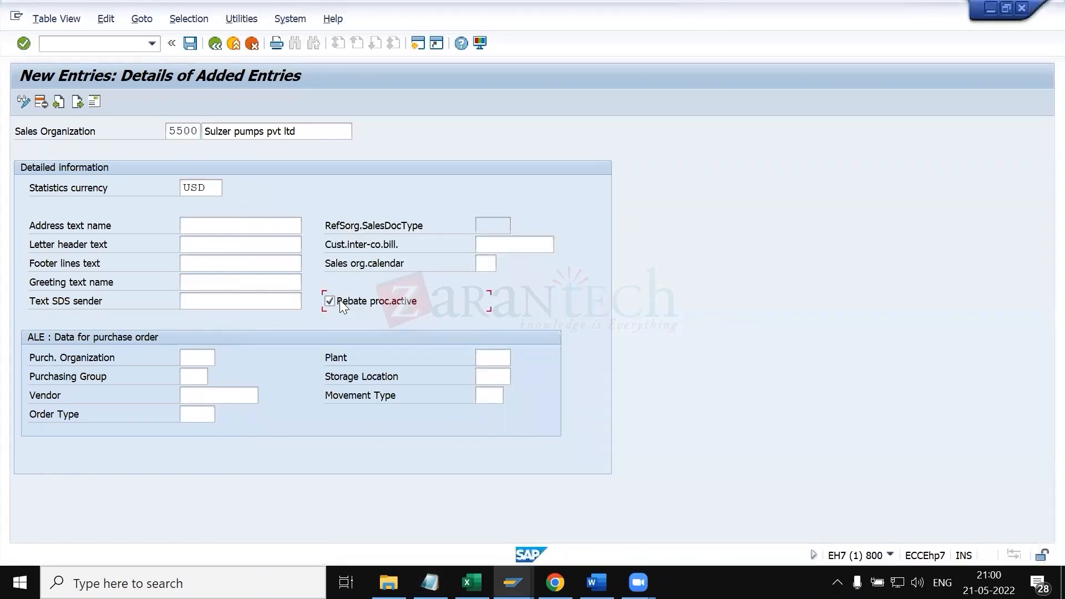
{"action": "left_click", "coordinate": [340, 302]}
{"action": "left_click", "coordinate": [484, 262]}
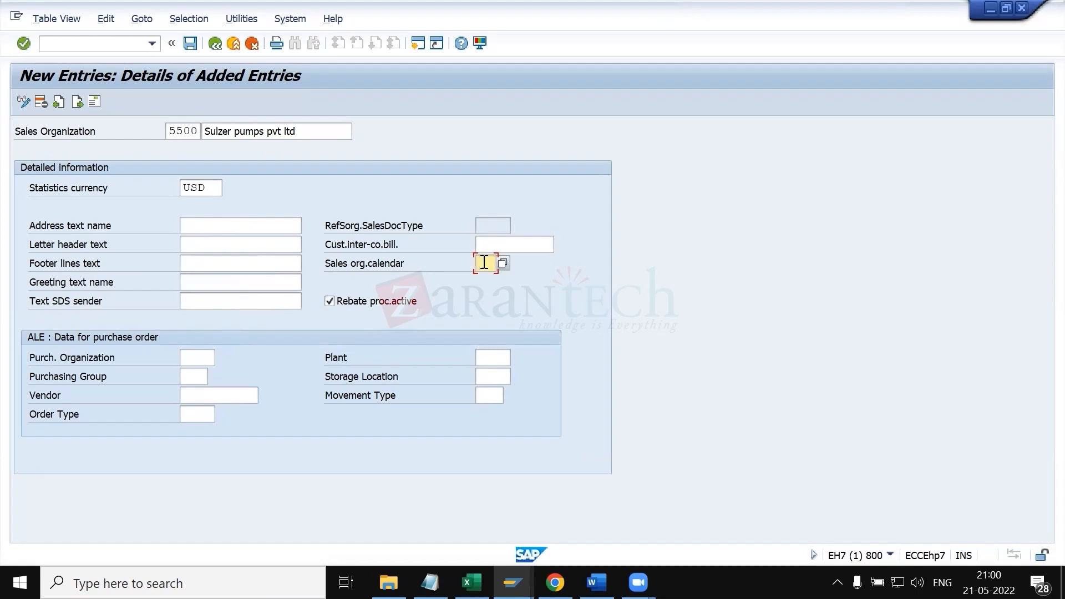
{"action": "left_click", "coordinate": [502, 262]}
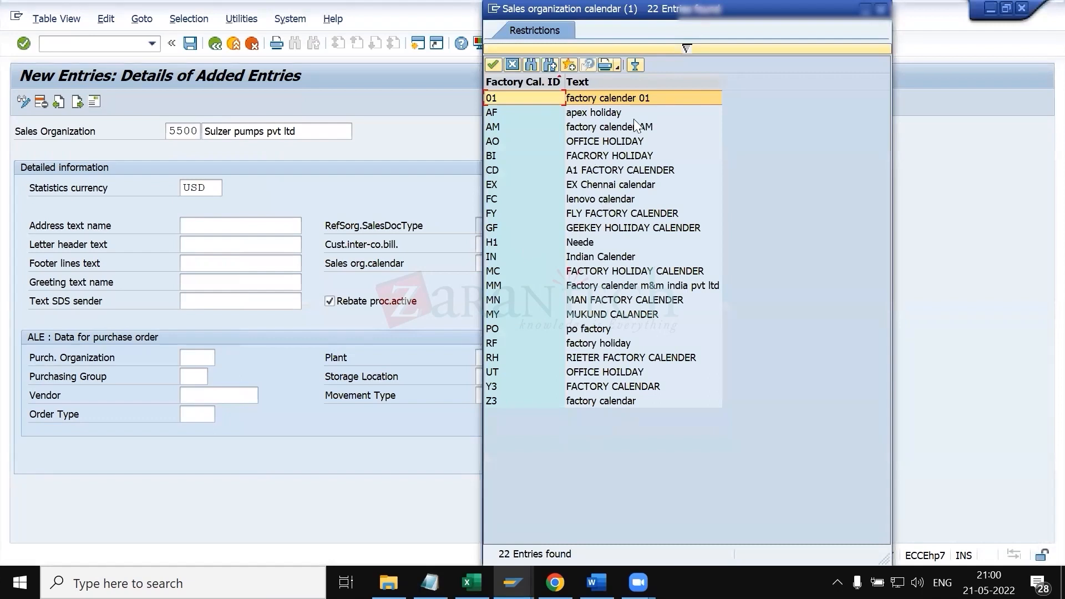
{"action": "left_click_drag", "start_coordinate": [643, 10], "coordinate": [654, 141]}
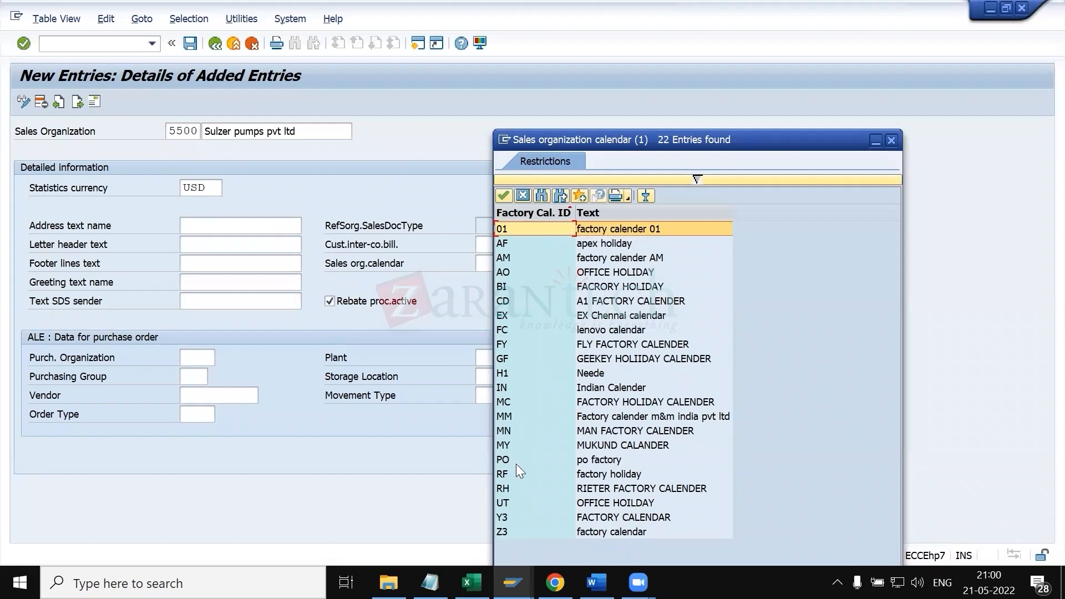
{"action": "left_click", "coordinate": [513, 227]}
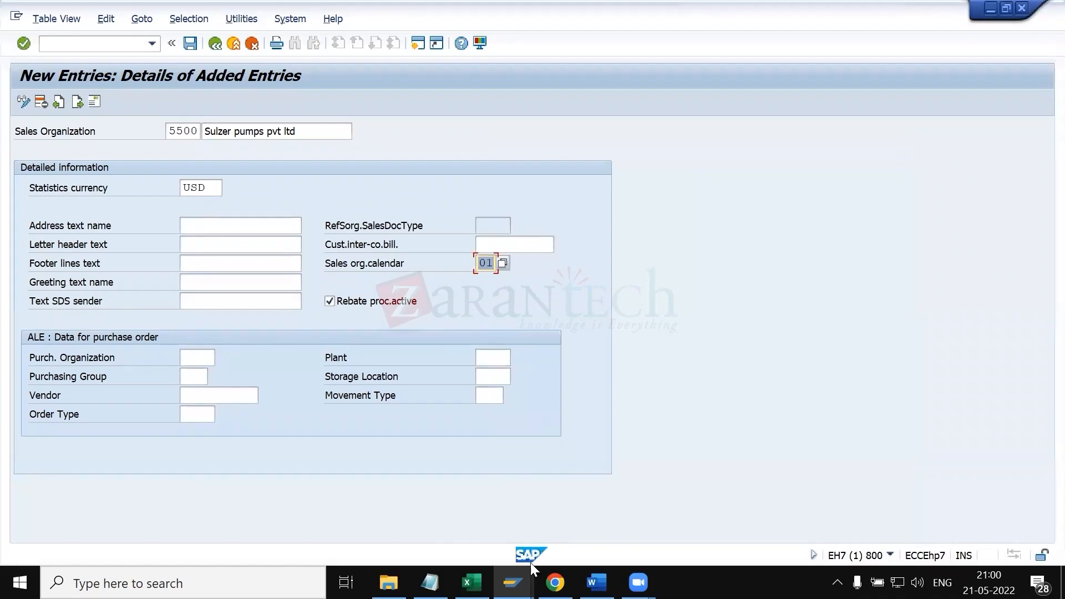
- Switch to notes.txt in Notepad and add a separate block with the lines "factory pre", "sales org", "plant" and "shipping point"
{"action": "left_click", "coordinate": [430, 582]}
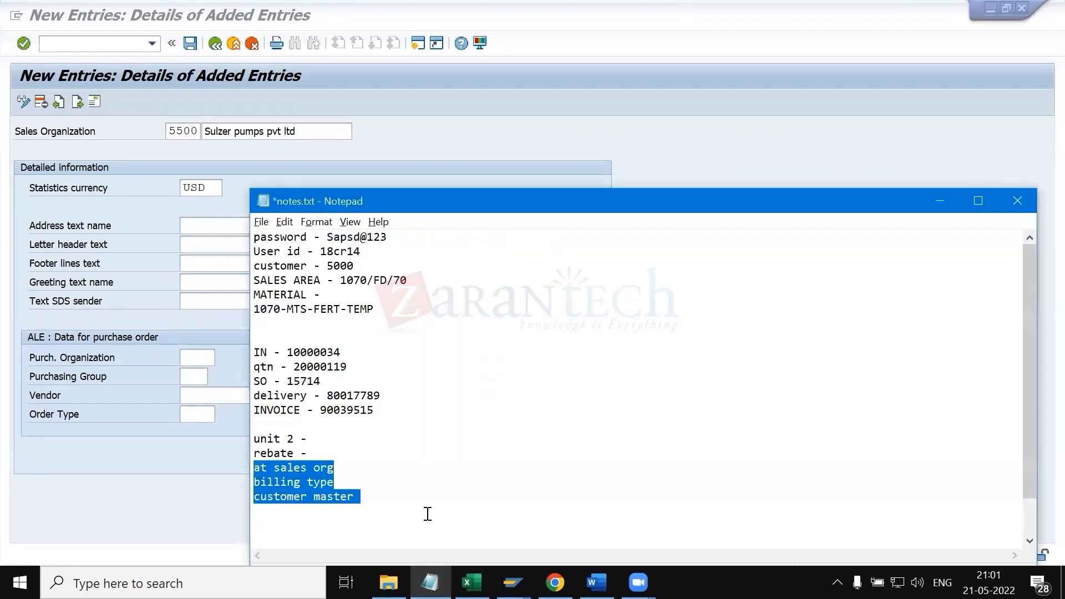
{"action": "left_click", "coordinate": [464, 492]}
{"action": "key", "text": "Return"}
{"action": "key", "text": "Return"}
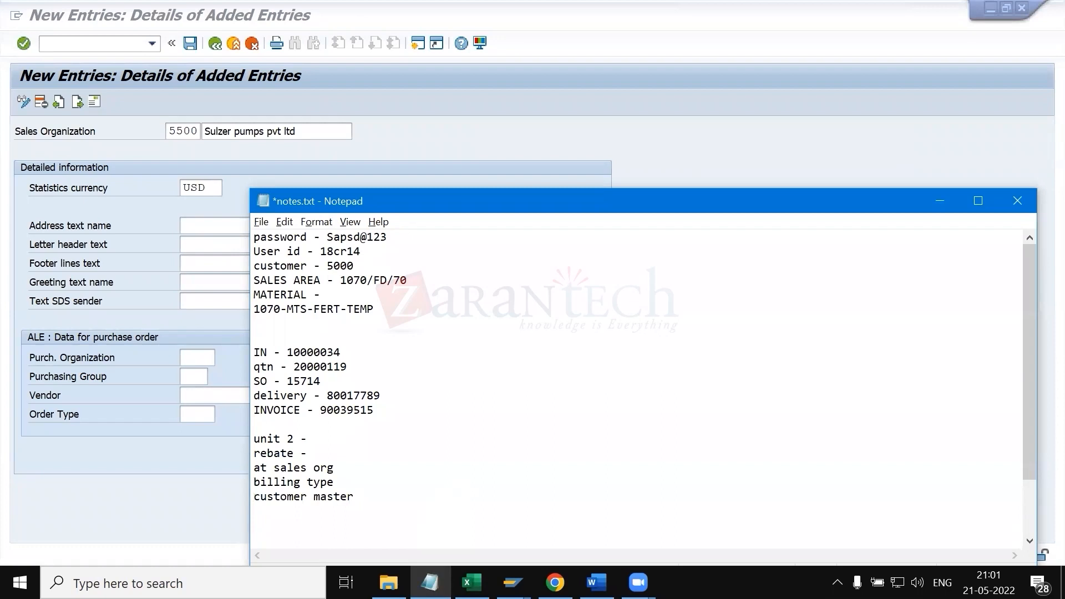
{"action": "type", "text": "factory pre"}
{"action": "key", "text": "Return"}
{"action": "type", "text": "sales"}
{"action": "type", "text": " orf"}
{"action": "key", "text": "BackSpace"}
{"action": "type", "text": "g"}
{"action": "key", "text": "Return"}
{"action": "type", "text": "plant"}
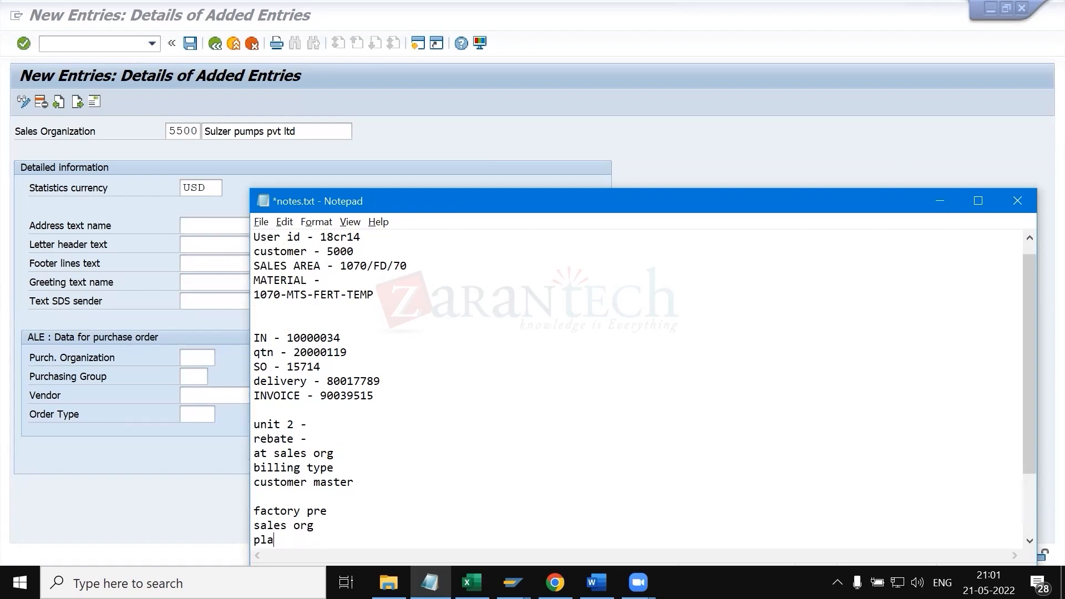
{"action": "key", "text": "Return"}
{"action": "type", "text": "shipping point"}
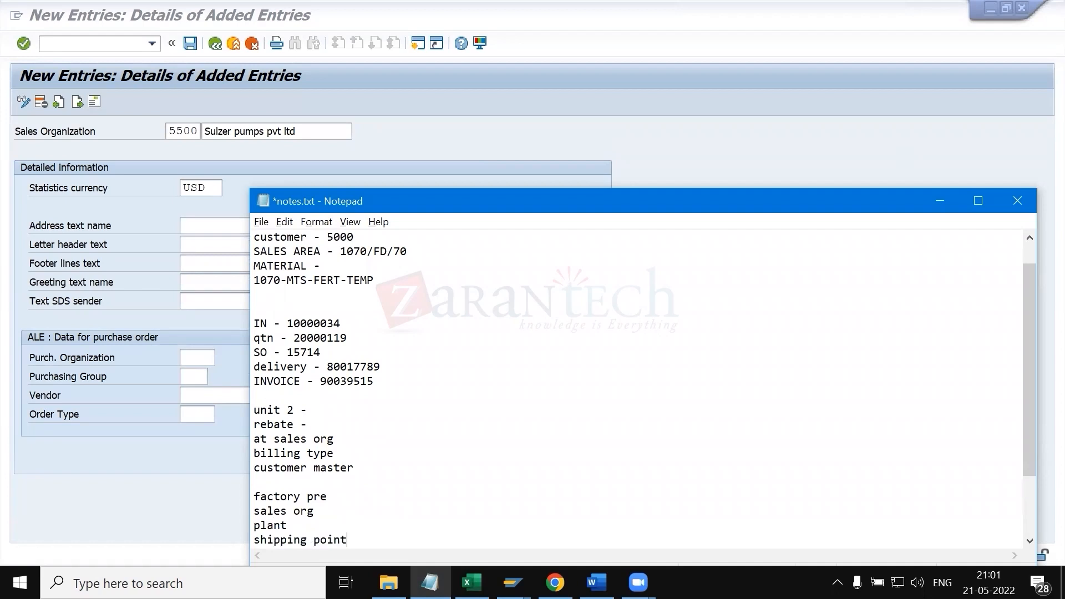
{"action": "key", "text": "Return"}
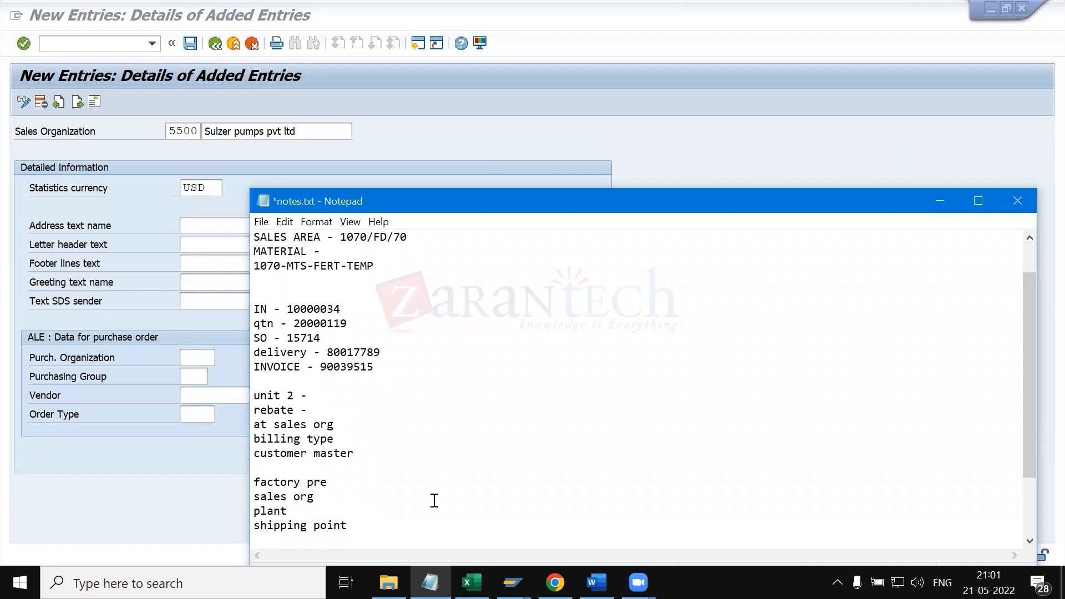
{"action": "scroll", "coordinate": [414, 513], "scroll_direction": "down", "scroll_amount": 2}
{"action": "left_click_drag", "start_coordinate": [355, 440], "coordinate": [250, 411]}
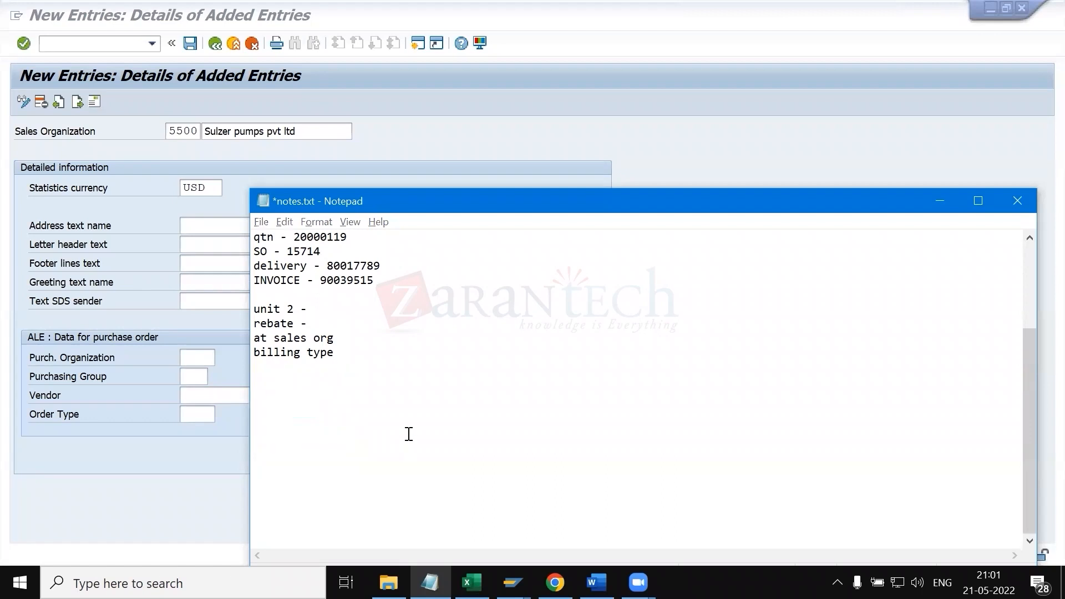
- Return to SAP and start the address of sales organization 5500 with title Mr., name "Sulzer pumps Pvt Ltd", second name line and search term "Sulzer"
{"action": "key", "text": "alt+Tab"}
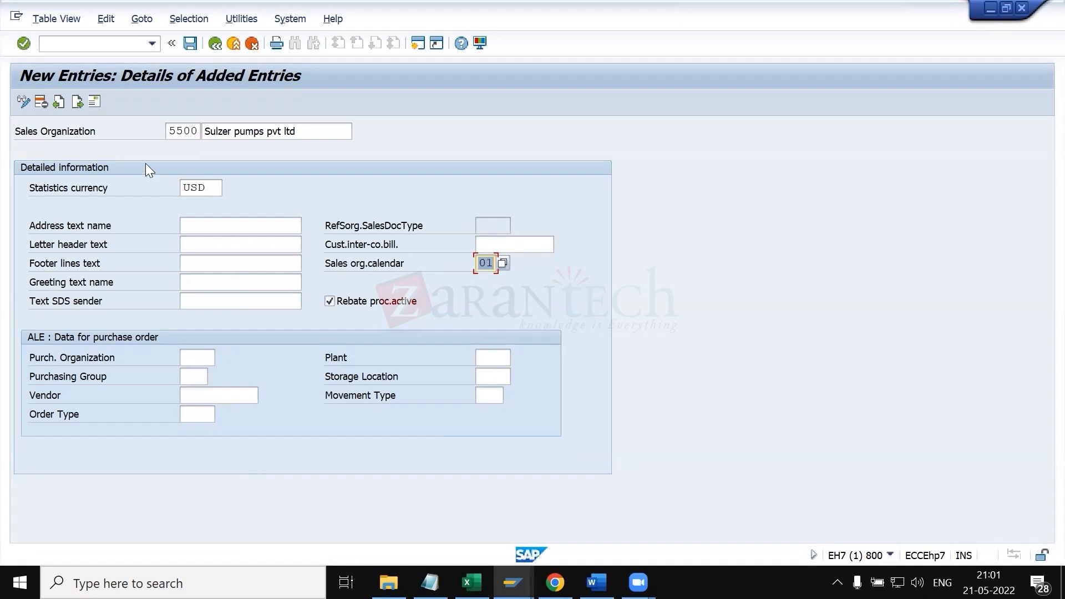
{"action": "left_click", "coordinate": [95, 105]}
{"action": "type", "text": "Mr."}
{"action": "key", "text": "Tab"}
{"action": "key", "text": "Down"}
{"action": "key", "text": "Down"}
{"action": "key", "text": "Tab"}
{"action": "type", "text": "Sulzer"}
{"action": "key", "text": "Tab"}
{"action": "type", "text": "Sulzer"}
{"action": "key", "text": "Tab"}
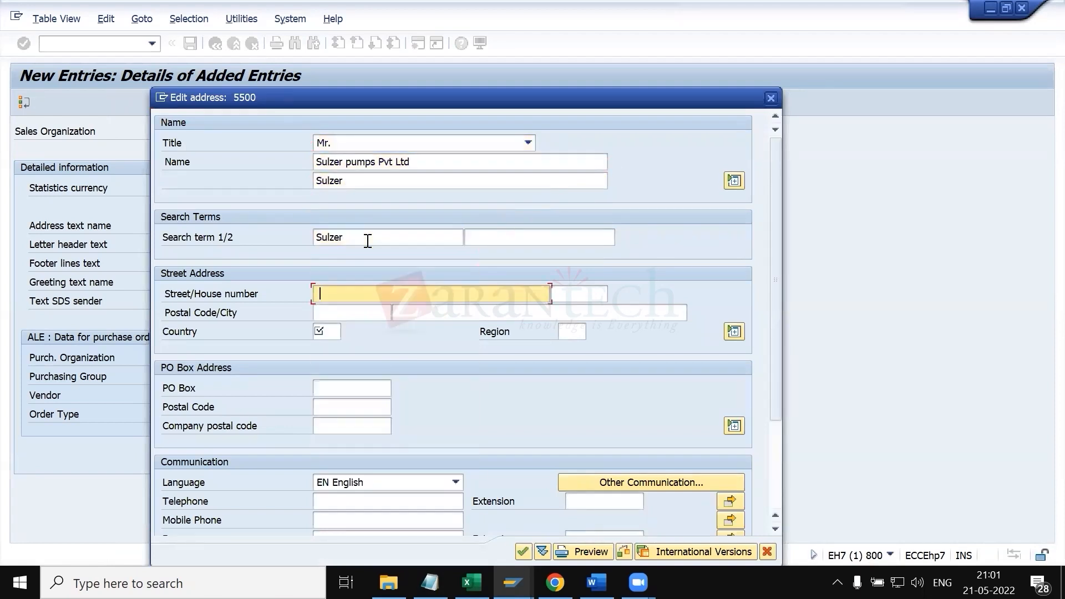
- Enter the street, house number and a six-digit postal code in the street address
{"action": "type", "text": "ABC stree"}
{"action": "type", "text": "t"}
{"action": "key", "text": "Tab"}
{"action": "type", "text": "16"}
{"action": "key", "text": "Tab"}
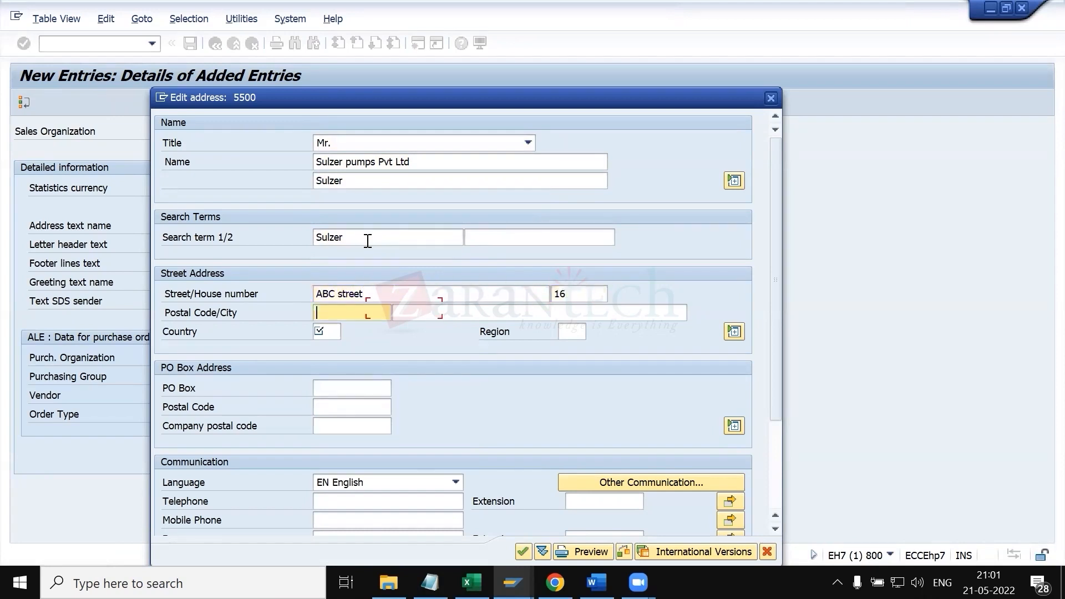
{"action": "type", "text": "123456"}
{"action": "key", "text": "Tab"}
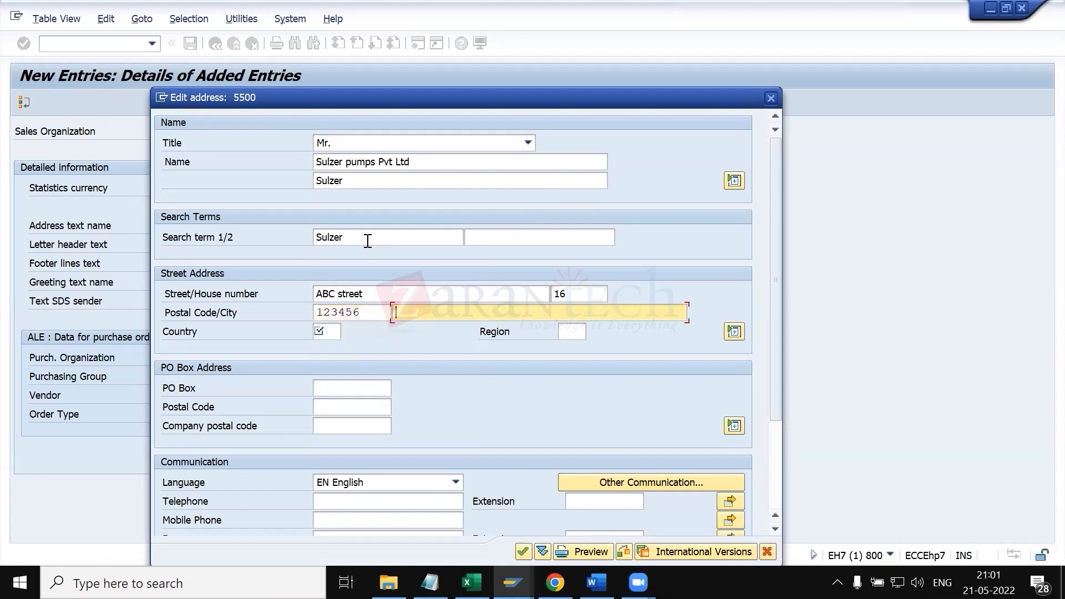
- Set the address city to Bonn, the country to US and the region to CA (California), and submit the address
{"action": "key", "text": "Down"}
{"action": "key", "text": "Down"}
{"action": "key", "text": "Down"}
{"action": "key", "text": "Down"}
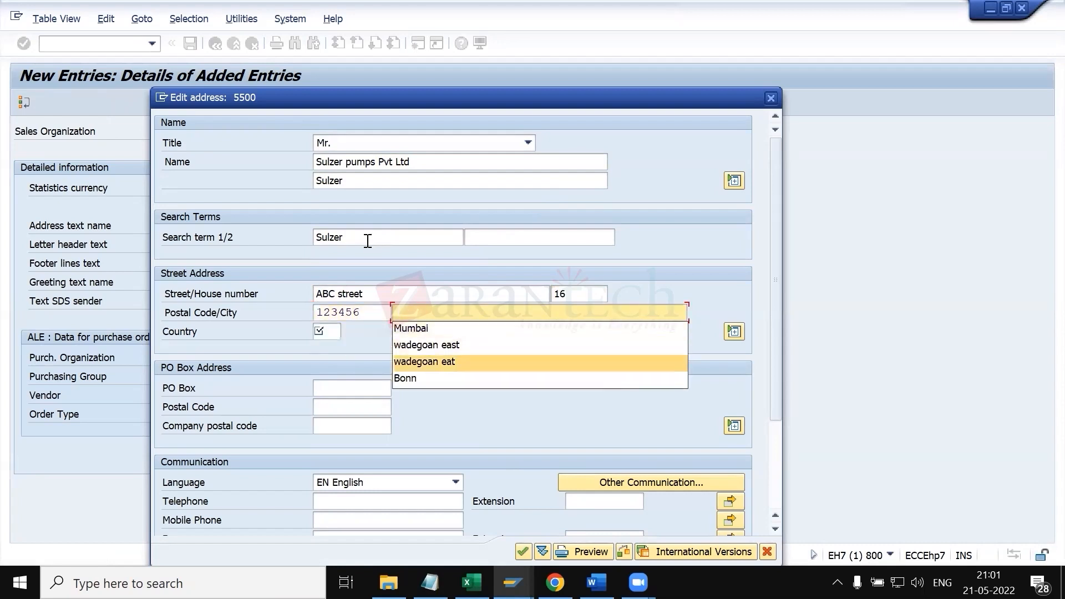
{"action": "key", "text": "Down"}
{"action": "key", "text": "Return"}
{"action": "key", "text": "Tab"}
{"action": "type", "text": "US"}
{"action": "key", "text": "Tab"}
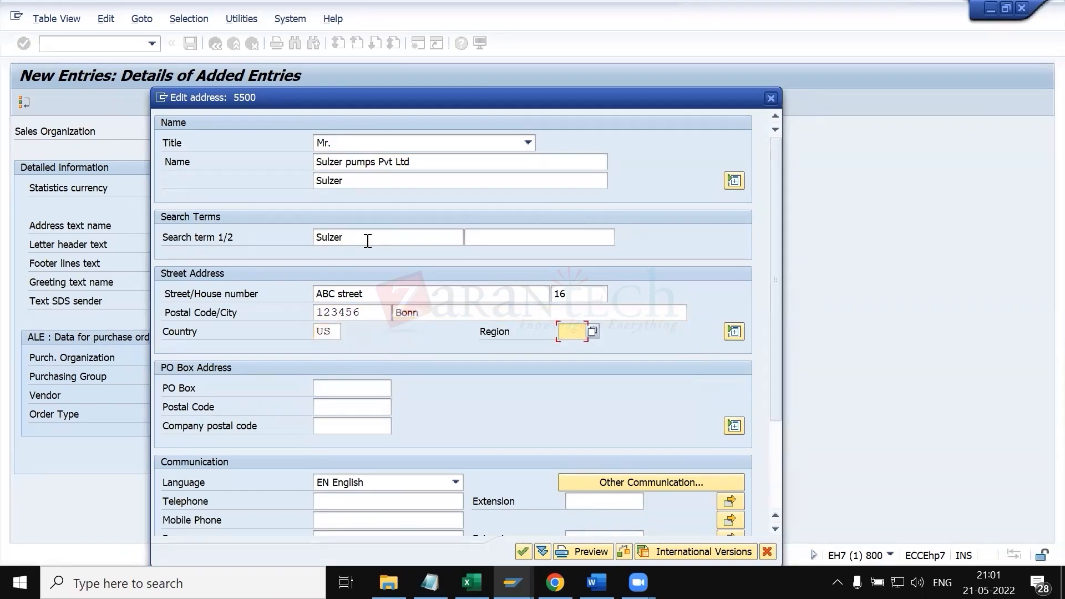
{"action": "key", "text": "F4"}
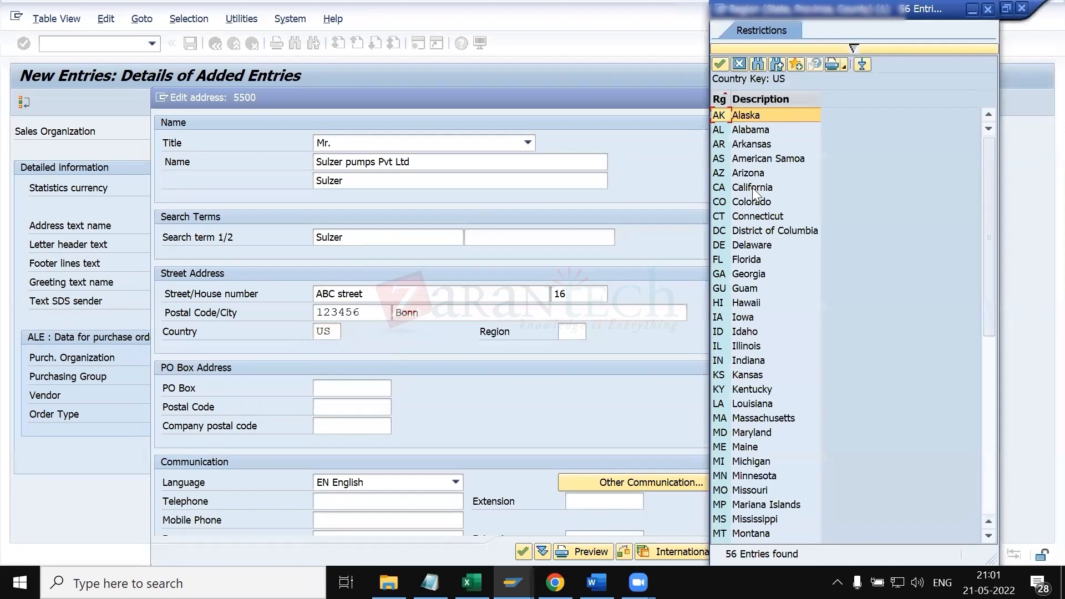
{"action": "double_click", "coordinate": [753, 187]}
{"action": "key", "text": "Return"}
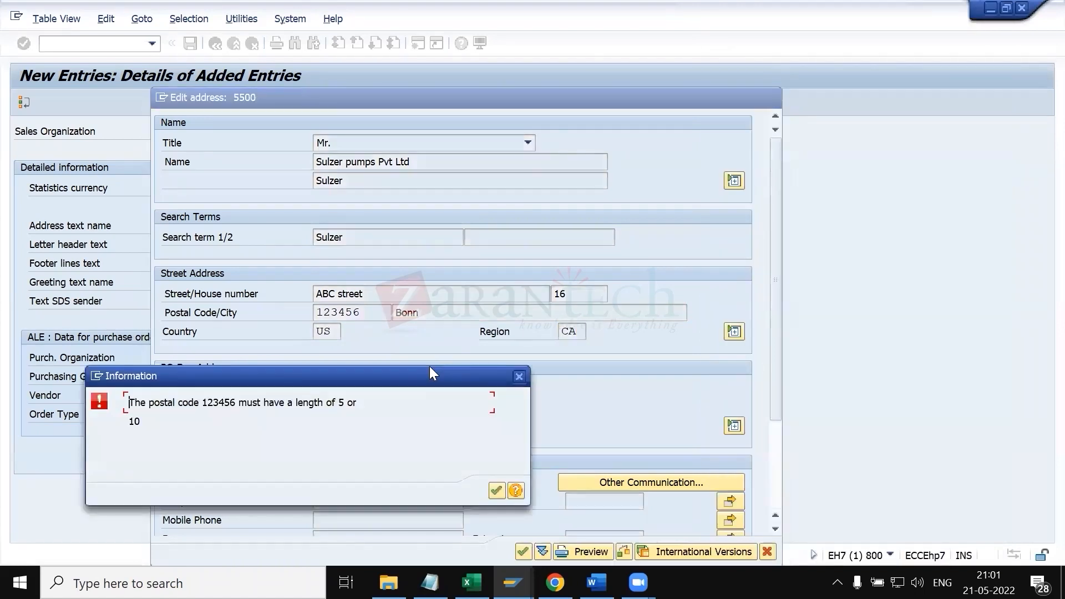
- Shorten the address postal code to its first five digits and confirm the address
{"action": "key", "text": "Return"}
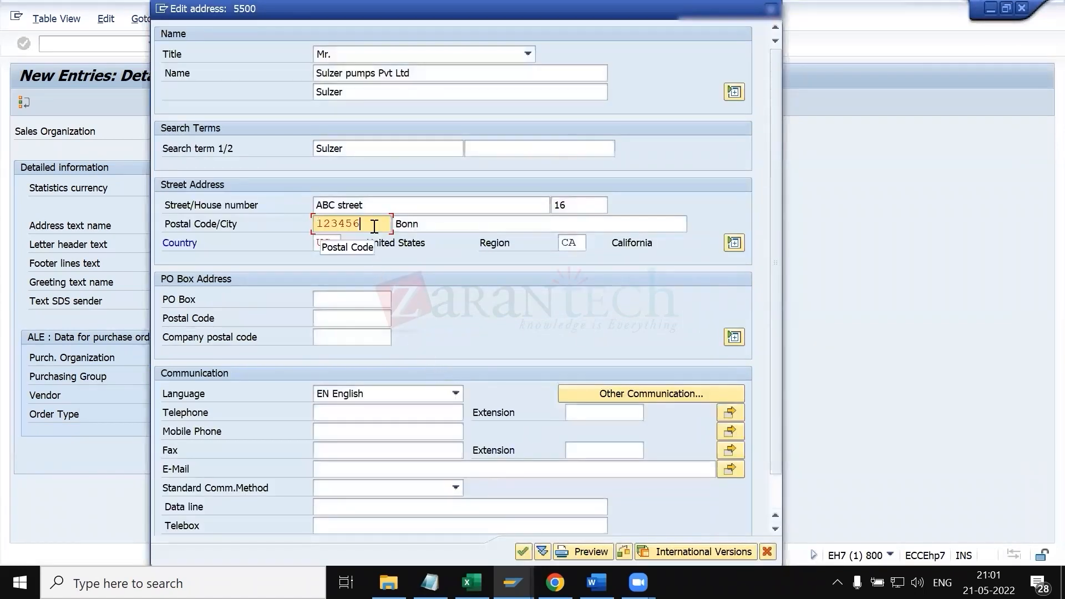
{"action": "type", "text": "7"}
{"action": "key", "text": "Return"}
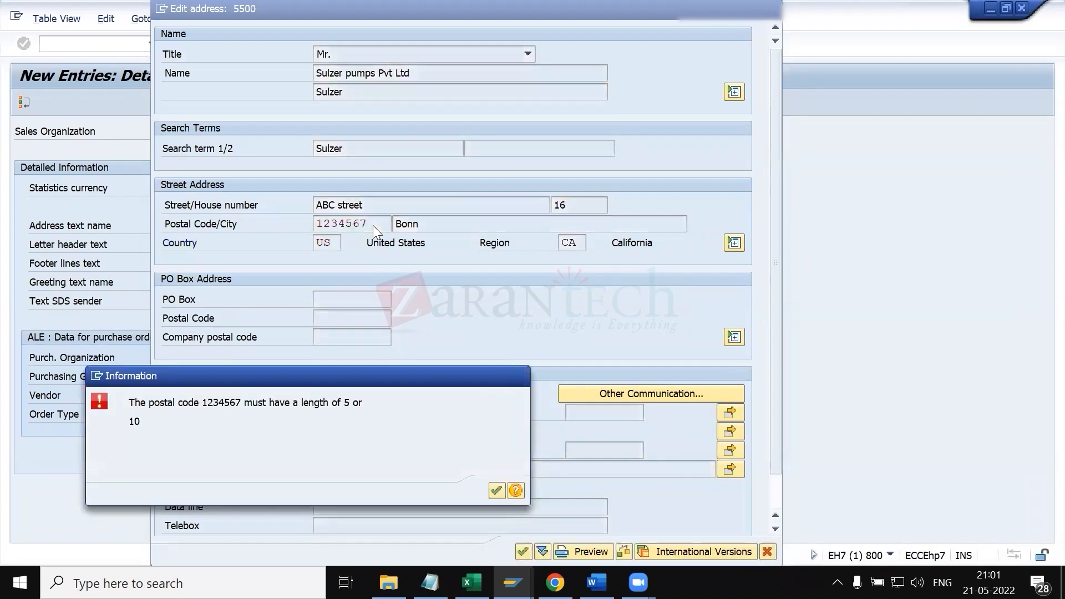
{"action": "key", "text": "Return"}
{"action": "left_click", "coordinate": [374, 224]}
{"action": "key", "text": "BackSpace"}
{"action": "key", "text": "BackSpace"}
{"action": "key", "text": "Return"}
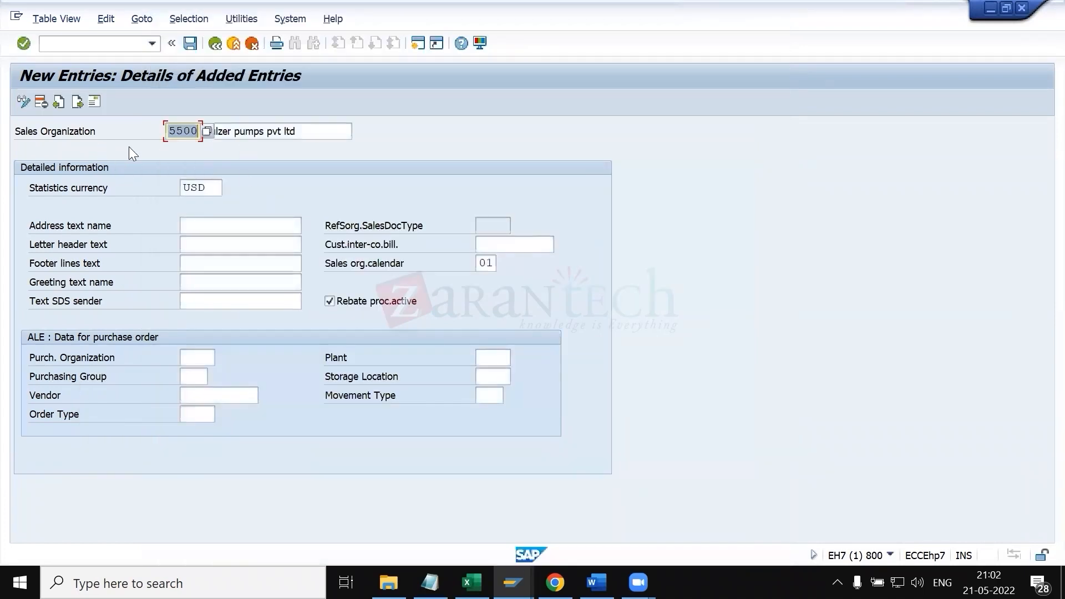
- Save sales organization 5500 with its address in the "Demo Org structure" customizing request
{"action": "left_click", "coordinate": [191, 47]}
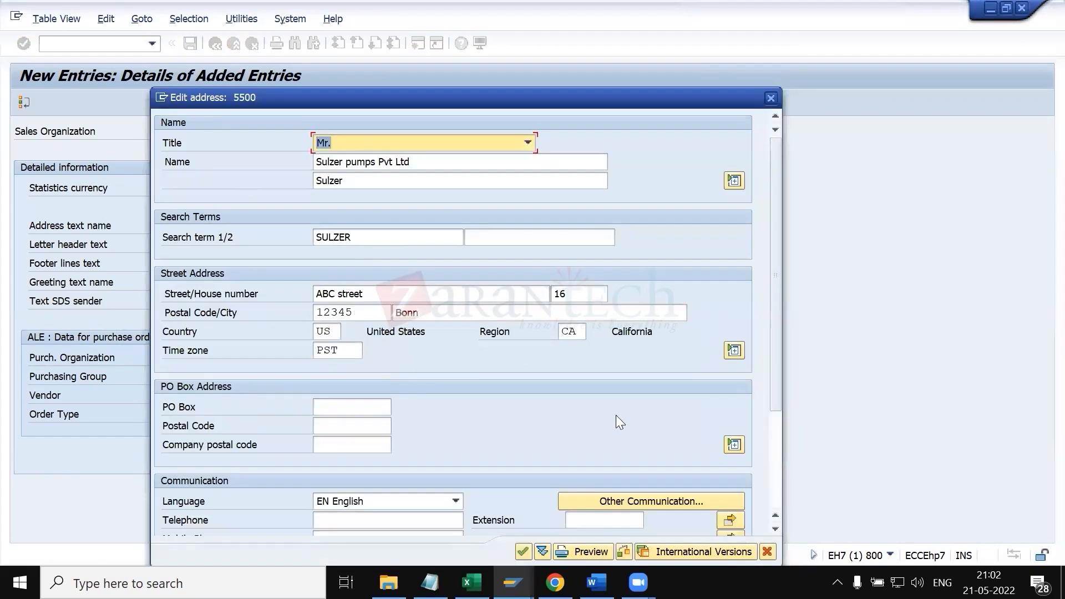
{"action": "key", "text": "Return"}
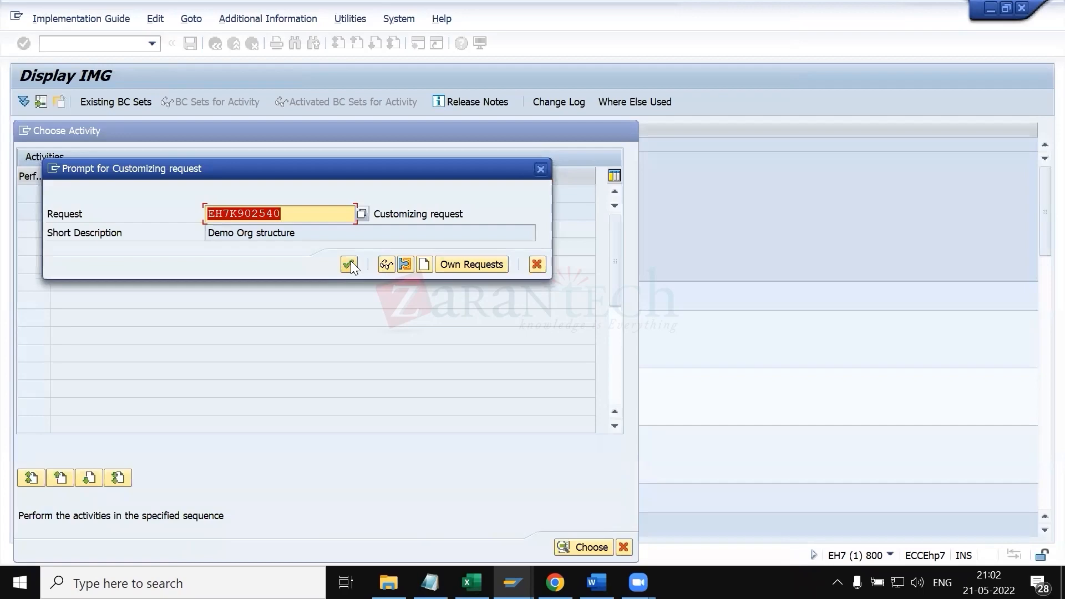
{"action": "left_click", "coordinate": [349, 263]}
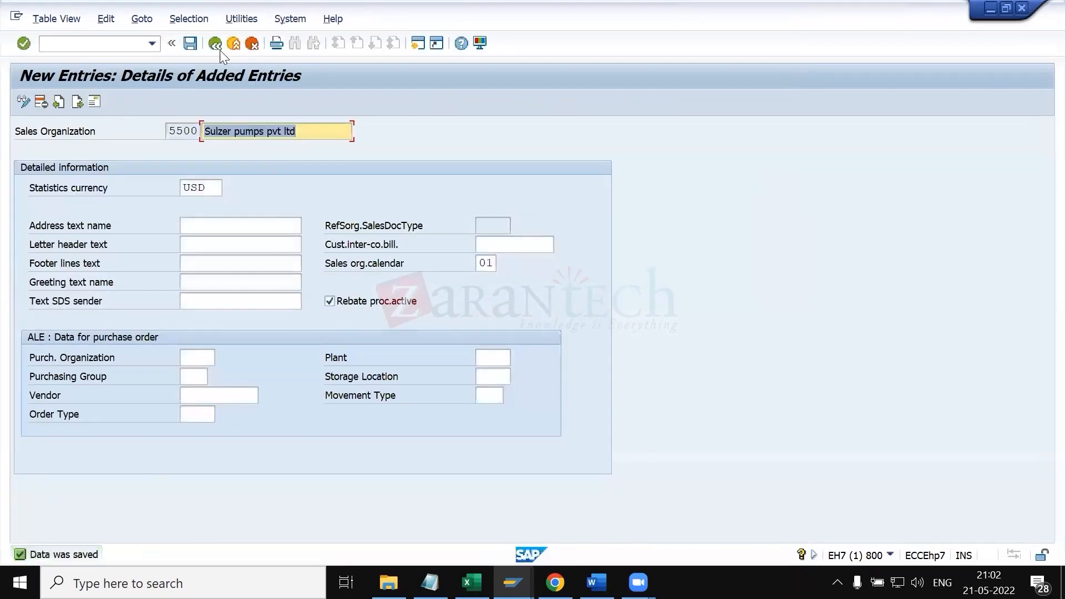
- Leave the sales organization view for the implementation guide and open the Define distribution channel activity
{"action": "left_click", "coordinate": [216, 46]}
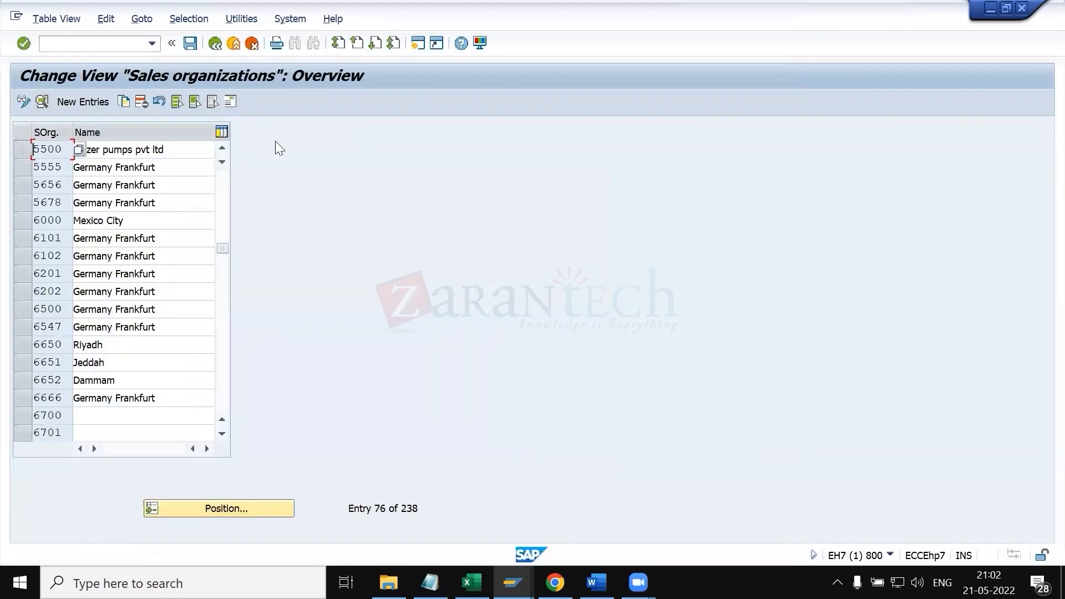
{"action": "left_click", "coordinate": [214, 44]}
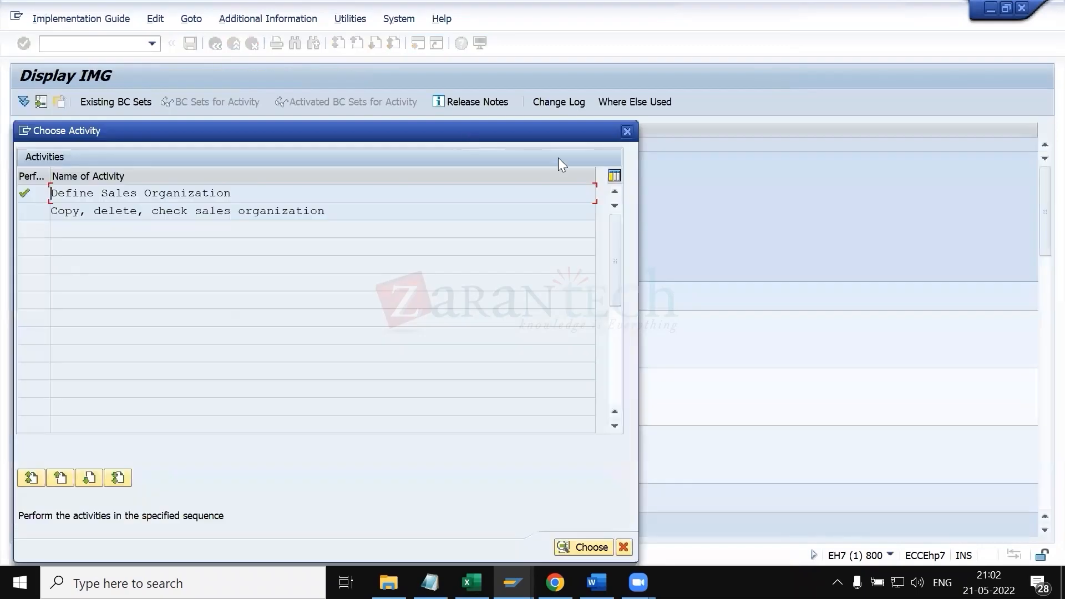
{"action": "left_click", "coordinate": [622, 135]}
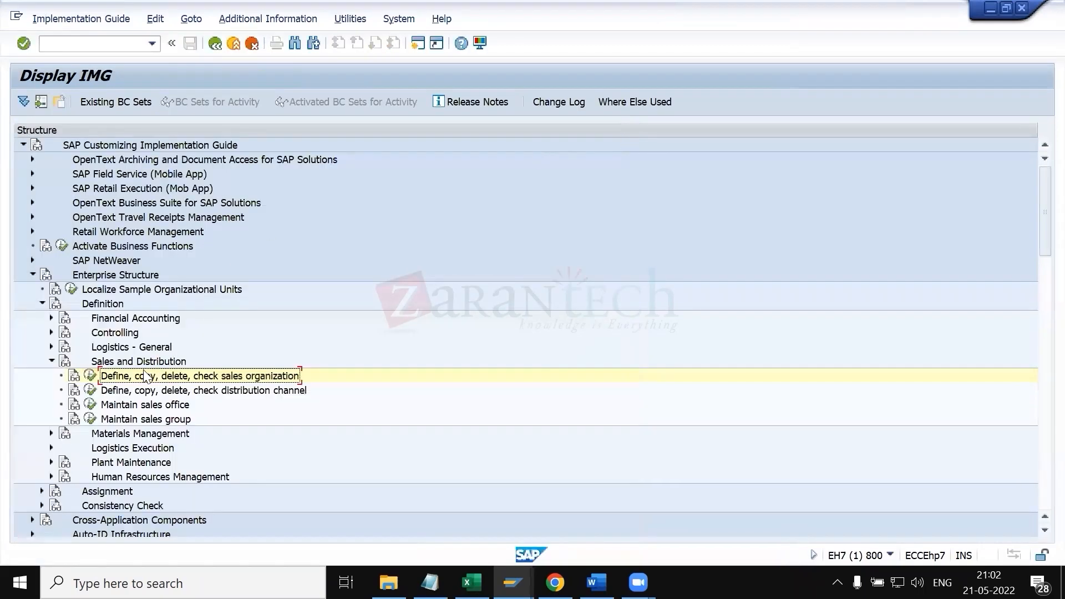
{"action": "left_click", "coordinate": [91, 391]}
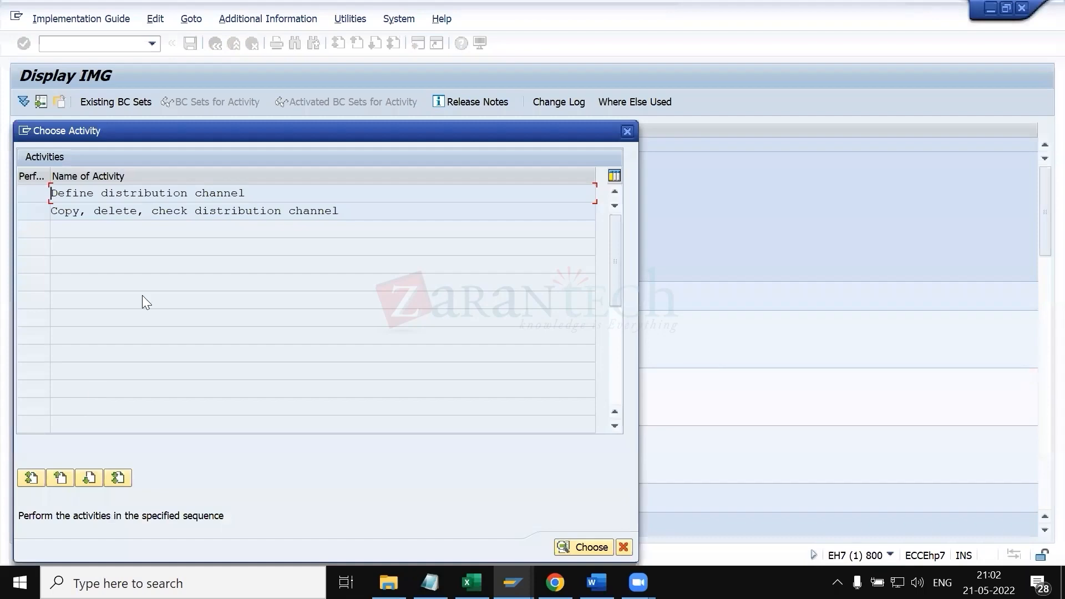
{"action": "double_click", "coordinate": [186, 193]}
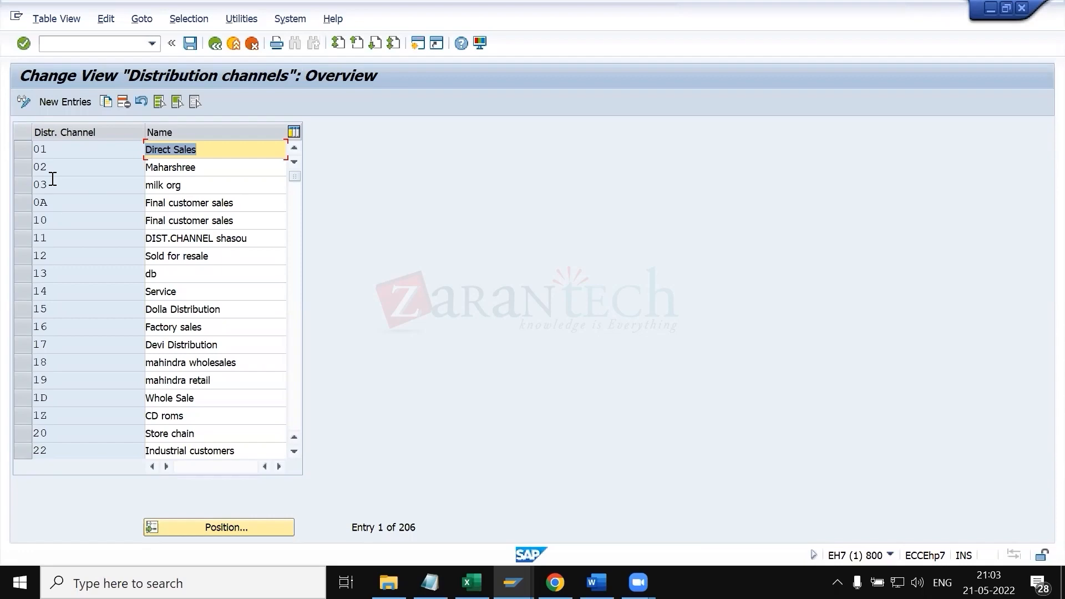
- Switch to the KT.xlsx workbook in Excel and check the distribution channel rows of the enterprise structure
{"action": "key", "text": "alt+Tab"}
{"action": "key", "text": "alt+Tab"}
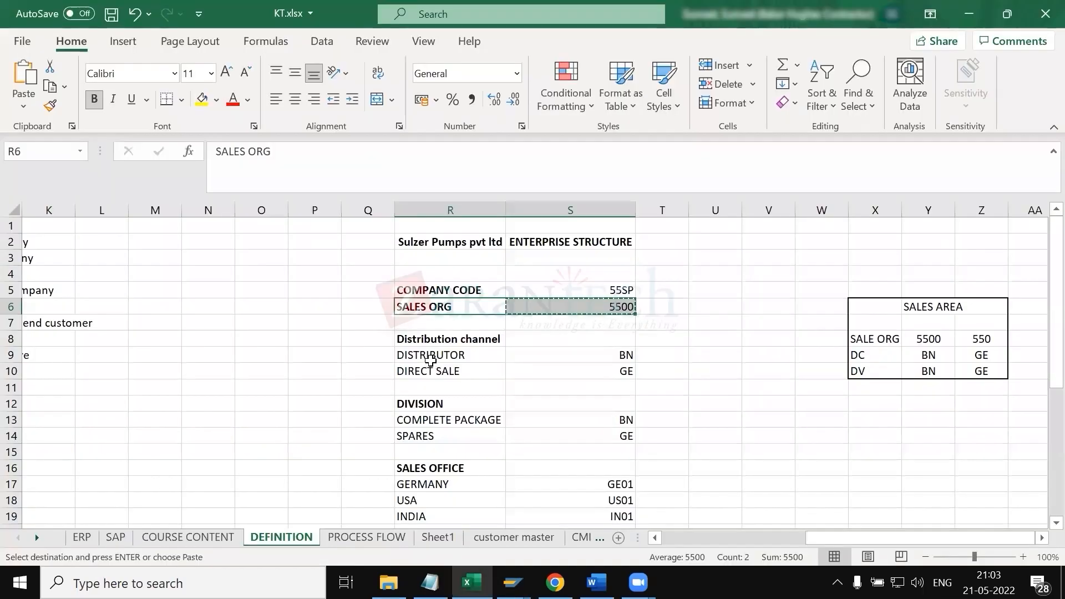
{"action": "left_click", "coordinate": [430, 356]}
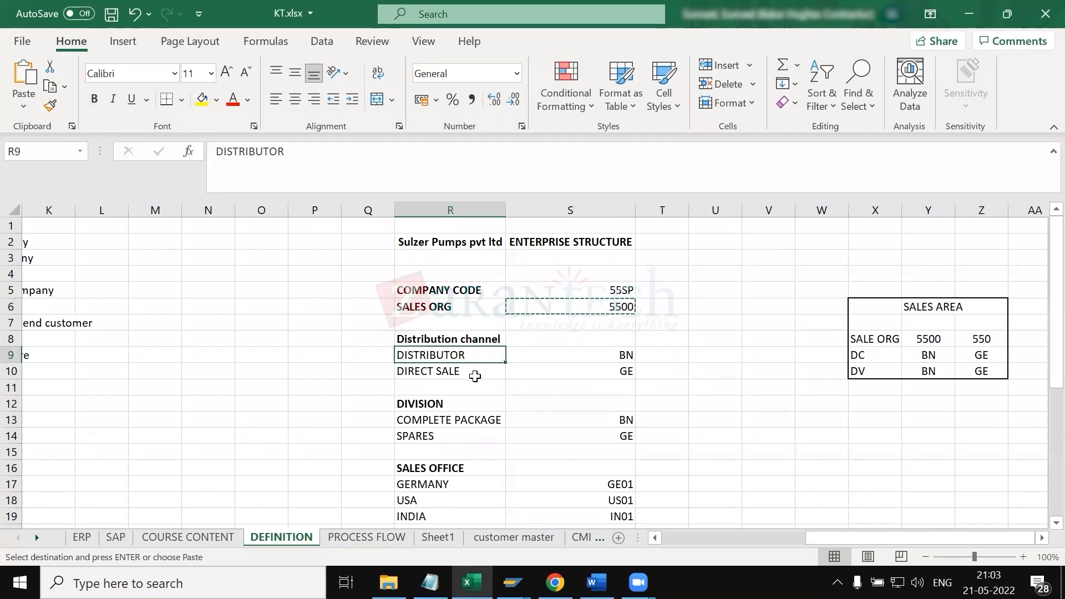
- In SAP, start new distribution channel entries and add channel BN with the name DISTRIBUTOR from the workbook
{"action": "left_click", "coordinate": [449, 370]}
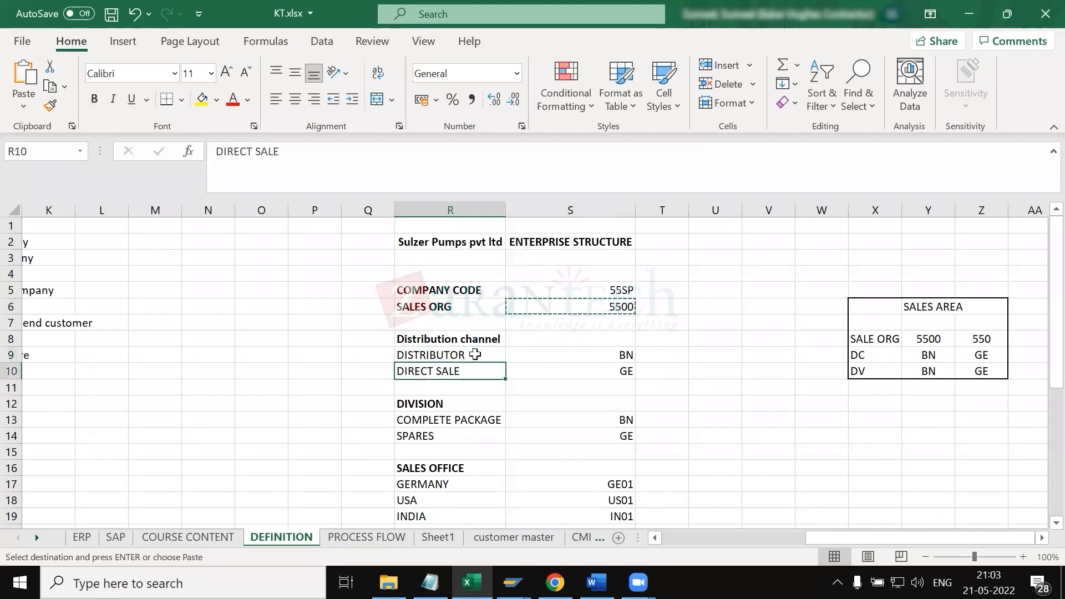
{"action": "key", "text": "alt+Tab"}
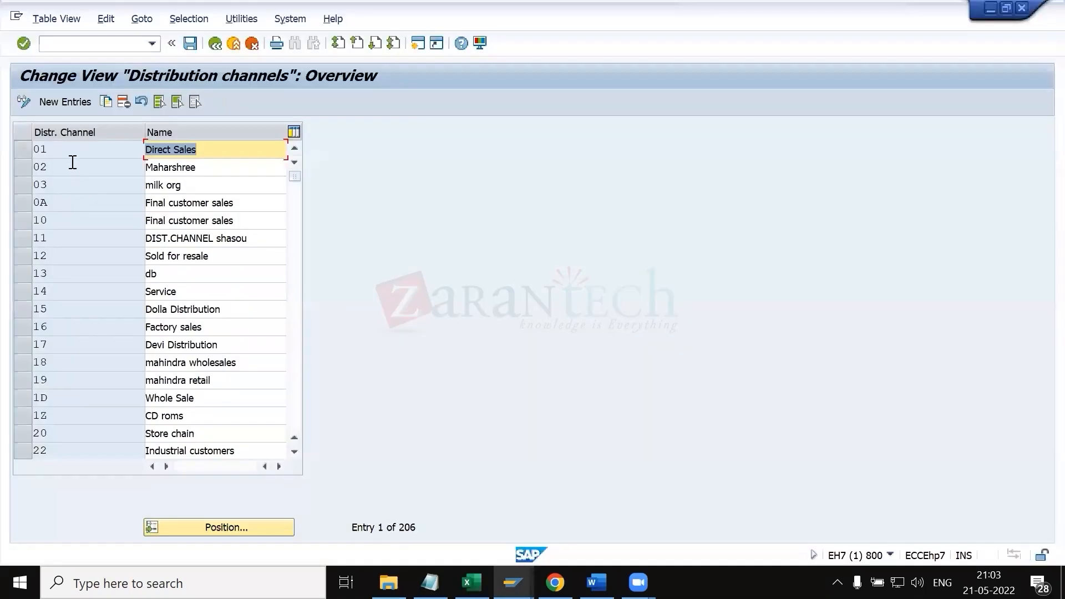
{"action": "left_click", "coordinate": [66, 104]}
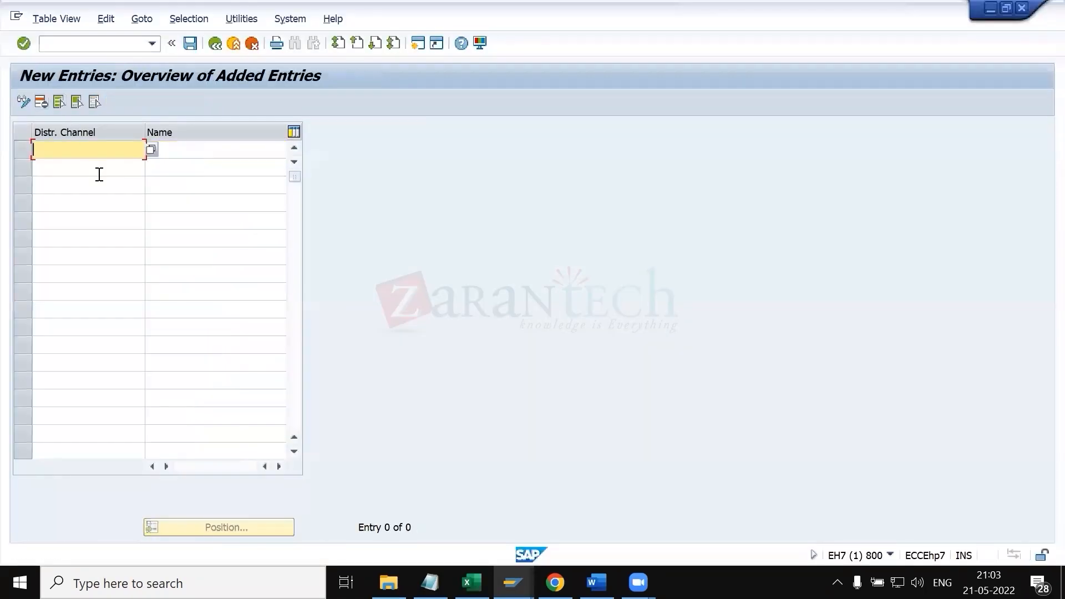
{"action": "key", "text": "alt+Tab"}
{"action": "key", "text": "alt+Tab"}
{"action": "type", "text": "BN"}
{"action": "key", "text": "Tab"}
{"action": "key", "text": "alt+Tab"}
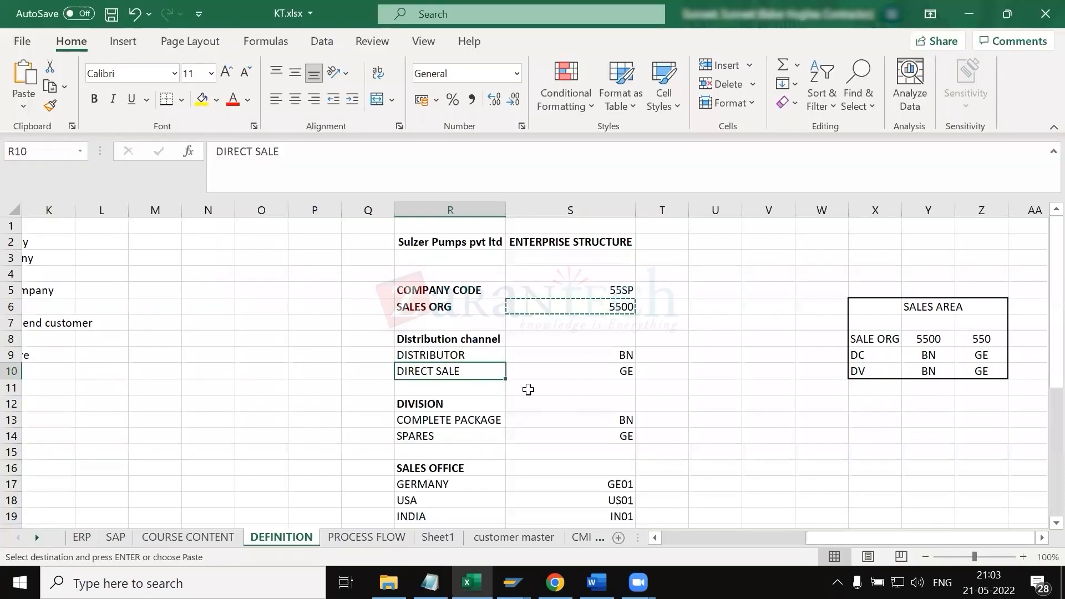
{"action": "left_click", "coordinate": [471, 355]}
{"action": "key", "text": "ctrl+c"}
{"action": "key", "text": "alt+Tab"}
{"action": "key", "text": "ctrl+v"}
- Add a second distribution channel GE, copying its code and the name DIRECT SALE from the workbook
{"action": "left_click", "coordinate": [94, 162]}
{"action": "key", "text": "alt+Tab"}
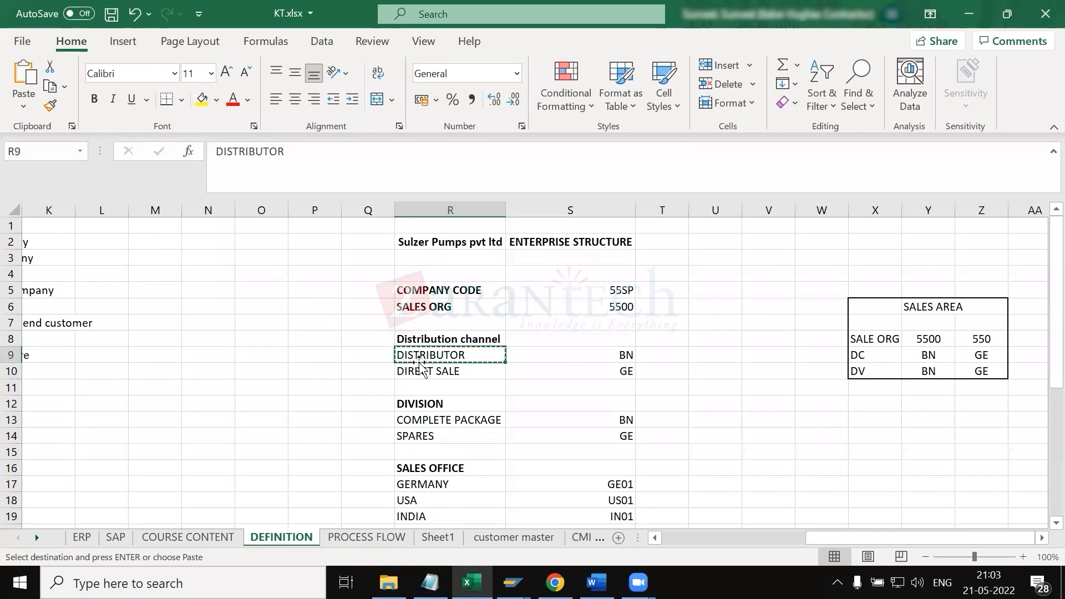
{"action": "left_click", "coordinate": [597, 370]}
{"action": "key", "text": "ctrl+c"}
{"action": "key", "text": "alt+Tab"}
{"action": "key", "text": "ctrl+v"}
{"action": "key", "text": "Tab"}
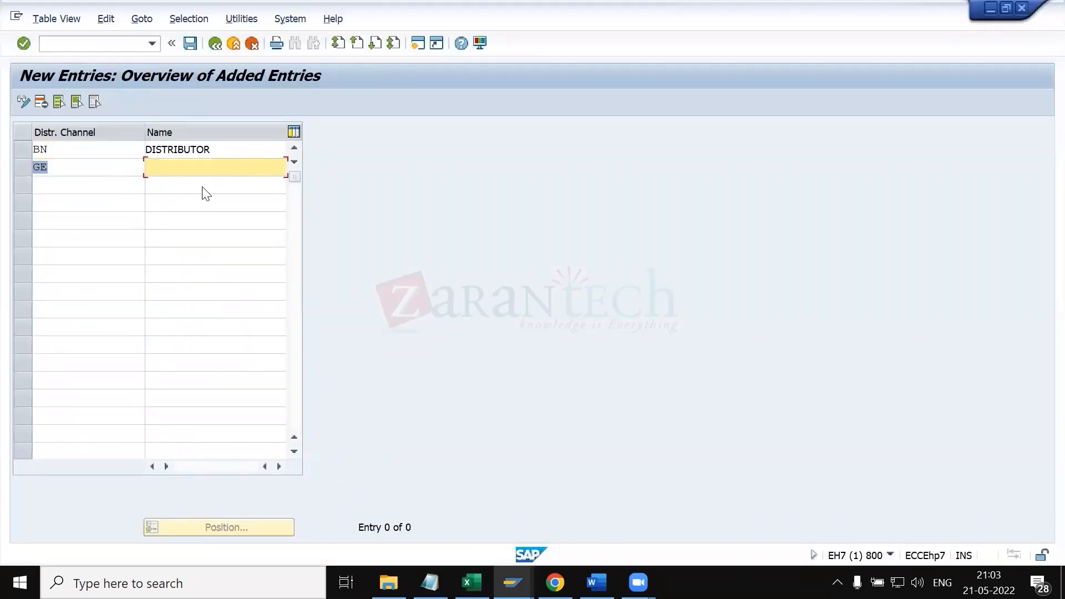
{"action": "key", "text": "alt+Tab"}
{"action": "left_click", "coordinate": [426, 369]}
{"action": "key", "text": "ctrl+c"}
{"action": "key", "text": "alt+Tab"}
{"action": "key", "text": "ctrl+v"}
{"action": "key", "text": "Return"}
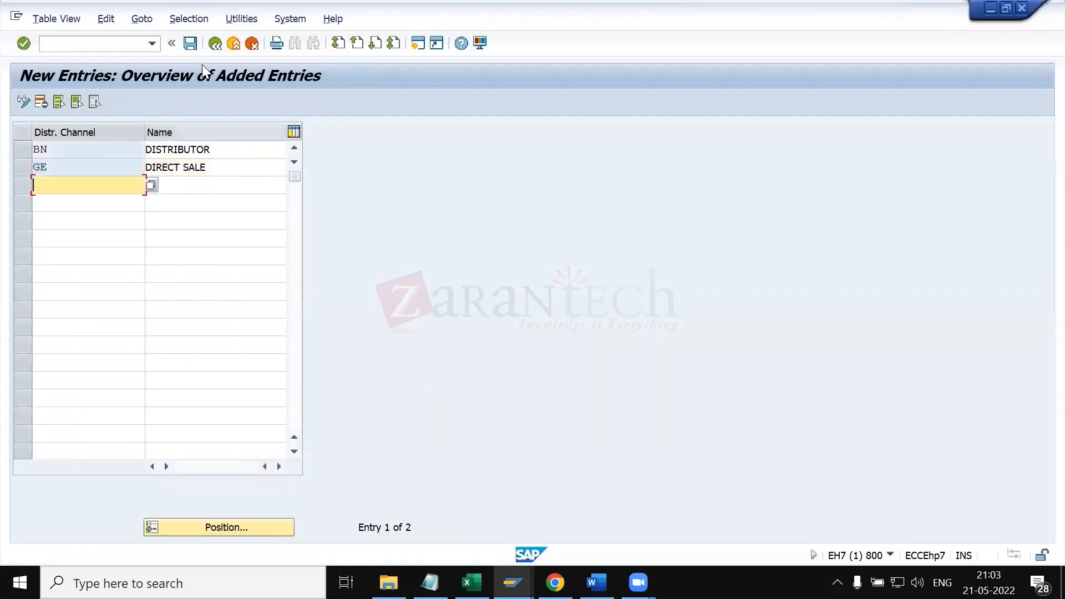
- Save the new distribution channels in the "Demo Org structure" customizing request and return to the implementation guide
{"action": "left_click", "coordinate": [189, 45]}
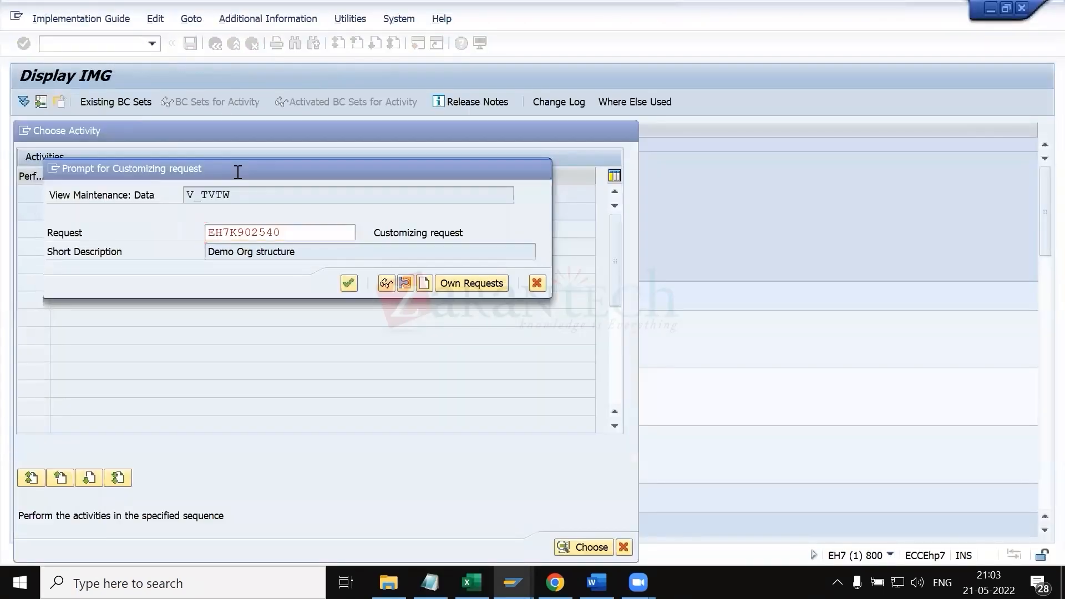
{"action": "key", "text": "Return"}
{"action": "left_click", "coordinate": [215, 43]}
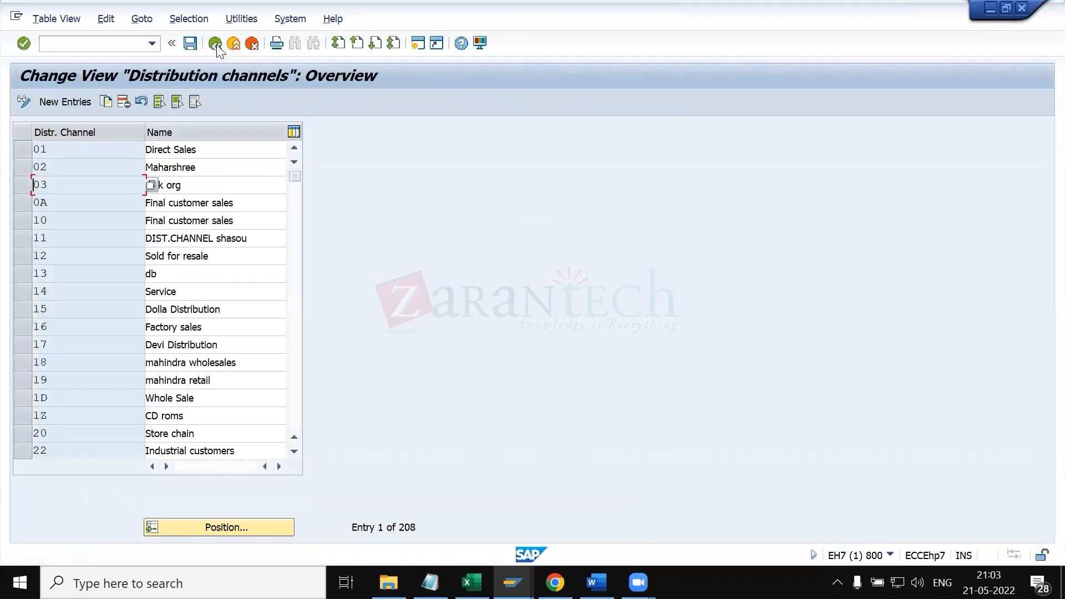
{"action": "left_click", "coordinate": [215, 44]}
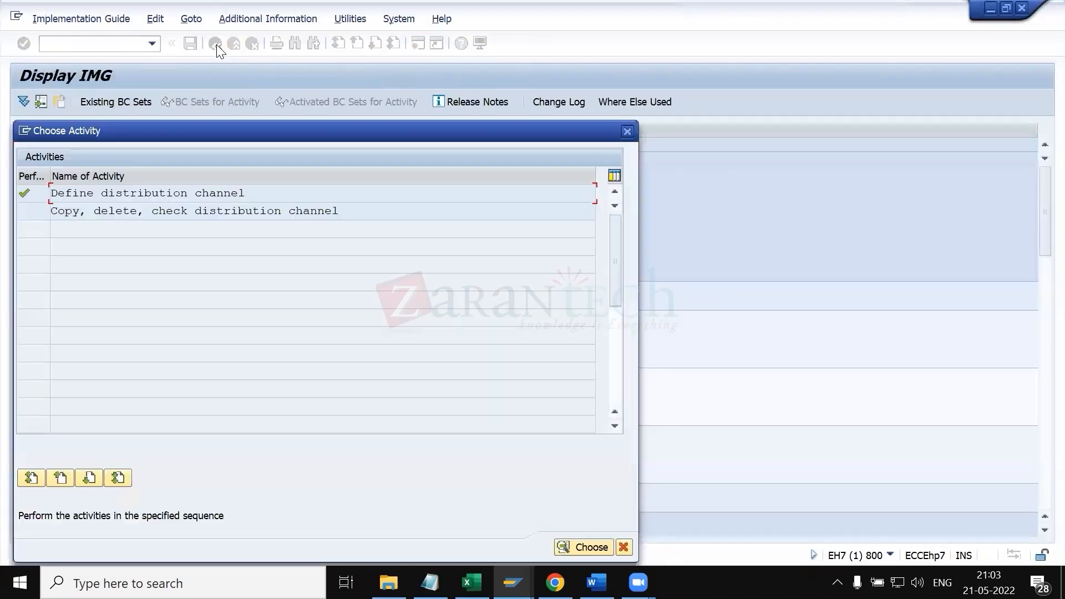
{"action": "left_click", "coordinate": [626, 132]}
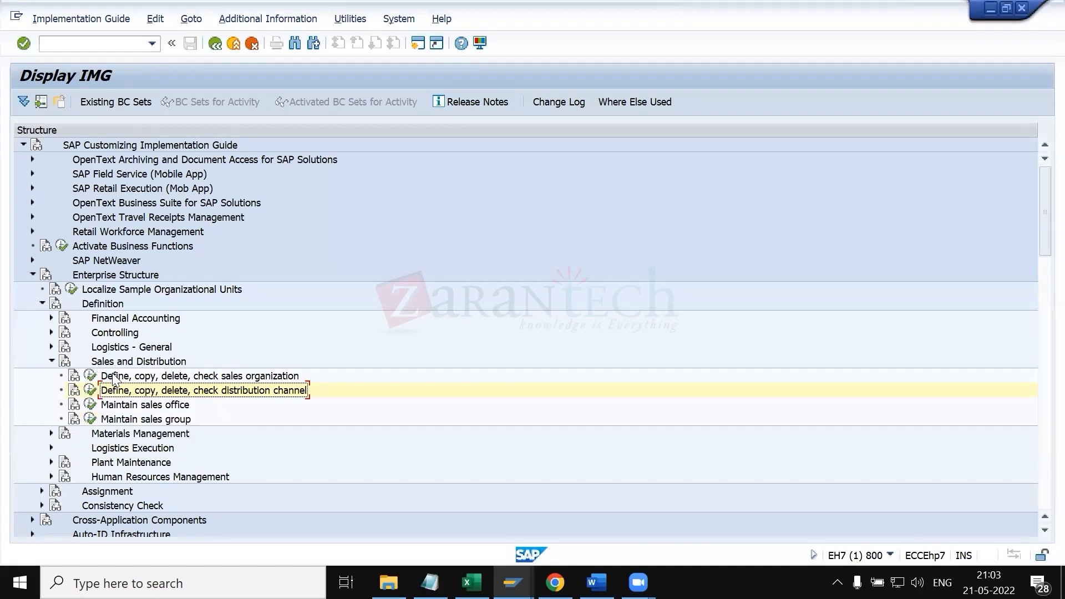
- Open the Define Division activity under Logistics - General in the enterprise structure definition
{"action": "left_click", "coordinate": [51, 347]}
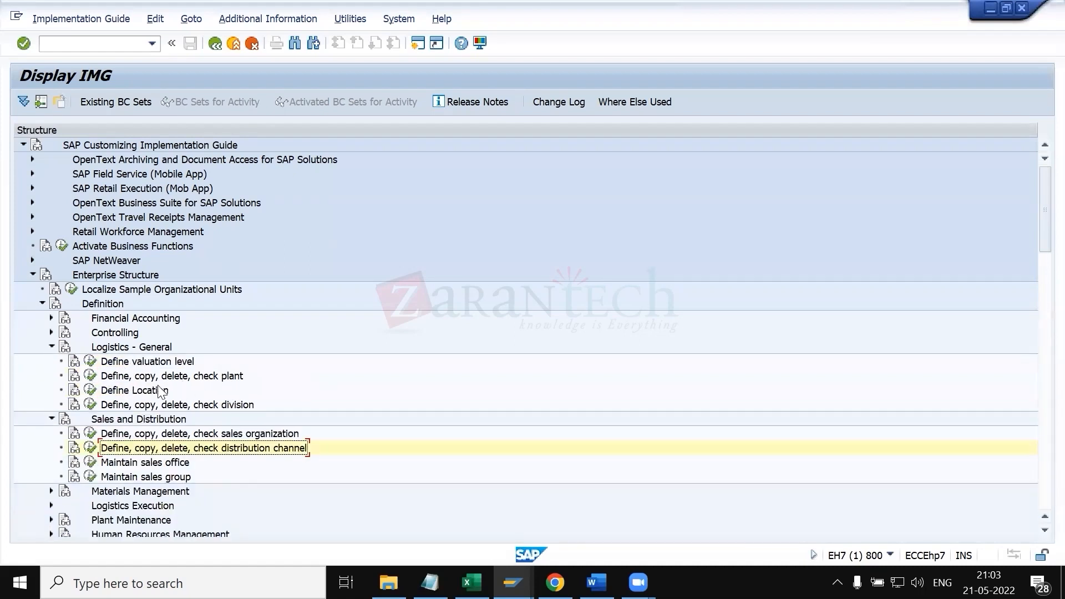
{"action": "left_click", "coordinate": [89, 405]}
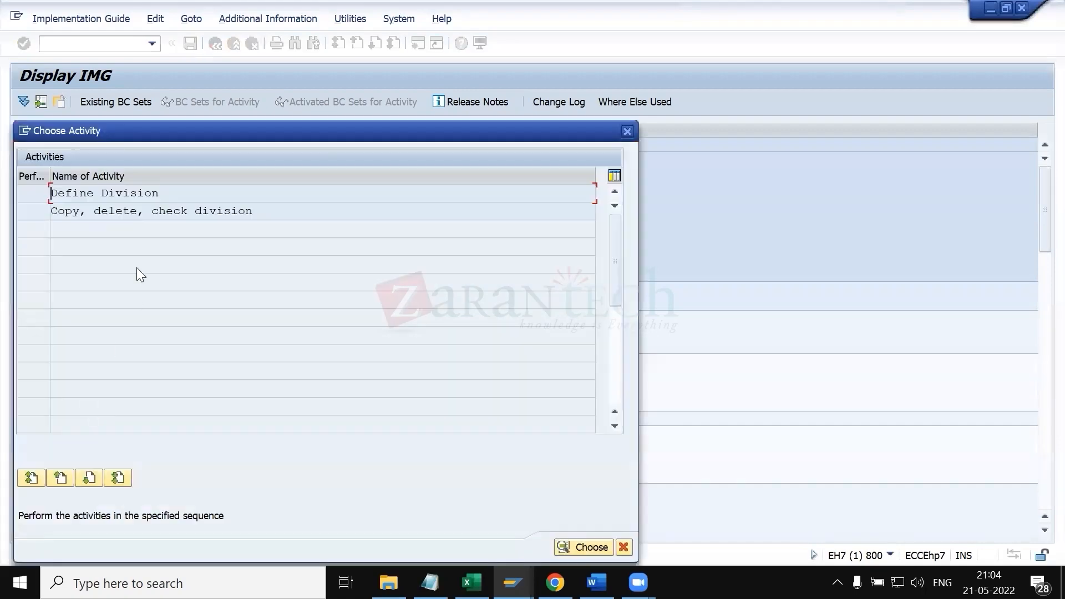
{"action": "double_click", "coordinate": [123, 193]}
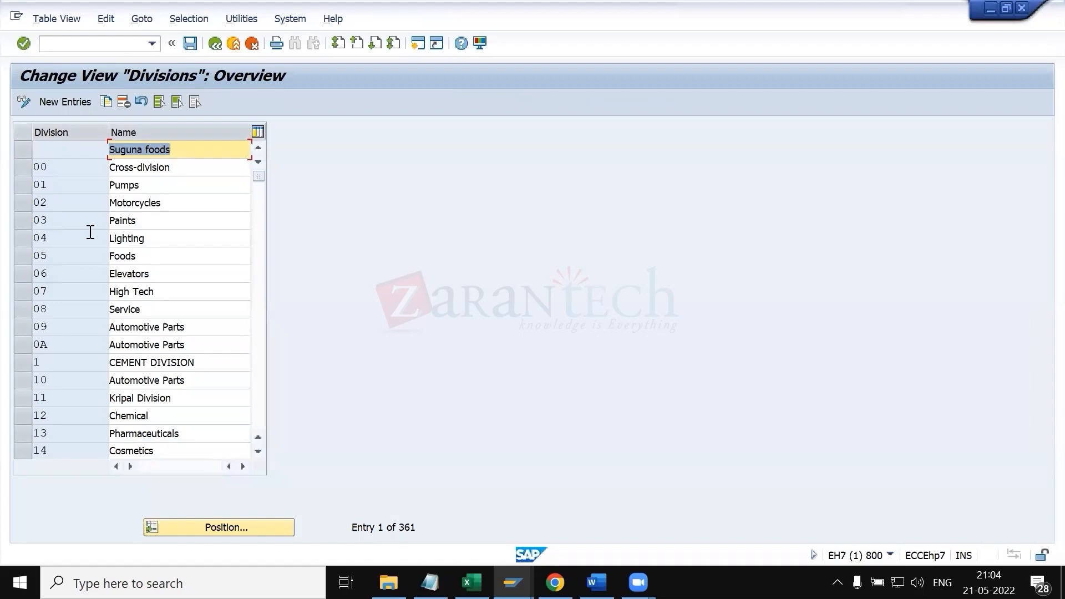
- Switch to the KT.xlsx workbook in Excel and check the division rows of the enterprise structure
{"action": "key", "text": "alt+Tab"}
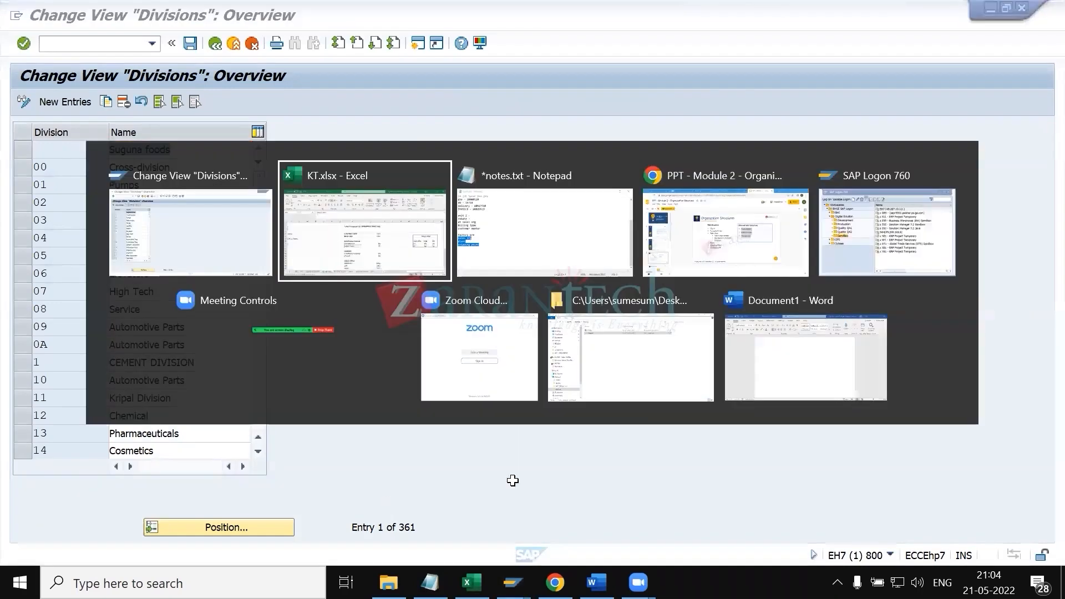
{"action": "left_click_drag", "start_coordinate": [444, 425], "coordinate": [579, 436]}
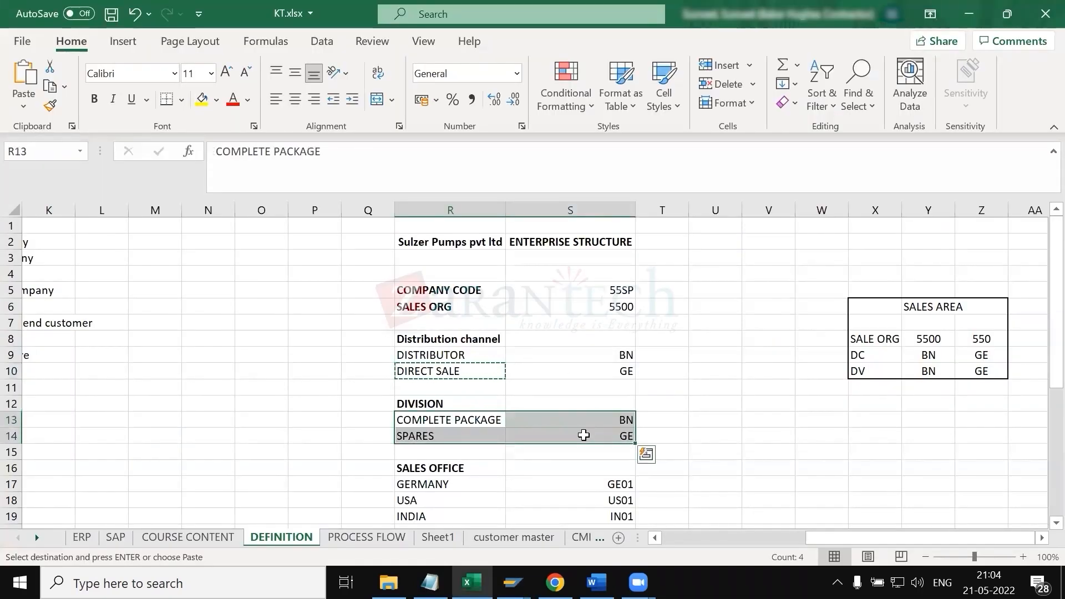
{"action": "left_click", "coordinate": [454, 418]}
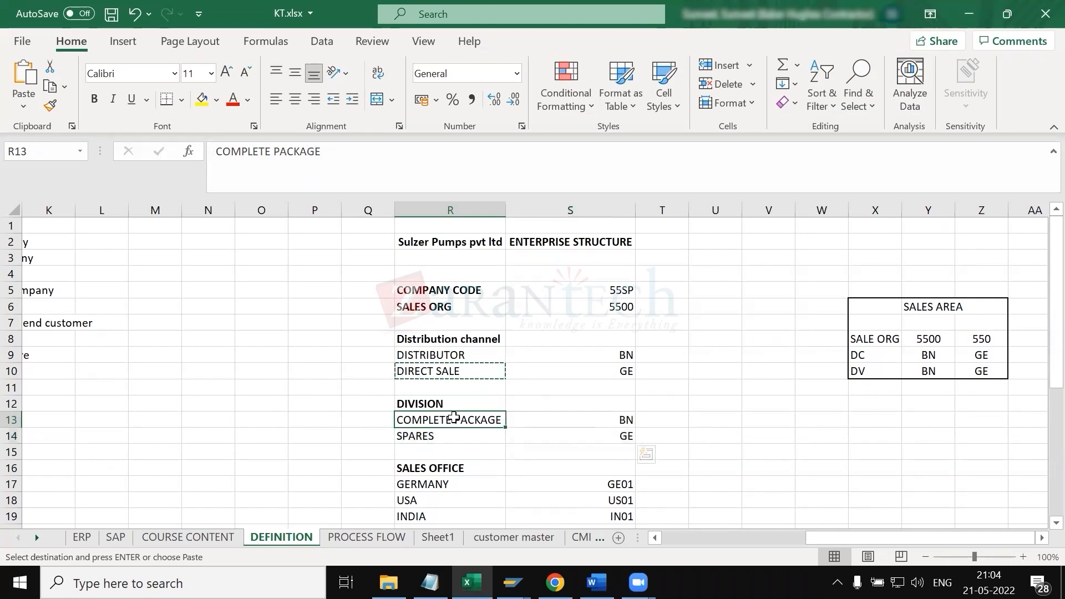
{"action": "left_click", "coordinate": [446, 436]}
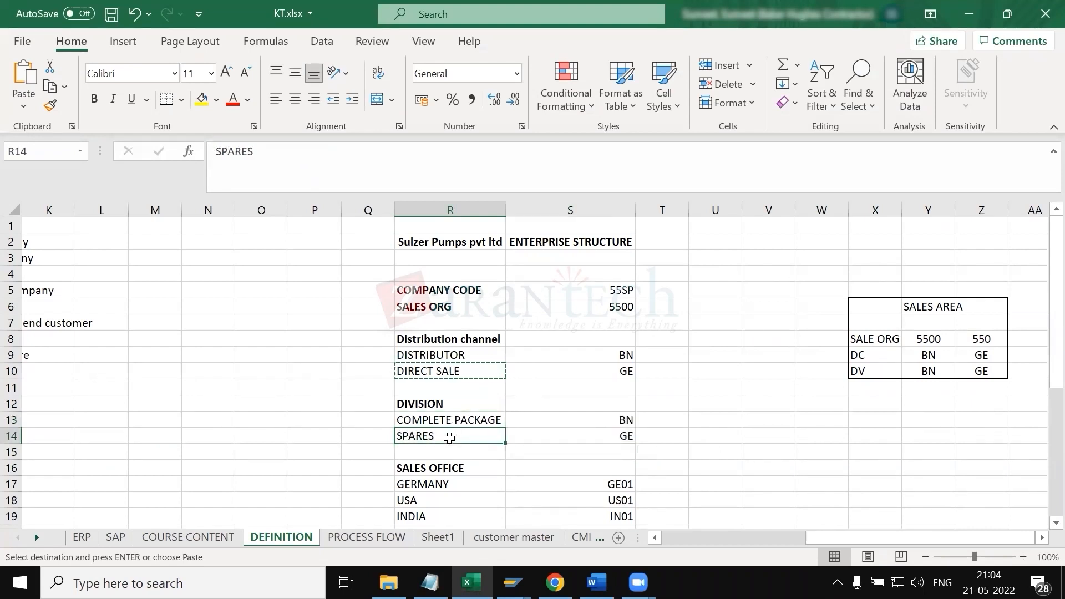
- Back in SAP, start new division entries and enter division BN with the name COMPLETE PACKAGE from the workbook
{"action": "key", "text": "alt+Tab"}
{"action": "left_click", "coordinate": [68, 102]}
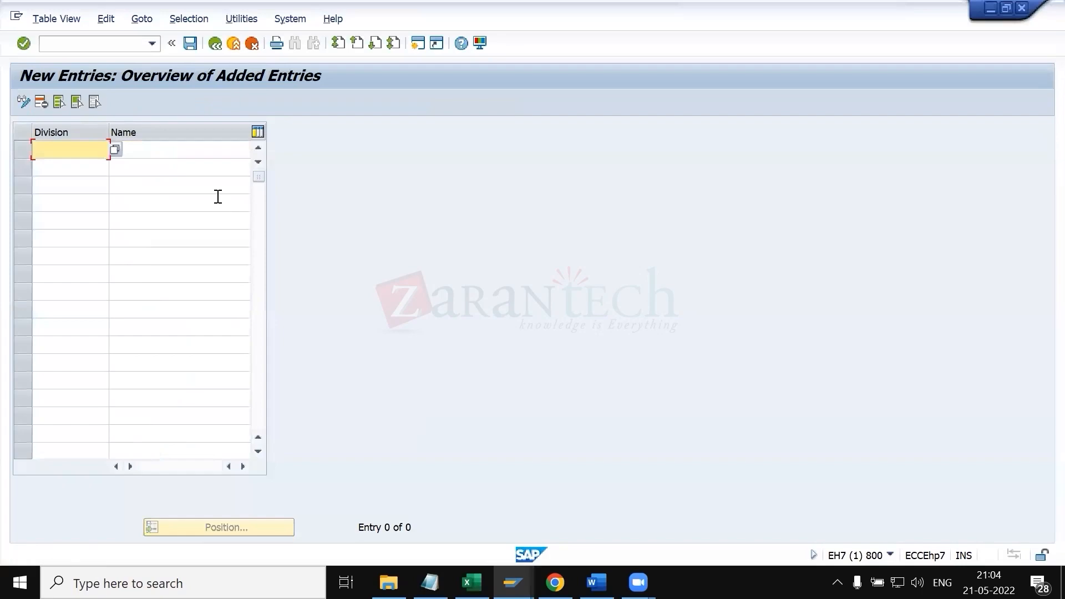
{"action": "key", "text": "alt+Tab"}
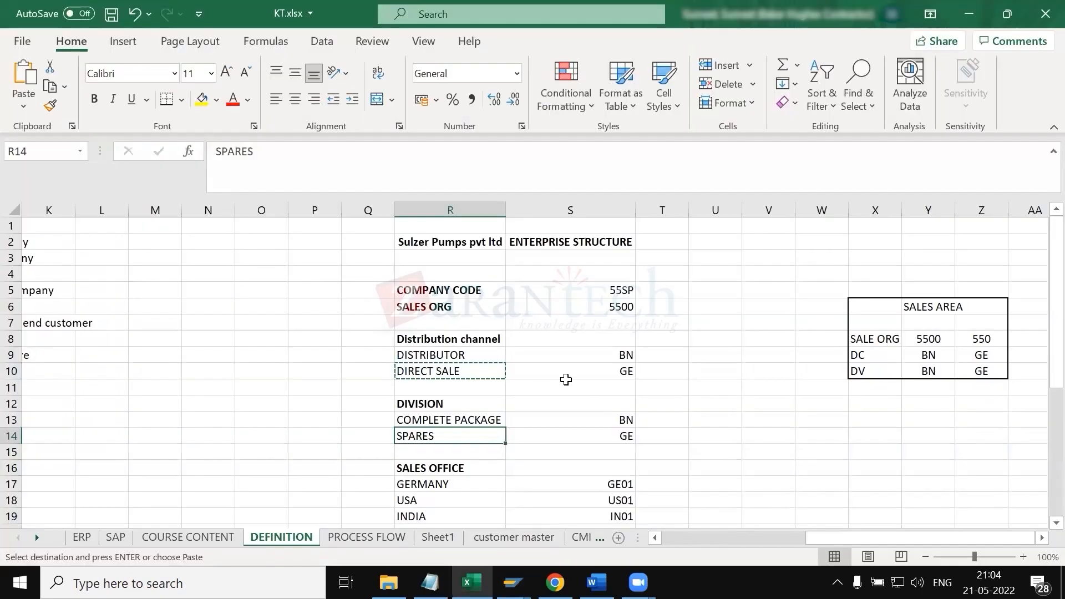
{"action": "left_click", "coordinate": [586, 413]}
{"action": "key", "text": "ctrl+c"}
{"action": "key", "text": "alt+Tab"}
{"action": "key", "text": "ctrl+v"}
{"action": "key", "text": "Tab"}
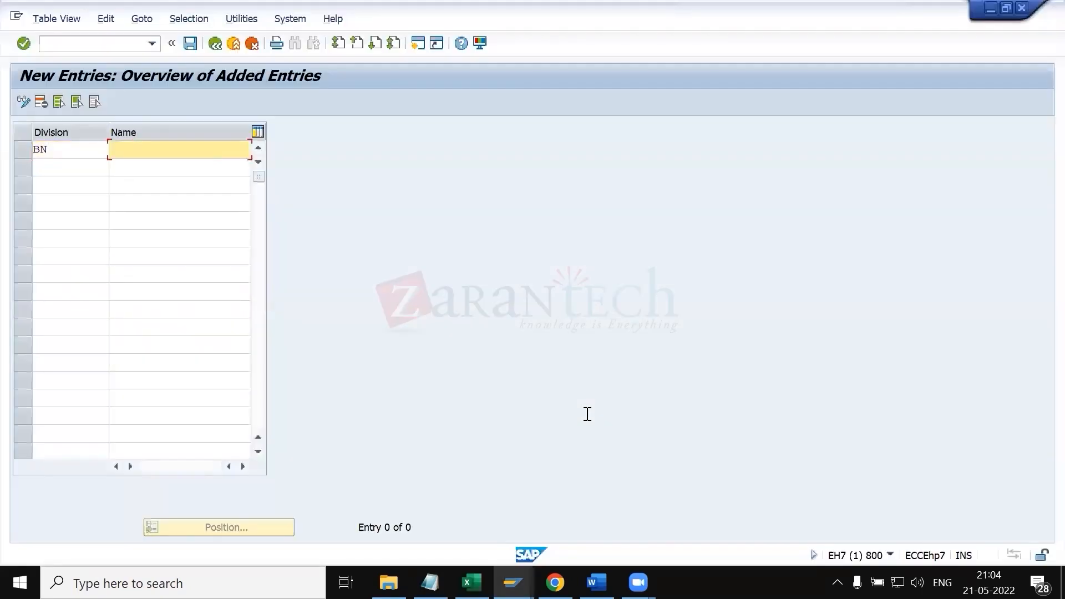
{"action": "key", "text": "alt+Tab"}
{"action": "left_click", "coordinate": [434, 420]}
{"action": "key", "text": "ctrl+c"}
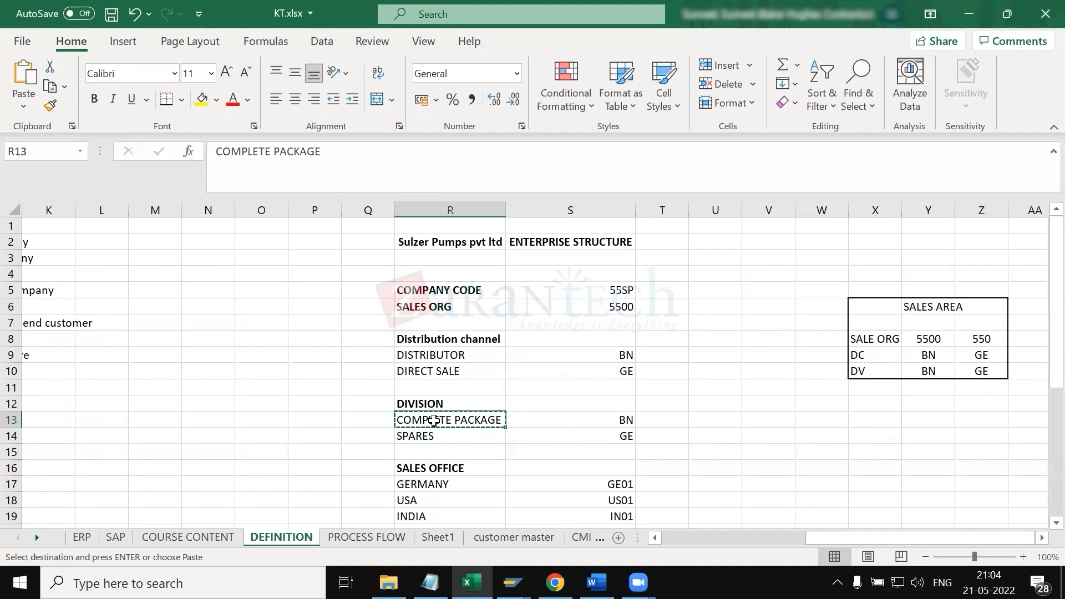
{"action": "key", "text": "alt+Tab"}
{"action": "key", "text": "ctrl+v"}
- Enter a second division GE named SPARES from the workbook and try to confirm both entries
{"action": "left_click", "coordinate": [83, 165]}
{"action": "key", "text": "alt+Tab"}
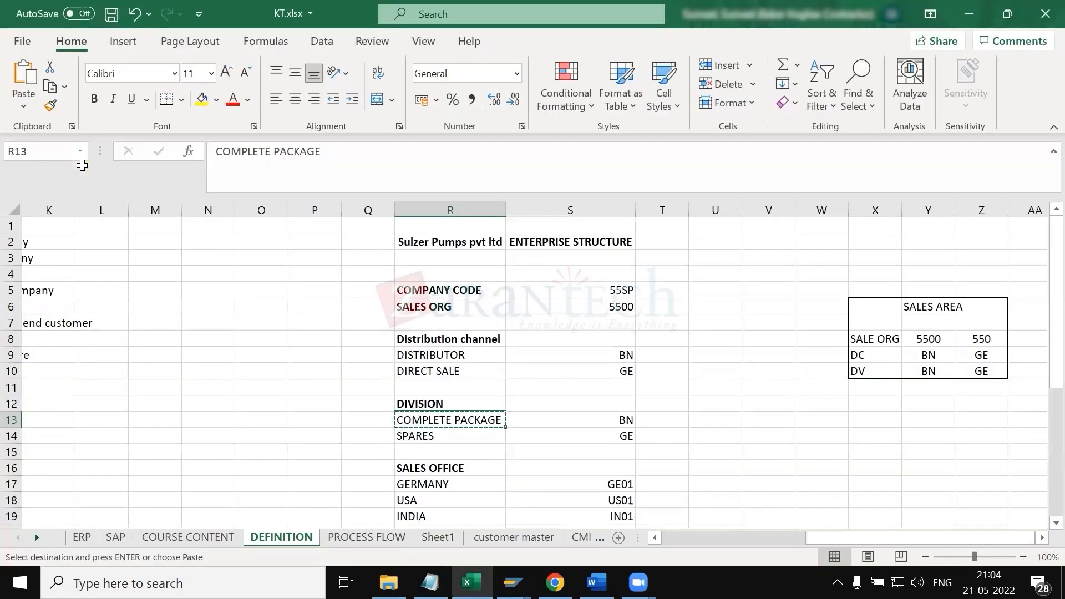
{"action": "left_click", "coordinate": [585, 440]}
{"action": "key", "text": "ctrl+c"}
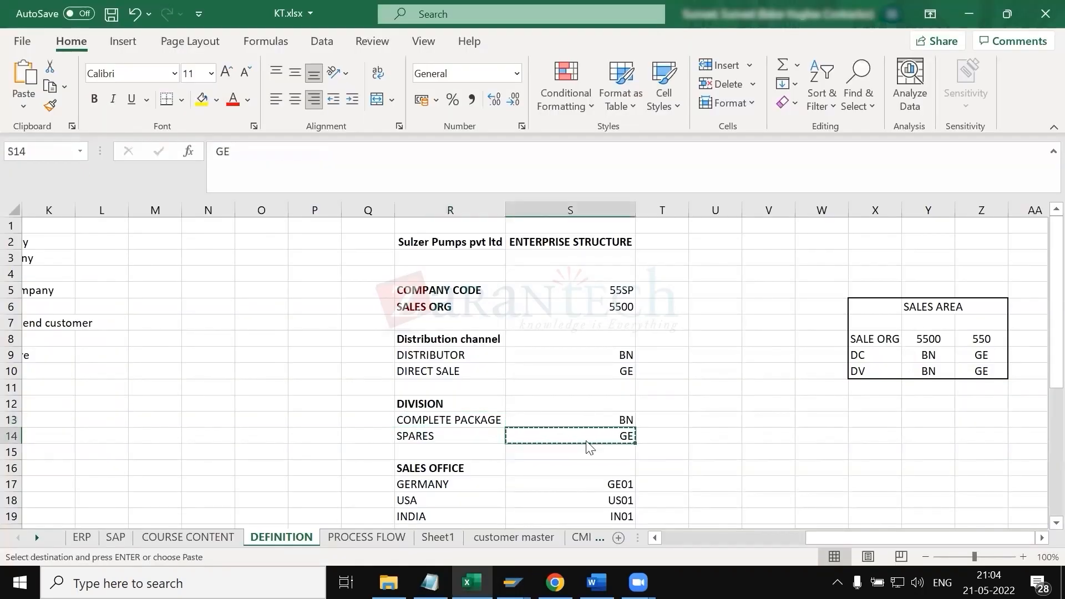
{"action": "key", "text": "alt+Tab"}
{"action": "key", "text": "ctrl+v"}
{"action": "key", "text": "Tab"}
{"action": "key", "text": "alt+Tab"}
{"action": "left_click", "coordinate": [474, 436]}
{"action": "key", "text": "ctrl+c"}
{"action": "key", "text": "alt+Tab"}
{"action": "key", "text": "ctrl+v"}
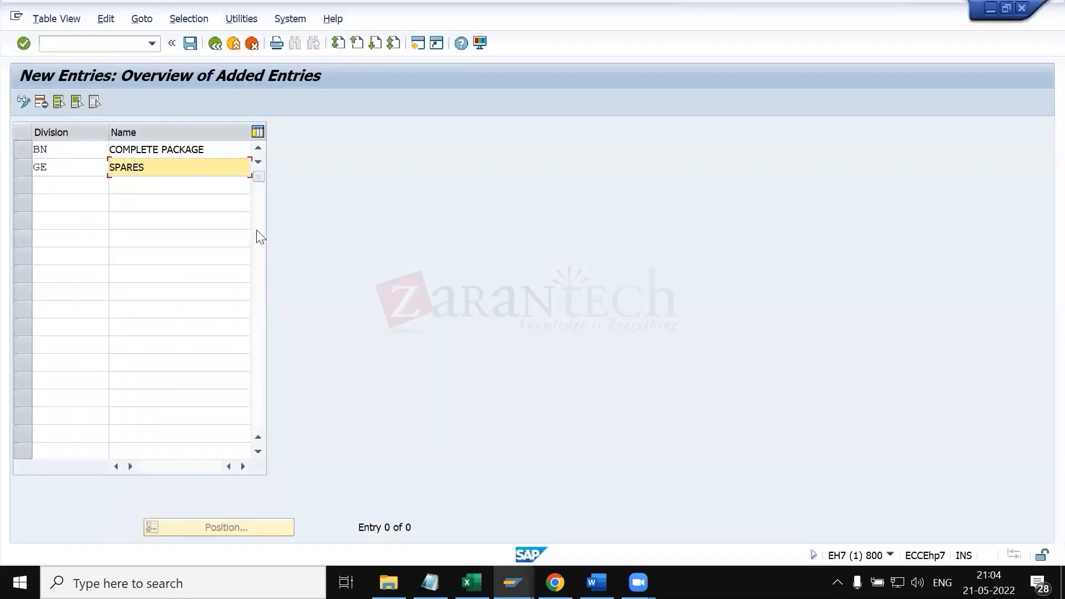
{"action": "key", "text": "Return"}
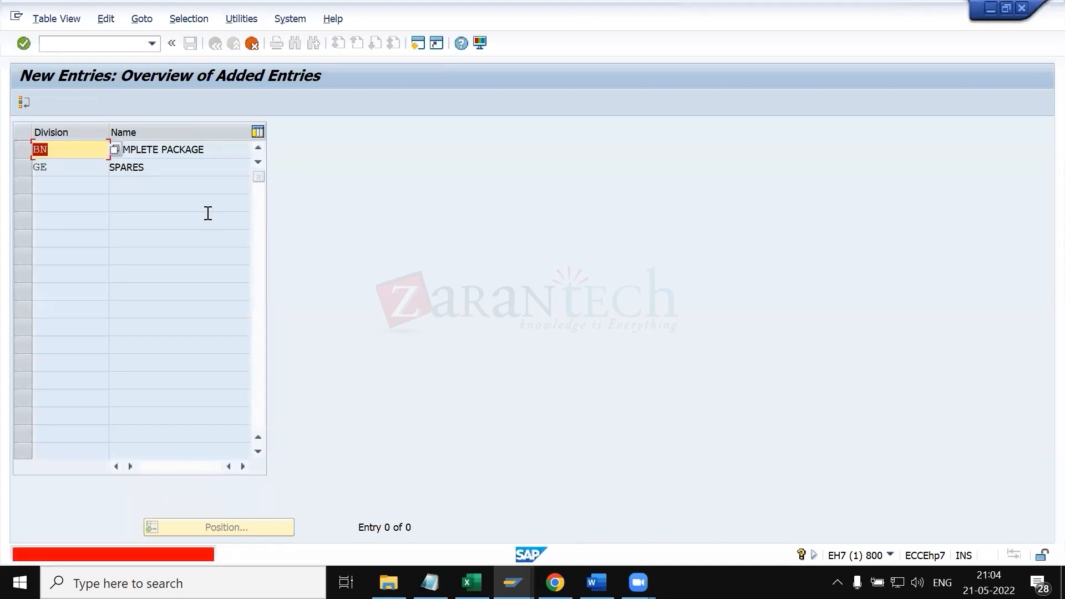
- Clear the BN code, discard the unsaved division entries and return to the divisions overview
{"action": "key", "text": "BackSpace"}
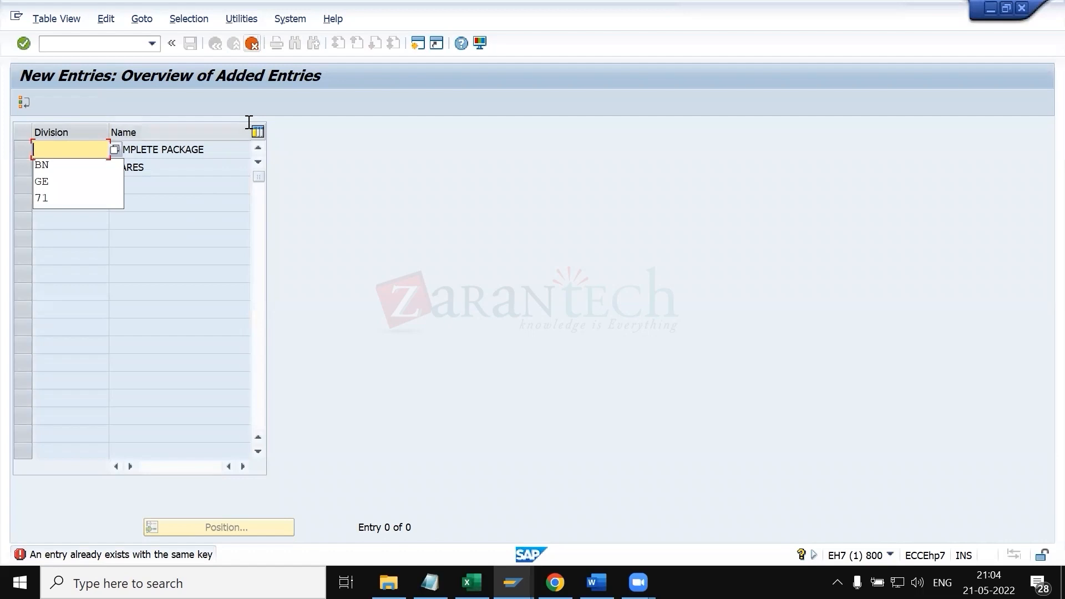
{"action": "left_click", "coordinate": [252, 44]}
{"action": "left_click", "coordinate": [294, 307]}
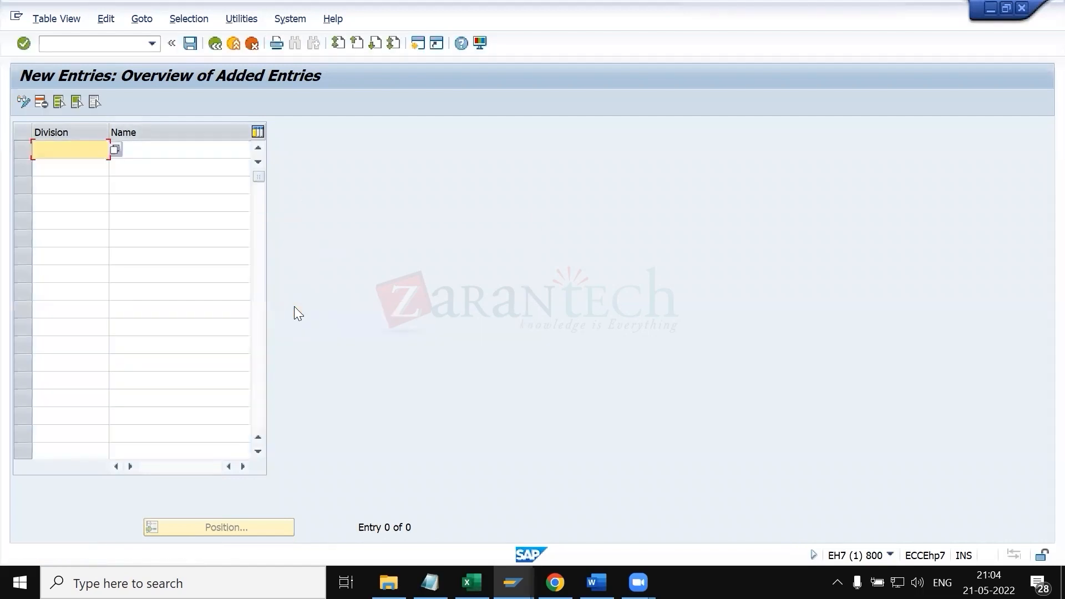
{"action": "left_click", "coordinate": [214, 47]}
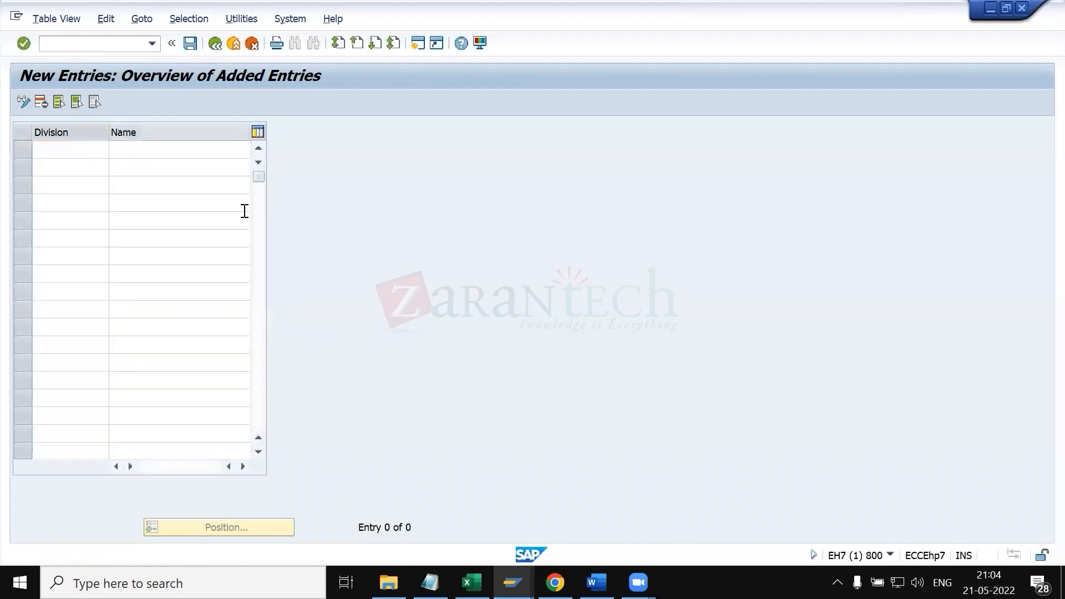
- Position the divisions overview at code BN and check the existing entry
{"action": "left_click", "coordinate": [253, 528]}
{"action": "type", "text": "bn"}
{"action": "key", "text": "Return"}
{"action": "left_click", "coordinate": [178, 187]}
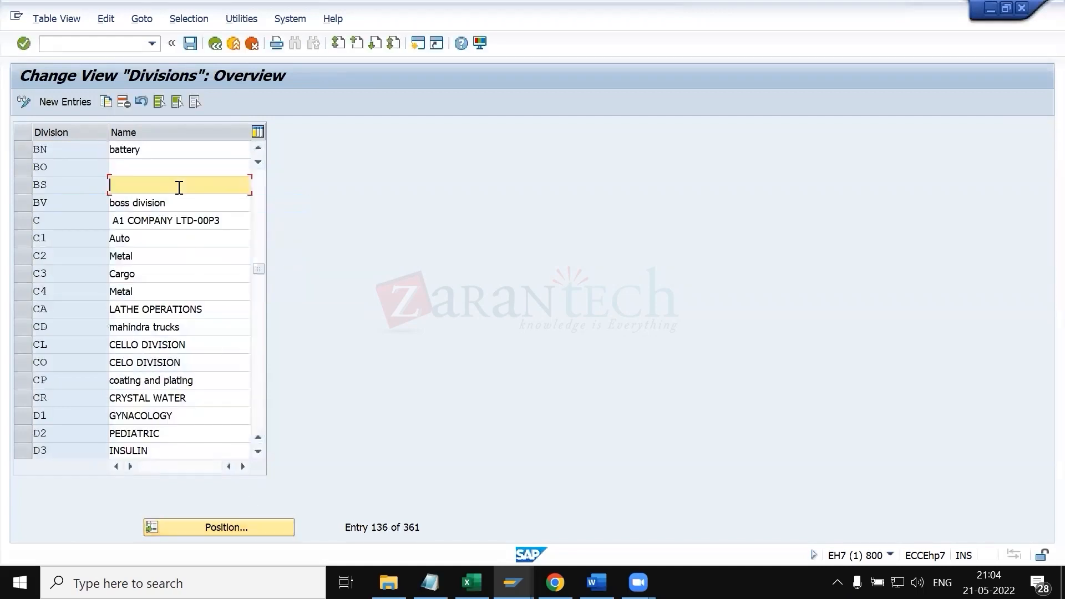
- Start new division entries and add division 1B with the name COMPLETE PACKAGE
{"action": "left_click", "coordinate": [69, 103]}
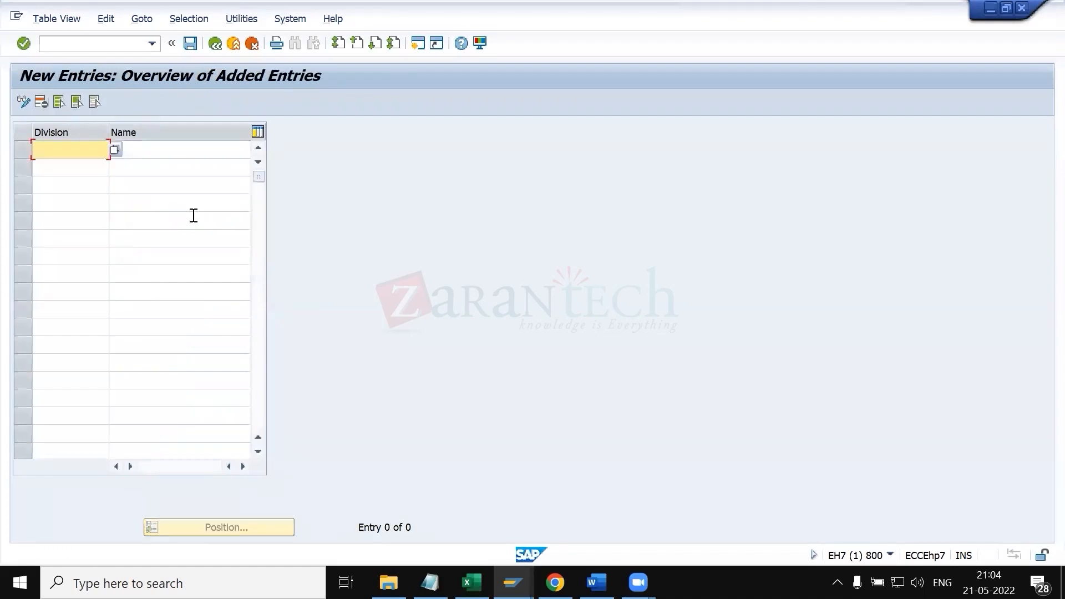
{"action": "type", "text": "lb"}
{"action": "key", "text": "Down"}
{"action": "key", "text": "Return"}
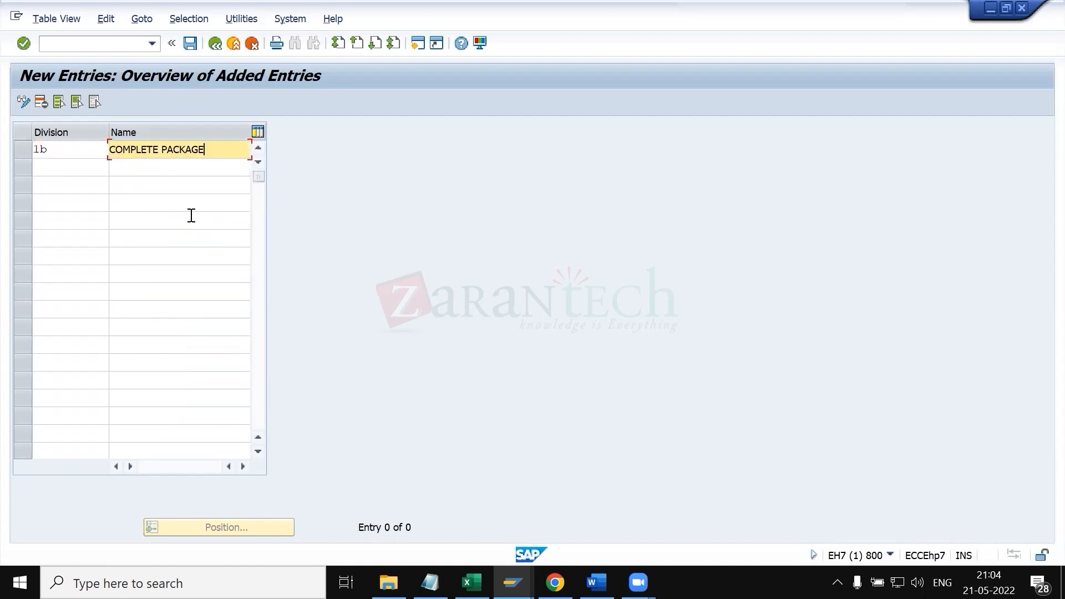
- Add division 1C with the name SPARES and save both new divisions
{"action": "left_click", "coordinate": [48, 164]}
{"action": "type", "text": "1"}
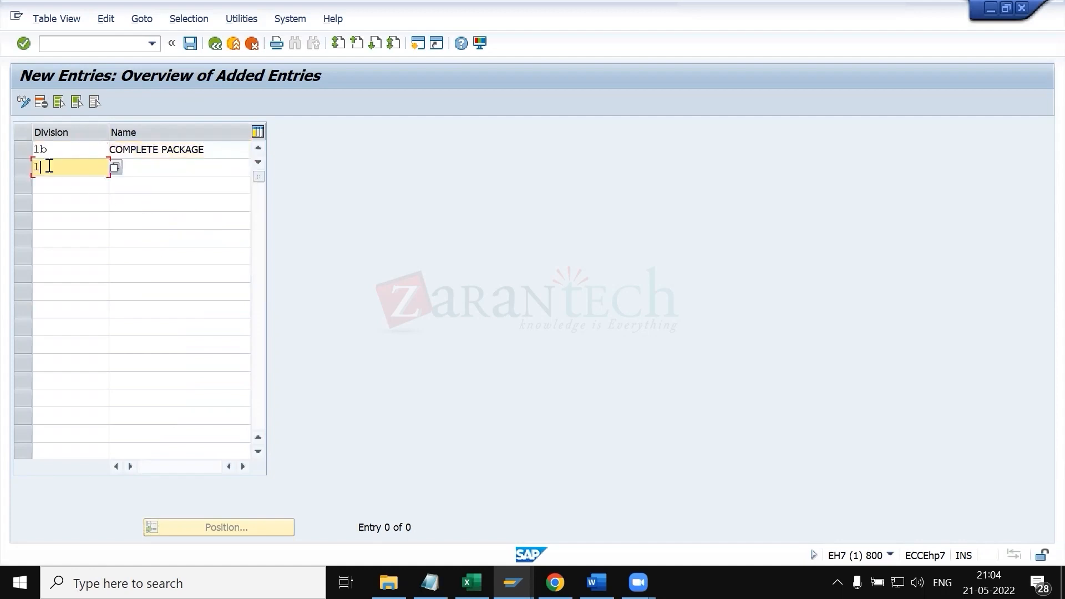
{"action": "type", "text": "c"}
{"action": "key", "text": "space"}
{"action": "key", "text": "Down"}
{"action": "key", "text": "Down"}
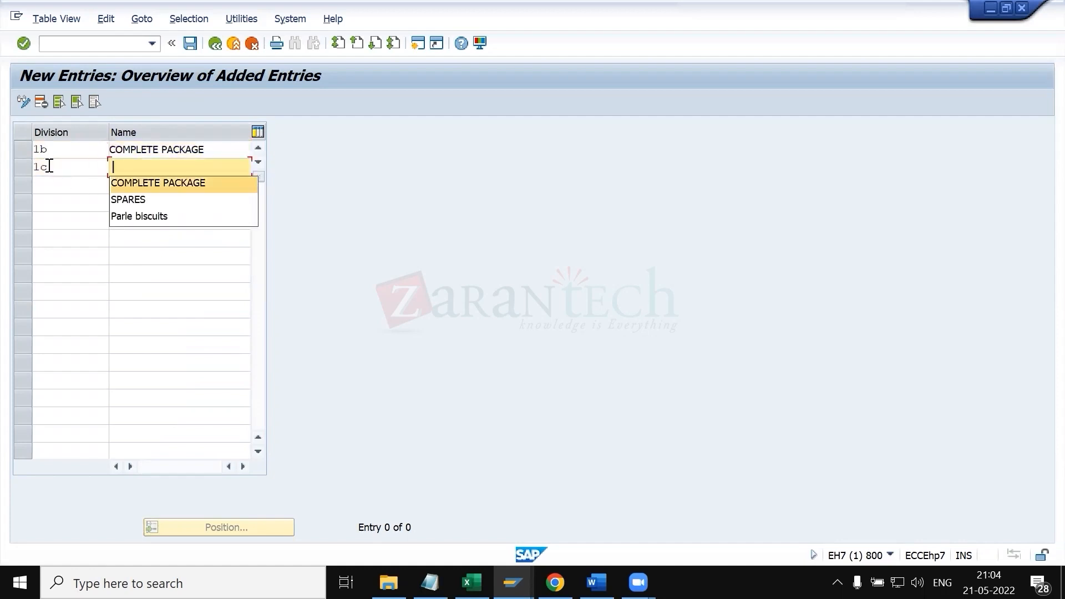
{"action": "key", "text": "Return"}
{"action": "key", "text": "Return"}
{"action": "left_click", "coordinate": [190, 44]}
{"action": "key", "text": "Return"}
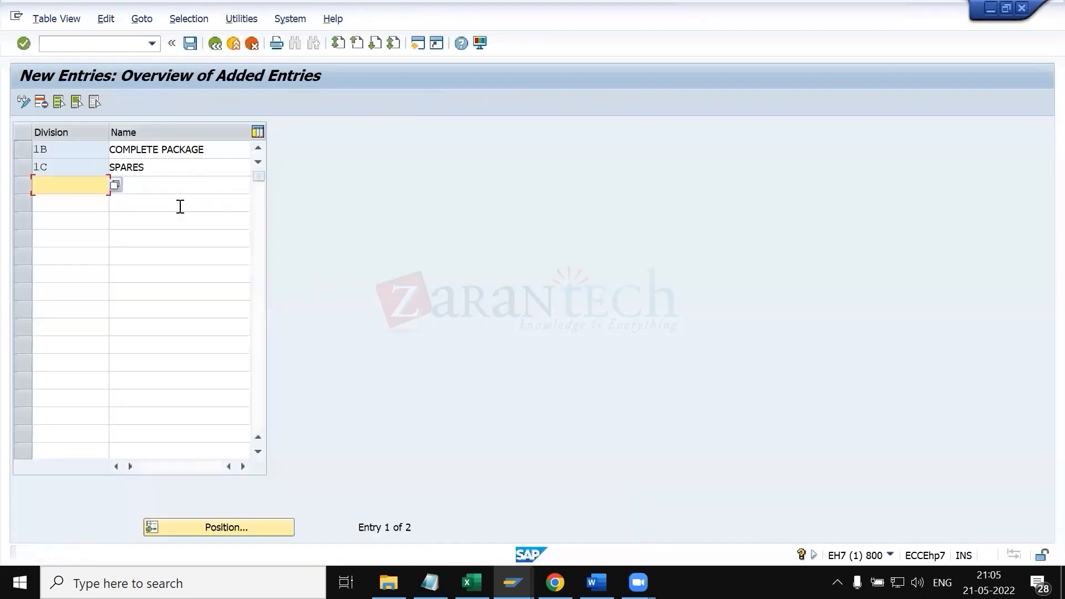
- Switch to the KT.xlsx workbook in Excel and set the DISTRIBUTOR code to 1B and the DIRECT SALE code to 1C
{"action": "key", "text": "alt+Tab"}
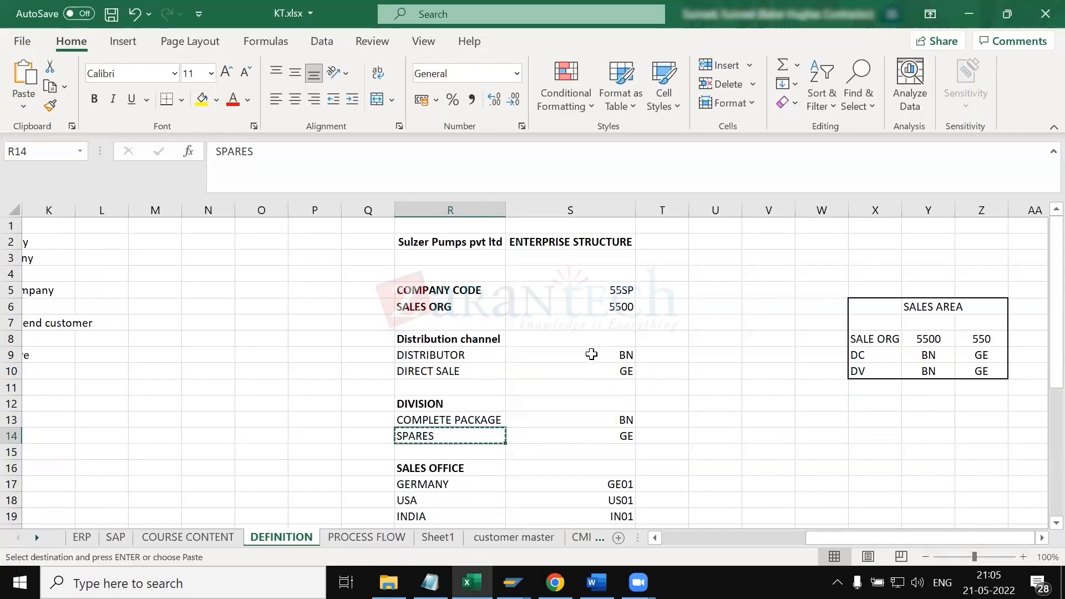
{"action": "left_click", "coordinate": [591, 353]}
{"action": "type", "text": "1B"}
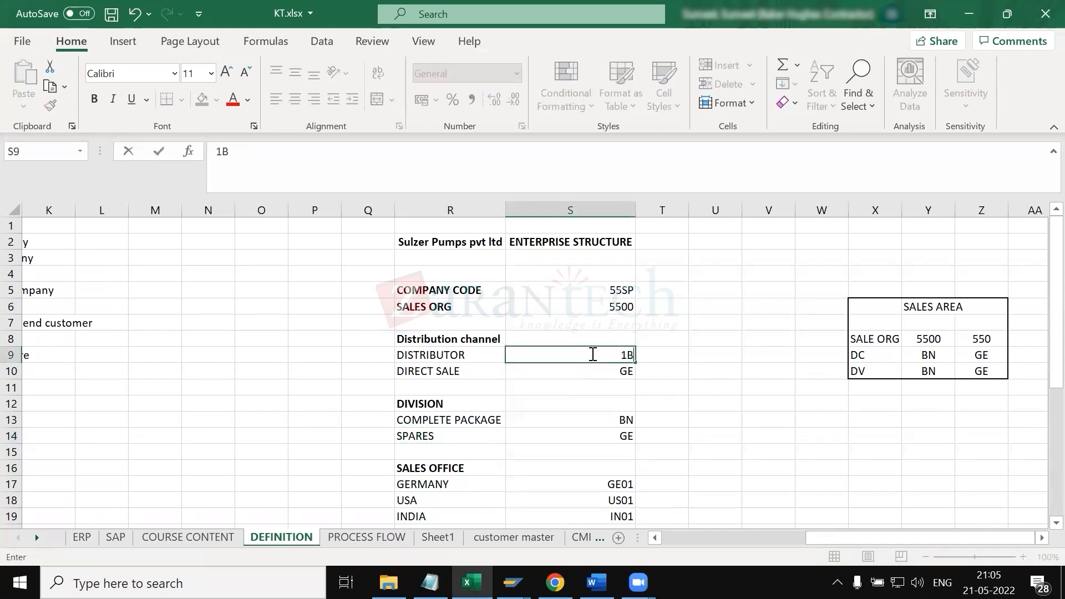
{"action": "key", "text": "Return"}
{"action": "type", "text": "1C"}
{"action": "key", "text": "Tab"}
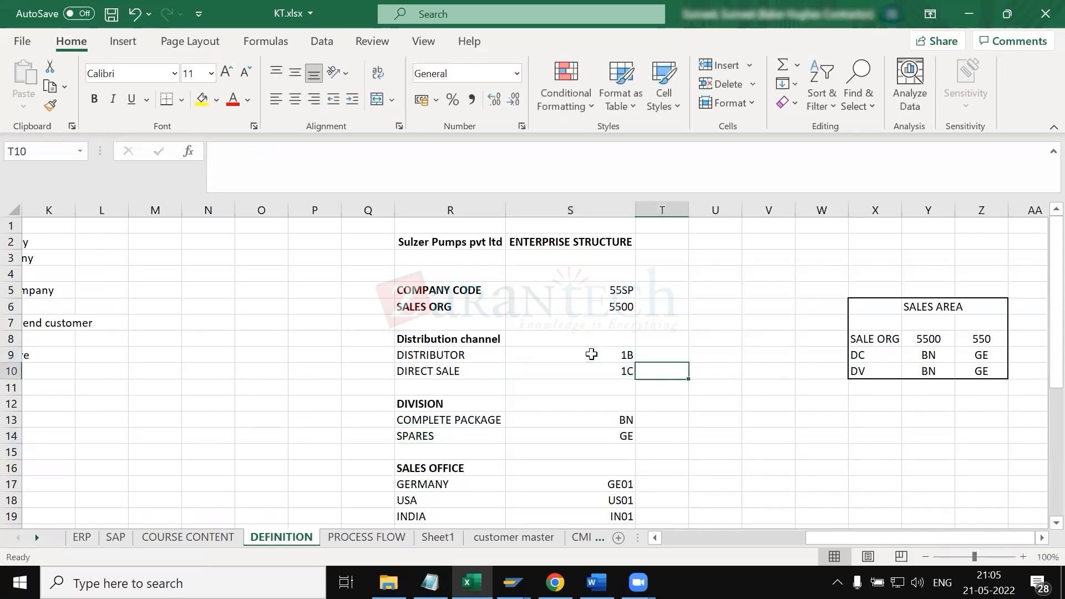
- Switch back to SAP, leave the division activity and open Maintain sales office under Sales and Distribution
{"action": "key", "text": "alt+Tab"}
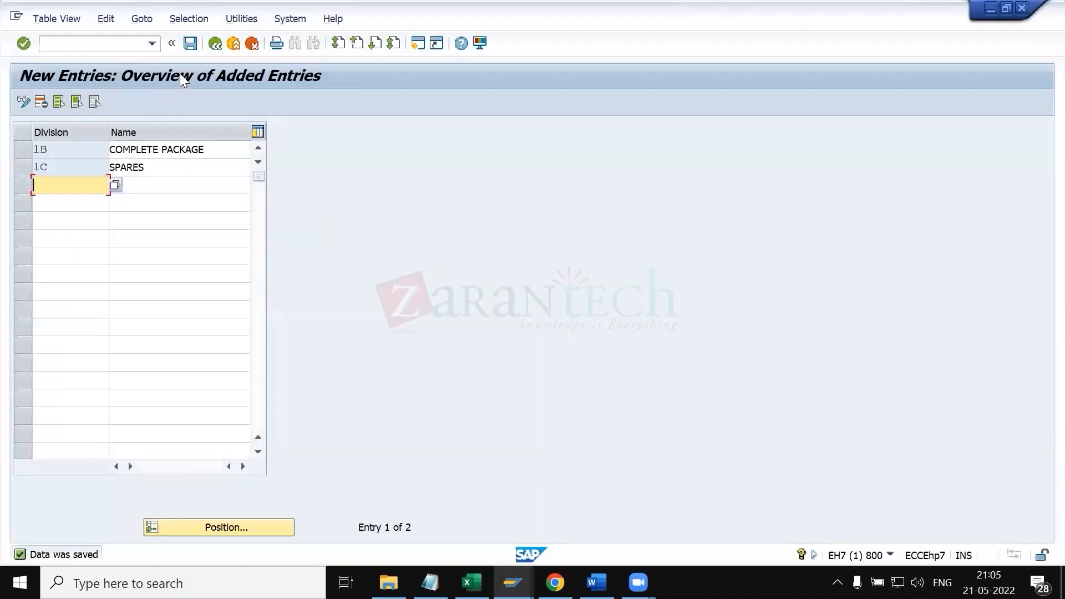
{"action": "left_click", "coordinate": [212, 42]}
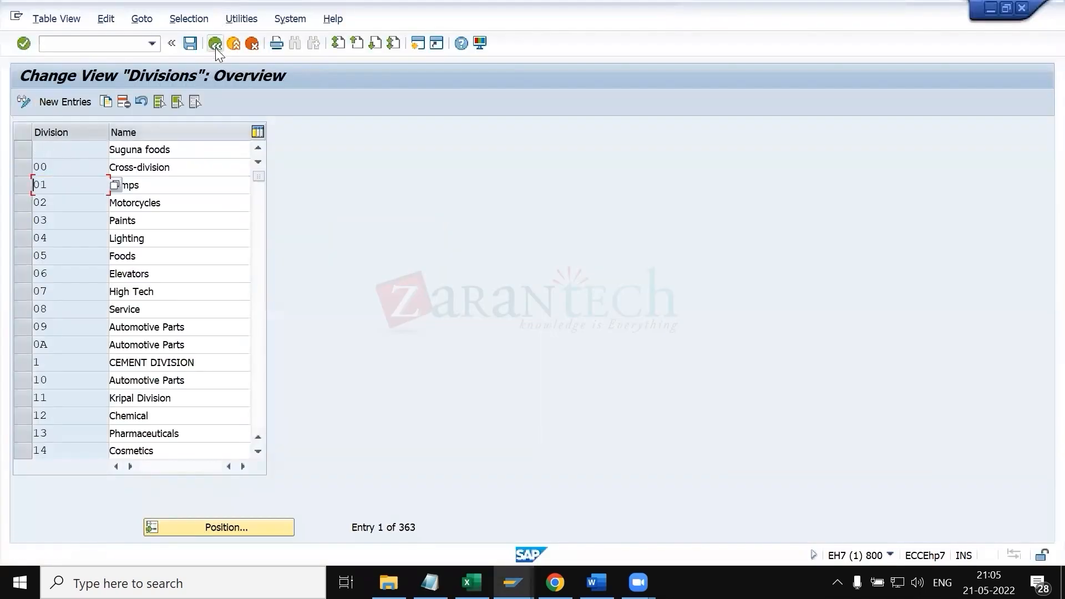
{"action": "left_click", "coordinate": [216, 44]}
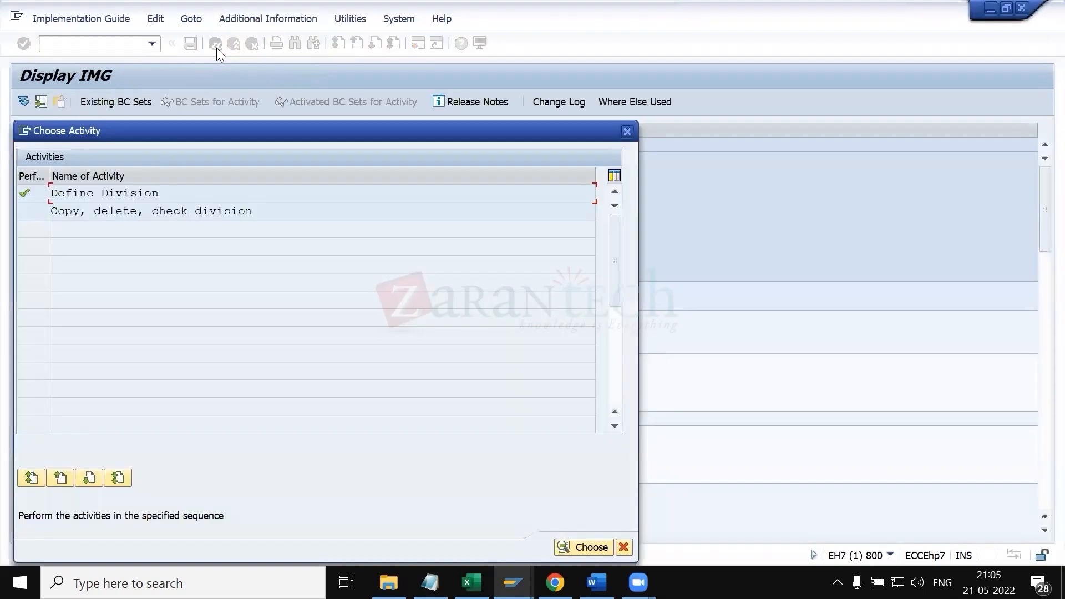
{"action": "left_click", "coordinate": [622, 132]}
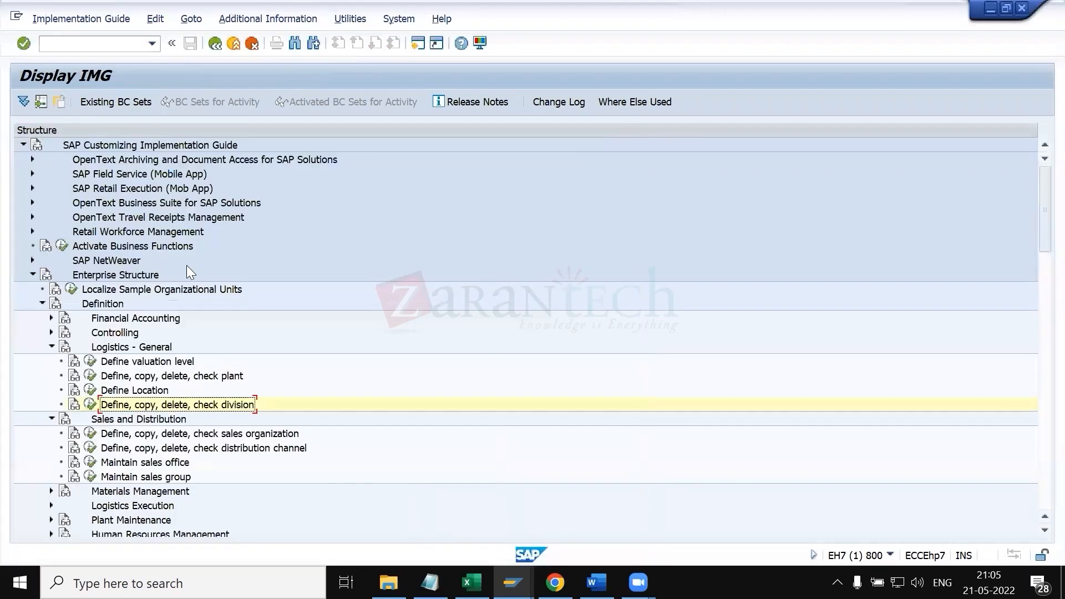
{"action": "scroll", "coordinate": [84, 418], "scroll_direction": "down", "scroll_amount": 2}
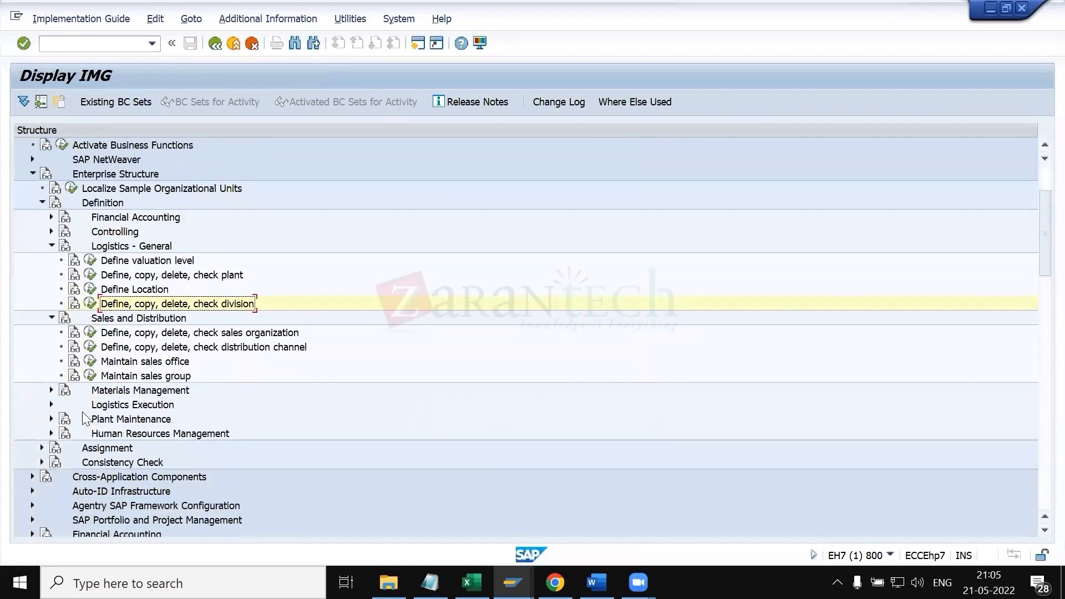
{"action": "left_click", "coordinate": [90, 362]}
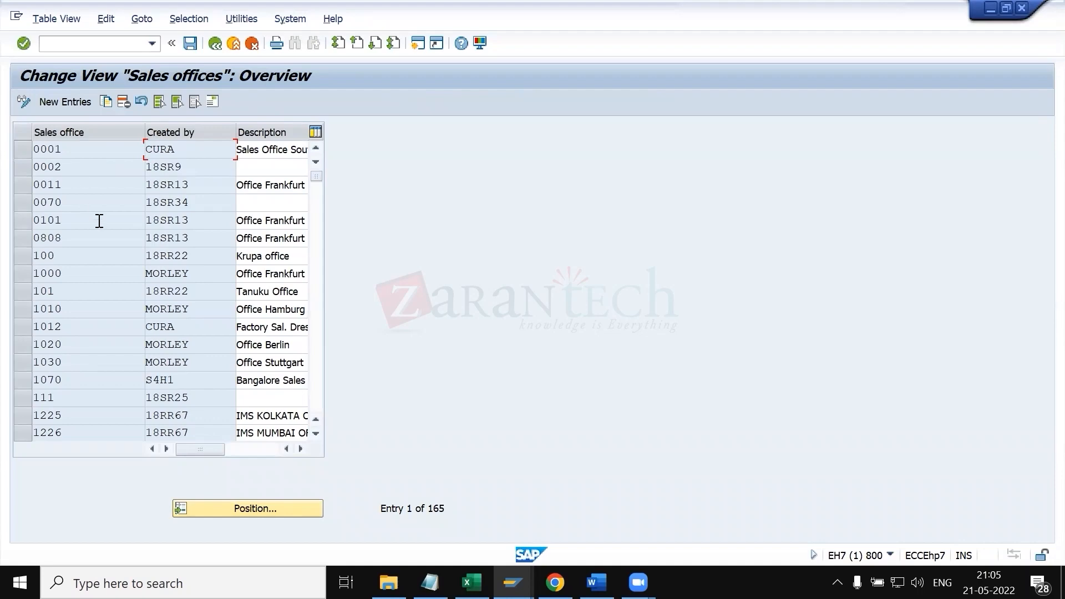
- Check the planned sales office codes in the Excel workbook and position the SAP sales offices overview at GGGG
{"action": "key", "text": "alt+Tab"}
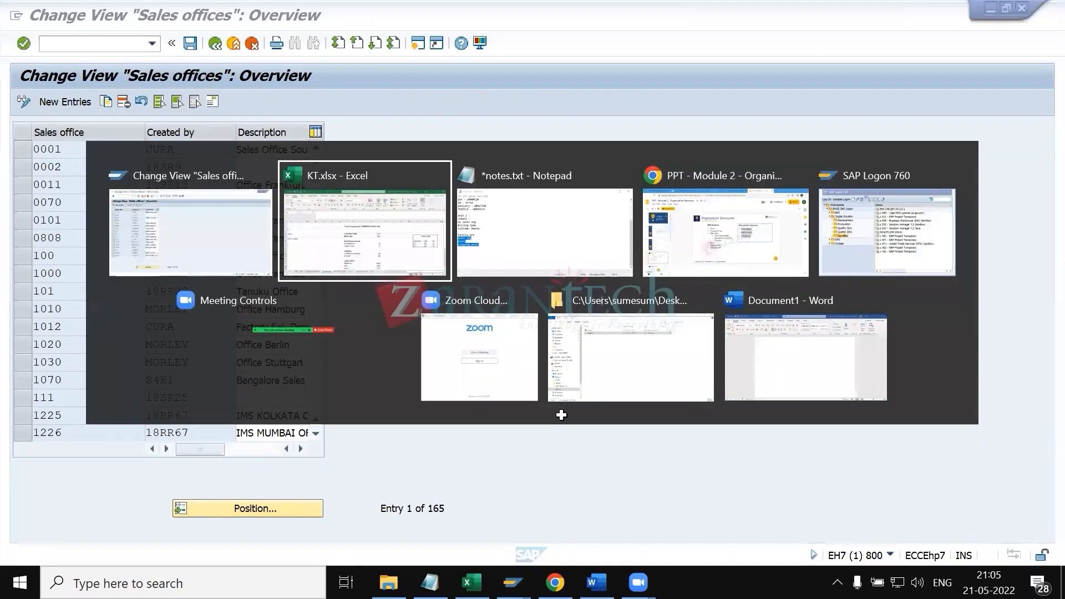
{"action": "scroll", "coordinate": [582, 437], "scroll_direction": "down", "scroll_amount": 1}
{"action": "scroll", "coordinate": [476, 442], "scroll_direction": "up", "scroll_amount": 1}
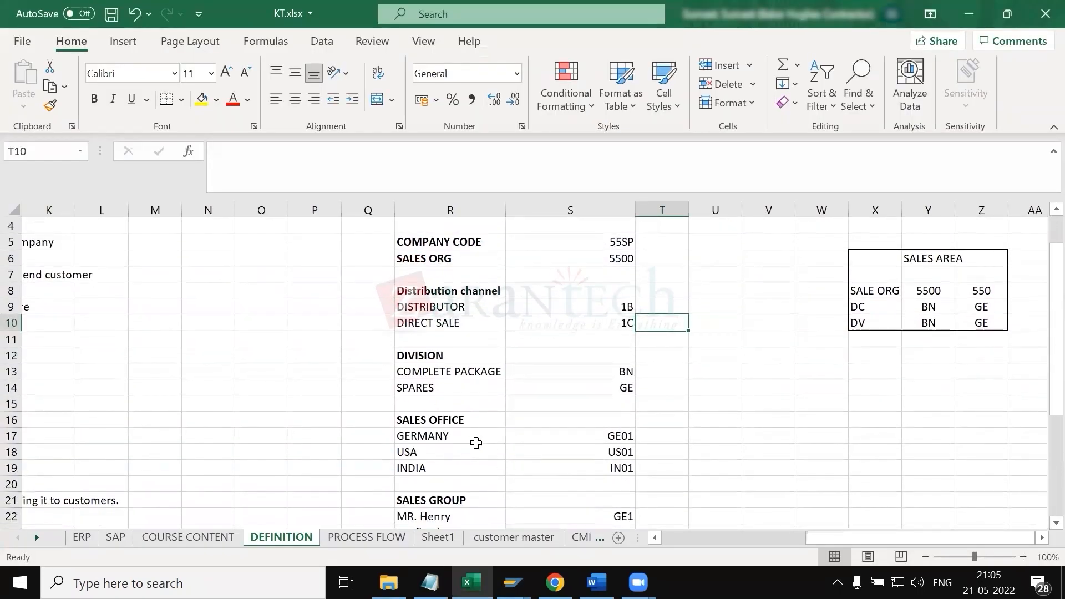
{"action": "left_click_drag", "start_coordinate": [460, 436], "coordinate": [585, 468]}
{"action": "key", "text": "alt+Tab"}
{"action": "key", "text": "alt+Tab"}
{"action": "key", "text": "alt+Tab"}
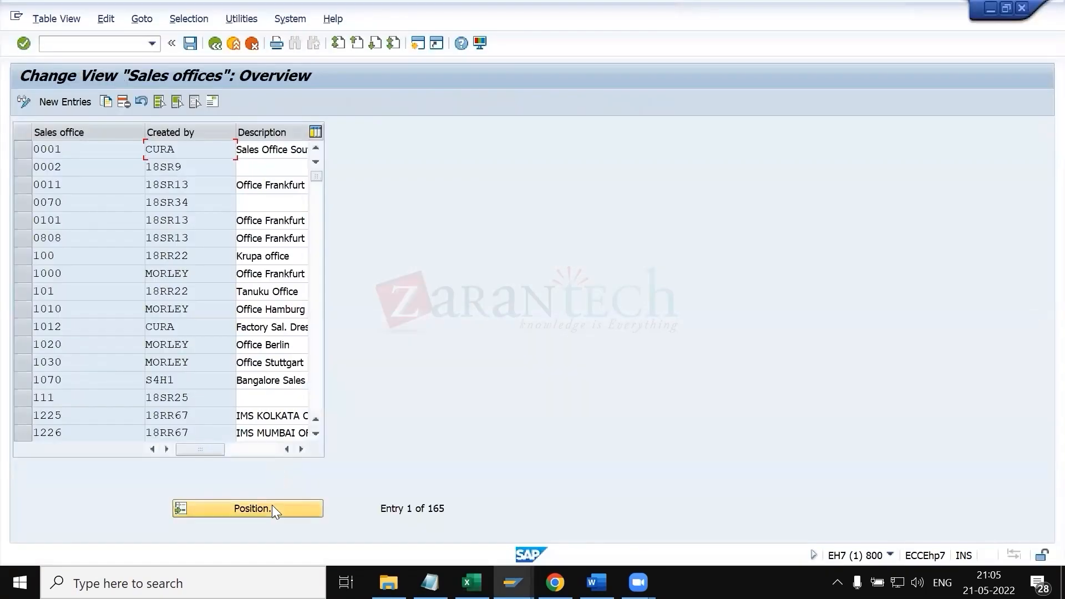
{"action": "left_click", "coordinate": [272, 505]}
{"action": "type", "text": "GGGG"}
{"action": "key", "text": "Return"}
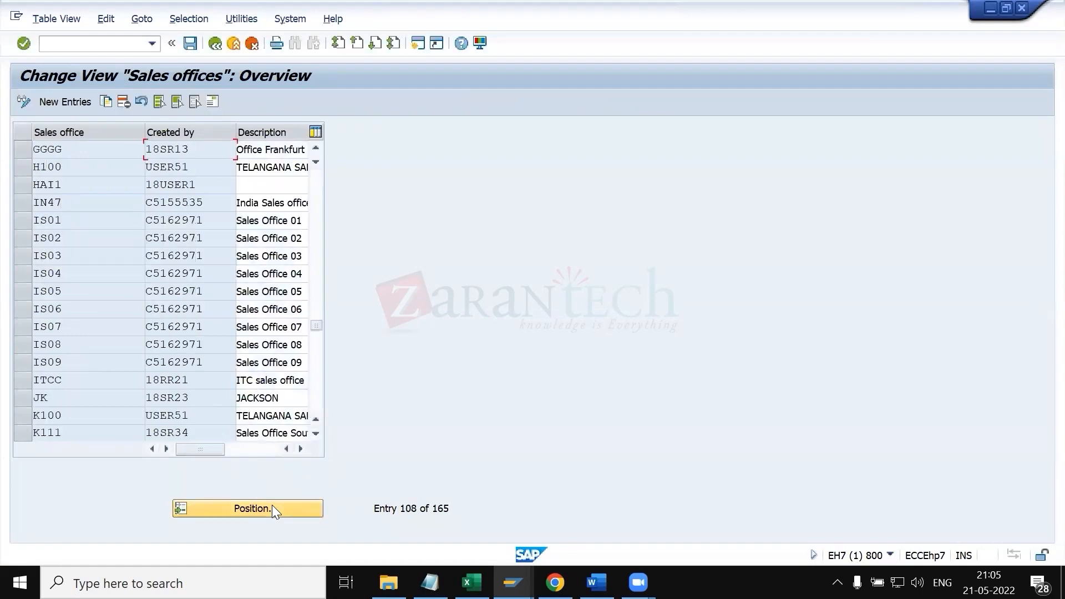
- Start new sales office entries and add GE01 with the description GERMANY copied from the Excel workbook, opening its address
{"action": "left_click", "coordinate": [69, 101]}
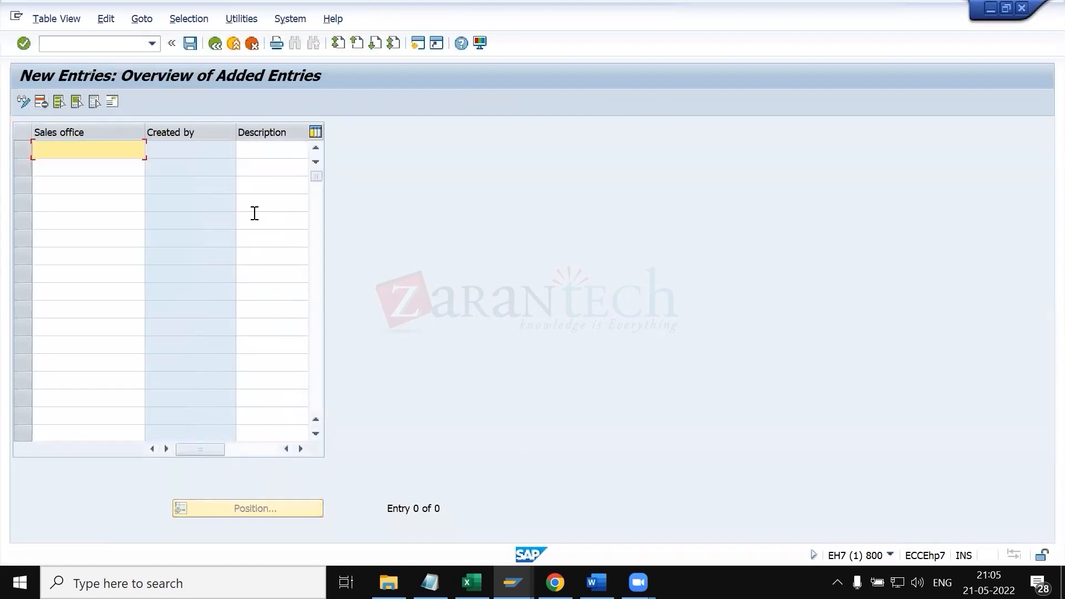
{"action": "type", "text": "GE01"}
{"action": "key", "text": "Return"}
{"action": "key", "text": "alt+Tab"}
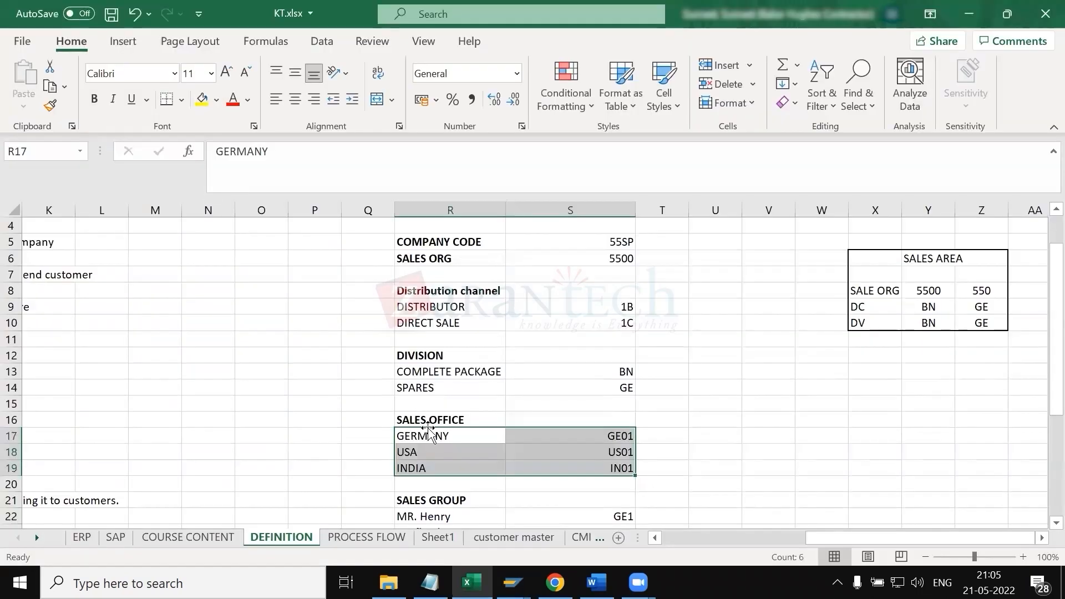
{"action": "left_click", "coordinate": [430, 434]}
{"action": "key", "text": "ctrl+c"}
{"action": "key", "text": "alt+Tab"}
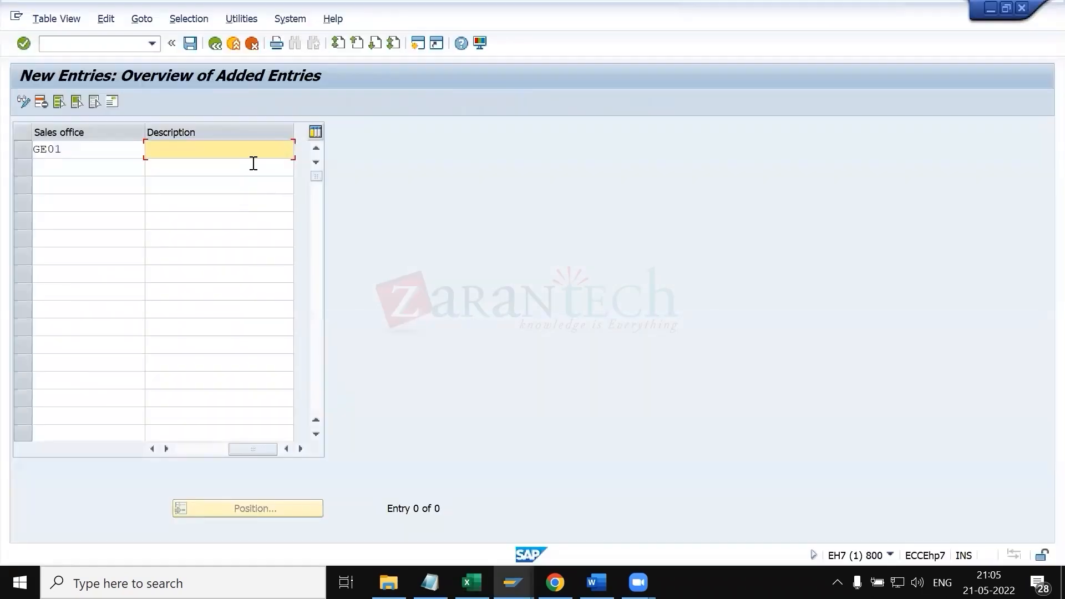
{"action": "type", "text": "SALES OFFICE"}
{"action": "key", "text": "ctrl+a"}
{"action": "key", "text": "ctrl+v"}
{"action": "key", "text": "Return"}
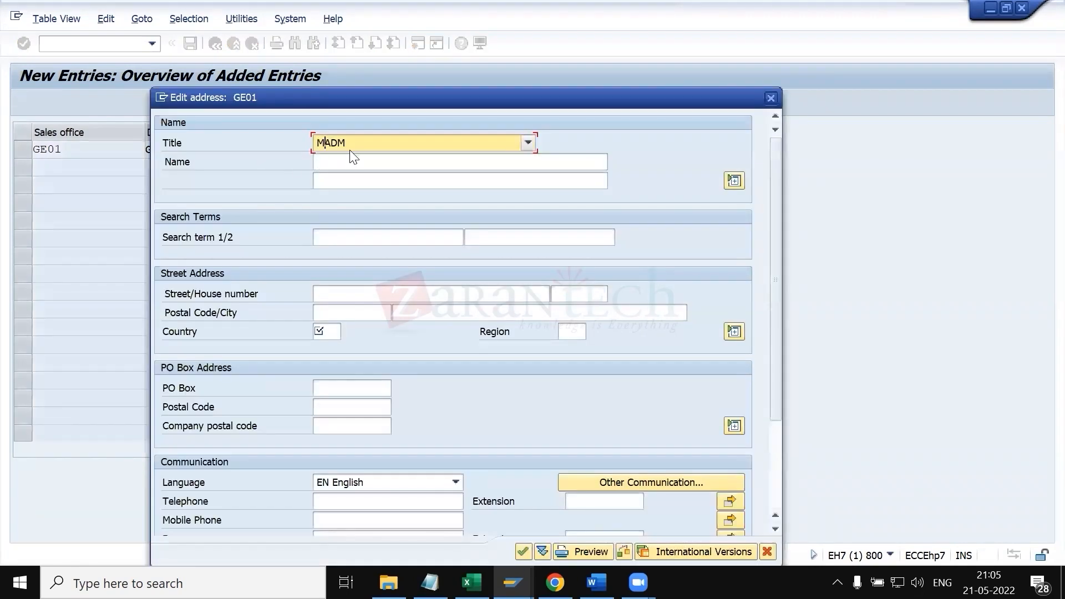
- Set the GE01 address title to Mr. and enter the name lines Sulzer pumps Pvt Ltd and Sulzer GERMANY
{"action": "type", "text": "Mr"}
{"action": "key", "text": "Tab"}
{"action": "key", "text": "Down"}
{"action": "key", "text": "Return"}
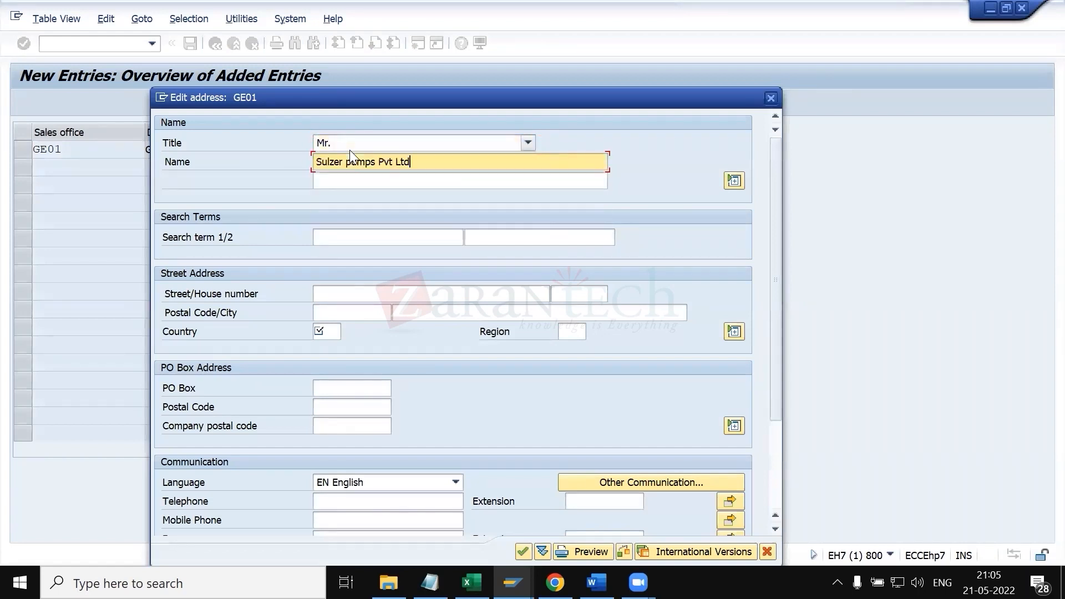
{"action": "key", "text": "Tab"}
{"action": "key", "text": "Down"}
{"action": "key", "text": "Return"}
{"action": "type", "text": "GERMAN"}
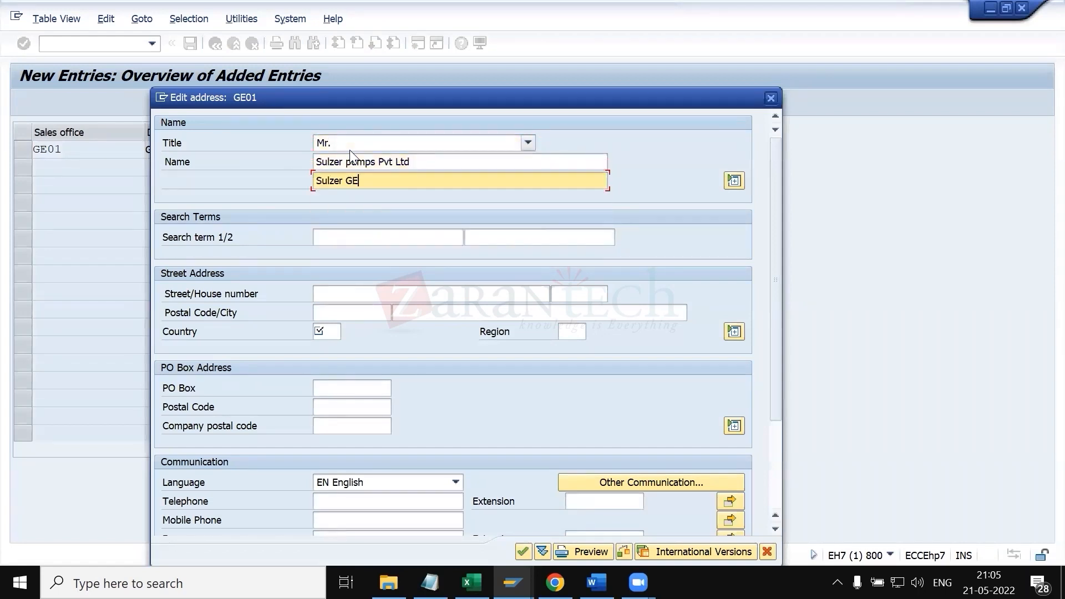
- Enter Sulzer GERMANY as the first search term of the GE01 address
{"action": "left_click", "coordinate": [381, 237]}
{"action": "key", "text": "Down"}
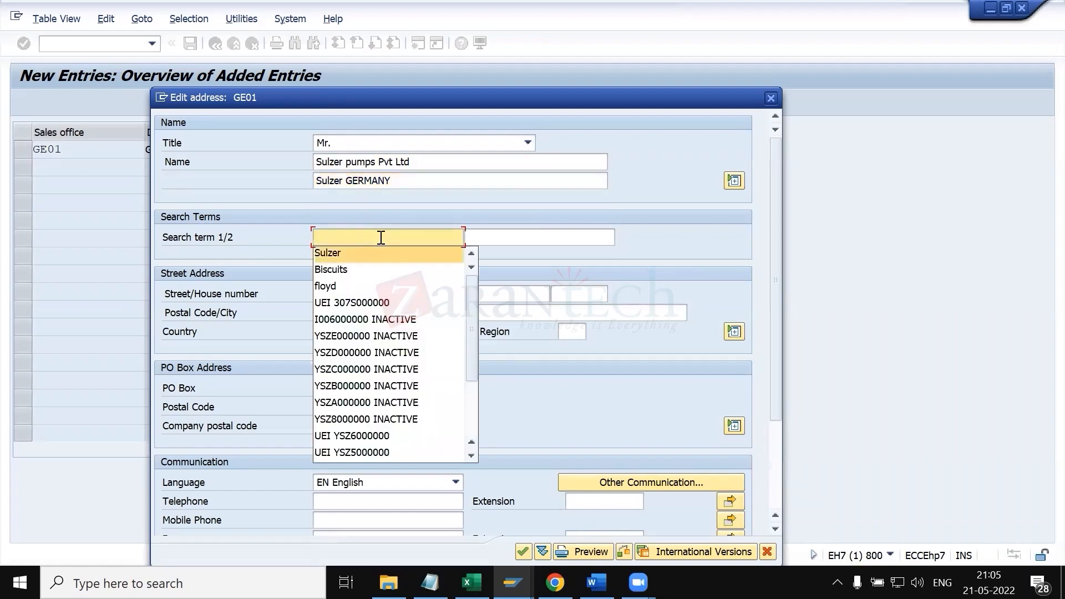
{"action": "key", "text": "Return"}
{"action": "type", "text": "GERMANY"}
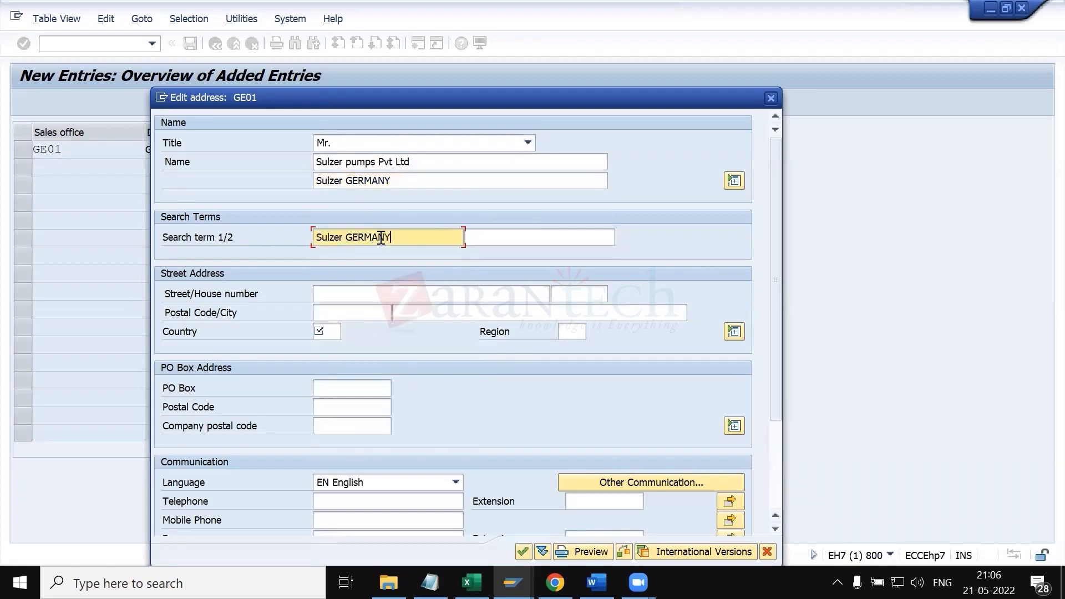
- Fill in the street name and house number in the GE01 address
{"action": "left_click", "coordinate": [371, 293]}
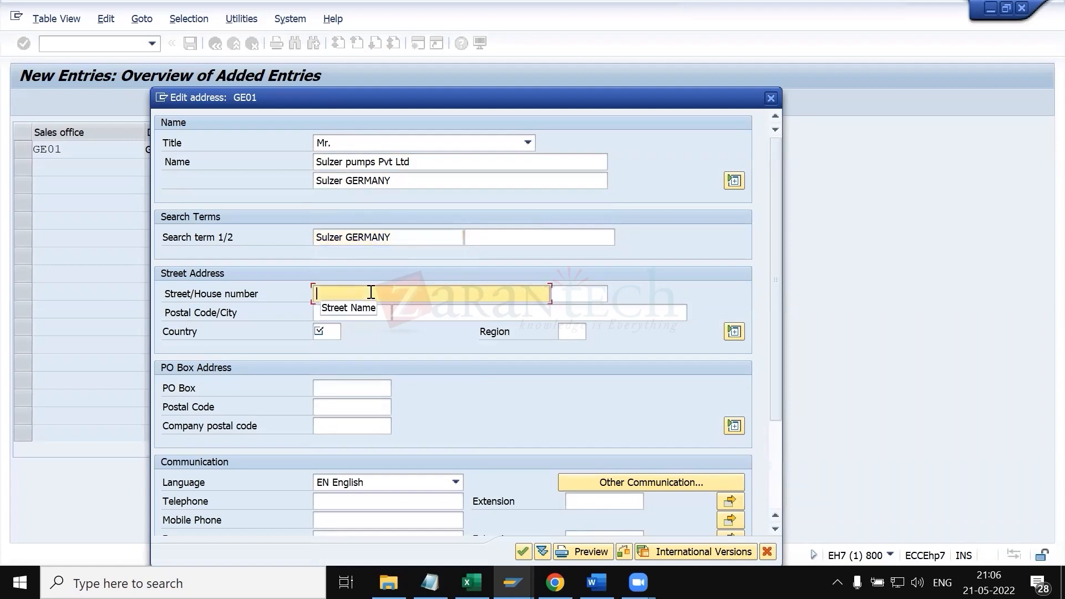
{"action": "type", "text": "123  ST"}
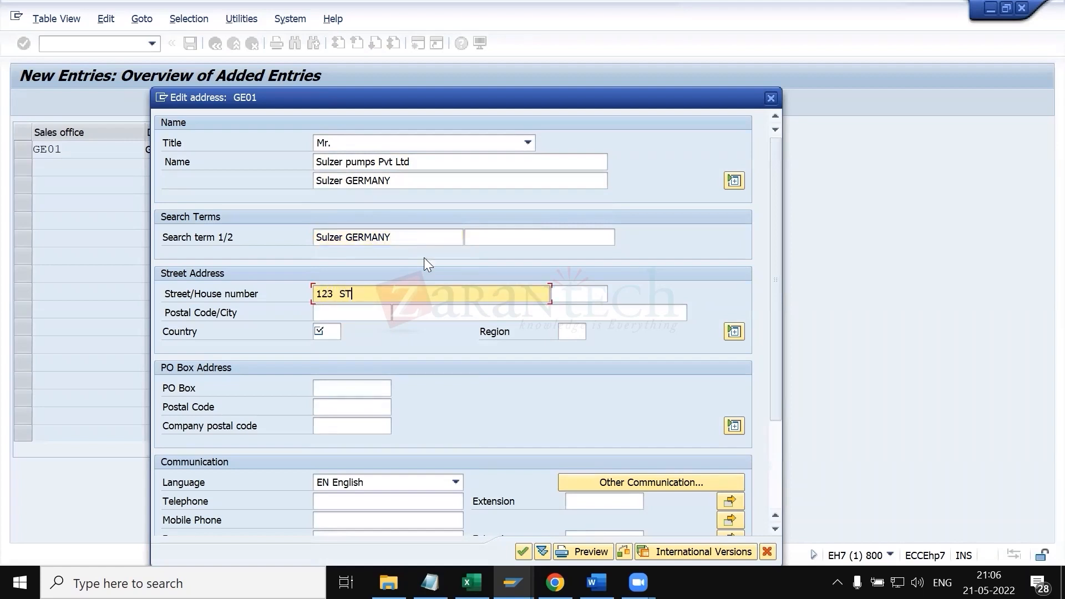
{"action": "key", "text": "BackSpace"}
{"action": "type", "text": "t"}
{"action": "type", "text": "r"}
{"action": "key", "text": "BackSpace"}
{"action": "type", "text": "reet"}
{"action": "key", "text": "Tab"}
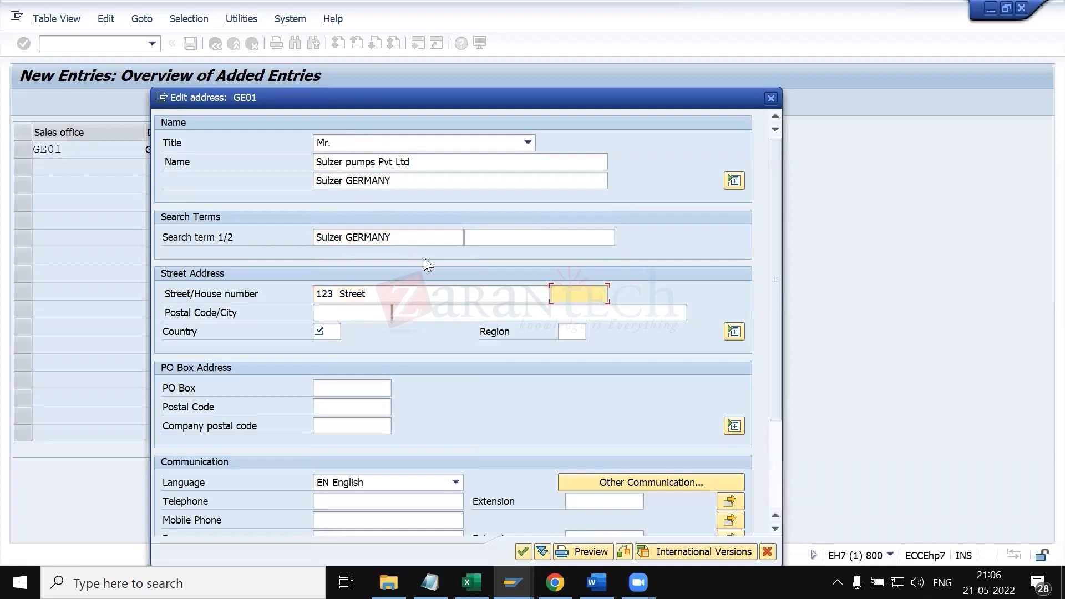
{"action": "type", "text": "17"}
{"action": "key", "text": "Tab"}
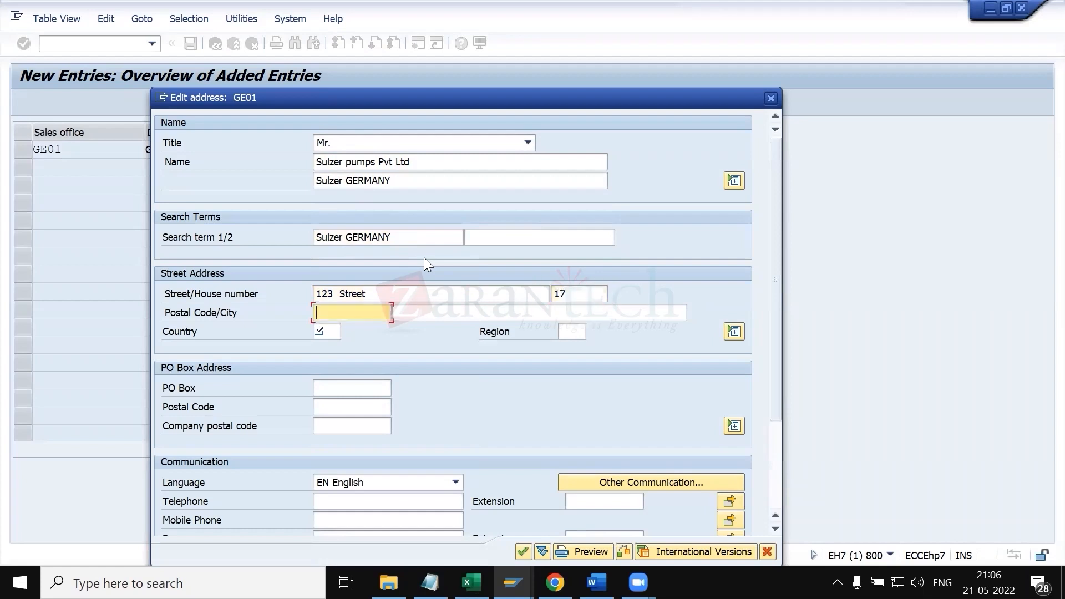
- Fill in the postal code and city in the GE01 address
{"action": "type", "text": "12"}
{"action": "key", "text": "Up"}
{"action": "key", "text": "Return"}
{"action": "key", "text": "Tab"}
{"action": "key", "text": "space"}
{"action": "key", "text": "Down"}
{"action": "key", "text": "Return"}
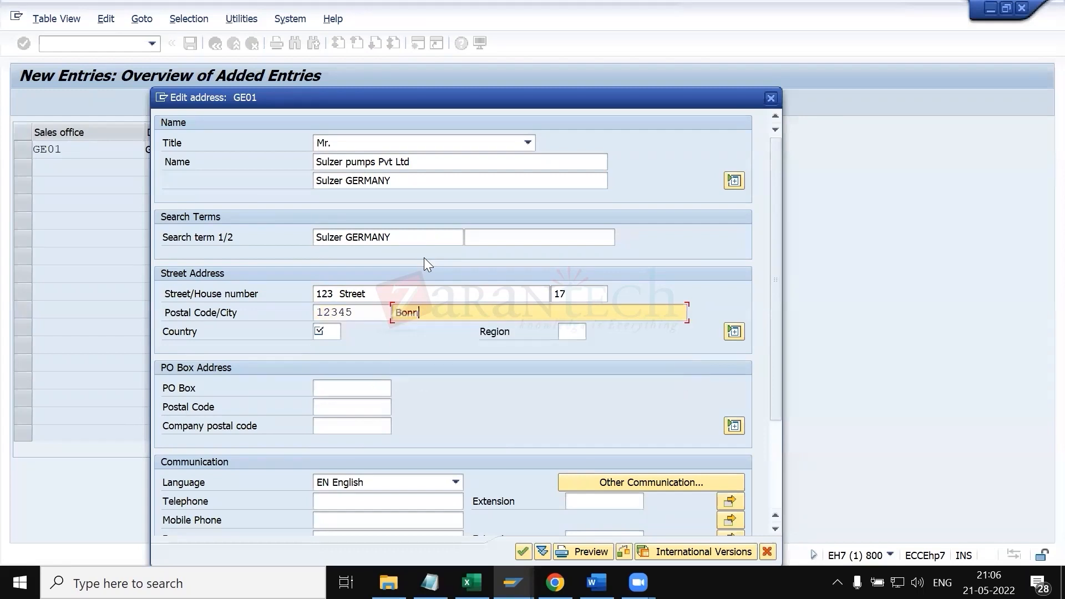
- Set the GE01 address country to DE and the region to Bremen (04), and accept the address
{"action": "key", "text": "Tab"}
{"action": "key", "text": "space"}
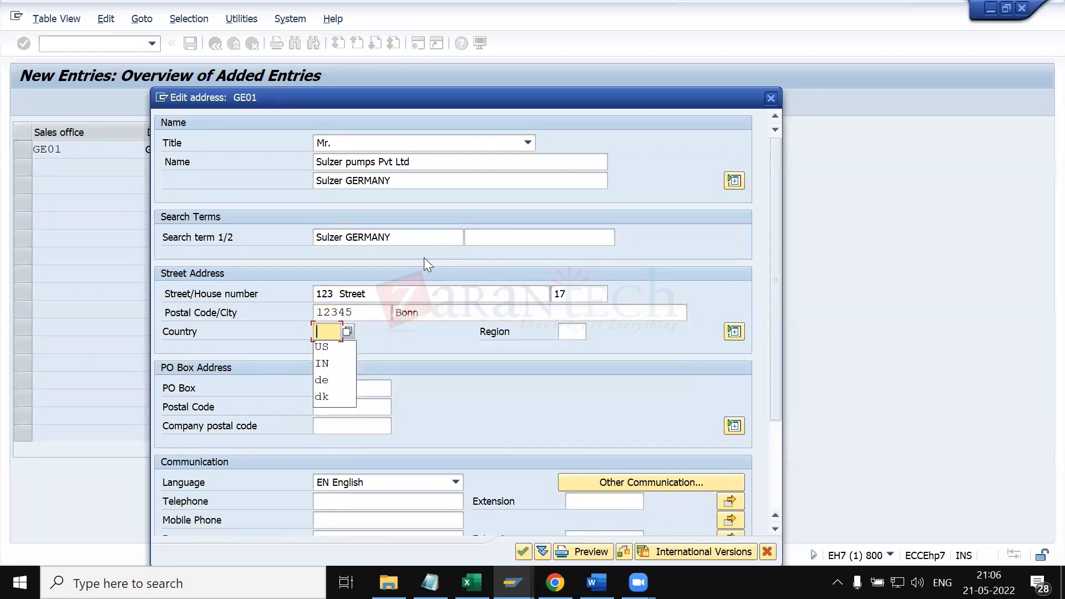
{"action": "type", "text": "de"}
{"action": "key", "text": "Tab"}
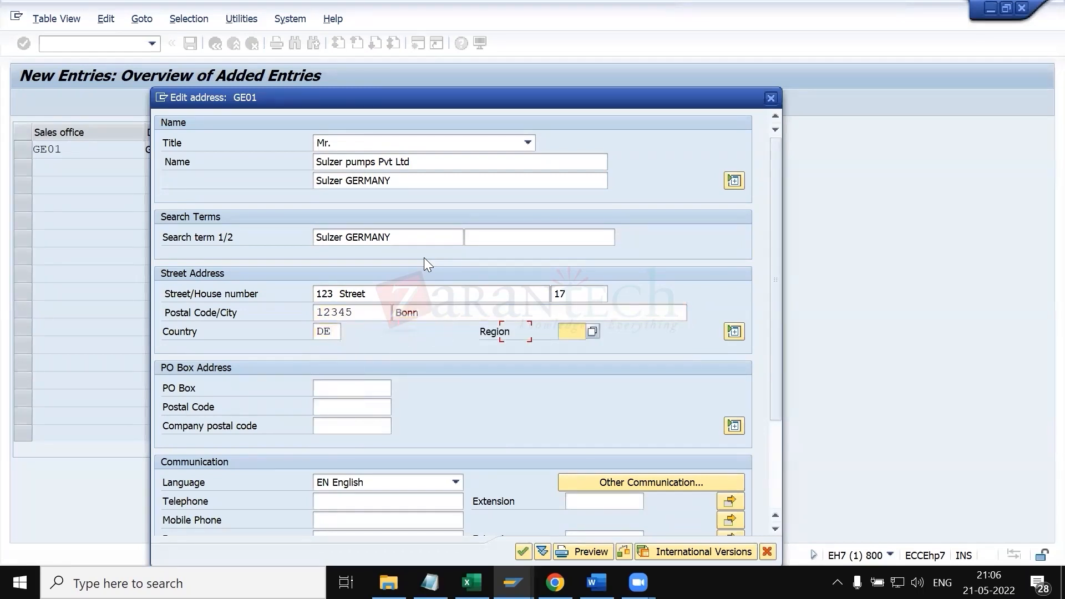
{"action": "key", "text": "F4"}
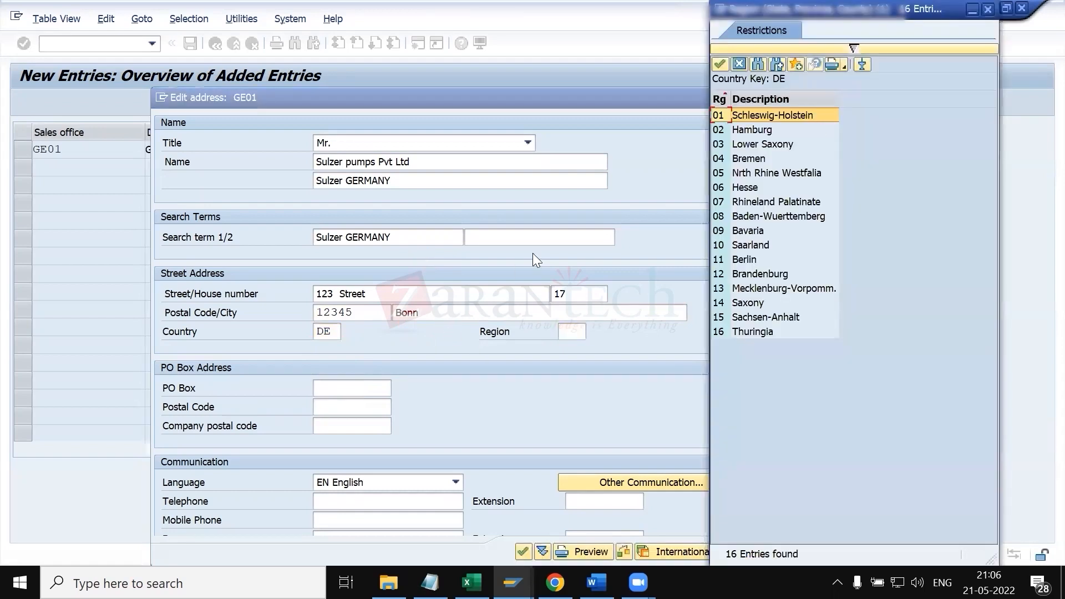
{"action": "left_click", "coordinate": [753, 158]}
{"action": "key", "text": "Return"}
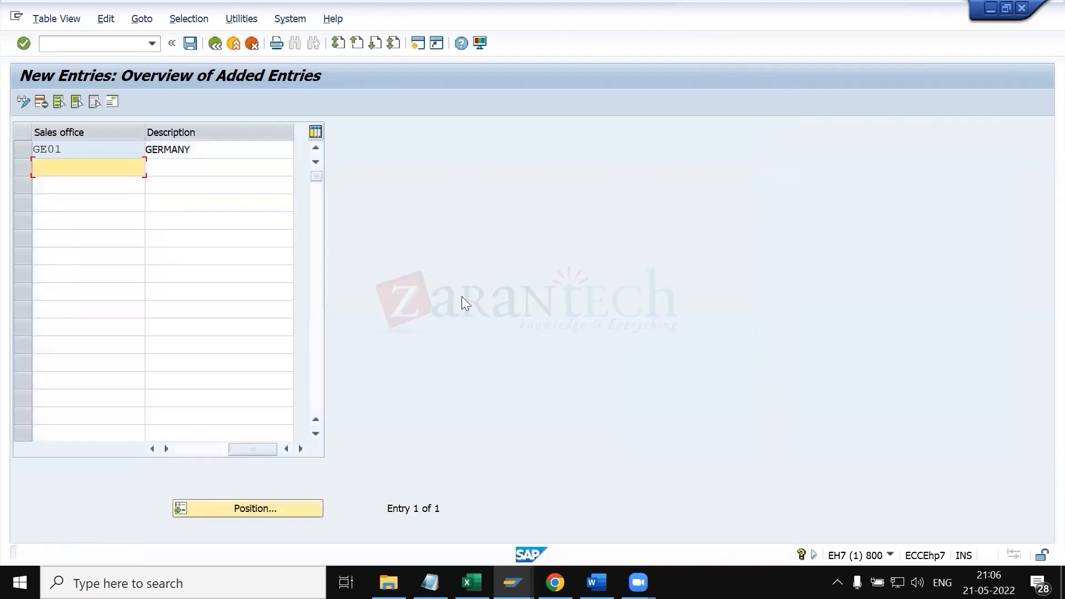
- Take the USA office code from the Excel workbook and add sales office US01 with the description sulzer pumps USA off
{"action": "key", "text": "alt+Tab"}
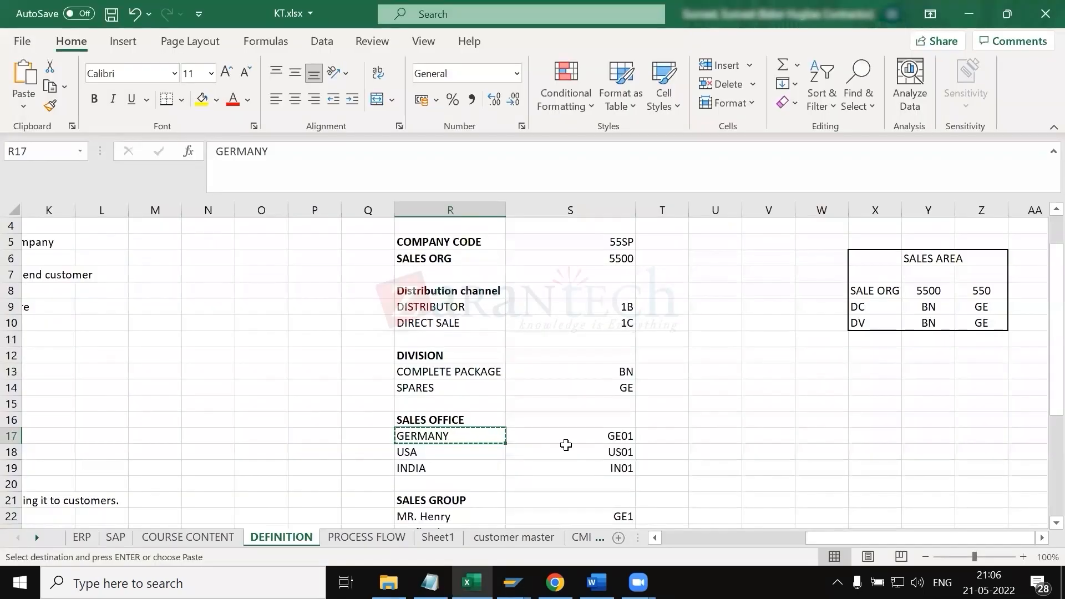
{"action": "left_click", "coordinate": [566, 446]}
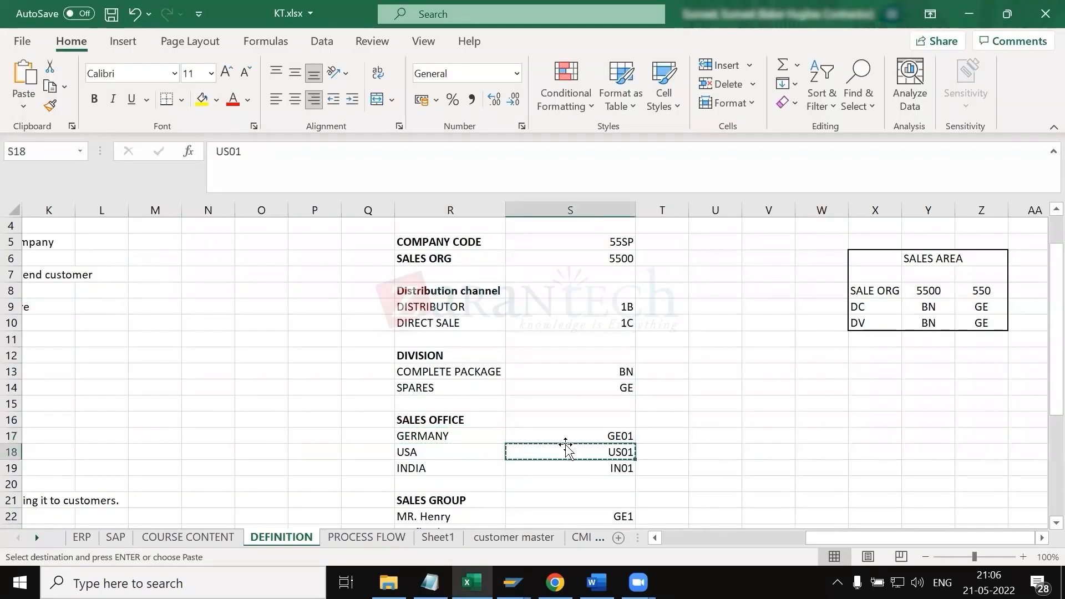
{"action": "key", "text": "alt+Tab"}
{"action": "type", "text": "US01"}
{"action": "key", "text": "Tab"}
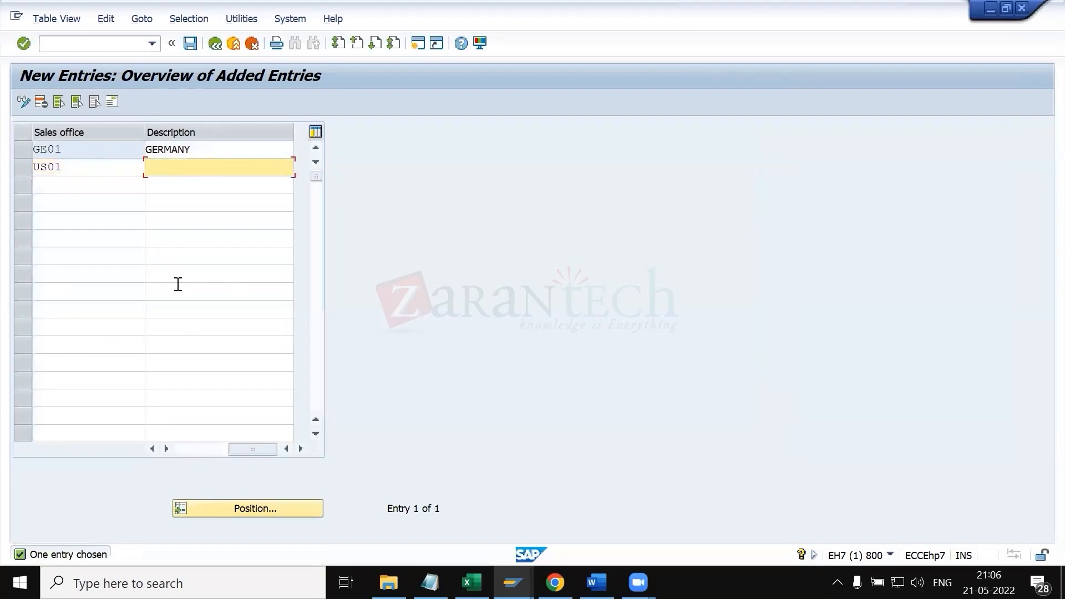
{"action": "type", "text": "sulzer pumps USA off"}
{"action": "key", "text": "Return"}
- In the US01 address, set the title to Mr. and the name lines to Sulzer pumps Pvt Ltd and Sulzer USA
{"action": "type", "text": "Mr"}
{"action": "key", "text": "Tab"}
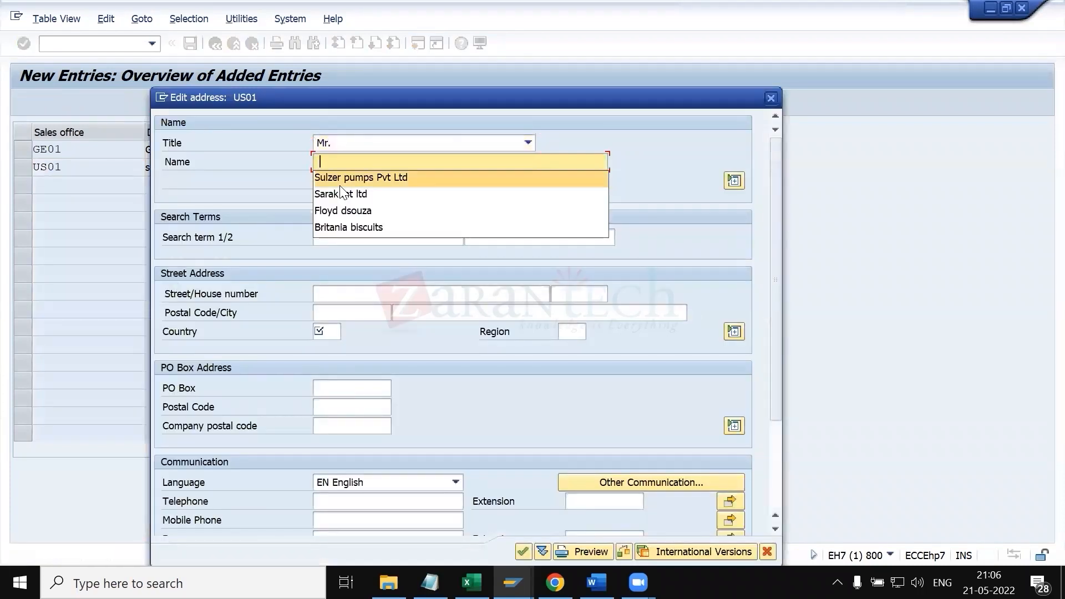
{"action": "left_click", "coordinate": [341, 183]}
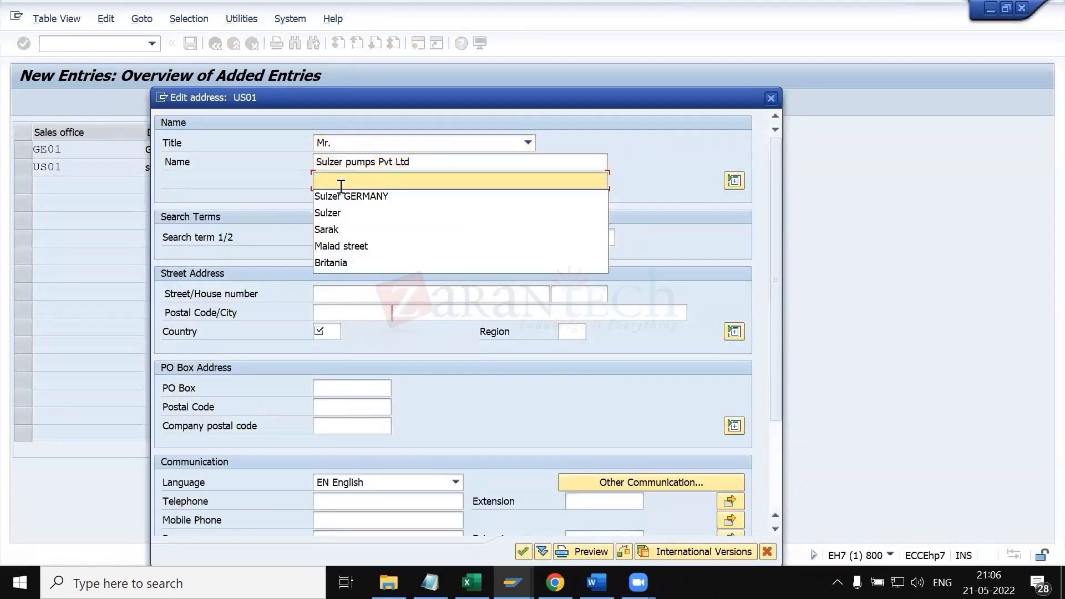
{"action": "key", "text": "Down"}
{"action": "key", "text": "Return"}
{"action": "key", "text": "BackSpace"}
{"action": "key", "text": "BackSpace"}
{"action": "key", "text": "BackSpace"}
{"action": "key", "text": "BackSpace"}
{"action": "key", "text": "BackSpace"}
{"action": "key", "text": "BackSpace"}
{"action": "key", "text": "BackSpace"}
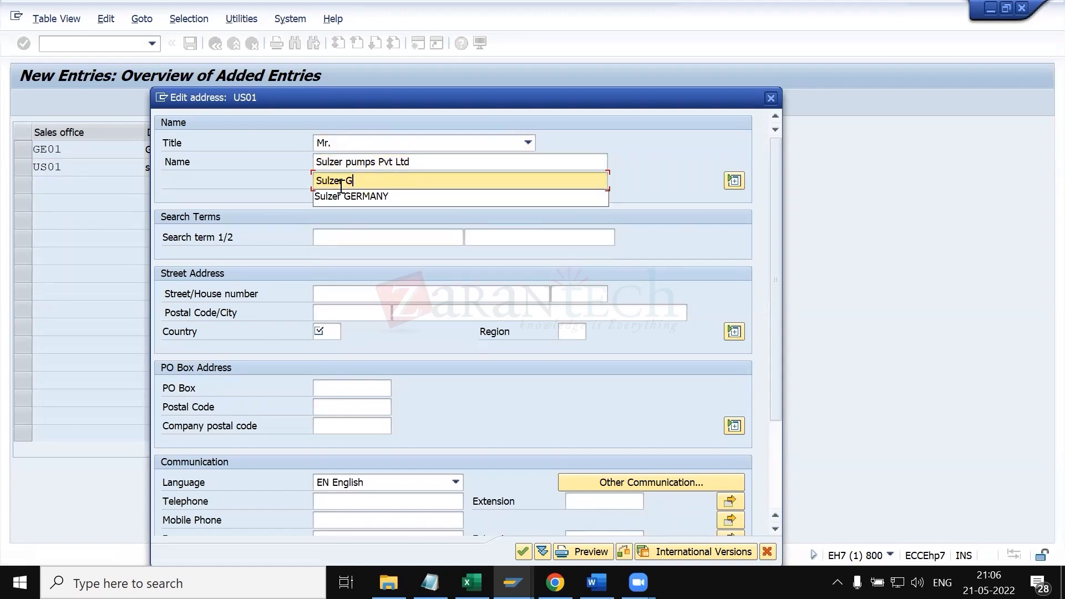
{"action": "type", "text": "USA"}
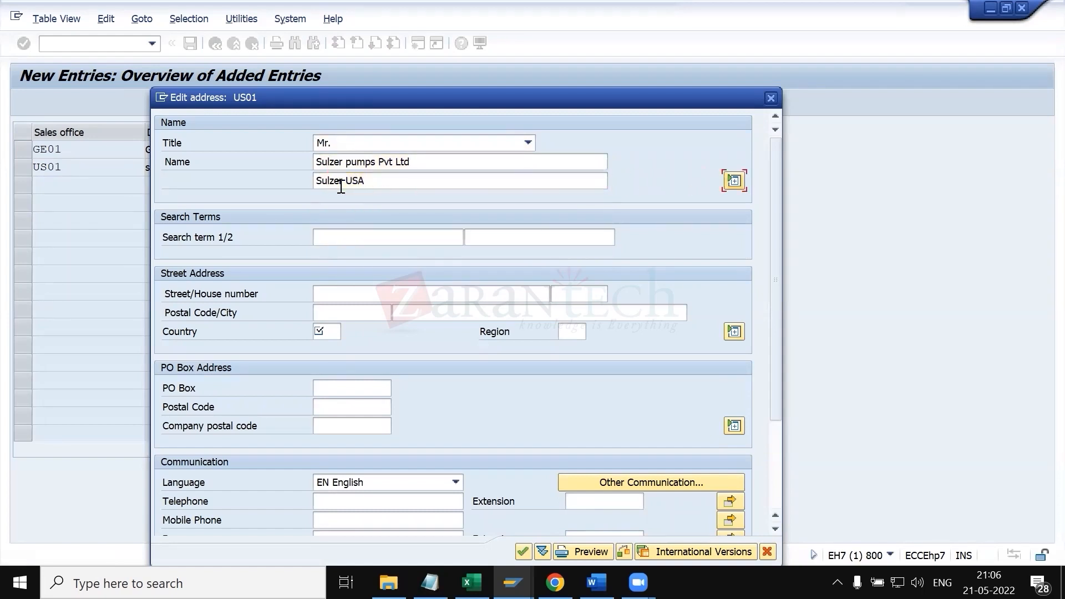
- Enter Sulzer USA as the first search term of the US01 address
{"action": "left_click", "coordinate": [355, 239]}
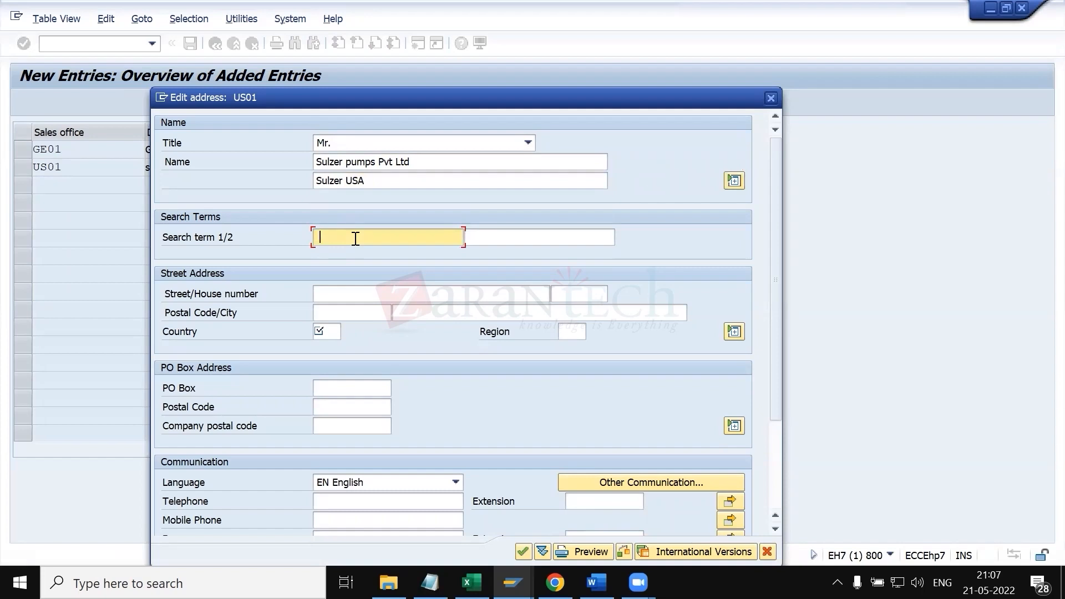
{"action": "key", "text": "Return"}
{"action": "key", "text": "BackSpace"}
{"action": "key", "text": "BackSpace"}
{"action": "key", "text": "BackSpace"}
{"action": "key", "text": "BackSpace"}
{"action": "key", "text": "BackSpace"}
{"action": "key", "text": "BackSpace"}
{"action": "key", "text": "BackSpace"}
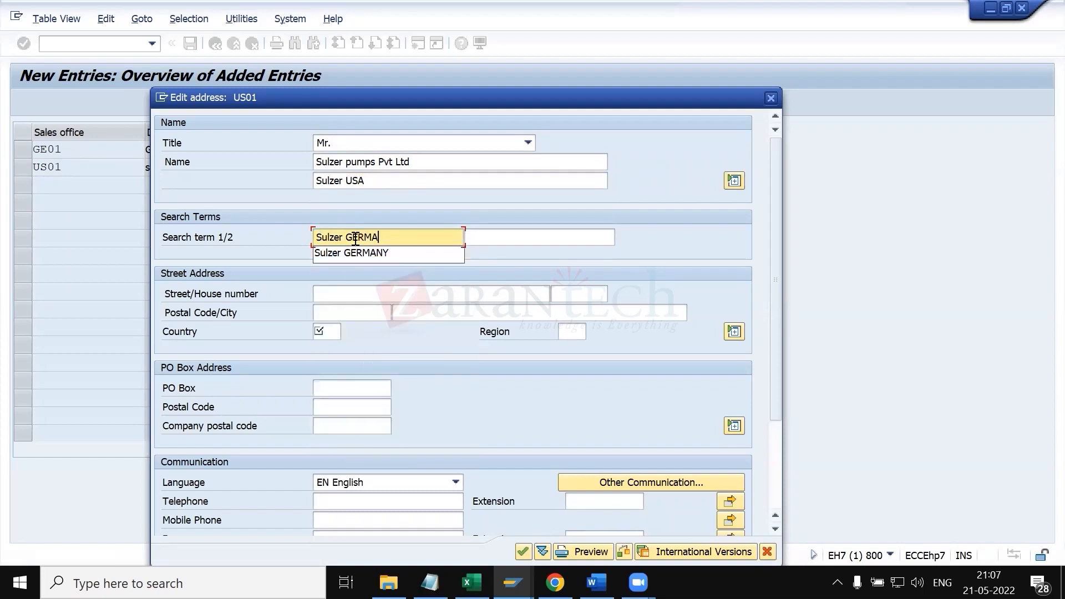
{"action": "type", "text": "USA"}
{"action": "key", "text": "Tab"}
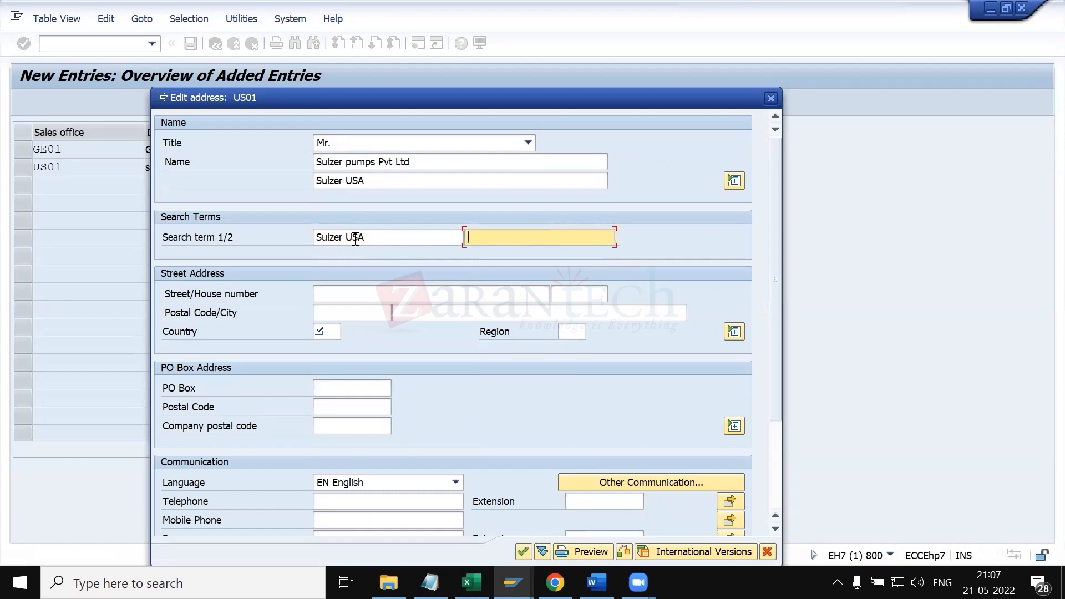
{"action": "key", "text": "Tab"}
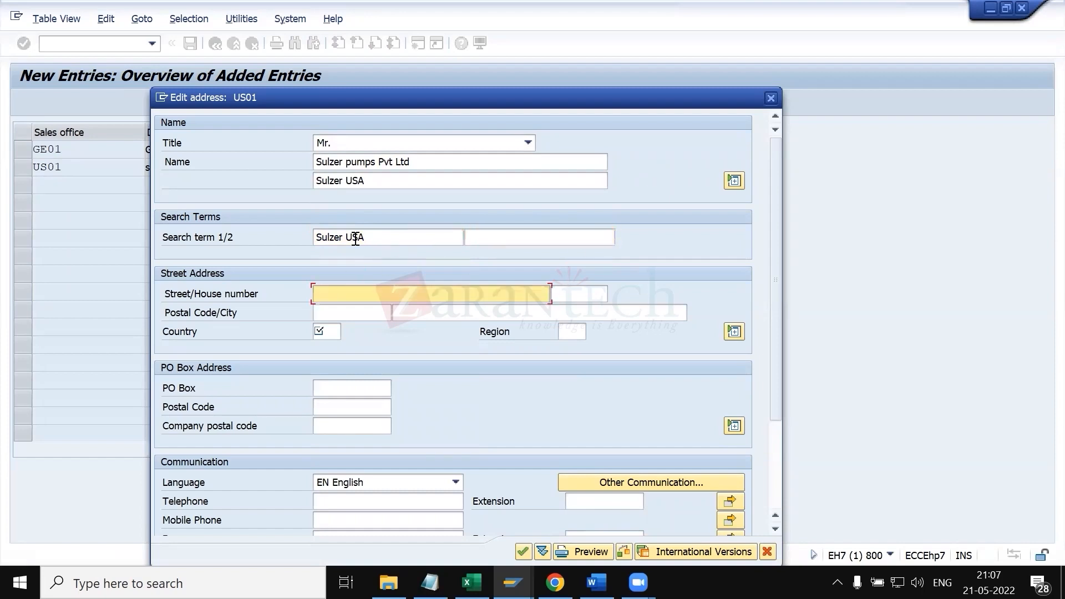
- Fill in the street, postal code and city in the US01 address
{"action": "type", "text": "ABC street , US"}
{"action": "key", "text": "Tab"}
{"action": "key", "text": "Tab"}
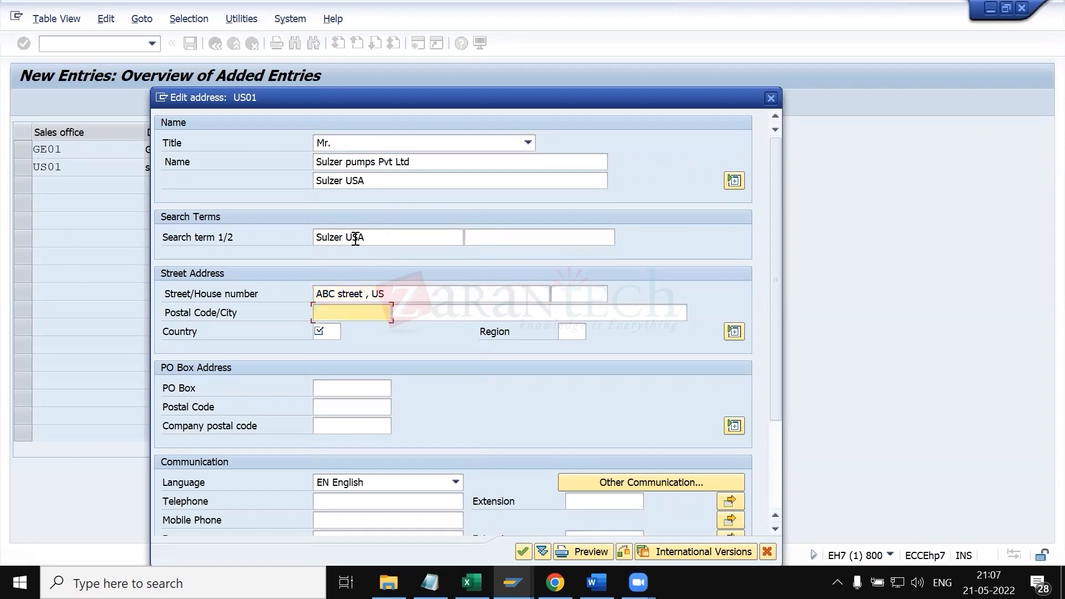
{"action": "key", "text": "Down"}
{"action": "key", "text": "Return"}
{"action": "key", "text": "Tab"}
{"action": "key", "text": "Down"}
{"action": "key", "text": "Up"}
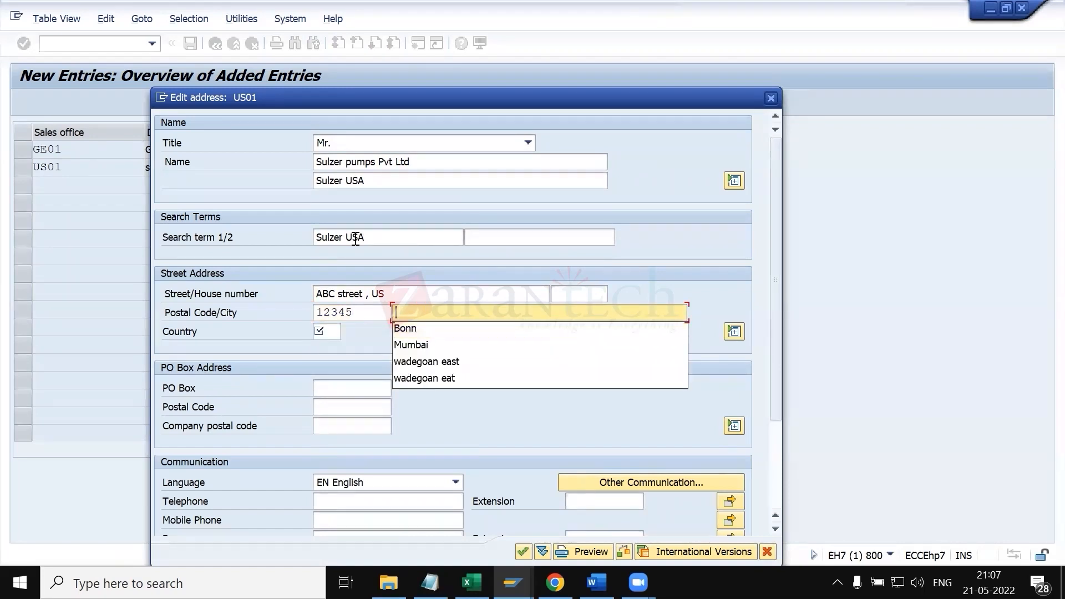
{"action": "type", "text": "California"}
{"action": "key", "text": "Tab"}
- Set the US01 address country to US and the region to California (CA), and accept the address
{"action": "type", "text": "US"}
{"action": "key", "text": "Tab"}
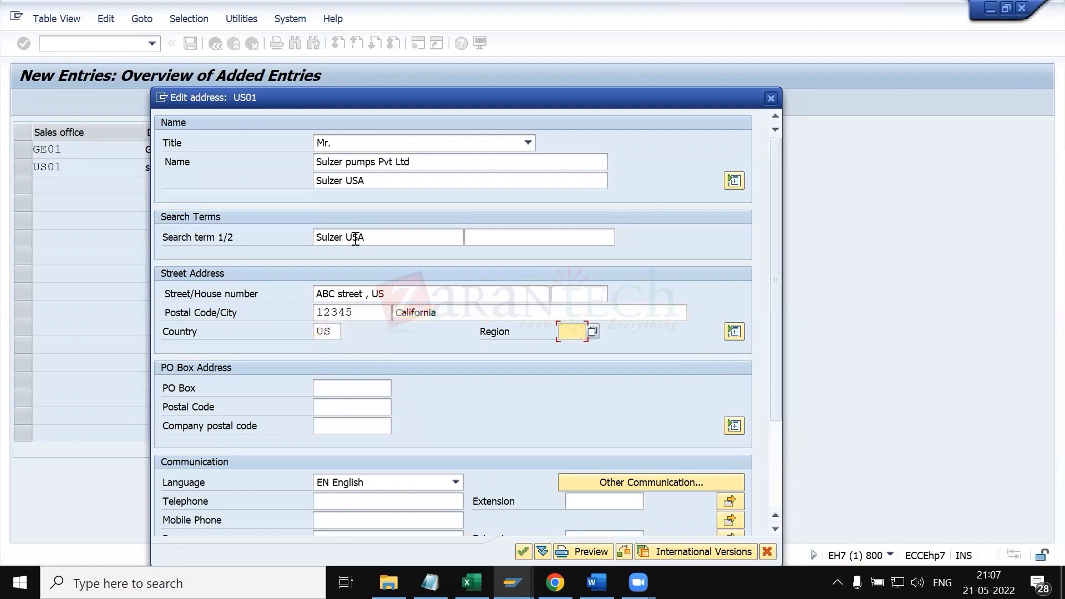
{"action": "key", "text": "F4"}
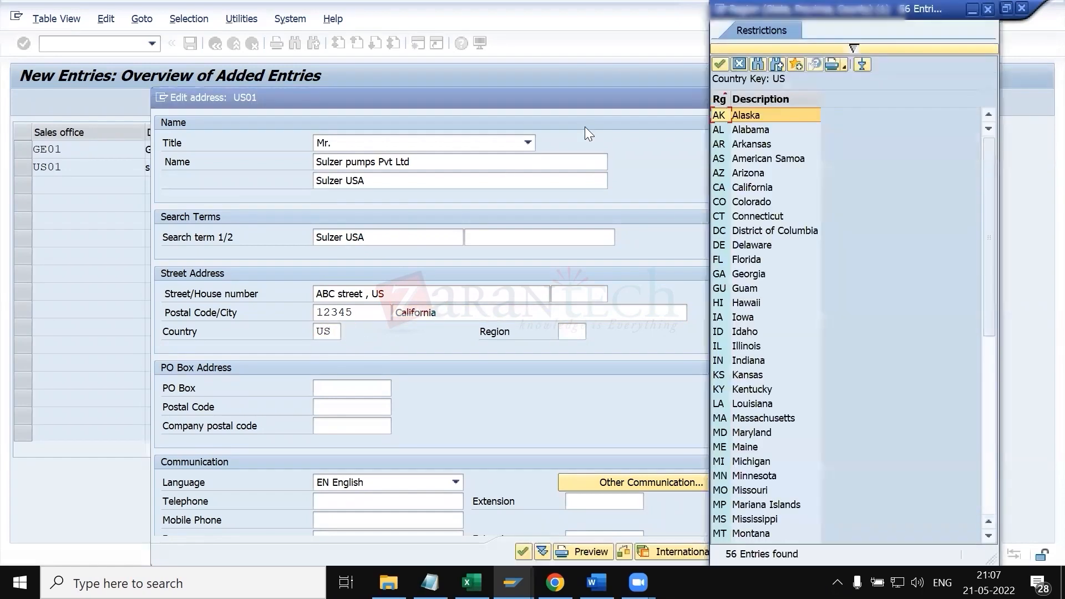
{"action": "left_click", "coordinate": [728, 187]}
{"action": "double_click", "coordinate": [728, 187]}
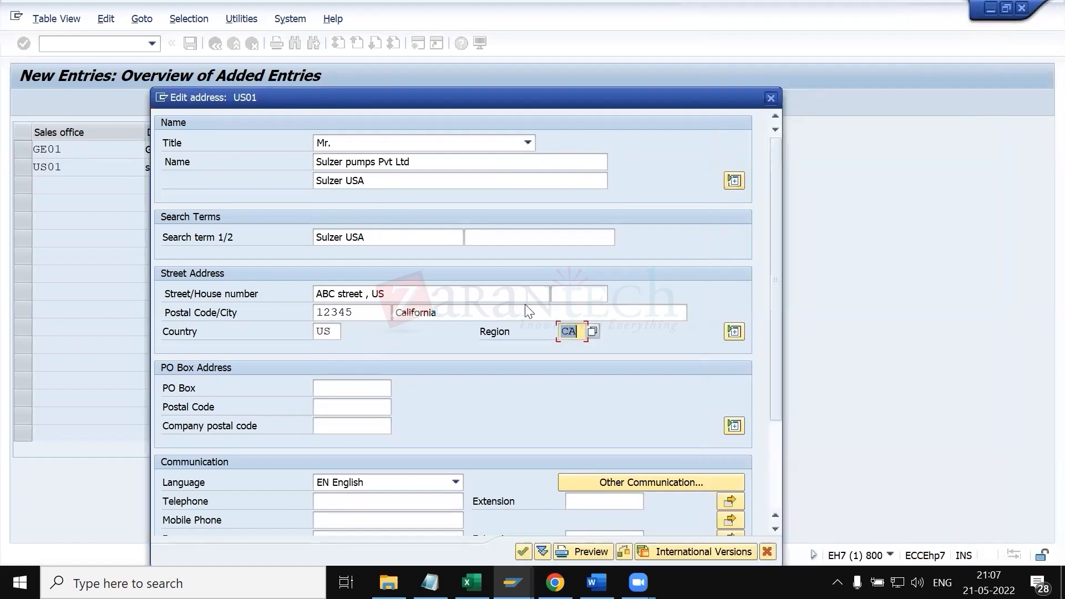
{"action": "key", "text": "Return"}
- Look up the India office code in the Excel workbook and add sales office IN01 with the description Sulzer pumps IN
{"action": "key", "text": "alt+Tab"}
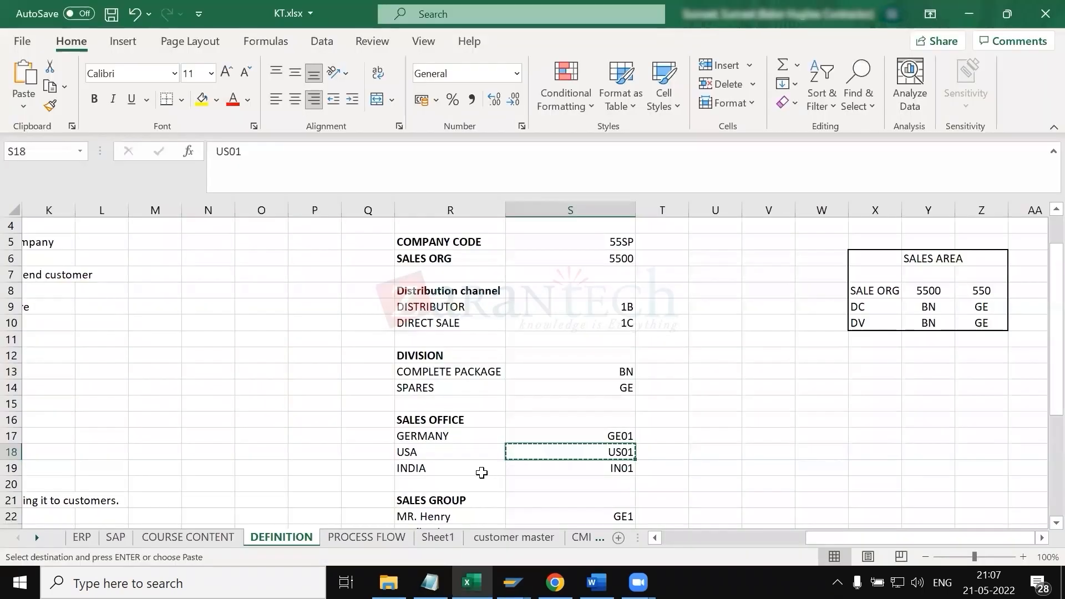
{"action": "key", "text": "alt+Tab"}
{"action": "type", "text": "IN01"}
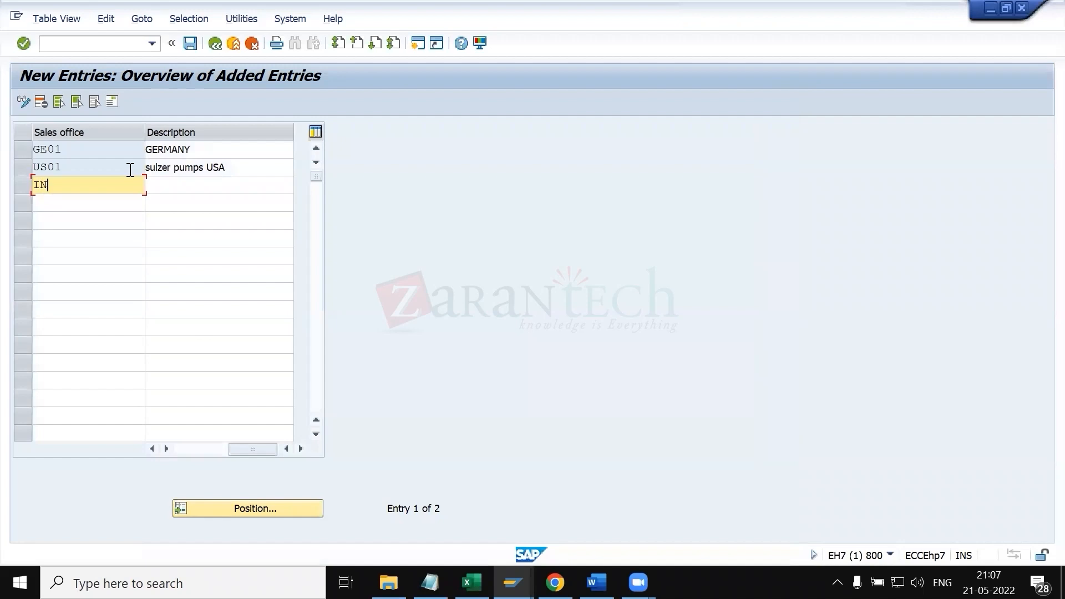
{"action": "key", "text": "Tab"}
{"action": "type", "text": "Sulzer pumps IN"}
- Change the description of sales office GE01 to Sulzer pumps GERMANY
{"action": "left_click", "coordinate": [167, 147]}
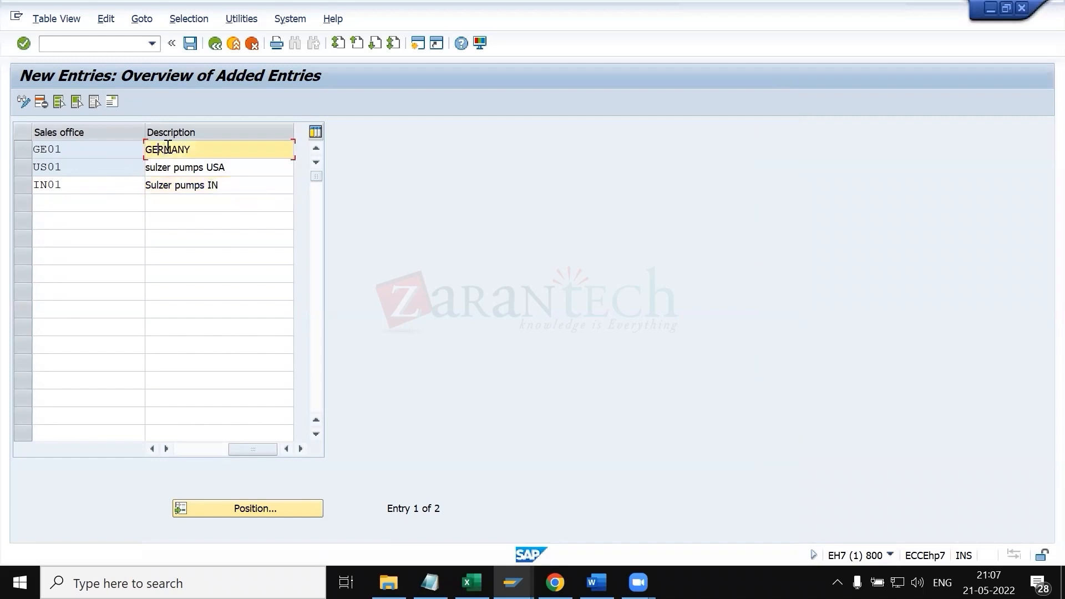
{"action": "type", "text": "Sul"}
{"action": "type", "text": "zer pumps"}
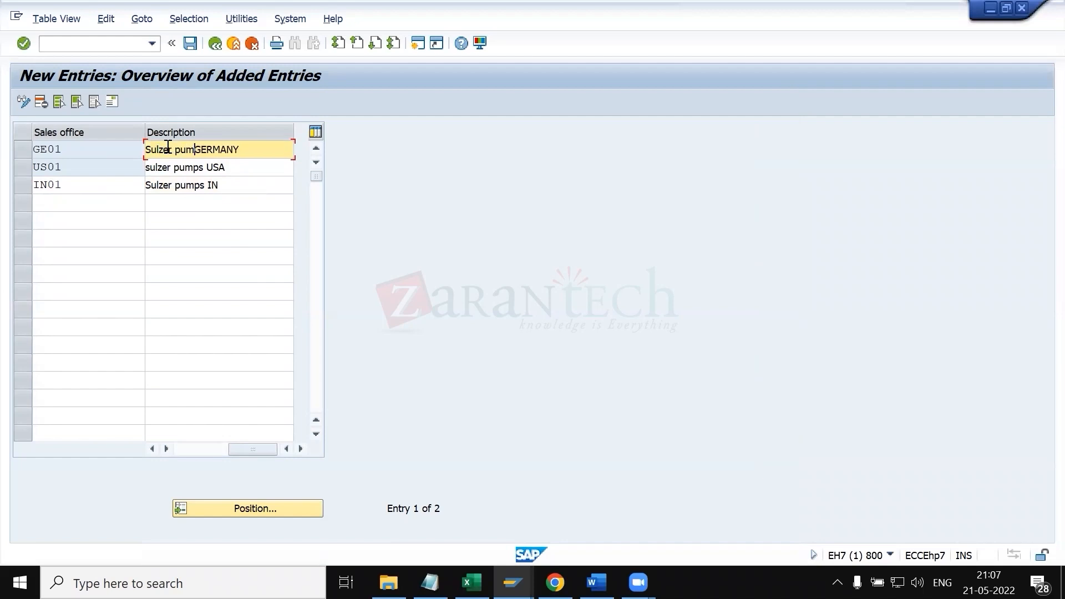
{"action": "left_click", "coordinate": [241, 183]}
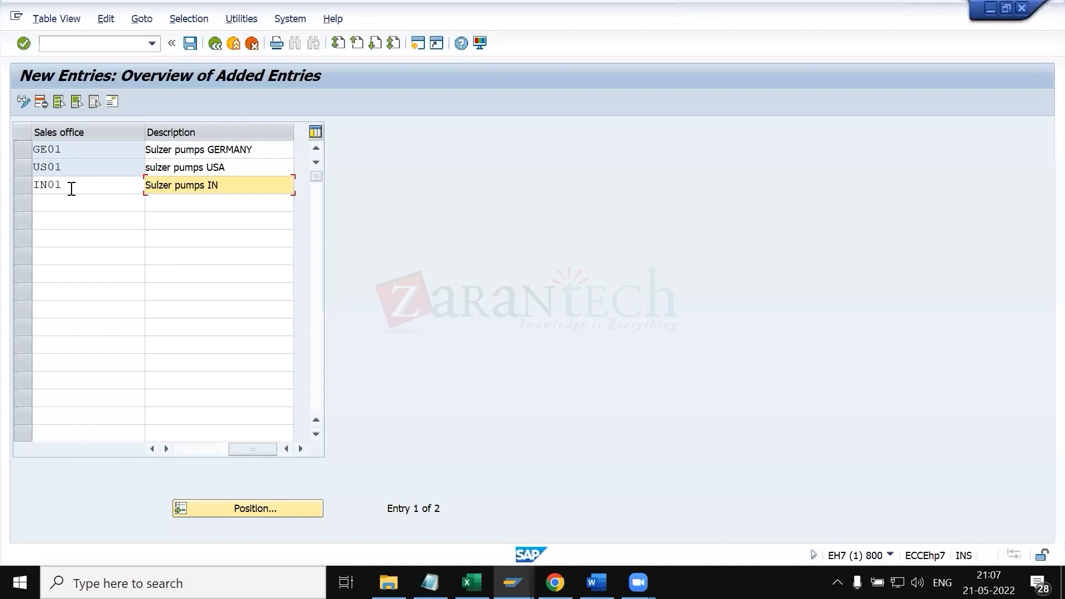
- In the IN01 address, set the title to Mr. and the name lines to Sulzer pumps Pvt Ltd and Sulzer IN
{"action": "left_click", "coordinate": [70, 187]}
{"action": "key", "text": "Return"}
{"action": "type", "text": "Mr."}
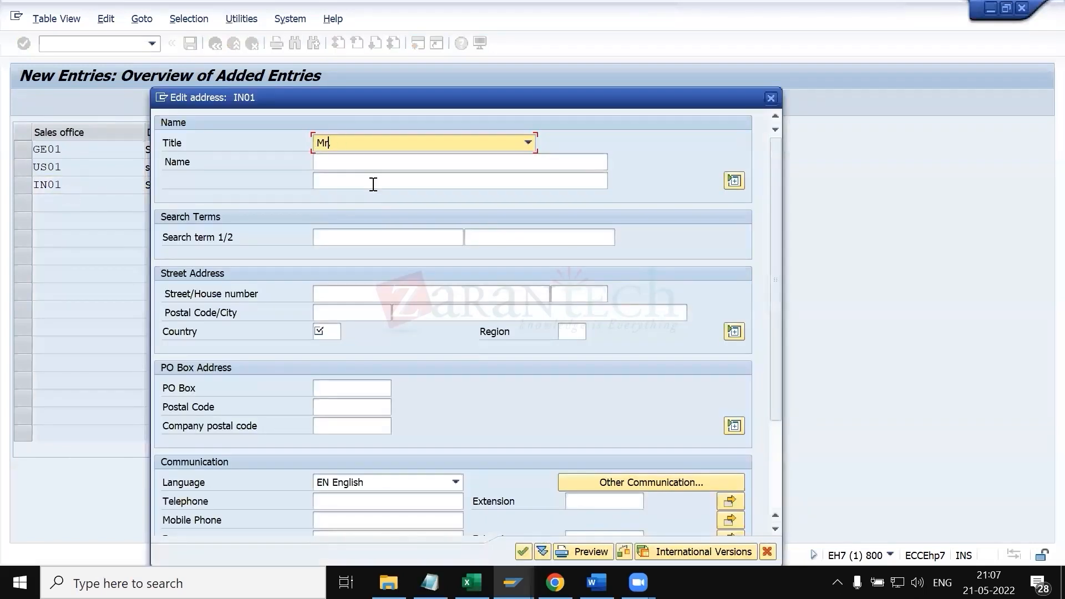
{"action": "key", "text": "Tab"}
{"action": "key", "text": "Down"}
{"action": "key", "text": "Down"}
{"action": "key", "text": "Tab"}
{"action": "key", "text": "Down"}
{"action": "key", "text": "Down"}
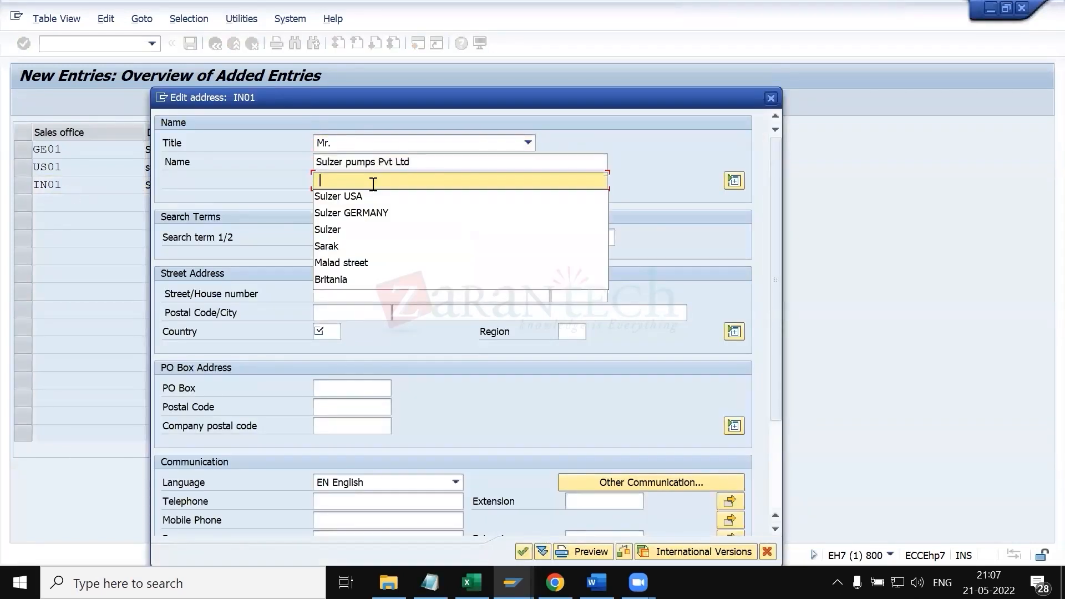
{"action": "key", "text": "Return"}
{"action": "key", "text": "BackSpace"}
{"action": "key", "text": "BackSpace"}
{"action": "key", "text": "BackSpace"}
{"action": "type", "text": "IN"}
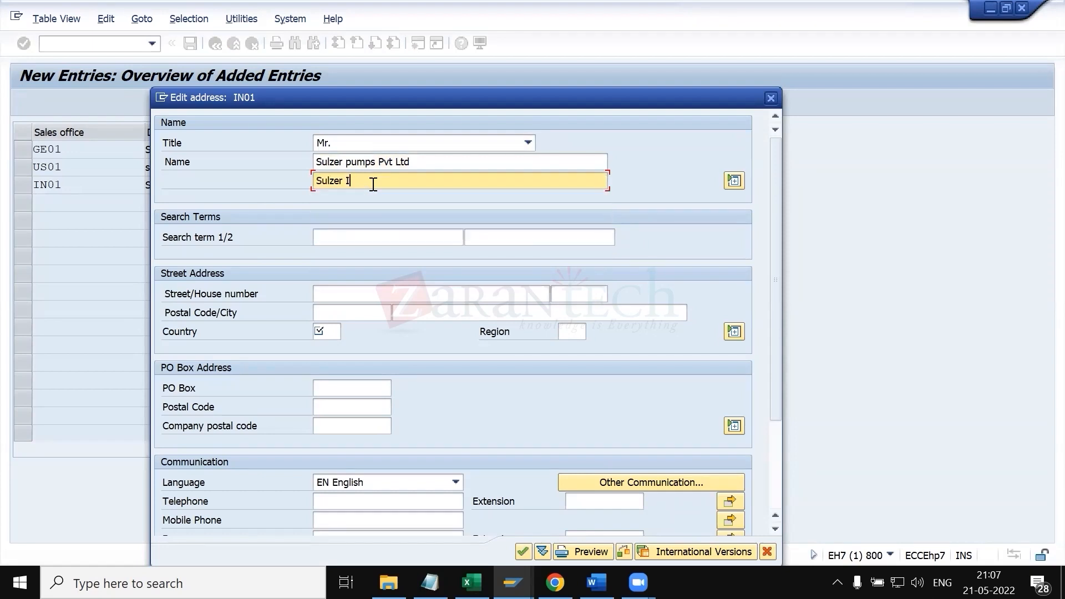
- Enter Sulzer IN as the first search term of the IN01 address
{"action": "key", "text": "Tab"}
{"action": "key", "text": "Down"}
{"action": "key", "text": "Down"}
{"action": "key", "text": "Return"}
{"action": "key", "text": "BackSpace"}
{"action": "key", "text": "BackSpace"}
{"action": "key", "text": "BackSpace"}
{"action": "type", "text": "IN"}
{"action": "key", "text": "Tab"}
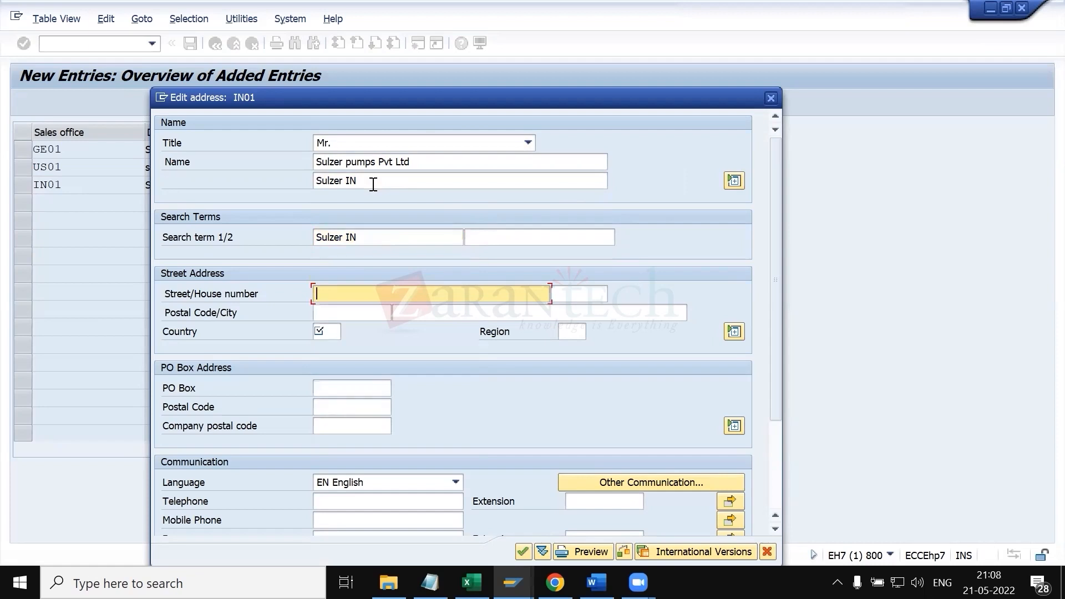
- Fill in the street, postal code and city in the IN01 address
{"action": "type", "text": "ABC street"}
{"action": "key", "text": "Tab"}
{"action": "key", "text": "Tab"}
{"action": "key", "text": "Down"}
{"action": "key", "text": "Down"}
{"action": "key", "text": "Return"}
{"action": "key", "text": "Tab"}
{"action": "key", "text": "Down"}
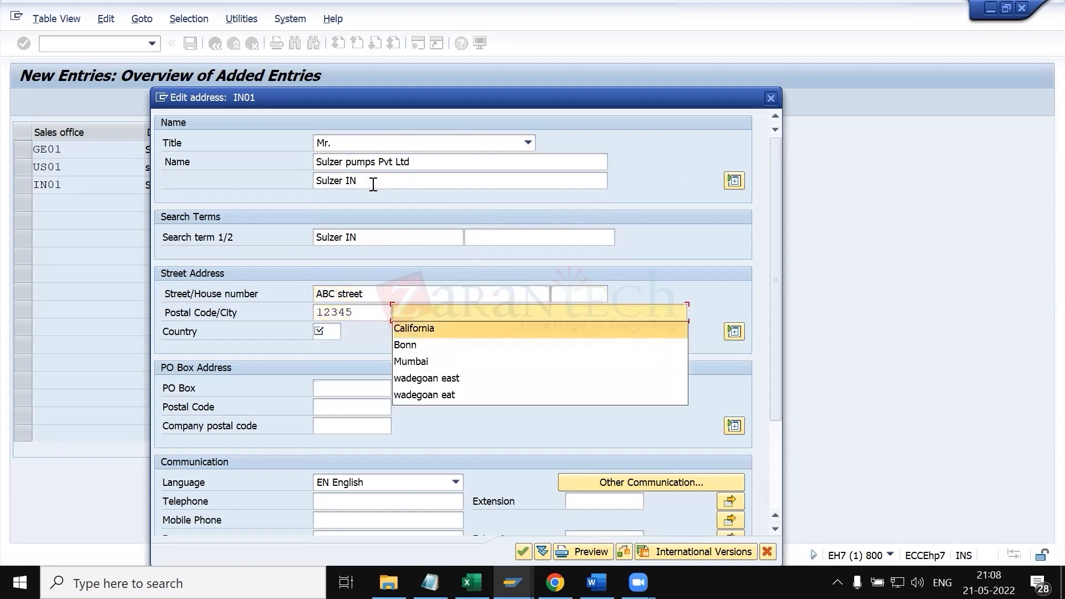
{"action": "key", "text": "Down"}
{"action": "key", "text": "Down"}
{"action": "key", "text": "Return"}
{"action": "key", "text": "Tab"}
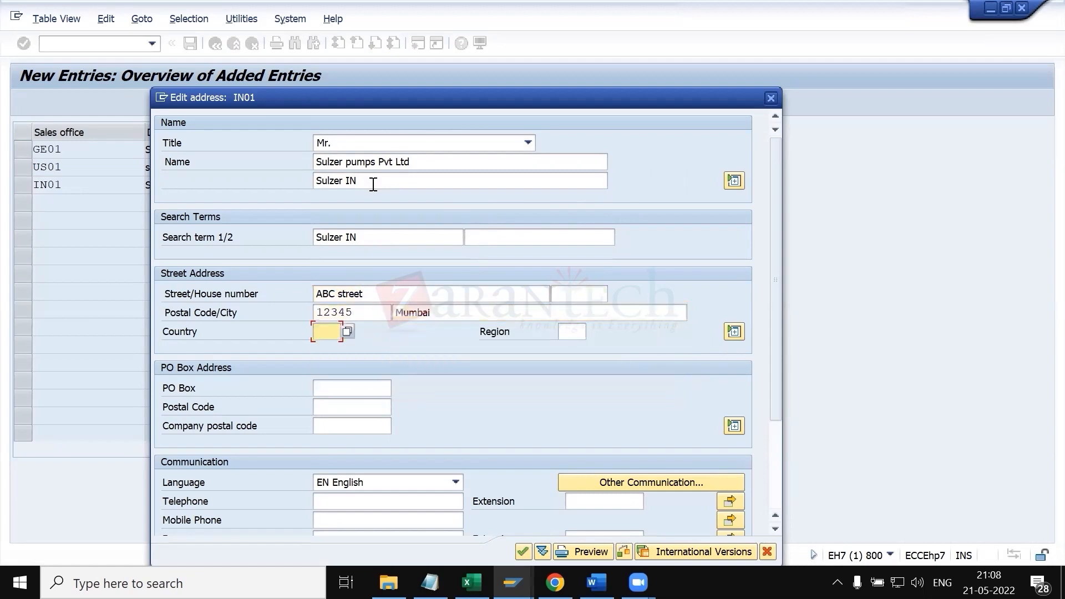
- Set the IN01 address country to IN and the region to 13
{"action": "key", "text": "Down"}
{"action": "key", "text": "Down"}
{"action": "key", "text": "Down"}
{"action": "key", "text": "Return"}
{"action": "key", "text": "Tab"}
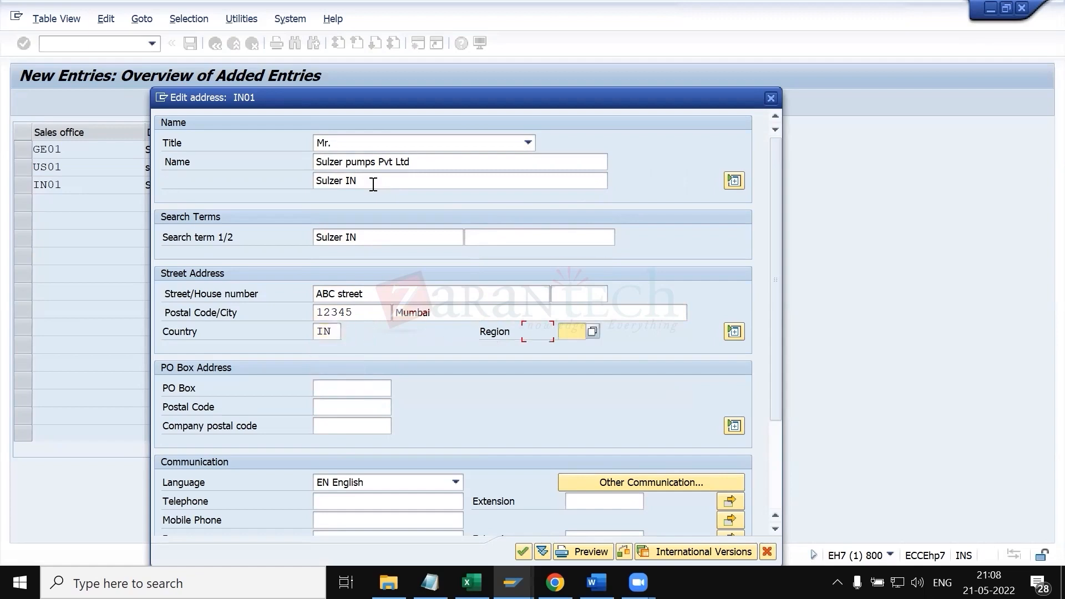
{"action": "key", "text": "Down"}
{"action": "key", "text": "Down"}
{"action": "key", "text": "Down"}
{"action": "key", "text": "Return"}
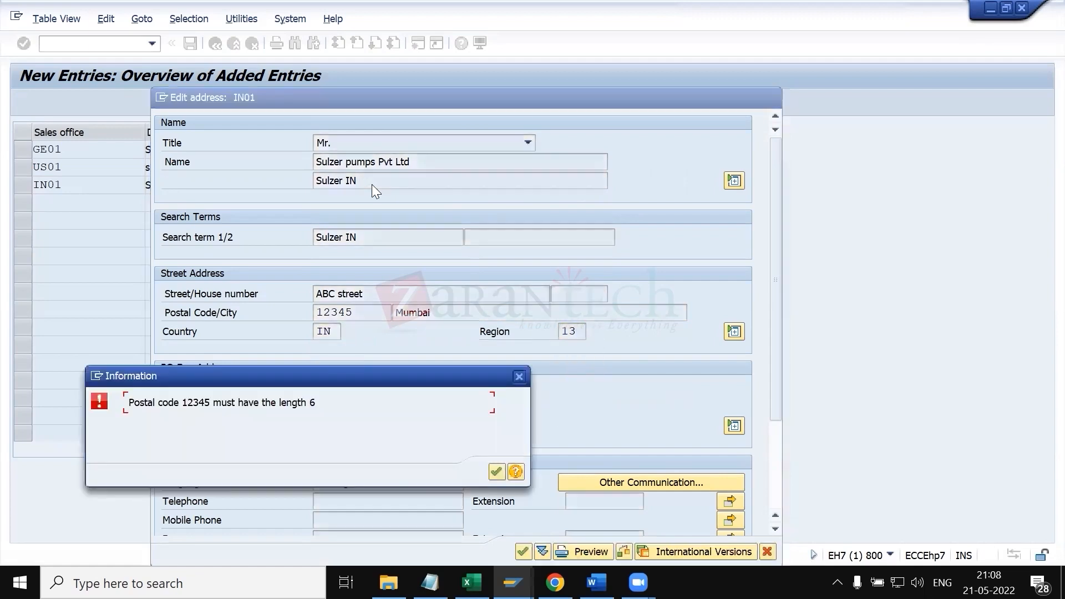
- Extend the postal code of the IN01 address to six digits and accept the address
{"action": "key", "text": "Return"}
{"action": "left_click", "coordinate": [368, 224]}
{"action": "type", "text": "6"}
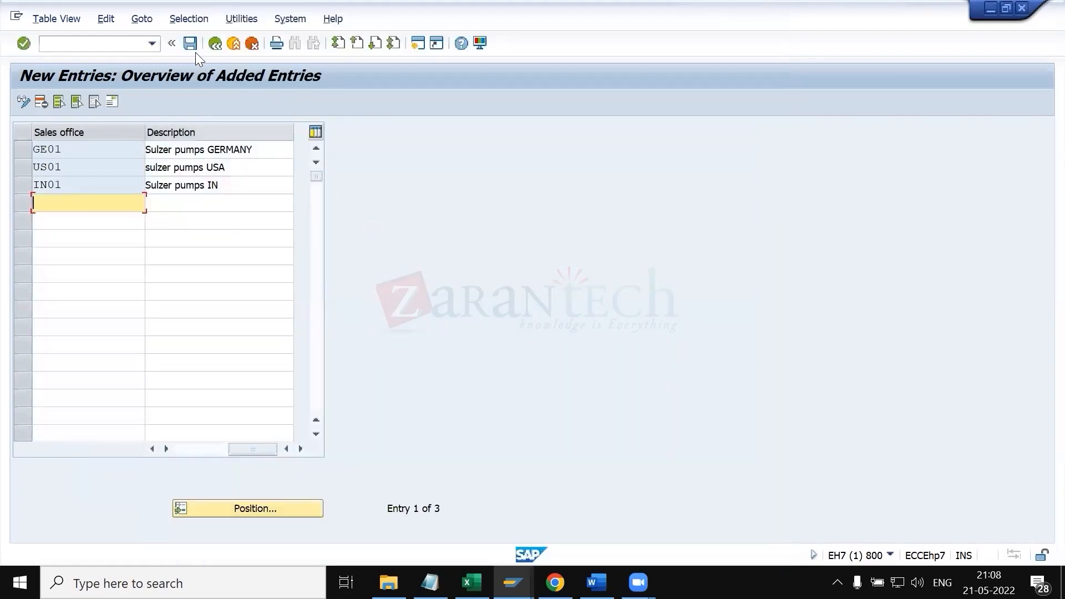
- Save the new sales offices to the Demo Org structure customizing request and return to the implementation guide
{"action": "left_click", "coordinate": [189, 43]}
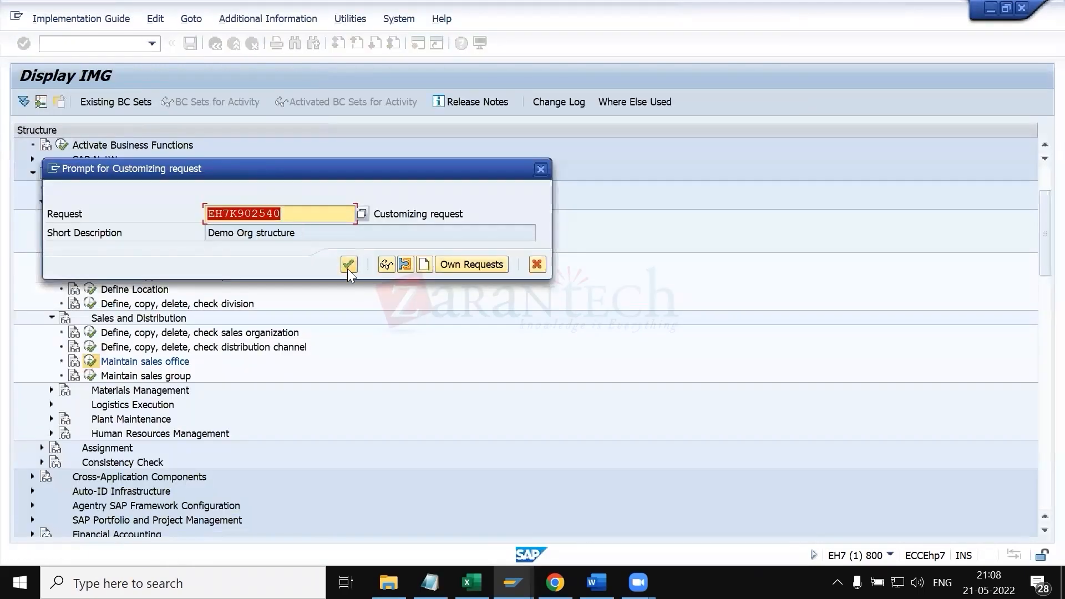
{"action": "left_click", "coordinate": [348, 264]}
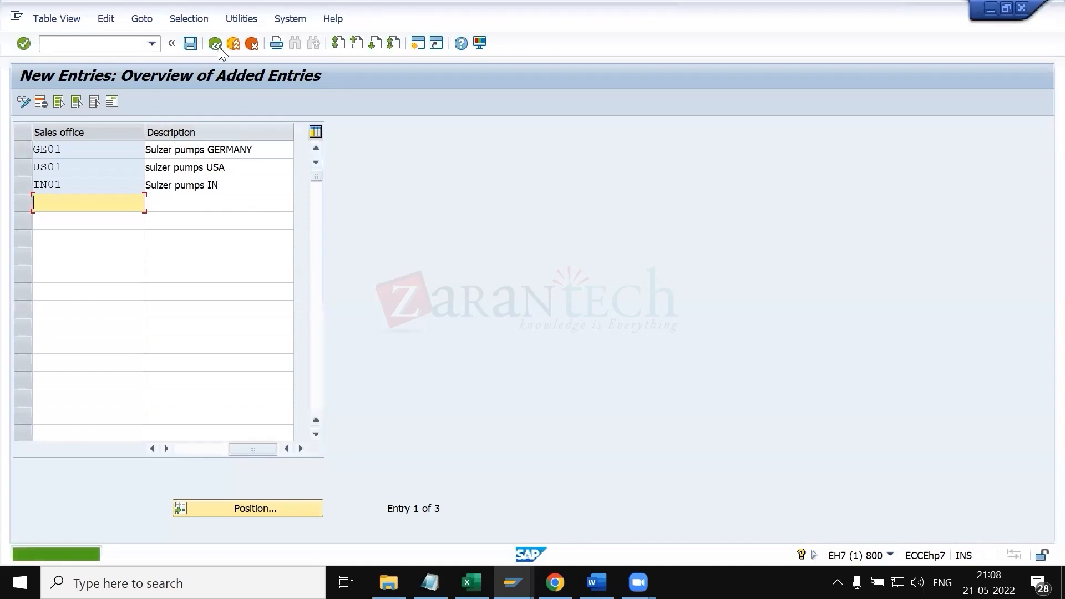
{"action": "left_click", "coordinate": [216, 44]}
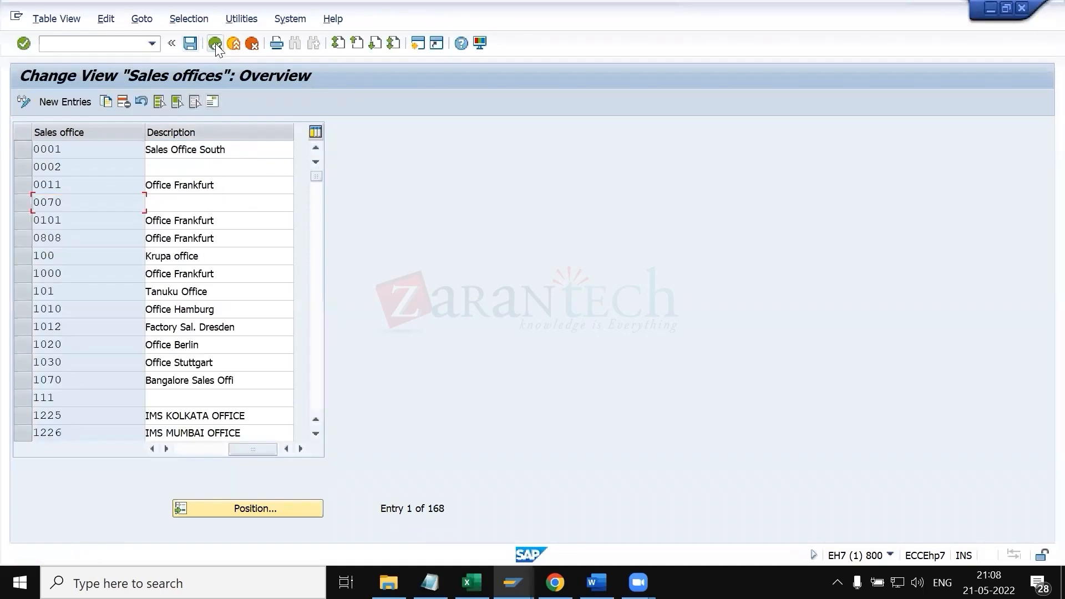
{"action": "left_click", "coordinate": [215, 43]}
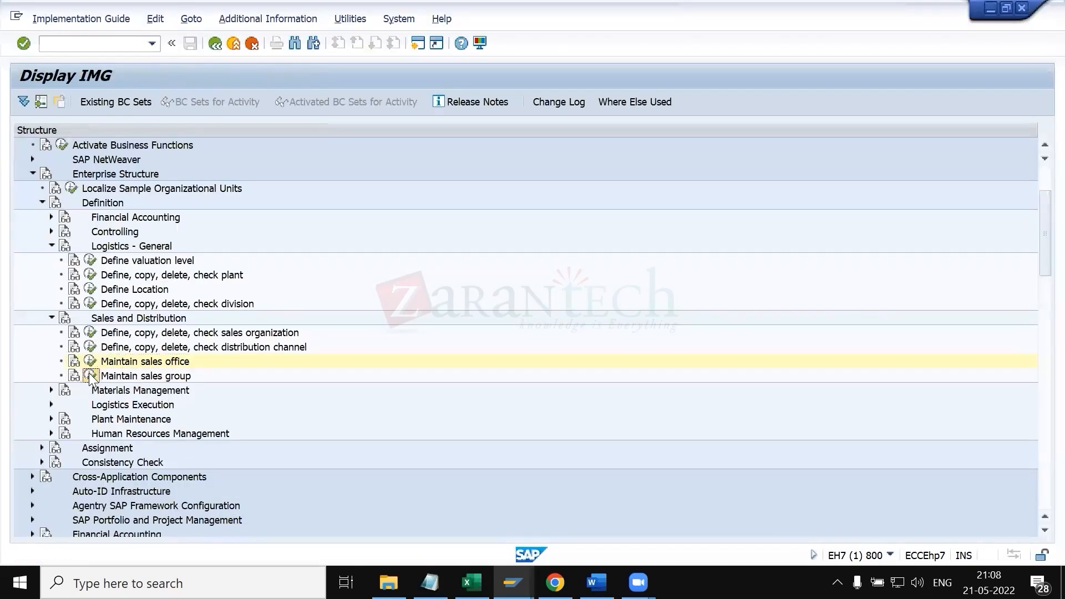
- Open Maintain sales group, check the sales group list in the Excel workbook, and start new sales group entries
{"action": "left_click", "coordinate": [89, 375]}
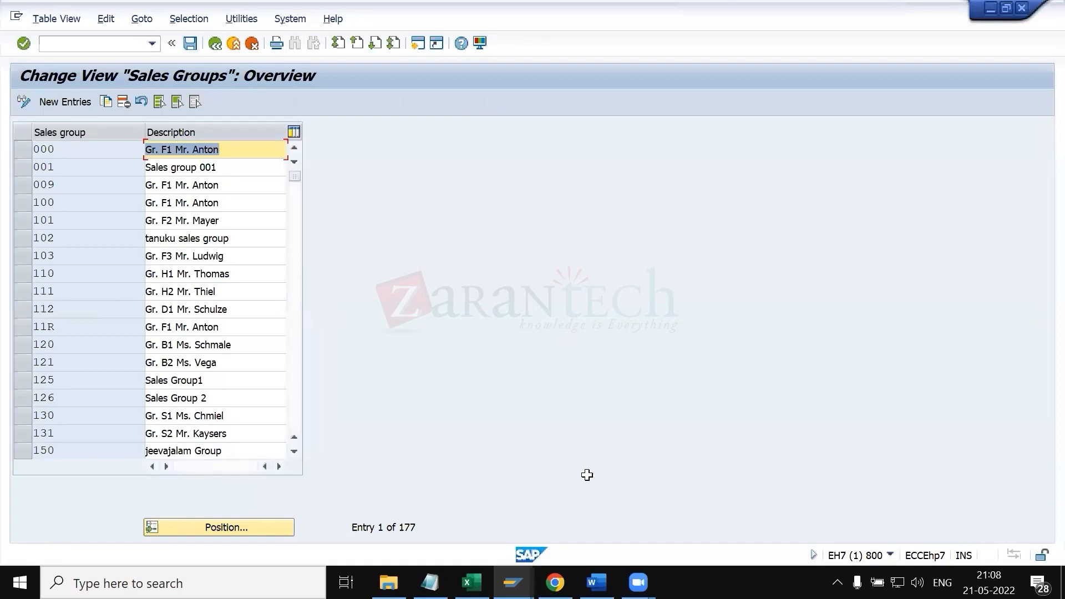
{"action": "key", "text": "alt+Tab"}
{"action": "scroll", "coordinate": [587, 473], "scroll_direction": "down", "scroll_amount": 1}
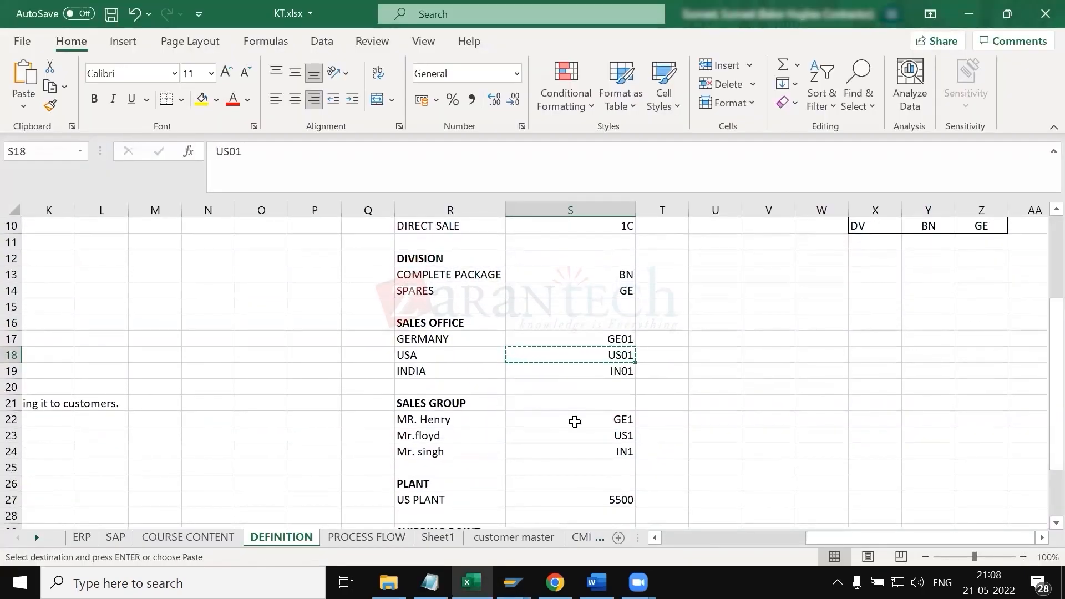
{"action": "key", "text": "alt+Tab"}
{"action": "left_click", "coordinate": [81, 104]}
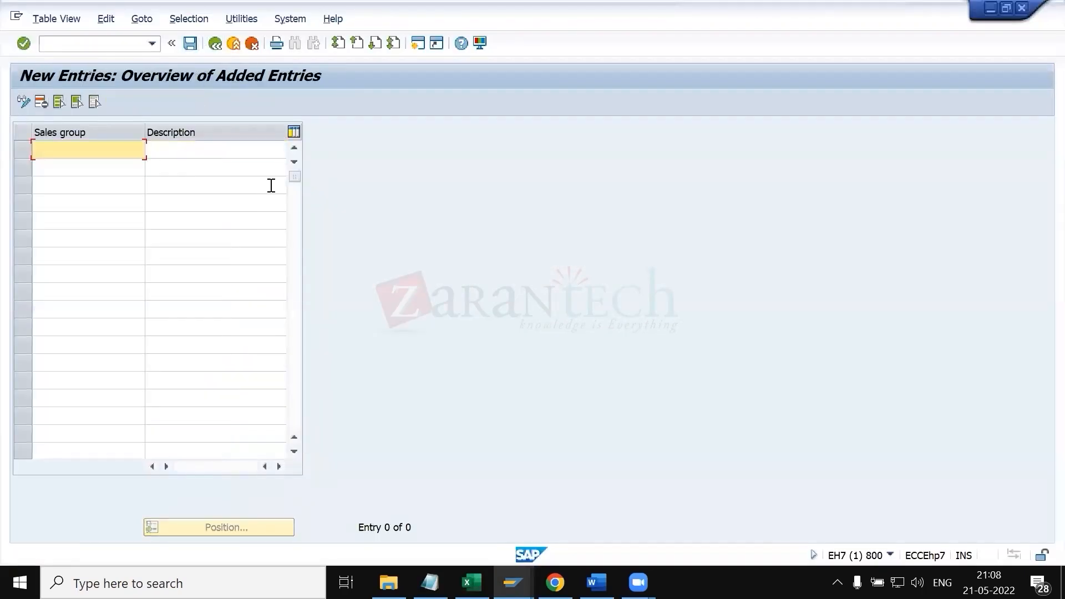
- Copy the sales group codes GE1, US1 and IN1 from the Excel workbook into the new sales group entries
{"action": "key", "text": "alt+Tab"}
{"action": "left_click_drag", "start_coordinate": [544, 421], "coordinate": [548, 451]}
{"action": "key", "text": "ctrl+c"}
{"action": "key", "text": "alt+Tab"}
{"action": "key", "text": "ctrl+v"}
{"action": "left_click", "coordinate": [179, 151]}
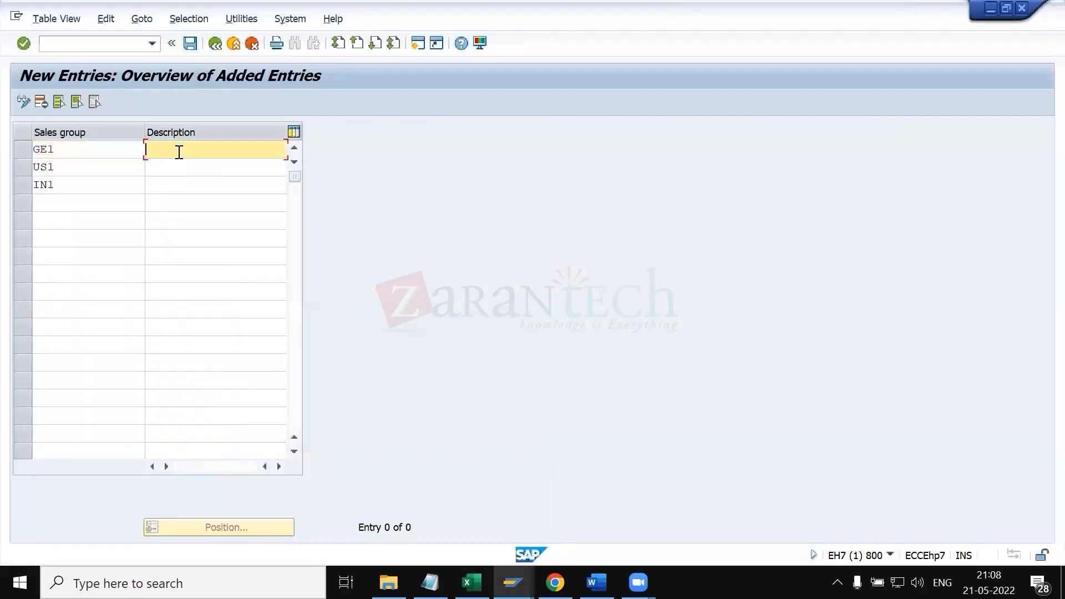
- Copy the three sales group descriptions from the Excel workbook into the new entries for GE1, US1 and IN1
{"action": "key", "text": "alt+Tab"}
{"action": "left_click_drag", "start_coordinate": [423, 419], "coordinate": [423, 451]}
{"action": "key", "text": "ctrl+c"}
{"action": "key", "text": "alt+Tab"}
{"action": "key", "text": "ctrl+v"}
{"action": "key", "text": "Return"}
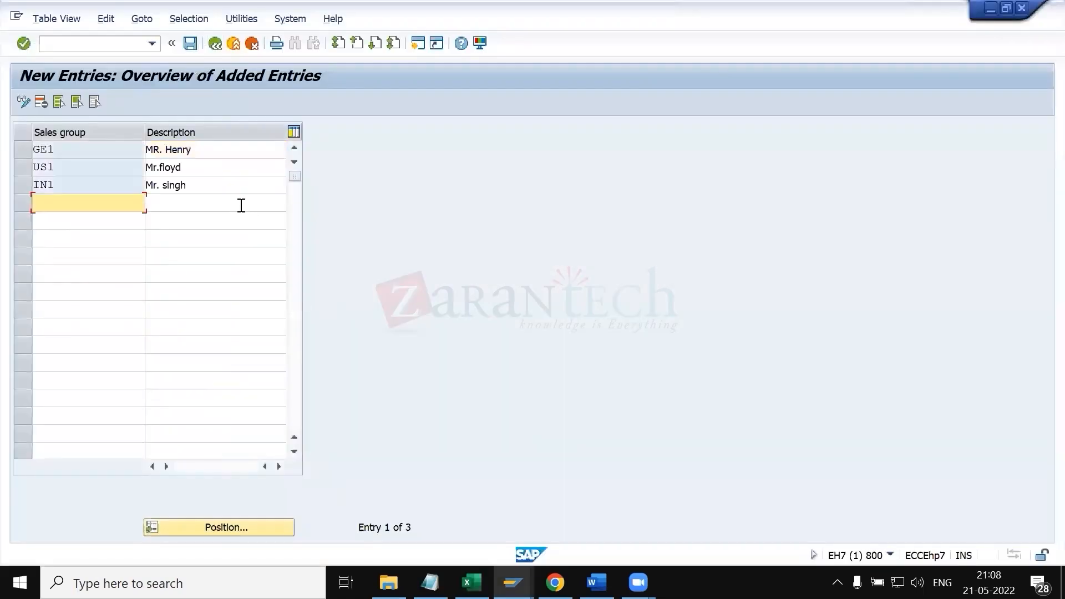
- Save the new sales groups to the customizing request and return to the implementation guide
{"action": "left_click", "coordinate": [189, 44]}
{"action": "key", "text": "Return"}
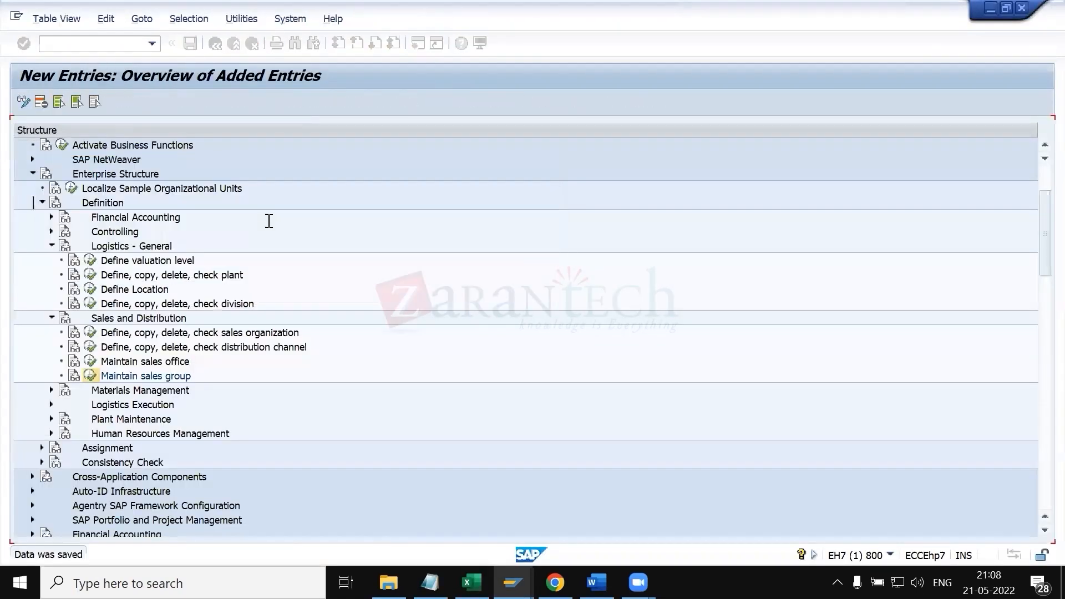
{"action": "left_click", "coordinate": [215, 44]}
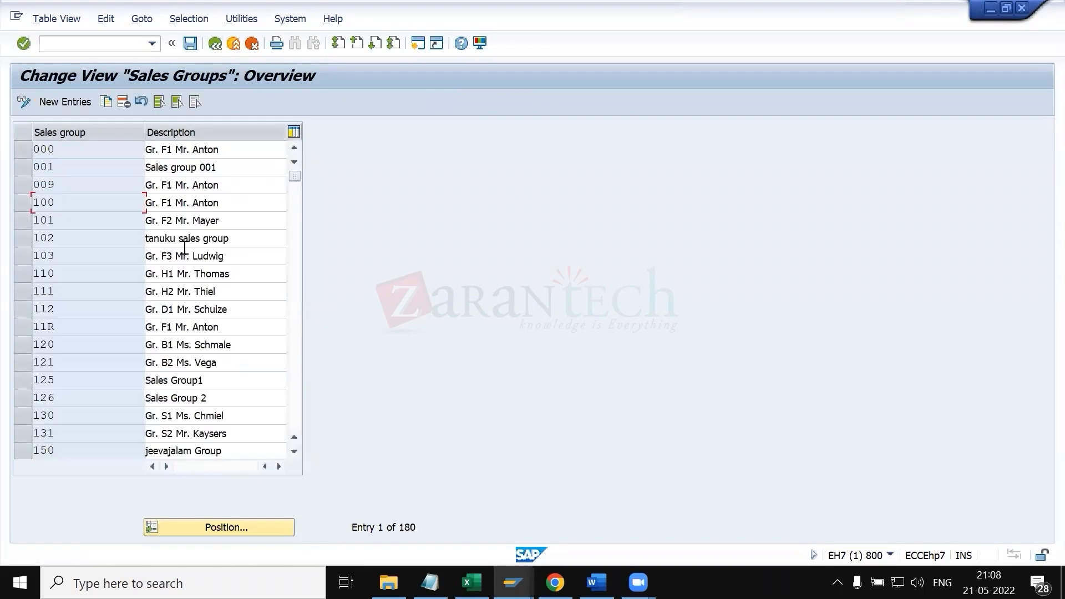
{"action": "left_click", "coordinate": [213, 45]}
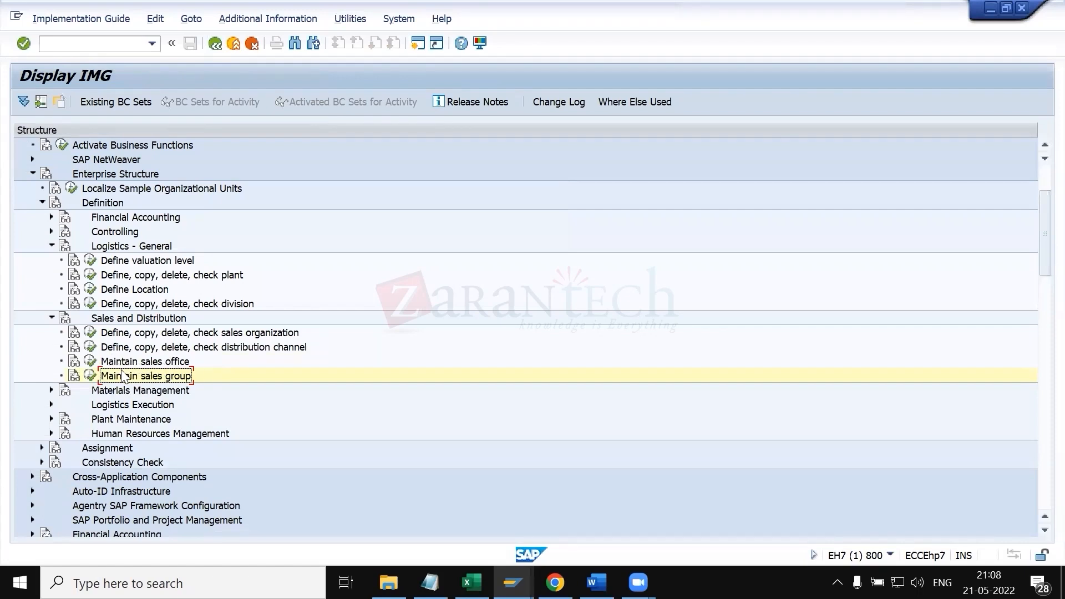
- Collapse Sales and Distribution, open the Define Plant activity under Logistics - General, and start a new plant entry
{"action": "left_click", "coordinate": [48, 319]}
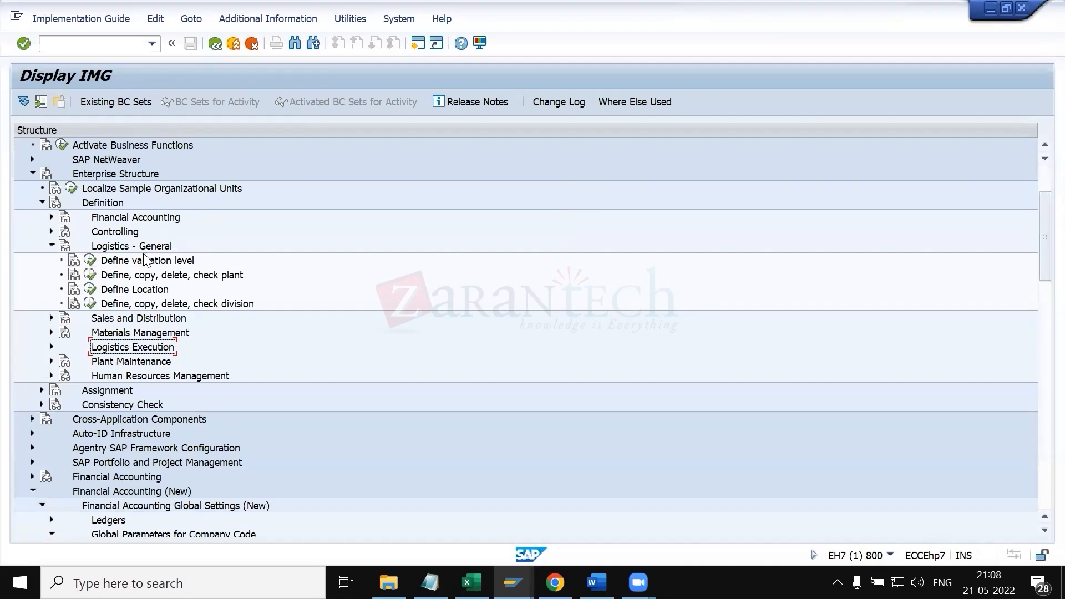
{"action": "left_click", "coordinate": [90, 276]}
{"action": "double_click", "coordinate": [132, 194]}
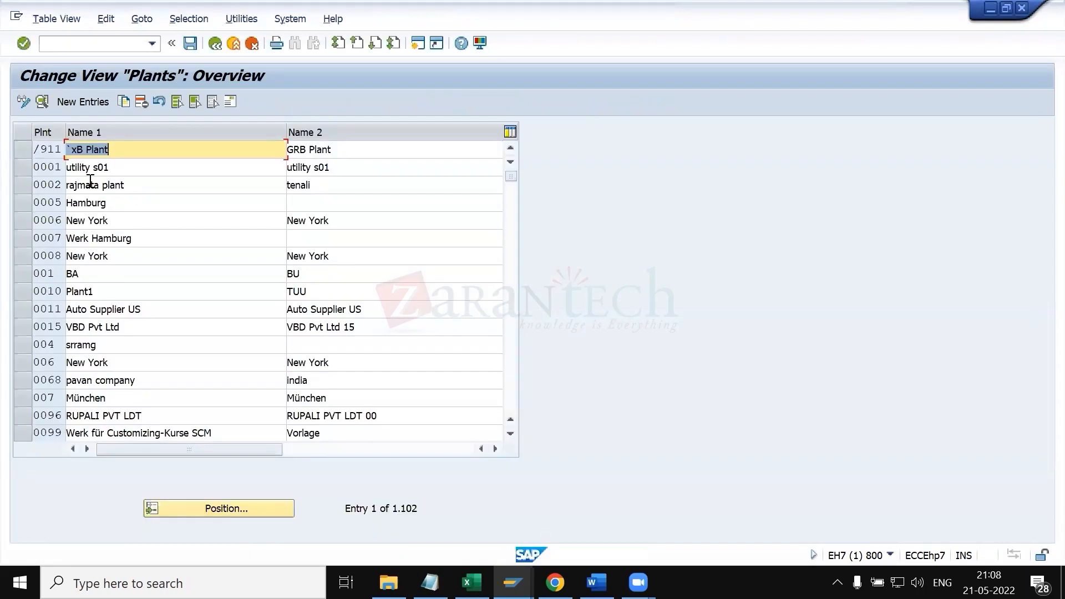
{"action": "left_click", "coordinate": [23, 173]}
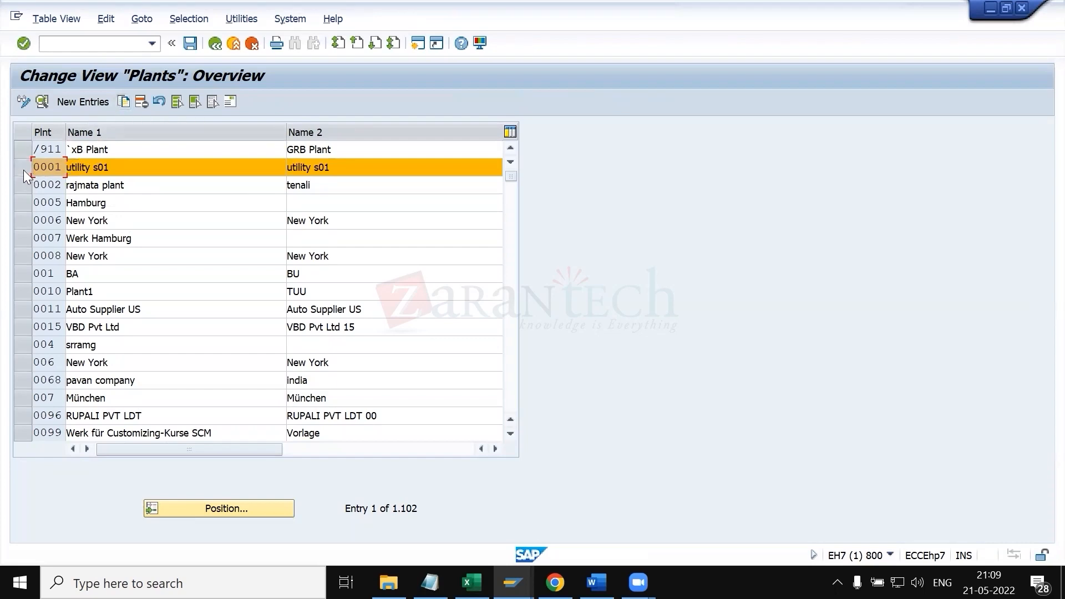
{"action": "left_click", "coordinate": [80, 103]}
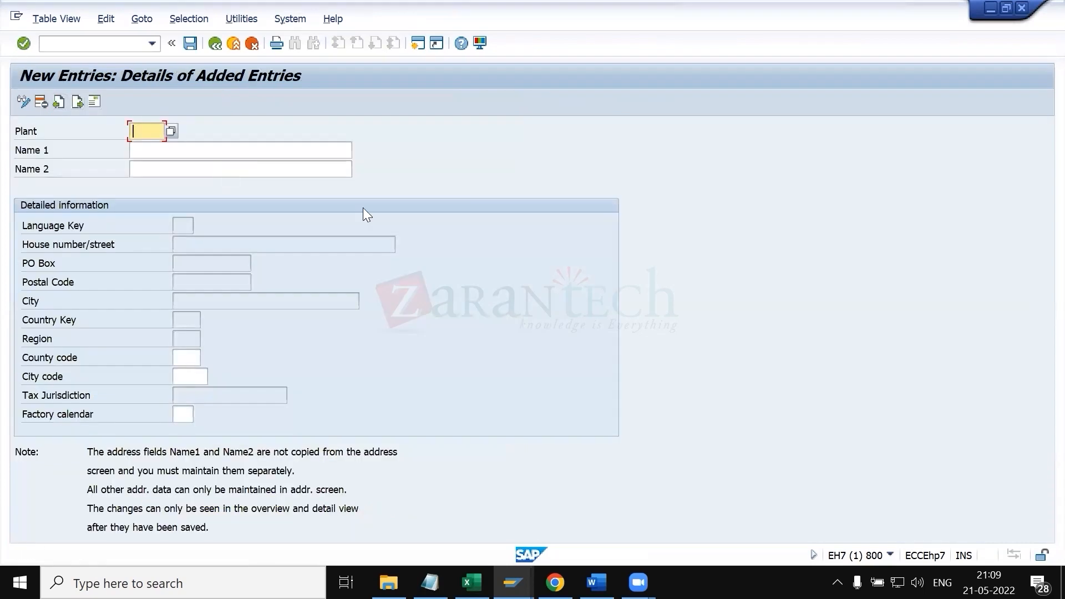
- Look up the US plant code in the Excel workbook and enter 5500 as the new plant
{"action": "key", "text": "alt+Tab"}
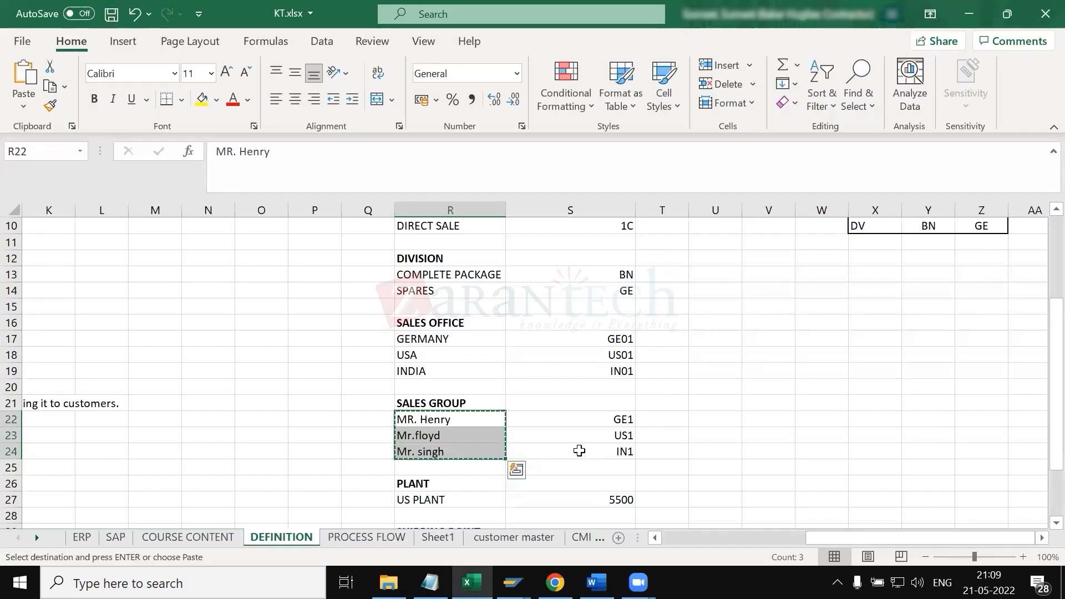
{"action": "left_click", "coordinate": [594, 482]}
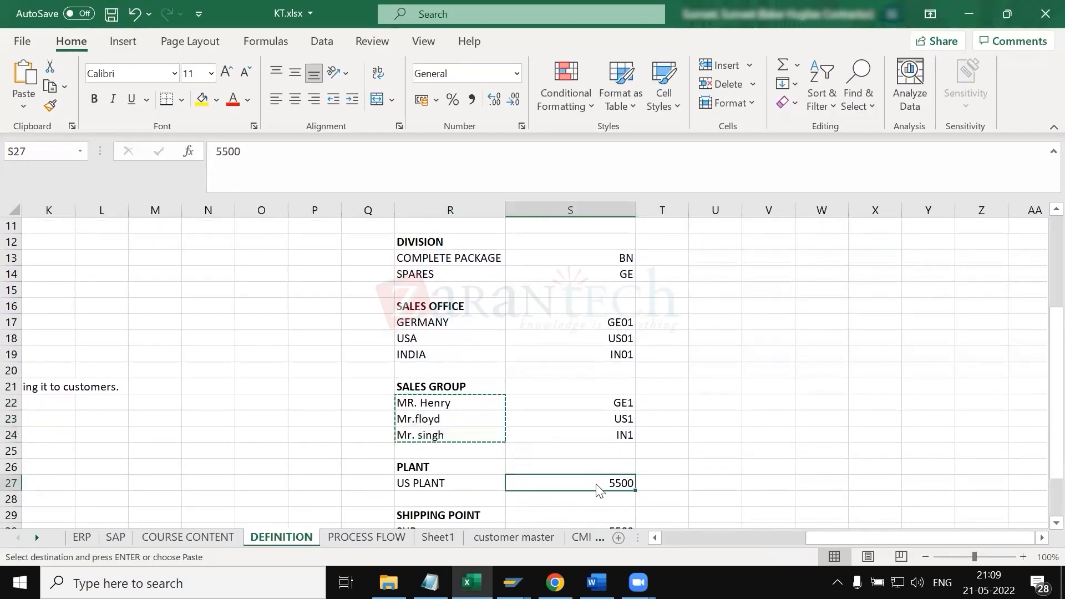
{"action": "key", "text": "alt+Tab"}
{"action": "type", "text": "5"}
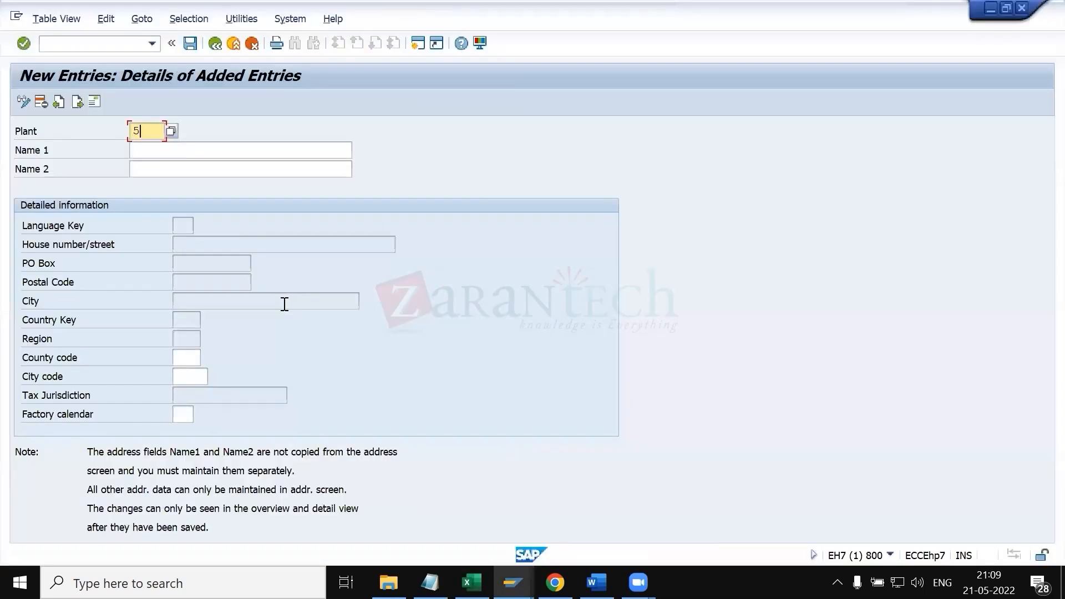
{"action": "type", "text": "500"}
{"action": "key", "text": "Return"}
- Enter Sulzer pumps USA as Name 1 of plant 5500
{"action": "type", "text": "SU"}
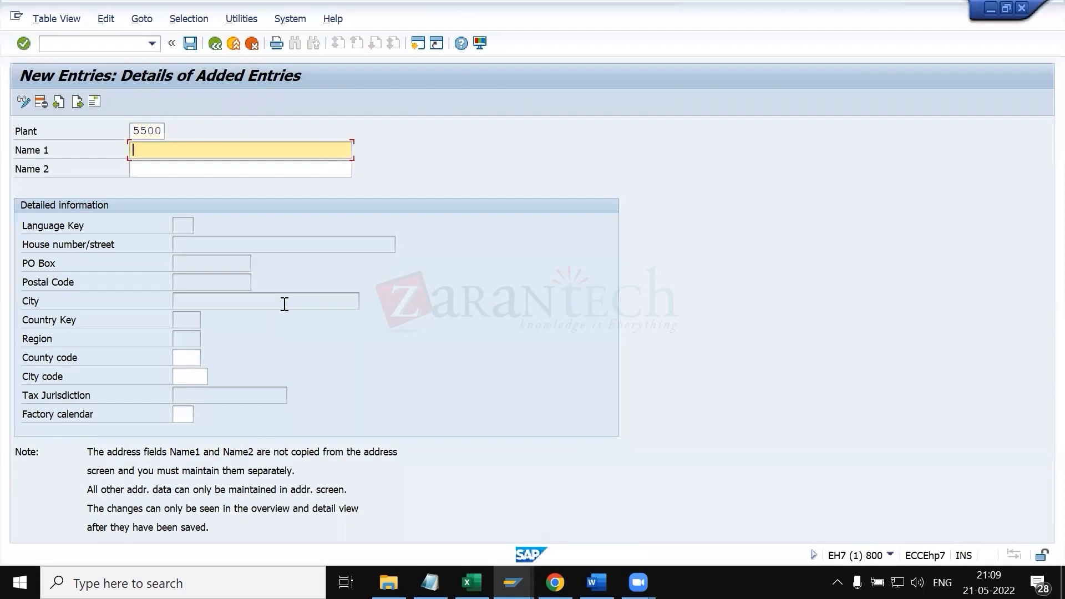
{"action": "type", "text": "lzer"}
{"action": "key", "text": "BackSpace"}
{"action": "key", "text": "BackSpace"}
{"action": "key", "text": "BackSpace"}
{"action": "key", "text": "BackSpace"}
{"action": "key", "text": "BackSpace"}
{"action": "type", "text": "ulzer pumps USA"}
{"action": "key", "text": "Tab"}
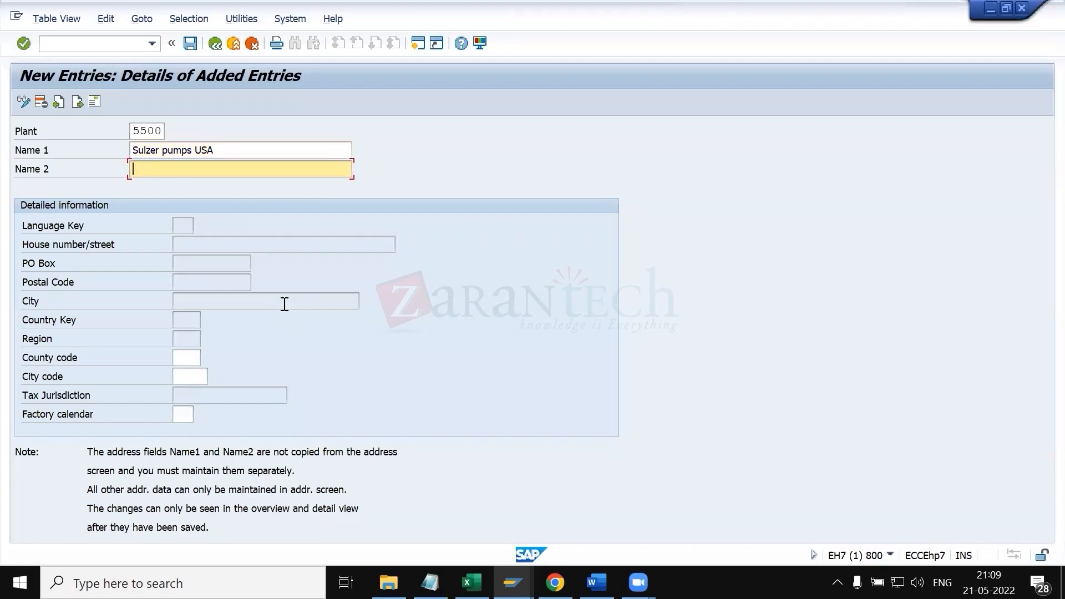
- Check the sales office list in the Excel workbook and enter Sulzer as Name 2 of plant 5500
{"action": "key", "text": "alt+Tab"}
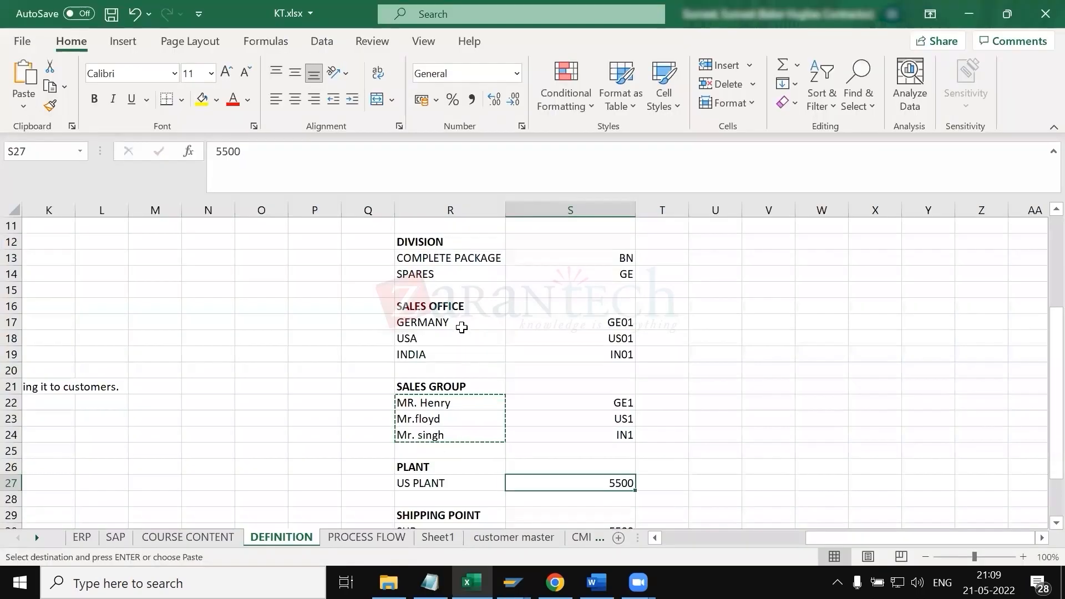
{"action": "left_click_drag", "start_coordinate": [444, 337], "coordinate": [589, 357]}
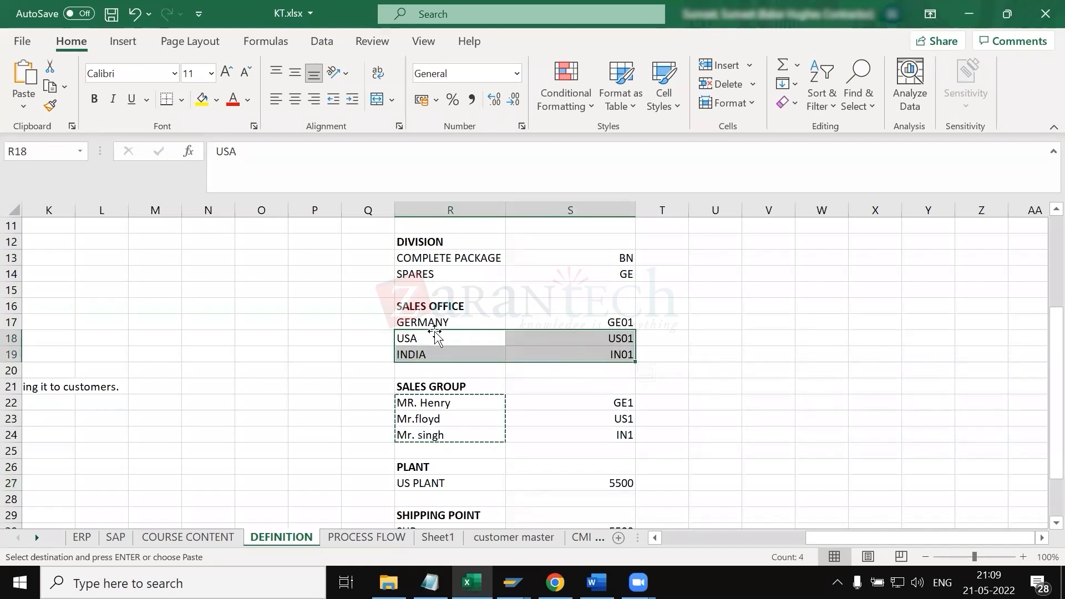
{"action": "key", "text": "alt+Tab"}
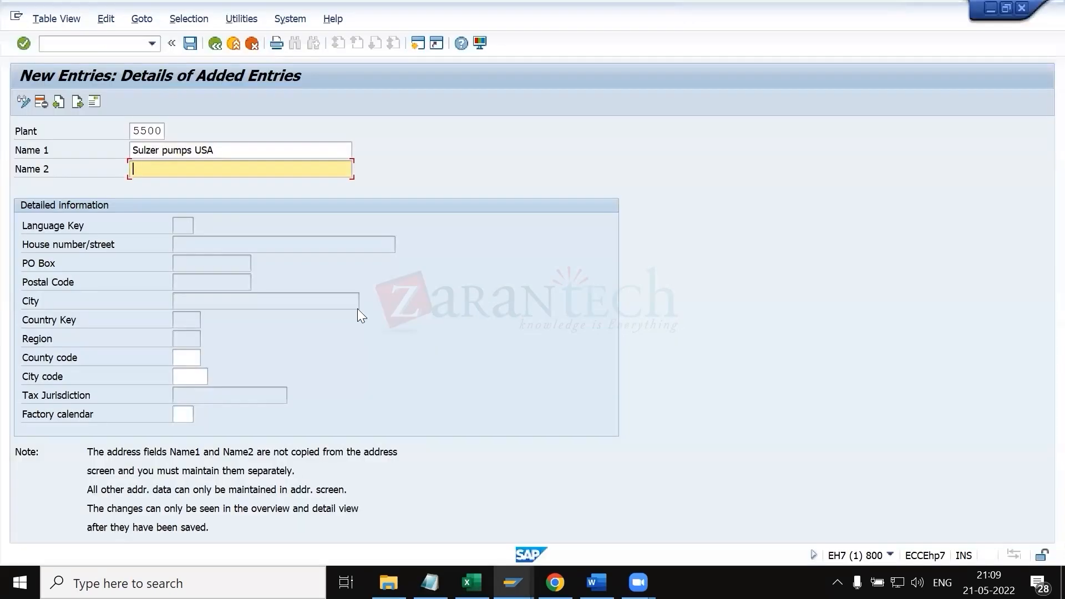
{"action": "type", "text": "Sulzer"}
{"action": "key", "text": "Tab"}
{"action": "key", "text": "Return"}
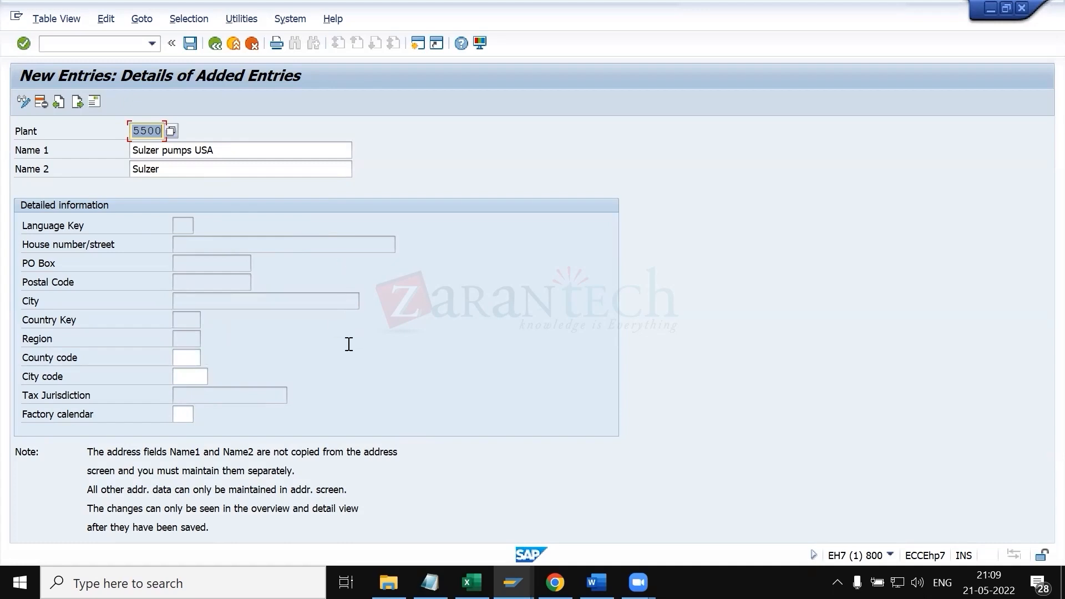
- Assign factory calendar 01 to plant 5500 and save the entry to bring up its address form
{"action": "left_click", "coordinate": [179, 414]}
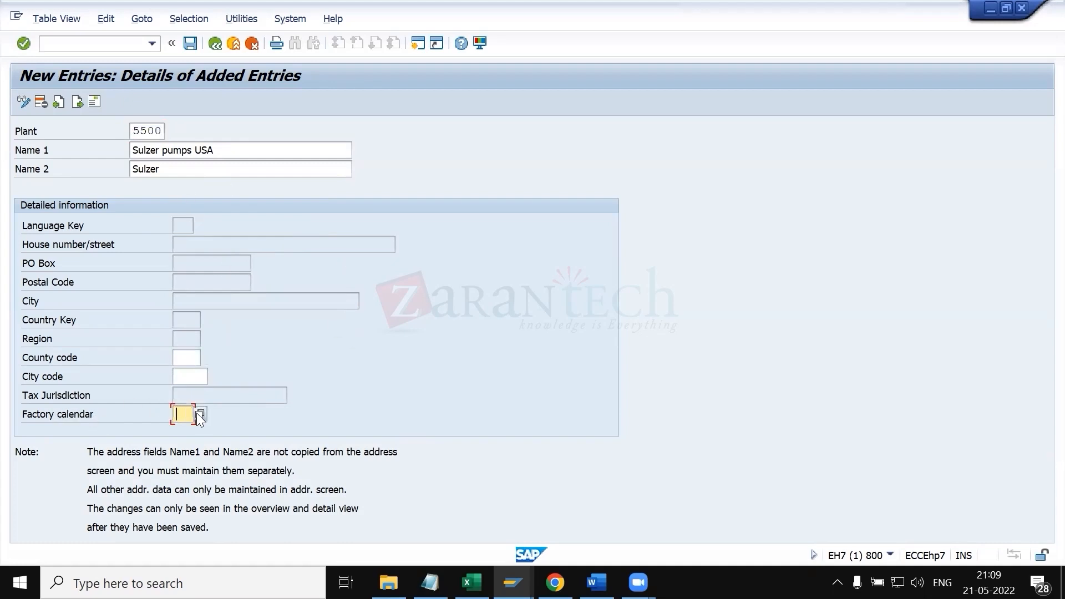
{"action": "left_click", "coordinate": [200, 414]}
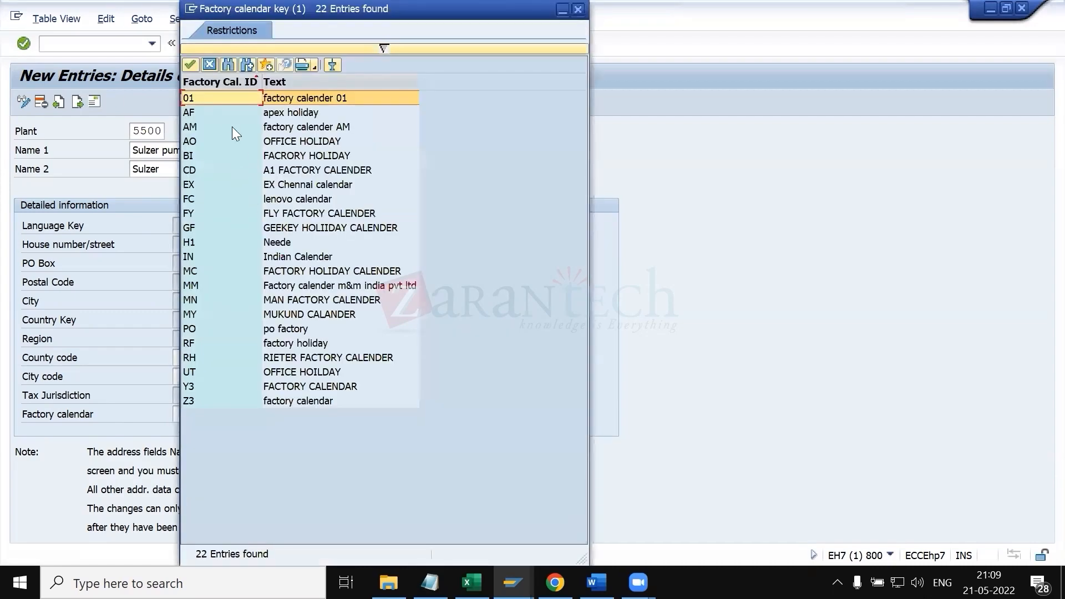
{"action": "double_click", "coordinate": [221, 100]}
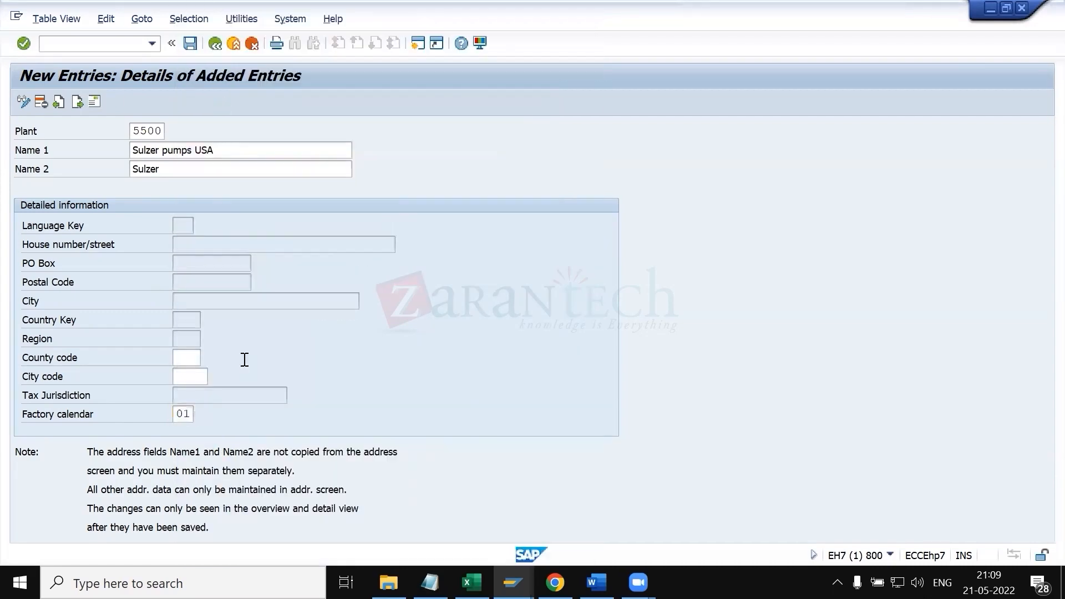
{"action": "key", "text": "Return"}
{"action": "left_click", "coordinate": [191, 44]}
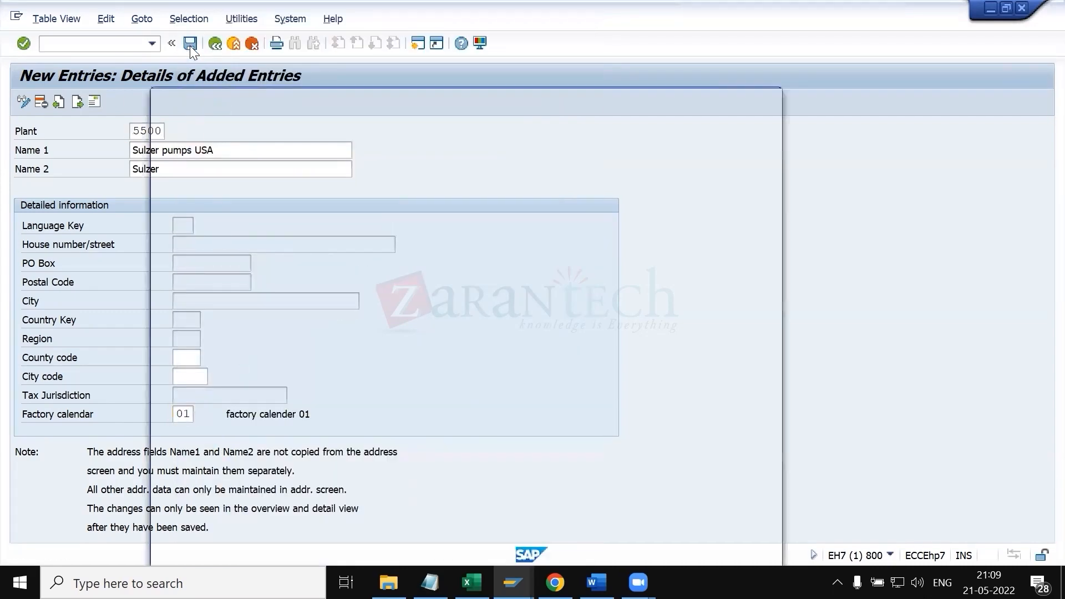
- Set the plant address title to Mr. and fill the two name lines with Sulzer pumps Pvt Ltd and Sulzer USA
{"action": "type", "text": "Mr."}
{"action": "key", "text": "Tab"}
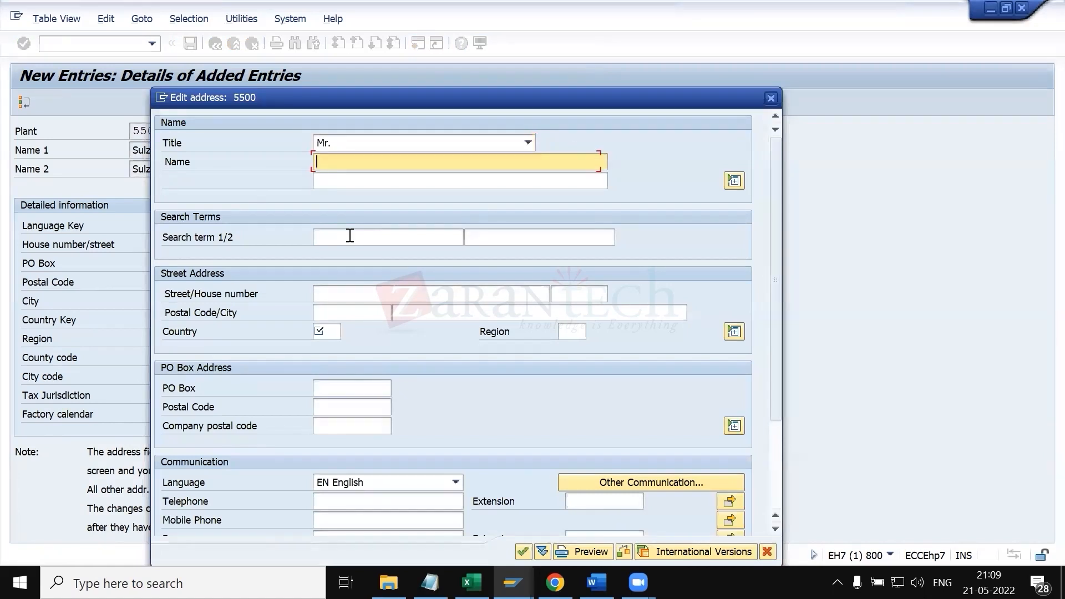
{"action": "key", "text": "Down"}
{"action": "key", "text": "Tab"}
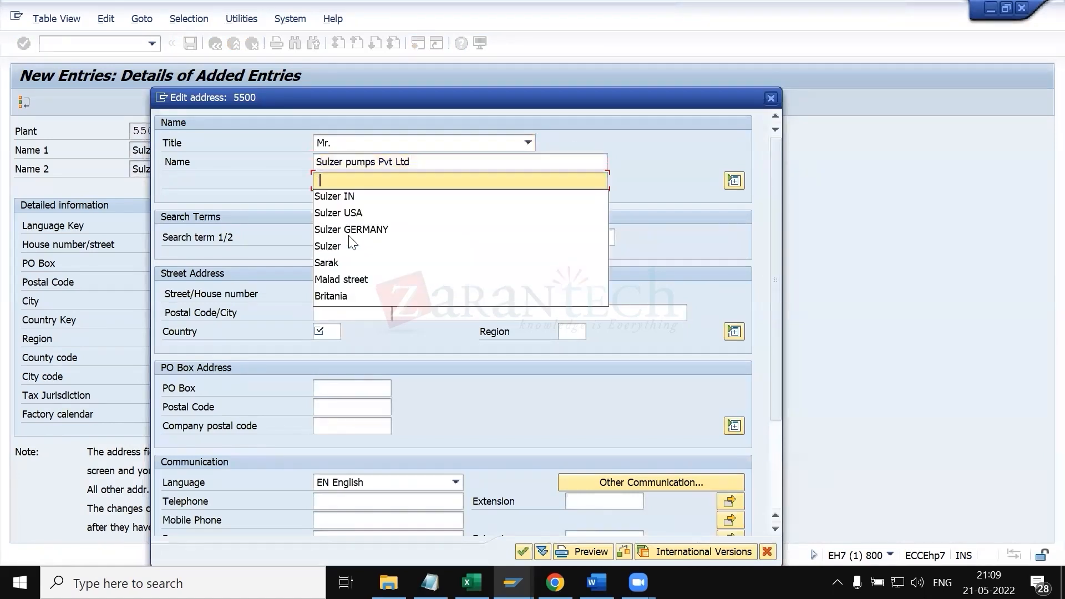
{"action": "key", "text": "Down"}
{"action": "key", "text": "Down"}
{"action": "key", "text": "Tab"}
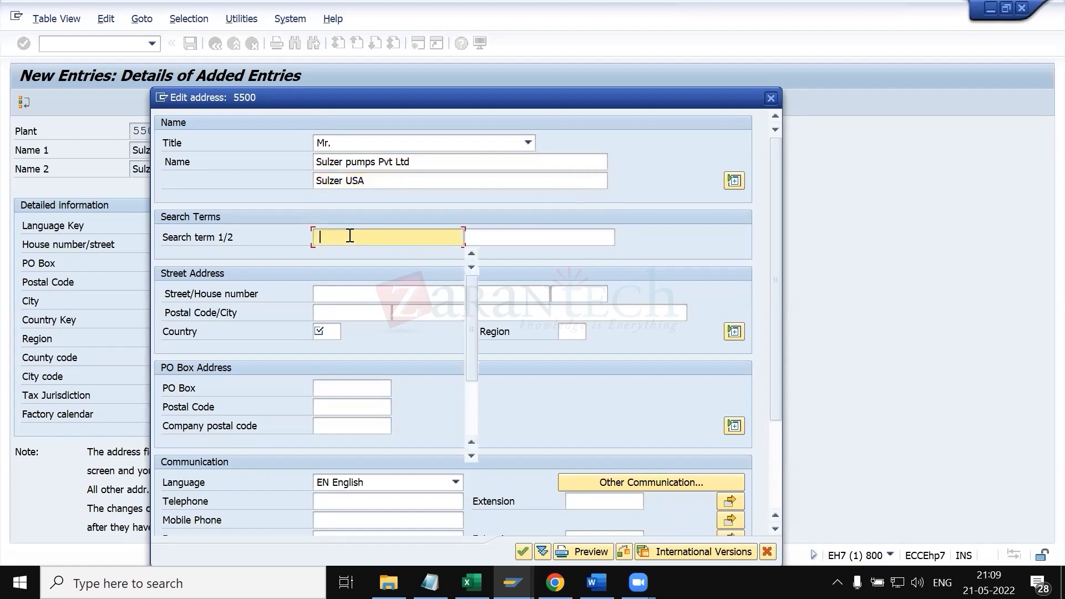
- Choose Sulzer USA as the first search term of the plant address
{"action": "key", "text": "Down"}
{"action": "key", "text": "Down"}
{"action": "key", "text": "Down"}
{"action": "key", "text": "Up"}
{"action": "key", "text": "Return"}
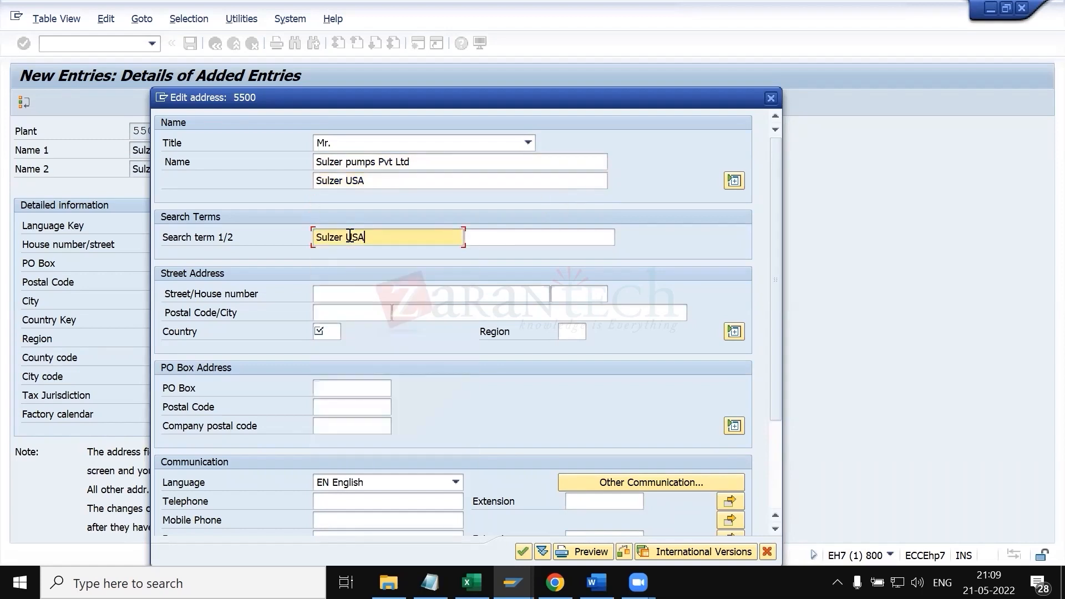
- Fill in the street and a five-digit postal code for plant 5500 and choose California as the city
{"action": "key", "text": "Tab"}
{"action": "type", "text": "123"}
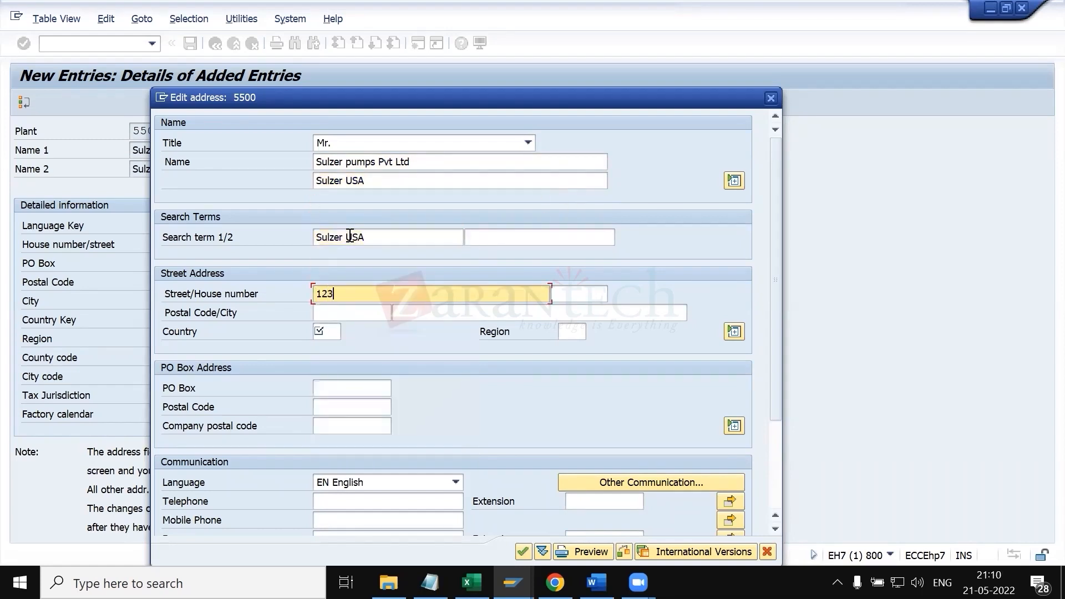
{"action": "type", "text": ", street"}
{"action": "key", "text": "Tab"}
{"action": "key", "text": "Tab"}
{"action": "type", "text": "12345"}
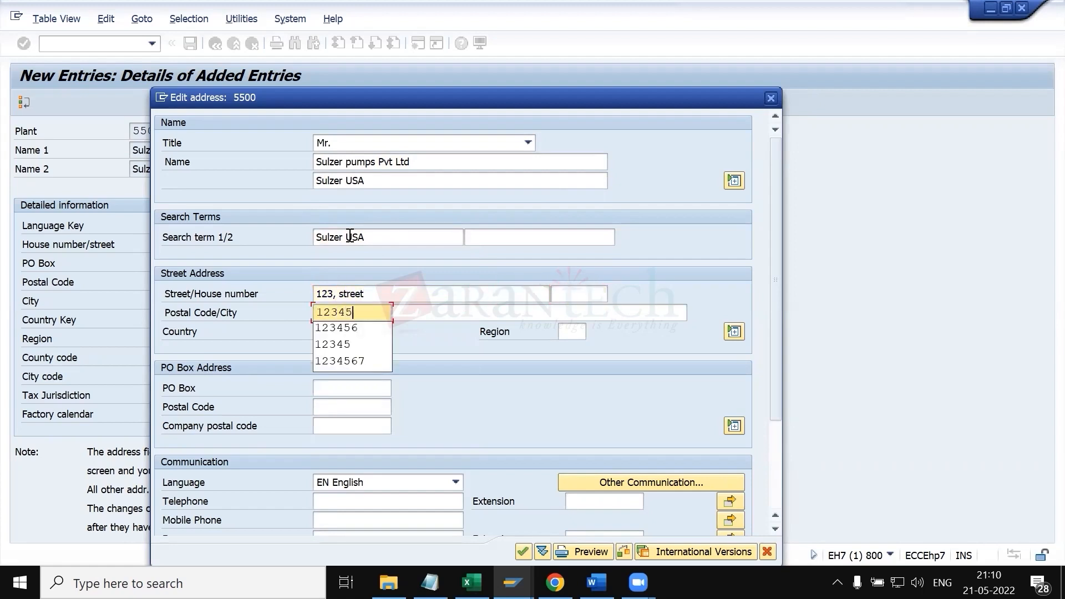
{"action": "key", "text": "Tab"}
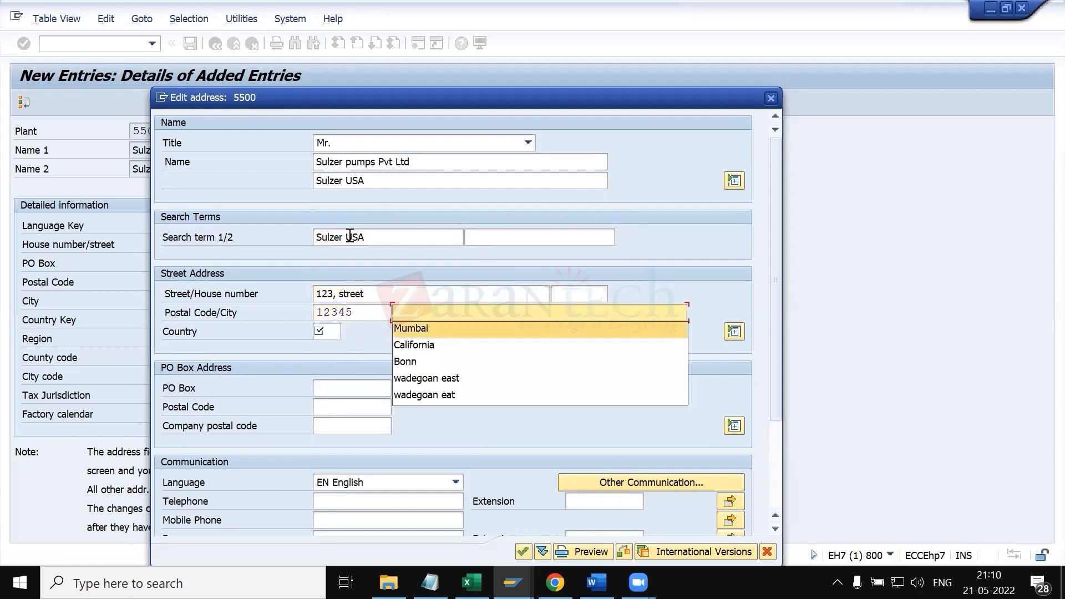
{"action": "key", "text": "Down"}
{"action": "key", "text": "Return"}
{"action": "key", "text": "Tab"}
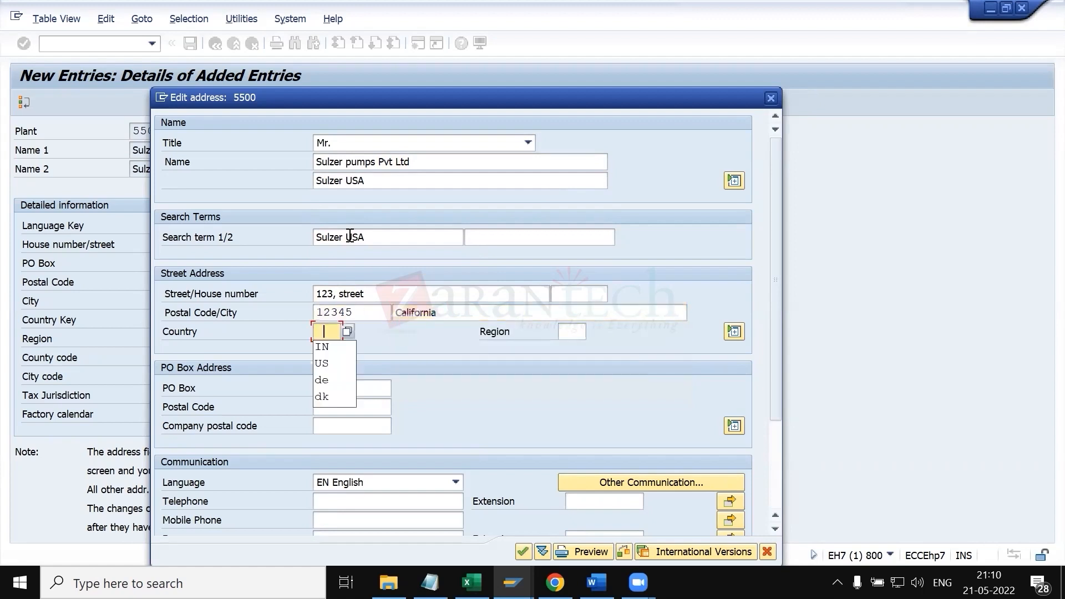
- Enter IN as the country of the plant address and look through the regions offered for it
{"action": "key", "text": "Return"}
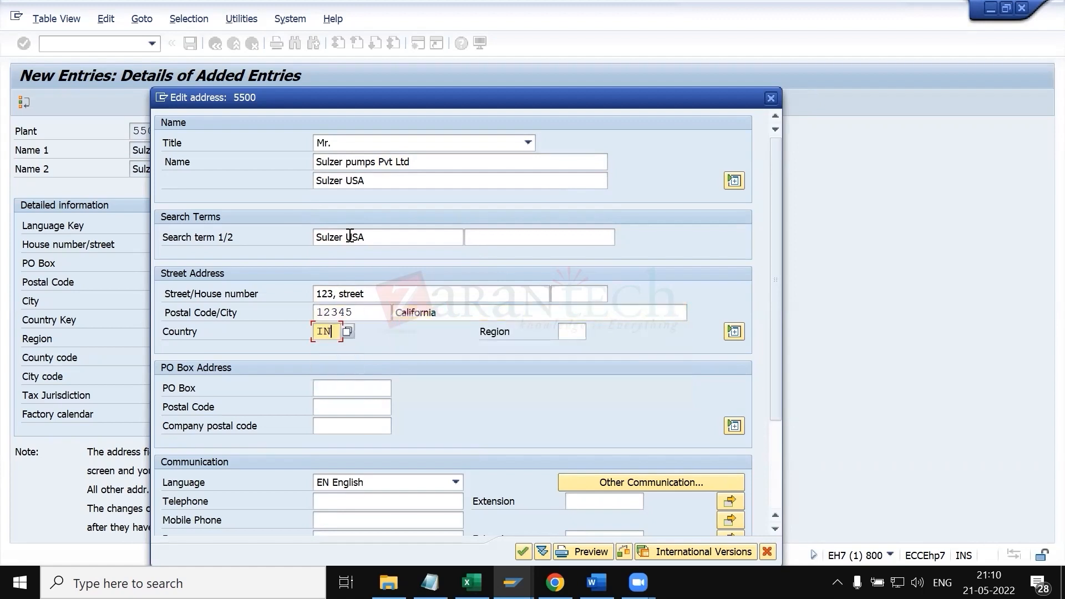
{"action": "key", "text": "Tab"}
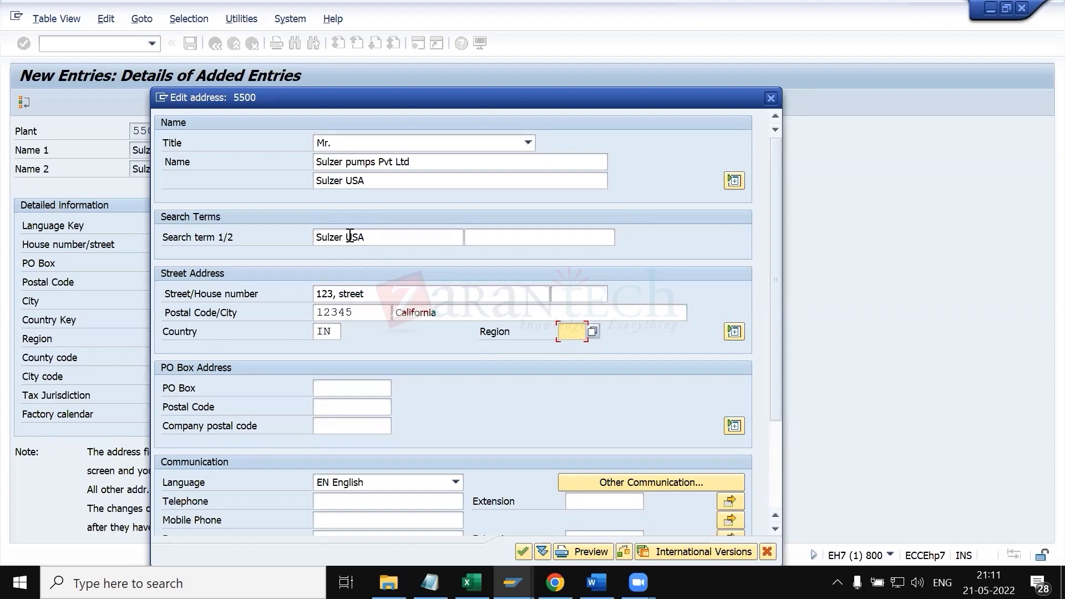
{"action": "key", "text": "BackSpace"}
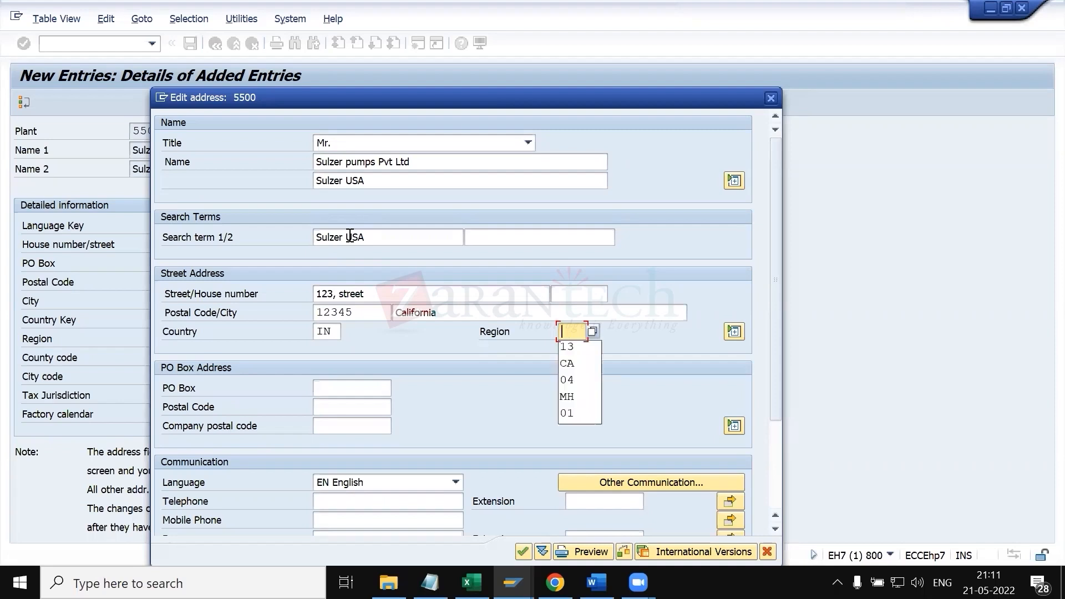
{"action": "key", "text": "F4"}
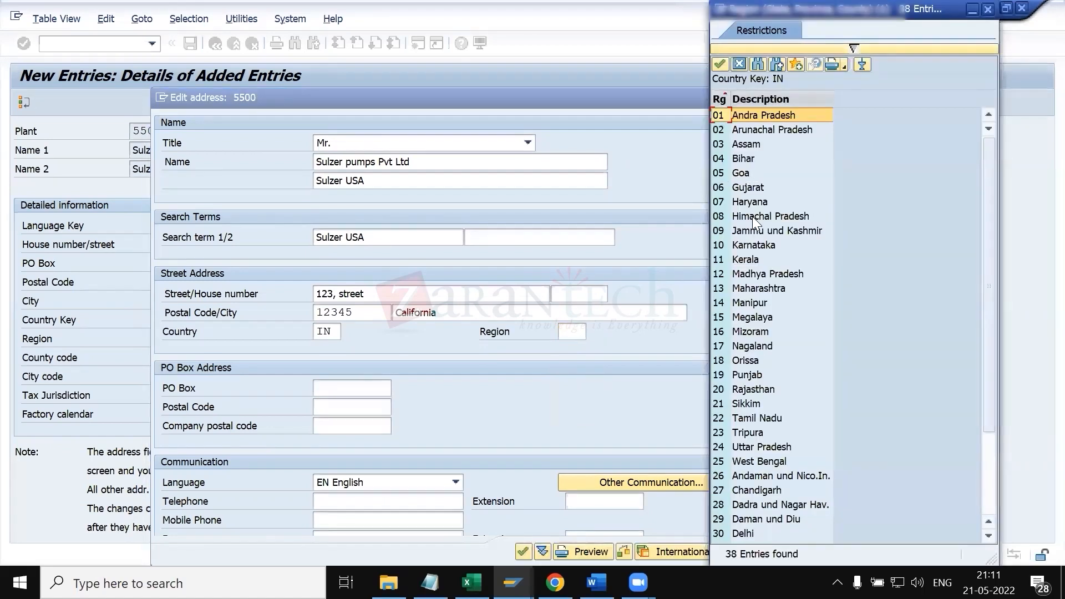
{"action": "scroll", "coordinate": [763, 345], "scroll_direction": "down", "scroll_amount": 3}
{"action": "scroll", "coordinate": [763, 345], "scroll_direction": "up", "scroll_amount": 3}
{"action": "left_click", "coordinate": [989, 6]}
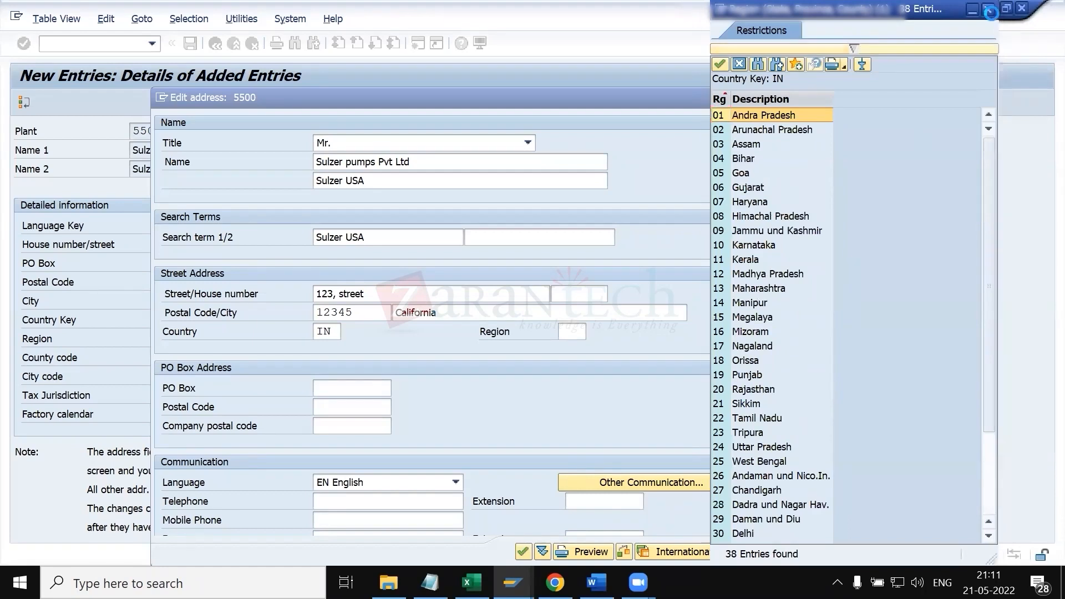
- Set the country of the plant address to US
{"action": "double_click", "coordinate": [340, 331]}
{"action": "type", "text": "US"}
{"action": "key", "text": "Tab"}
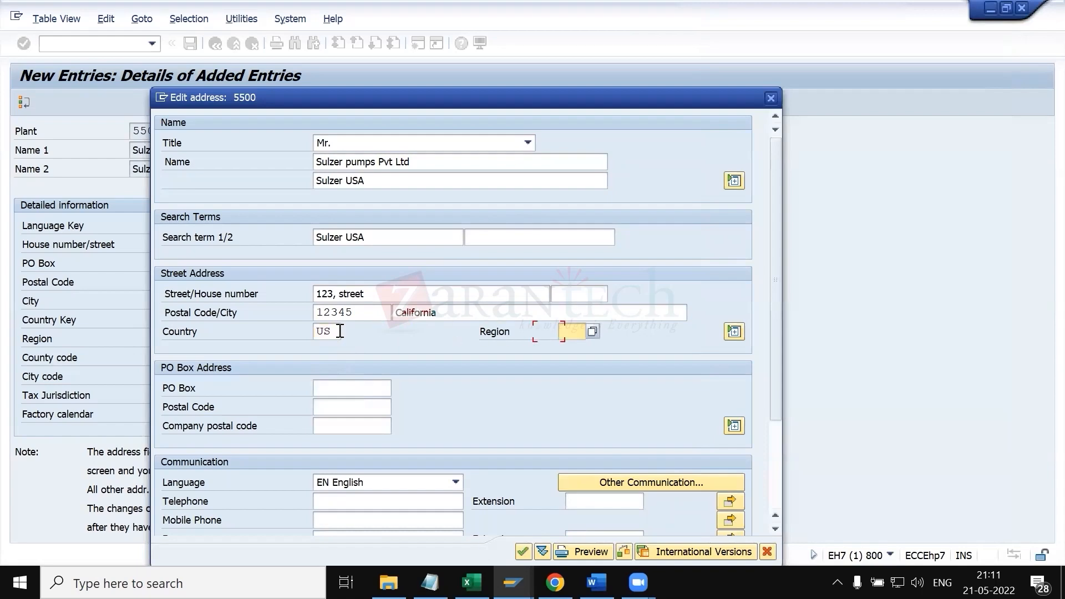
- Choose California (CA) as the region of the plant address and save plant 5500 under the Demo Org structure customizing request
{"action": "key", "text": "F4"}
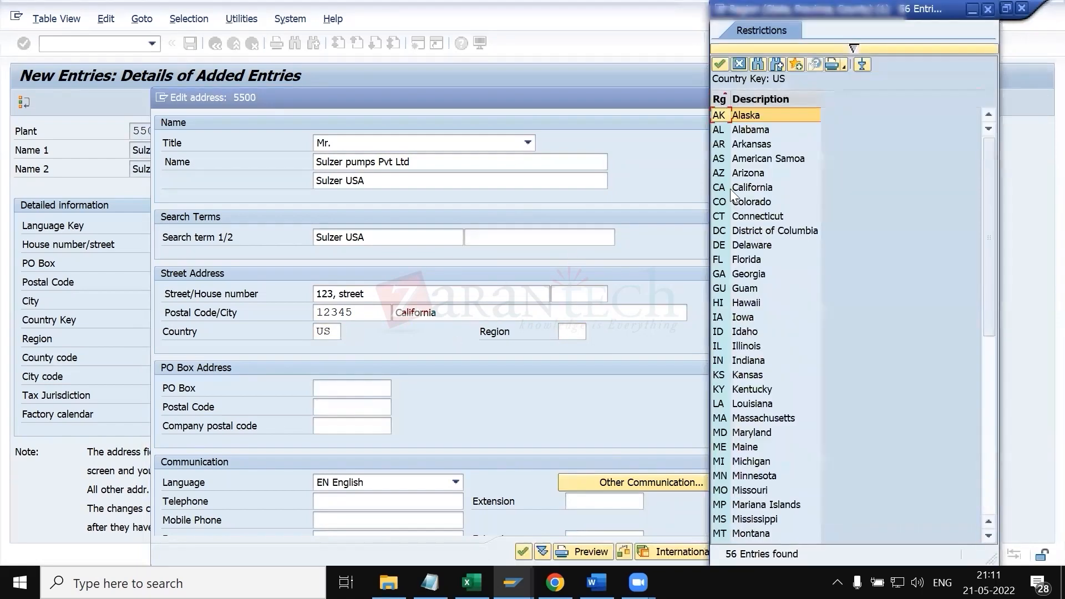
{"action": "double_click", "coordinate": [731, 187]}
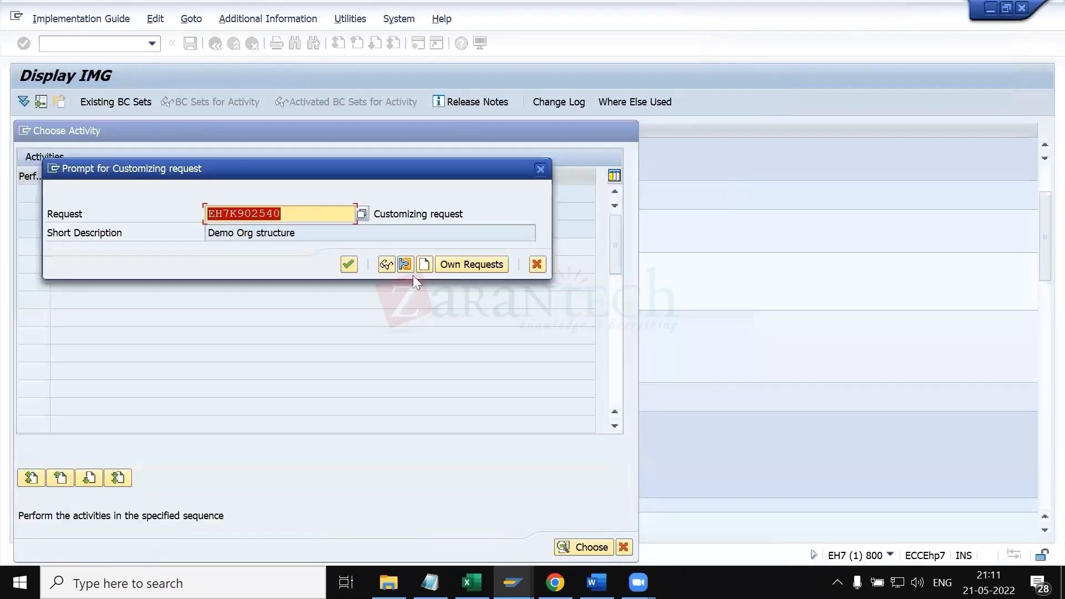
{"action": "left_click", "coordinate": [348, 264]}
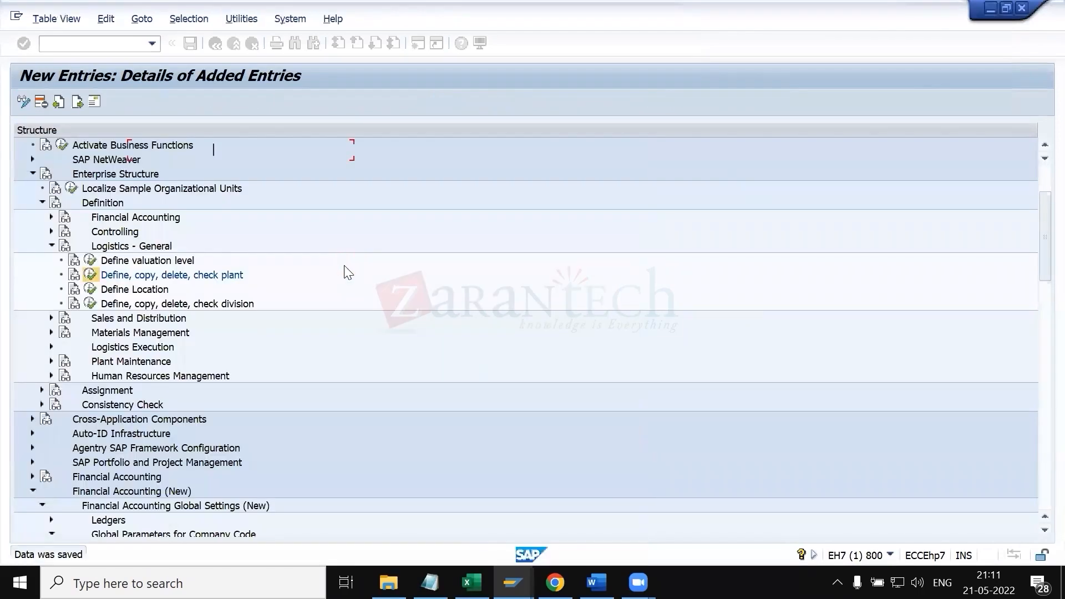
{"action": "key", "text": "F3"}
{"action": "key", "text": "F3"}
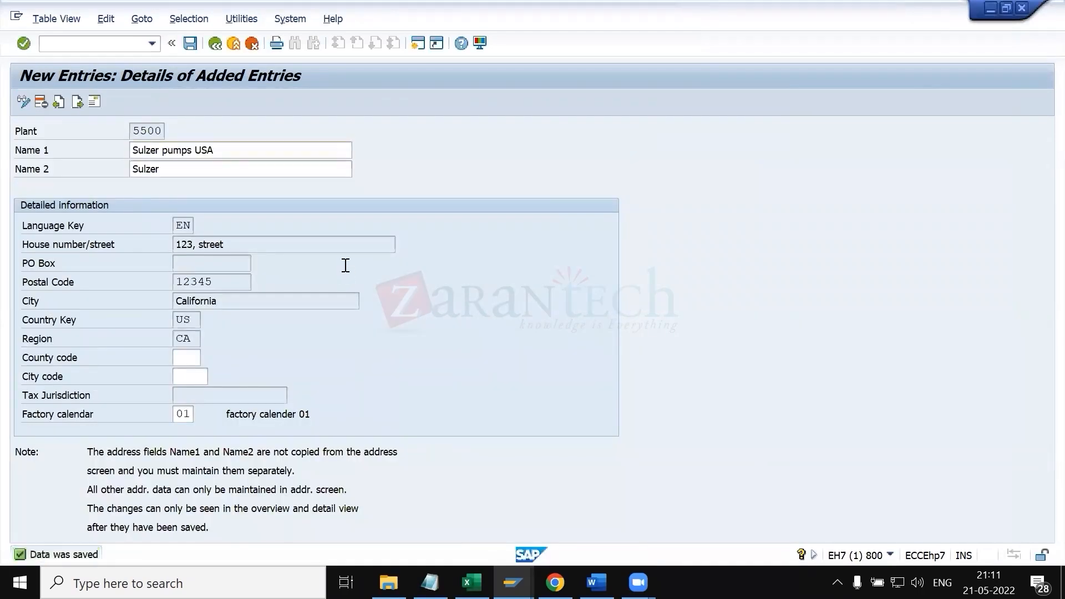
{"action": "key", "text": "F3"}
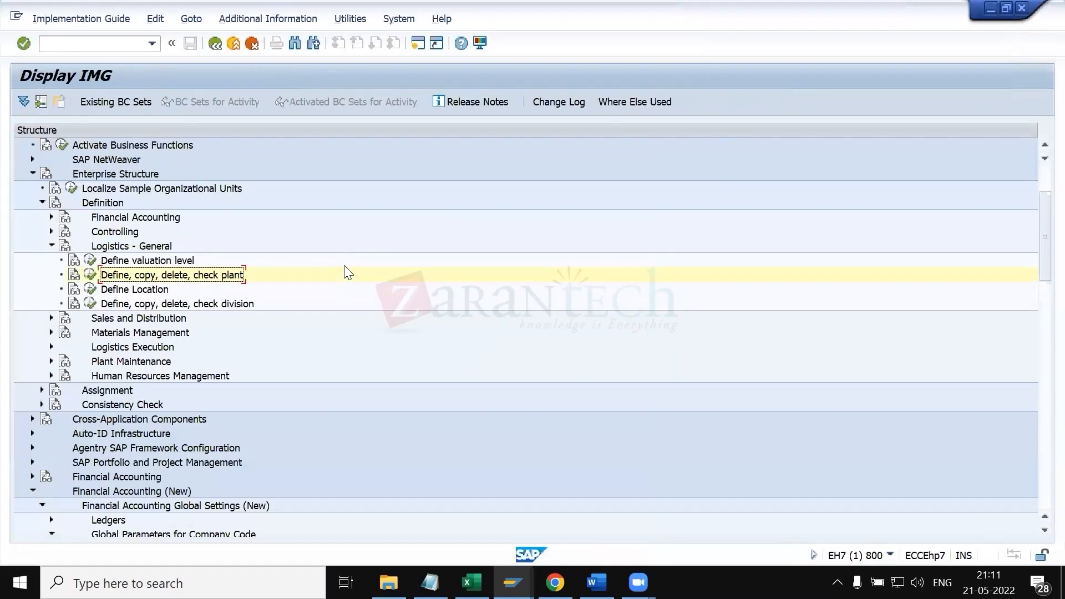
- Open the shipping point definition under Logistics Execution in the enterprise structure and start a new shipping point entry
{"action": "left_click", "coordinate": [50, 246]}
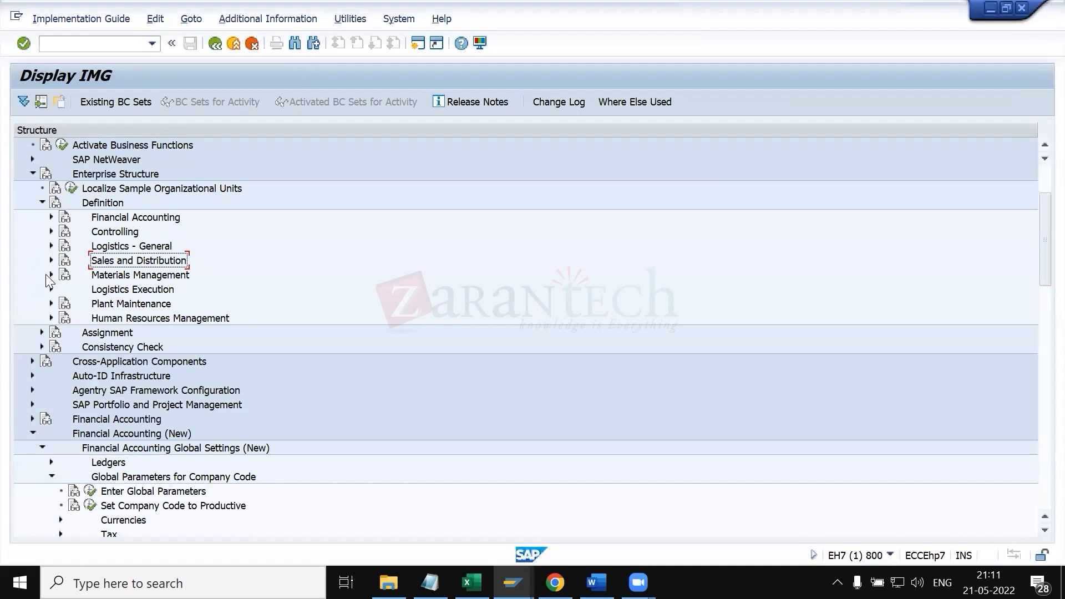
{"action": "left_click", "coordinate": [51, 289]}
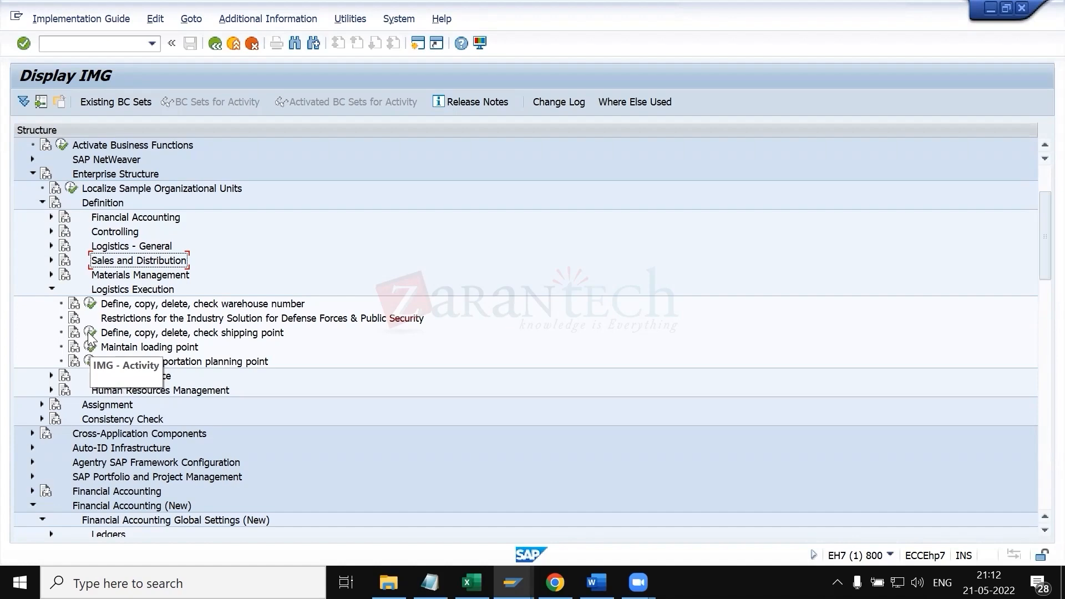
{"action": "left_click", "coordinate": [89, 333]}
{"action": "double_click", "coordinate": [151, 192]}
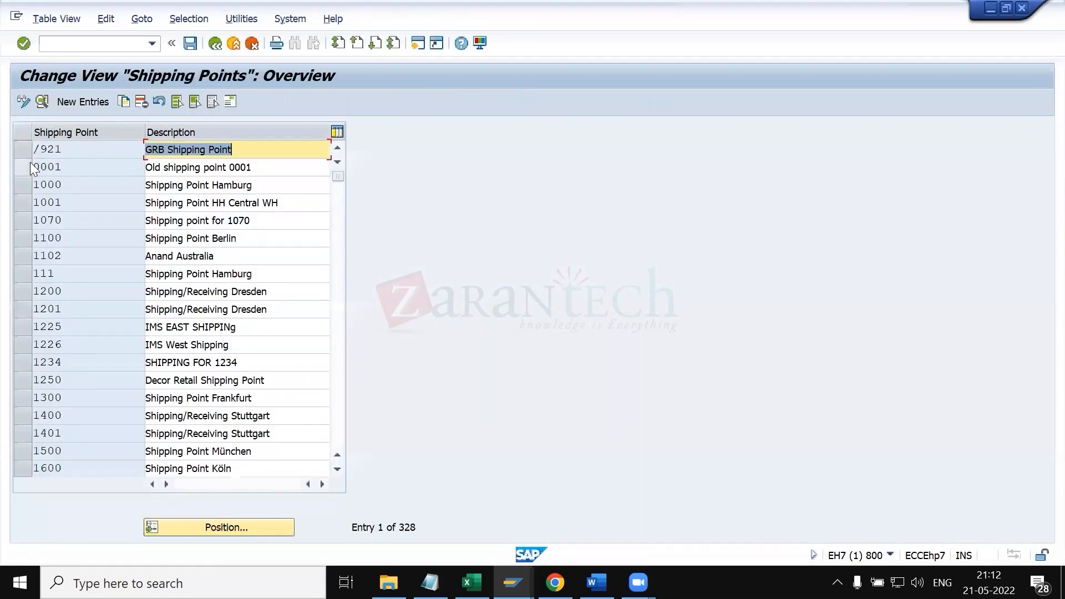
{"action": "left_click", "coordinate": [82, 101]}
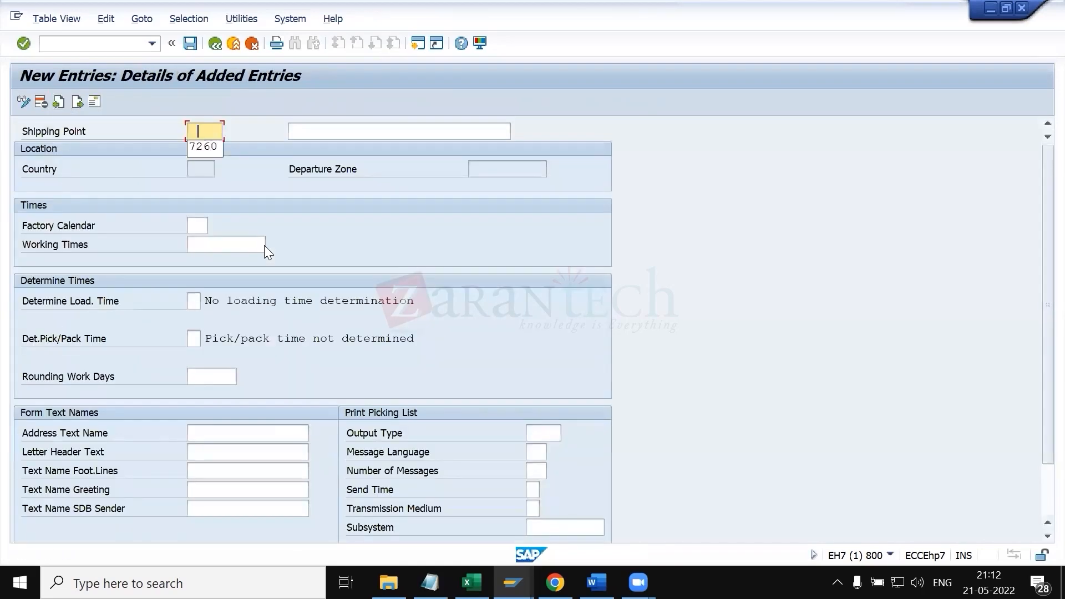
- Copy the shipping point code 5500 from the DEFINITION sheet in Excel into the new shipping point entry in SAP
{"action": "key", "text": "alt+Tab"}
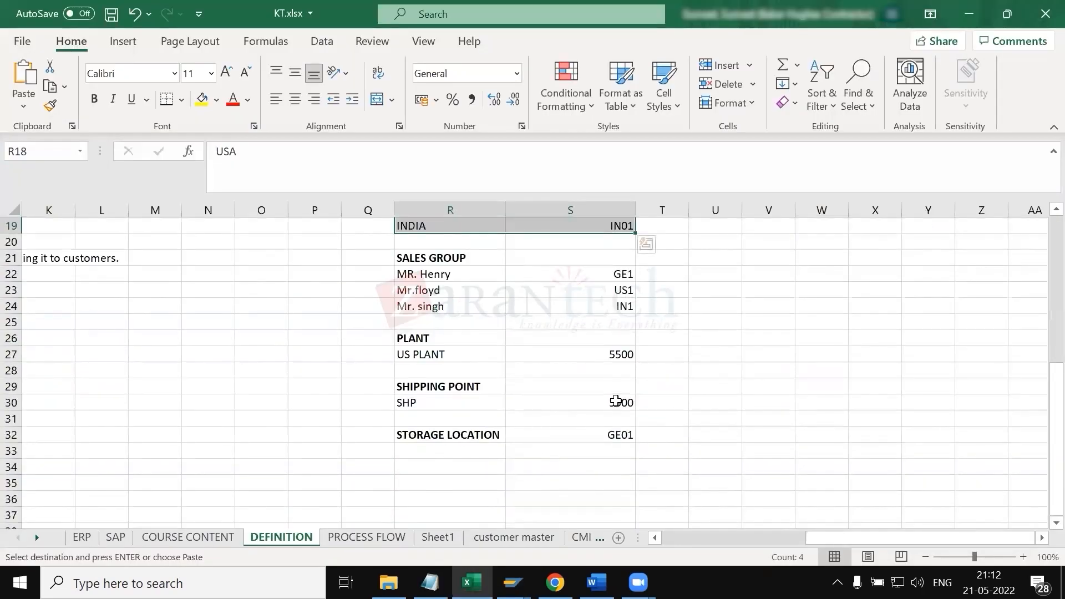
{"action": "left_click", "coordinate": [618, 403]}
{"action": "key", "text": "ctrl+c"}
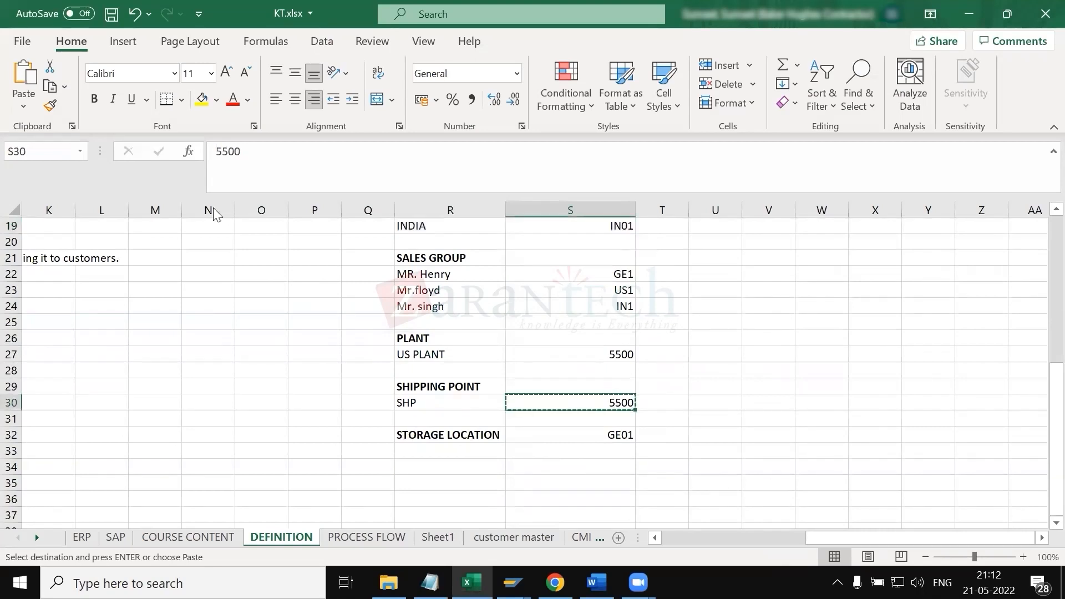
{"action": "key", "text": "alt+Tab"}
{"action": "key", "text": "ctrl+v"}
{"action": "key", "text": "Tab"}
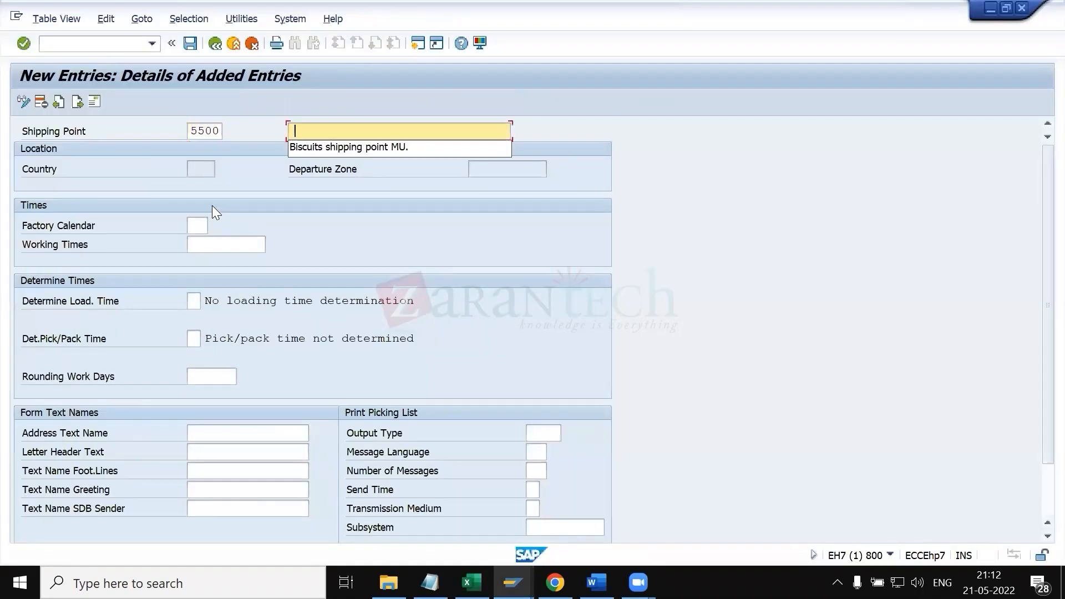
- Describe shipping point 5500 as Sulzer pumps ship pt and assign factory calendar 01 to it
{"action": "type", "text": "Sulzer"}
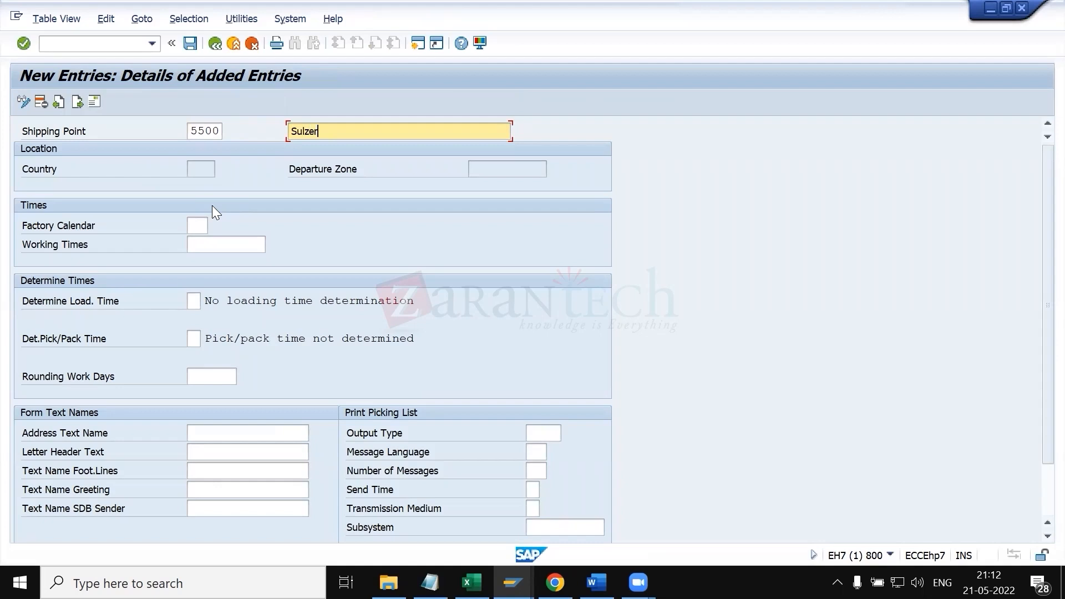
{"action": "type", "text": " pumps ship pt"}
{"action": "key", "text": "Tab"}
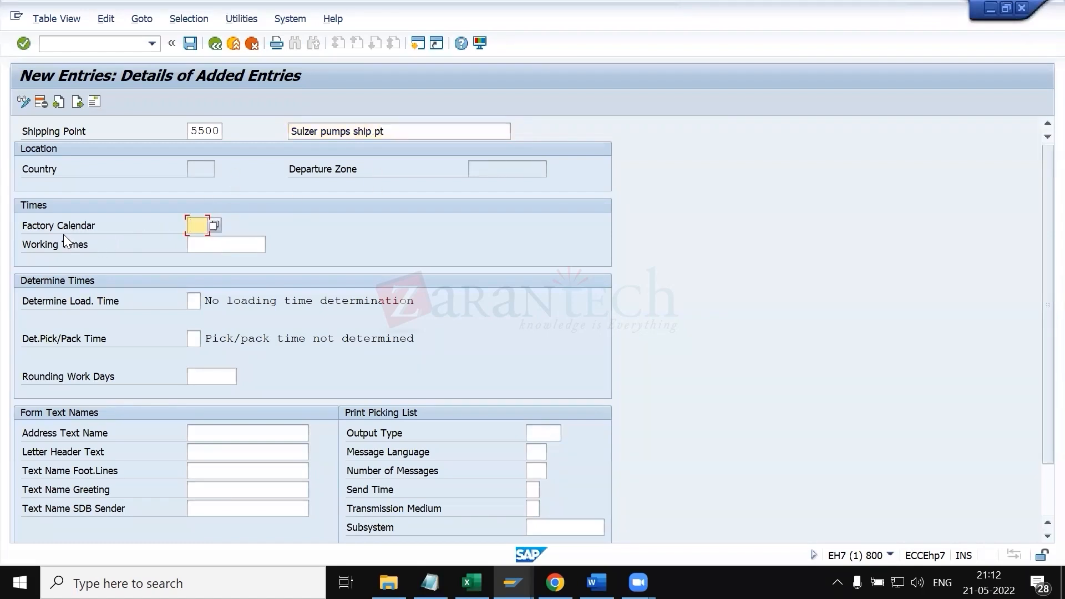
{"action": "left_click", "coordinate": [214, 225]}
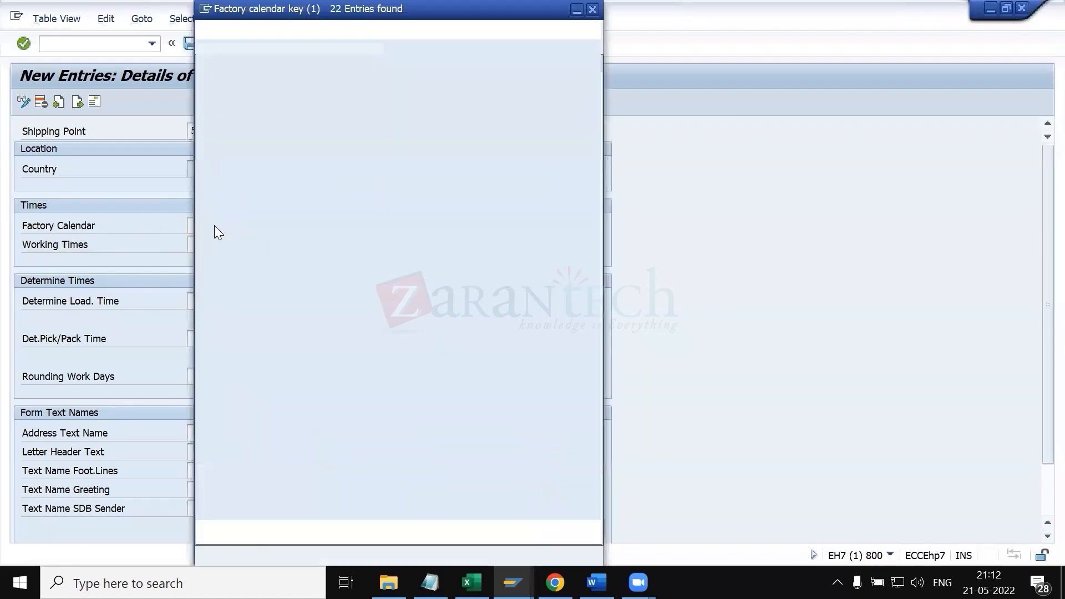
{"action": "key", "text": "Return"}
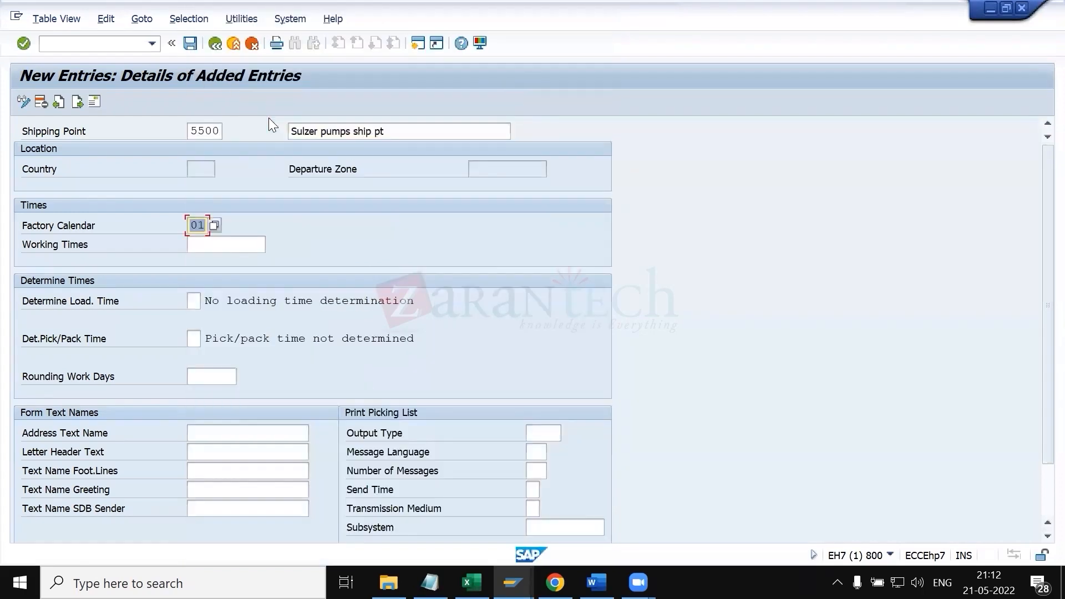
{"action": "key", "text": "Return"}
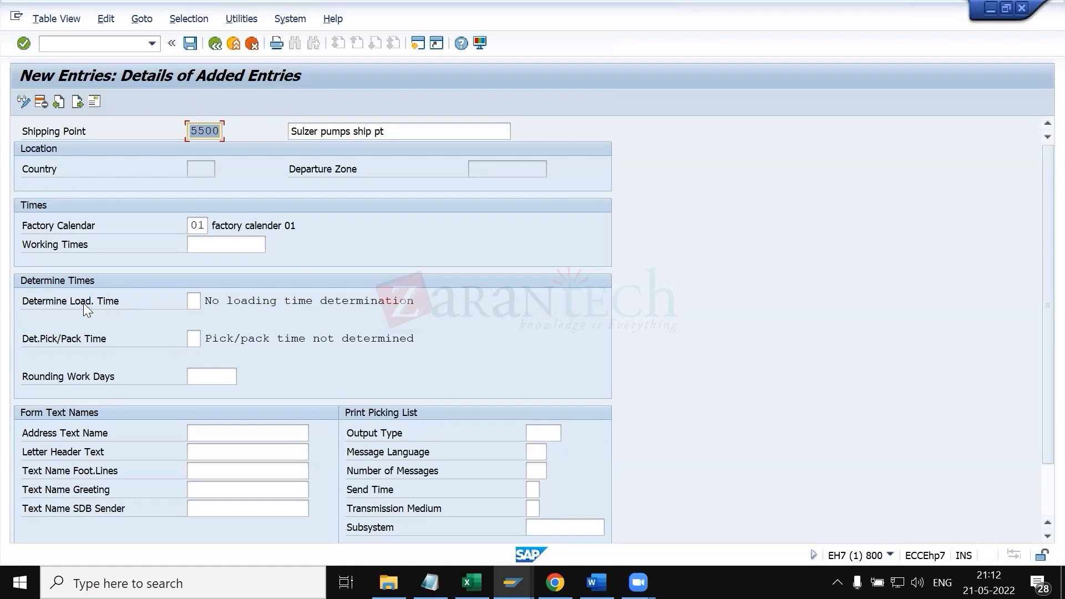
- Look through the options offered for determining the loading time of the shipping point
{"action": "left_click", "coordinate": [195, 300]}
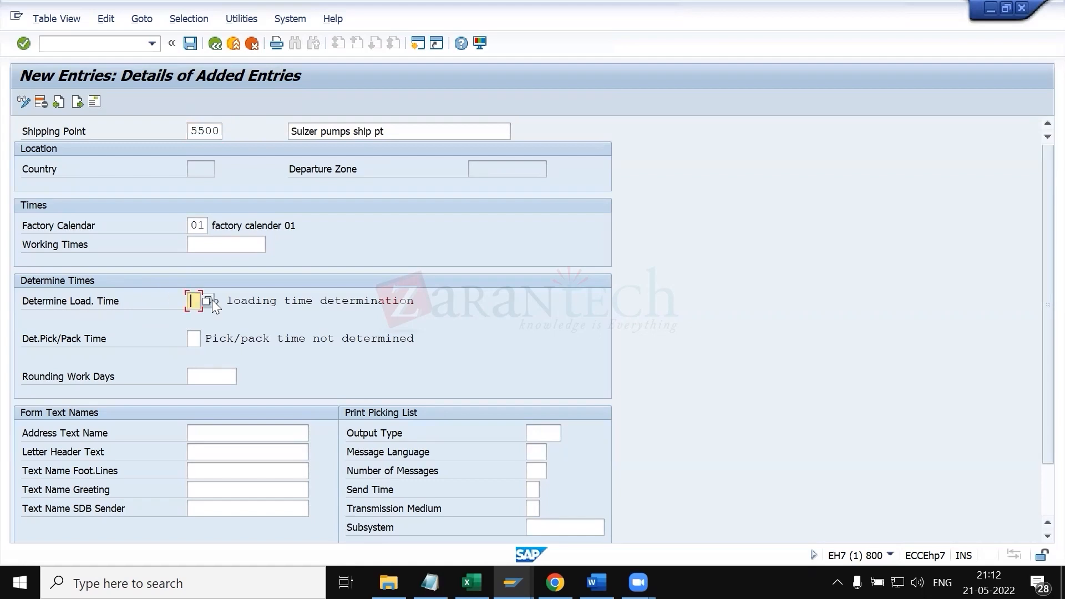
{"action": "left_click", "coordinate": [207, 301]}
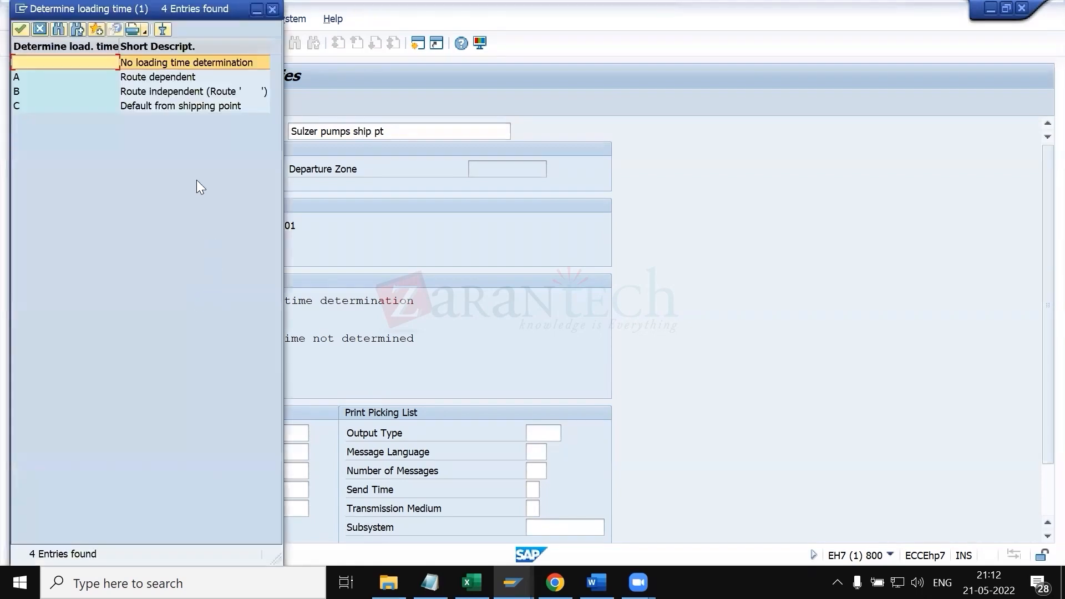
{"action": "left_click_drag", "start_coordinate": [153, 9], "coordinate": [752, 134]}
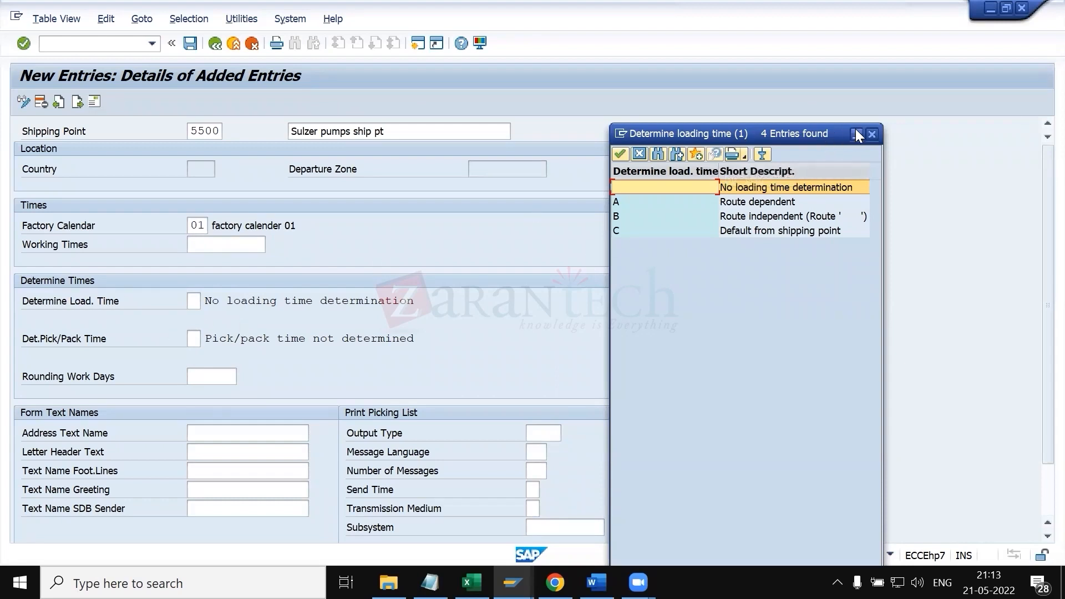
{"action": "left_click", "coordinate": [871, 134]}
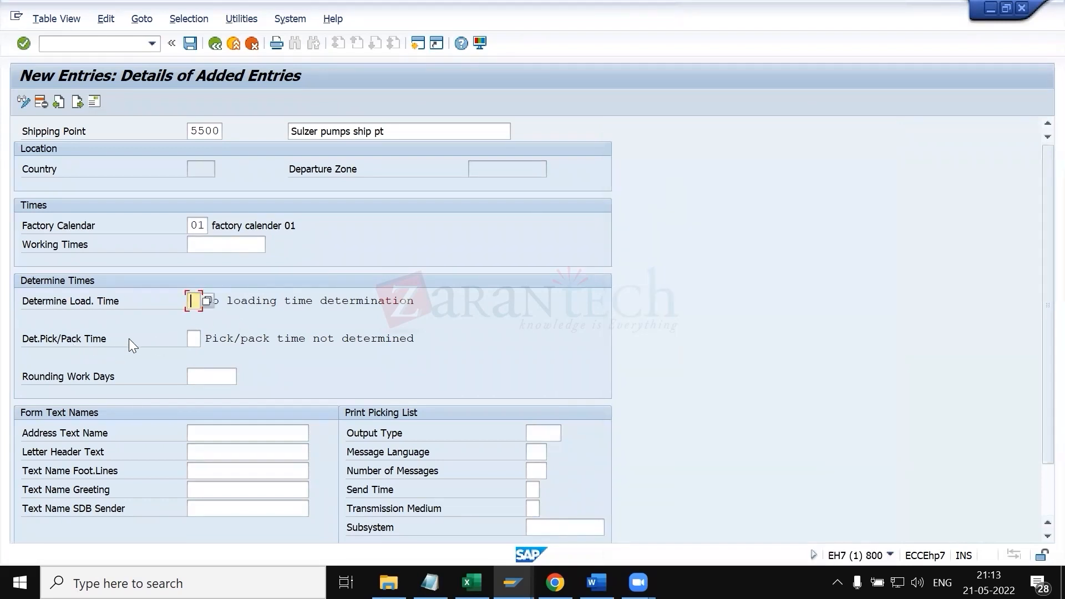
- Review the pick/pack time options and set the shipping point's pick/pack time determination to C, Default from shipping point
{"action": "left_click", "coordinate": [195, 338]}
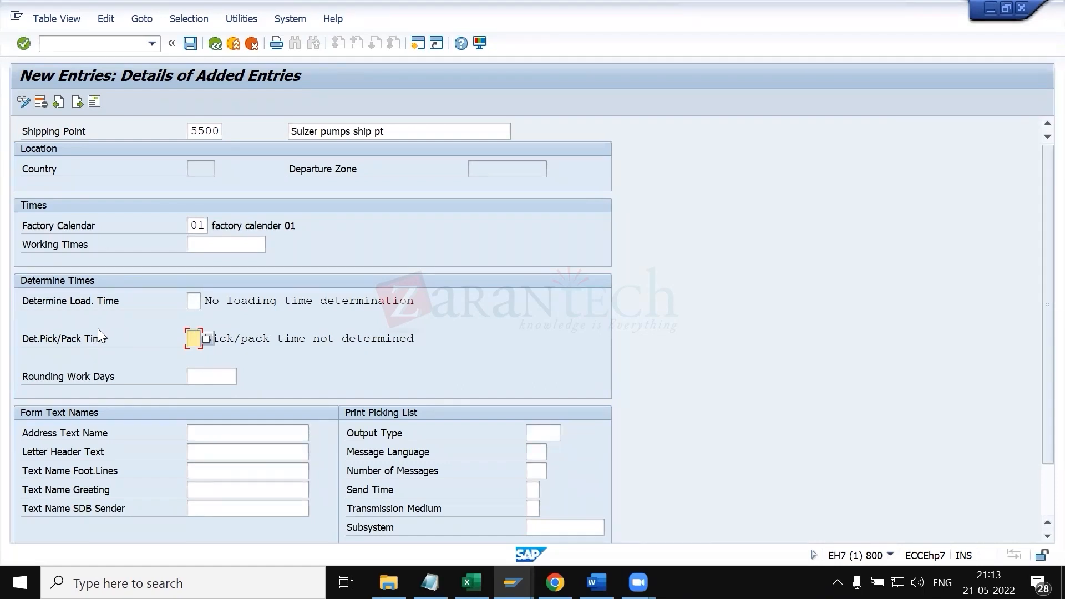
{"action": "left_click", "coordinate": [206, 340]}
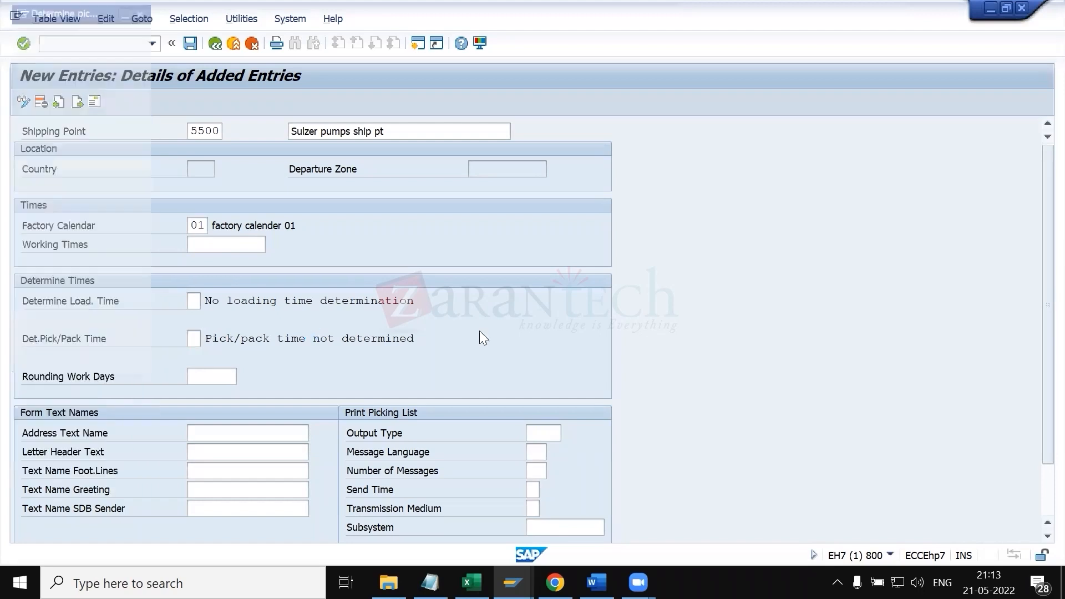
{"action": "left_click_drag", "start_coordinate": [147, 9], "coordinate": [821, 146]}
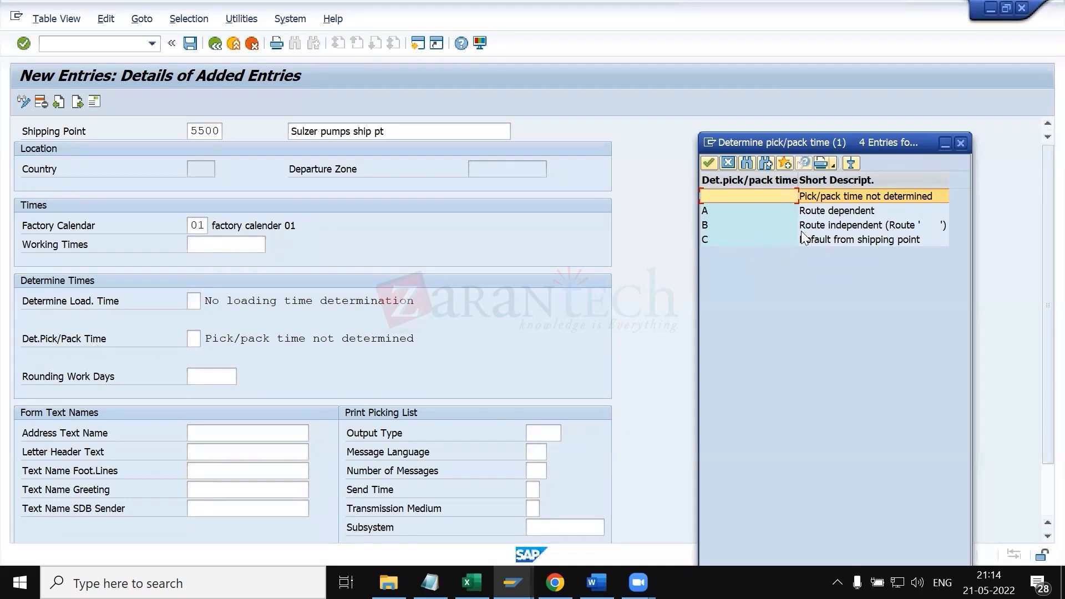
{"action": "left_click", "coordinate": [834, 214]}
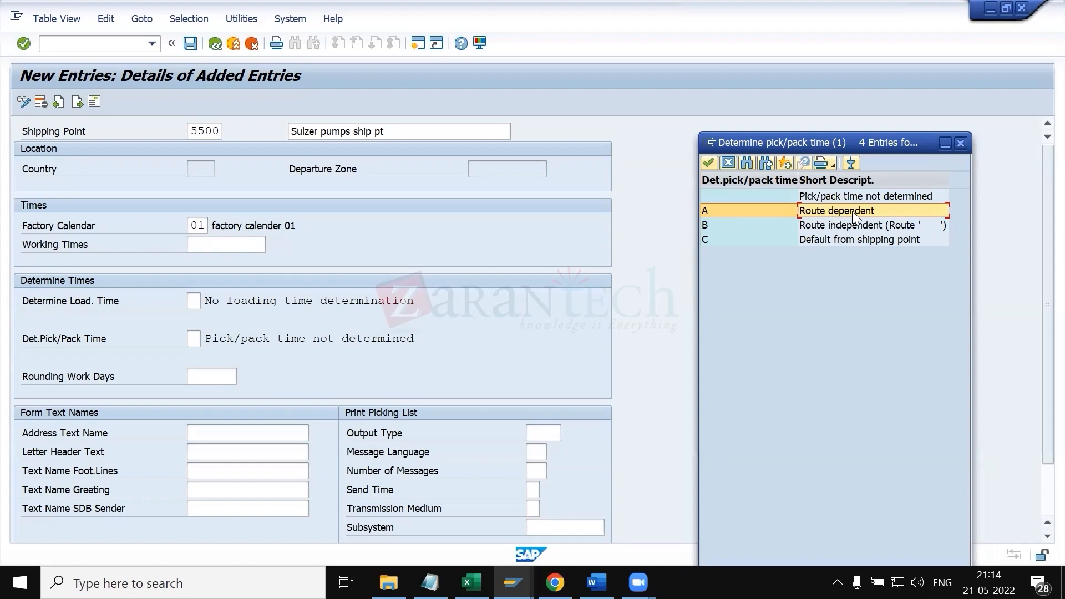
{"action": "left_click", "coordinate": [858, 230]}
{"action": "left_click", "coordinate": [863, 240]}
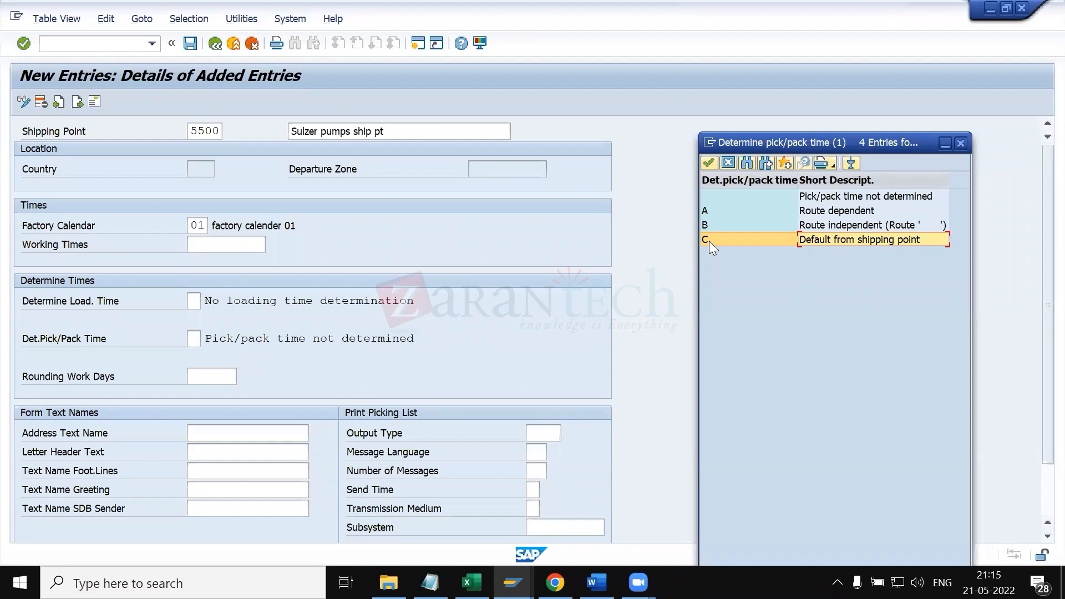
{"action": "left_click", "coordinate": [730, 197]}
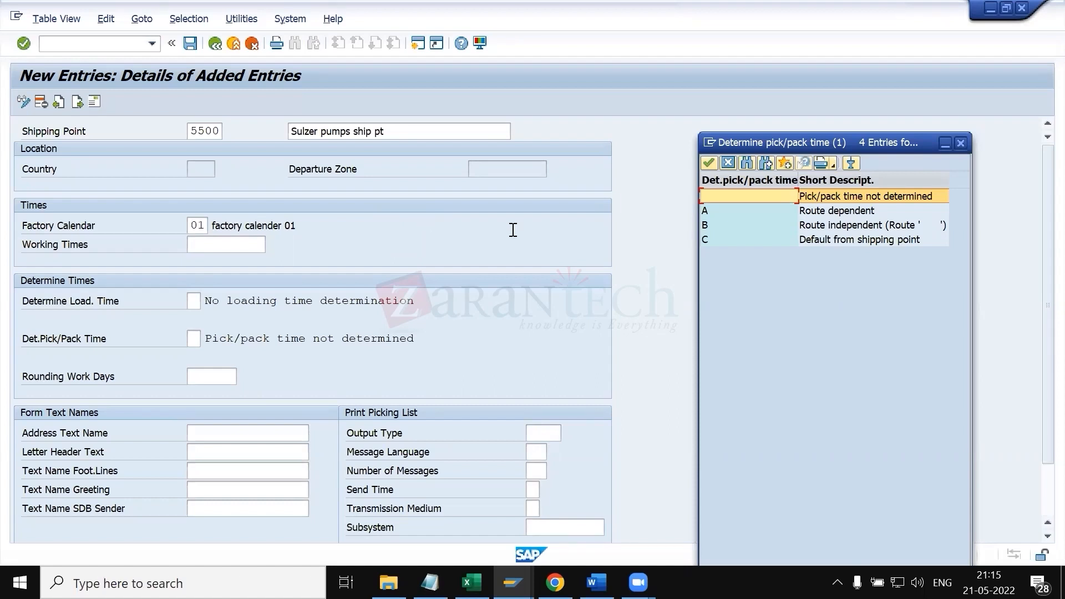
{"action": "left_click", "coordinate": [730, 245]}
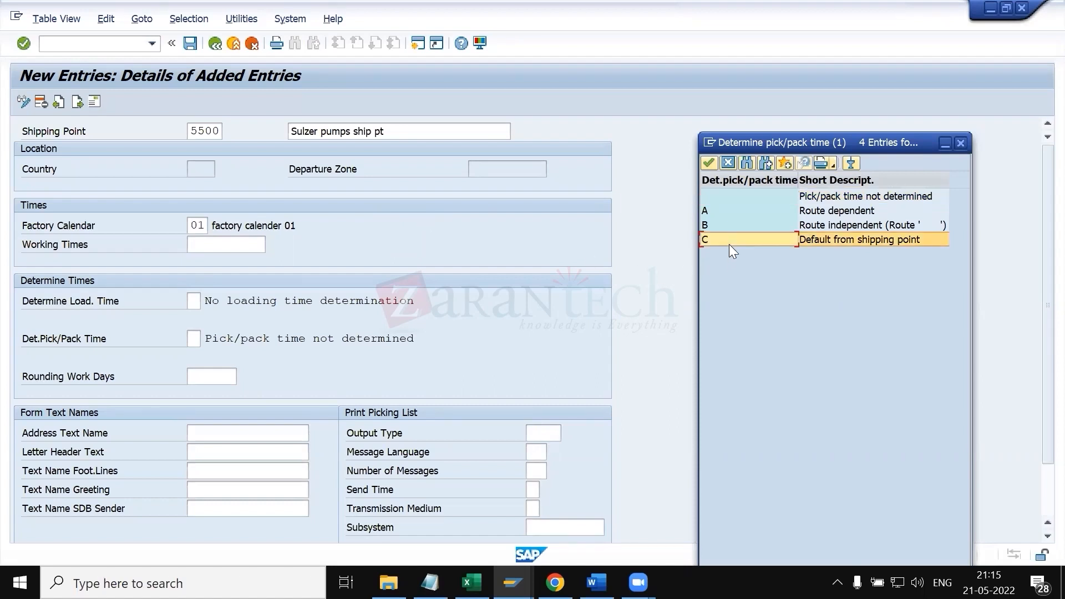
{"action": "double_click", "coordinate": [726, 241]}
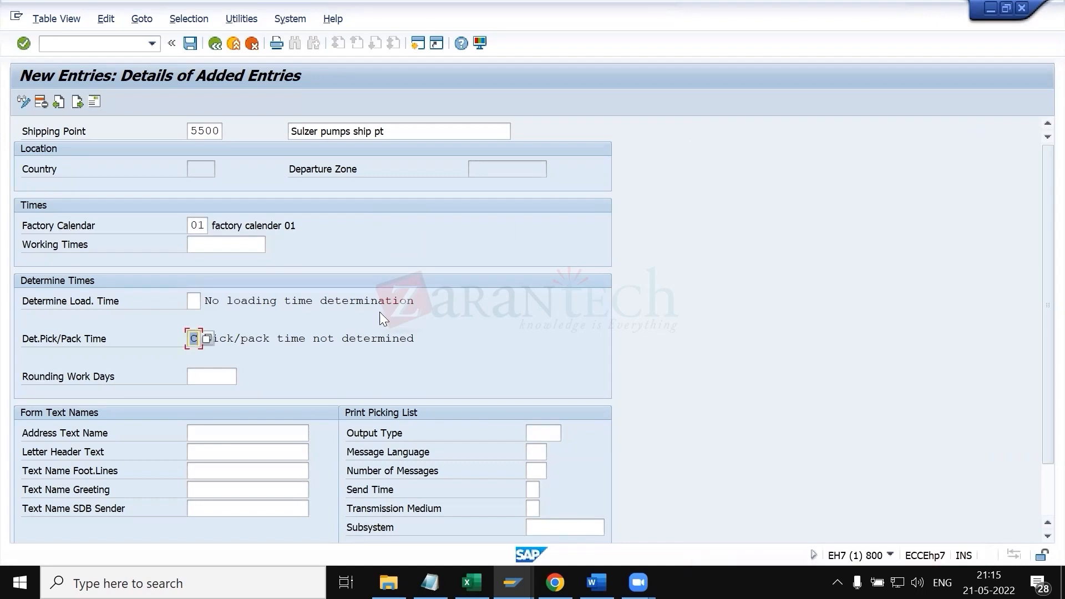
{"action": "key", "text": "Return"}
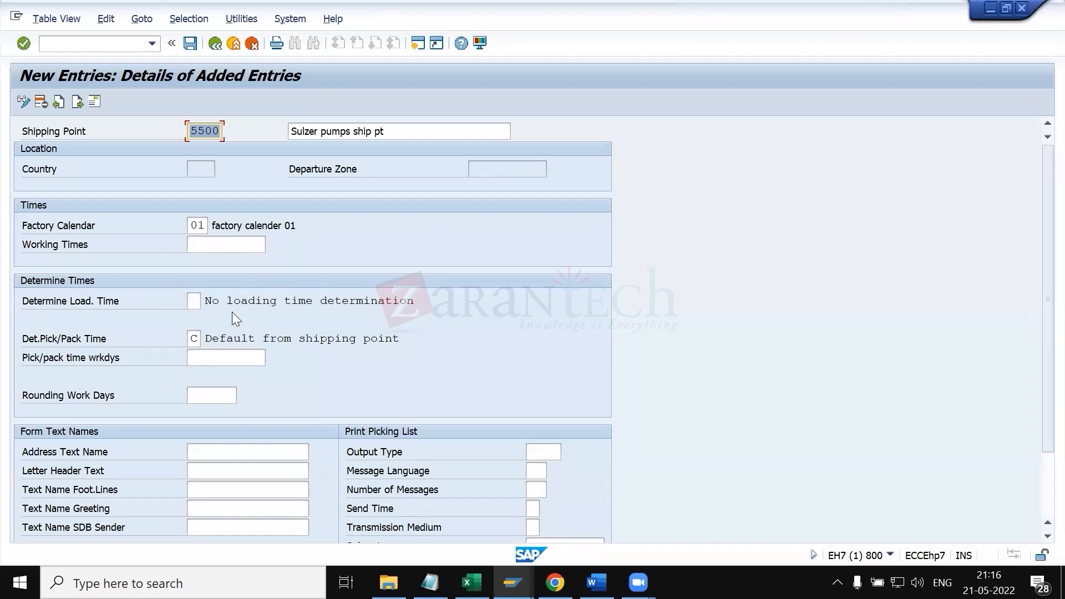
- Set the shipping point's loading time determination to C, Default from shipping point
{"action": "left_click", "coordinate": [198, 302]}
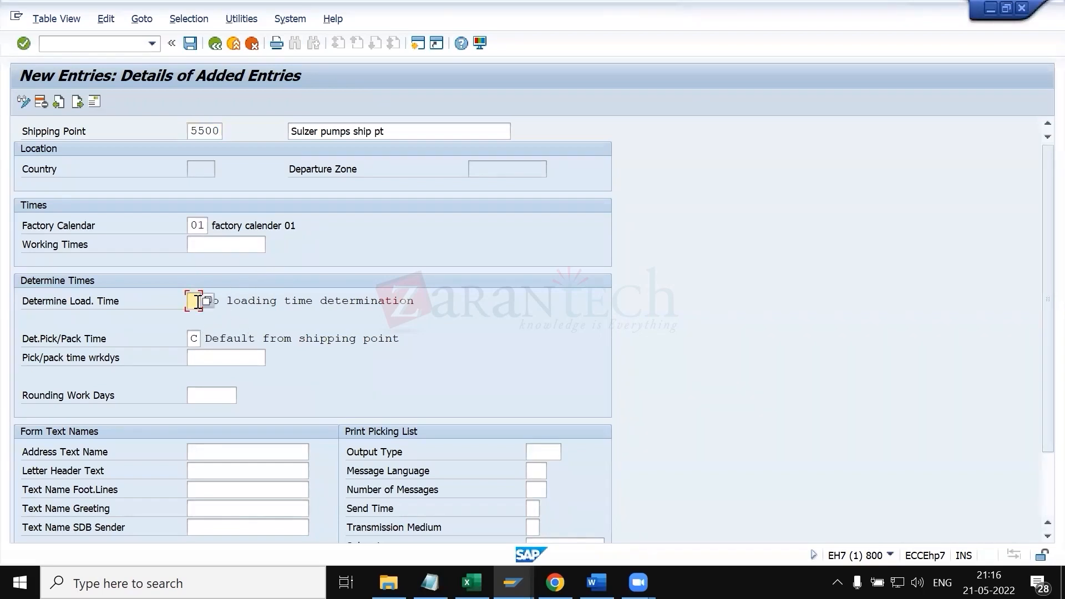
{"action": "left_click", "coordinate": [207, 300]}
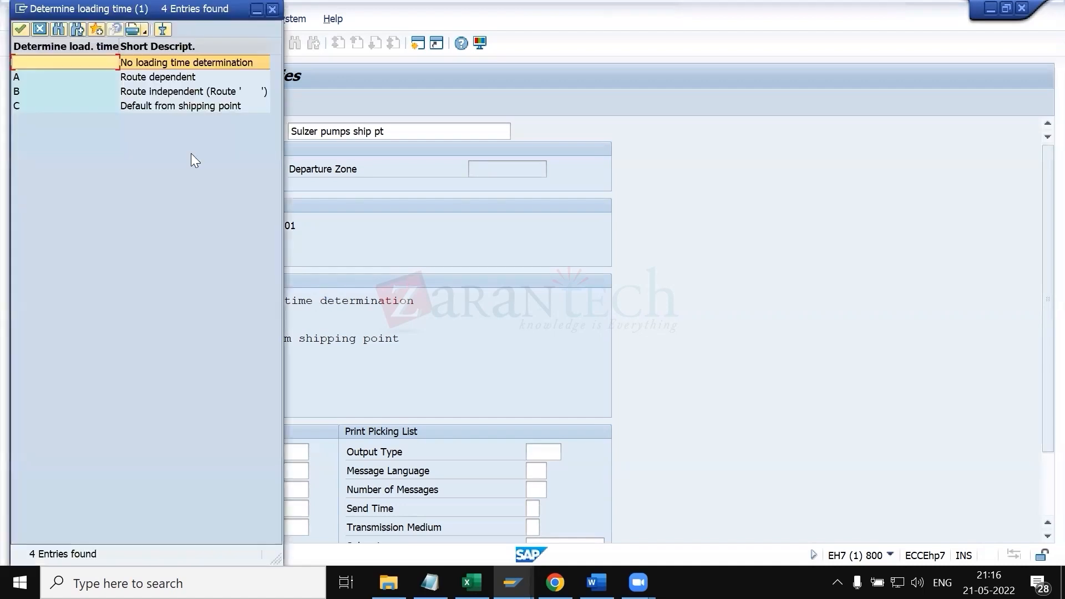
{"action": "double_click", "coordinate": [169, 104]}
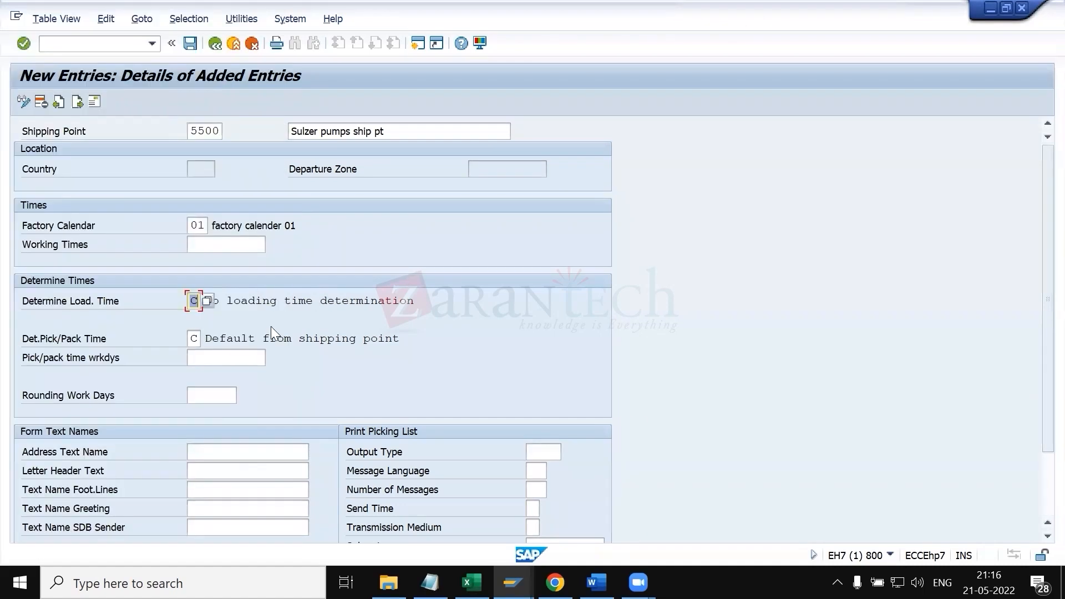
{"action": "key", "text": "Return"}
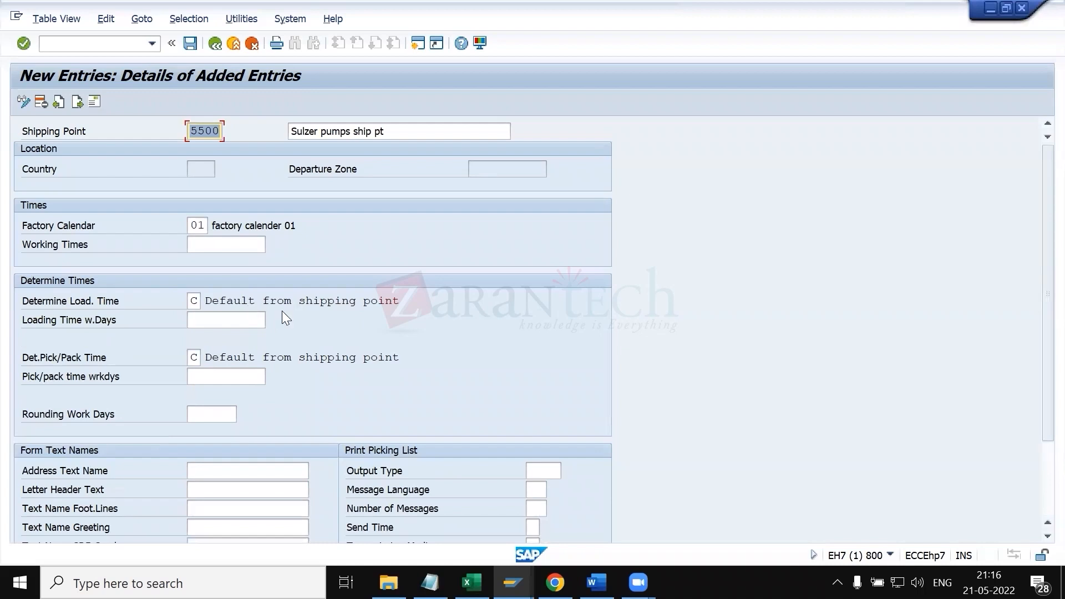
- Save shipping point 5500 and give its address the title Mr. and the name lines Sulzer pumps Pvt Ltd and Sulzer USA
{"action": "left_click", "coordinate": [189, 43]}
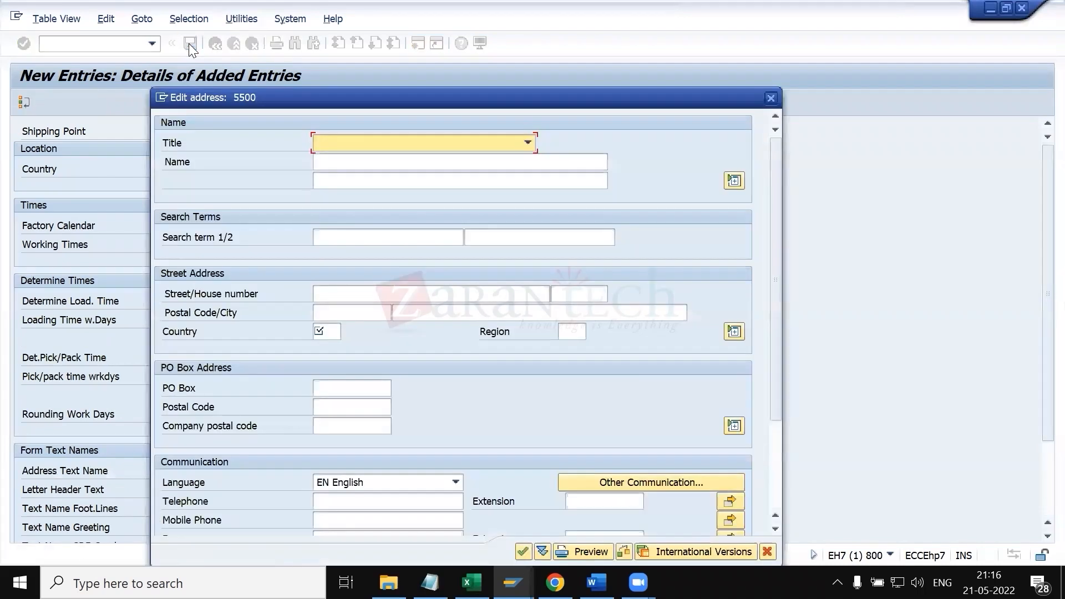
{"action": "type", "text": "MADM"}
{"action": "key", "text": "Tab"}
{"action": "key", "text": "Return"}
{"action": "key", "text": "Tab"}
{"action": "key", "text": "space"}
{"action": "key", "text": "Down"}
{"action": "key", "text": "Return"}
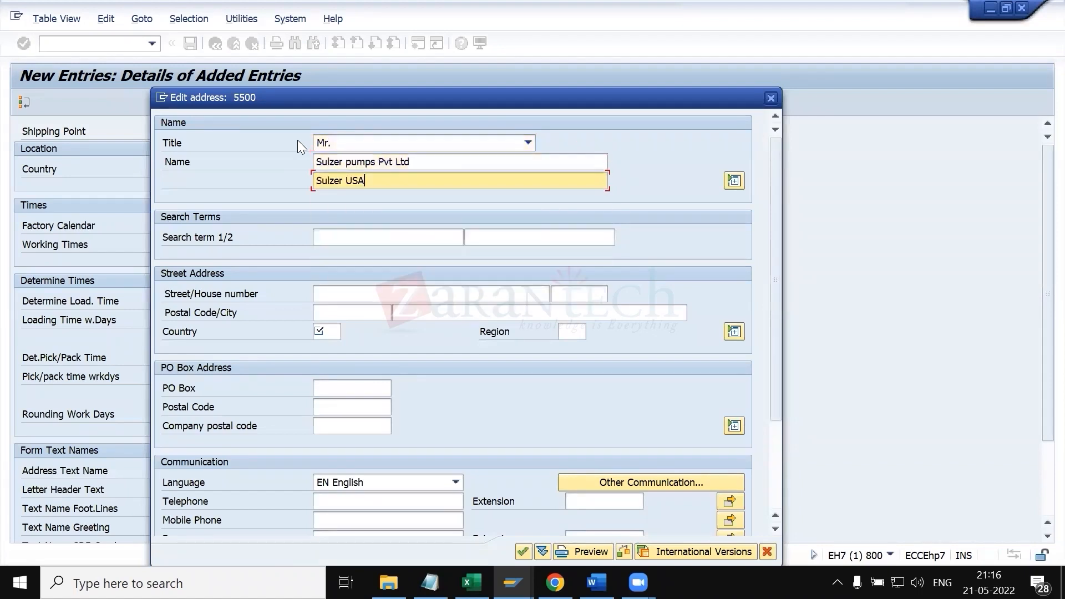
- Enter Sulzer USA as the first search term and fill in the street in the shipping point's address
{"action": "key", "text": "Tab"}
{"action": "key", "text": "space"}
{"action": "key", "text": "Down"}
{"action": "key", "text": "Return"}
{"action": "key", "text": "Tab"}
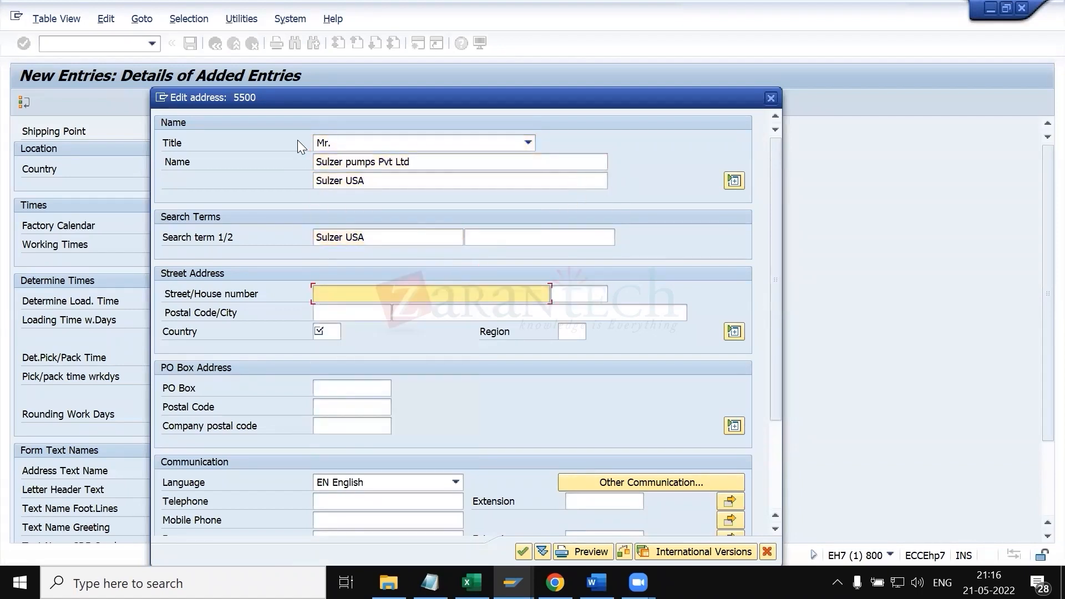
{"action": "type", "text": "1234, street"}
{"action": "key", "text": "Tab"}
{"action": "key", "text": "Tab"}
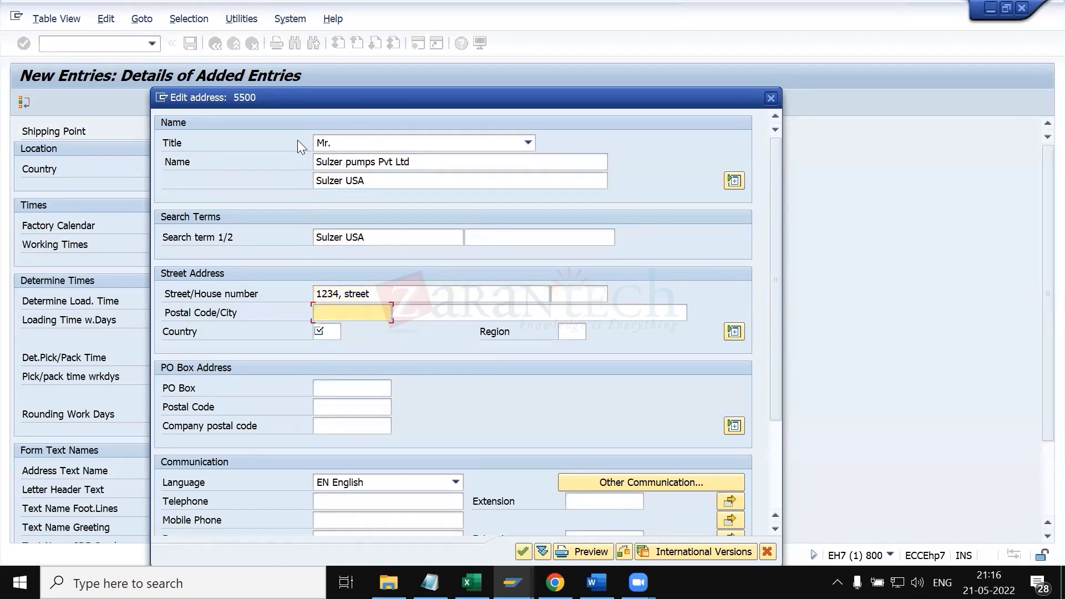
- Complete the shipping point's address with the postal code, city, country US and region CA, and confirm it
{"action": "type", "text": "1"}
{"action": "key", "text": "BackSpace"}
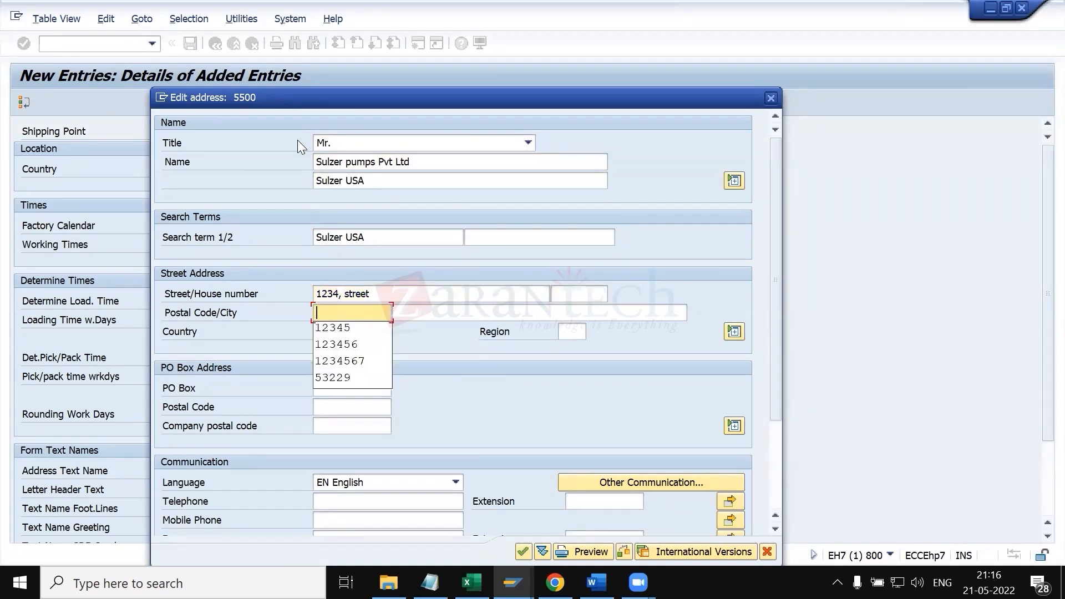
{"action": "type", "text": "45456"}
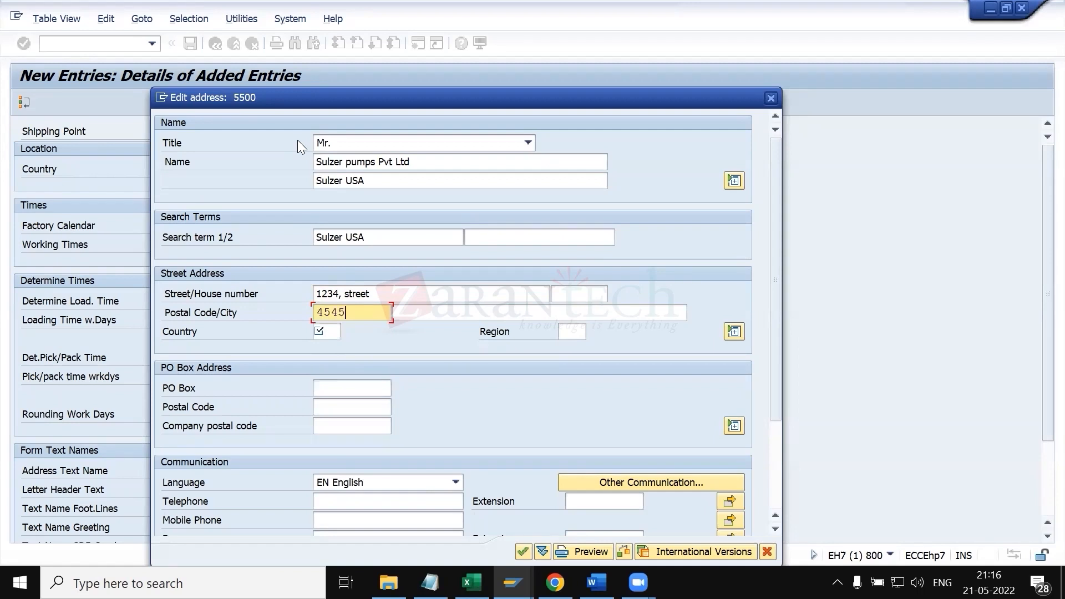
{"action": "key", "text": "Tab"}
{"action": "key", "text": "Down"}
{"action": "key", "text": "Return"}
{"action": "key", "text": "Tab"}
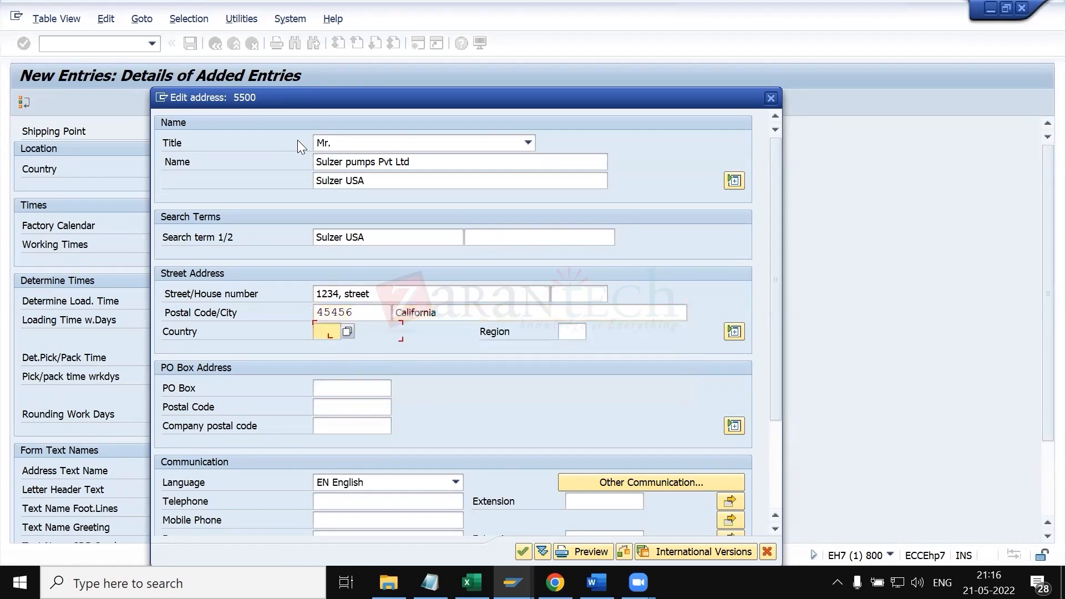
{"action": "type", "text": "US"}
{"action": "key", "text": "Tab"}
{"action": "type", "text": "CA"}
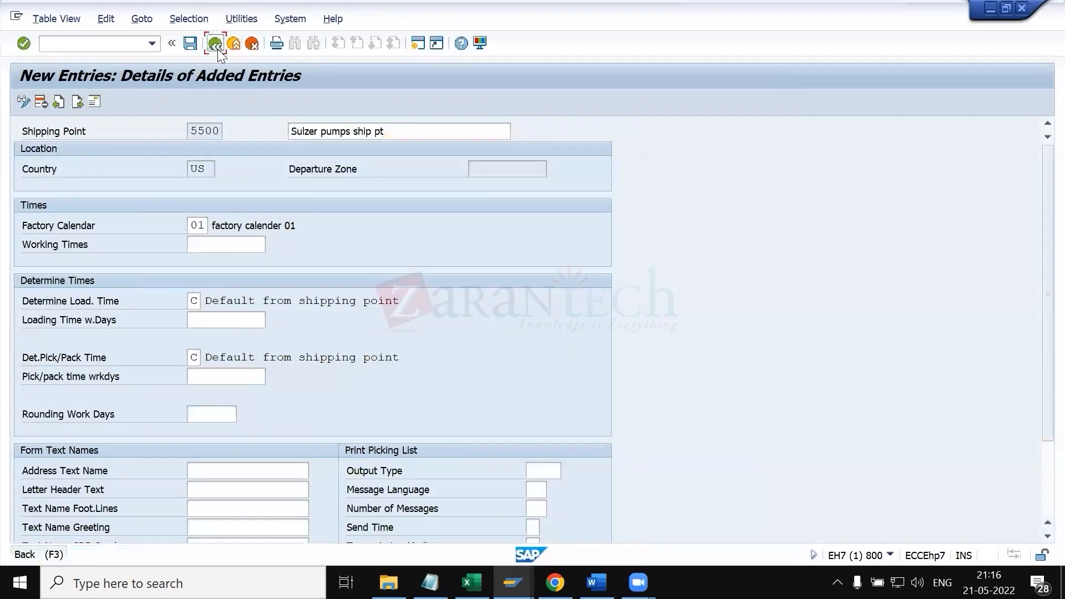
- Leave the shipping point maintenance for the IMG structure and collapse the Logistics Execution node
{"action": "left_click", "coordinate": [216, 45]}
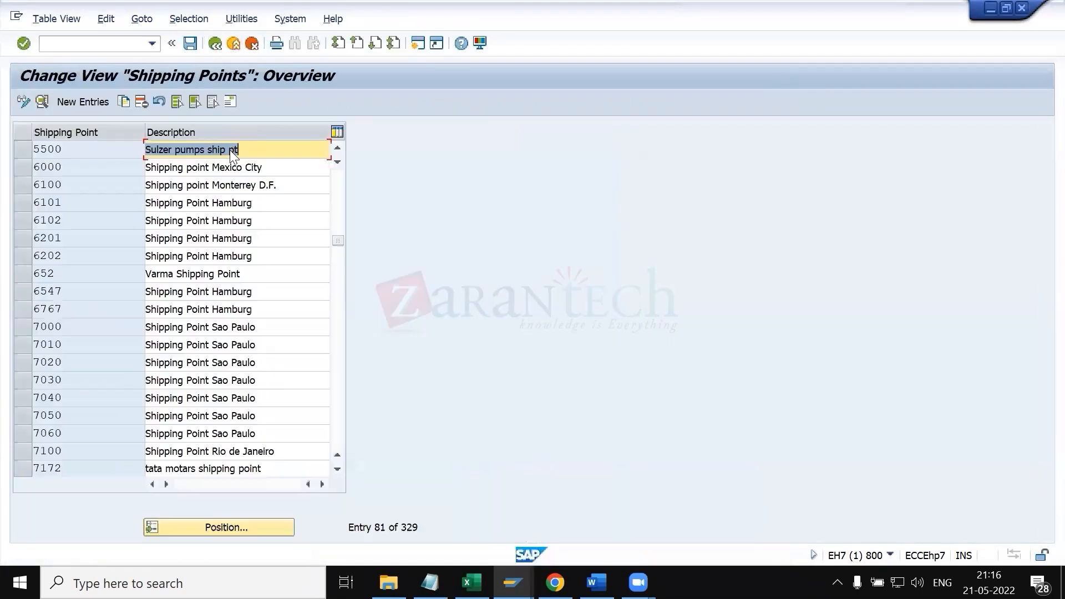
{"action": "left_click", "coordinate": [216, 44]}
{"action": "left_click", "coordinate": [285, 315]}
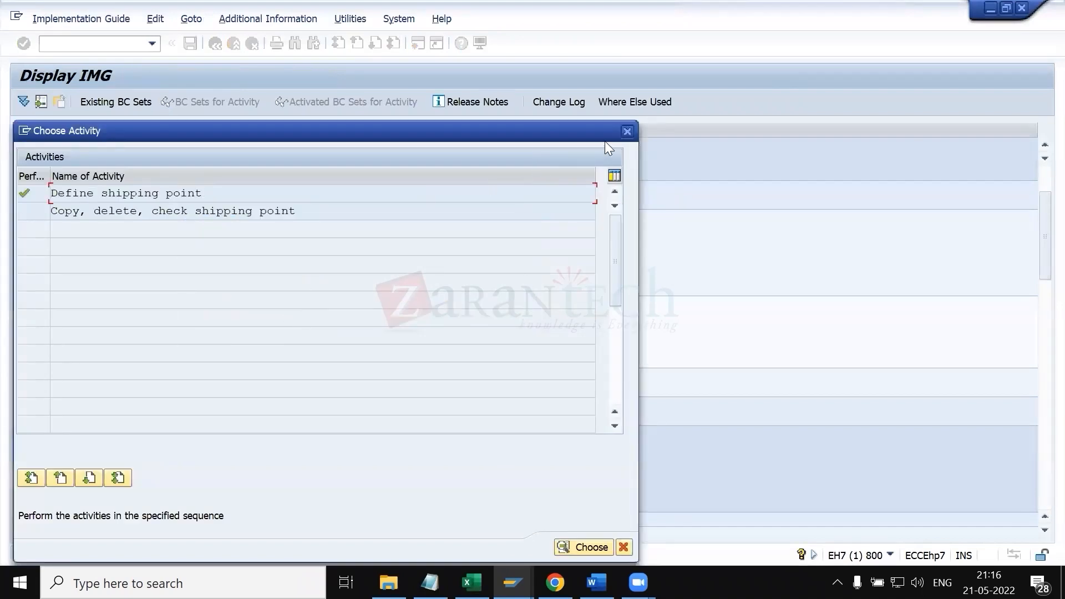
{"action": "left_click", "coordinate": [626, 131]}
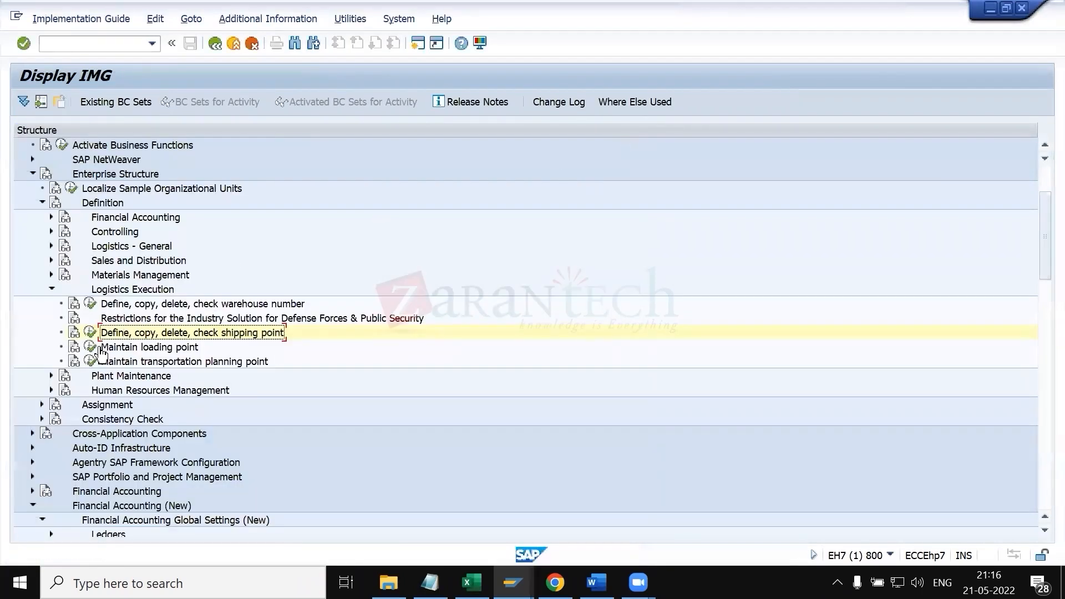
{"action": "left_click", "coordinate": [51, 289]}
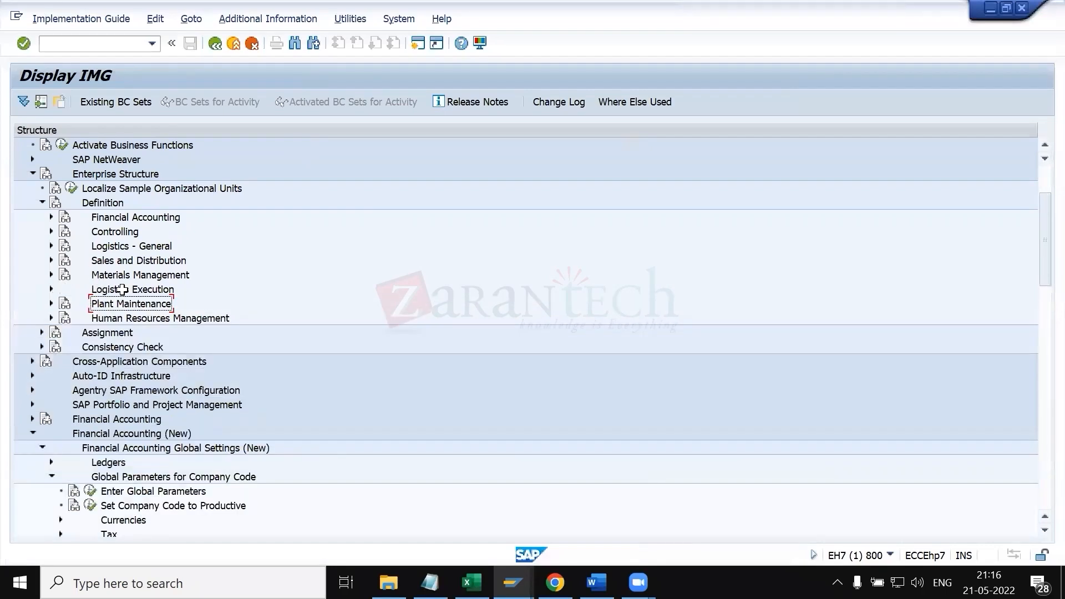
- Switch to the KT.xlsx workbook in Excel and review the shipping point and storage location entries on the DEFINITION sheet
{"action": "key", "text": "alt+Tab"}
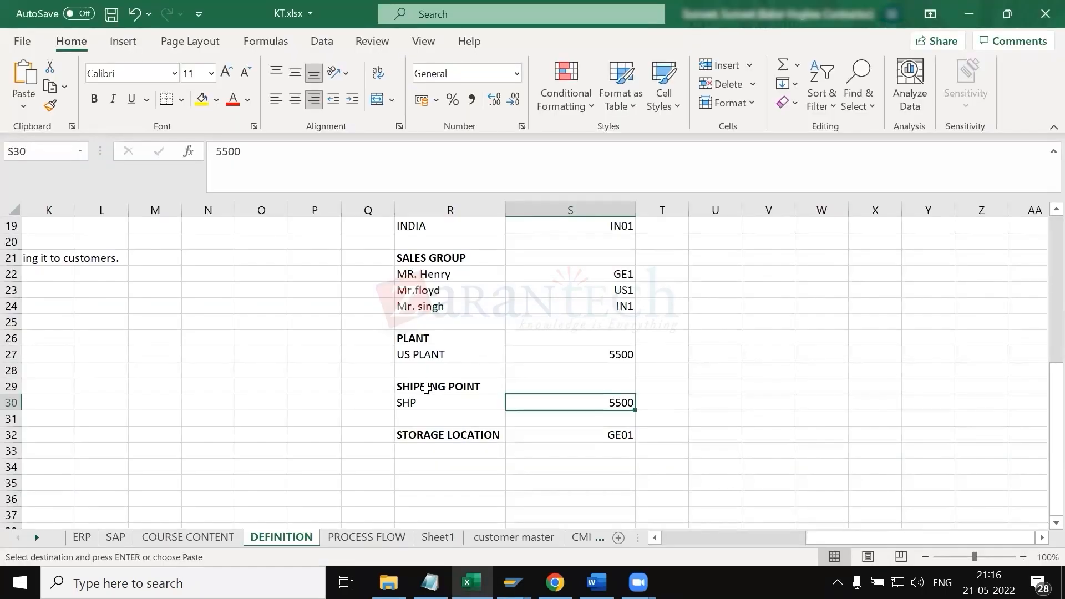
{"action": "left_click", "coordinate": [454, 390]}
{"action": "left_click_drag", "start_coordinate": [455, 389], "coordinate": [587, 404]}
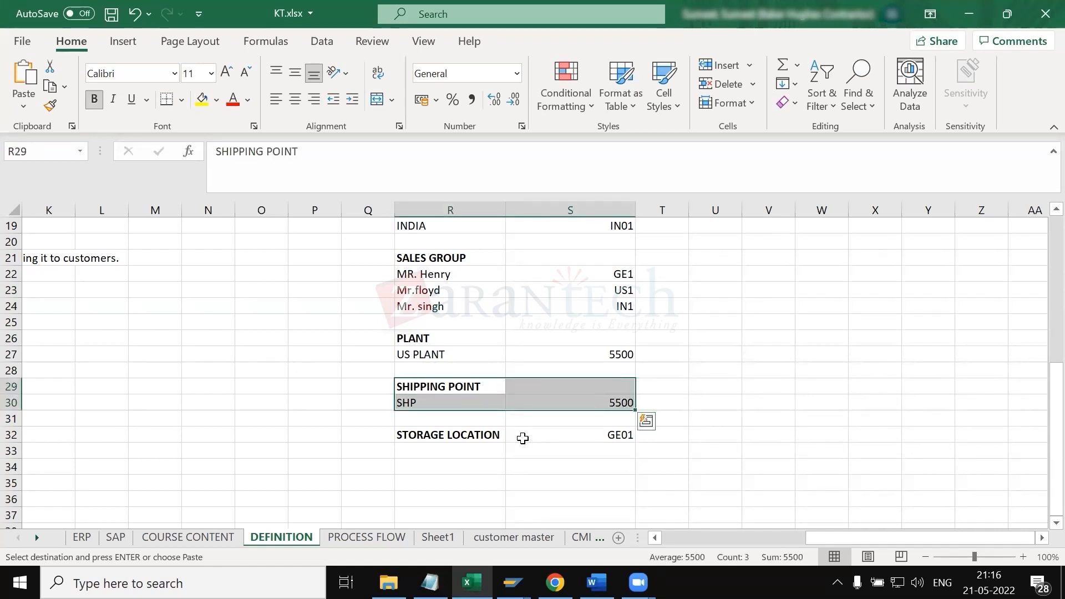
{"action": "left_click_drag", "start_coordinate": [488, 436], "coordinate": [562, 443]}
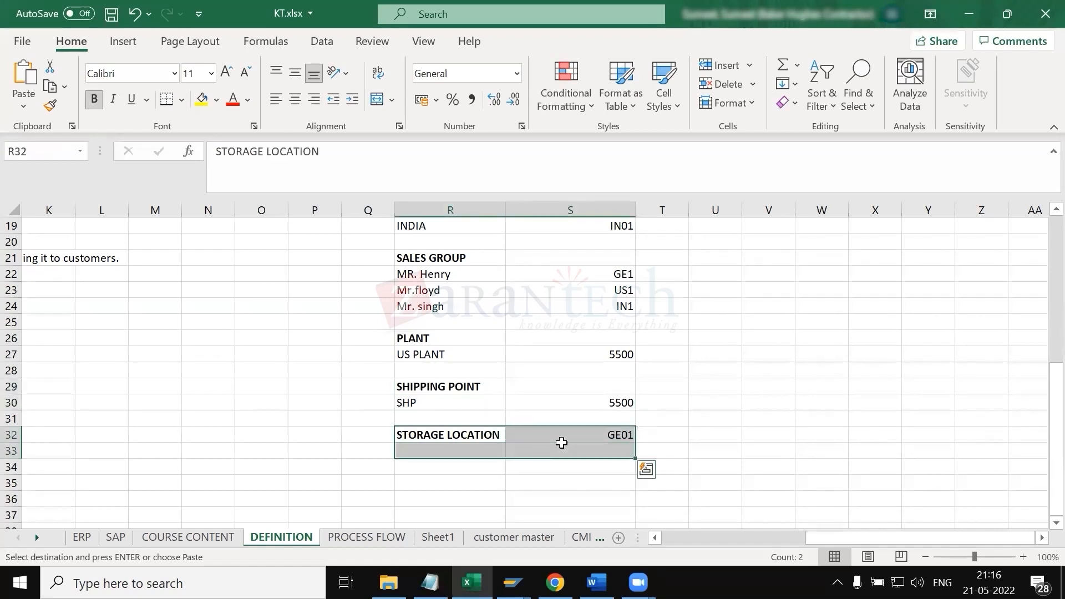
{"action": "left_click", "coordinate": [476, 483]}
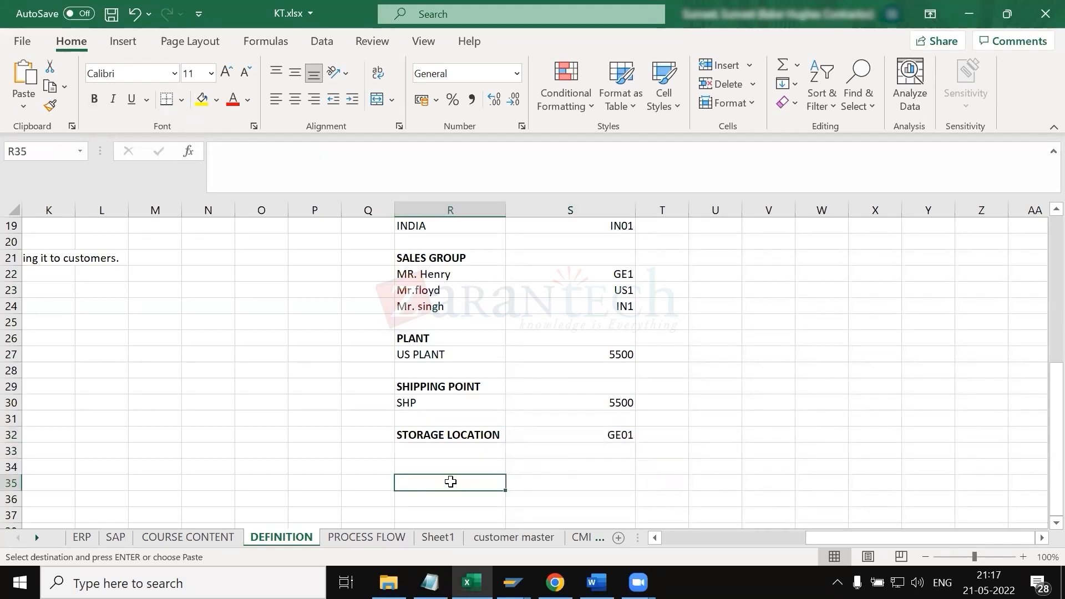
{"action": "key", "text": "alt+Tab"}
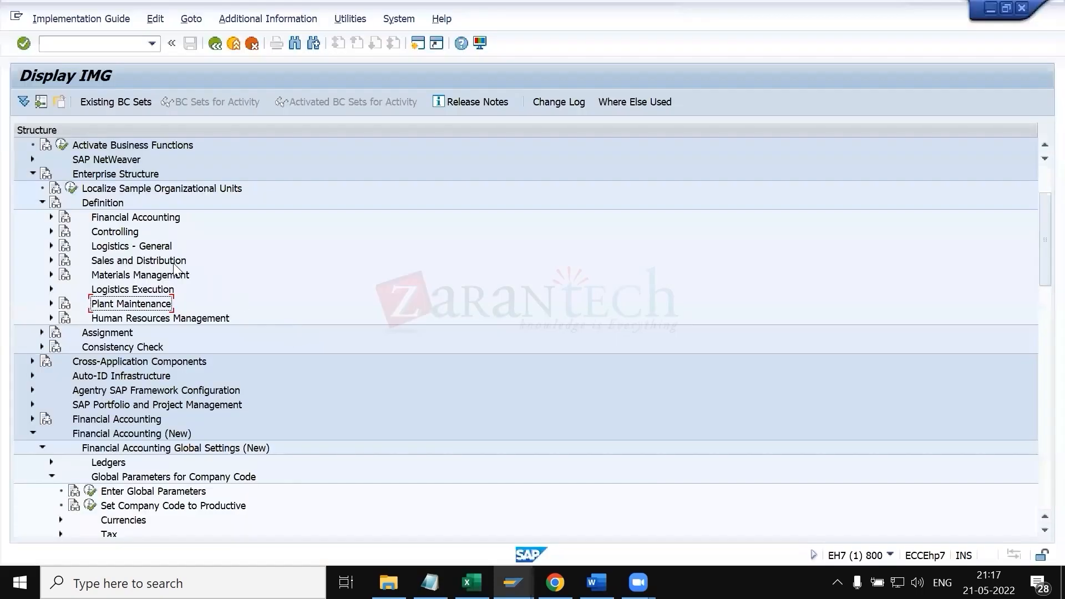
- Open the Maintain storage location activity under Materials Management for plant 5500 and widen the dialog structure pane
{"action": "left_click", "coordinate": [51, 275]}
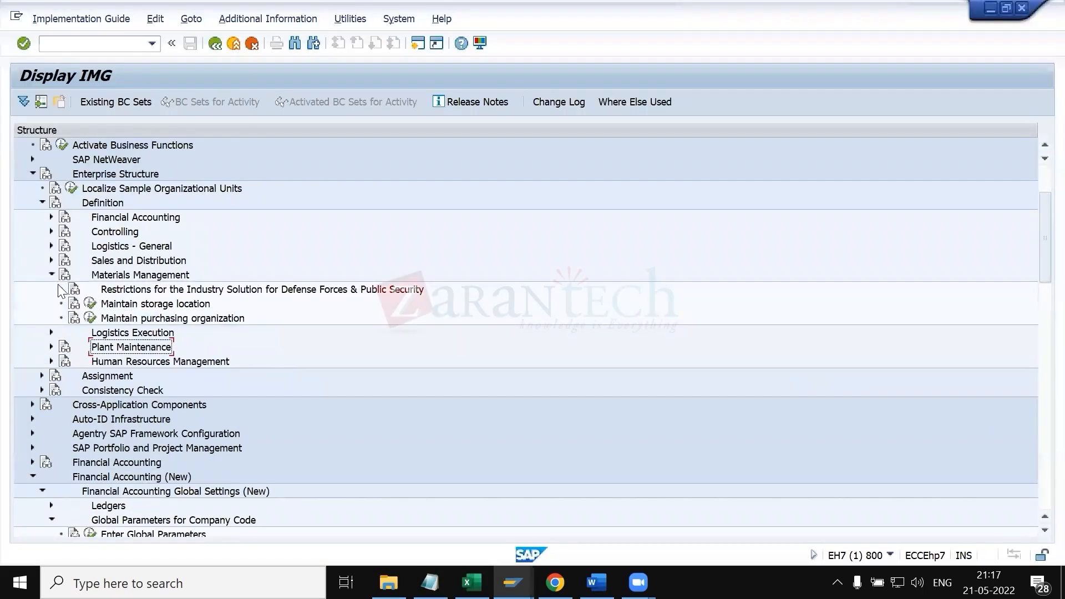
{"action": "left_click", "coordinate": [90, 304]}
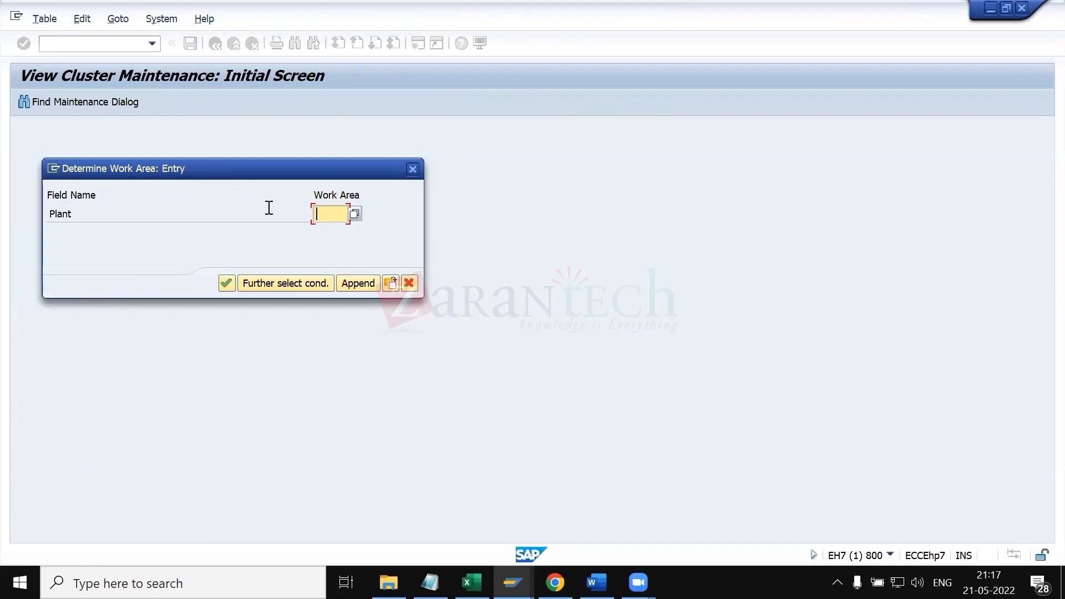
{"action": "type", "text": "5500"}
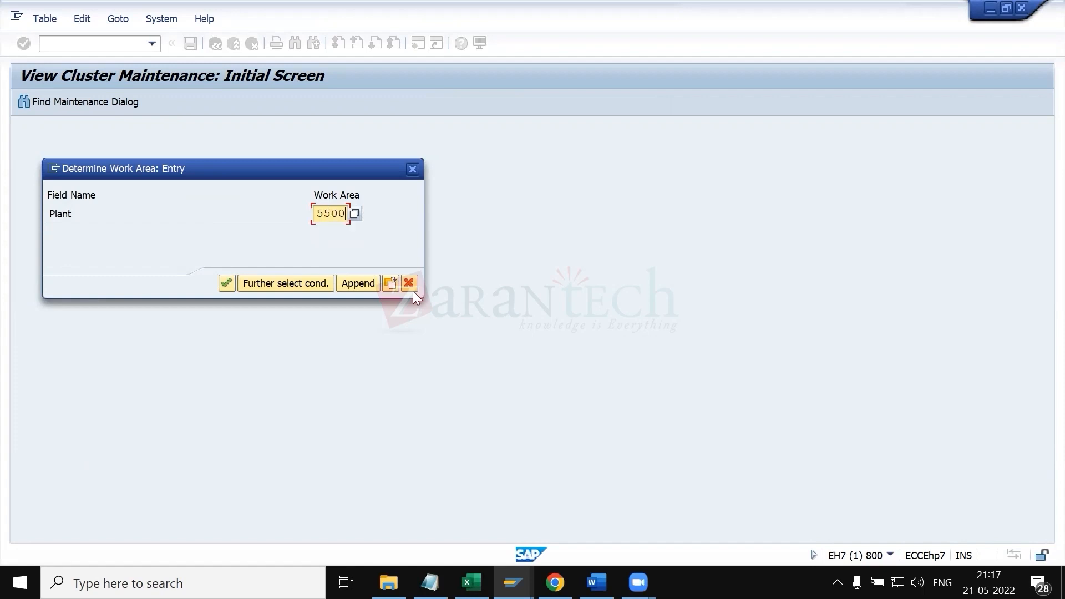
{"action": "key", "text": "Return"}
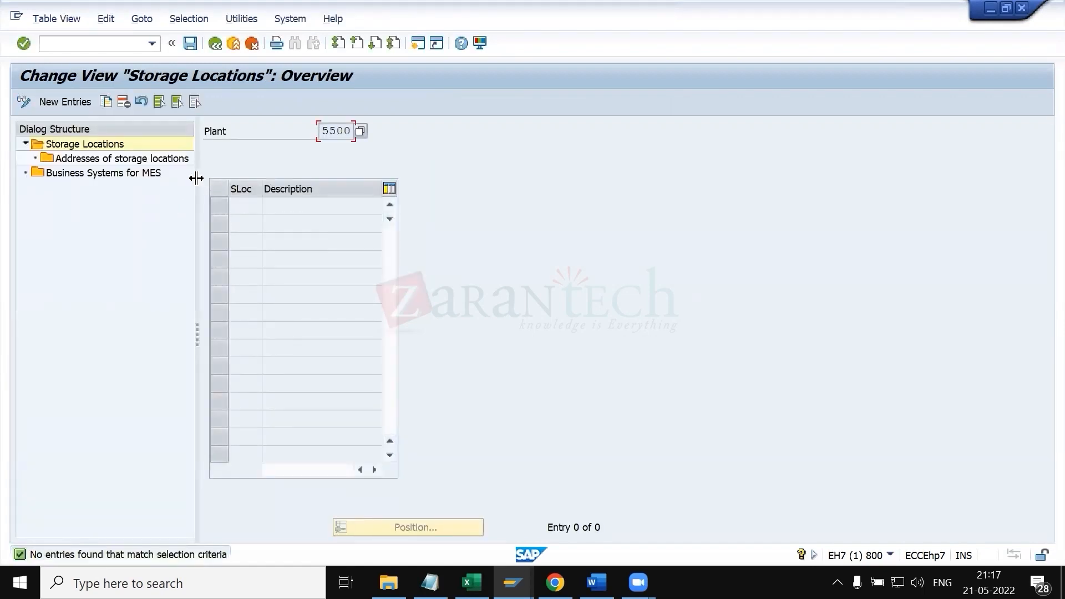
{"action": "left_click_drag", "start_coordinate": [197, 178], "coordinate": [373, 178]}
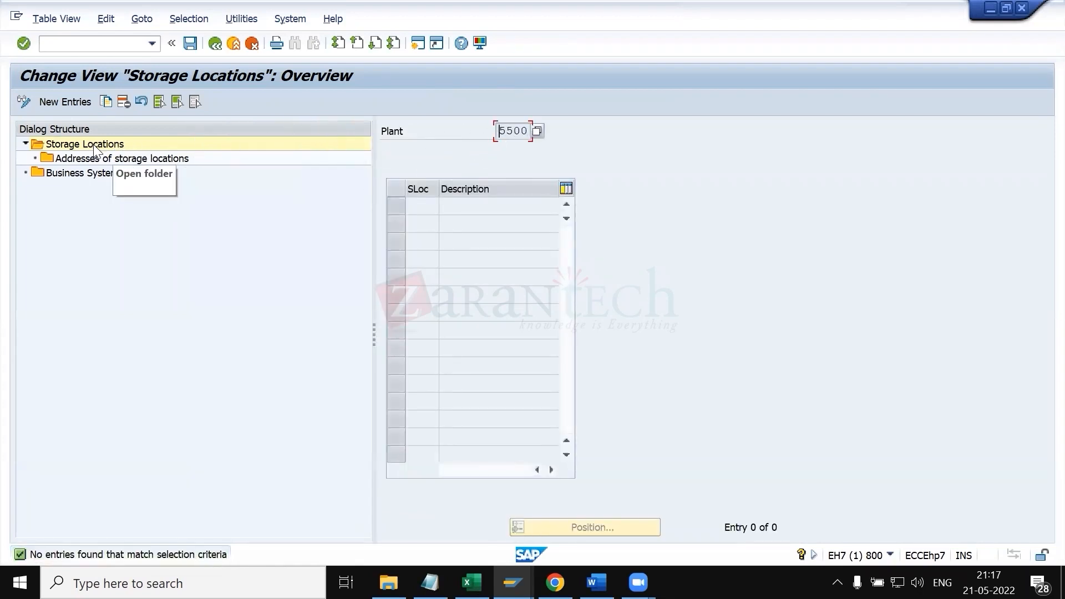
- Add a storage location to plant 5500 using the USA sales office code US01 copied from the Excel sheet, with description stloc USA
{"action": "left_click", "coordinate": [75, 102]}
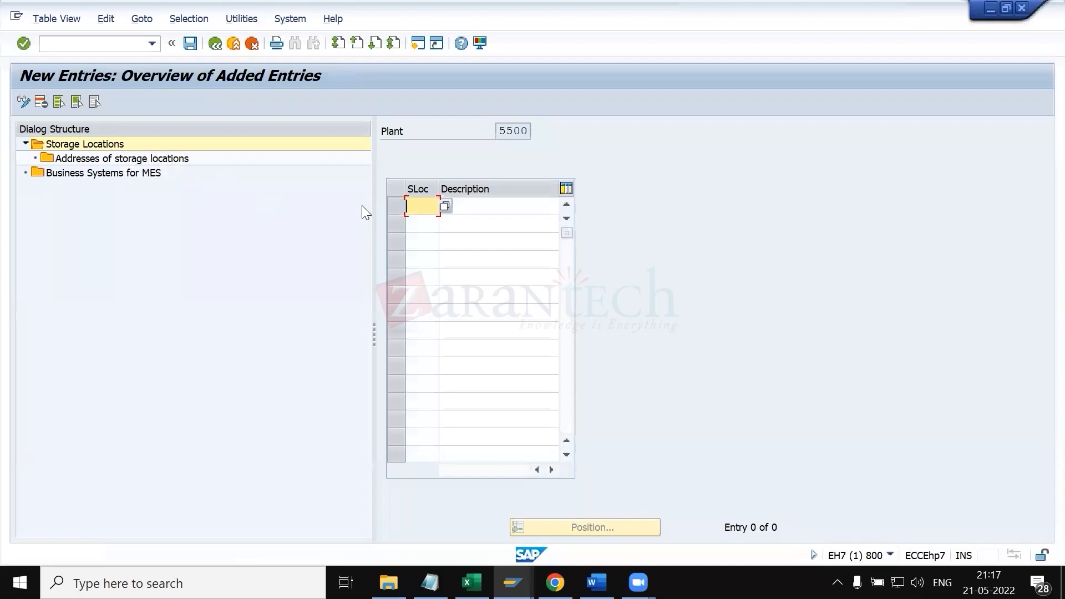
{"action": "key", "text": "alt+Tab"}
{"action": "left_click", "coordinate": [602, 436]}
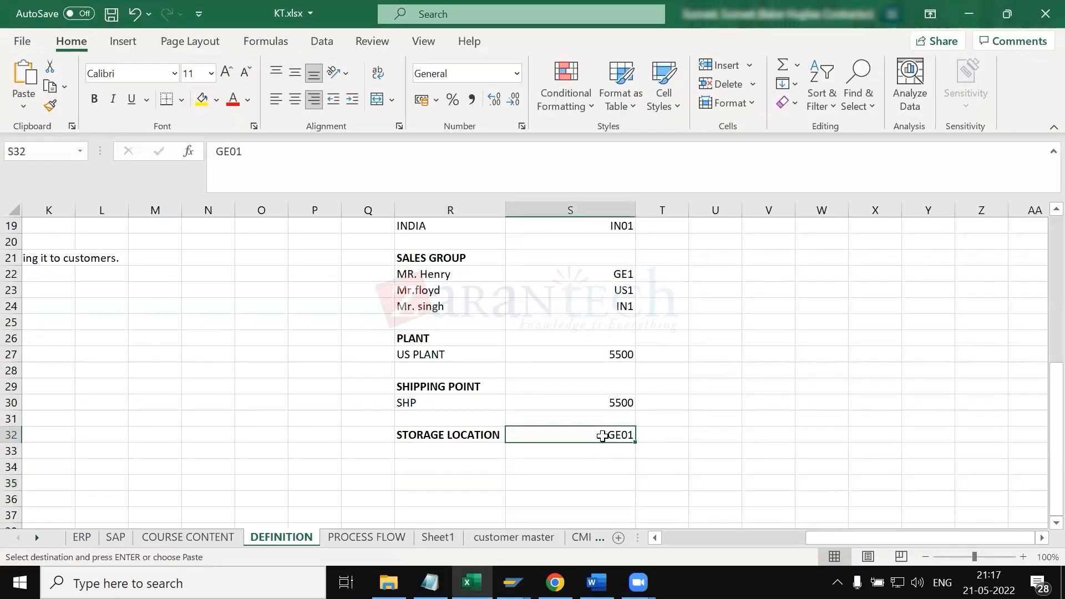
{"action": "scroll", "coordinate": [572, 386], "scroll_direction": "up", "scroll_amount": 2}
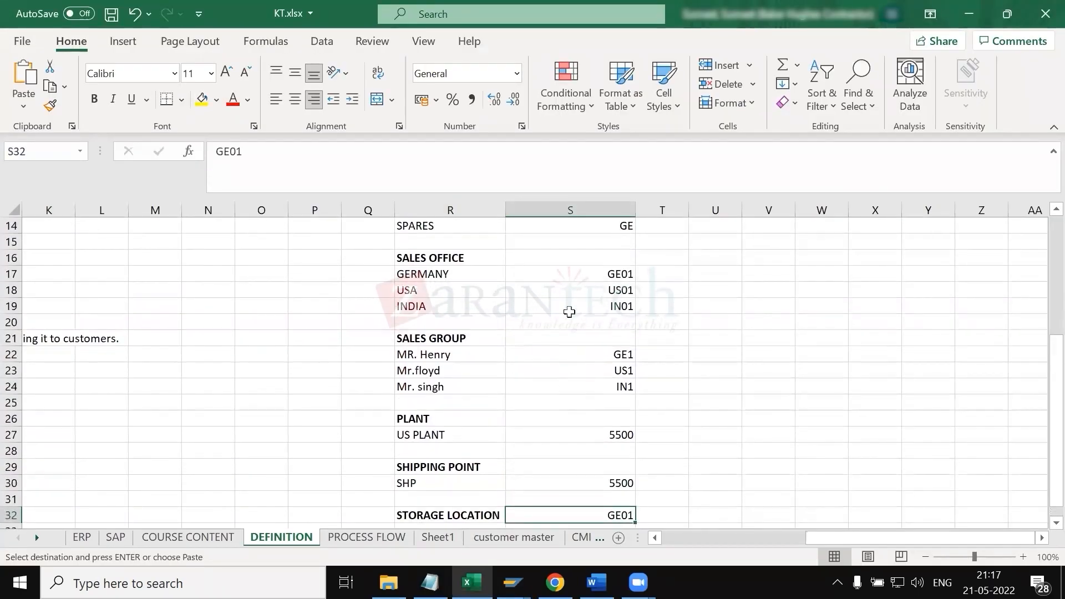
{"action": "left_click", "coordinate": [566, 286]}
{"action": "key", "text": "ctrl+c"}
{"action": "key", "text": "alt+Tab"}
{"action": "key", "text": "ctrl+v"}
{"action": "key", "text": "Tab"}
{"action": "type", "text": "st"}
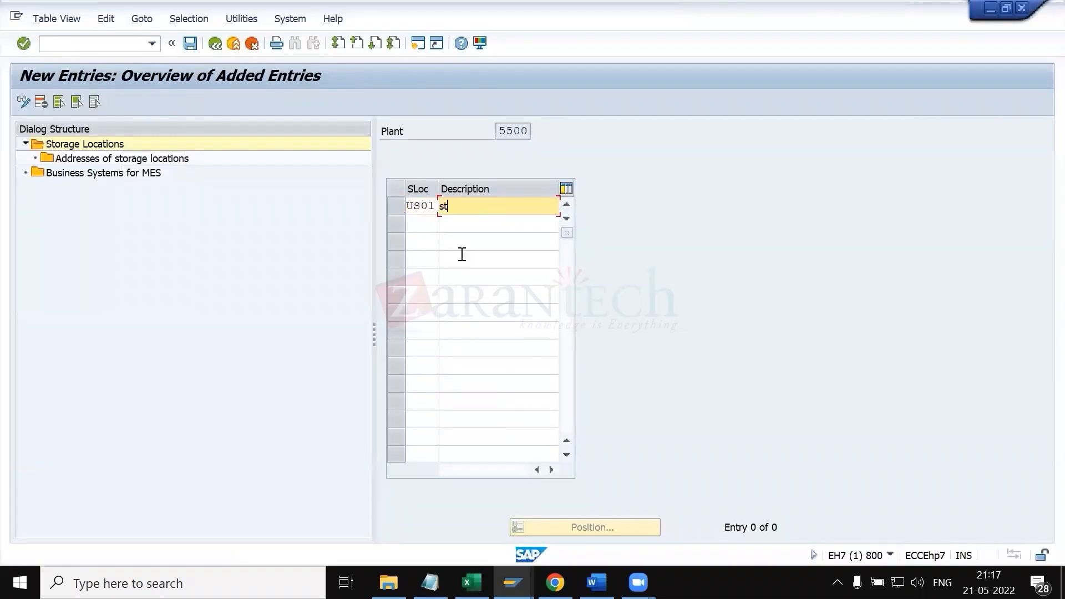
{"action": "type", "text": "loc USA"}
{"action": "key", "text": "Return"}
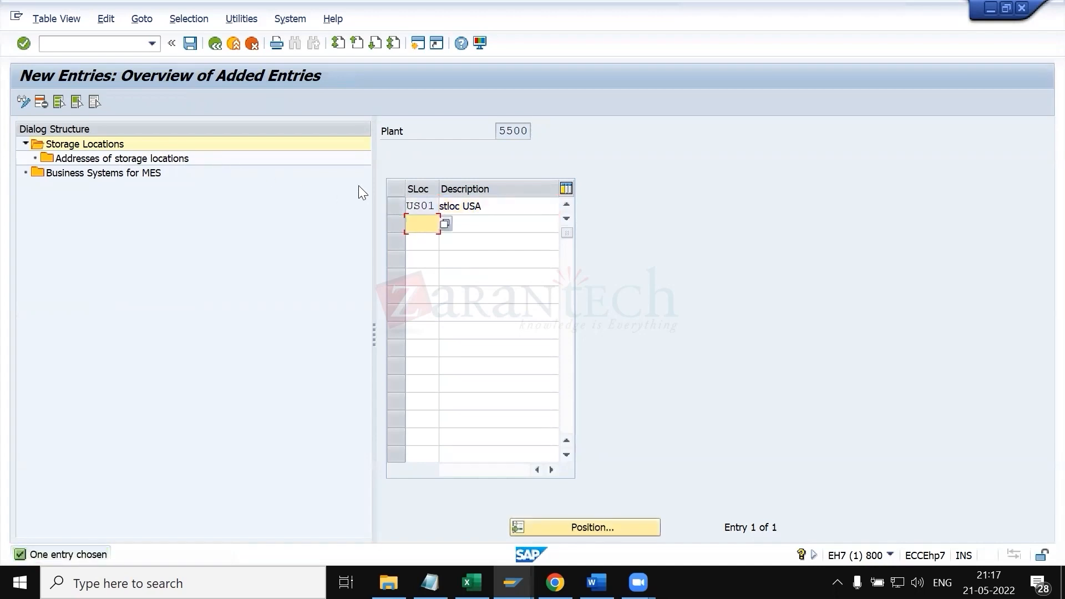
- Create a new address entry numbered 01 for storage location US01
{"action": "left_click", "coordinate": [394, 206]}
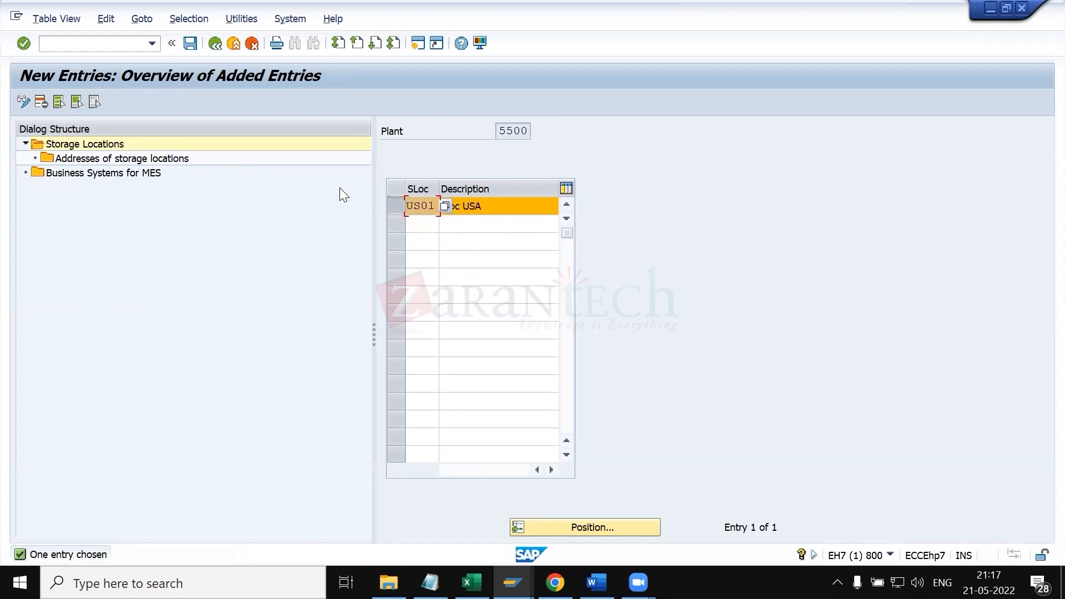
{"action": "double_click", "coordinate": [149, 161]}
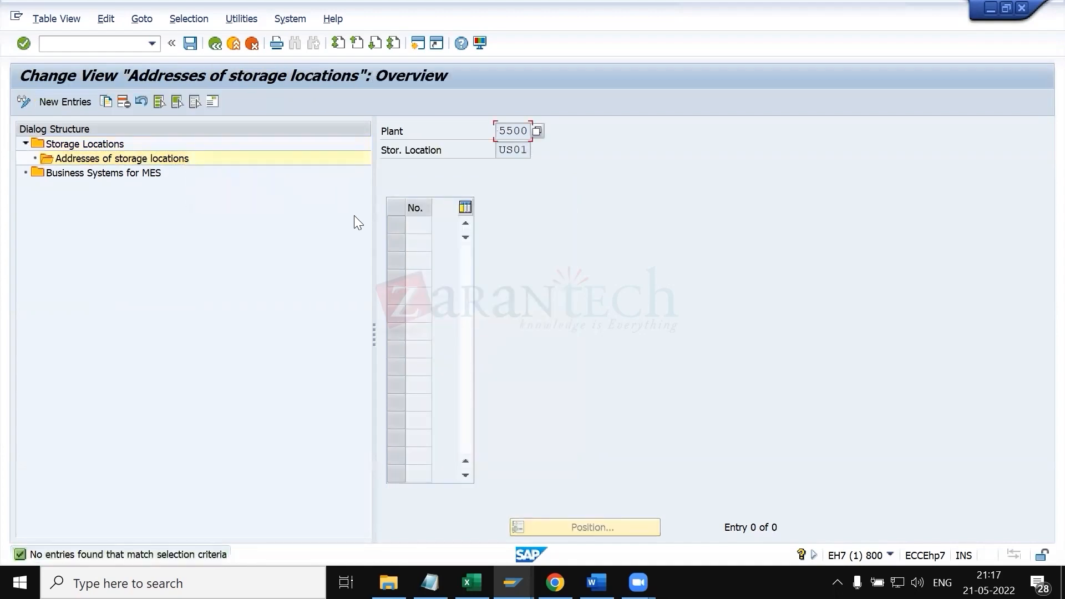
{"action": "left_click", "coordinate": [78, 101]}
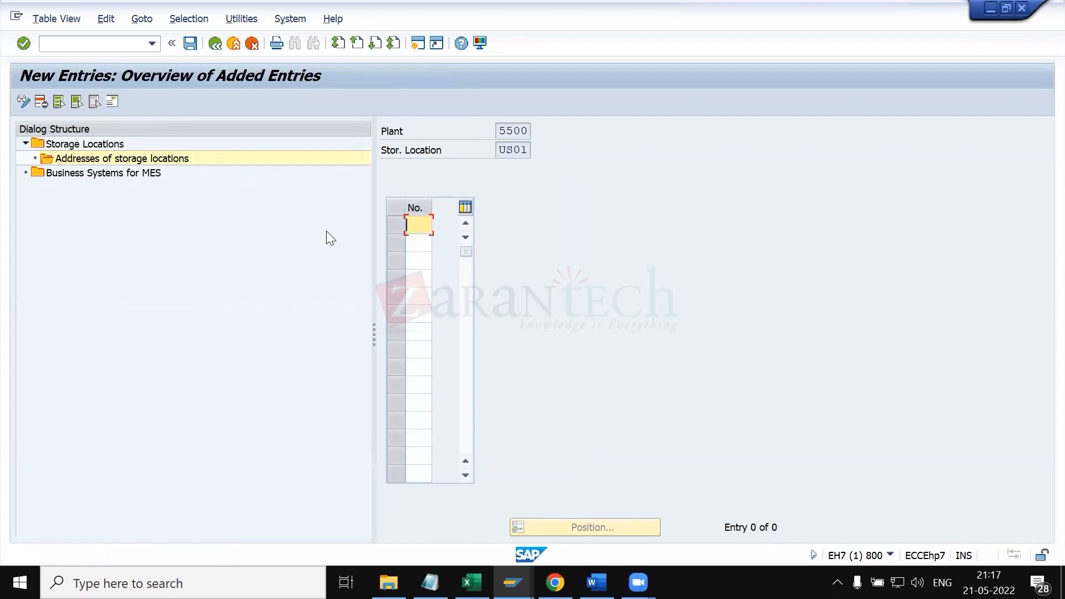
{"action": "type", "text": "01"}
{"action": "key", "text": "Return"}
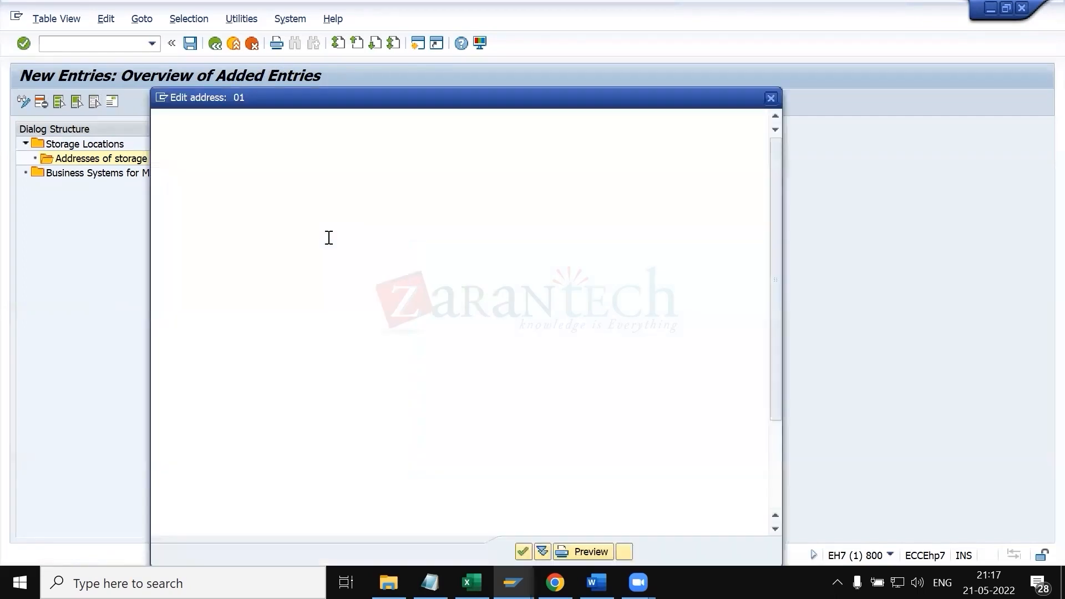
- Give address 01 the title Mr., name lines Sulzer pumps Pvt Ltd and Sulzer USA, and first search term Sulzer USA
{"action": "type", "text": "Mr"}
{"action": "key", "text": "Tab"}
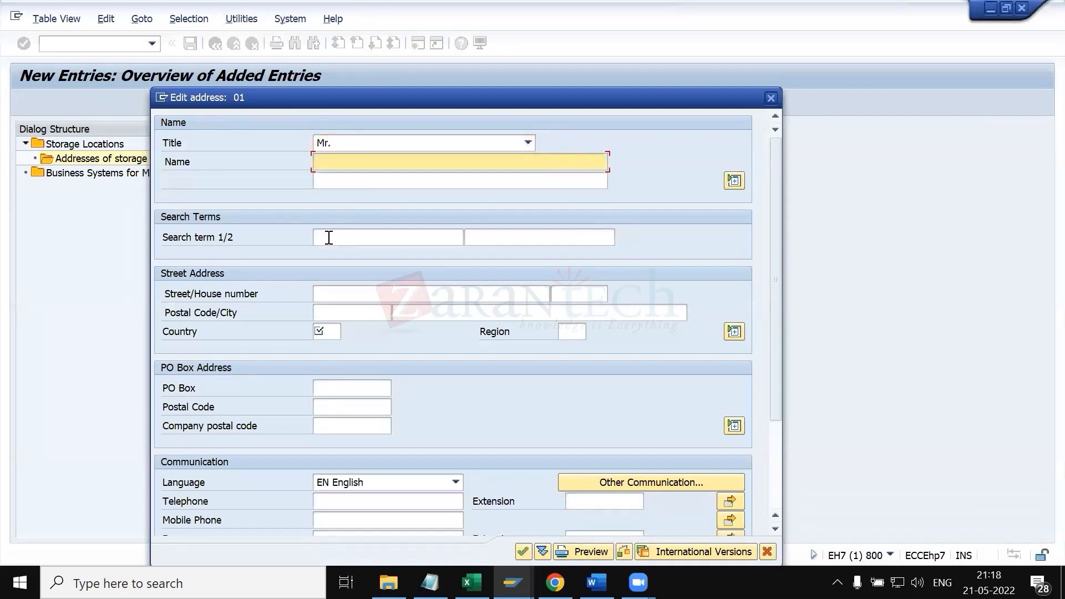
{"action": "key", "text": "space"}
{"action": "key", "text": "Down"}
{"action": "key", "text": "Return"}
{"action": "key", "text": "Tab"}
{"action": "key", "text": "space"}
{"action": "key", "text": "Down"}
{"action": "key", "text": "Return"}
{"action": "key", "text": "Tab"}
{"action": "key", "text": "Down"}
{"action": "key", "text": "Return"}
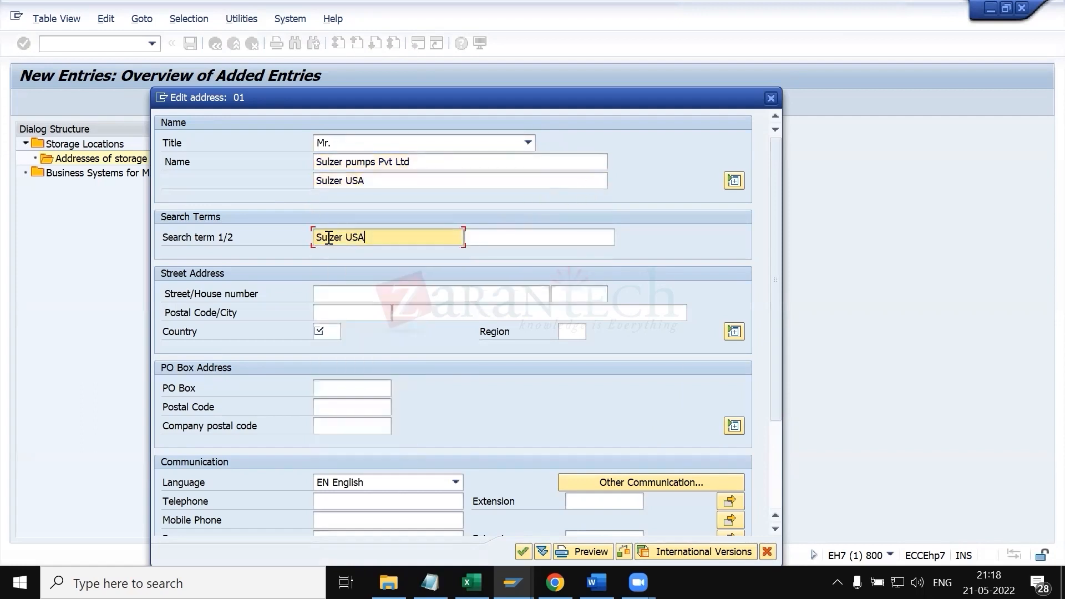
- Fill in the street, house number and postal code in the street address of address 01
{"action": "key", "text": "Tab"}
{"action": "type", "text": "1234, street"}
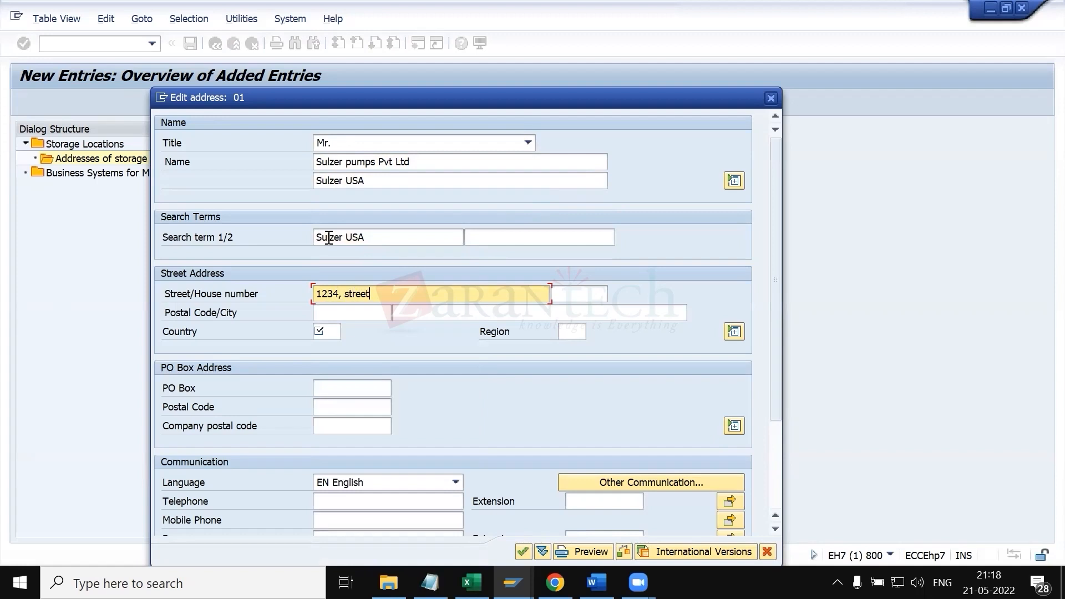
{"action": "key", "text": "Tab"}
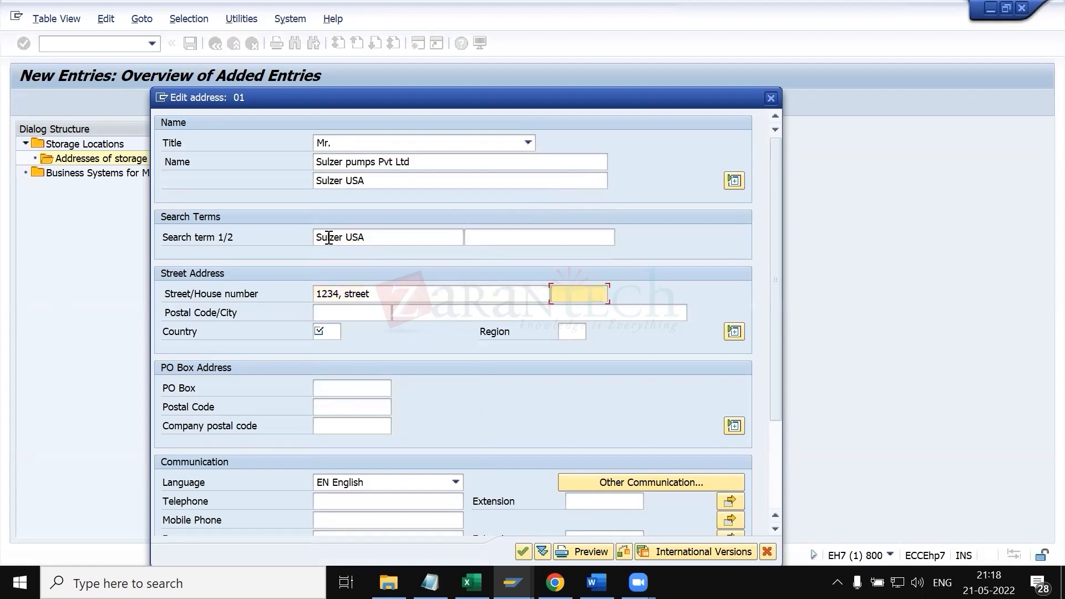
{"action": "type", "text": "18"}
{"action": "key", "text": "Tab"}
{"action": "key", "text": "Down"}
{"action": "key", "text": "Down"}
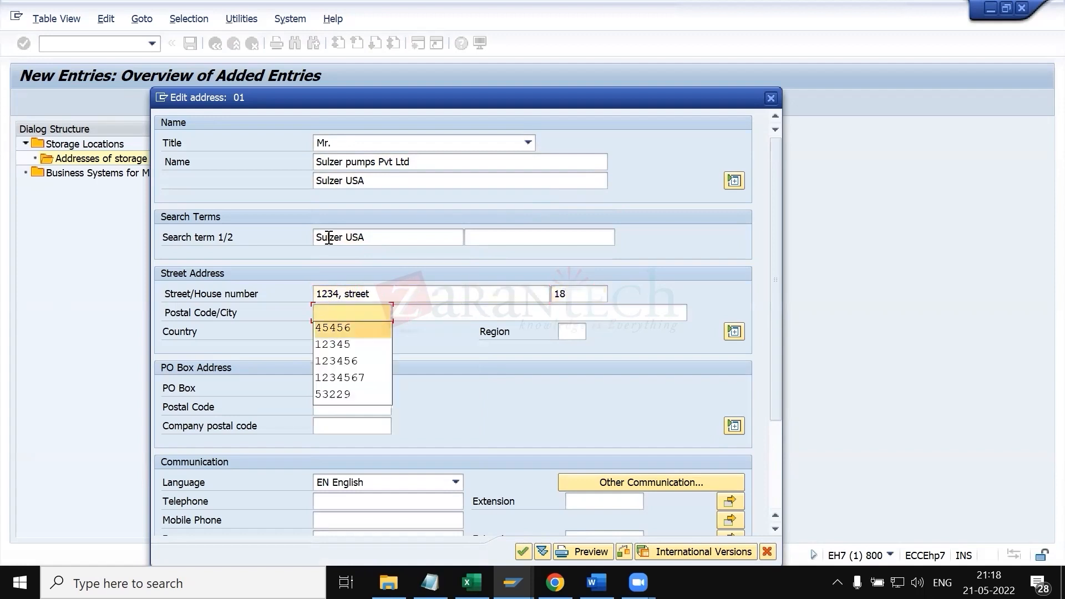
{"action": "key", "text": "Return"}
- Complete the street address with city California, country US and region CA, and accept address 01
{"action": "key", "text": "Tab"}
{"action": "key", "text": "Down"}
{"action": "key", "text": "Down"}
{"action": "key", "text": "Return"}
{"action": "key", "text": "Tab"}
{"action": "key", "text": "Down"}
{"action": "key", "text": "Down"}
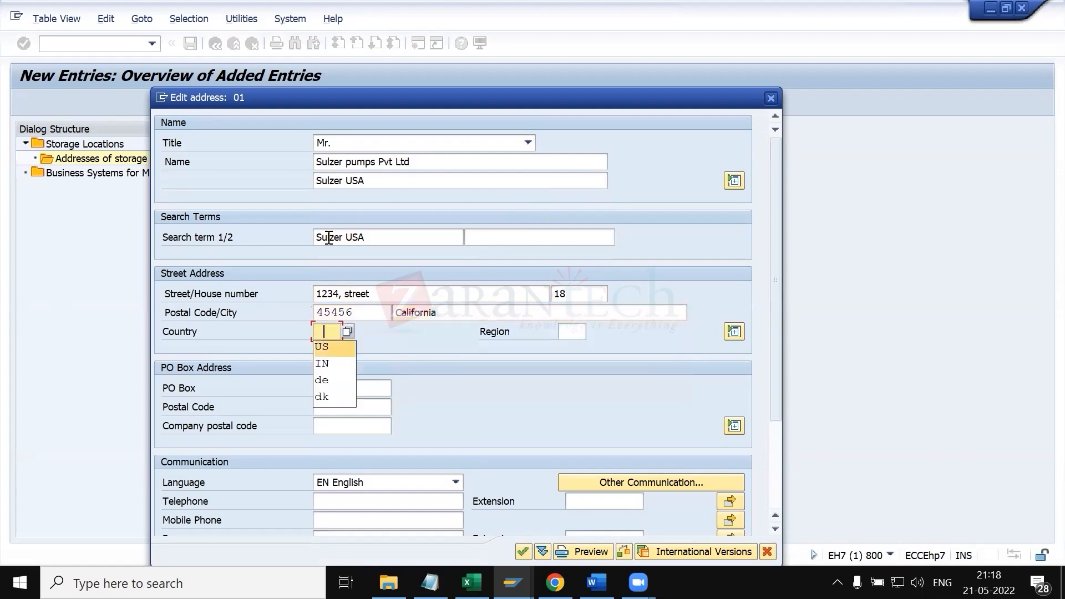
{"action": "key", "text": "Return"}
{"action": "key", "text": "Tab"}
{"action": "type", "text": "CA"}
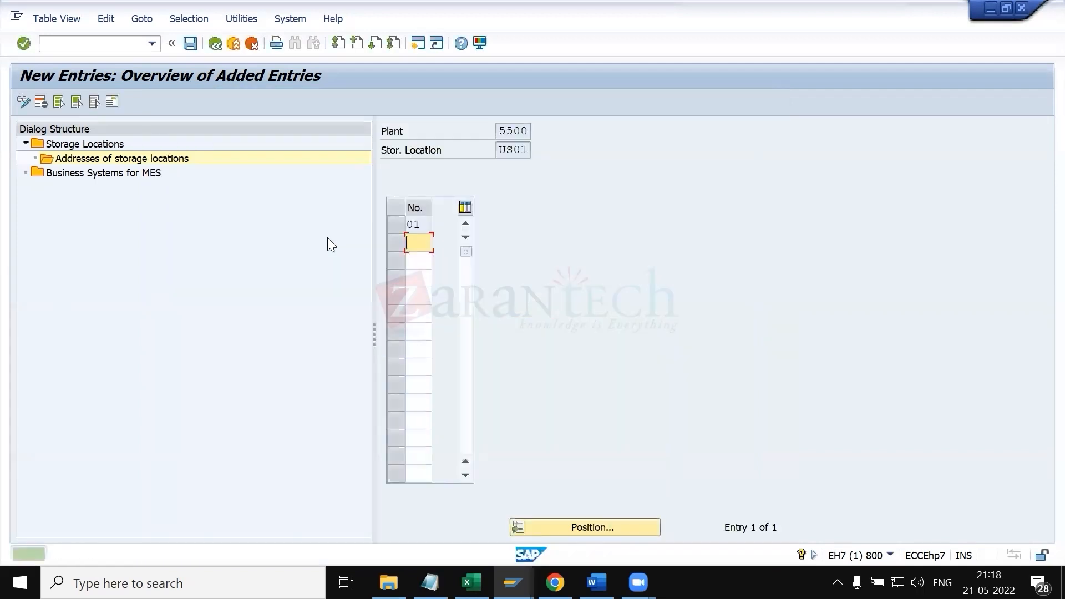
- Save storage location US01 with its address, confirm the customizing request and return to the implementation guide
{"action": "left_click", "coordinate": [198, 47]}
{"action": "key", "text": "Return"}
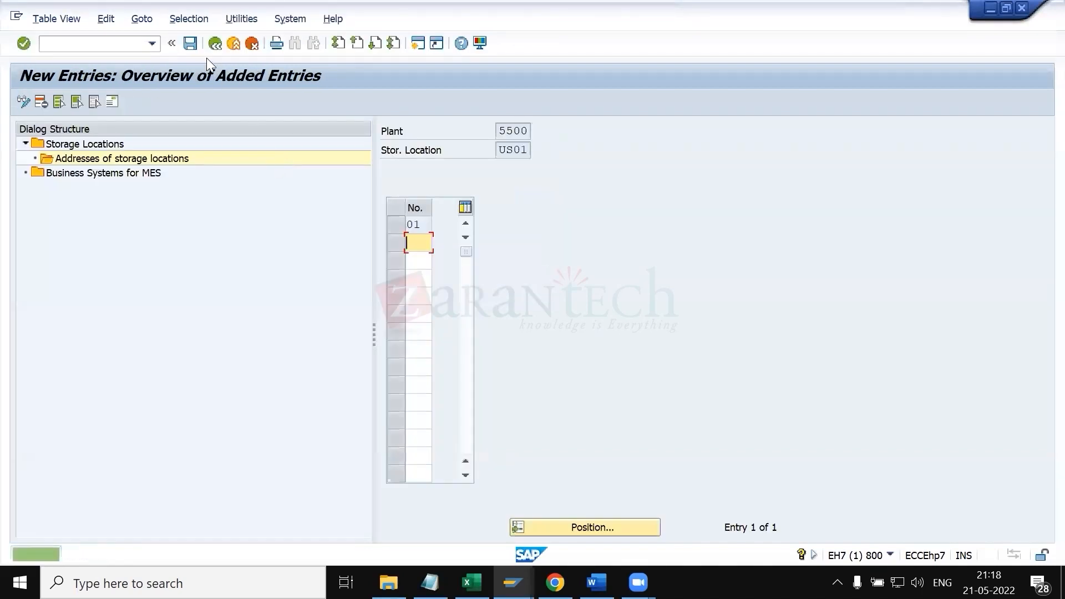
{"action": "left_click", "coordinate": [210, 46]}
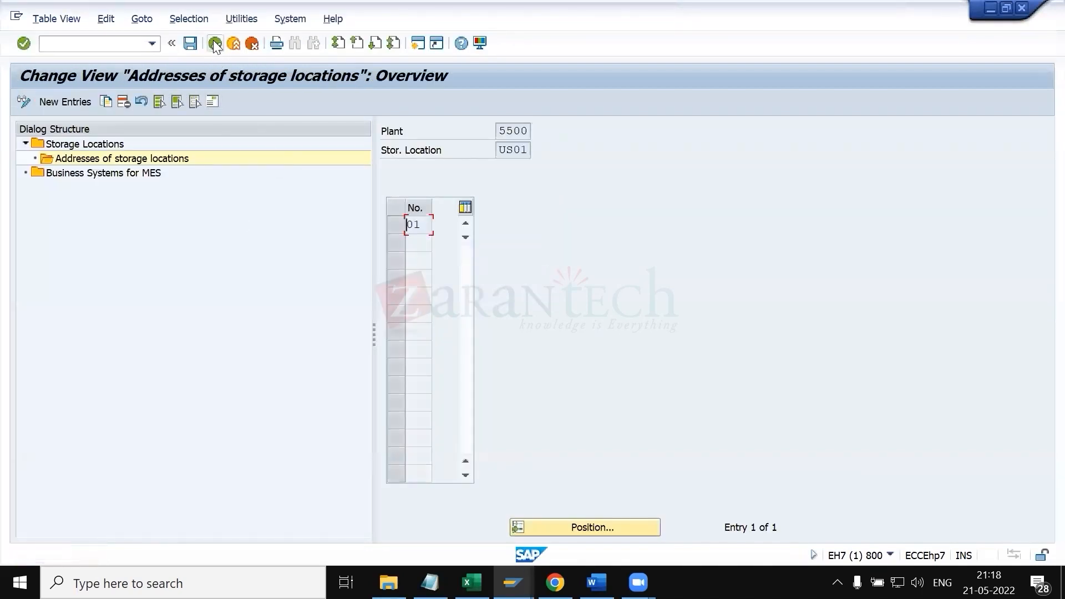
{"action": "left_click", "coordinate": [214, 45]}
{"action": "left_click", "coordinate": [214, 45]}
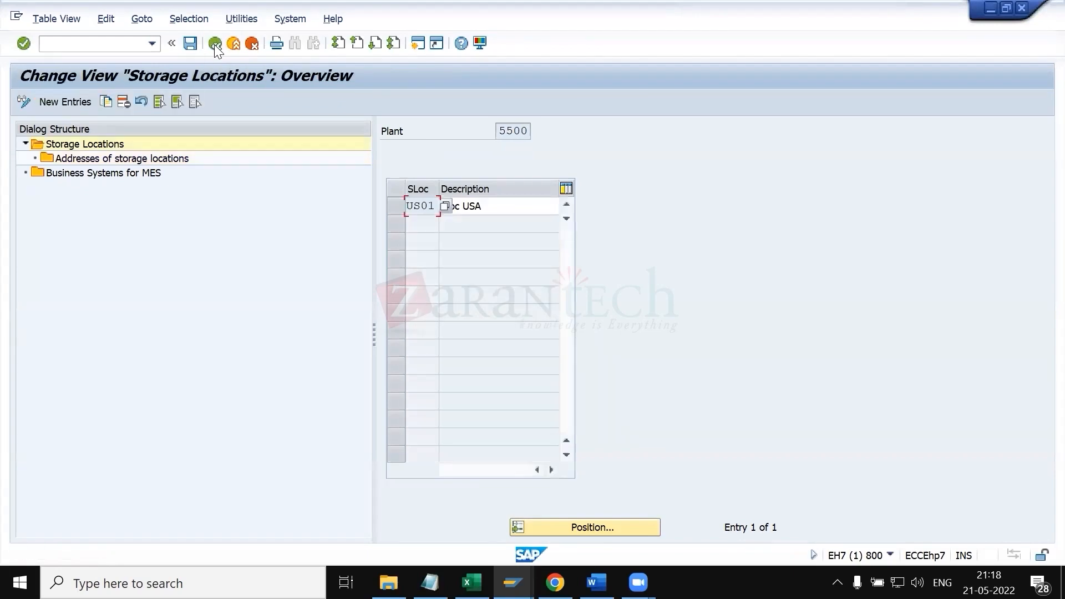
{"action": "left_click", "coordinate": [214, 44]}
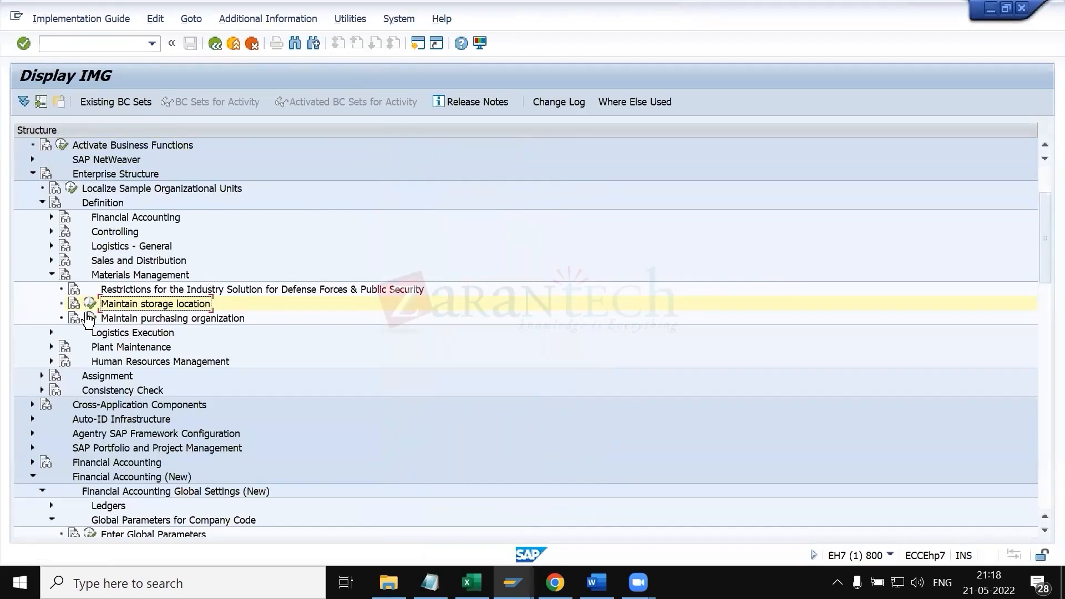
- Collapse the Definition branch of Enterprise Structure and expand the Financial Accounting activities under Assignment
{"action": "left_click", "coordinate": [50, 276]}
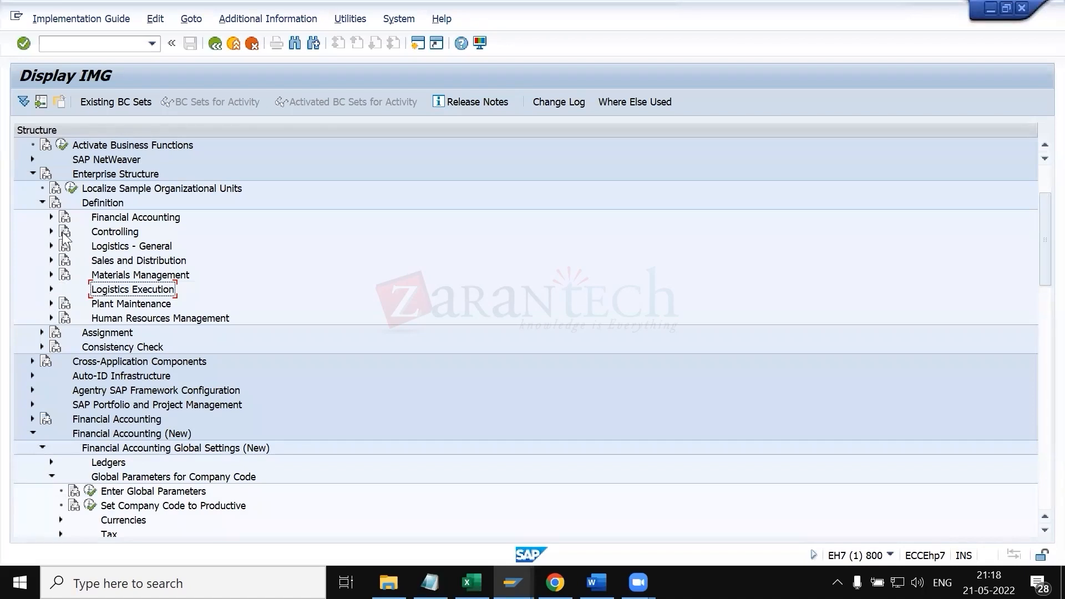
{"action": "left_click", "coordinate": [42, 202]}
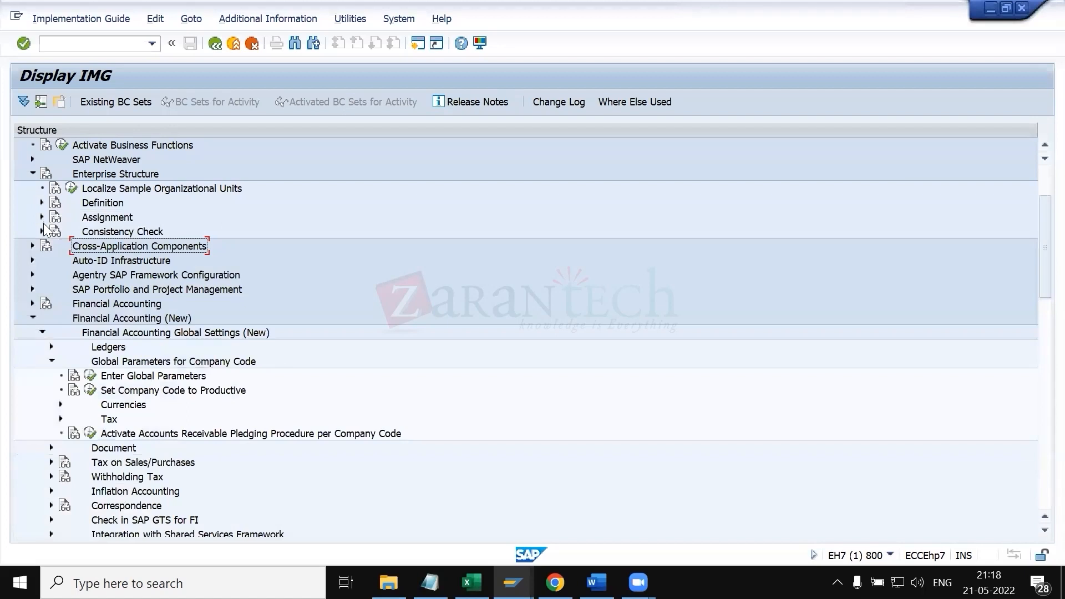
{"action": "left_click", "coordinate": [41, 217]}
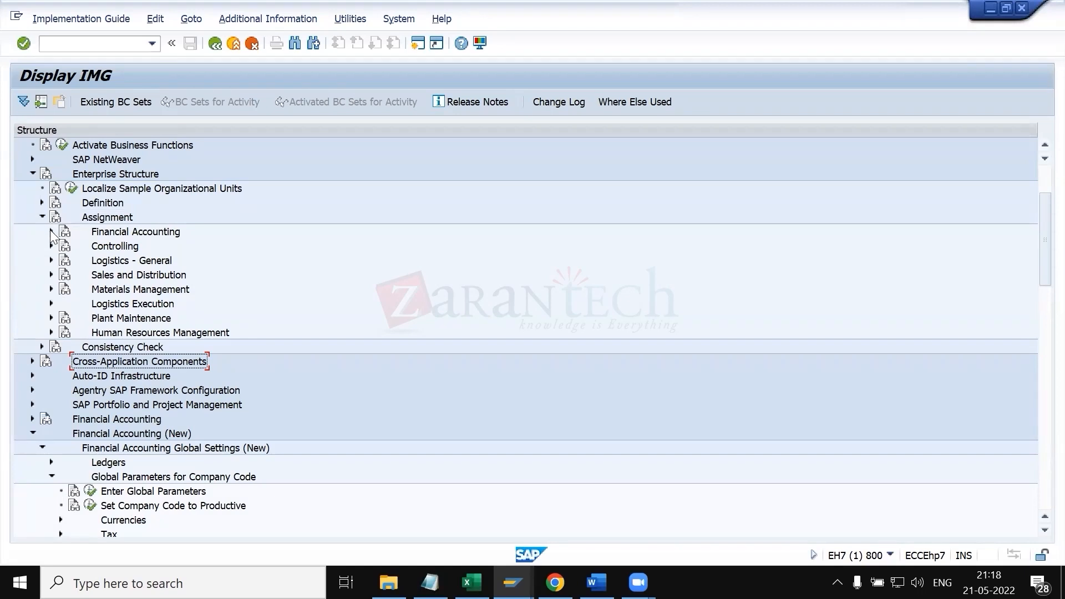
{"action": "left_click", "coordinate": [51, 230]}
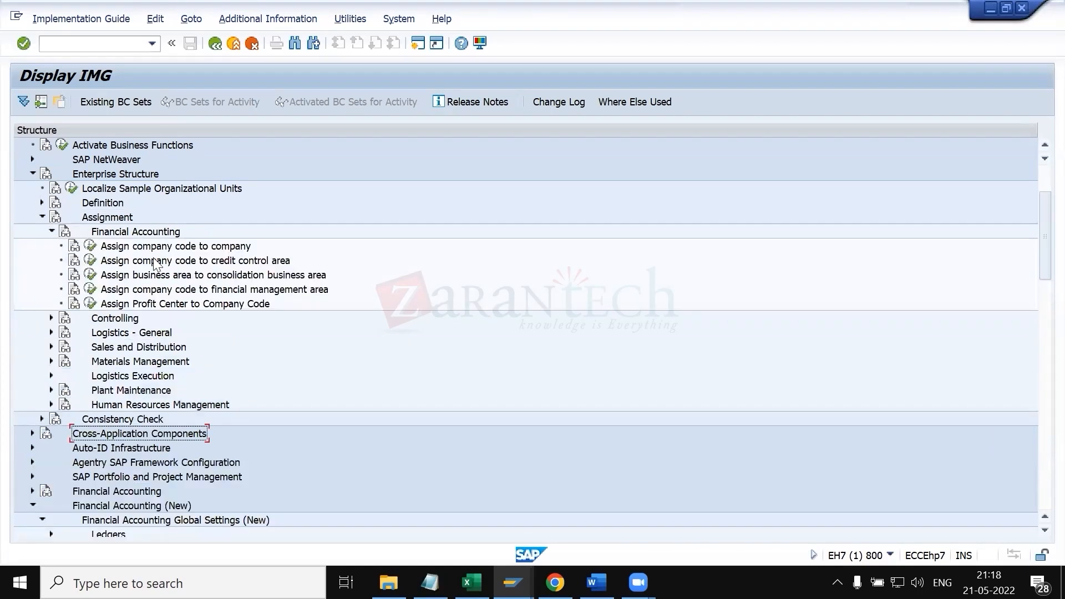
- Check which company is assigned to company code 55SP in Assign company code to company
{"action": "left_click", "coordinate": [89, 245]}
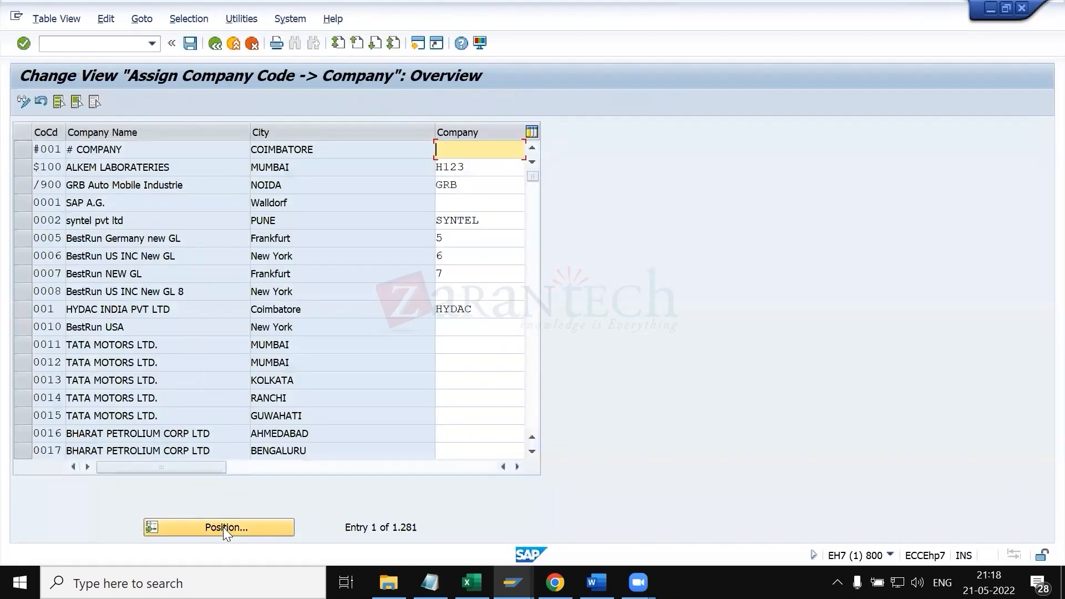
{"action": "left_click", "coordinate": [223, 527]}
{"action": "type", "text": "55"}
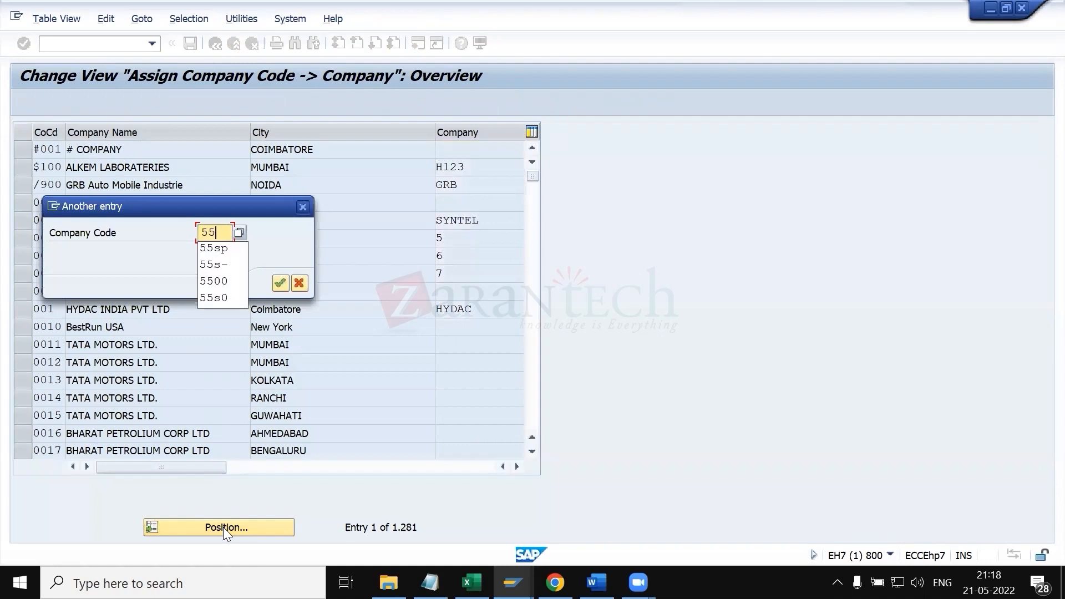
{"action": "type", "text": "sp"}
{"action": "key", "text": "Return"}
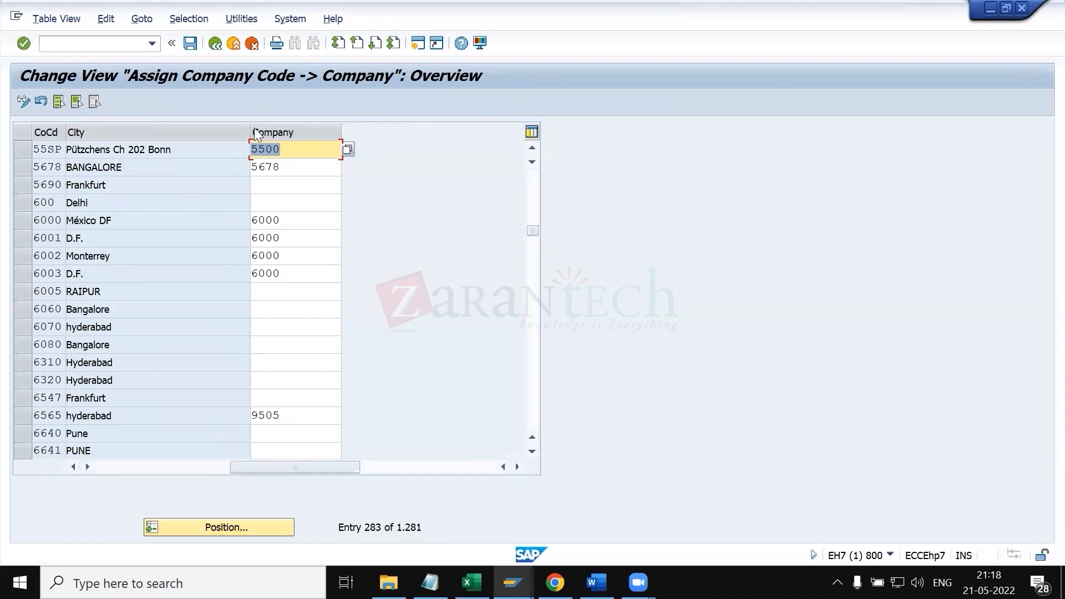
{"action": "left_click", "coordinate": [211, 43]}
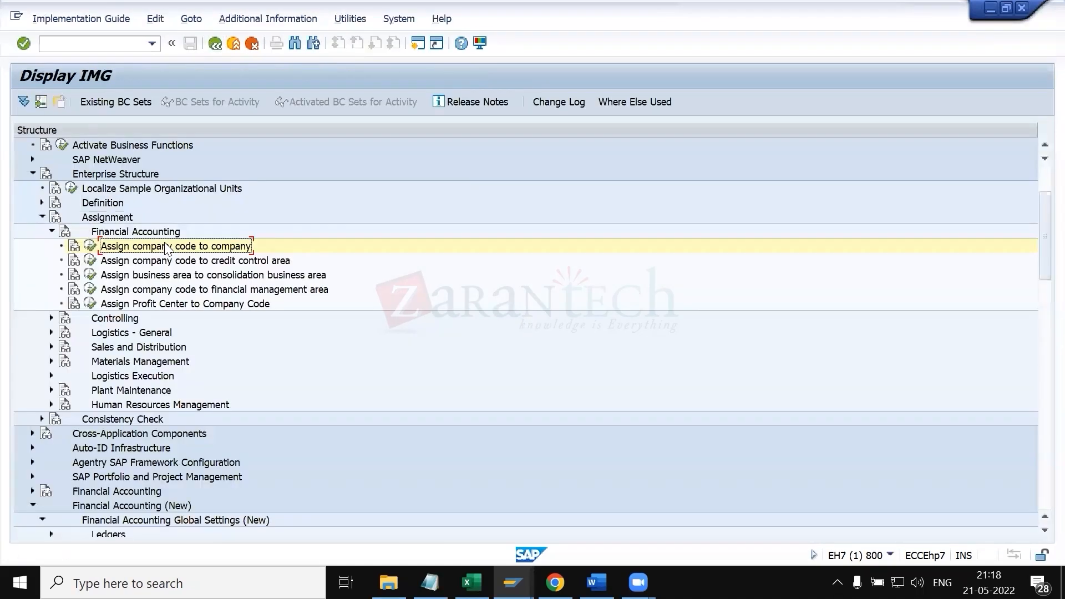
- Check the credit control area assigned to company code 55SP in Assign company code to credit control area
{"action": "left_click", "coordinate": [92, 261]}
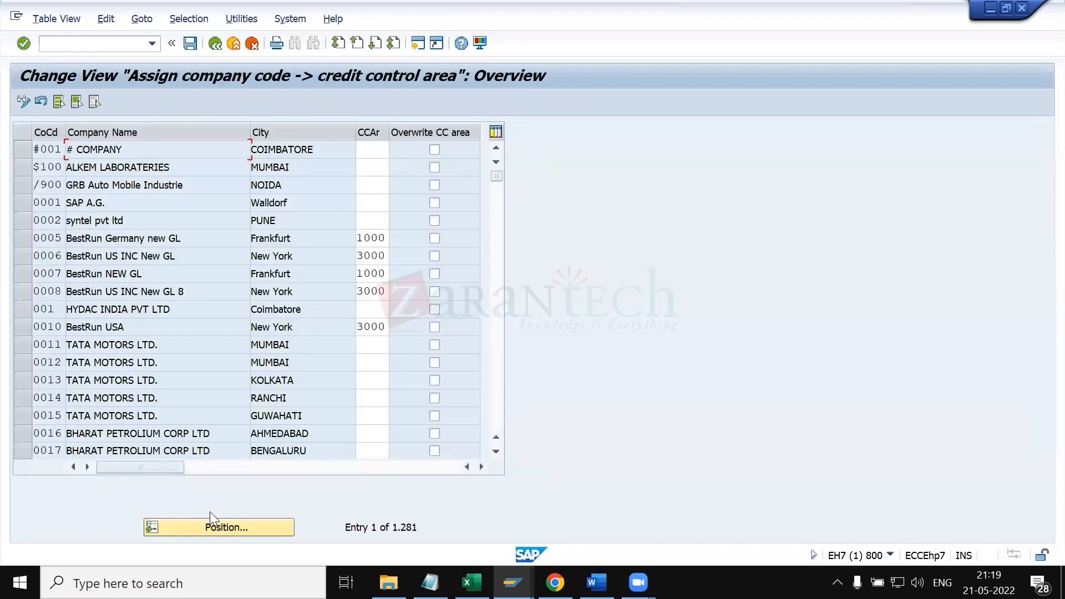
{"action": "left_click", "coordinate": [215, 524]}
{"action": "type", "text": "55"}
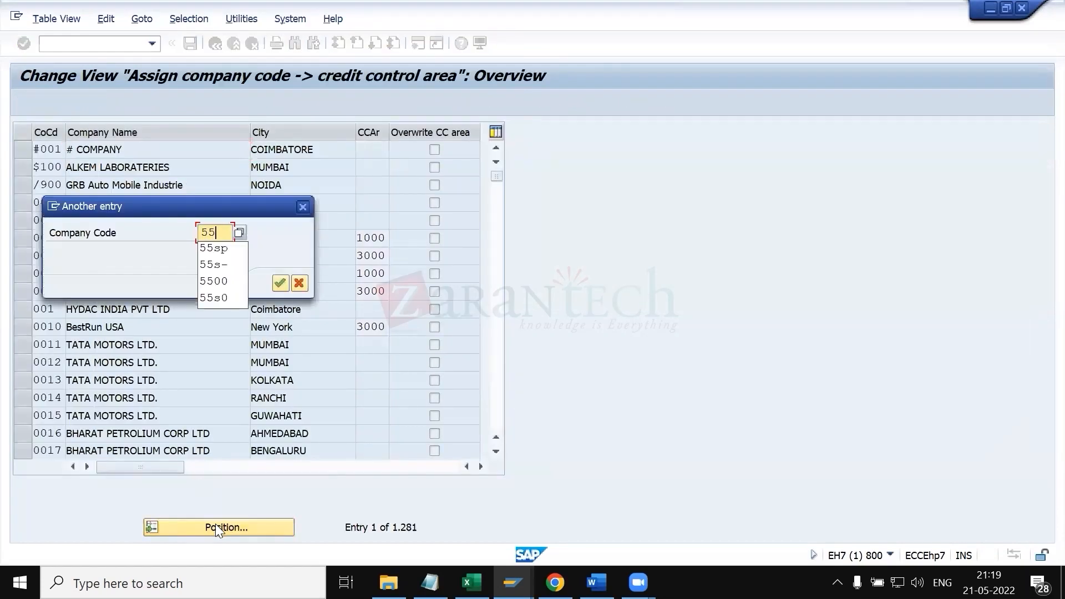
{"action": "type", "text": "sp"}
{"action": "key", "text": "Return"}
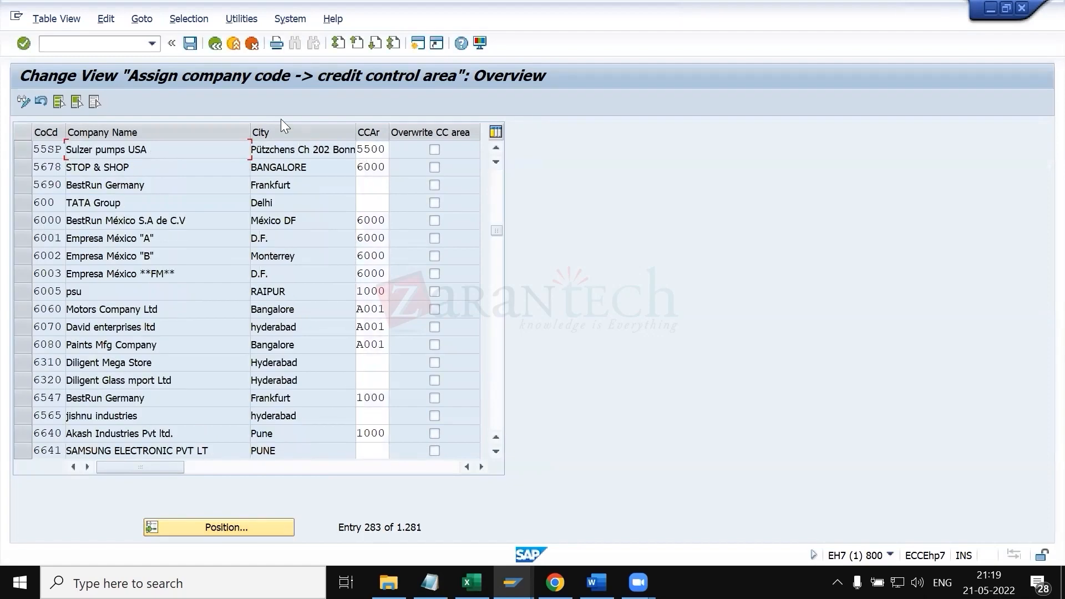
{"action": "left_click", "coordinate": [214, 43]}
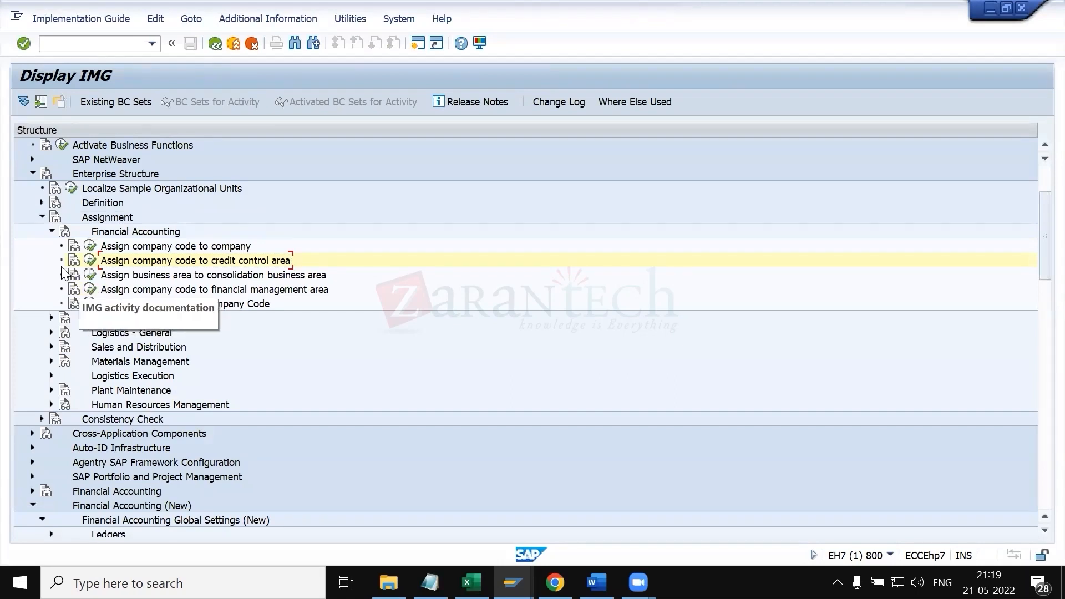
- Run Assign company code to controlling area under Controlling and open the company code assignment of controlling area 55SP
{"action": "left_click", "coordinate": [51, 231]}
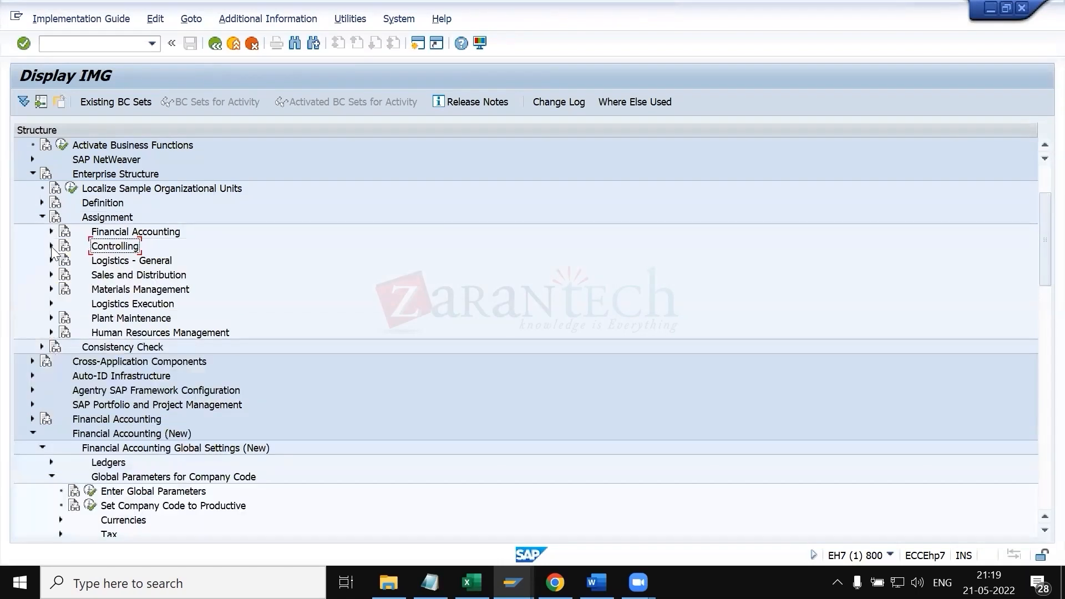
{"action": "left_click", "coordinate": [51, 245]}
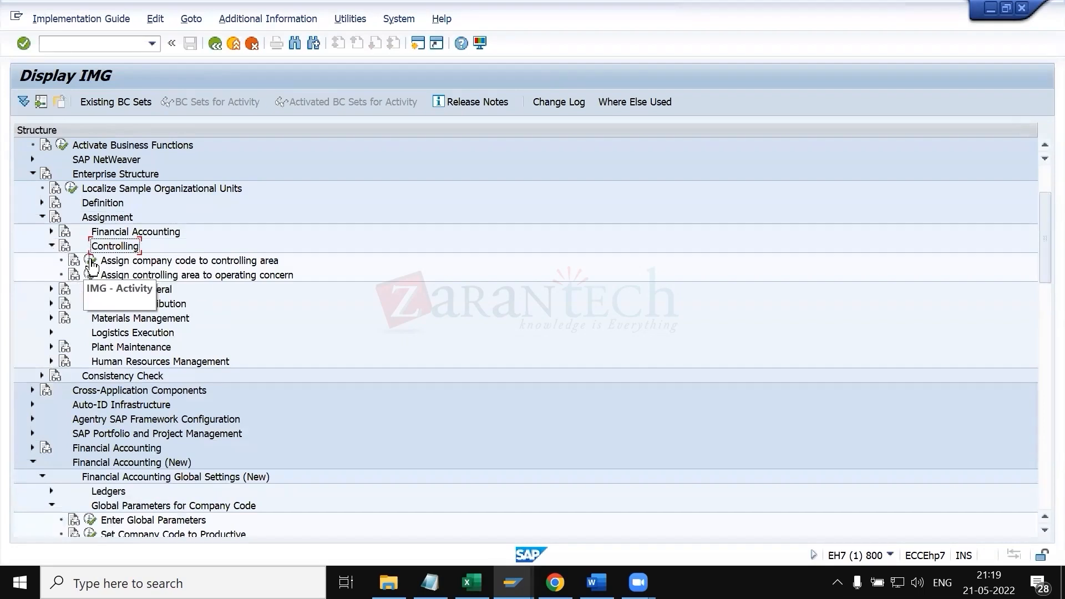
{"action": "left_click", "coordinate": [91, 260]}
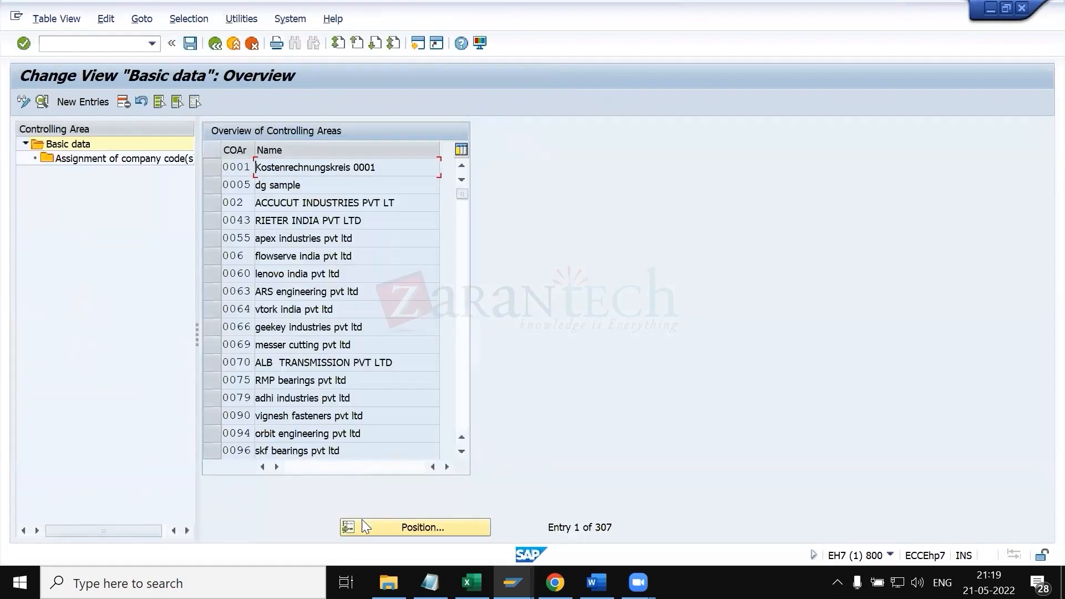
{"action": "left_click", "coordinate": [375, 533]}
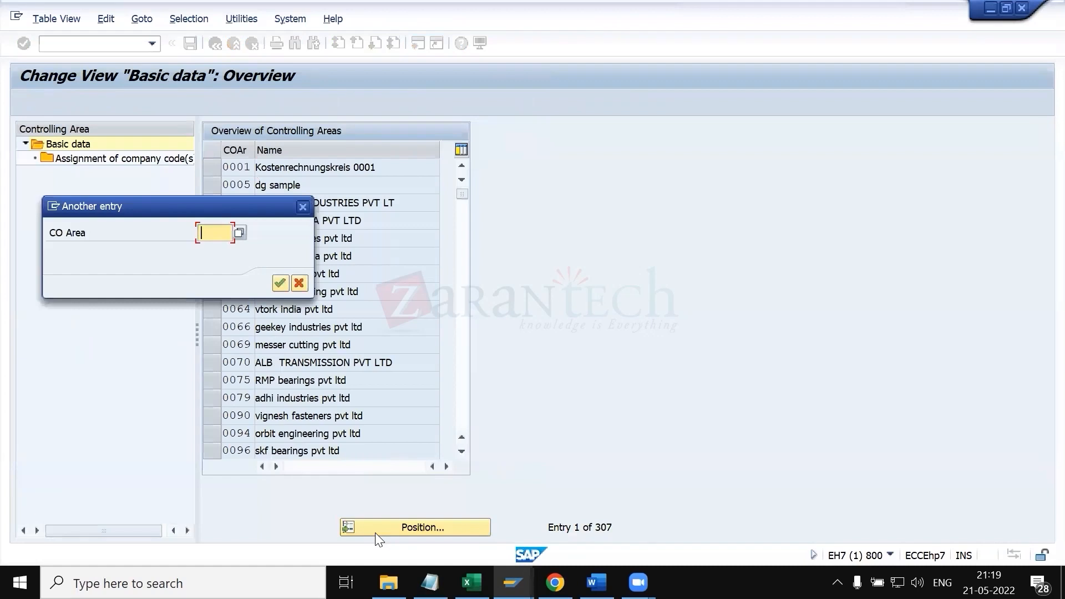
{"action": "type", "text": "5500"}
{"action": "key", "text": "Return"}
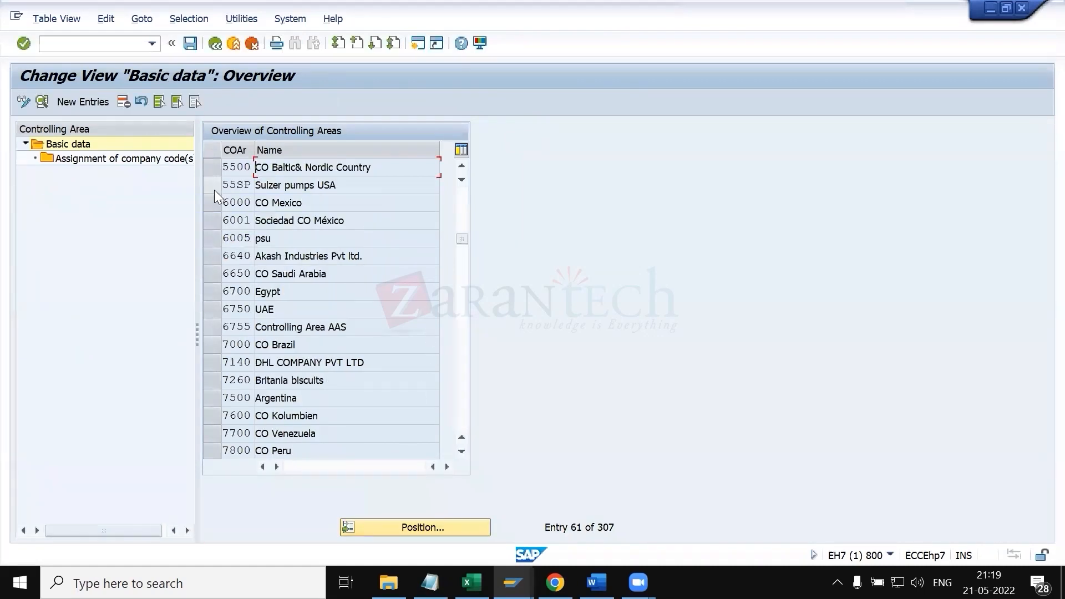
{"action": "left_click", "coordinate": [215, 189]}
{"action": "double_click", "coordinate": [103, 161]}
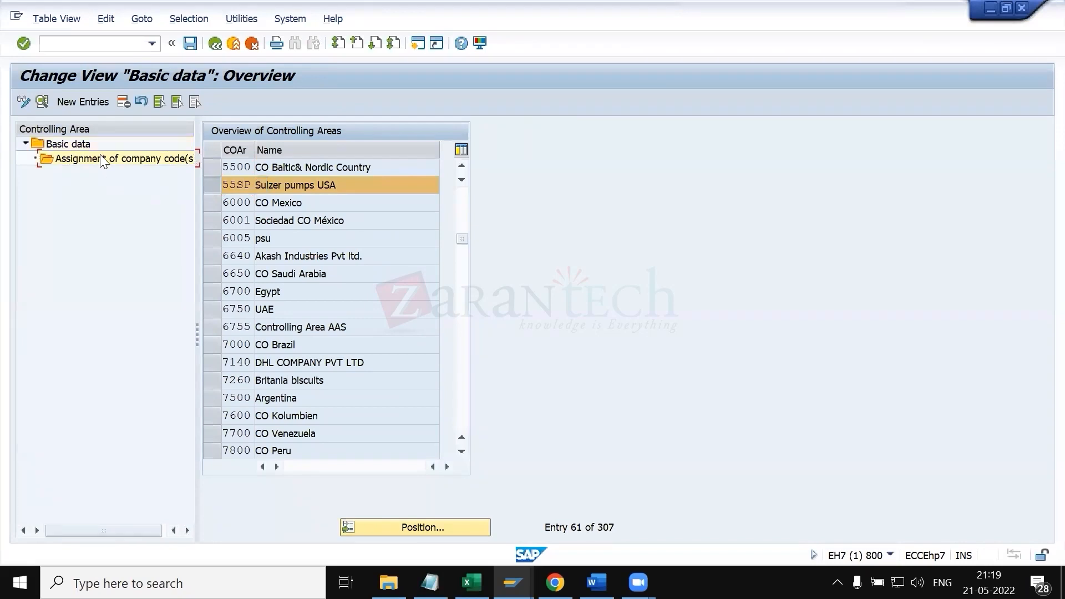
- Assign company code 55SP to controlling area 55SP, save it under the Demo Org structure request and return to the implementation guide
{"action": "left_click", "coordinate": [65, 103]}
{"action": "type", "text": "55SP"}
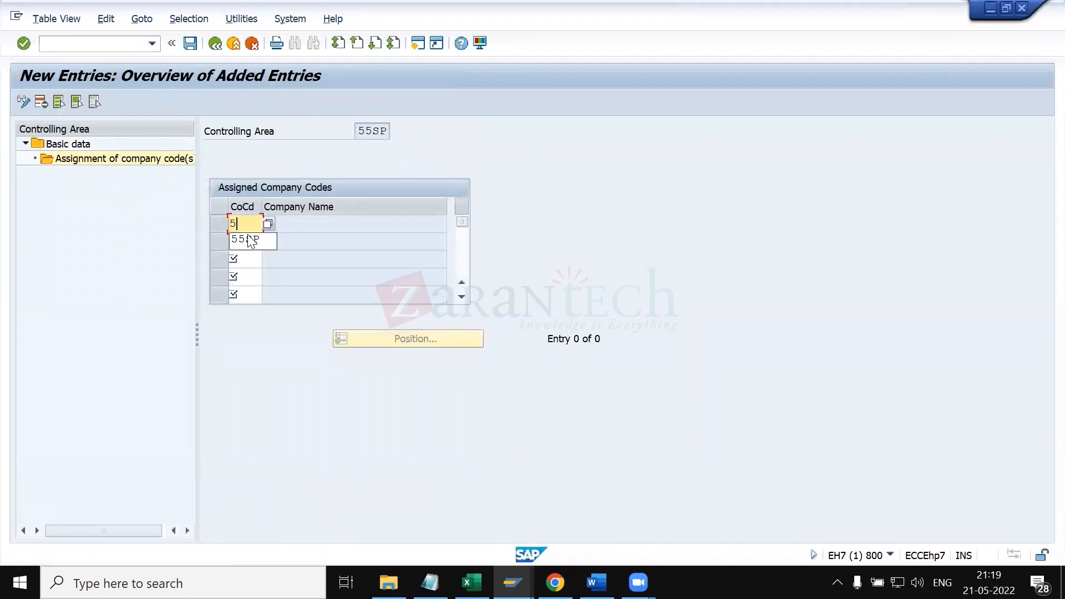
{"action": "key", "text": "Return"}
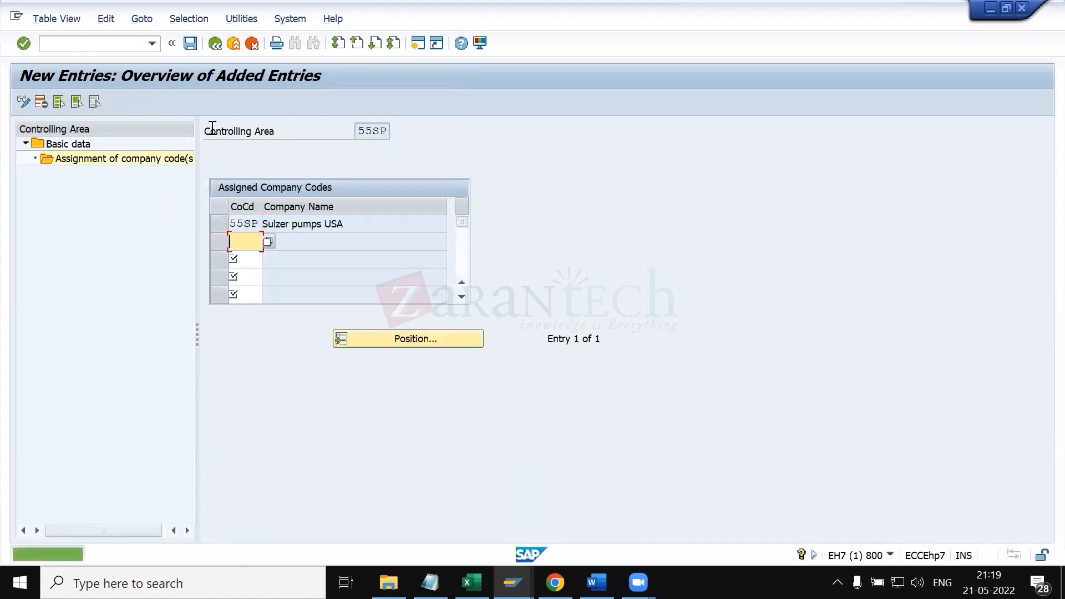
{"action": "left_click", "coordinate": [190, 44]}
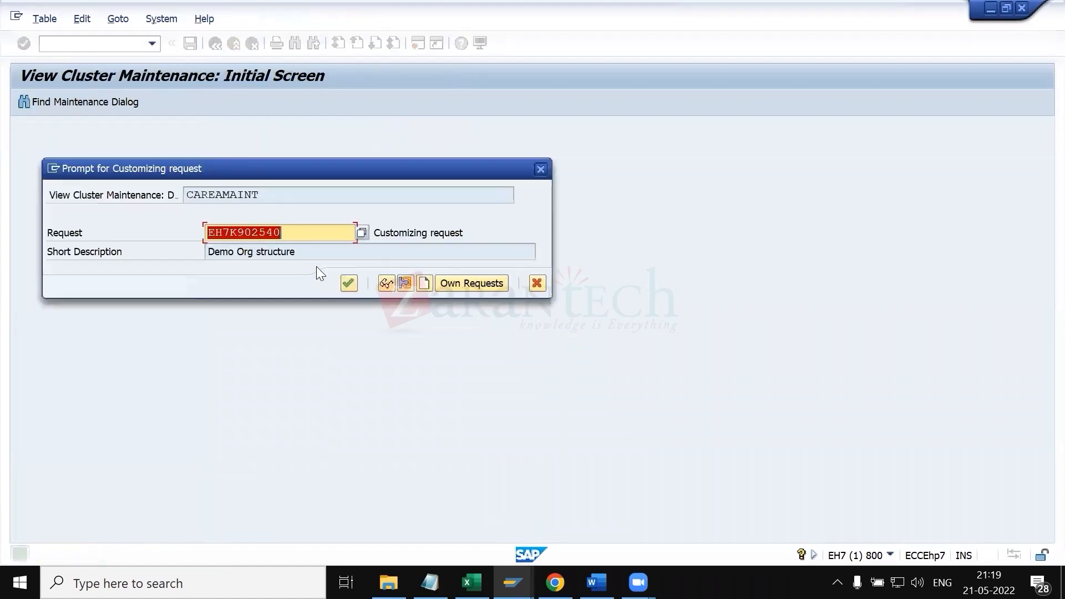
{"action": "left_click", "coordinate": [347, 283]}
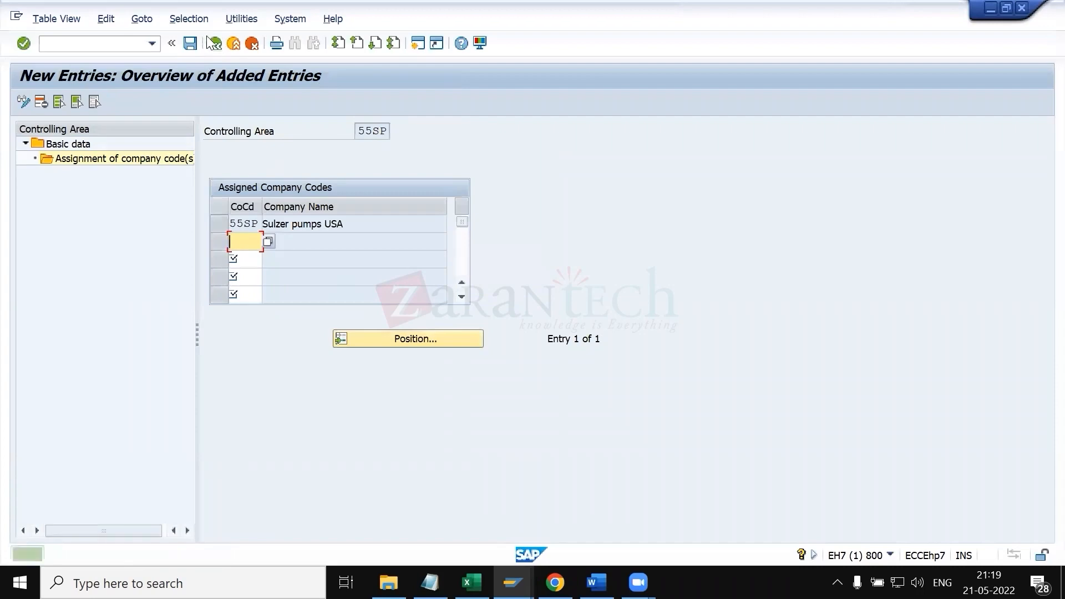
{"action": "left_click", "coordinate": [215, 44]}
{"action": "left_click", "coordinate": [215, 44]}
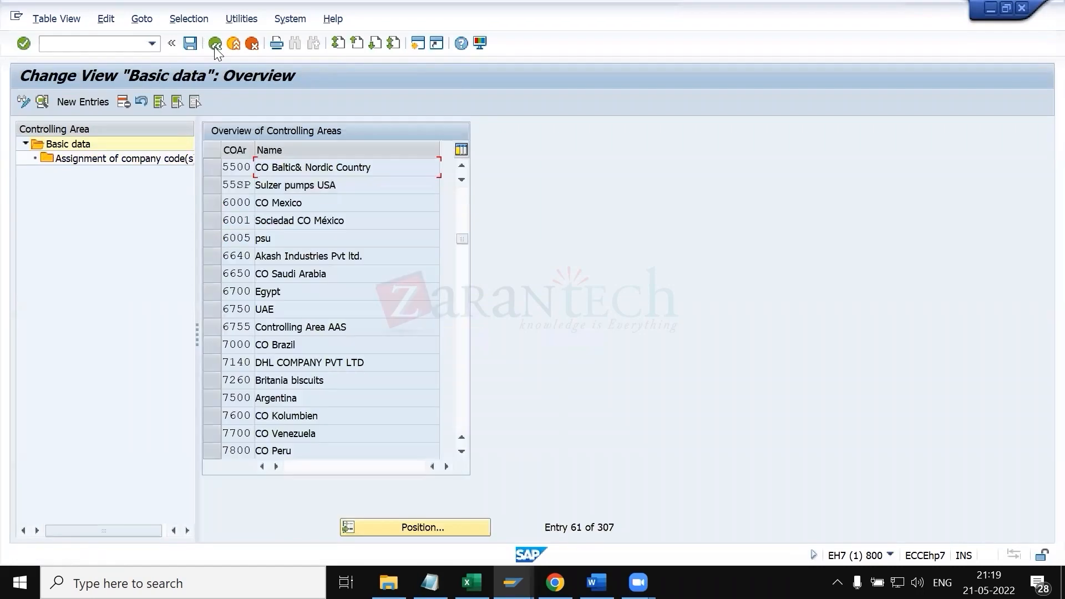
{"action": "left_click", "coordinate": [214, 45]}
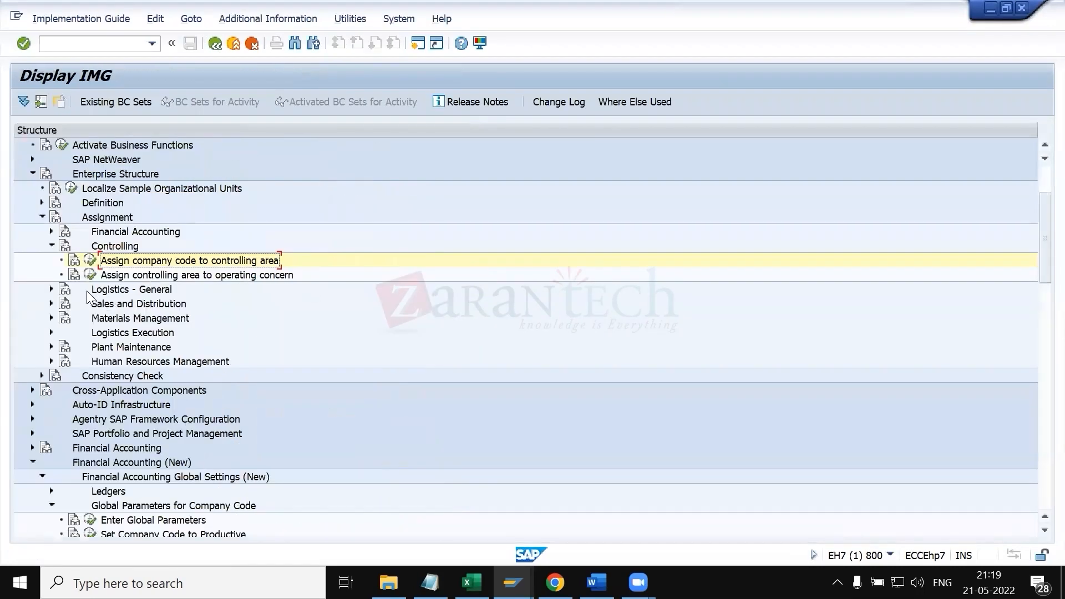
- Run Assign sales organization to company code under Sales and Distribution and go to the entry for sales organization 5500
{"action": "left_click", "coordinate": [48, 248]}
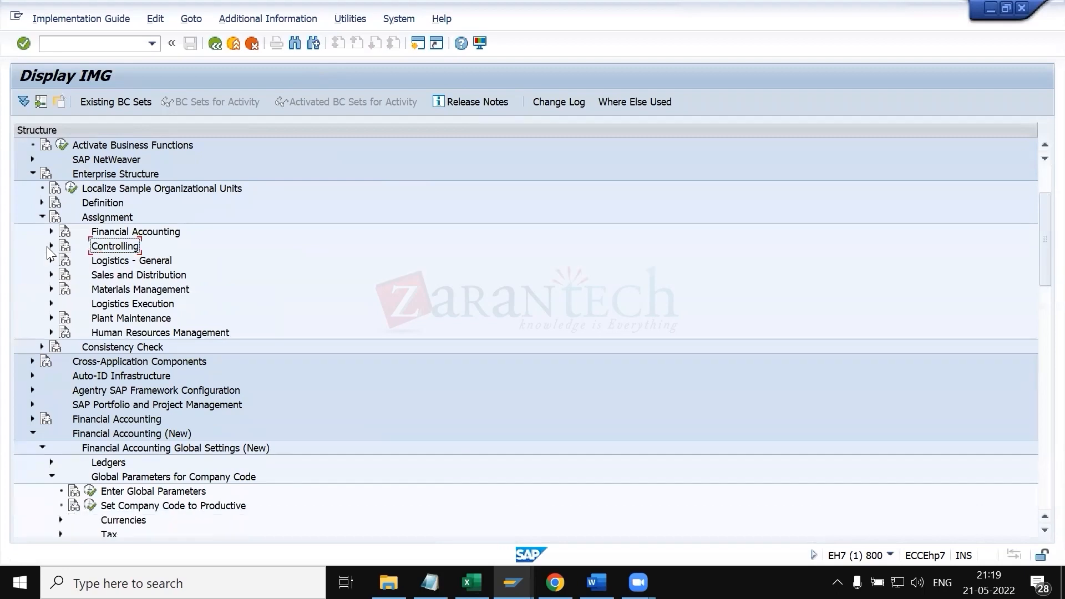
{"action": "left_click", "coordinate": [53, 275]}
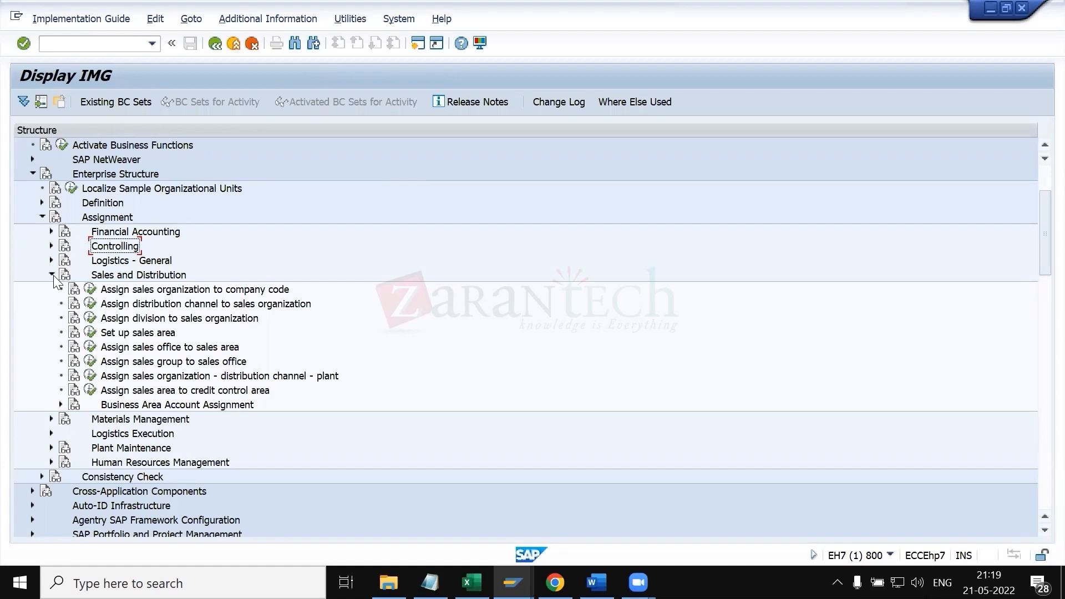
{"action": "left_click", "coordinate": [89, 291]}
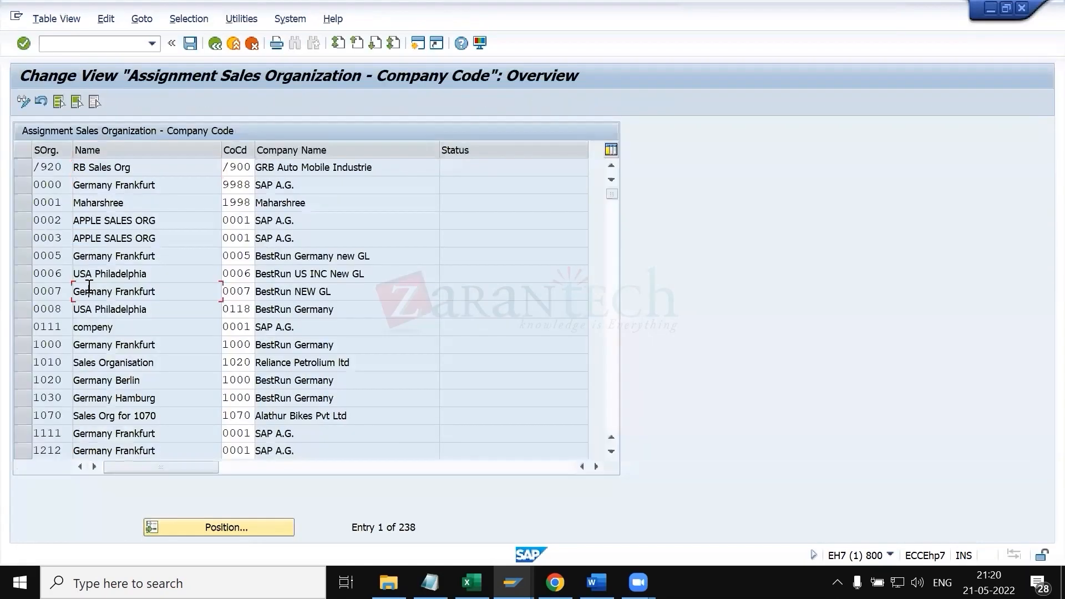
{"action": "left_click", "coordinate": [228, 528]}
{"action": "type", "text": "5500"}
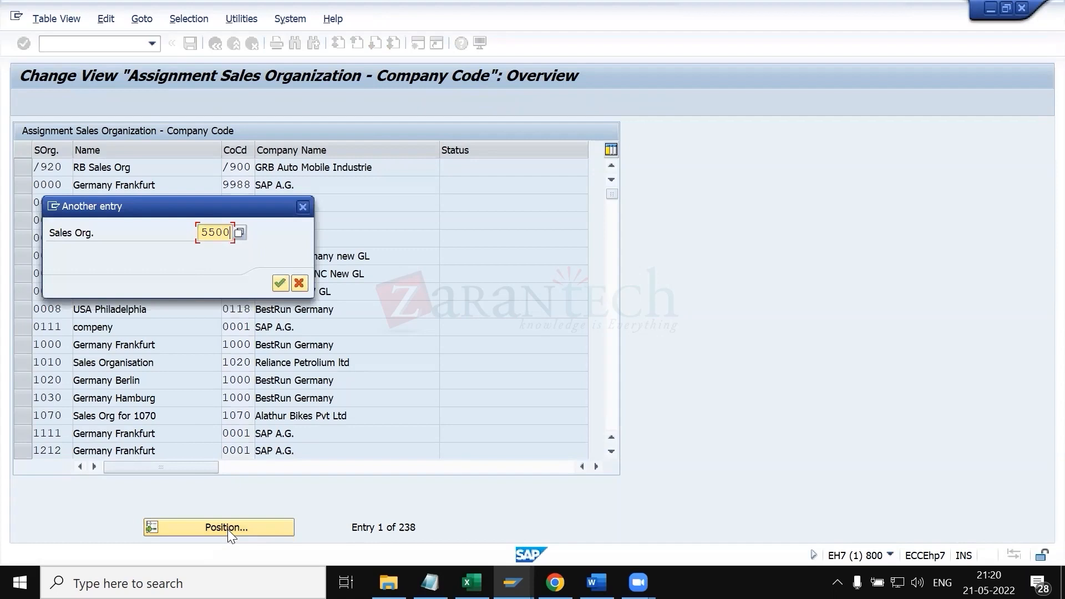
{"action": "key", "text": "Return"}
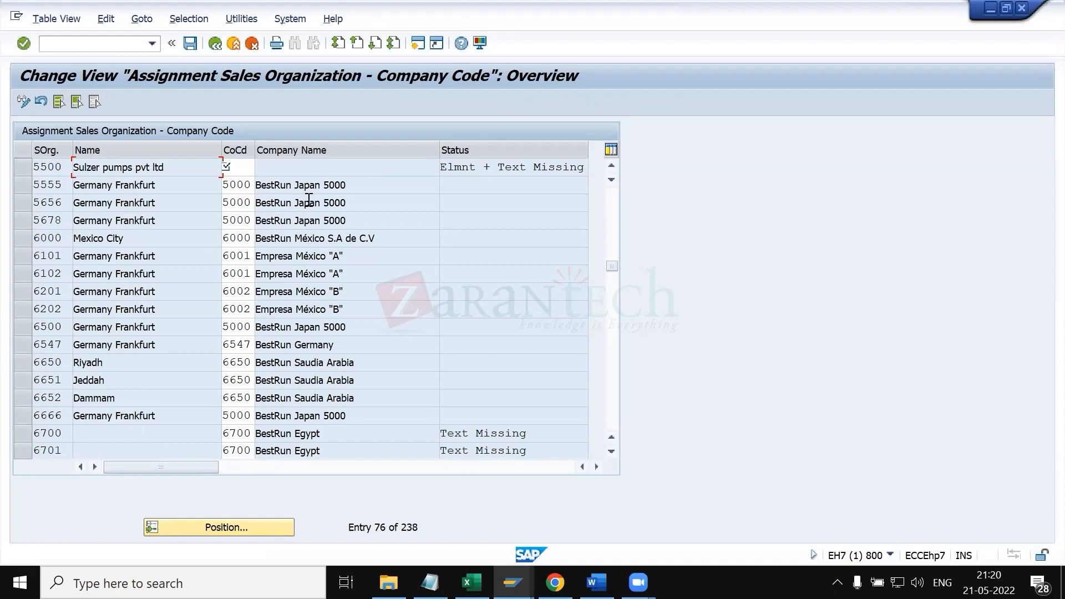
{"action": "left_click", "coordinate": [242, 167]}
{"action": "type", "text": "5500"}
{"action": "key", "text": "Return"}
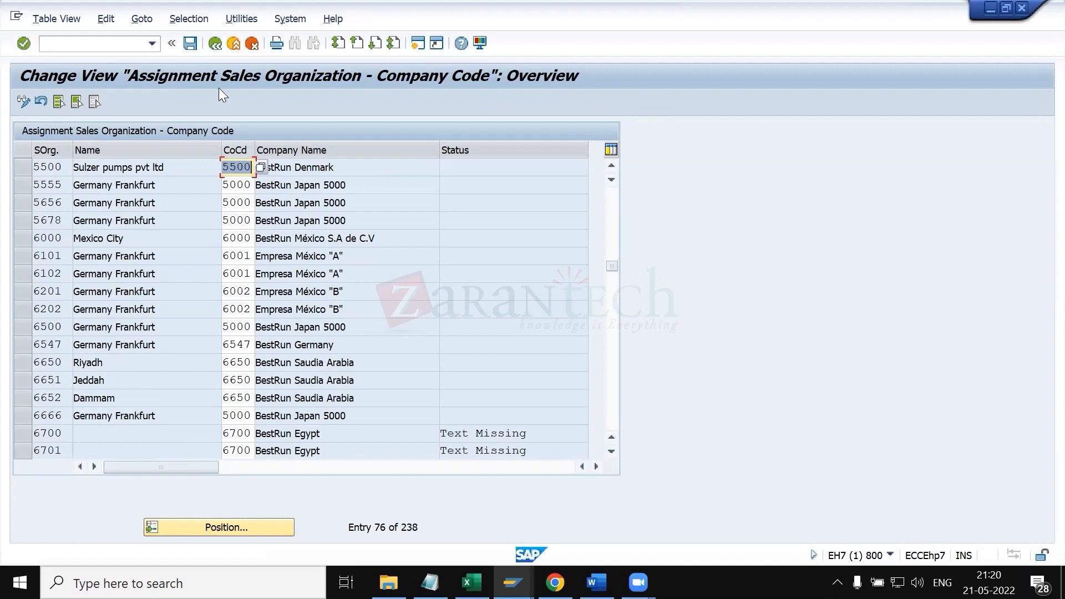
{"action": "left_click", "coordinate": [373, 172]}
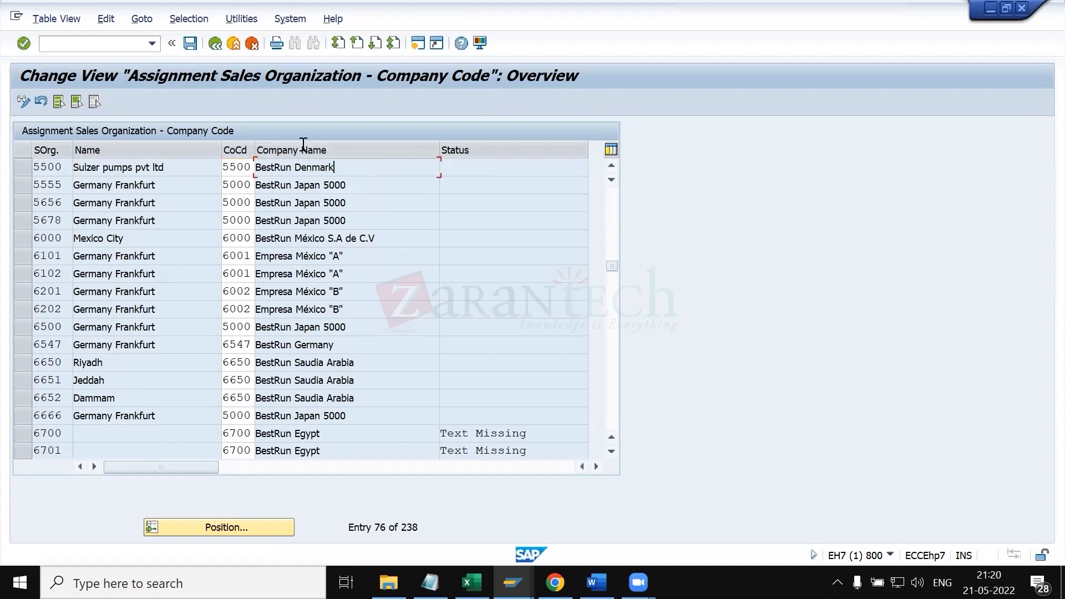
- Assign company code 55SP to sales organization 5500, save the assignment and return to the implementation guide
{"action": "left_click", "coordinate": [245, 170]}
{"action": "double_click", "coordinate": [244, 170]}
{"action": "type", "text": "55SP"}
{"action": "key", "text": "Return"}
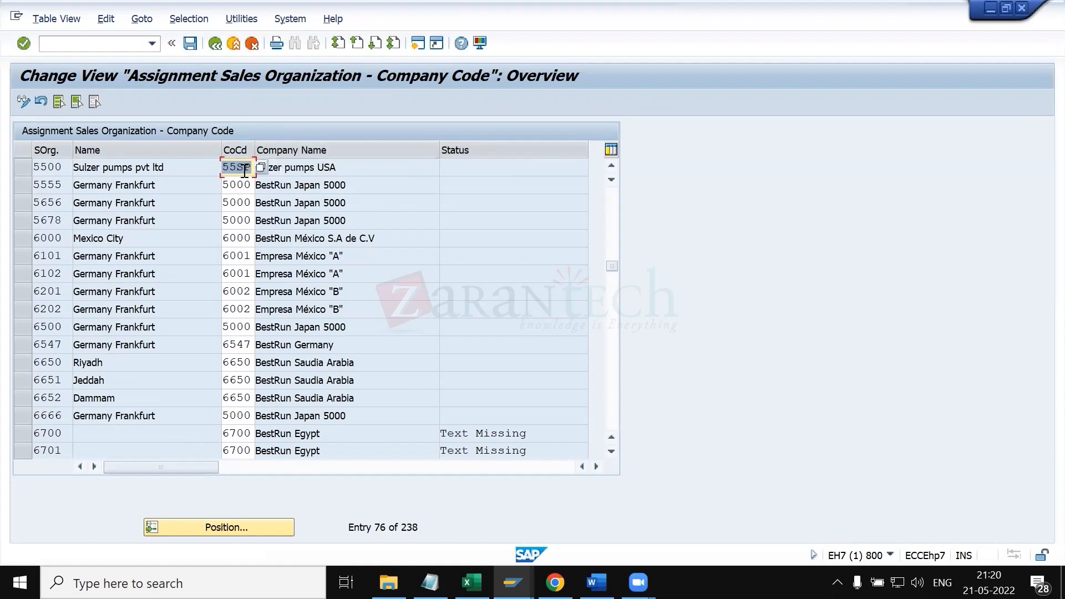
{"action": "left_click", "coordinate": [382, 168]}
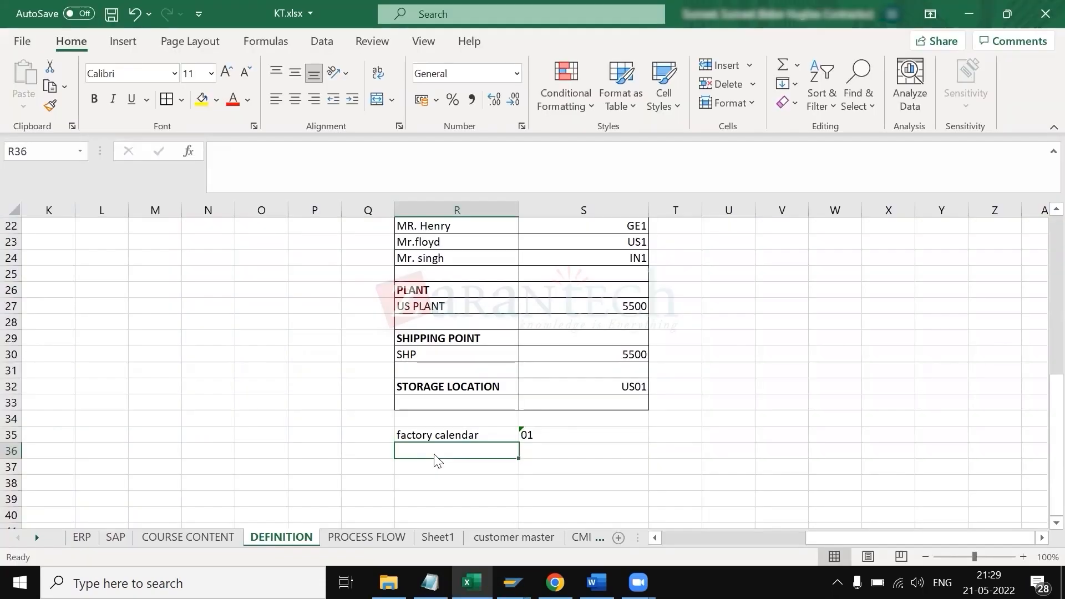
{"action": "key", "text": "alt+Tab"}
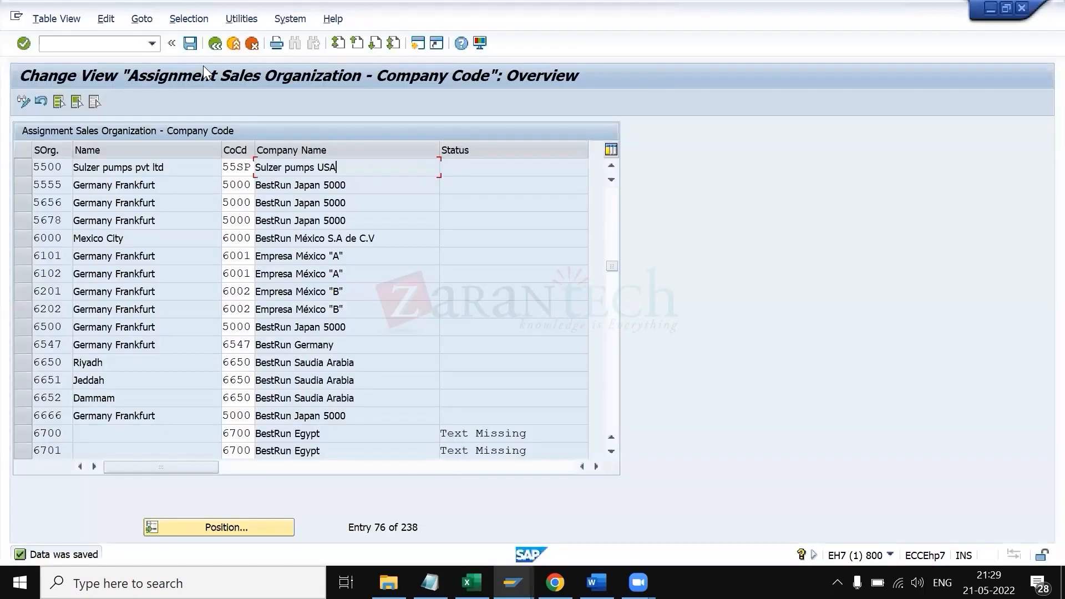
{"action": "left_click", "coordinate": [214, 44]}
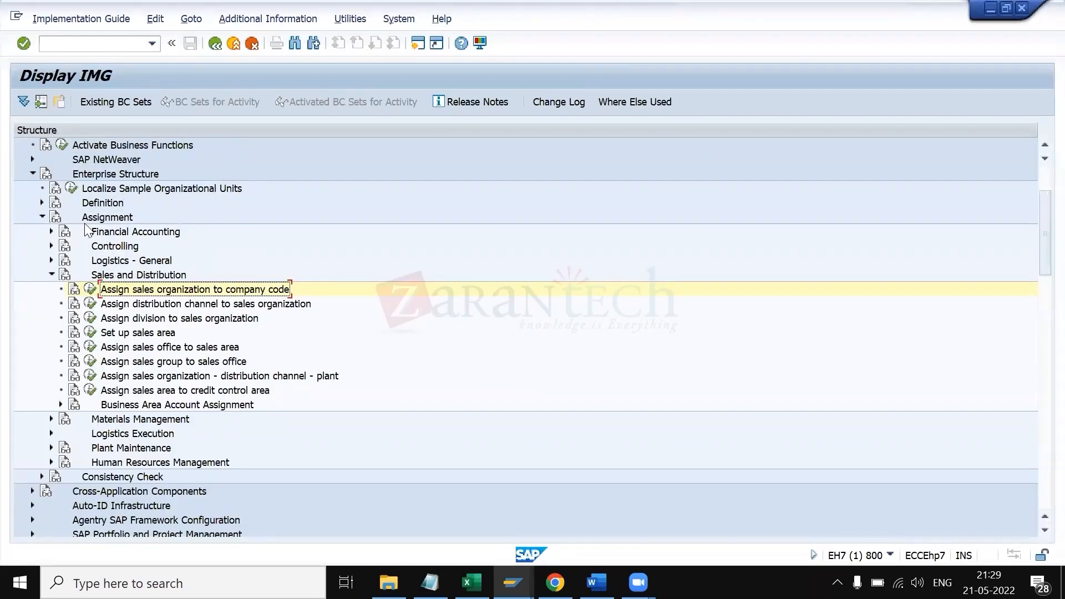
- Check the company code assigned to sales organization 5500 in Assign sales organization to company code
{"action": "left_click", "coordinate": [90, 289]}
{"action": "left_click", "coordinate": [213, 521]}
{"action": "type", "text": "55"}
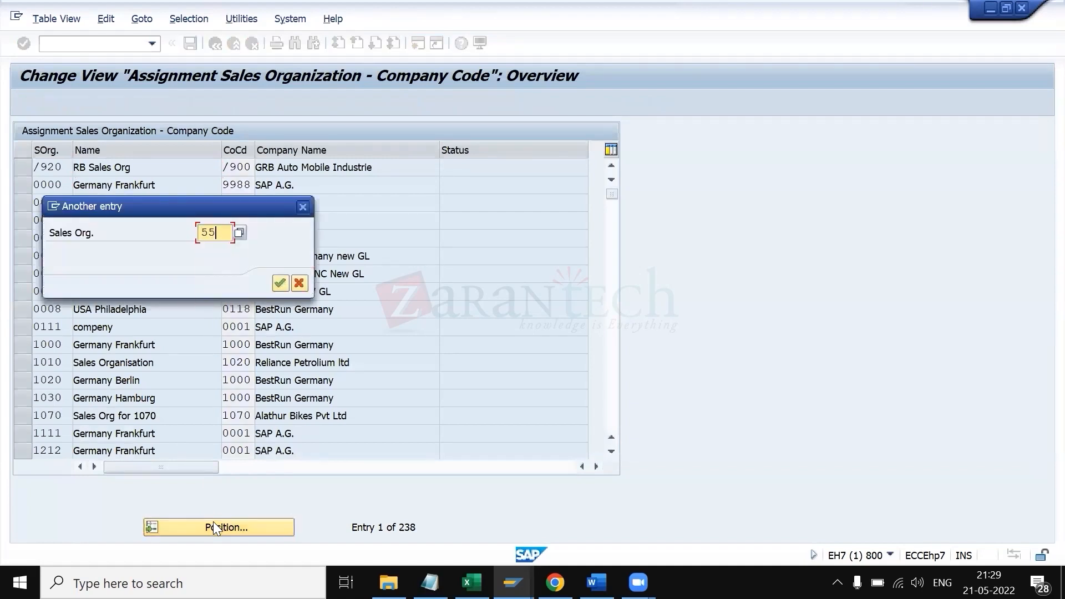
{"action": "type", "text": "00"}
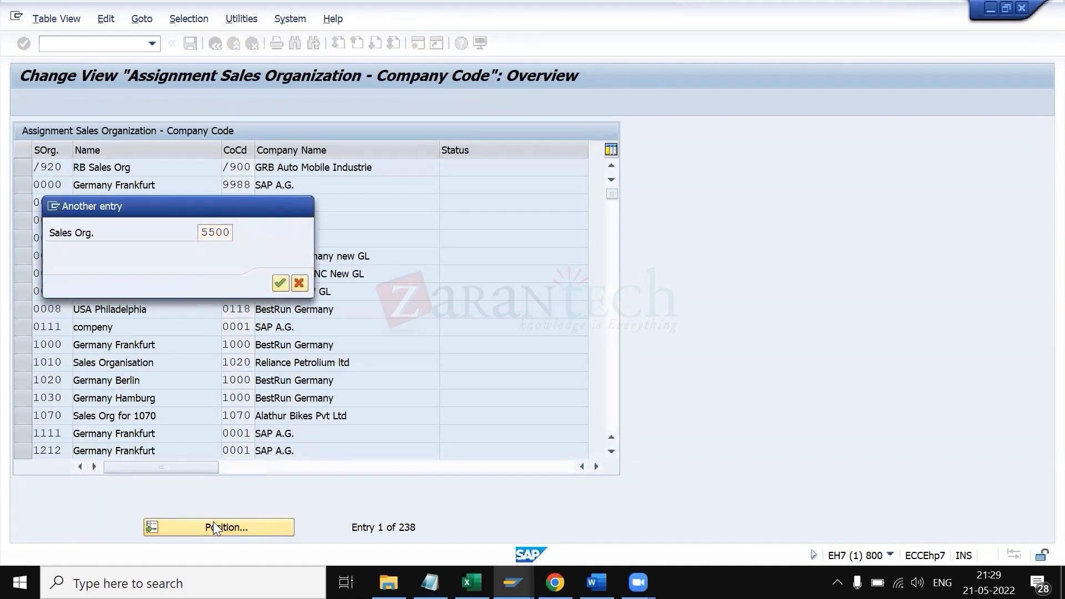
{"action": "key", "text": "Return"}
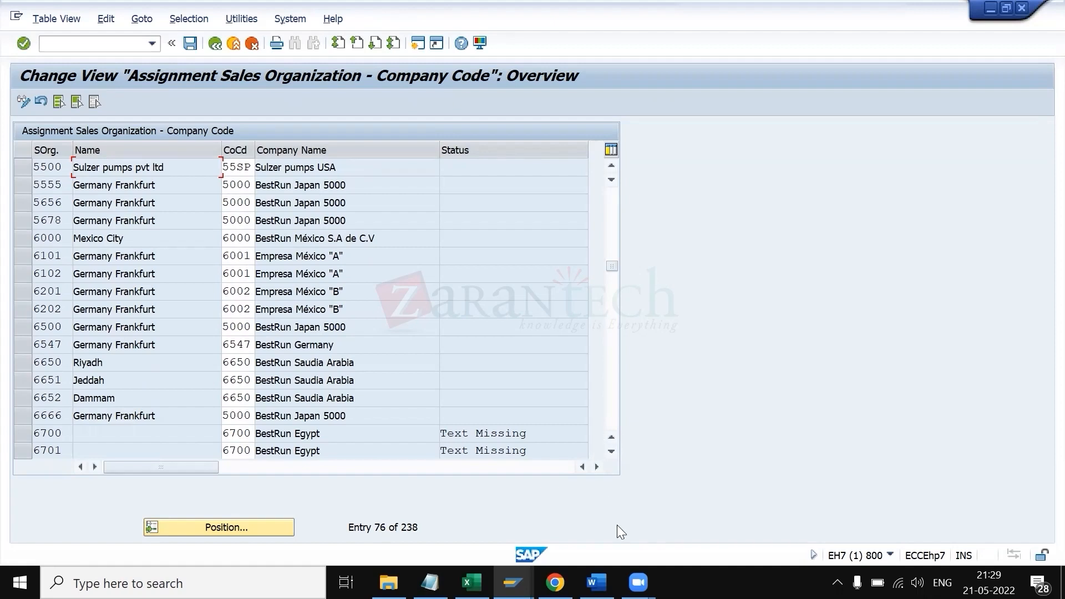
- In the Word notes, write "i.e 1 company code can have many sales org but vice versa...." under the sales org to company code item
{"action": "left_click", "coordinate": [597, 582]}
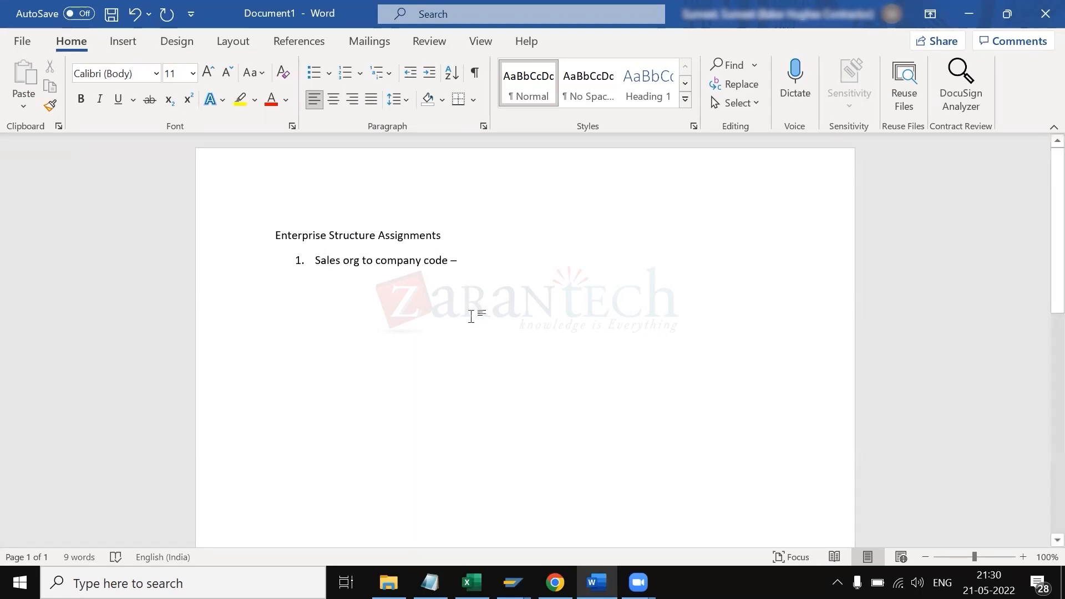
{"action": "type", "text": "i.e "}
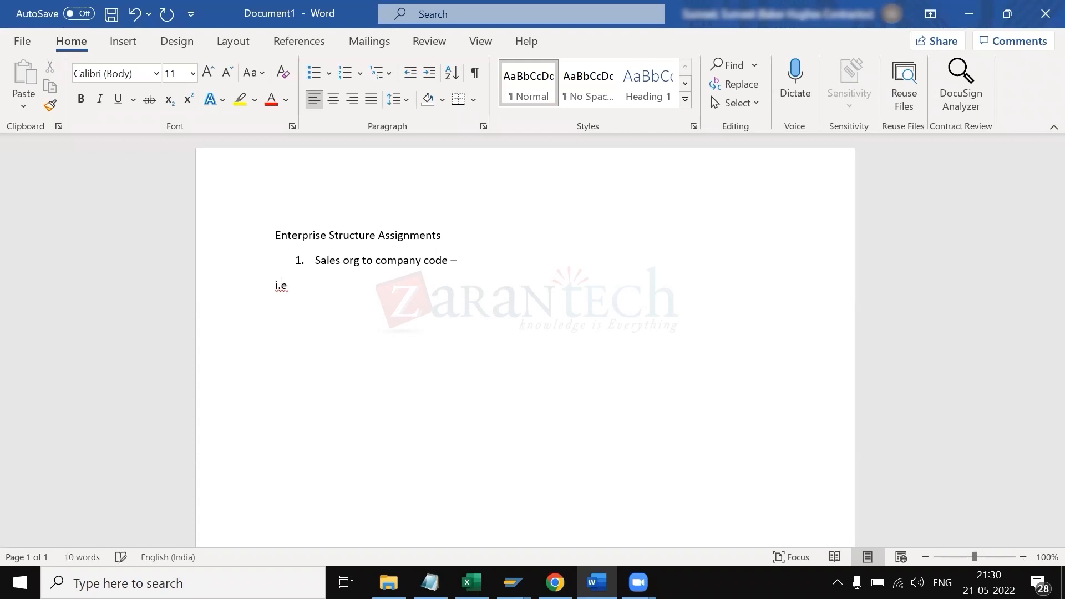
{"action": "type", "text": "1"}
{"action": "key", "text": "F1"}
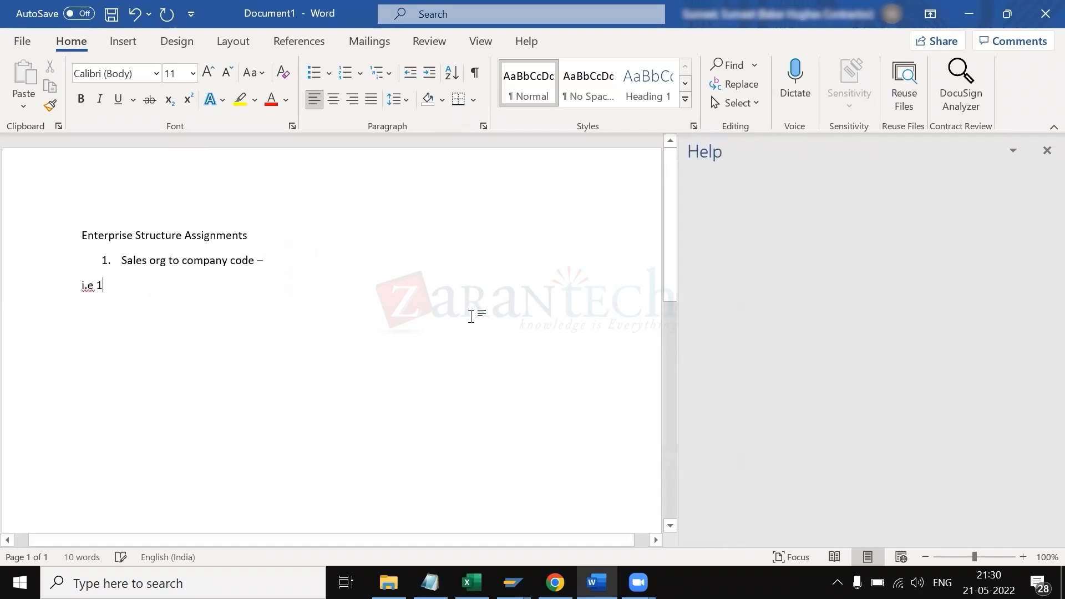
{"action": "type", "text": "co"}
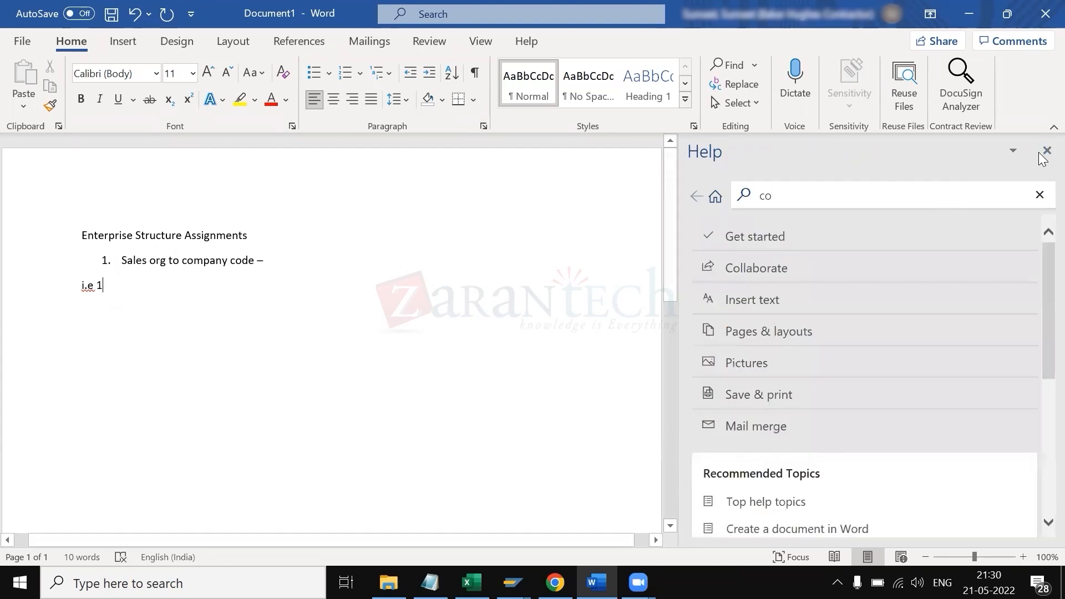
{"action": "left_click", "coordinate": [1041, 156]}
{"action": "type", "text": "ci"}
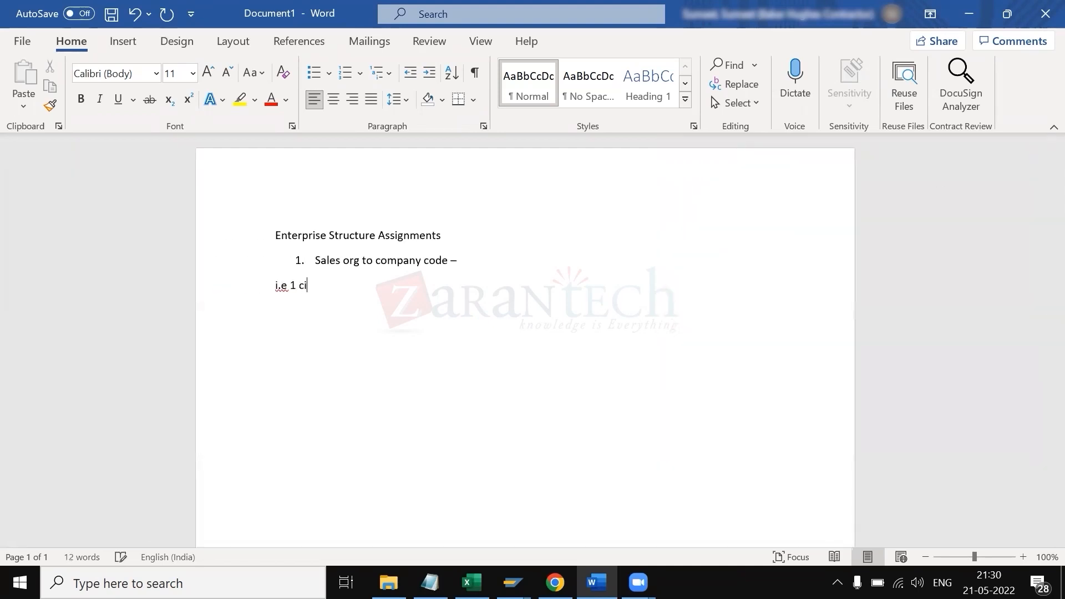
{"action": "key", "text": "BackSpace"}
{"action": "type", "text": "on"}
{"action": "key", "text": "BackSpace"}
{"action": "type", "text": "mpany code can hav"}
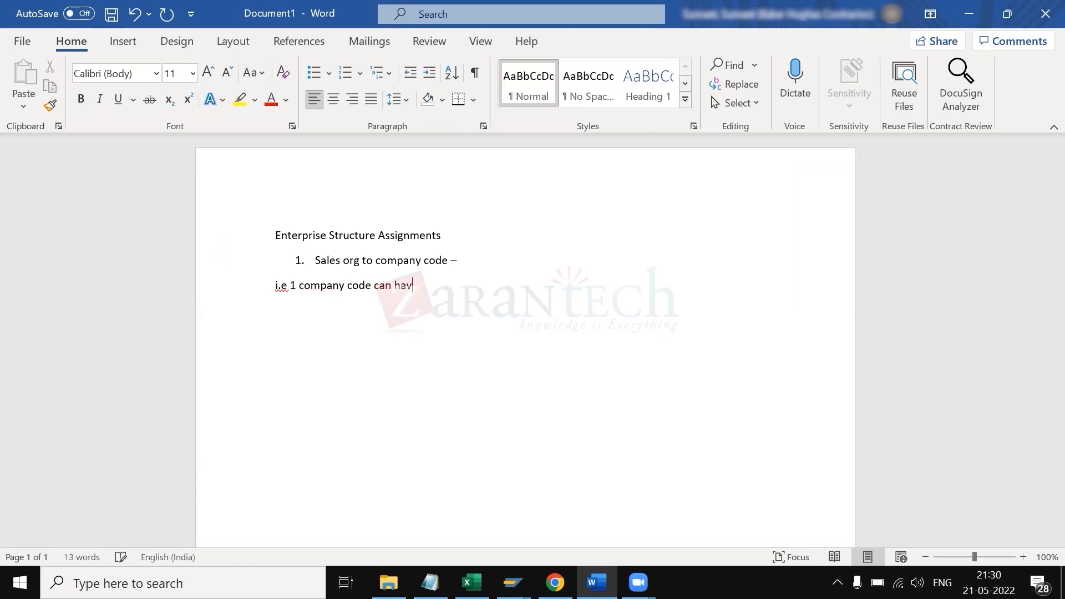
{"action": "type", "text": "e many sales org but vice versa...."}
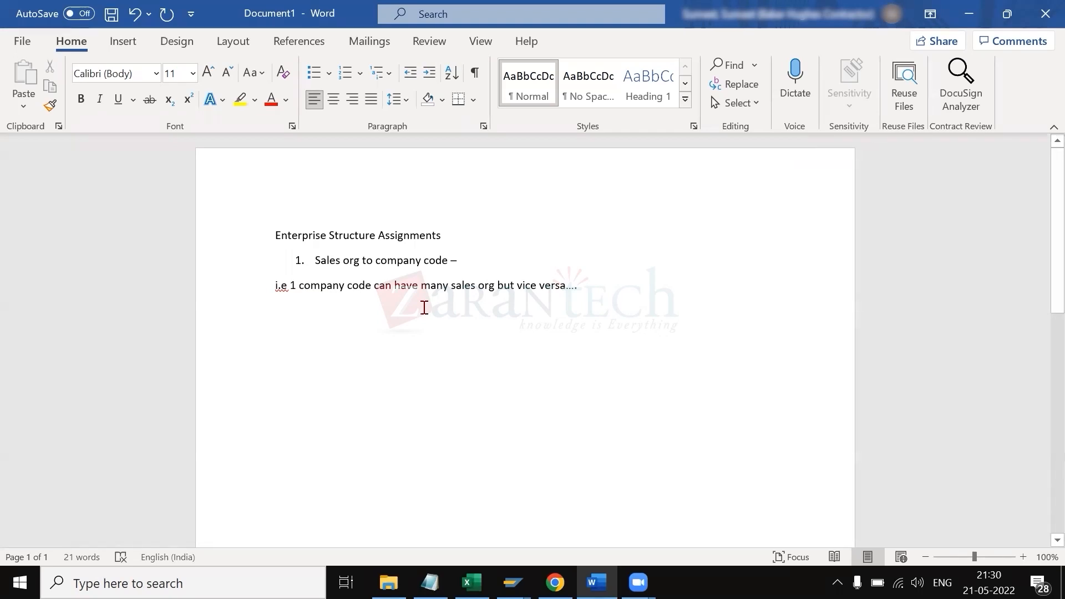
- Add the line "one to many...", highlight both note lines in yellow and begin item 2
{"action": "type", "text": "one t"}
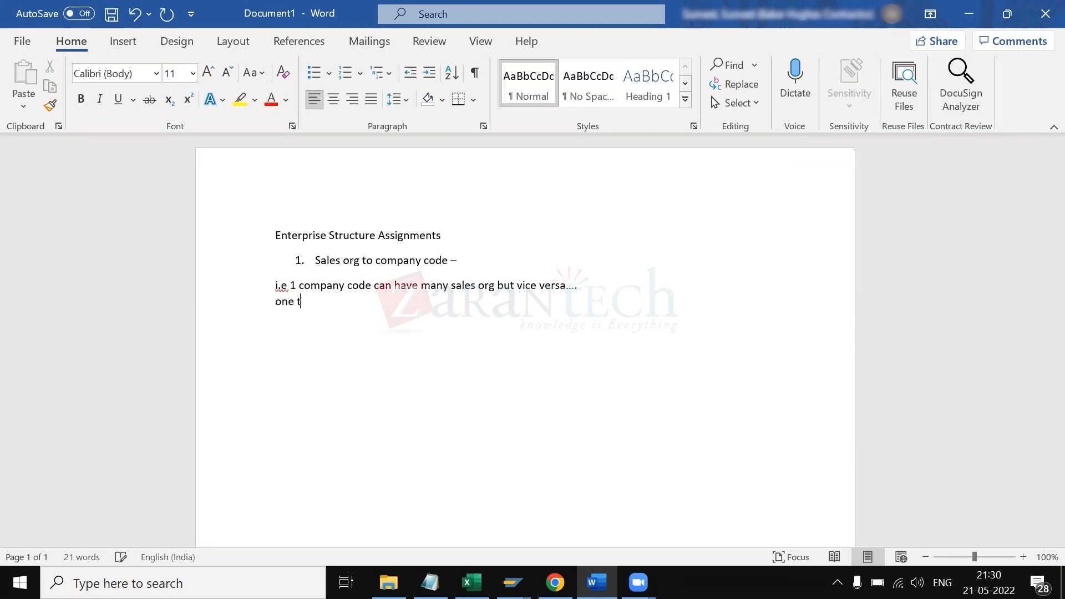
{"action": "type", "text": "o many..."}
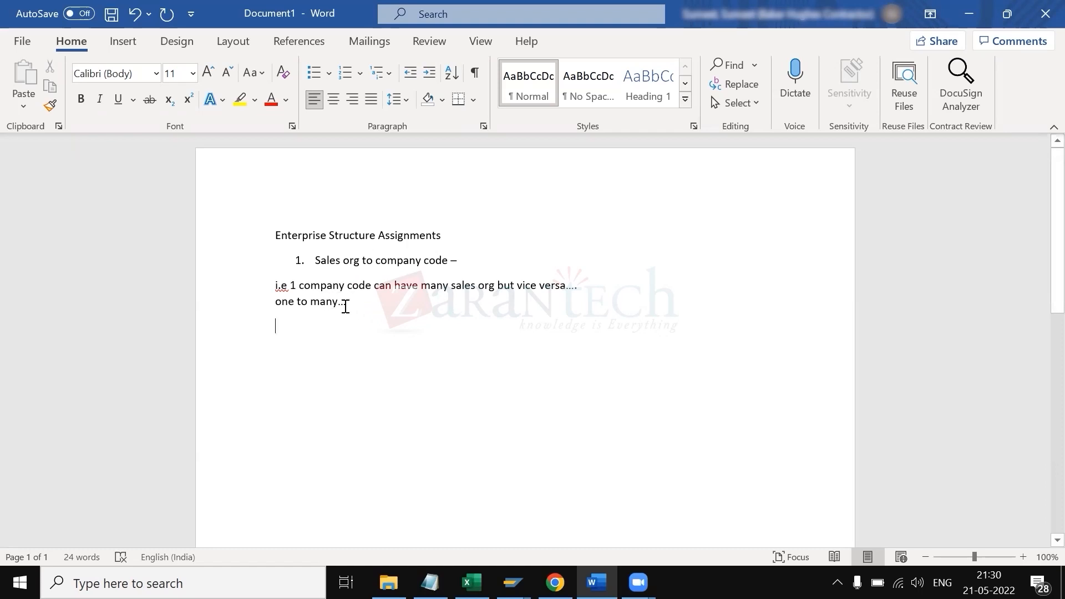
{"action": "left_click_drag", "start_coordinate": [354, 300], "coordinate": [273, 285]}
{"action": "left_click", "coordinate": [336, 258]}
{"action": "left_click", "coordinate": [371, 336]}
{"action": "key", "text": "alt+Tab"}
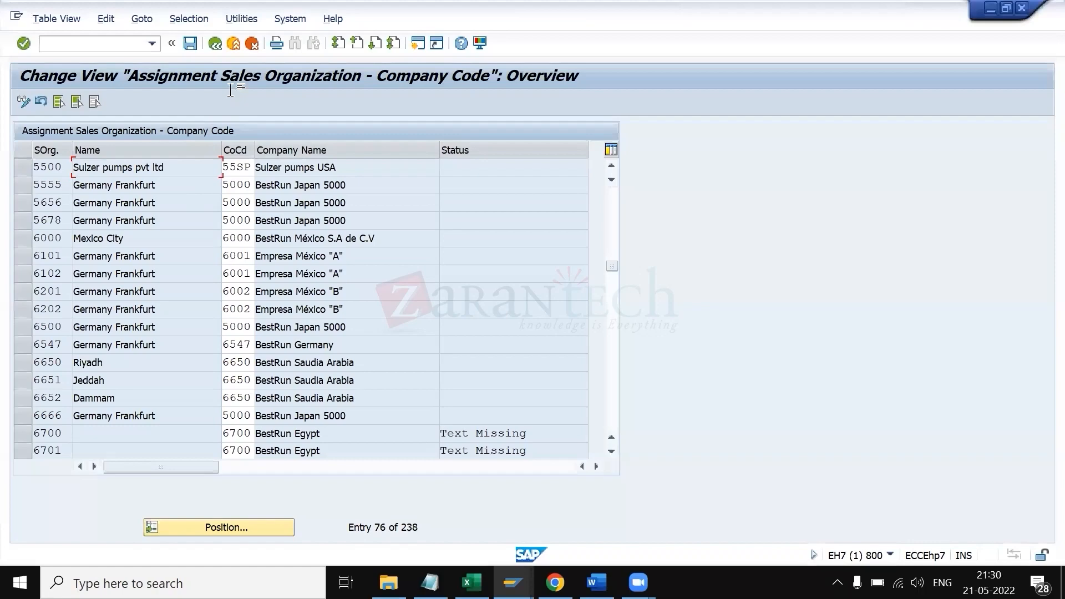
{"action": "key", "text": "alt+Tab"}
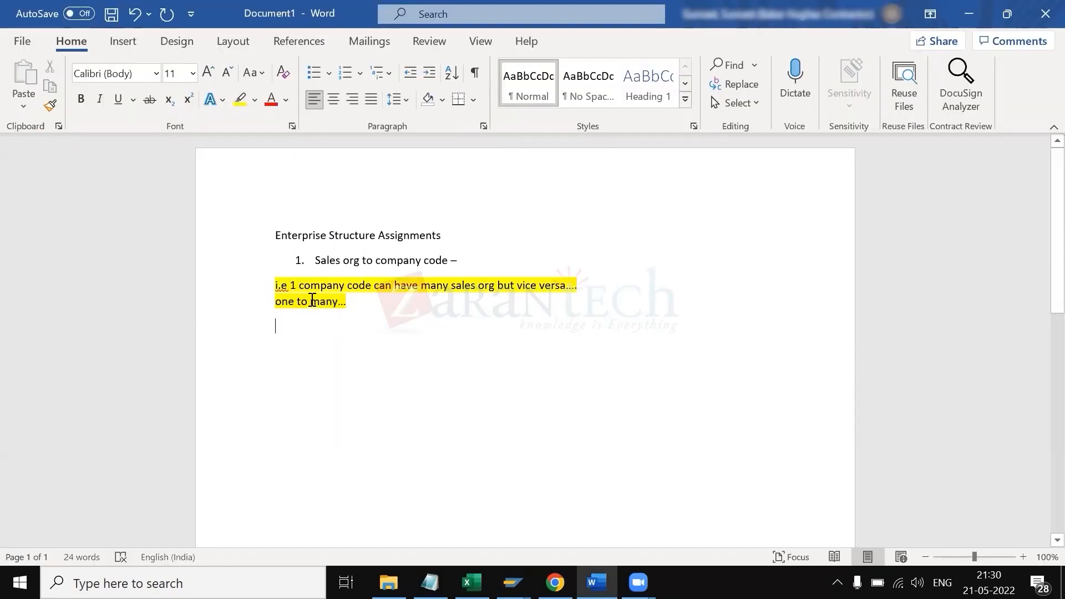
{"action": "key", "text": "Return"}
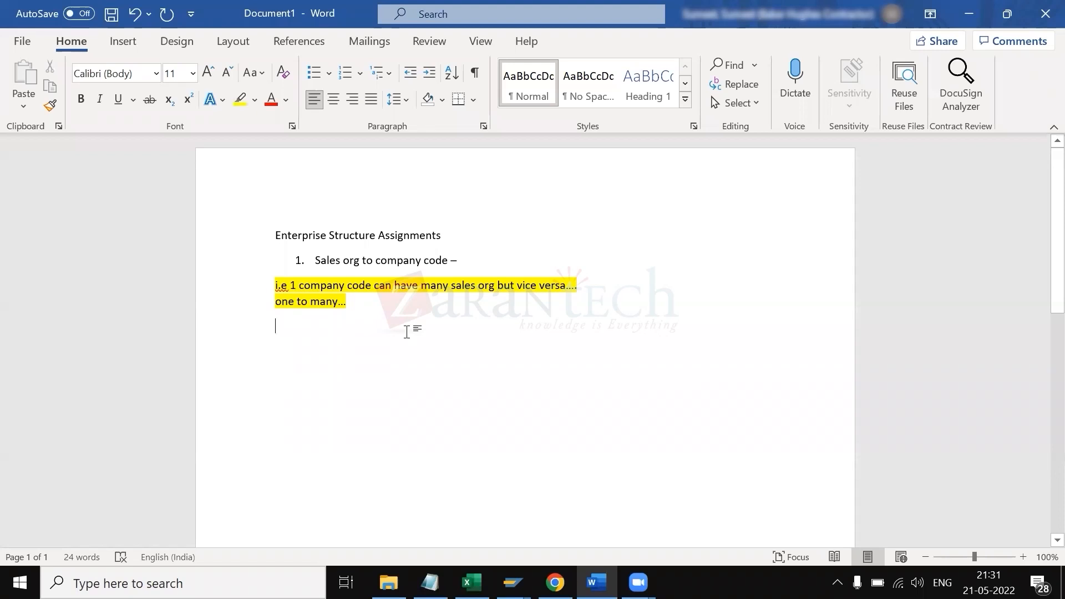
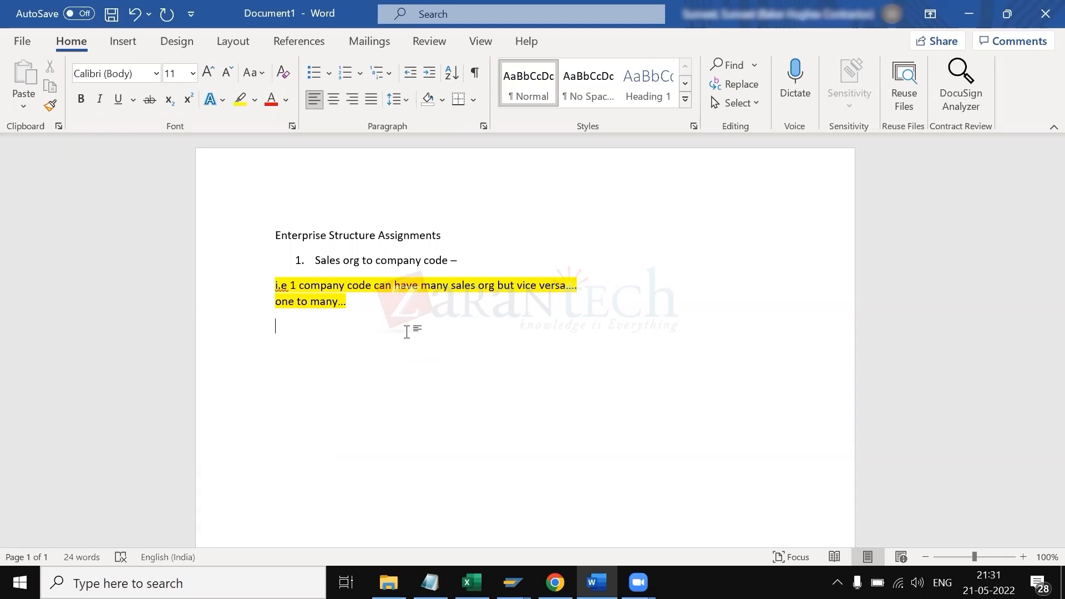
{"action": "type", "text": "2."}
- Switch back to SAP, save the sales organization to company code assignment and return to the implementation guide
{"action": "key", "text": "alt+Tab"}
{"action": "left_click", "coordinate": [189, 46]}
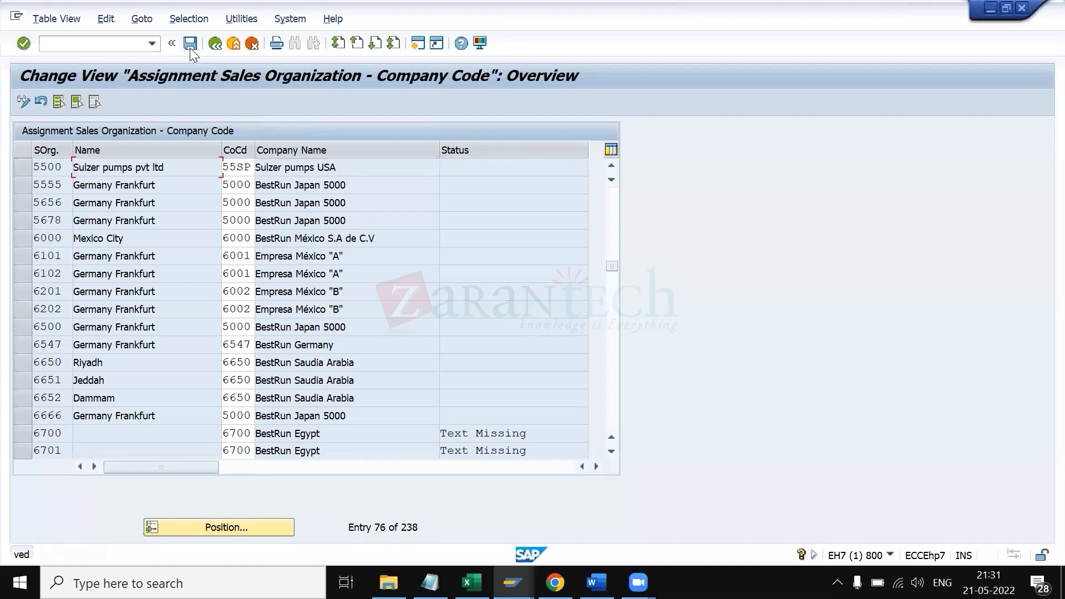
{"action": "left_click", "coordinate": [214, 43]}
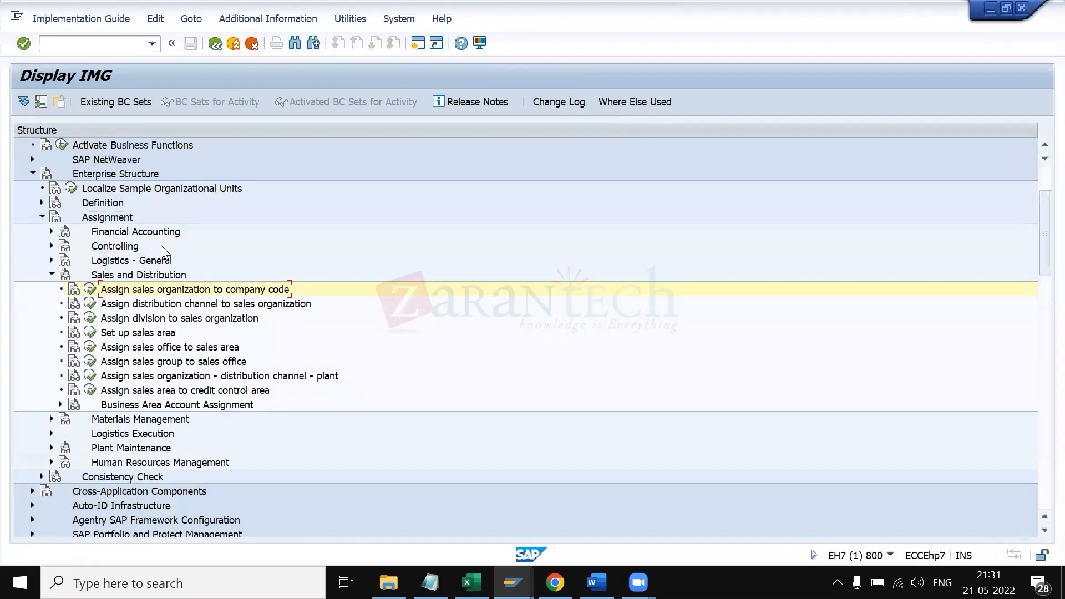
{"action": "left_click", "coordinate": [90, 304]}
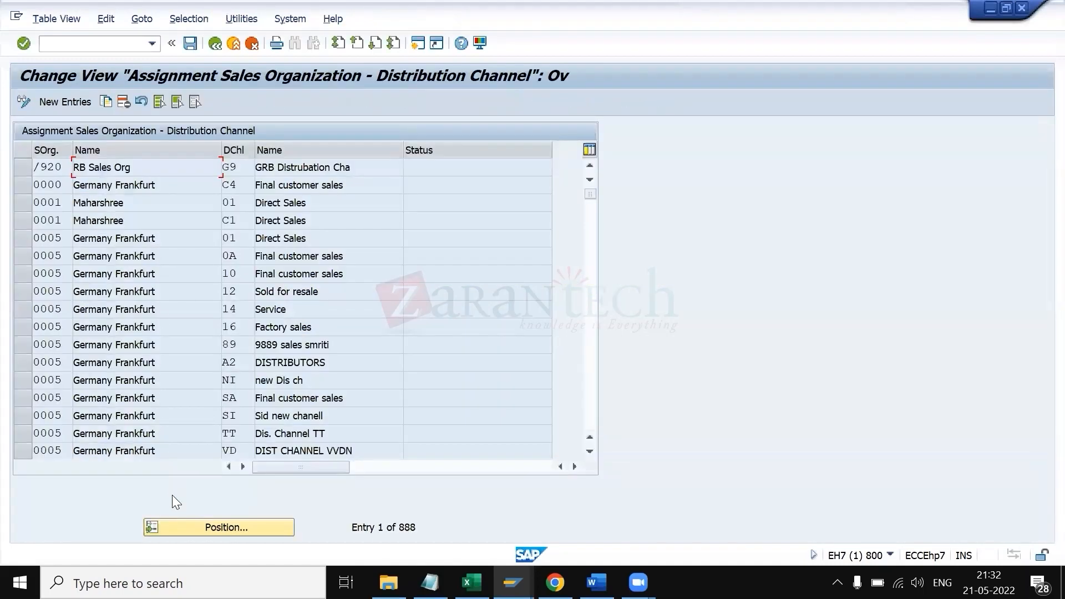
{"action": "left_click", "coordinate": [177, 526]}
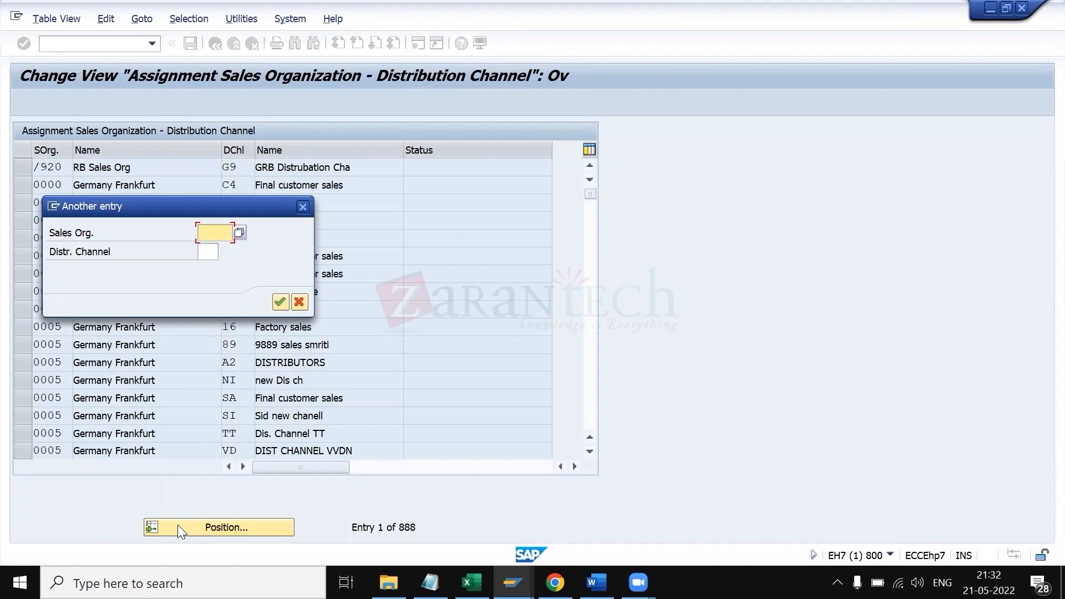
{"action": "key", "text": "Return"}
{"action": "left_click", "coordinate": [216, 43]}
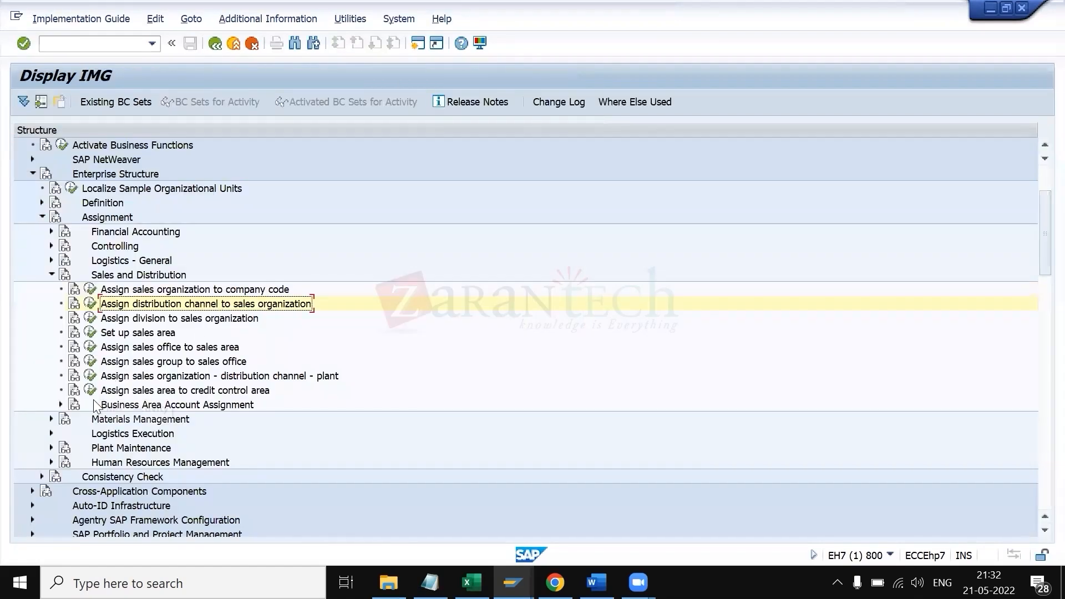
{"action": "left_click", "coordinate": [60, 404]}
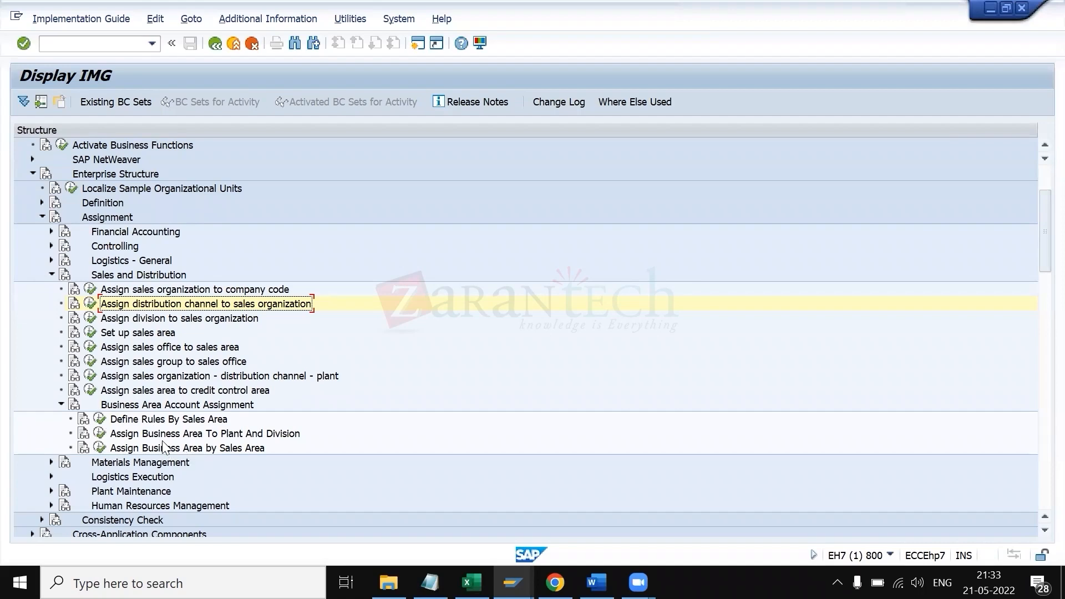
- Open Assign distribution channel to sales organization and look for existing assignments of sales organization 5500
{"action": "left_click", "coordinate": [90, 305]}
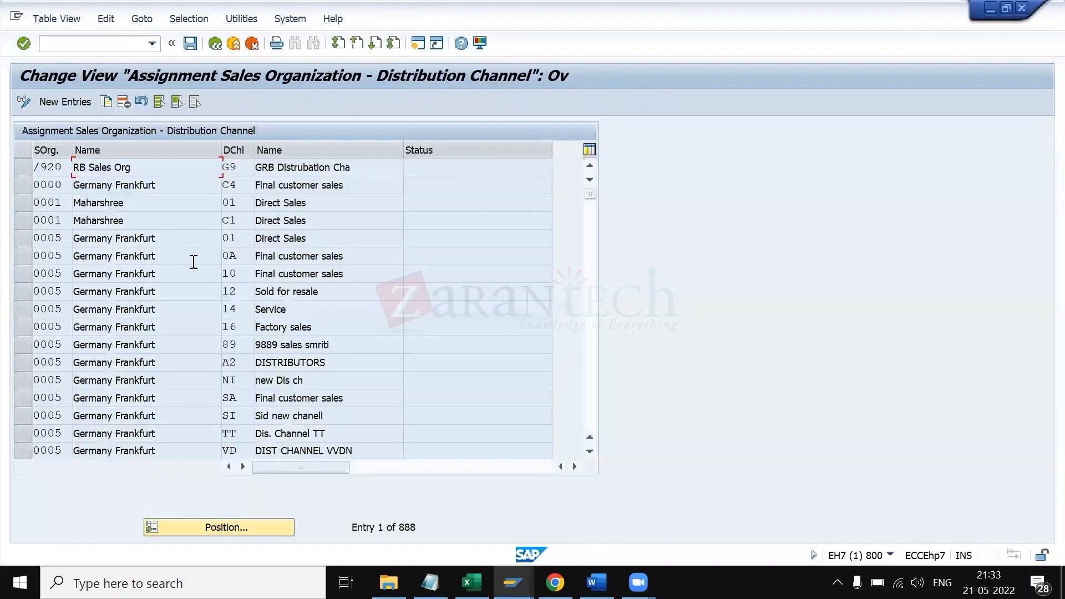
{"action": "left_click", "coordinate": [241, 523]}
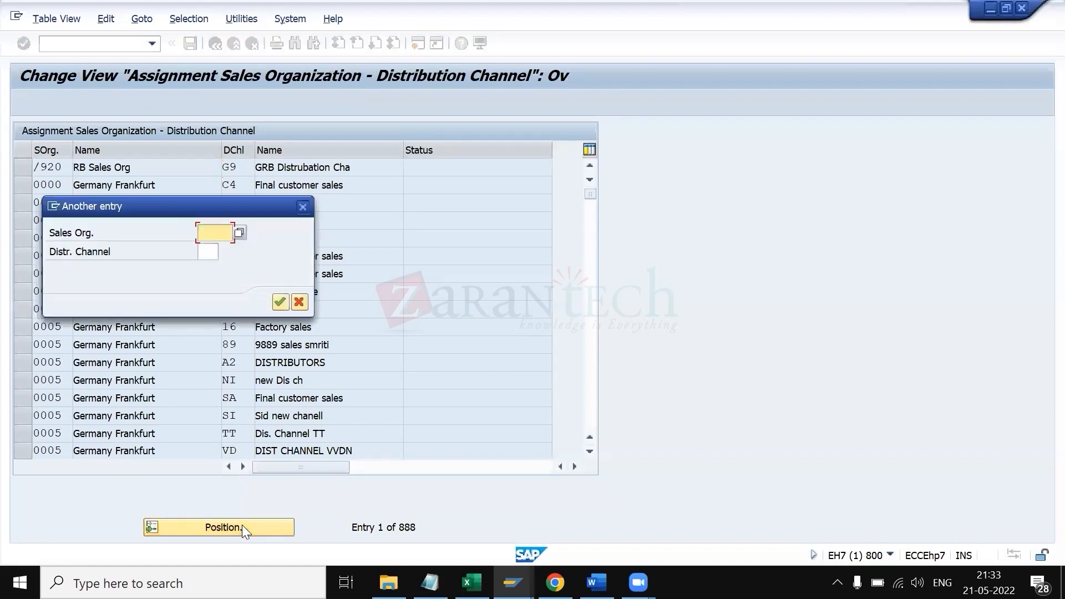
{"action": "type", "text": "5500"}
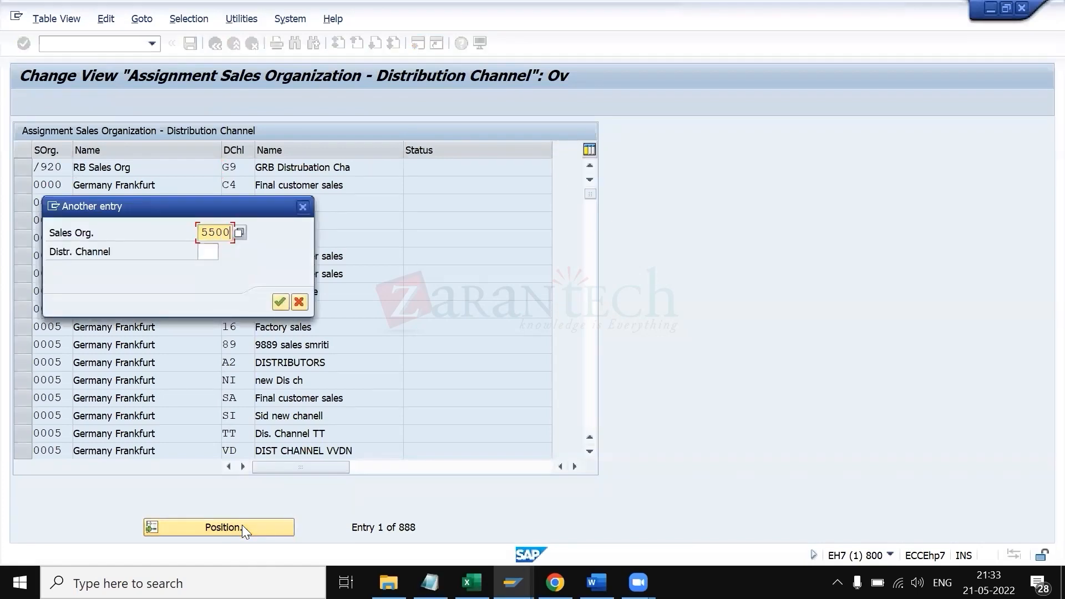
{"action": "key", "text": "Return"}
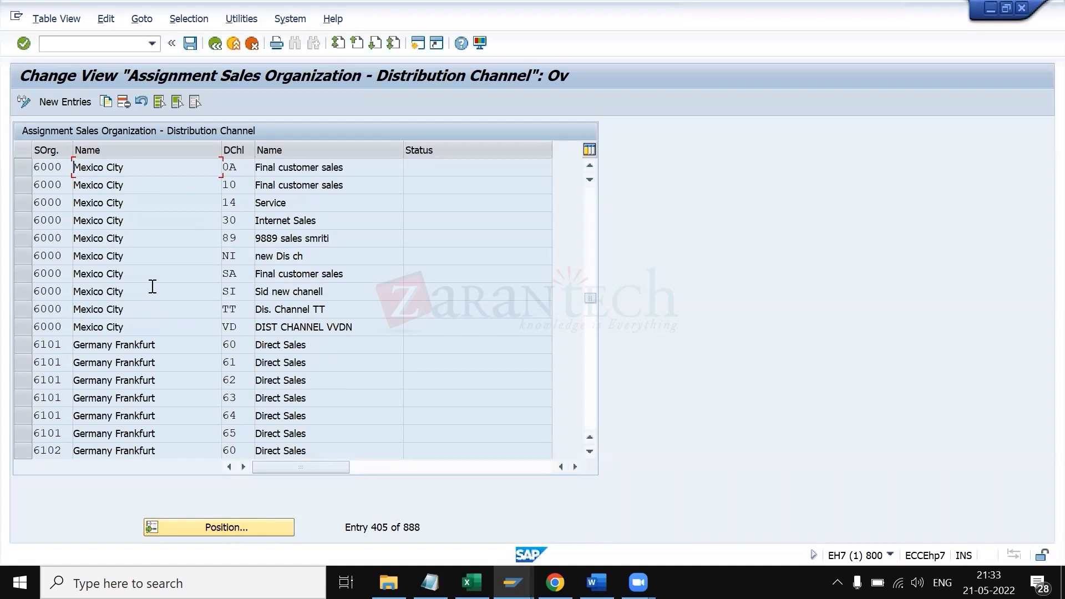
- Try to add a new entry assigning distribution channel 1B, taken from the Excel enterprise structure, to sales organization 5500
{"action": "left_click", "coordinate": [65, 102]}
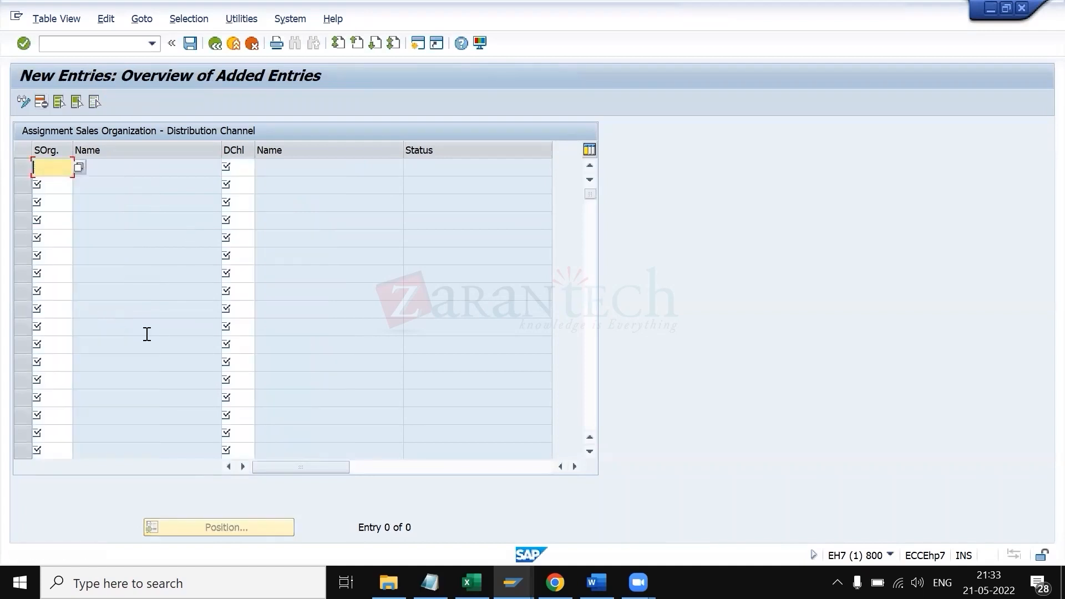
{"action": "type", "text": "5500"}
{"action": "key", "text": "Tab"}
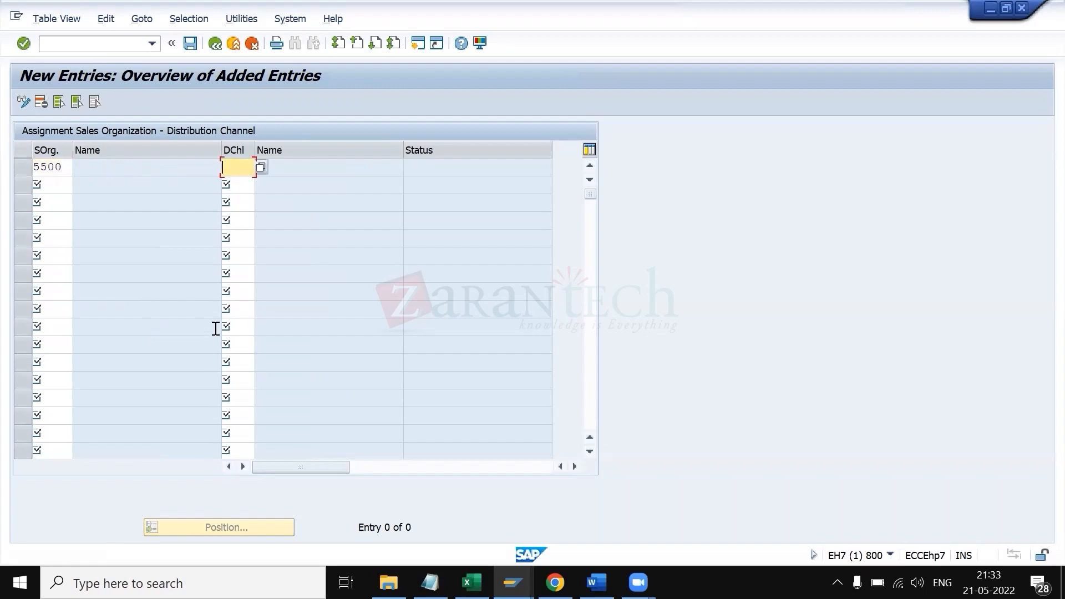
{"action": "key", "text": "alt+Tab"}
{"action": "scroll", "coordinate": [544, 351], "scroll_direction": "up", "scroll_amount": 7}
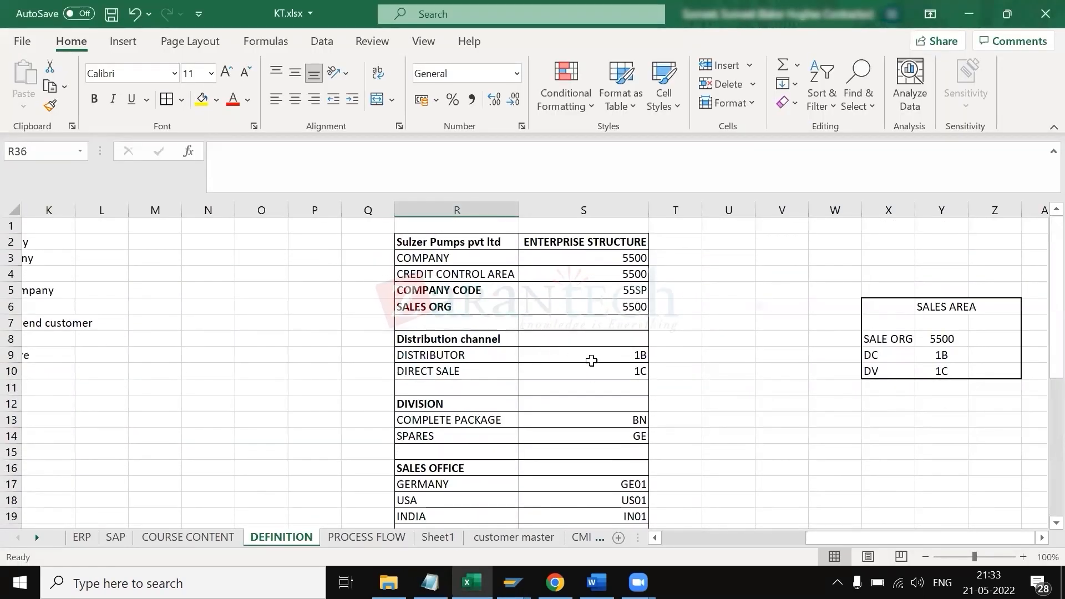
{"action": "left_click", "coordinate": [591, 361]}
{"action": "key", "text": "ctrl+c"}
{"action": "type", "text": "1B"}
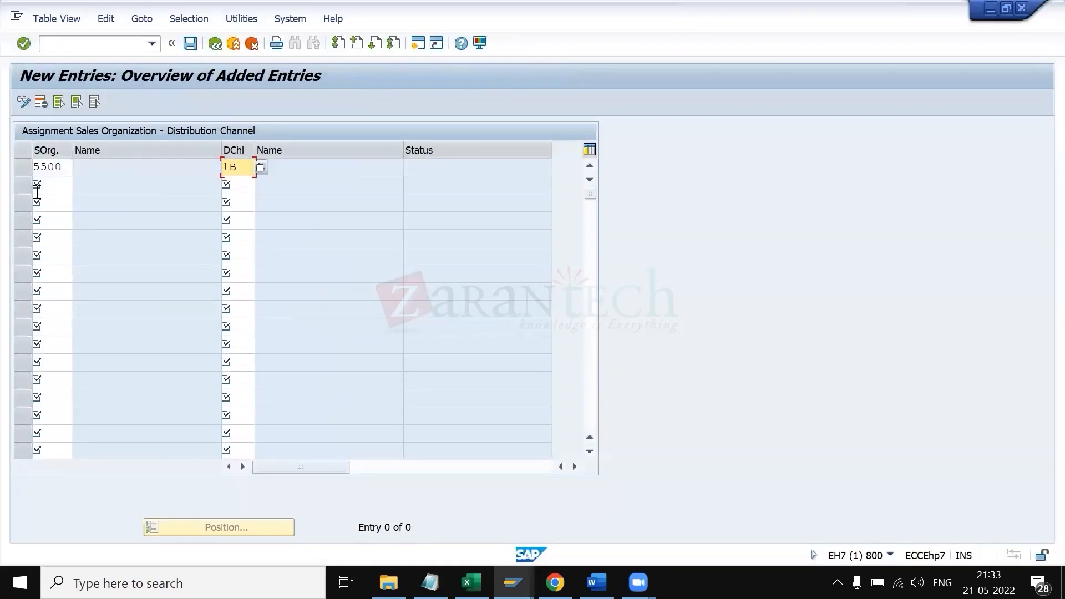
- Try to add a second entry for sales organization 5500 with distribution channel 1C copied from Excel, and validate both entries
{"action": "left_click", "coordinate": [59, 186]}
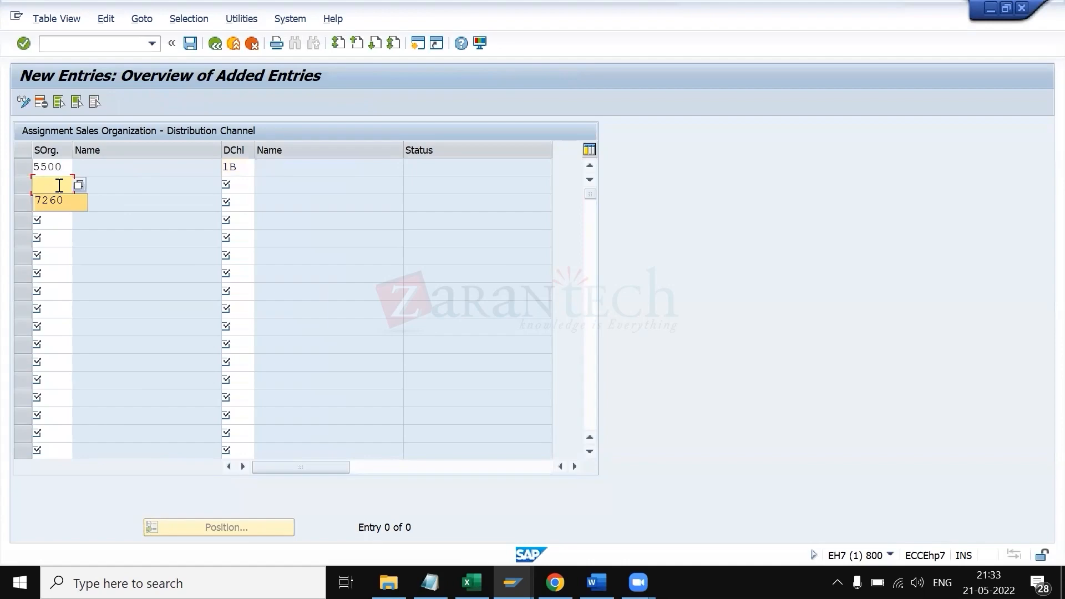
{"action": "type", "text": "5500"}
{"action": "key", "text": "Tab"}
{"action": "key", "text": "alt+Tab"}
{"action": "left_click", "coordinate": [575, 369]}
{"action": "key", "text": "ctrl+c"}
{"action": "key", "text": "alt+Tab"}
{"action": "key", "text": "ctrl+v"}
{"action": "key", "text": "Return"}
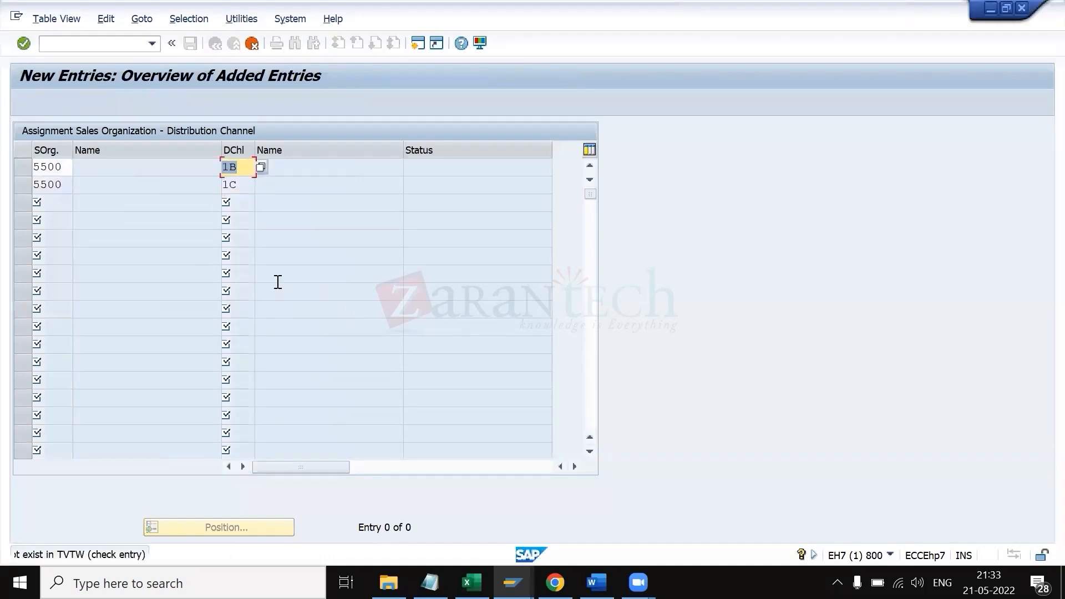
{"action": "left_click", "coordinate": [278, 282]}
{"action": "key", "text": "Return"}
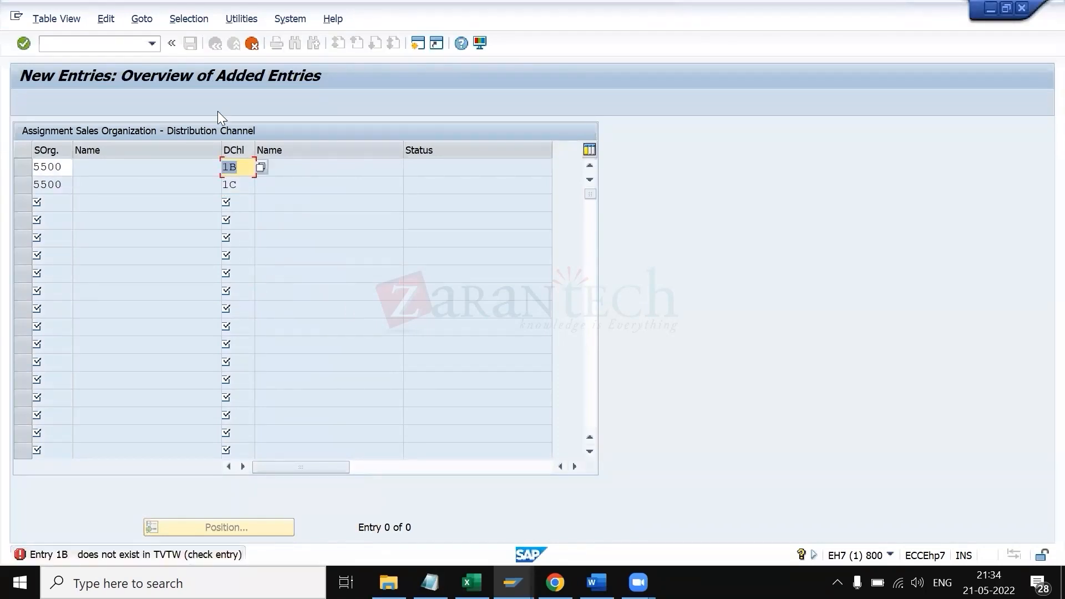
- Check the distribution channel codes in the Excel sheet, discard the new SAP entries and return to the assignment overview
{"action": "key", "text": "alt+Tab"}
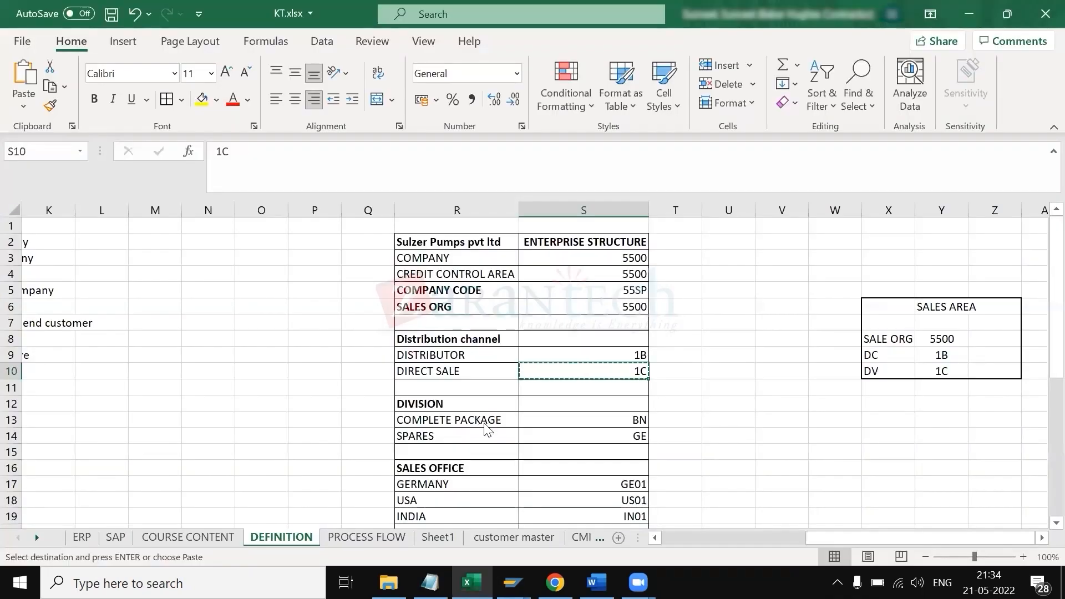
{"action": "key", "text": "alt+Tab"}
{"action": "left_click", "coordinate": [251, 43]}
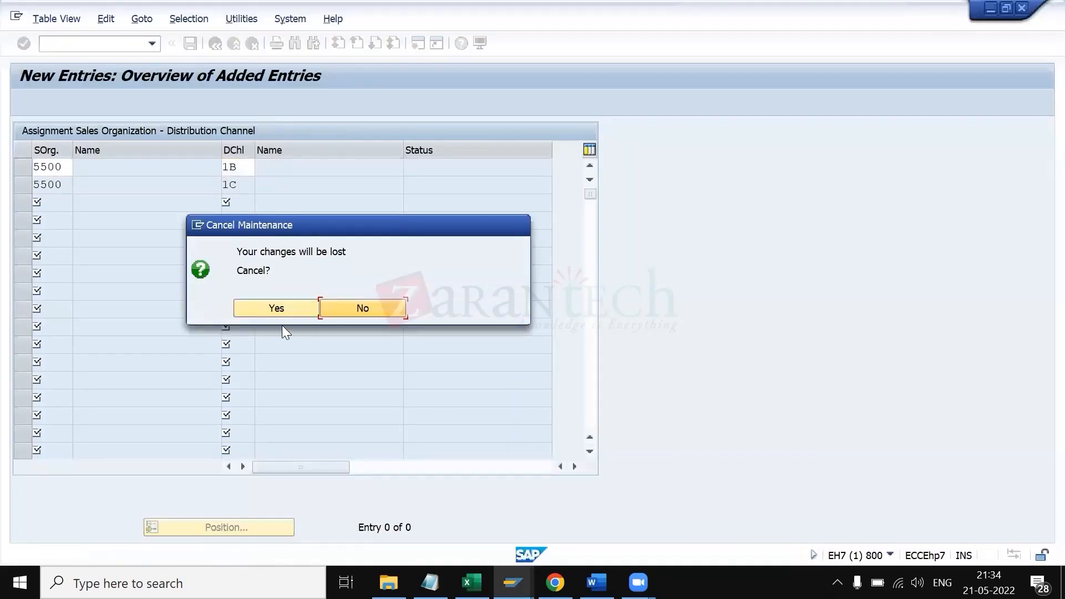
{"action": "left_click", "coordinate": [282, 309]}
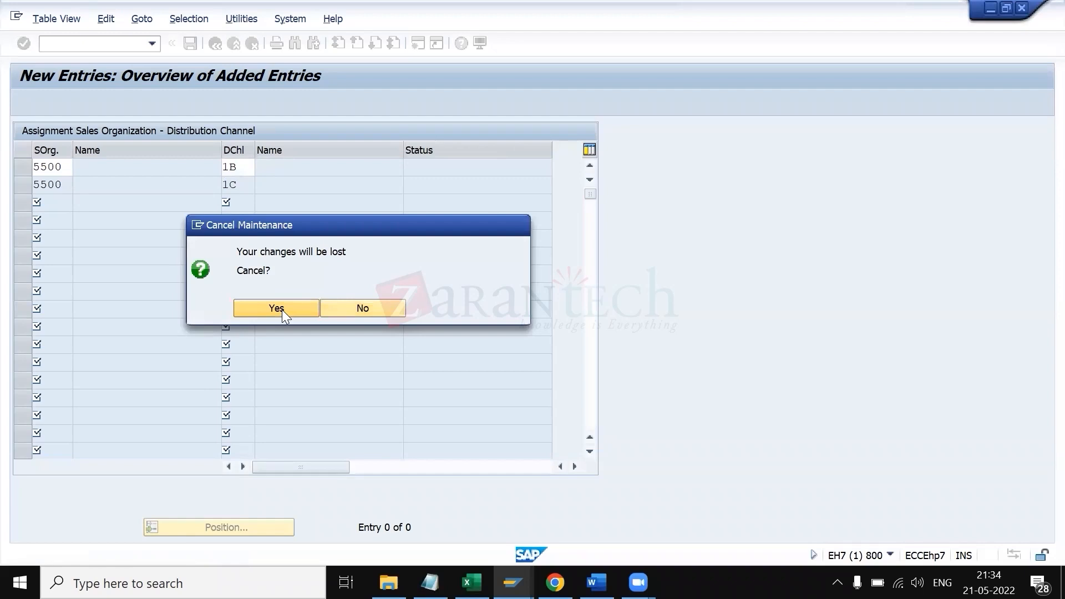
{"action": "left_click", "coordinate": [215, 43]}
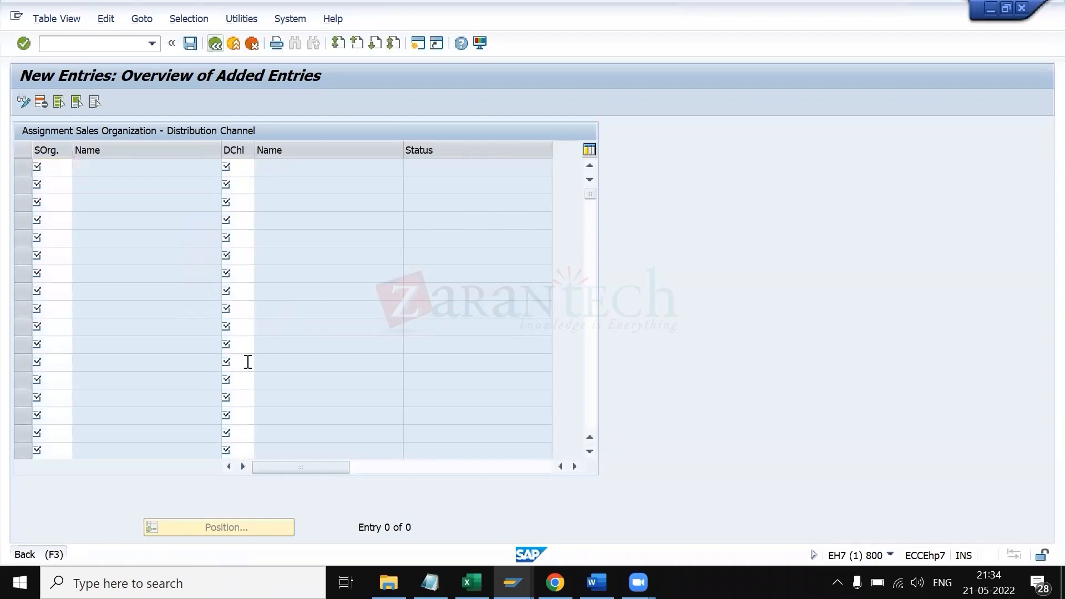
- Look for distribution channel 1B in the sales organization to distribution channel assignment overview
{"action": "left_click", "coordinate": [233, 521]}
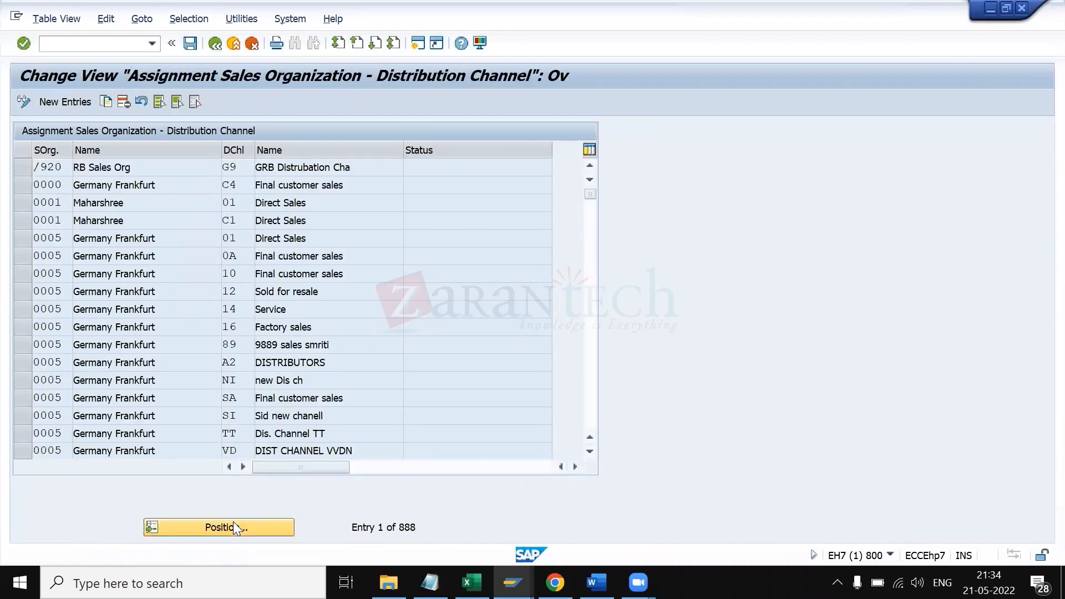
{"action": "key", "text": "Tab"}
{"action": "type", "text": "1b"}
{"action": "key", "text": "Return"}
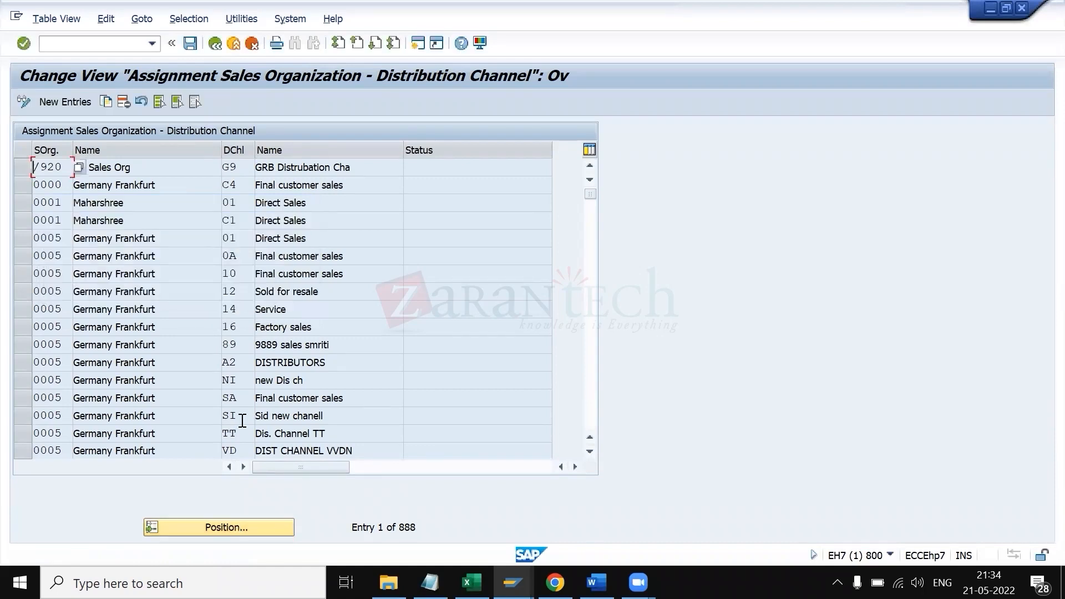
- Try again to create a new entry assigning distribution channel 1B to sales organization 5500
{"action": "left_click", "coordinate": [63, 102]}
{"action": "type", "text": "550"}
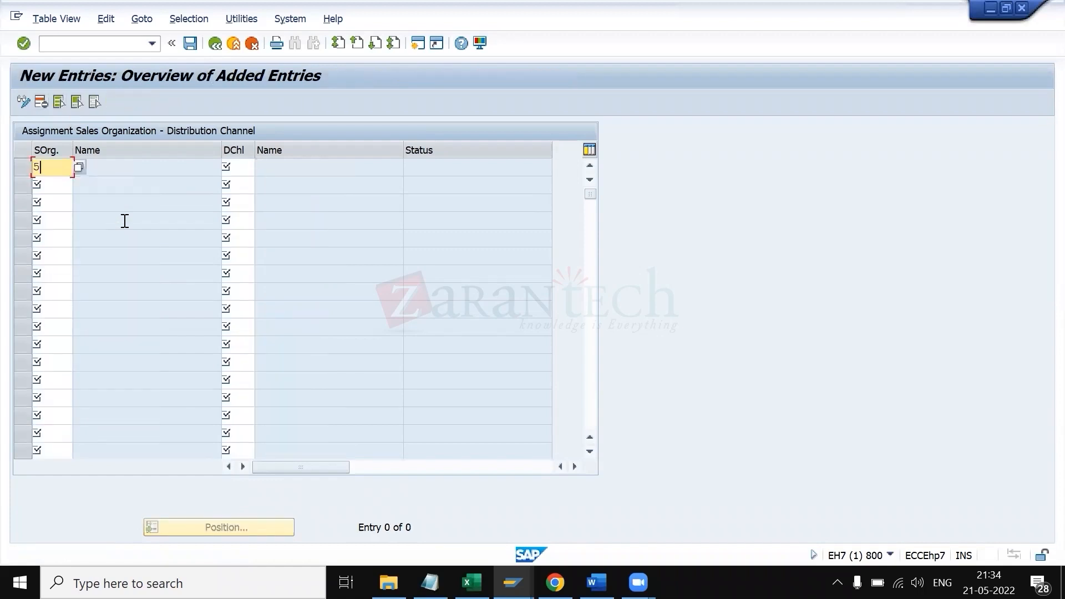
{"action": "key", "text": "Tab"}
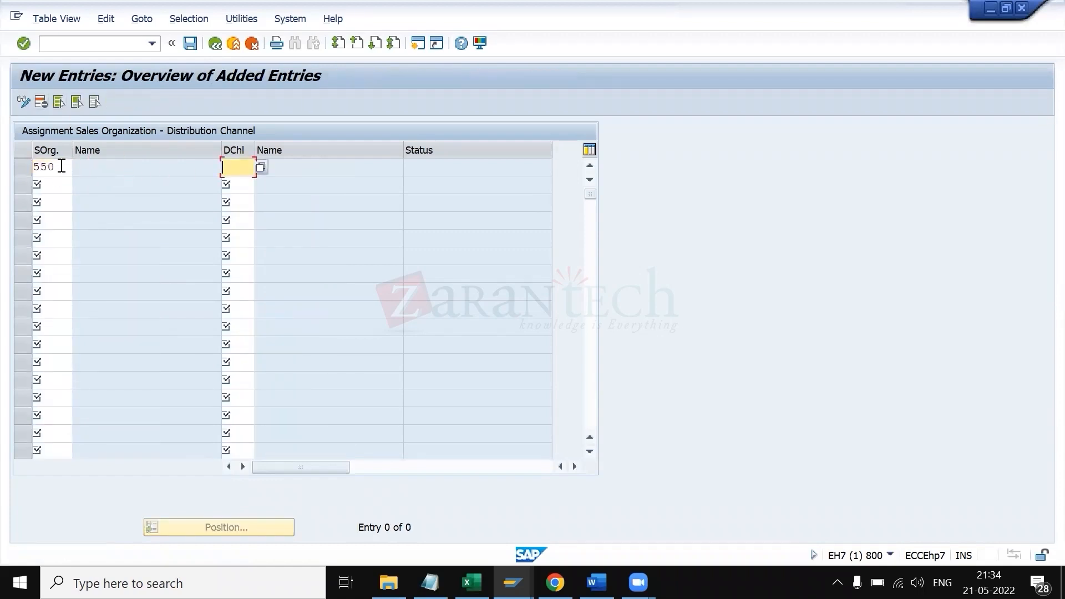
{"action": "left_click", "coordinate": [61, 166]}
{"action": "type", "text": "0"}
{"action": "type", "text": "1B"}
{"action": "key", "text": "Return"}
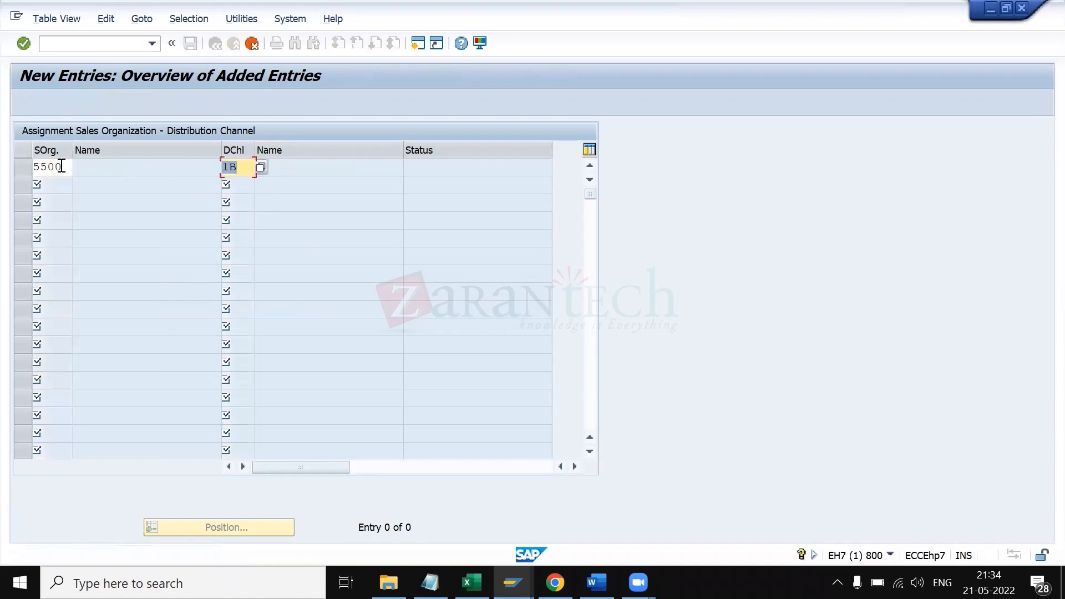
- Look through the possible distribution channel values for the entry, discard it and return to the implementation guide
{"action": "key", "text": "BackSpace"}
{"action": "key", "text": "F4"}
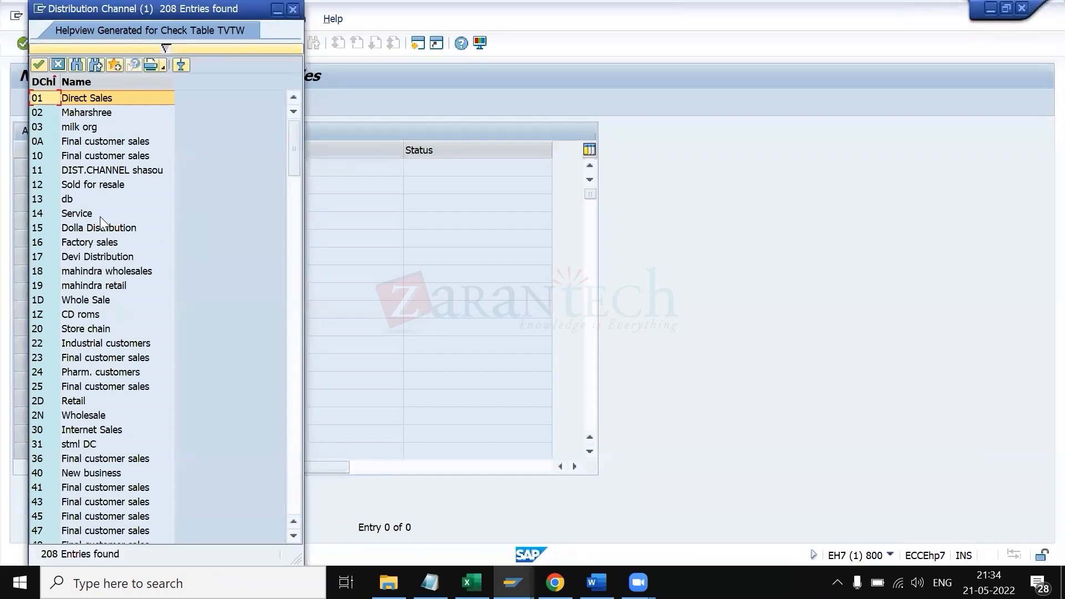
{"action": "scroll", "coordinate": [81, 402], "scroll_direction": "down", "scroll_amount": 20}
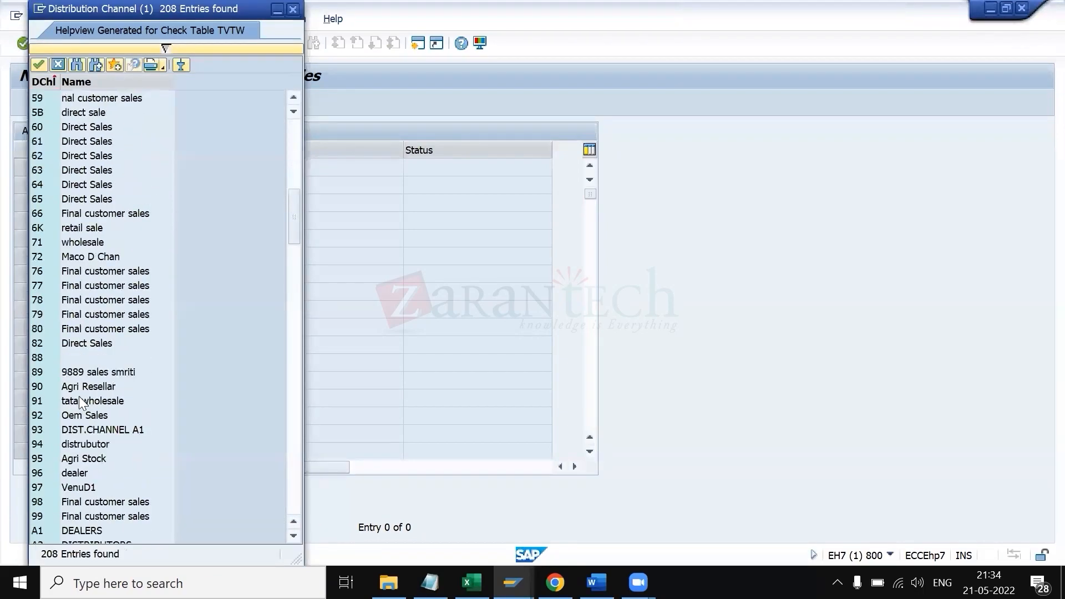
{"action": "scroll", "coordinate": [81, 403], "scroll_direction": "down", "scroll_amount": 20}
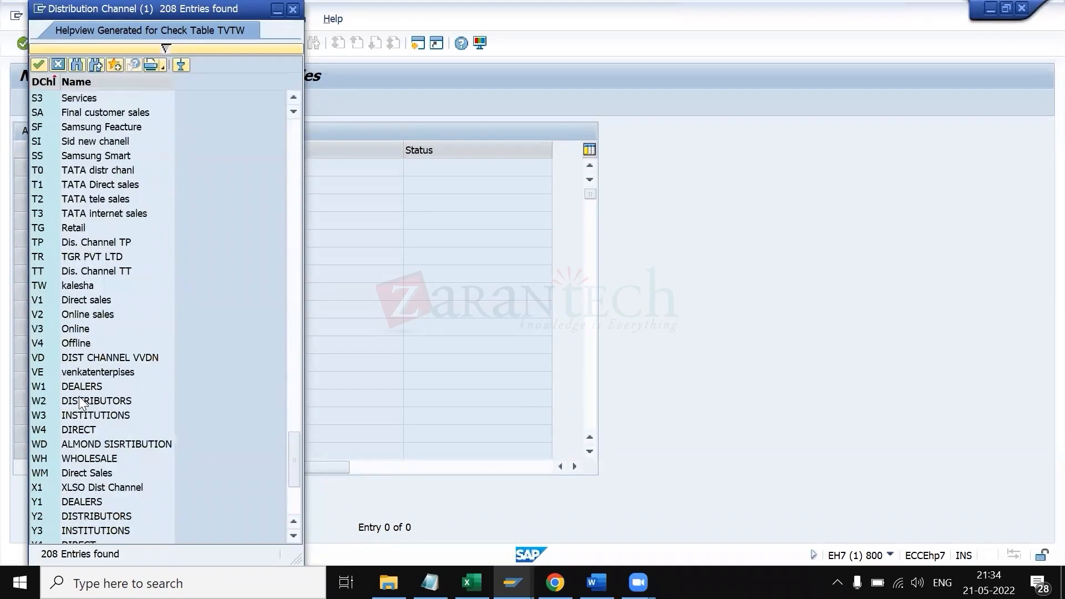
{"action": "scroll", "coordinate": [81, 403], "scroll_direction": "up", "scroll_amount": 20}
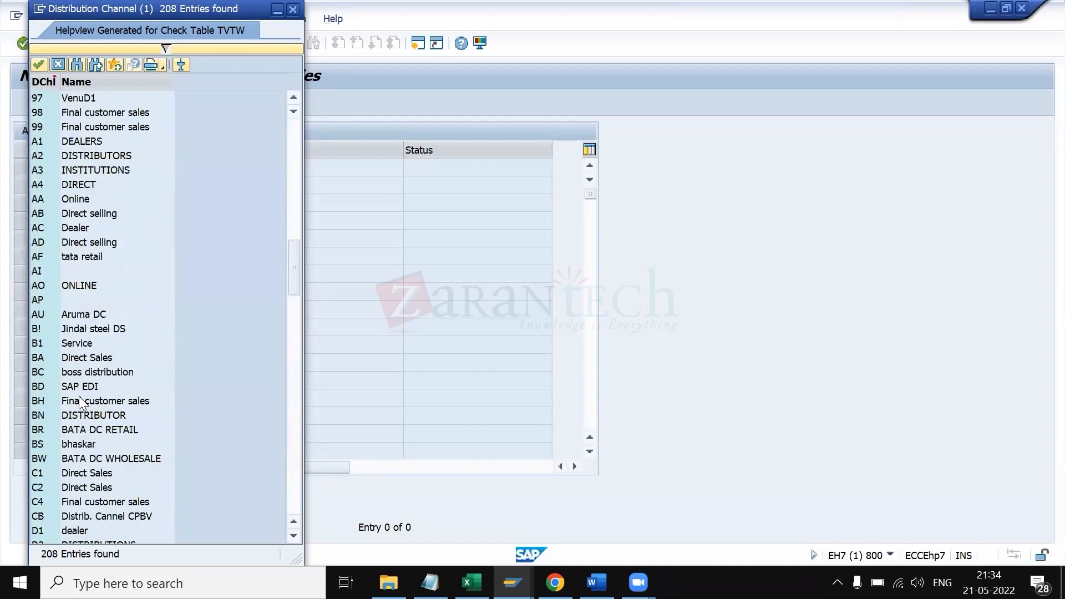
{"action": "scroll", "coordinate": [81, 403], "scroll_direction": "up", "scroll_amount": 20}
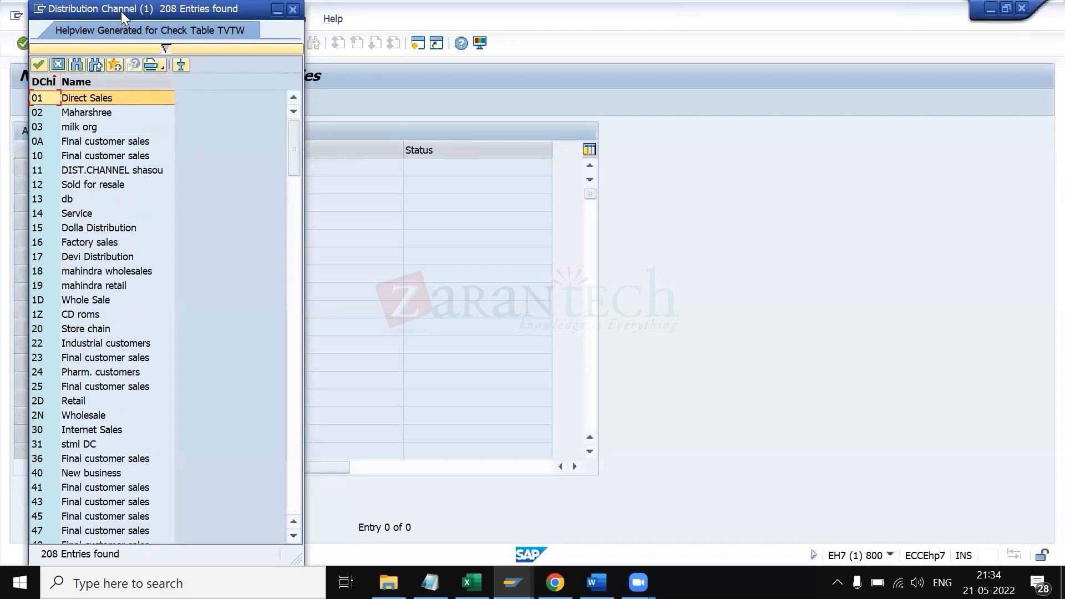
{"action": "left_click_drag", "start_coordinate": [129, 10], "coordinate": [610, 20]}
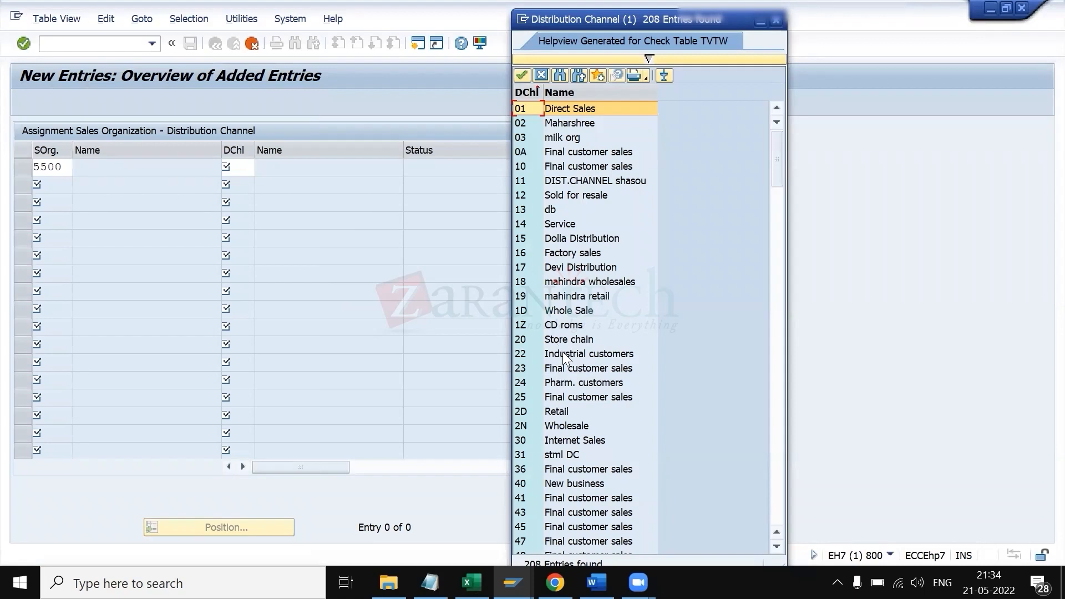
{"action": "key", "text": "Escape"}
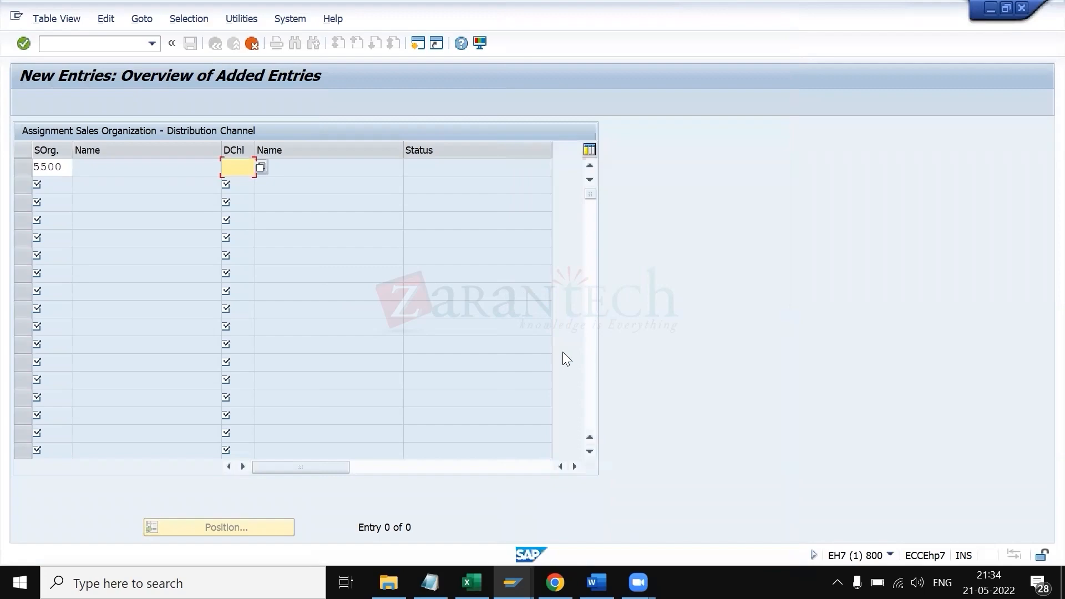
{"action": "left_click", "coordinate": [230, 44]}
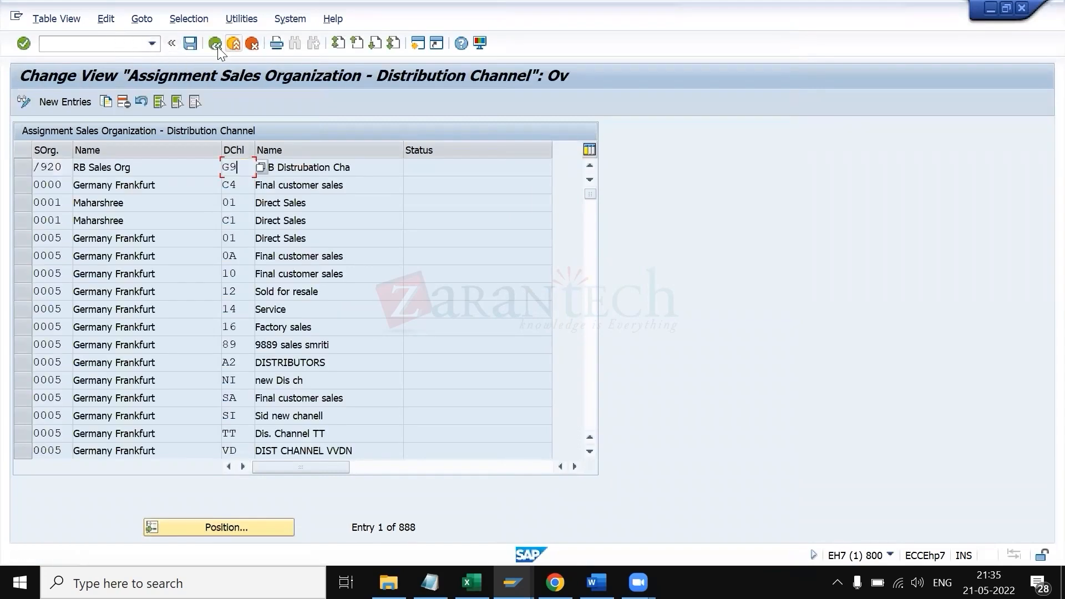
{"action": "left_click", "coordinate": [216, 45]}
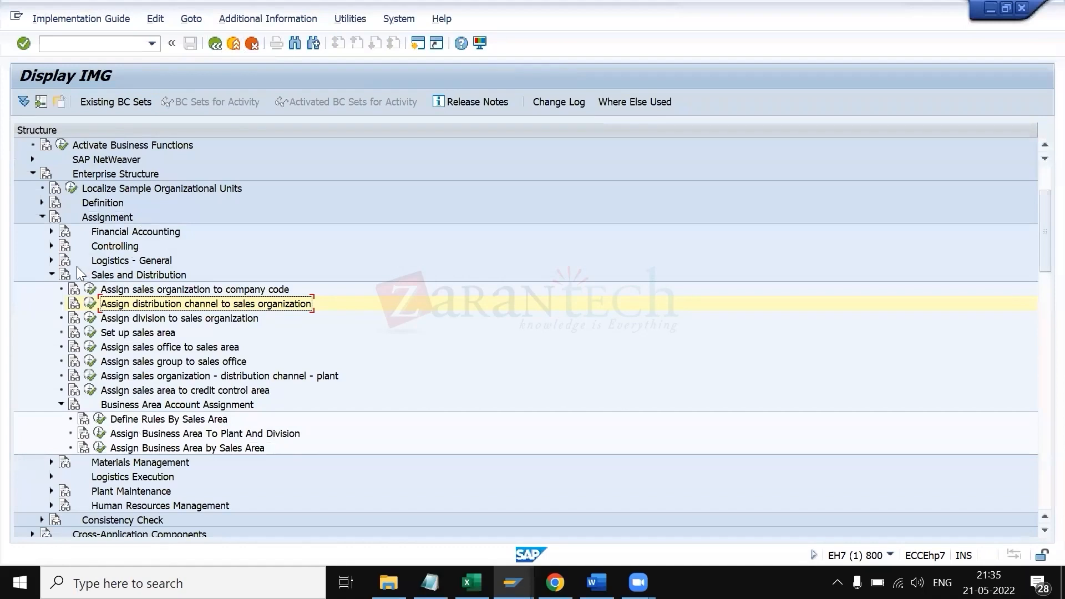
- Open Define Sales Organization under the Sales and Distribution definitions and locate sales organization 5500
{"action": "left_click", "coordinate": [41, 202]}
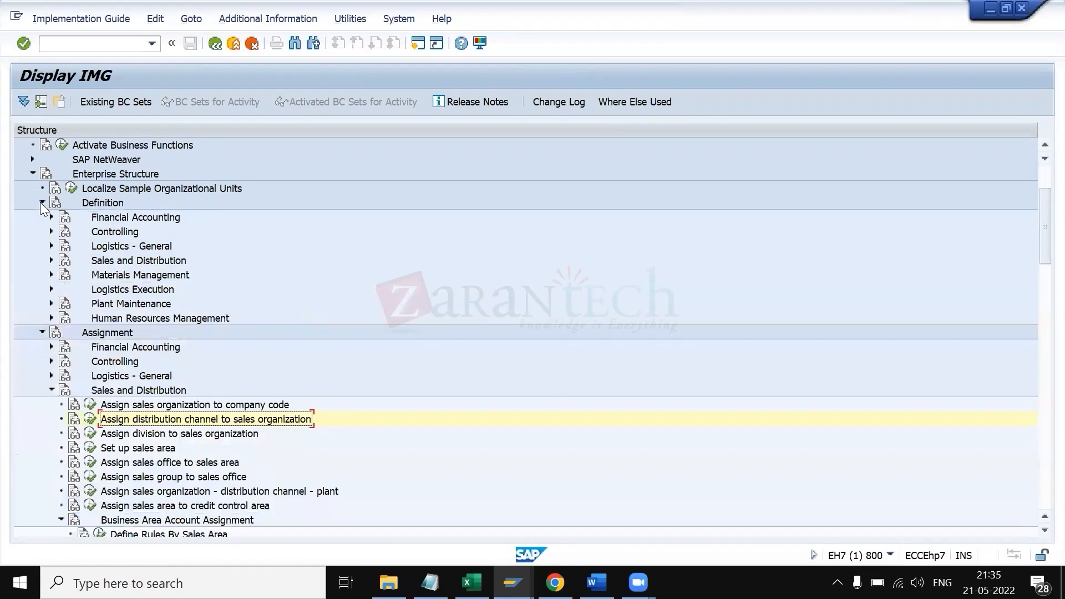
{"action": "left_click", "coordinate": [50, 259]}
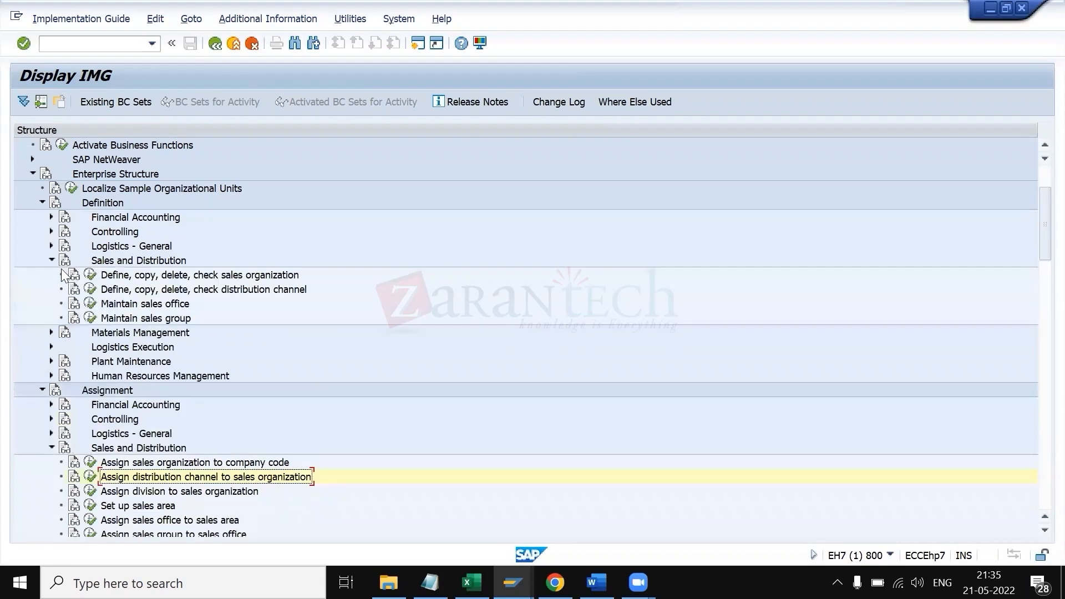
{"action": "left_click", "coordinate": [91, 278]}
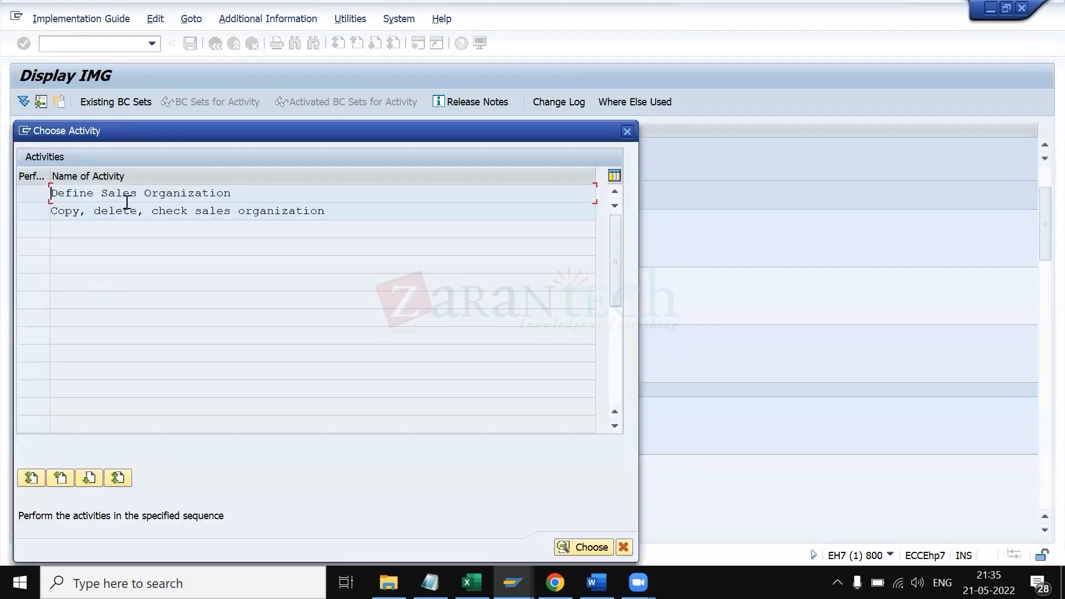
{"action": "double_click", "coordinate": [125, 199]}
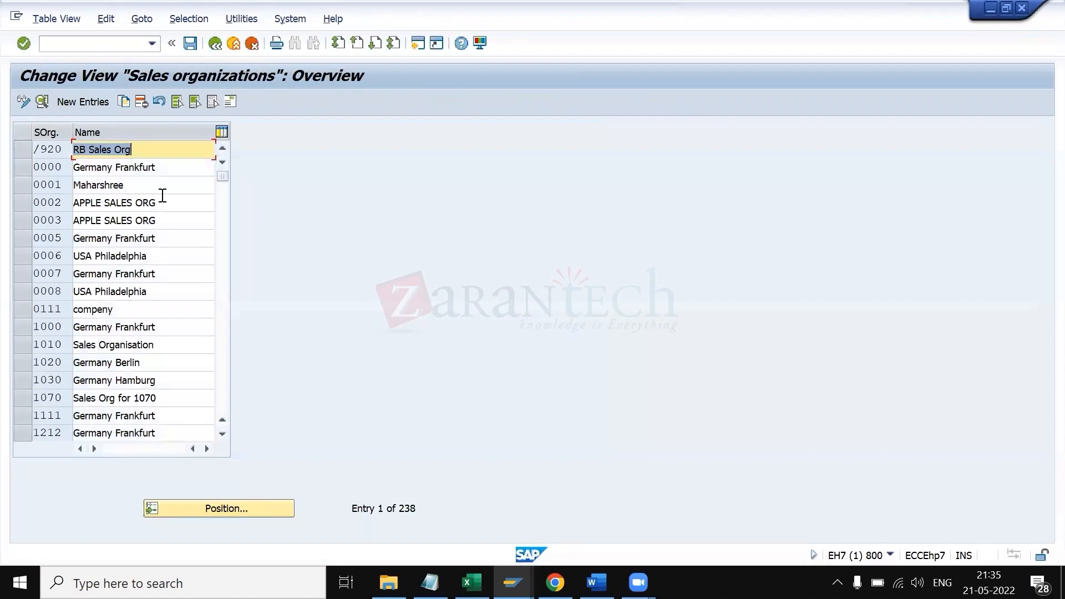
{"action": "left_click", "coordinate": [206, 508]}
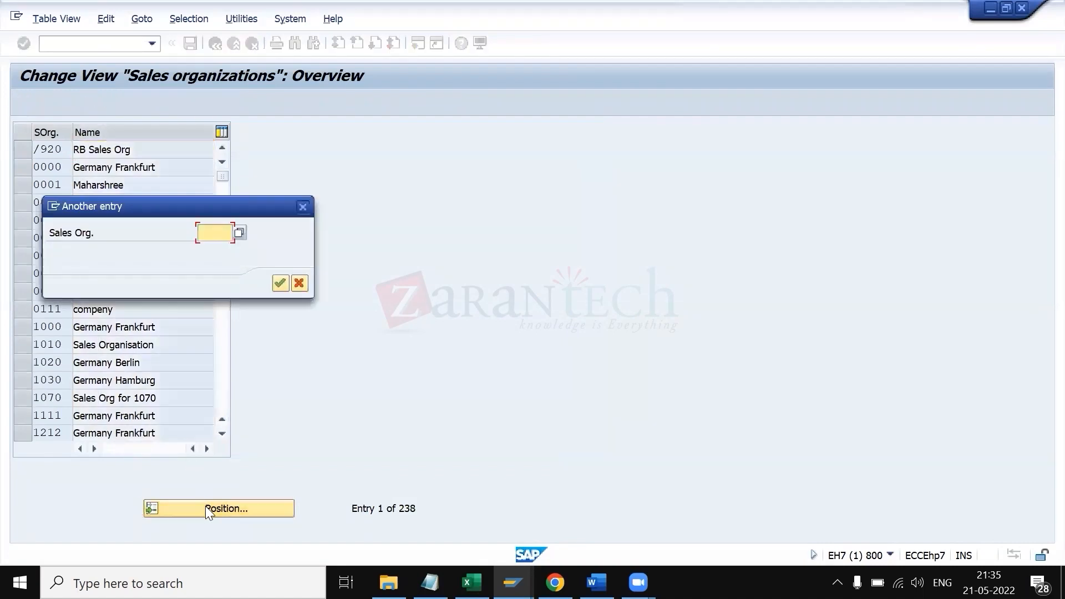
{"action": "type", "text": "5500"}
{"action": "key", "text": "Return"}
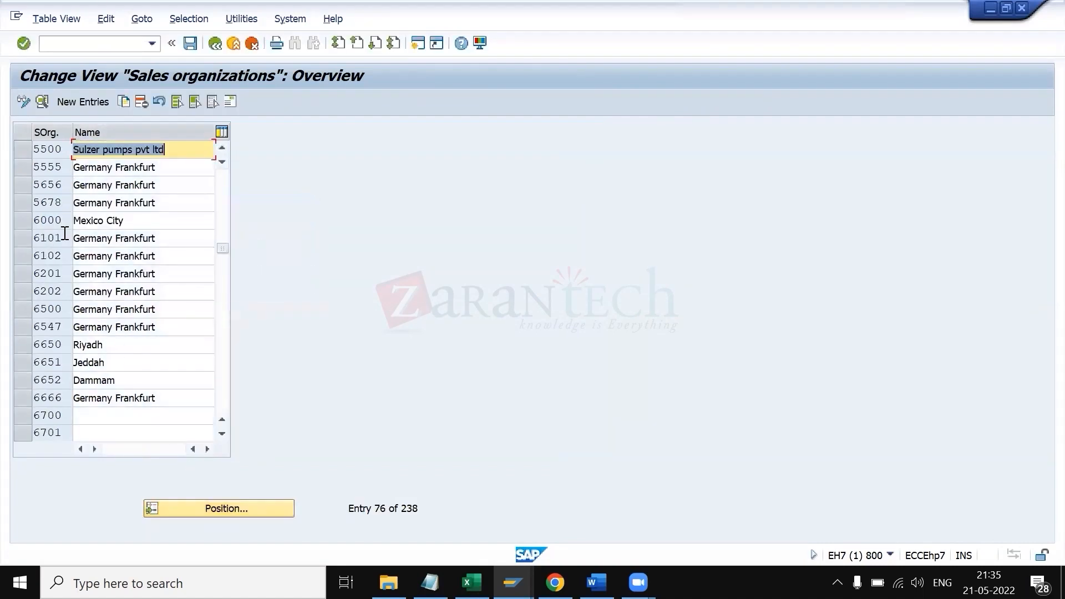
- Open the details of sales organization 5500 and check its statistics currency
{"action": "left_click", "coordinate": [20, 151]}
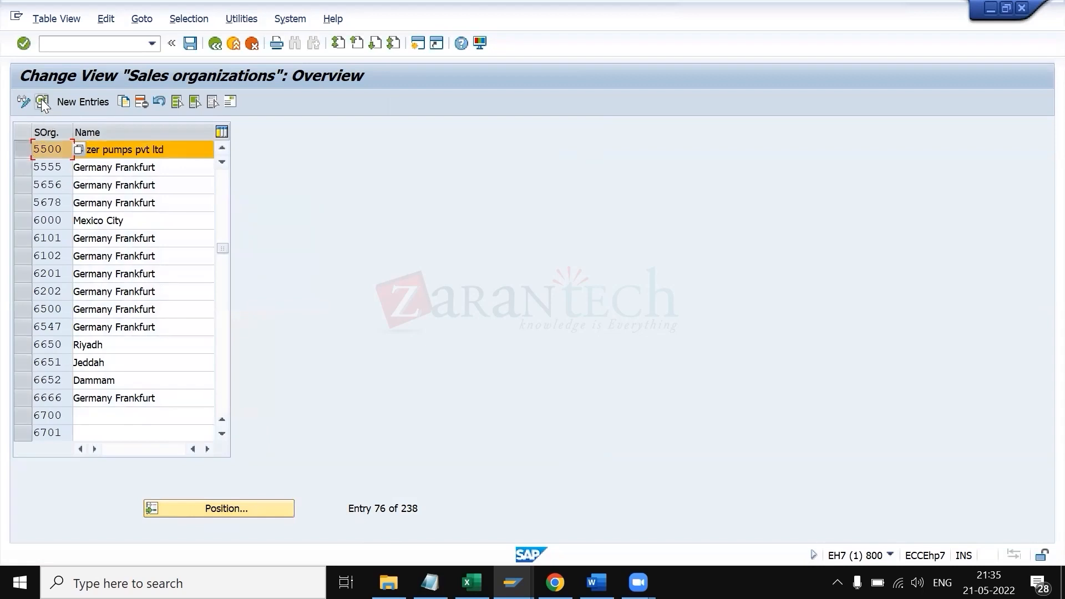
{"action": "key", "text": "ctrl+shift+F2"}
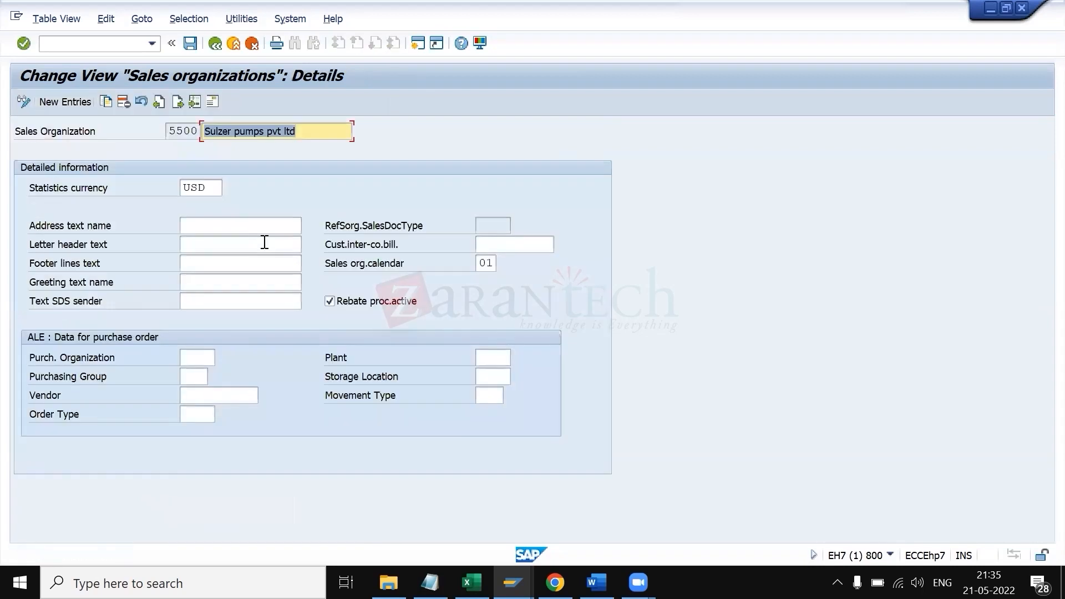
{"action": "left_click", "coordinate": [208, 187]}
{"action": "left_click_drag", "start_coordinate": [208, 186], "coordinate": [164, 184]}
{"action": "left_click", "coordinate": [208, 186]}
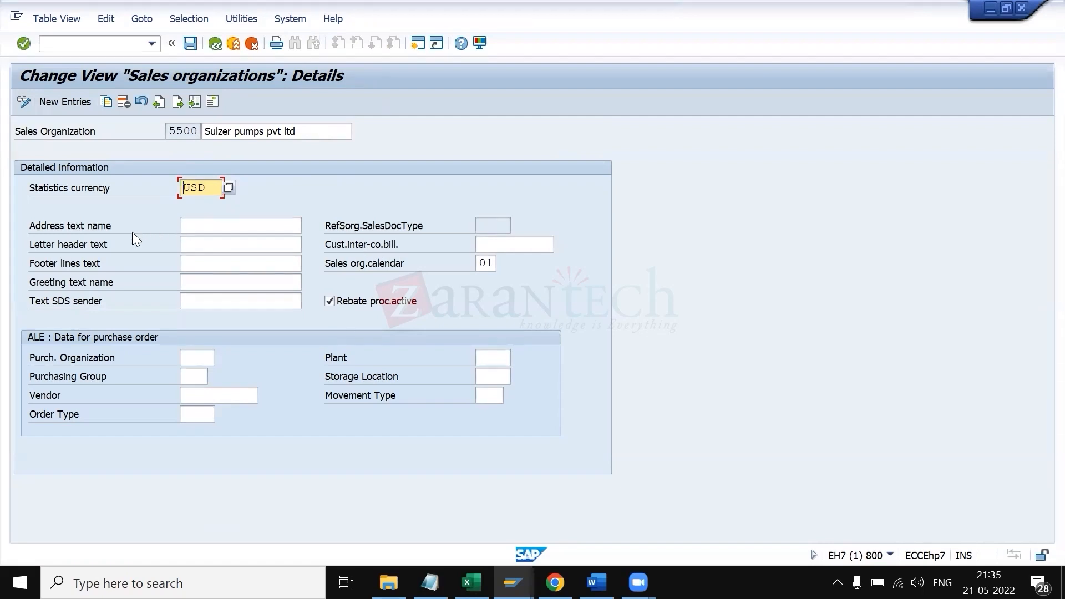
- Review the address, letter header, footer, greeting and SDS sender text fields of sales organization 5500
{"action": "left_click", "coordinate": [202, 226]}
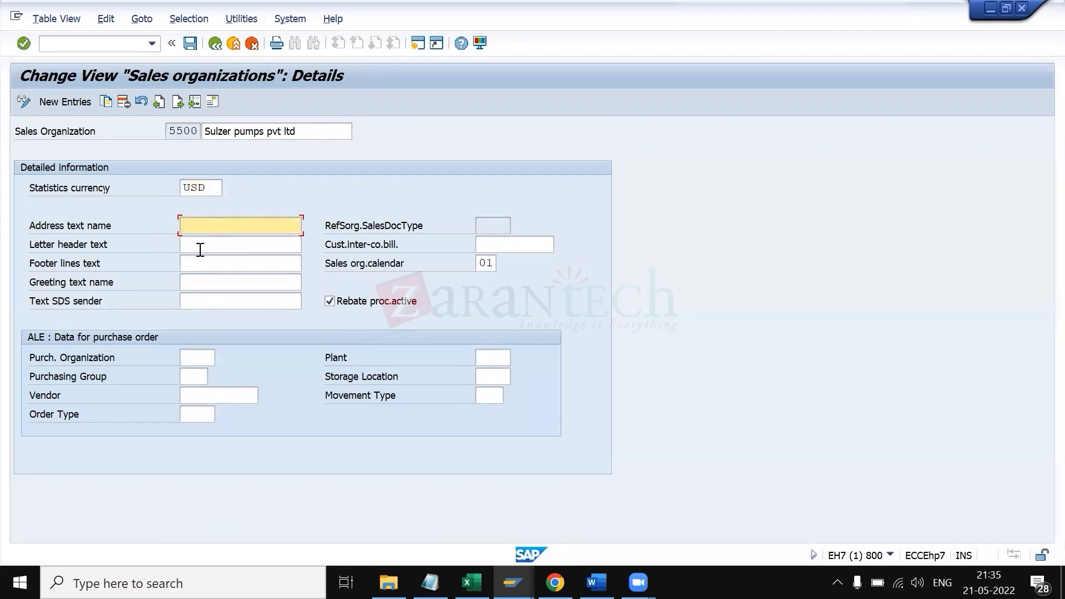
{"action": "left_click", "coordinate": [200, 246]}
{"action": "left_click", "coordinate": [203, 263]}
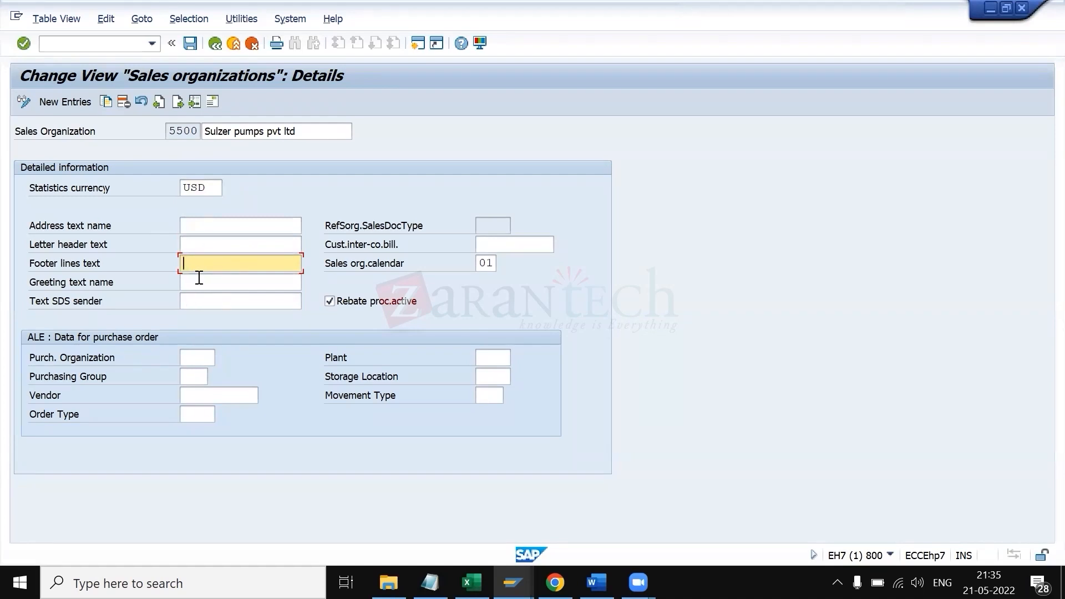
{"action": "left_click", "coordinate": [198, 300]}
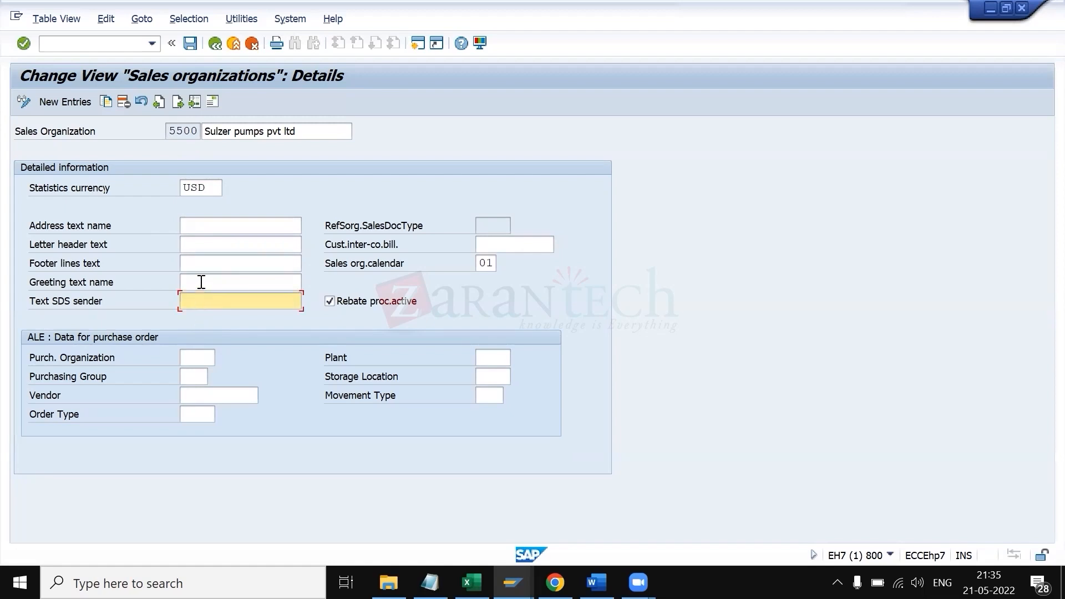
{"action": "left_click", "coordinate": [201, 282]}
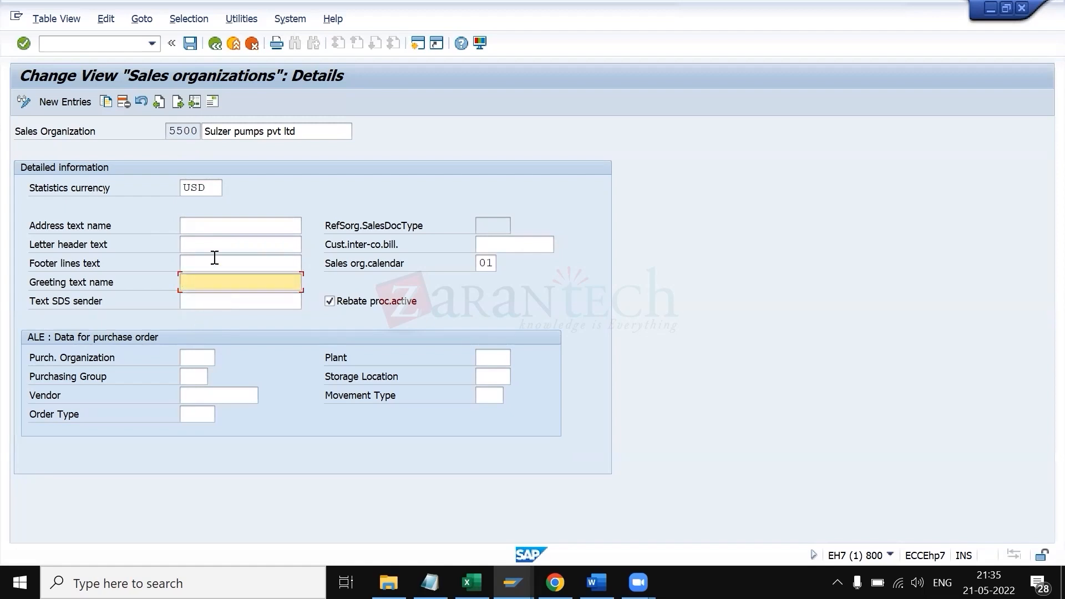
{"action": "left_click", "coordinate": [213, 264]}
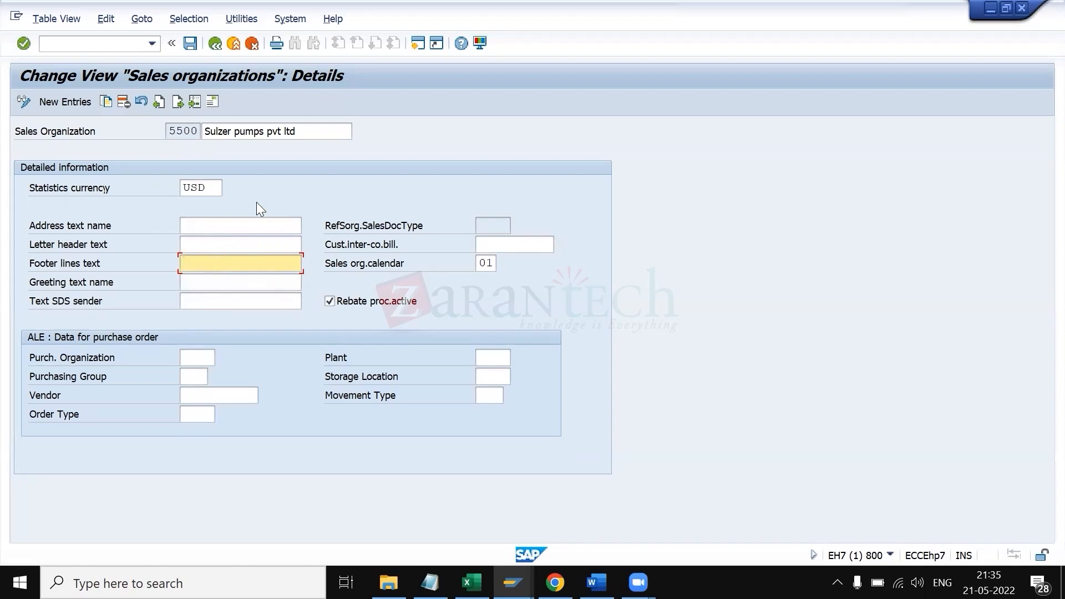
{"action": "left_click", "coordinate": [218, 224]}
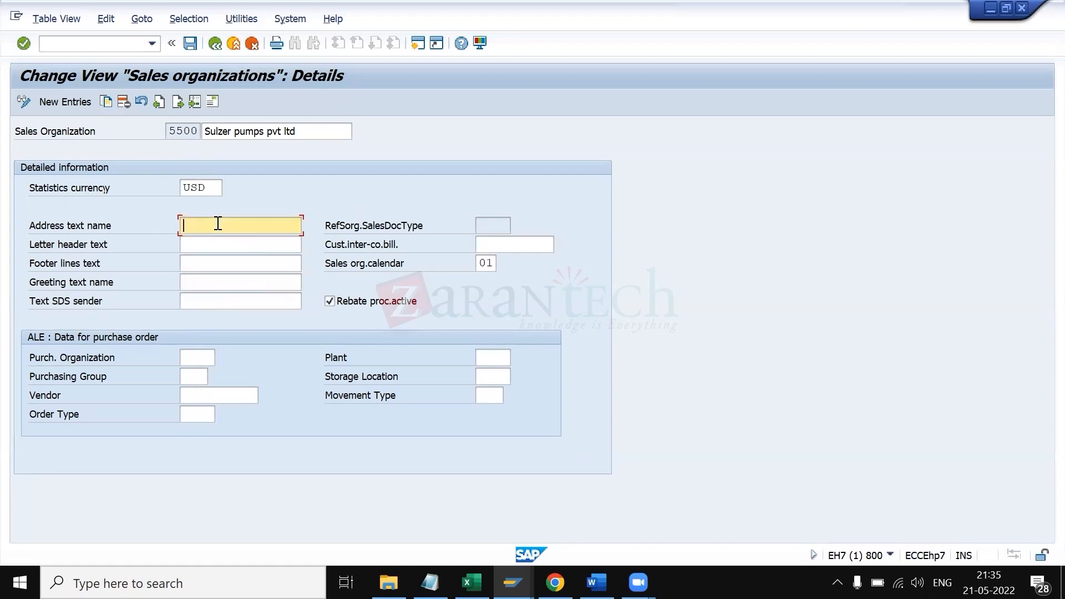
{"action": "key", "text": "Down"}
{"action": "key", "text": "Down"}
{"action": "key", "text": "Down"}
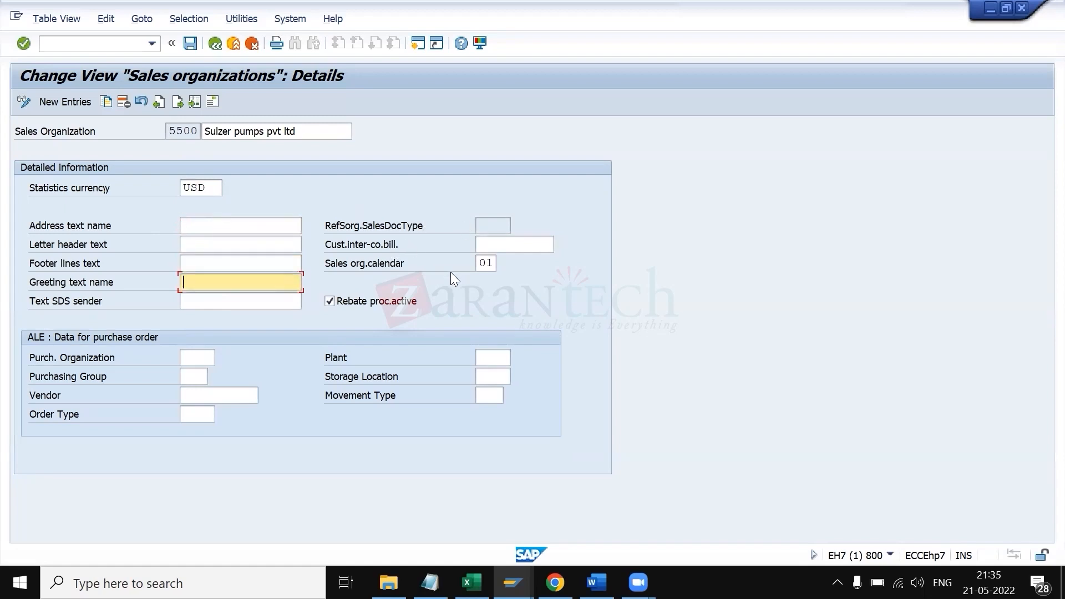
- Read the field help for active rebate processing, then leave the sales organization definition for the implementation guide
{"action": "left_click", "coordinate": [414, 304]}
{"action": "left_click", "coordinate": [414, 304]}
{"action": "key", "text": "F1"}
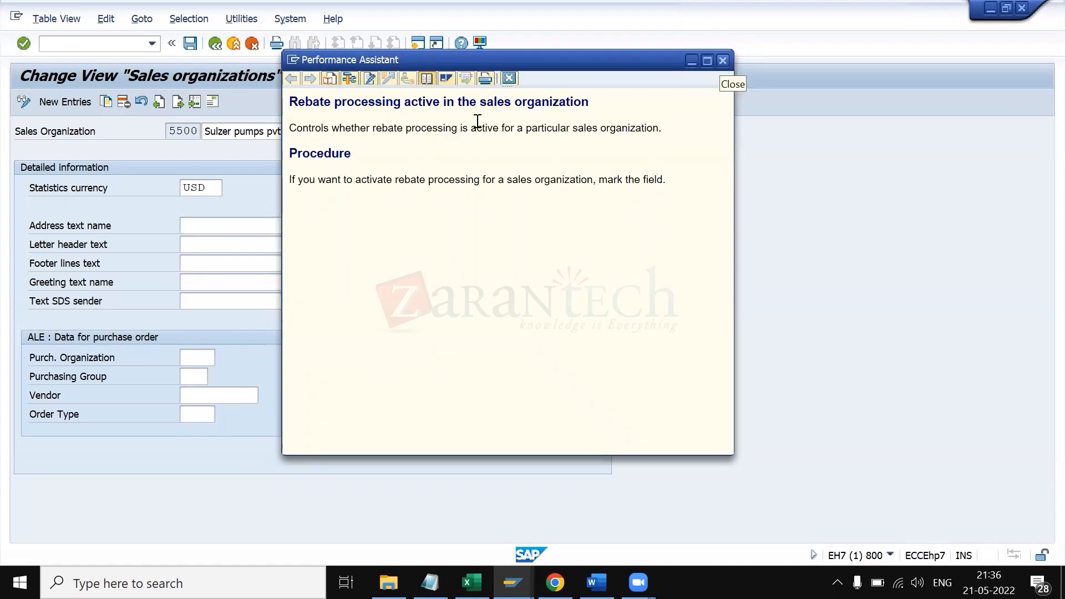
{"action": "left_click", "coordinate": [221, 257]}
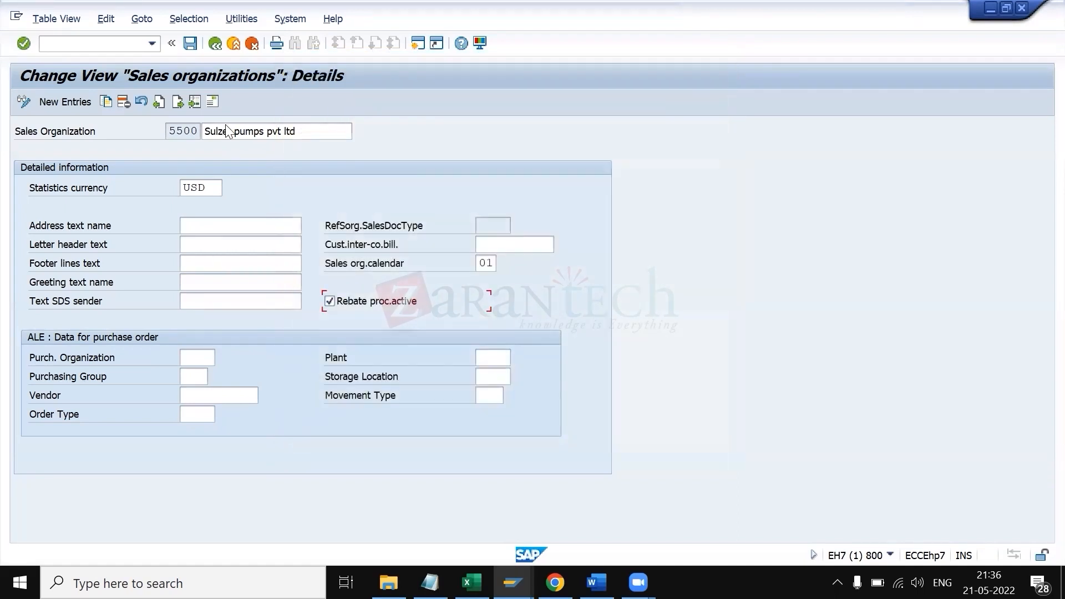
{"action": "left_click", "coordinate": [215, 43]}
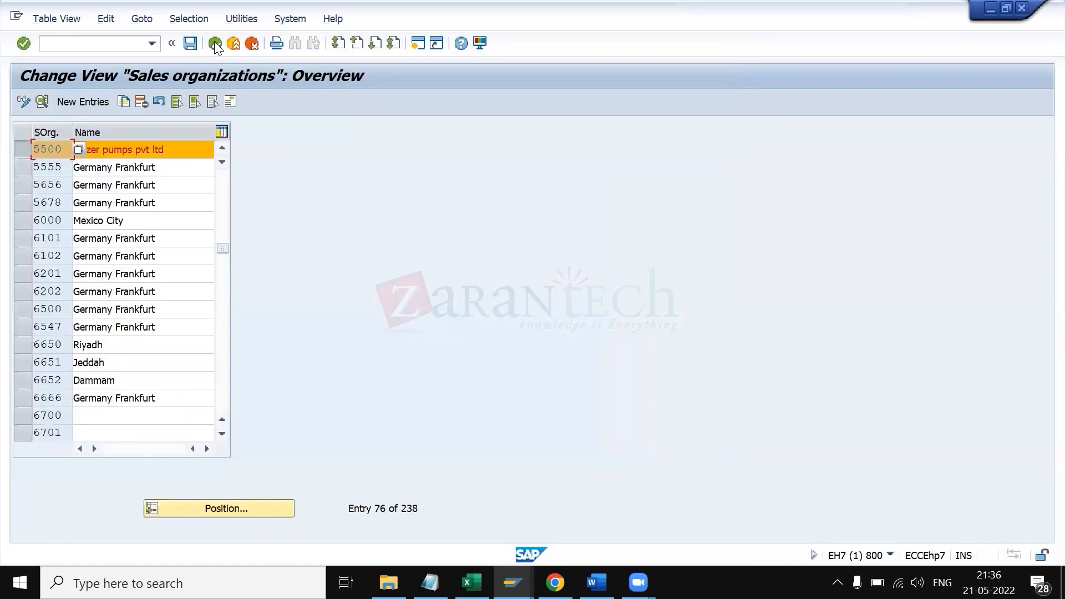
{"action": "left_click", "coordinate": [215, 44]}
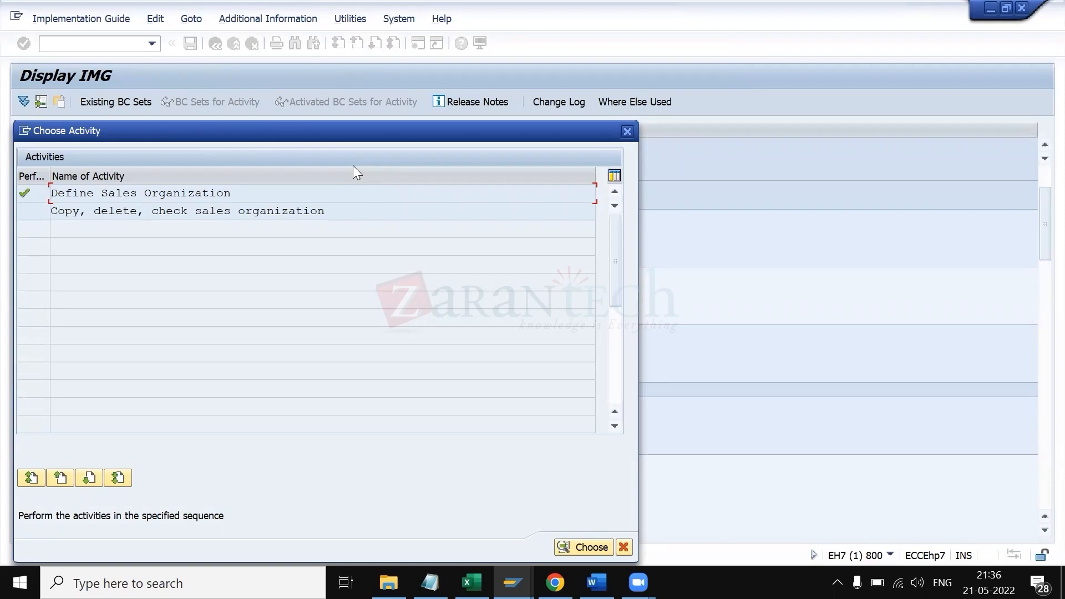
{"action": "key", "text": "Escape"}
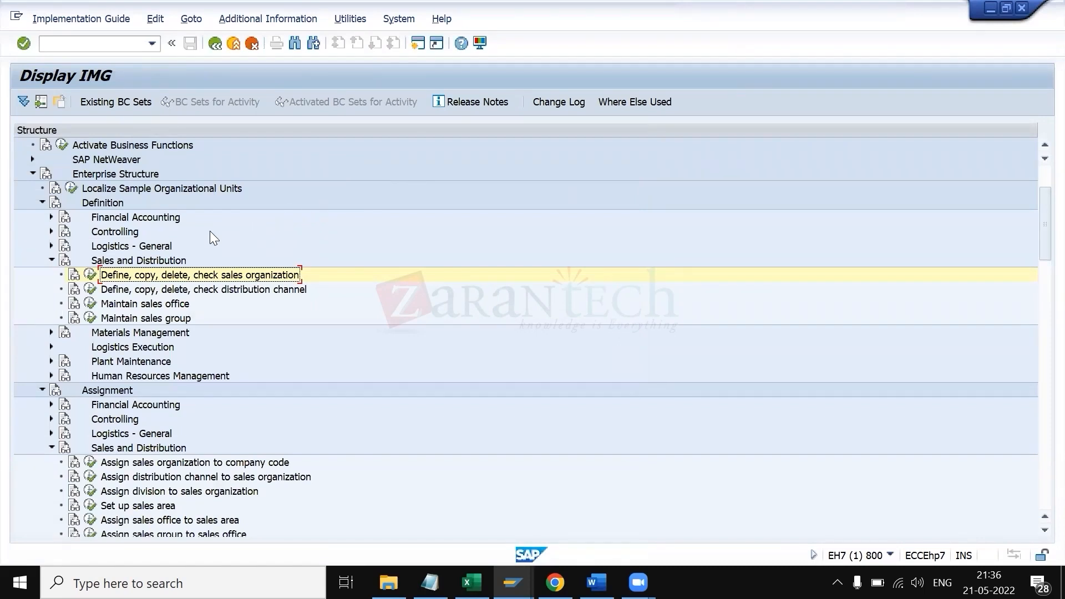
- Open Define distribution channel and check the list of existing channels for code 1B
{"action": "left_click", "coordinate": [91, 290]}
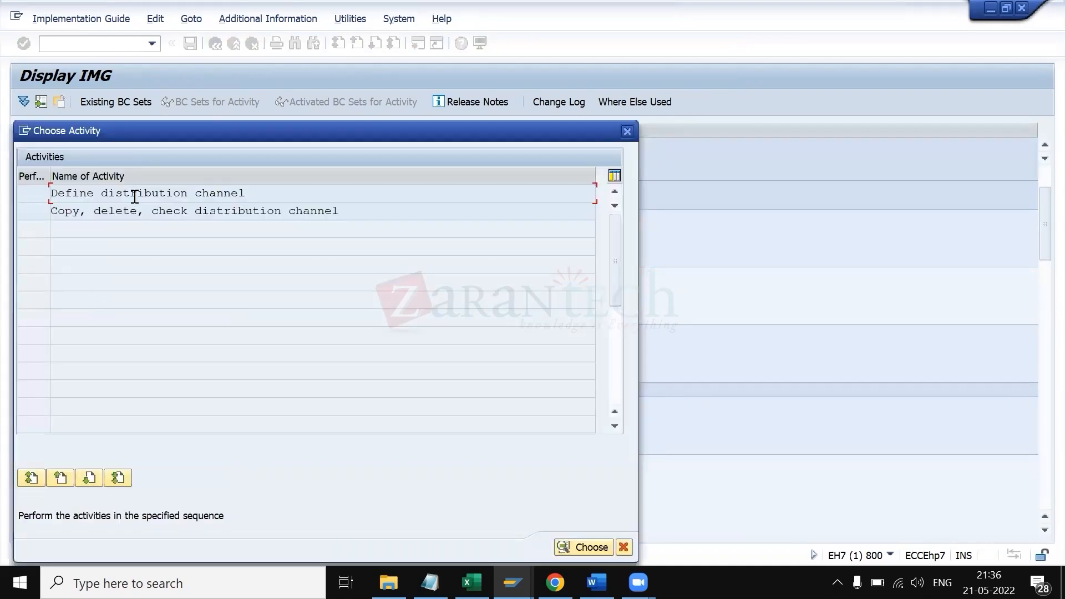
{"action": "double_click", "coordinate": [135, 194]}
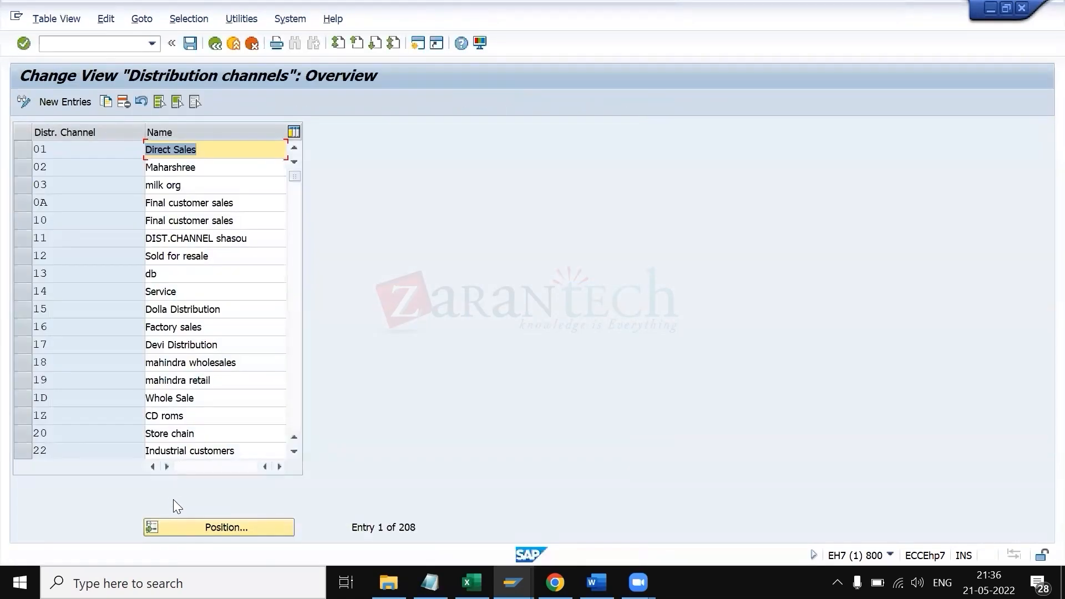
{"action": "left_click", "coordinate": [190, 523]}
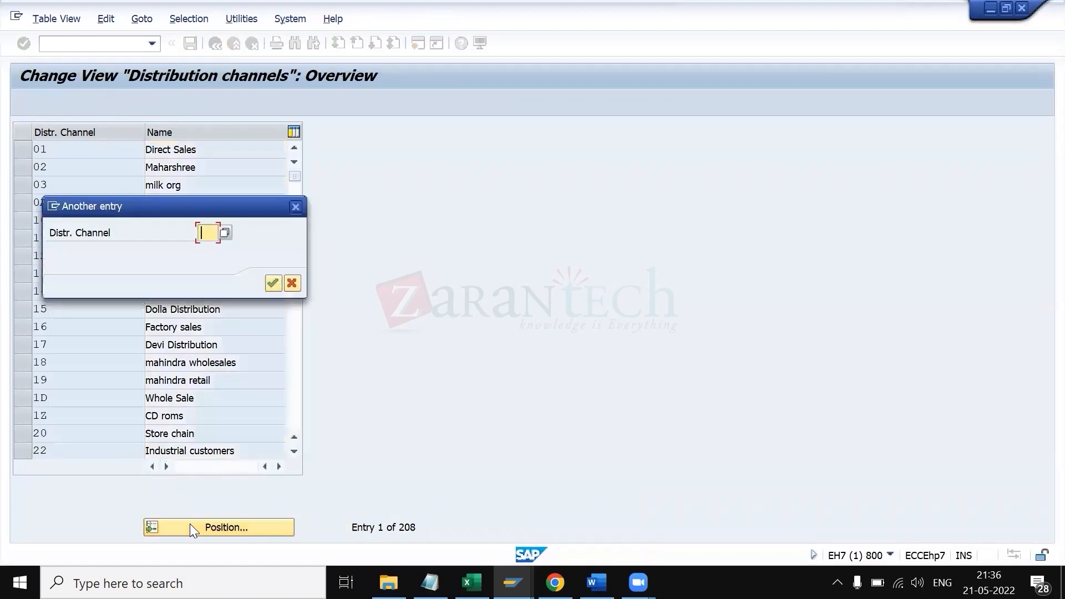
{"action": "type", "text": "1"}
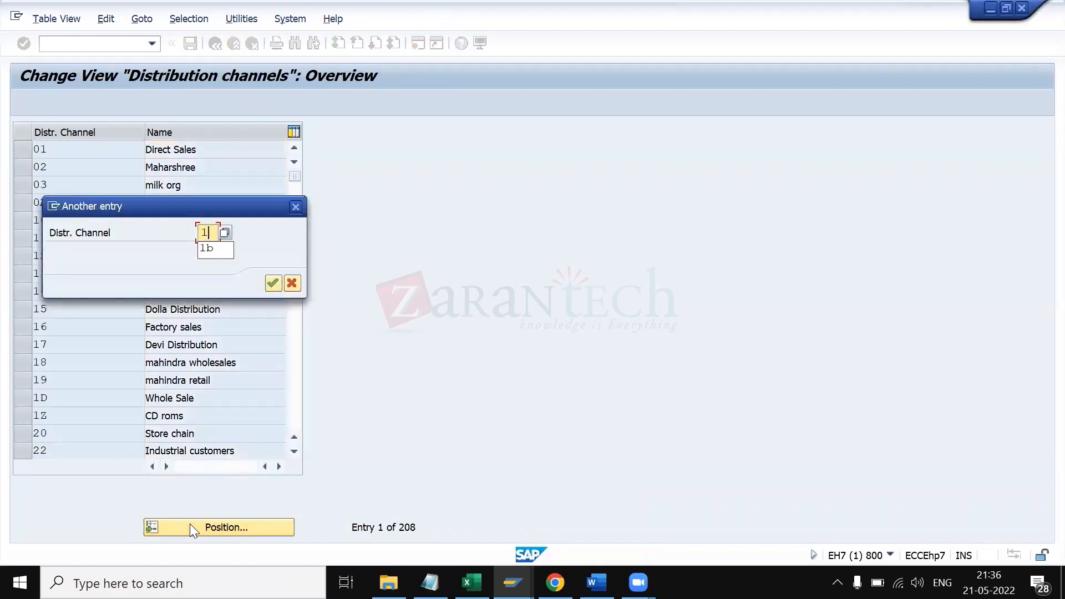
{"action": "type", "text": "D"}
{"action": "key", "text": "Return"}
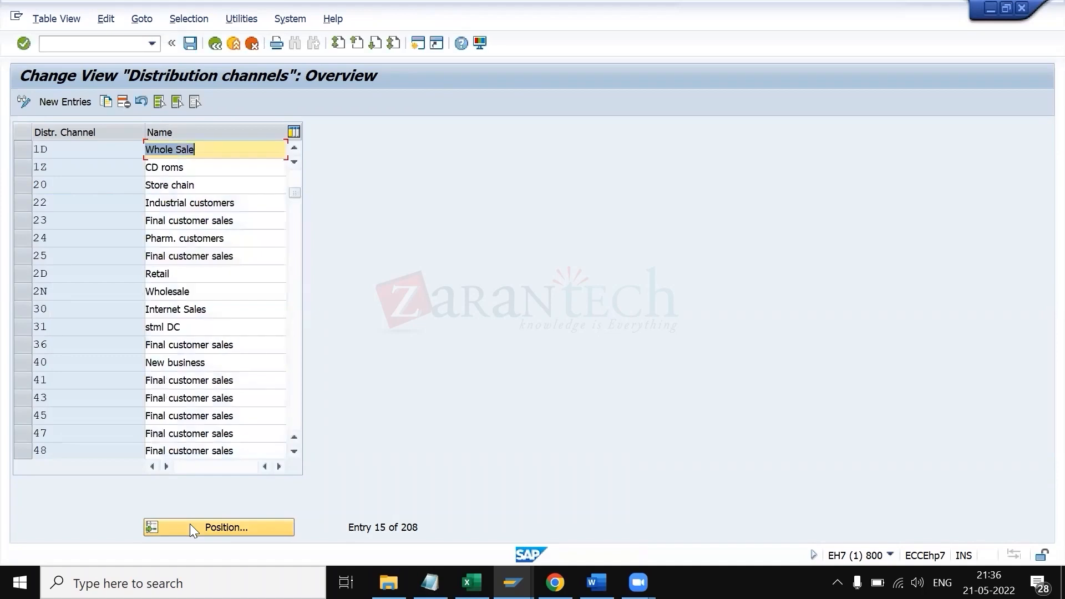
{"action": "scroll", "coordinate": [102, 345], "scroll_direction": "up", "scroll_amount": 1}
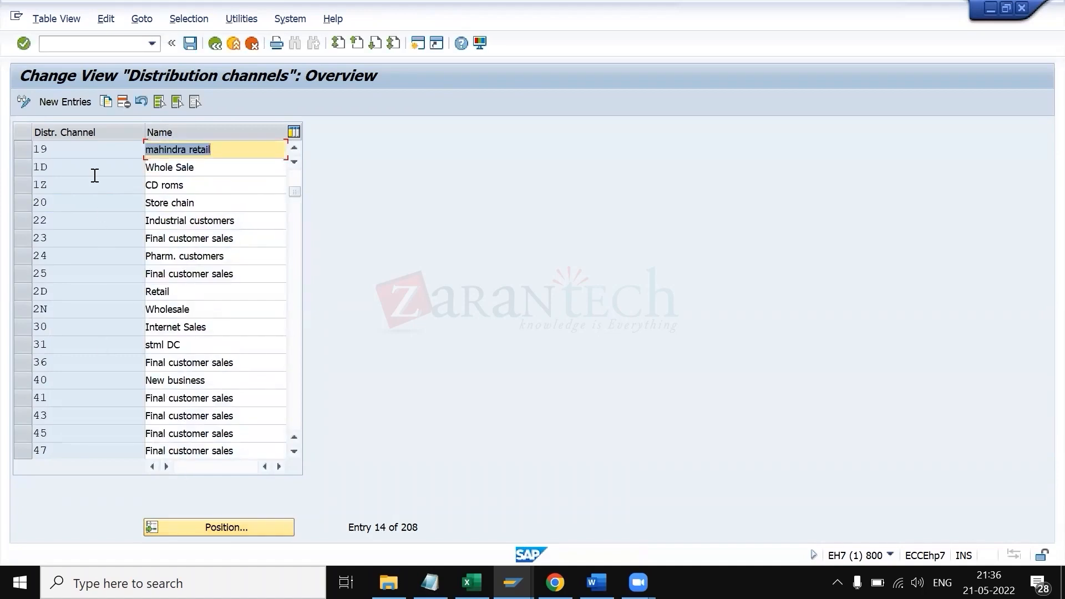
{"action": "scroll", "coordinate": [105, 275], "scroll_direction": "up", "scroll_amount": 4}
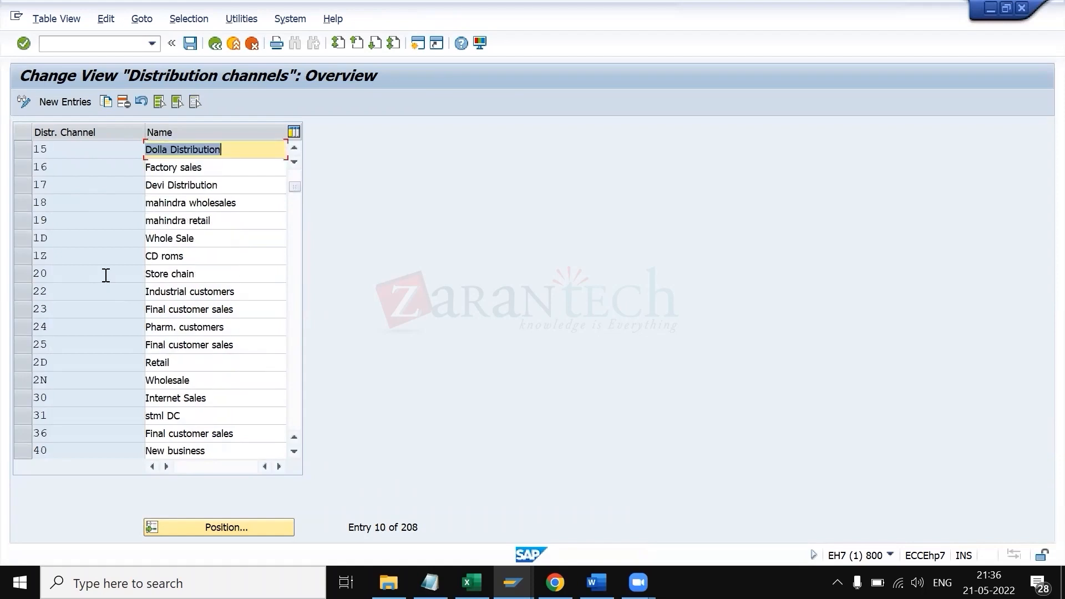
{"action": "scroll", "coordinate": [105, 276], "scroll_direction": "up", "scroll_amount": 9}
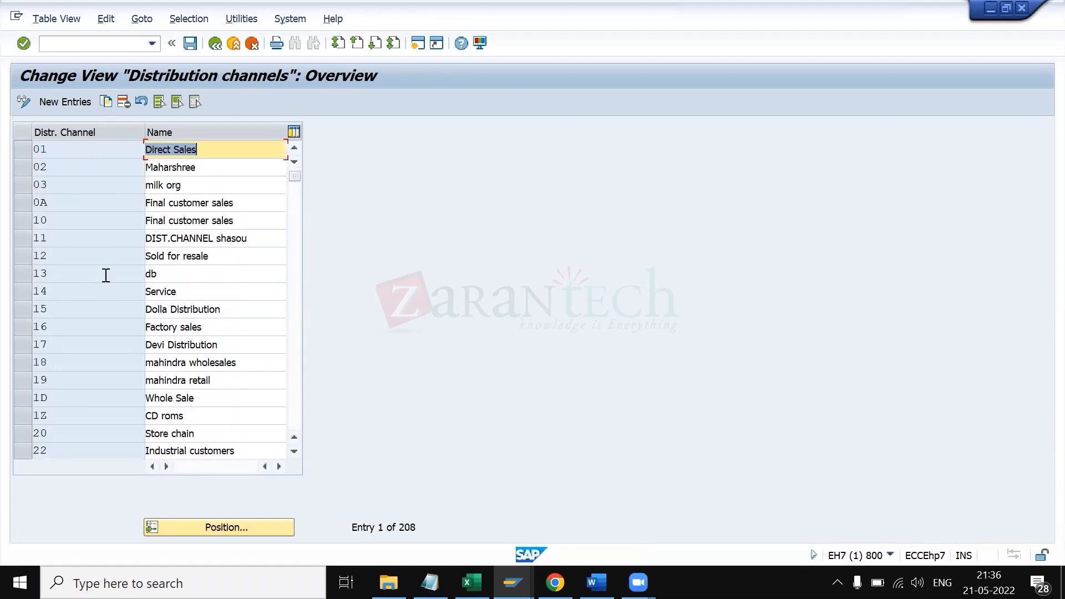
{"action": "scroll", "coordinate": [109, 368], "scroll_direction": "down", "scroll_amount": 3}
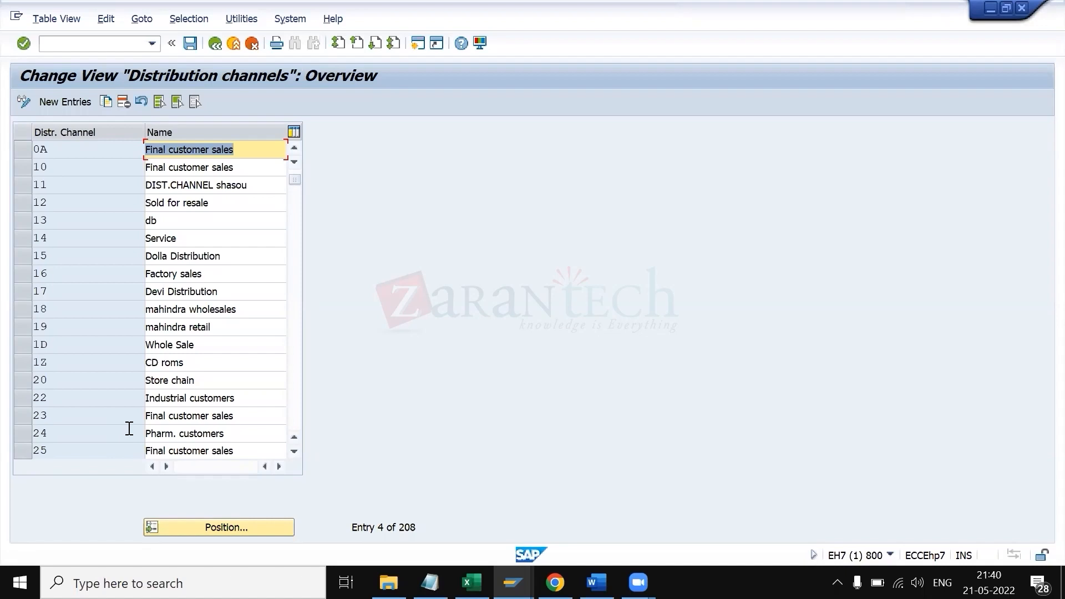
- Start new distribution channel entries and fill in codes 1B and 1C copied from the KT.xlsx enterprise structure table
{"action": "left_click", "coordinate": [71, 102]}
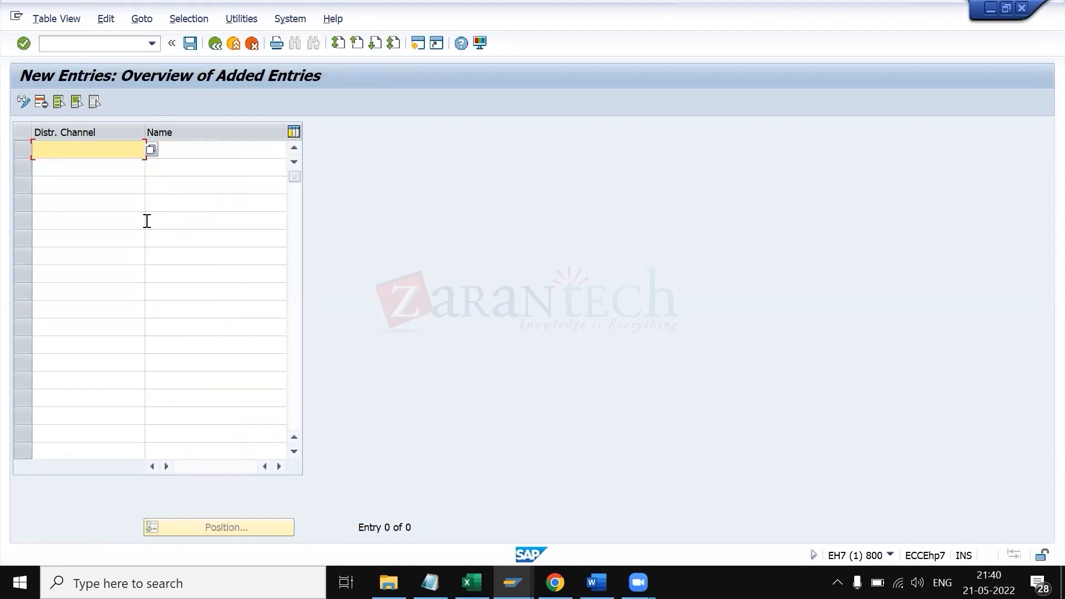
{"action": "key", "text": "alt+Tab"}
{"action": "left_click", "coordinate": [578, 354]}
{"action": "left_click_drag", "start_coordinate": [578, 355], "coordinate": [578, 367]}
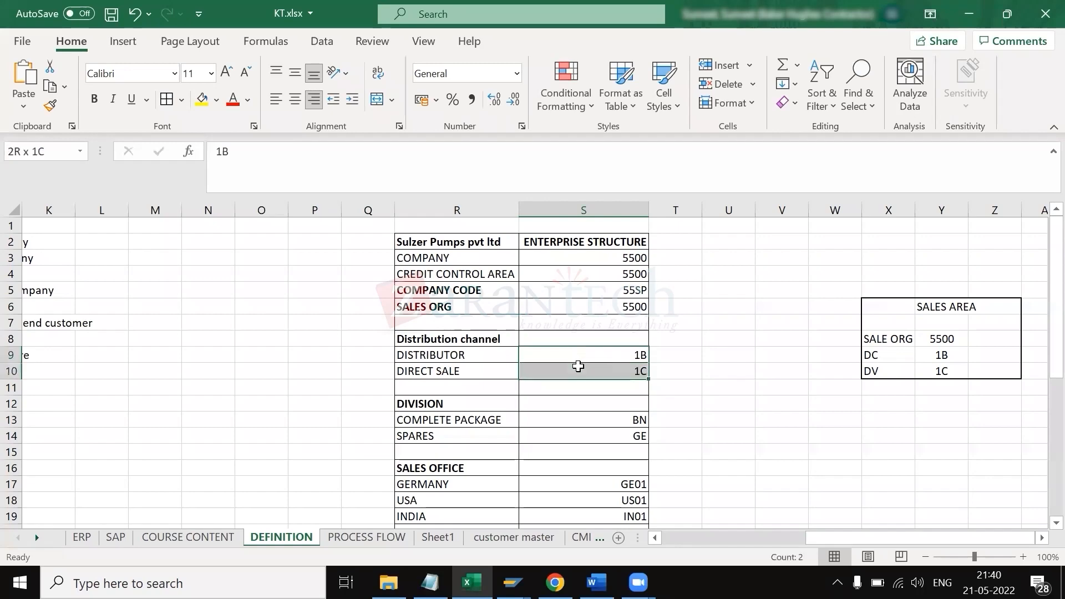
{"action": "key", "text": "ctrl+c"}
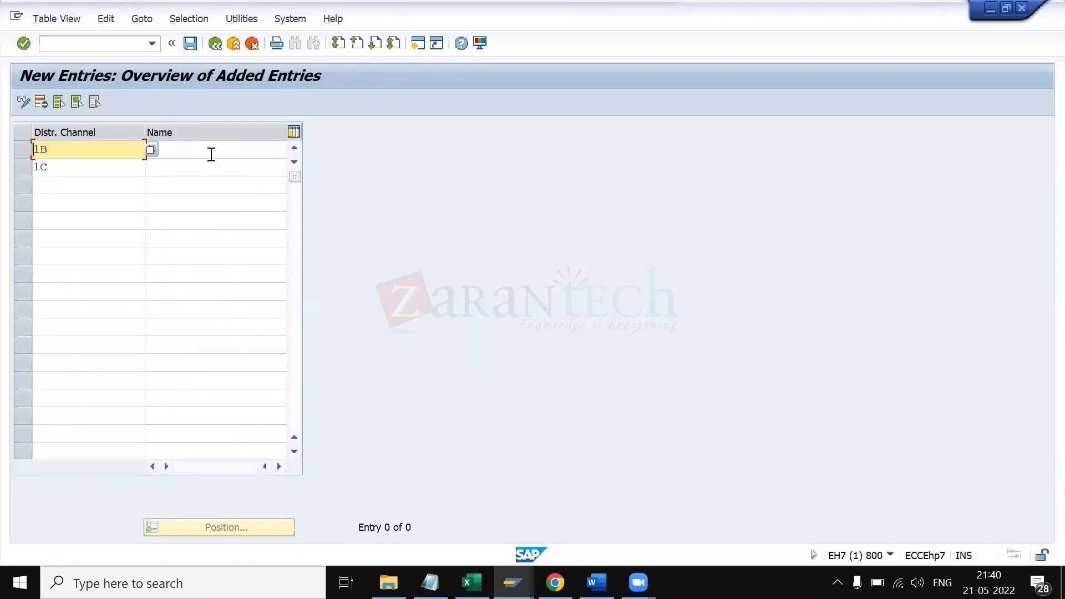
- Copy the names DISTRIBUTOR and DIRECT SALE from the KT.xlsx table into the new 1B and 1C entries
{"action": "left_click", "coordinate": [209, 151]}
{"action": "key", "text": "alt+Tab"}
{"action": "left_click_drag", "start_coordinate": [423, 359], "coordinate": [422, 370]}
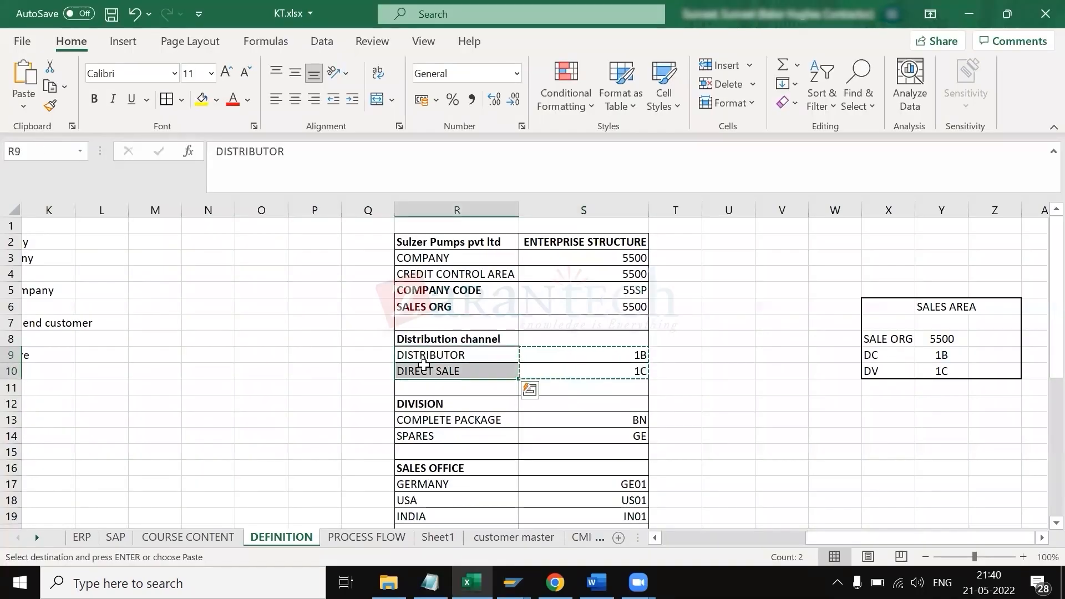
{"action": "key", "text": "ctrl+c"}
{"action": "key", "text": "alt+Tab"}
{"action": "key", "text": "ctrl+v"}
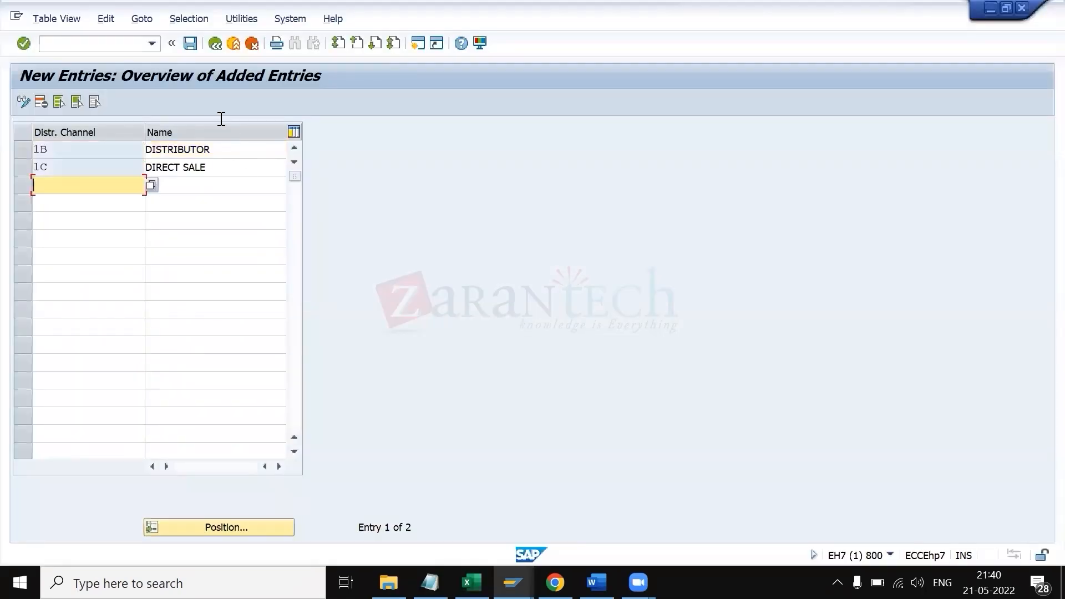
- Save the new distribution channels and return to the implementation guide
{"action": "left_click", "coordinate": [190, 43]}
{"action": "key", "text": "Return"}
{"action": "left_click", "coordinate": [215, 44]}
{"action": "left_click", "coordinate": [216, 46]}
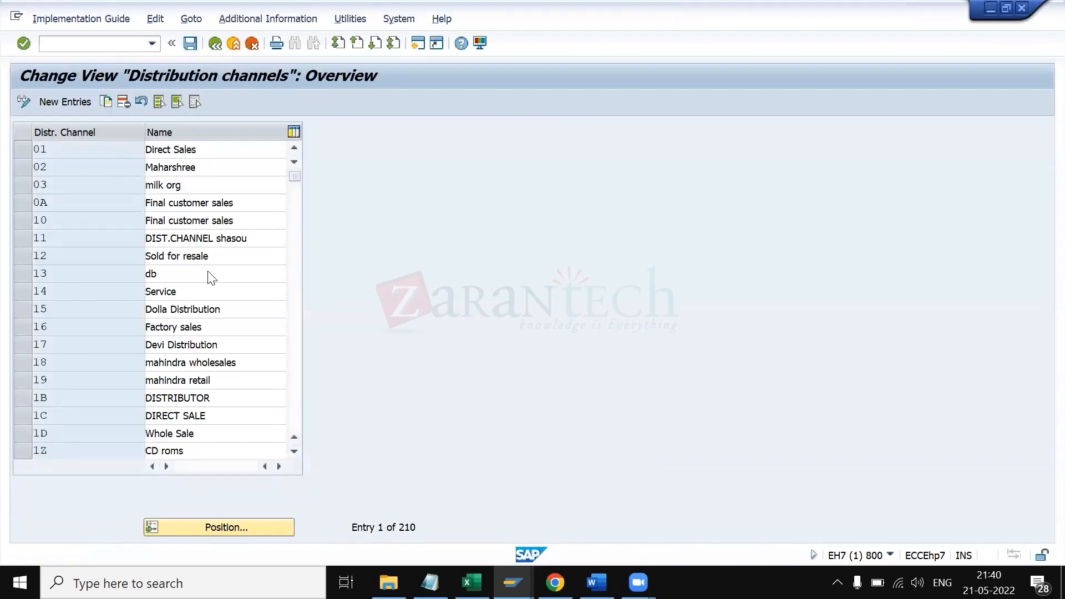
{"action": "left_click", "coordinate": [623, 132]}
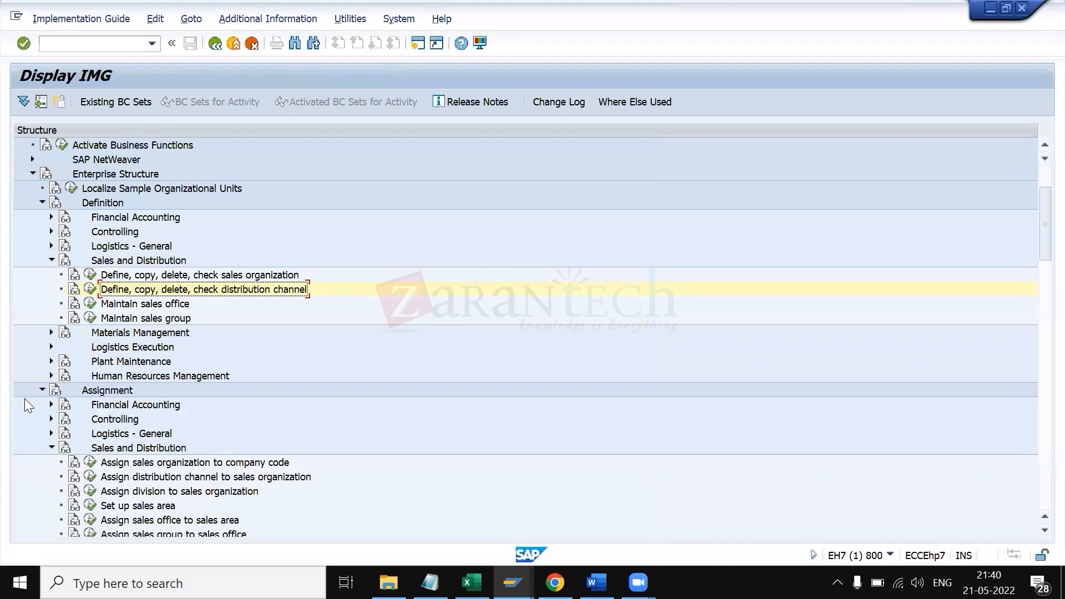
- Open Assign distribution channel to sales organization and add a new entry pairing sales organization 5500 with channel 1B
{"action": "scroll", "coordinate": [24, 398], "scroll_direction": "down", "scroll_amount": 2}
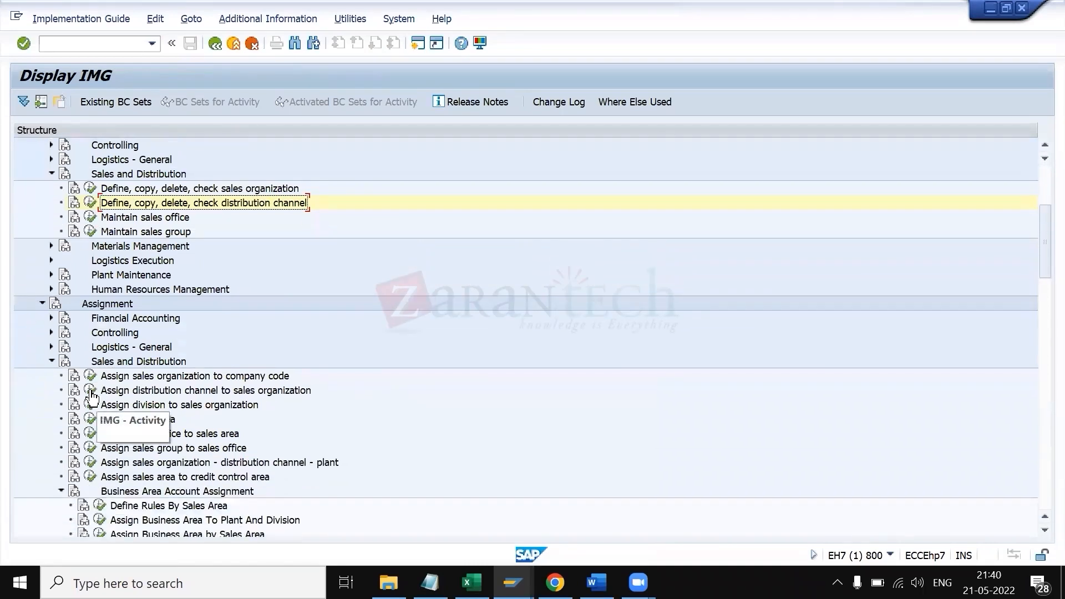
{"action": "left_click", "coordinate": [91, 391]}
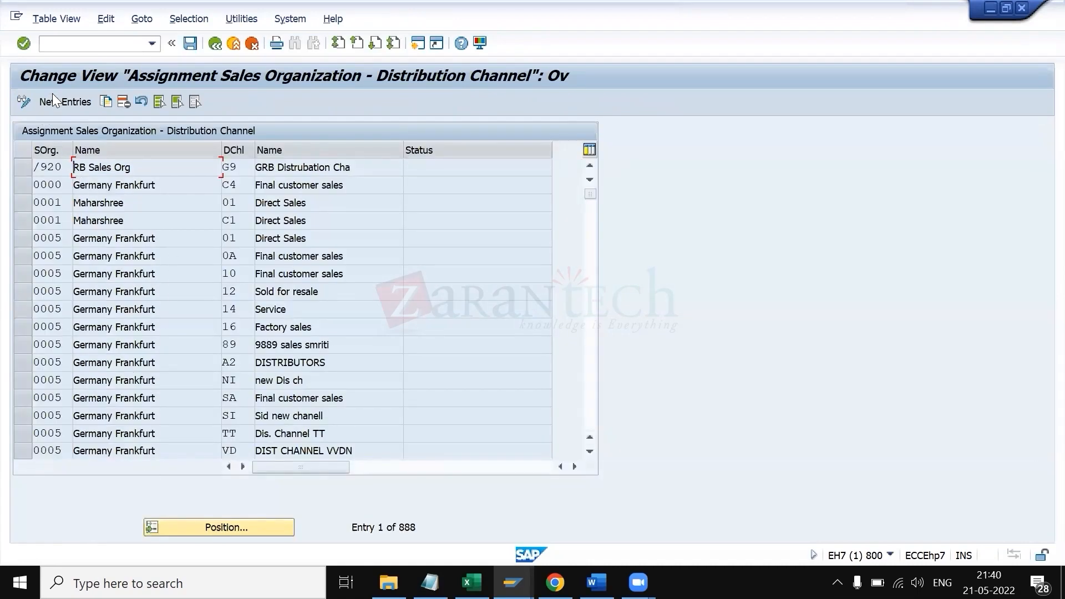
{"action": "left_click", "coordinate": [53, 98]}
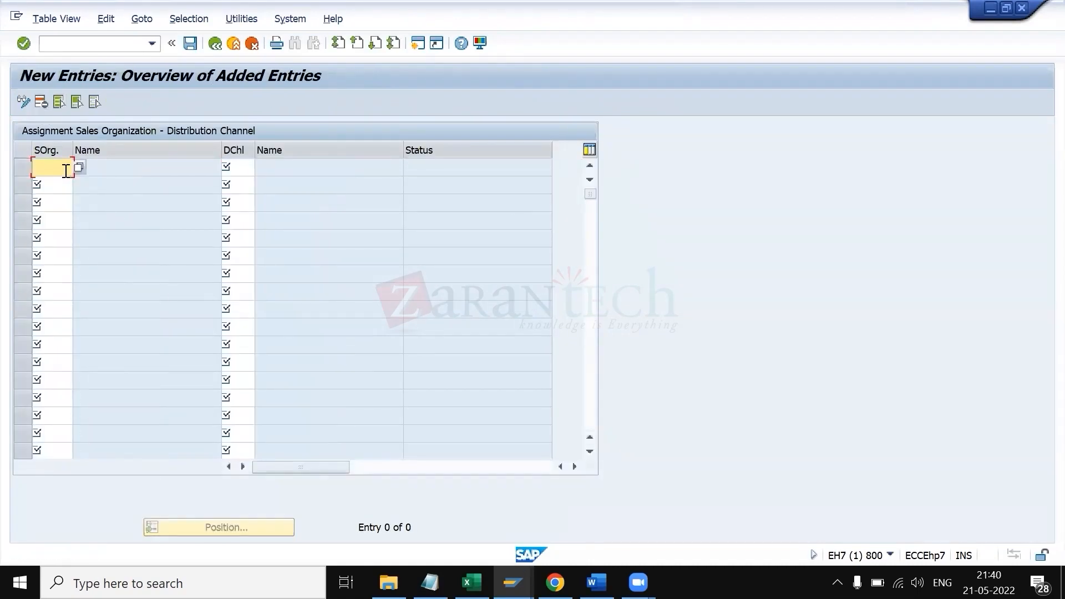
{"action": "key", "text": "alt+Tab"}
{"action": "key", "text": "Escape"}
{"action": "type", "text": "5500"}
{"action": "key", "text": "Tab"}
{"action": "type", "text": "1B"}
- Add a second assignment entry pairing sales organization 5500 with distribution channel 1C
{"action": "left_click", "coordinate": [58, 181]}
{"action": "key", "text": "space"}
{"action": "key", "text": "Down"}
{"action": "key", "text": "Tab"}
{"action": "key", "text": "space"}
{"action": "key", "text": "Down"}
{"action": "key", "text": "Down"}
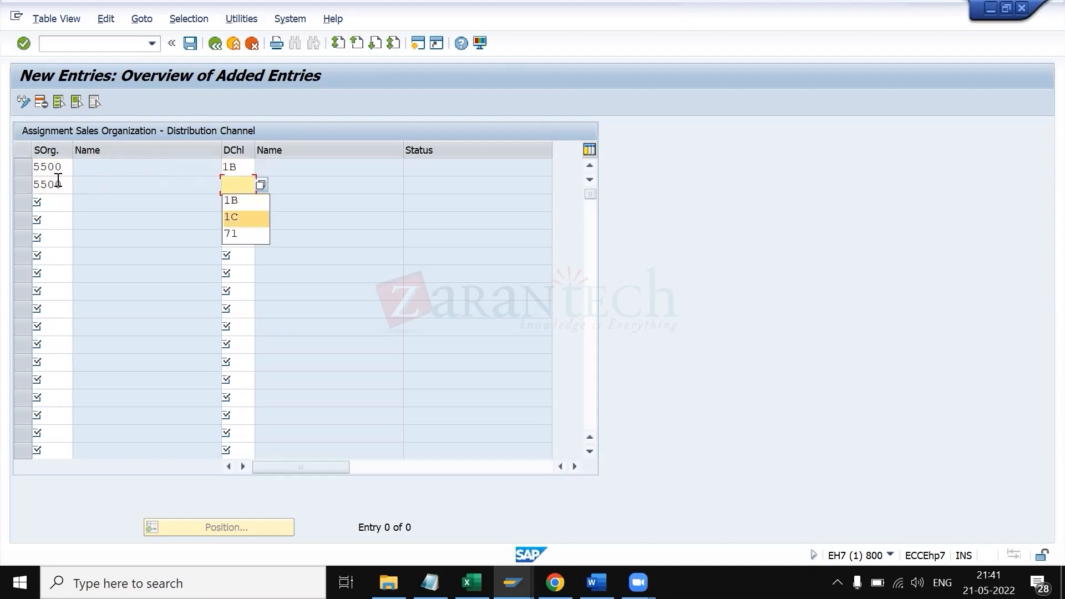
{"action": "key", "text": "Return"}
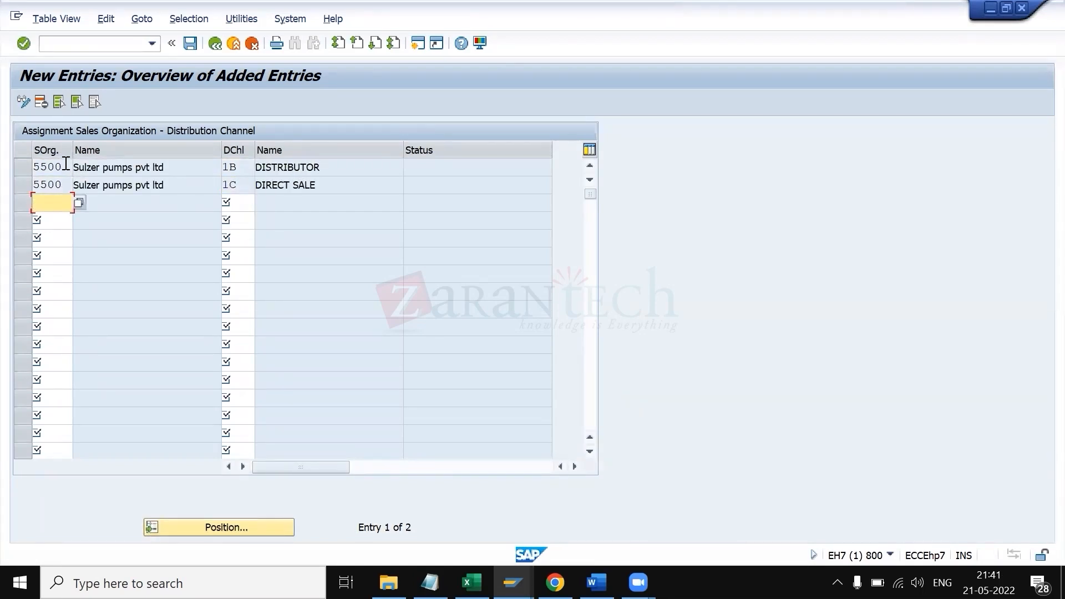
{"action": "left_click", "coordinate": [294, 167]}
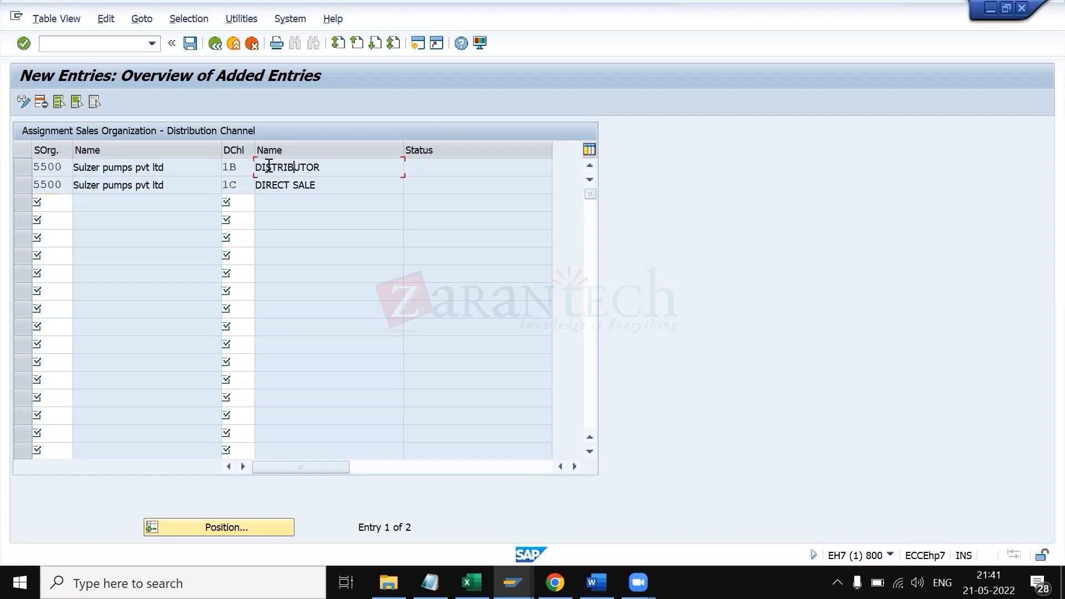
{"action": "left_click", "coordinate": [262, 166]}
{"action": "left_click_drag", "start_coordinate": [330, 186], "coordinate": [239, 186]}
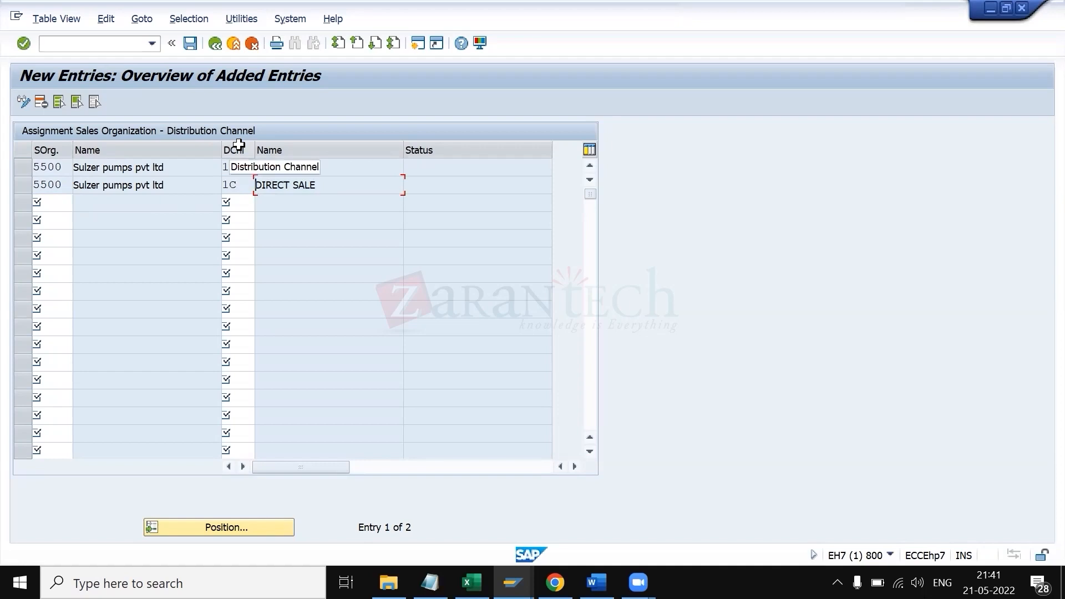
{"action": "left_click", "coordinate": [237, 204]}
{"action": "key", "text": "Down"}
{"action": "key", "text": "Down"}
{"action": "key", "text": "Down"}
{"action": "key", "text": "Down"}
{"action": "key", "text": "Down"}
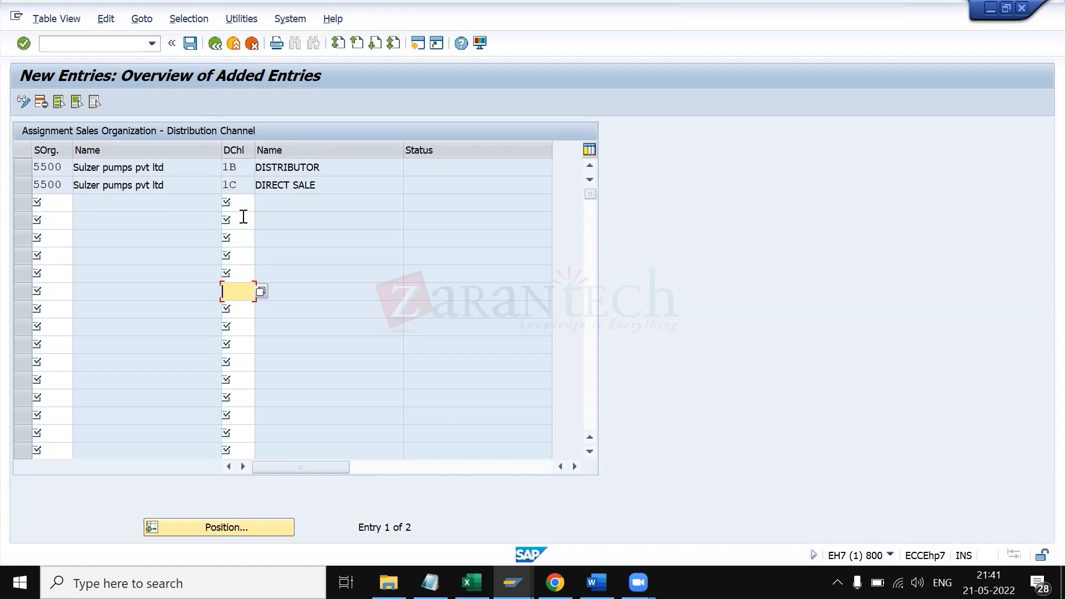
- Save the distribution channel assignments under customizing request EH7K902540 and return to the implementation guide
{"action": "left_click", "coordinate": [191, 43]}
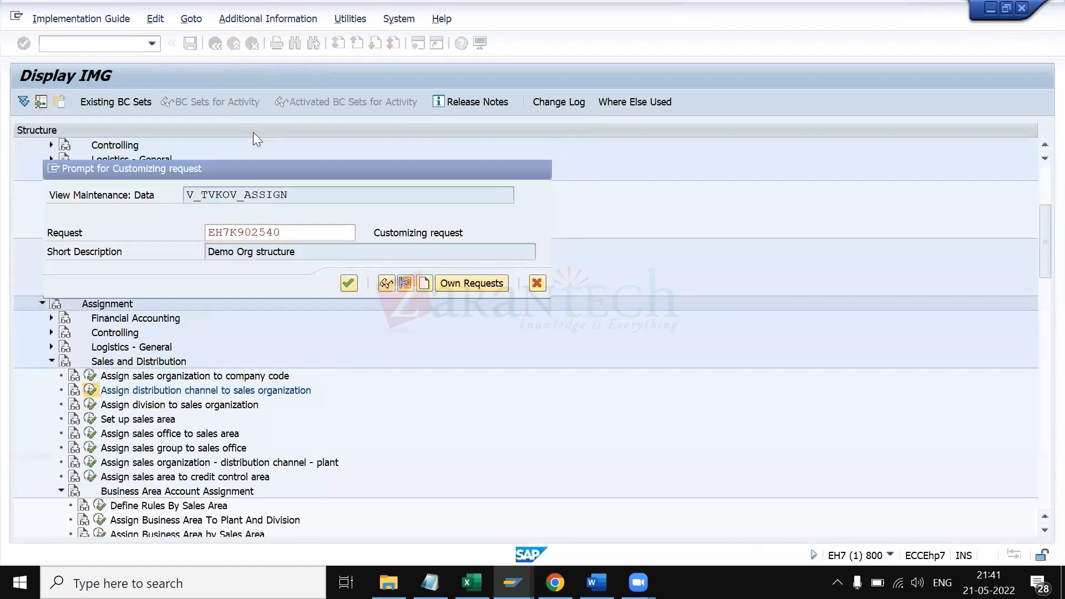
{"action": "key", "text": "Return"}
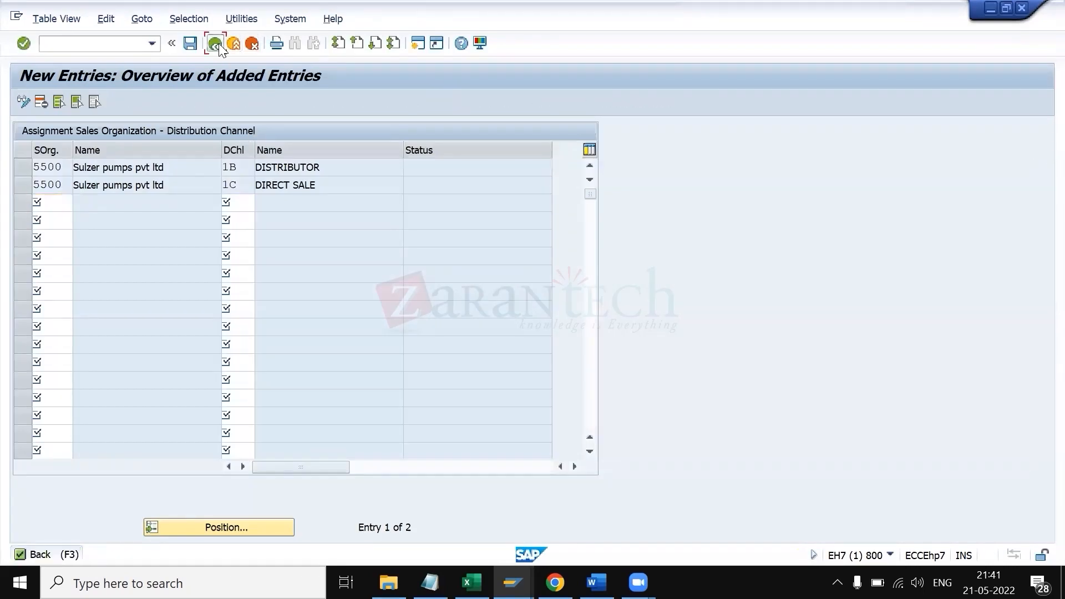
{"action": "left_click", "coordinate": [216, 43]}
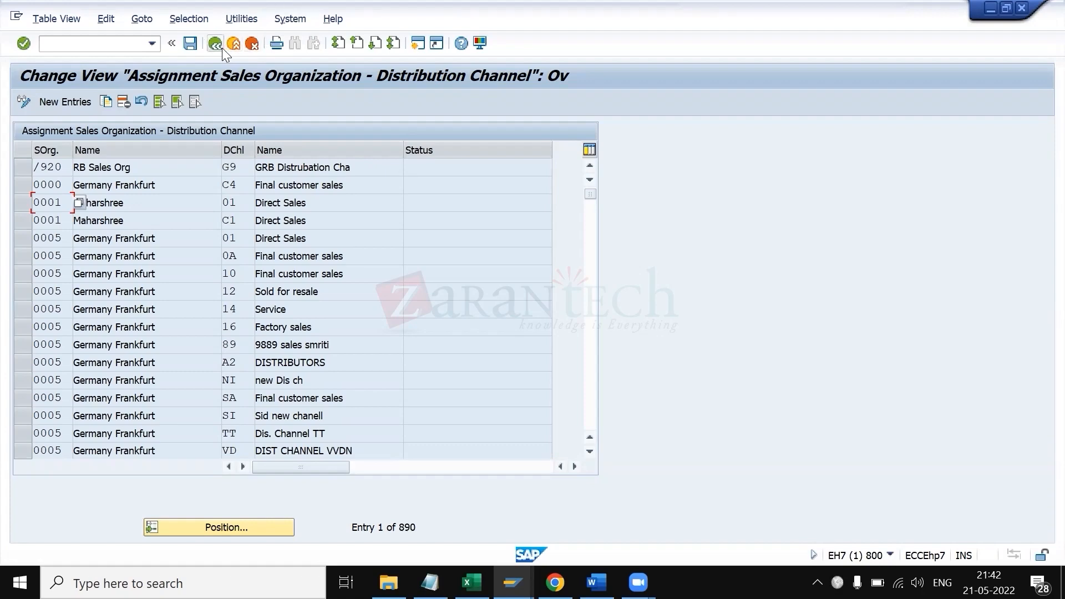
{"action": "left_click", "coordinate": [221, 46]}
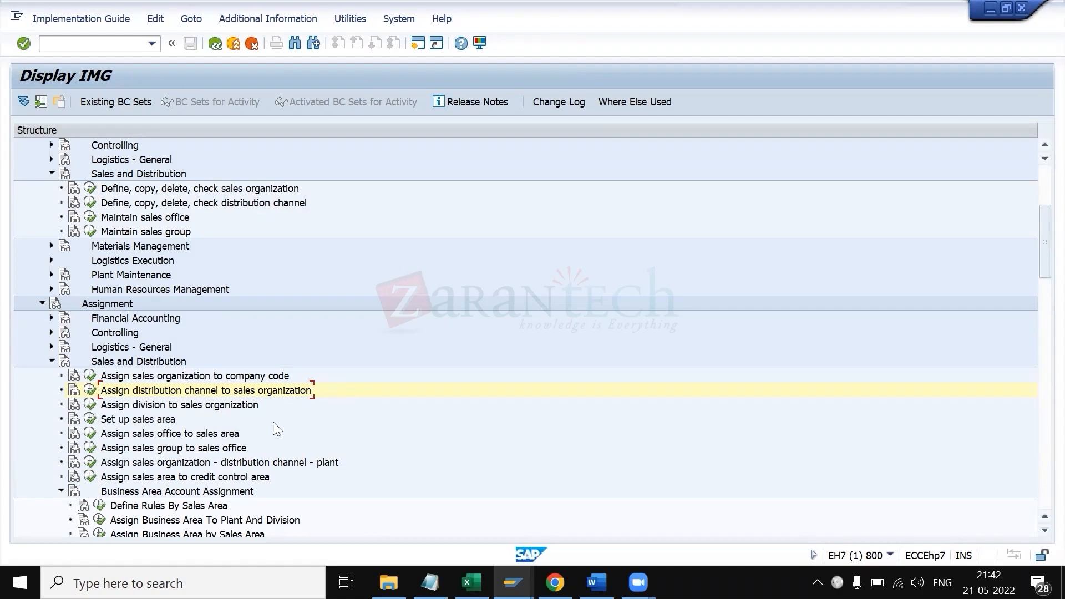
- Switch to the Word notes and write "Dist channel to sales org" as item 2, with "Many to many" on the line below
{"action": "left_click", "coordinate": [595, 582]}
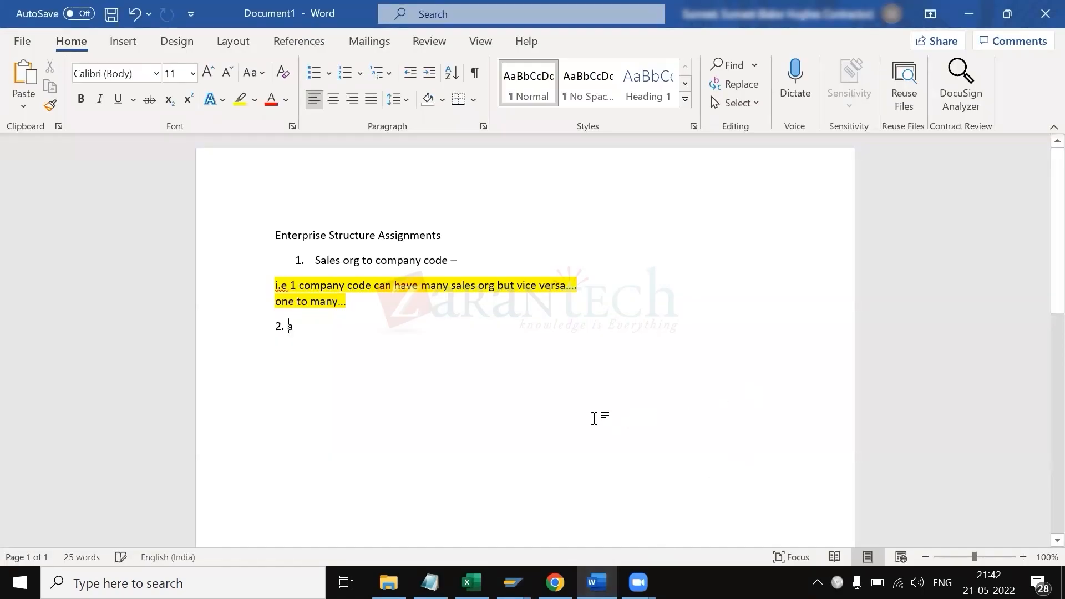
{"action": "type", "text": "Dist c"}
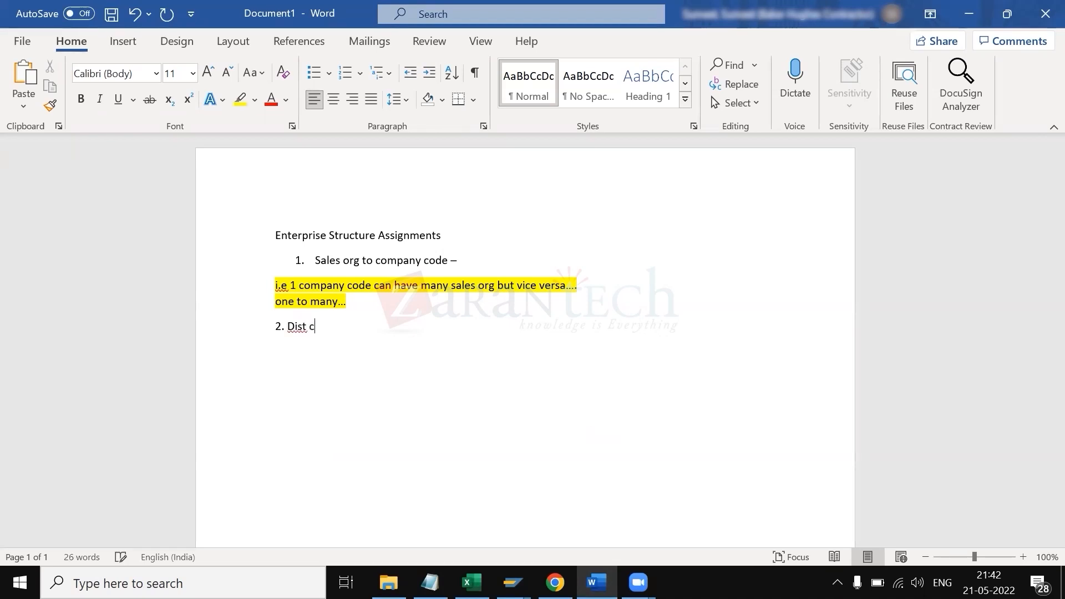
{"action": "type", "text": "hannel to sa"}
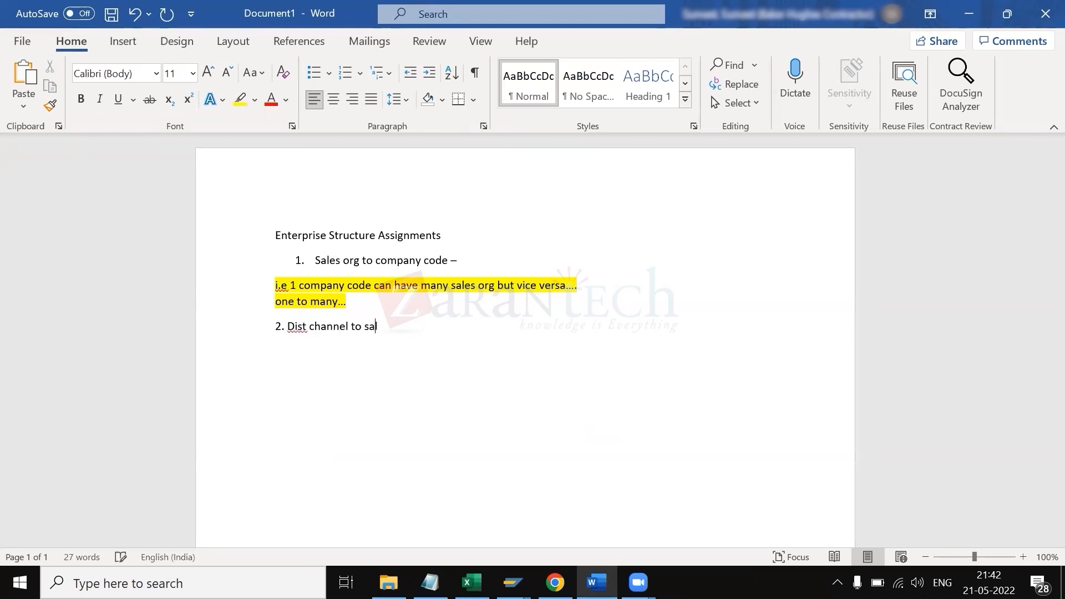
{"action": "type", "text": "les org"}
{"action": "key", "text": "Return"}
{"action": "type", "text": "many to man"}
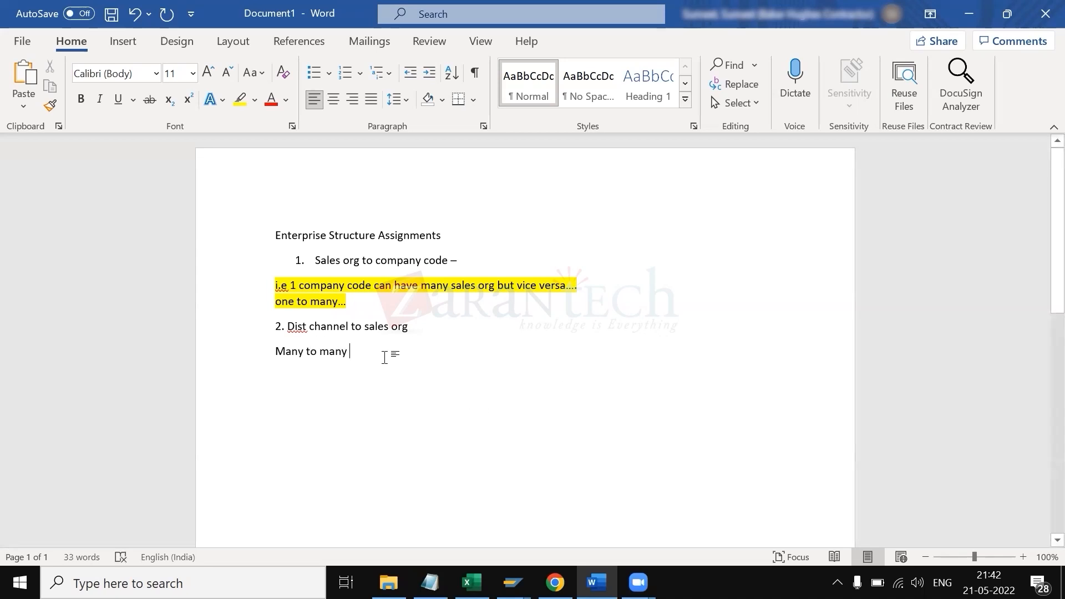
{"action": "key", "text": "Return"}
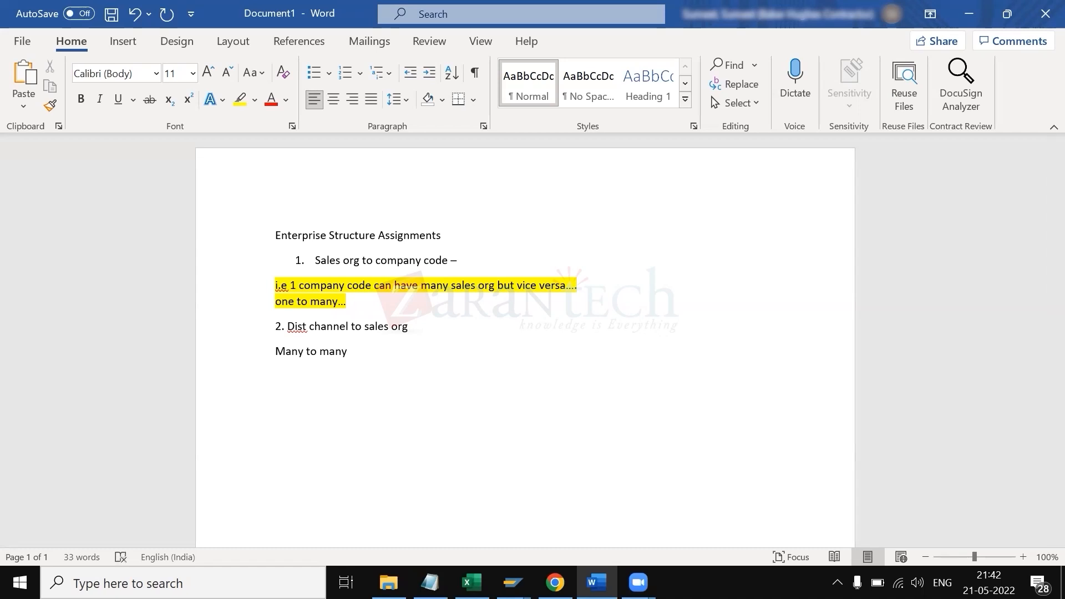
- Highlight "Many to many" in yellow and start an unindented line numbered "3." below it
{"action": "type", "text": "1."}
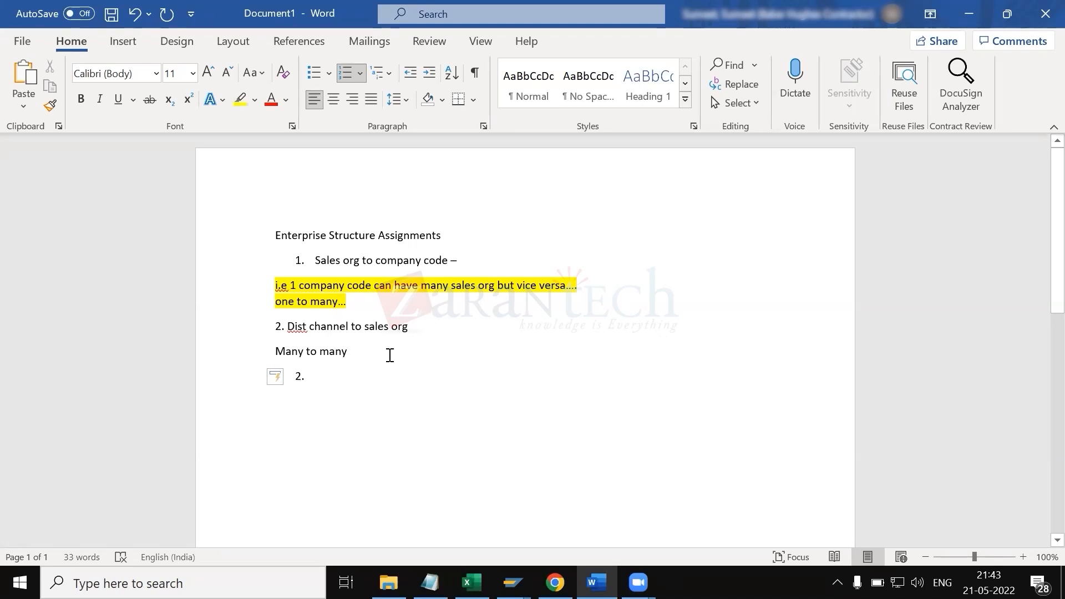
{"action": "left_click", "coordinate": [260, 352]}
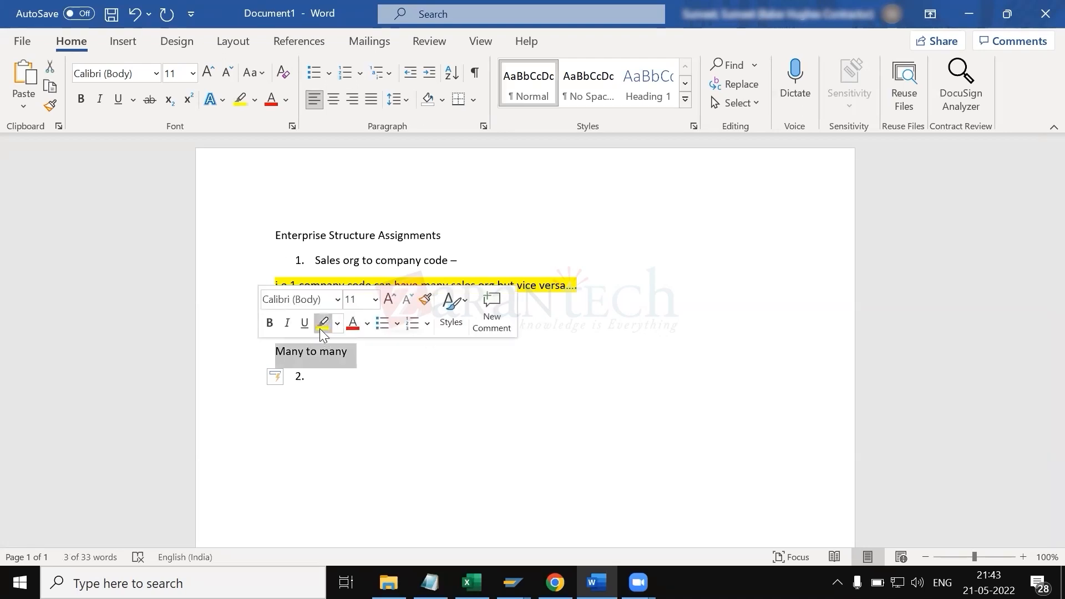
{"action": "left_click", "coordinate": [321, 326]}
{"action": "left_click", "coordinate": [330, 377]}
{"action": "key", "text": "BackSpace"}
{"action": "key", "text": "BackSpace"}
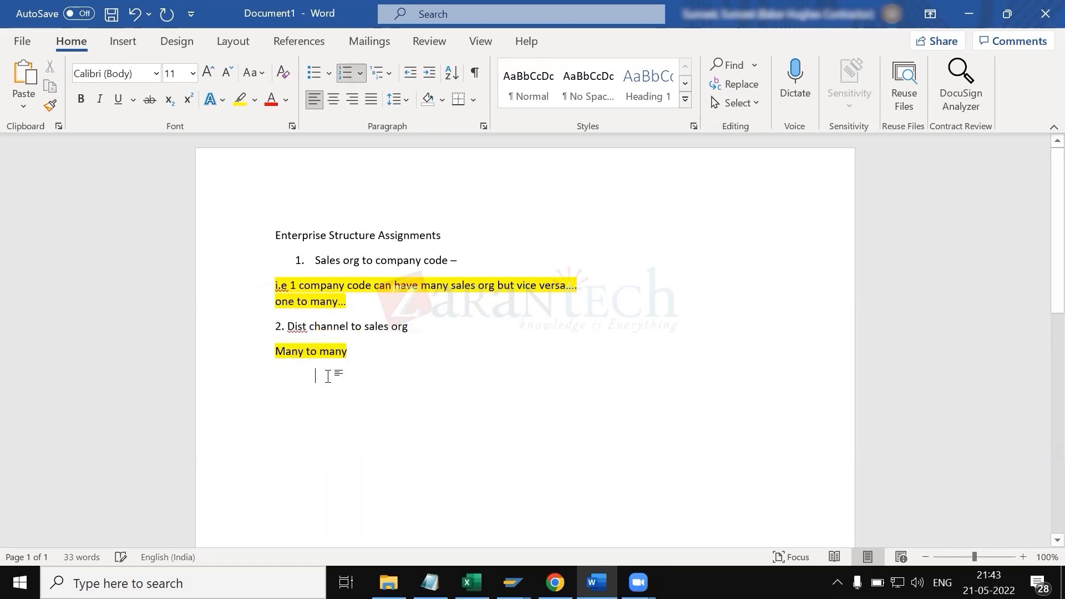
{"action": "type", "text": "3."}
{"action": "key", "text": "BackSpace"}
{"action": "key", "text": "BackSpace"}
{"action": "type", "text": "3."}
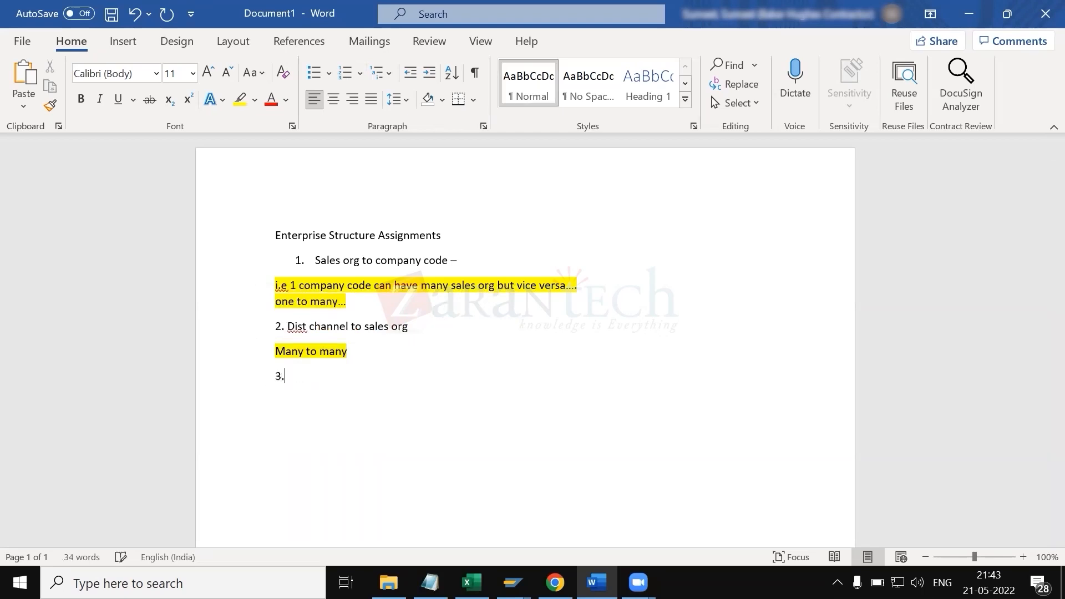
- Back in SAP, open Assign division to sales organization and start a new entry for sales organization 5500
{"action": "key", "text": "alt+Tab"}
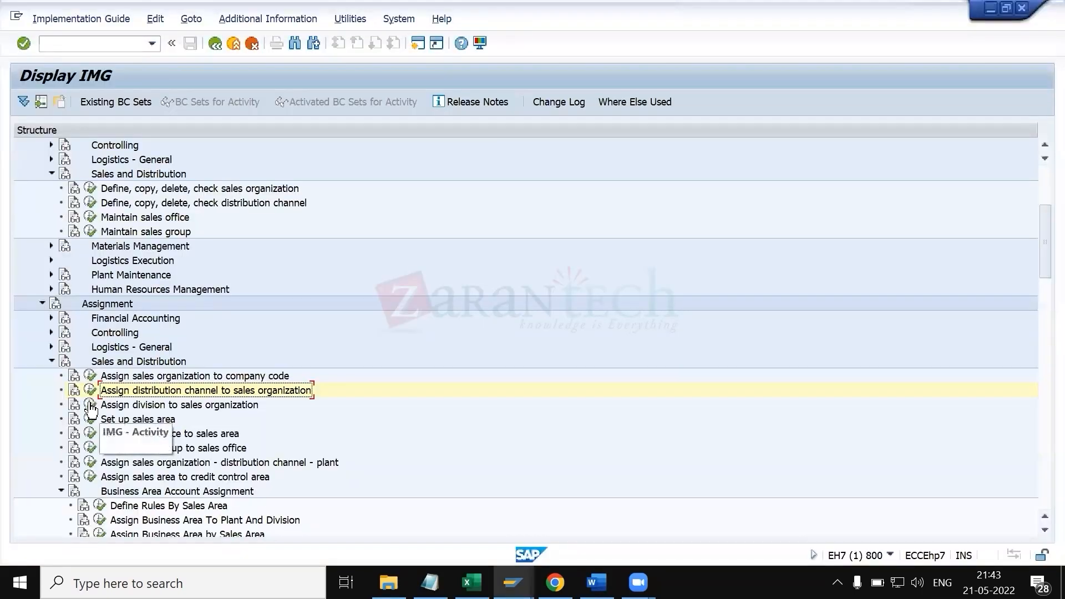
{"action": "left_click", "coordinate": [98, 402]}
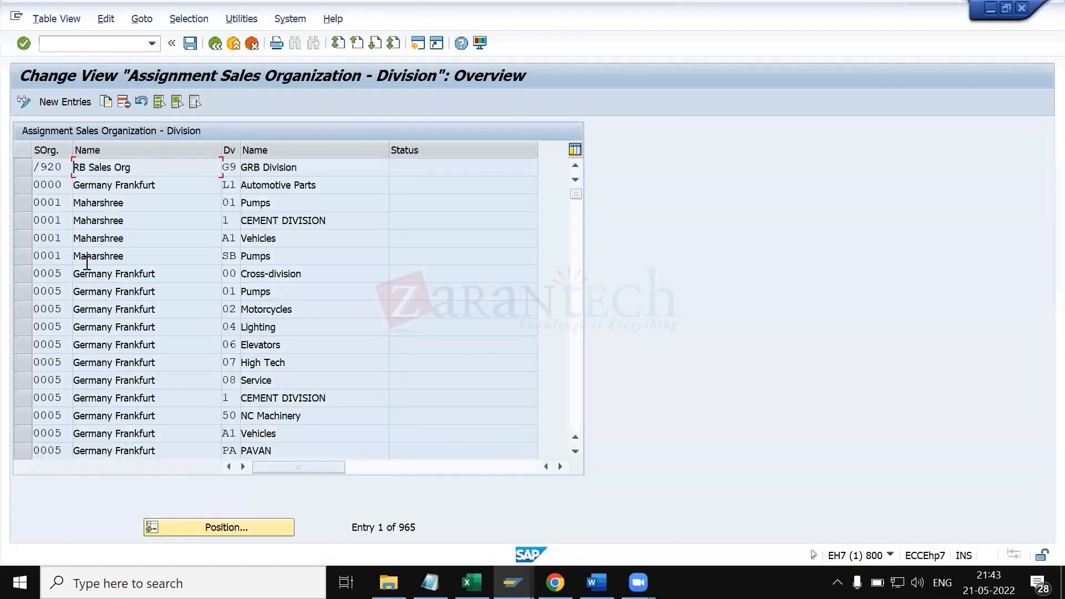
{"action": "left_click", "coordinate": [61, 101]}
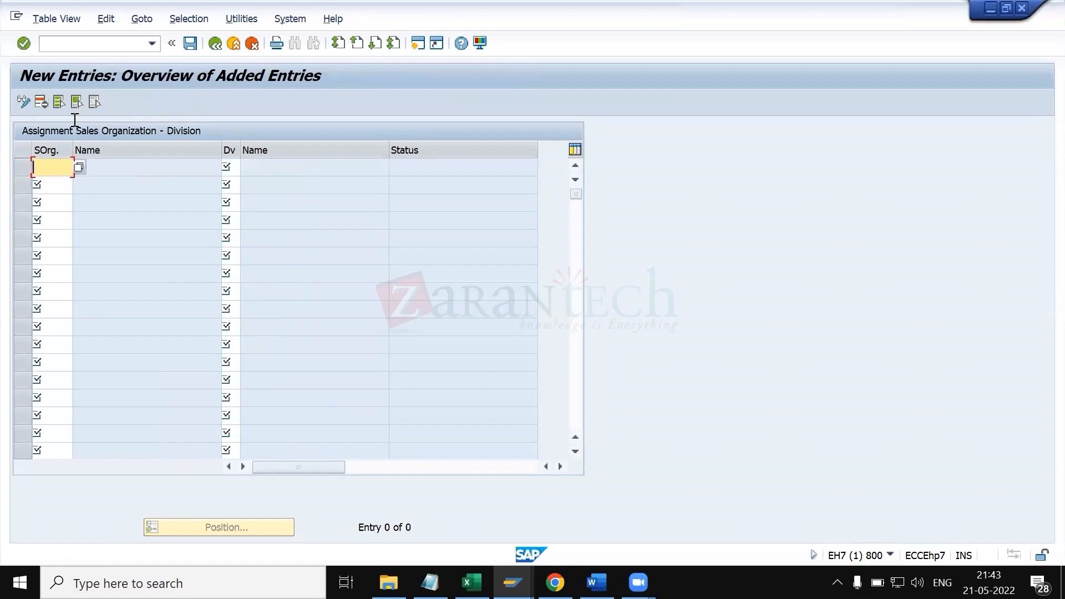
{"action": "type", "text": "5500"}
{"action": "key", "text": "Tab"}
- Copy the COMPLETE PACKAGE division code BN from the KT.xlsx table into the new entry
{"action": "key", "text": "alt+Tab"}
{"action": "key", "text": "Tab"}
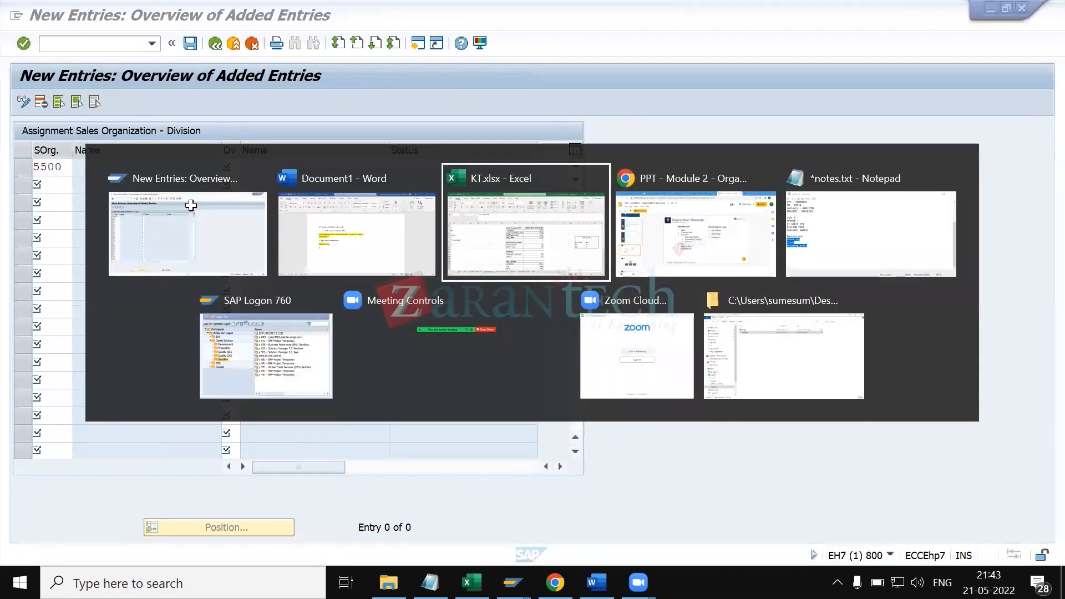
{"action": "left_click", "coordinate": [608, 426]}
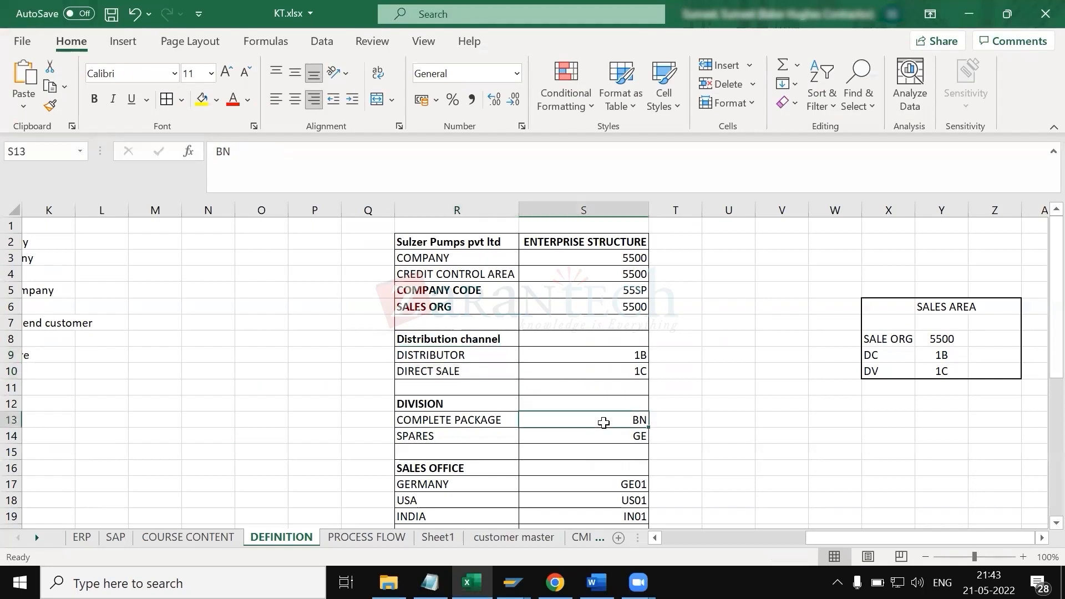
{"action": "key", "text": "ctrl+c"}
{"action": "key", "text": "alt+Tab"}
{"action": "key", "text": "ctrl+v"}
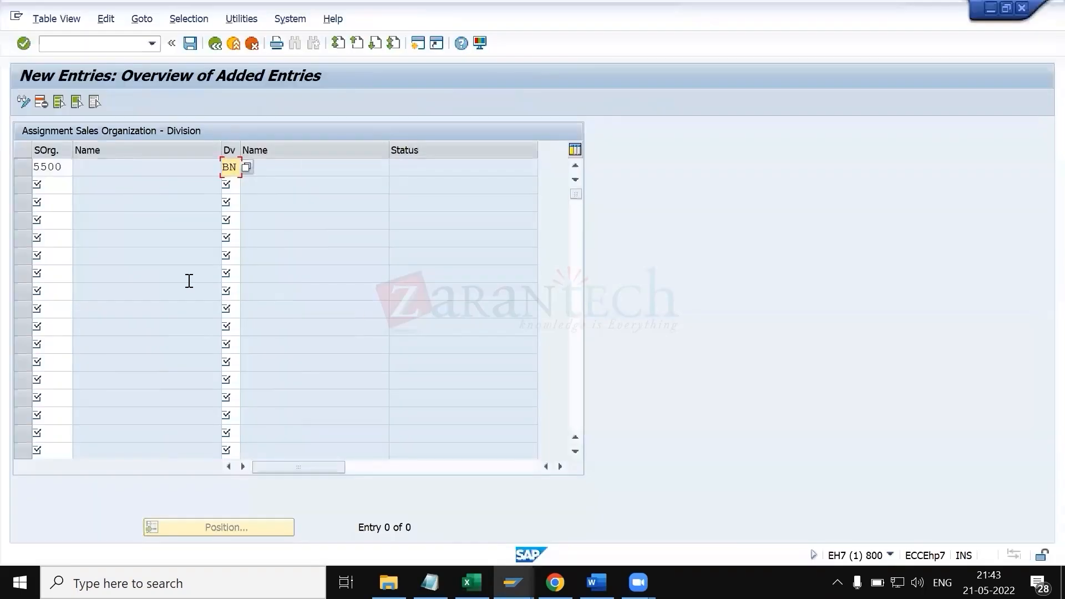
- Add a second entry pairing sales organization 5500 with division GE and validate both rows
{"action": "left_click", "coordinate": [60, 188]}
{"action": "type", "text": "5500"}
{"action": "key", "text": "Tab"}
{"action": "type", "text": "ge"}
{"action": "key", "text": "Return"}
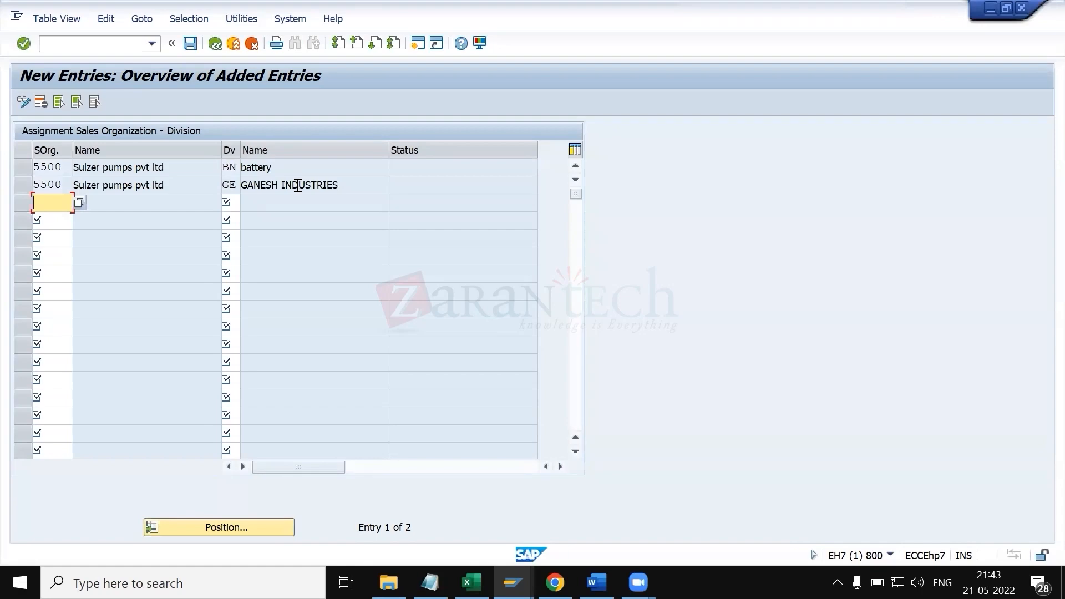
- Compare the division names in the new entries with the DIVISION section of KT.xlsx
{"action": "key", "text": "alt+Tab"}
{"action": "key", "text": "alt+Tab"}
{"action": "key", "text": "alt+Tab"}
{"action": "key", "text": "ctrl+c"}
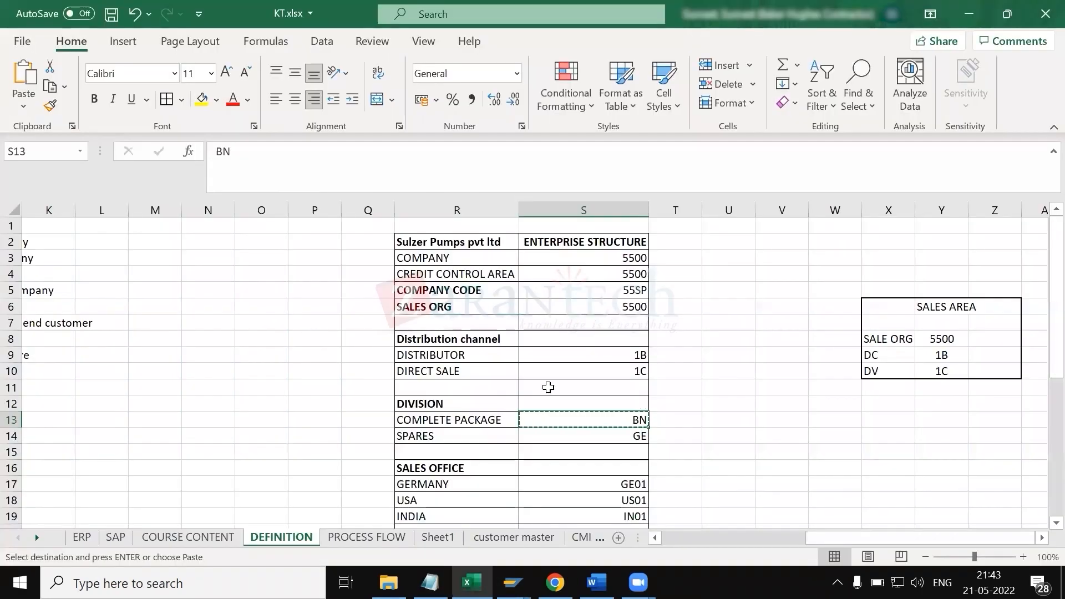
{"action": "key", "text": "alt+Tab"}
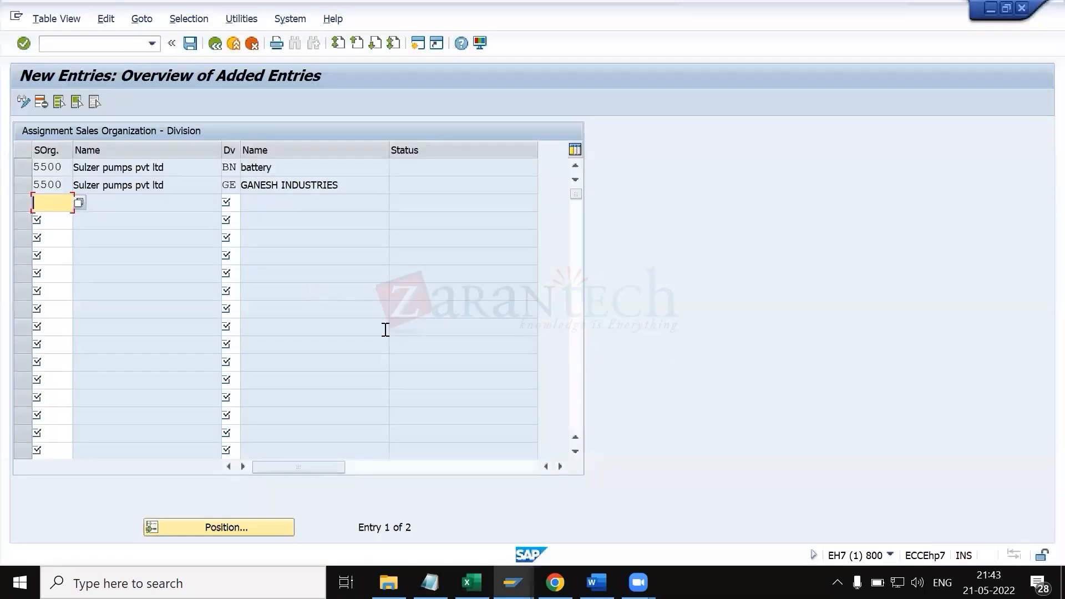
{"action": "key", "text": "alt+Tab"}
{"action": "key", "text": "alt+Tab"}
- Leave the division assignment view, answer the save prompt and return to the implementation guide
{"action": "left_click", "coordinate": [211, 47]}
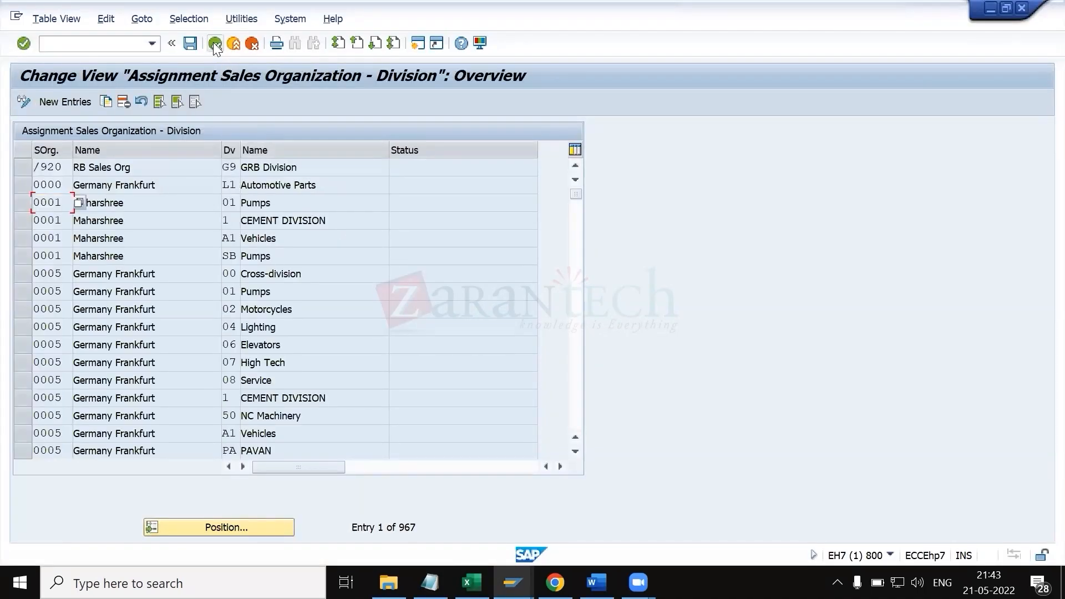
{"action": "left_click", "coordinate": [213, 43]}
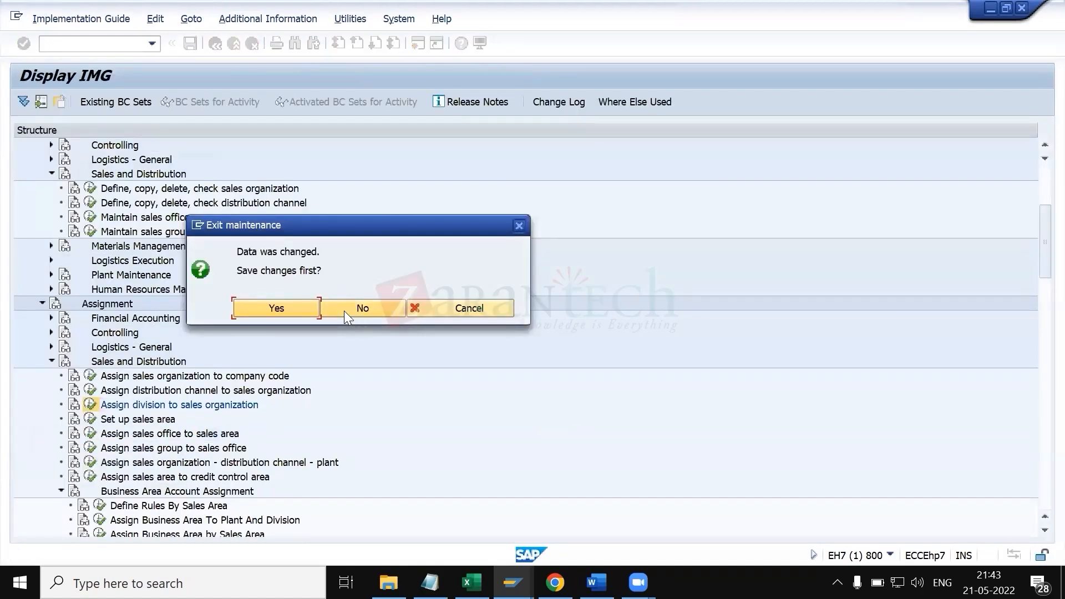
{"action": "left_click", "coordinate": [302, 309]}
- Open Define Division under the Logistics - General definitions and select the rows 1B COMPLETE PACKAGE and 1C SPARES
{"action": "scroll", "coordinate": [95, 274], "scroll_direction": "up", "scroll_amount": 1}
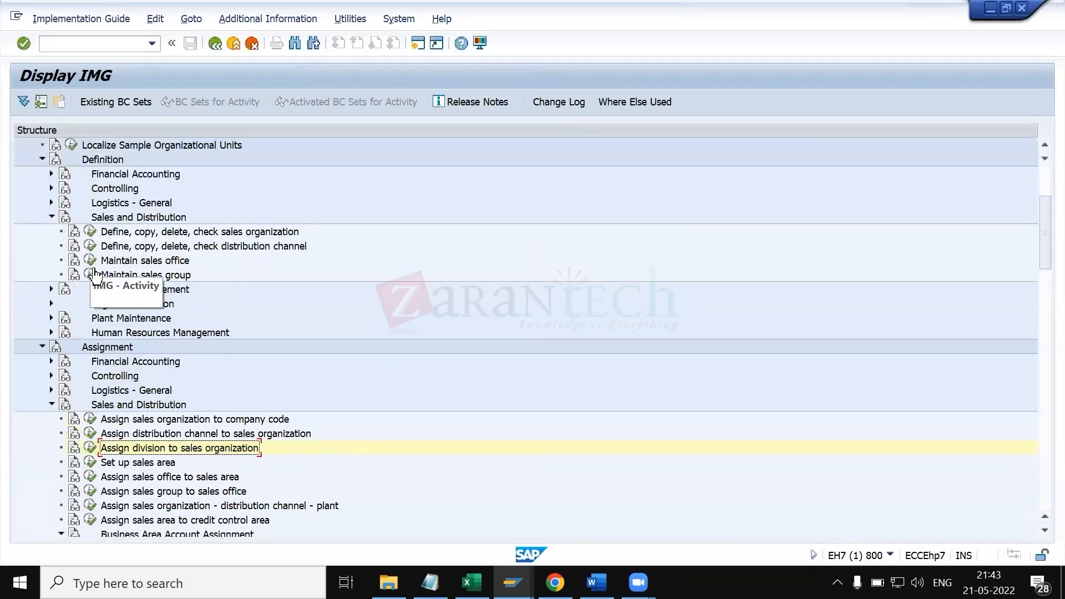
{"action": "left_click", "coordinate": [51, 202]}
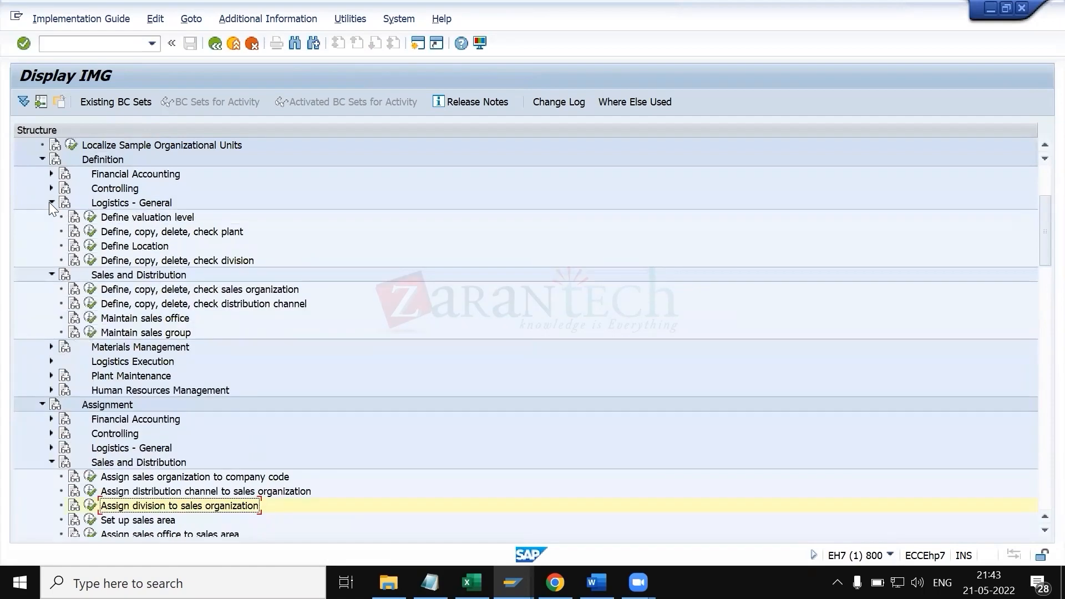
{"action": "left_click", "coordinate": [87, 259]}
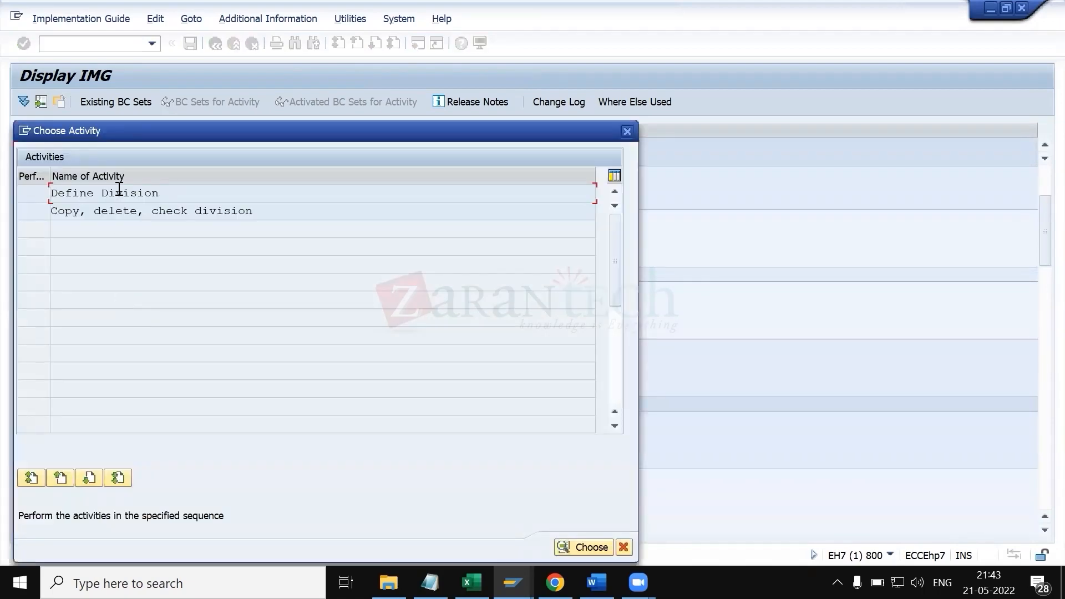
{"action": "double_click", "coordinate": [118, 195]}
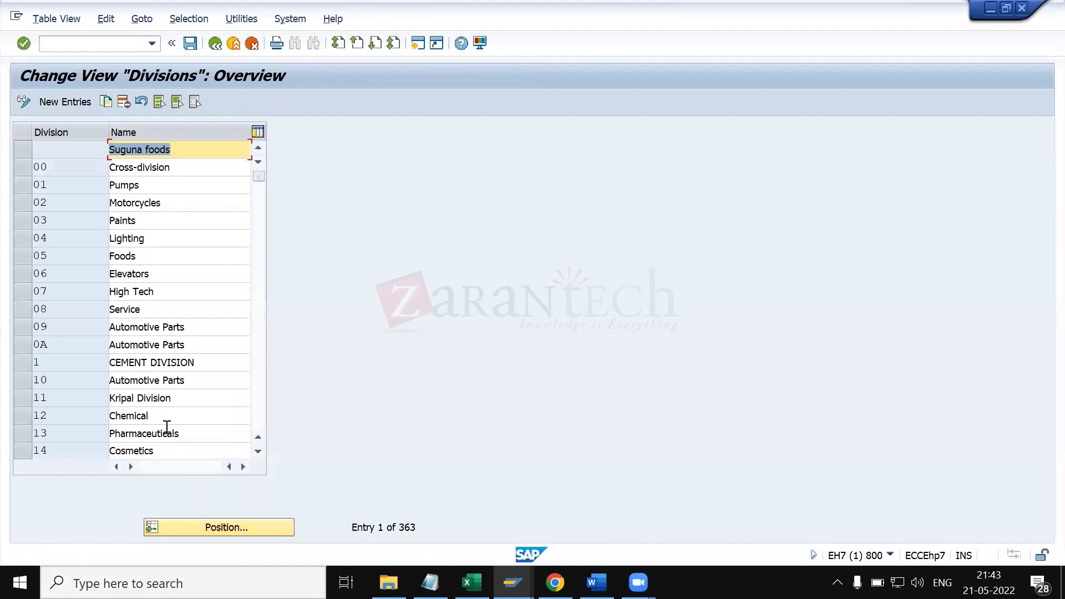
{"action": "scroll", "coordinate": [166, 430], "scroll_direction": "down", "scroll_amount": 2}
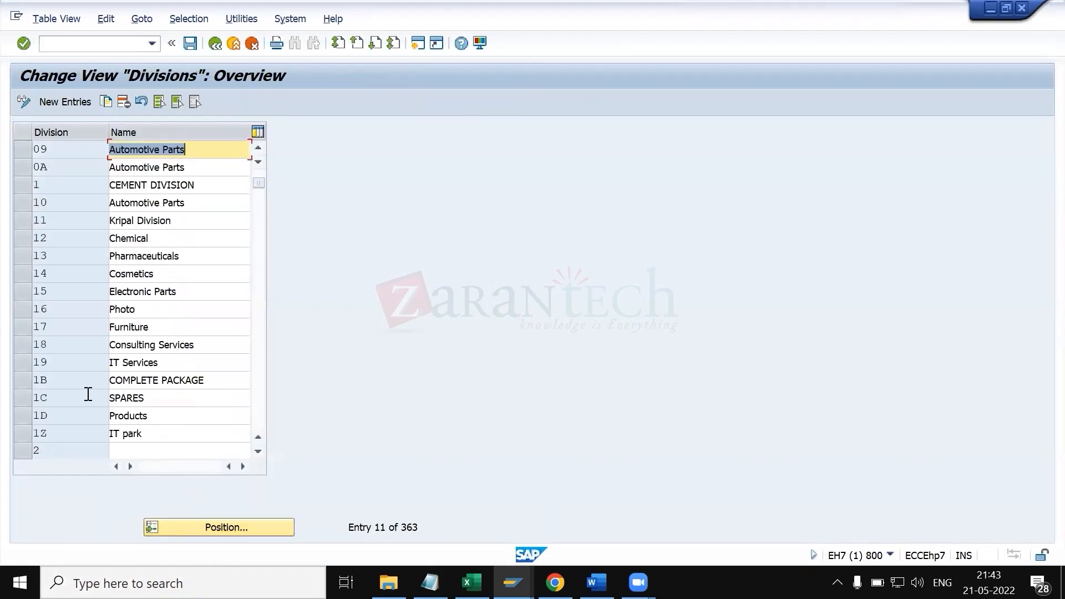
{"action": "left_click", "coordinate": [15, 379]}
{"action": "left_click", "coordinate": [17, 397]}
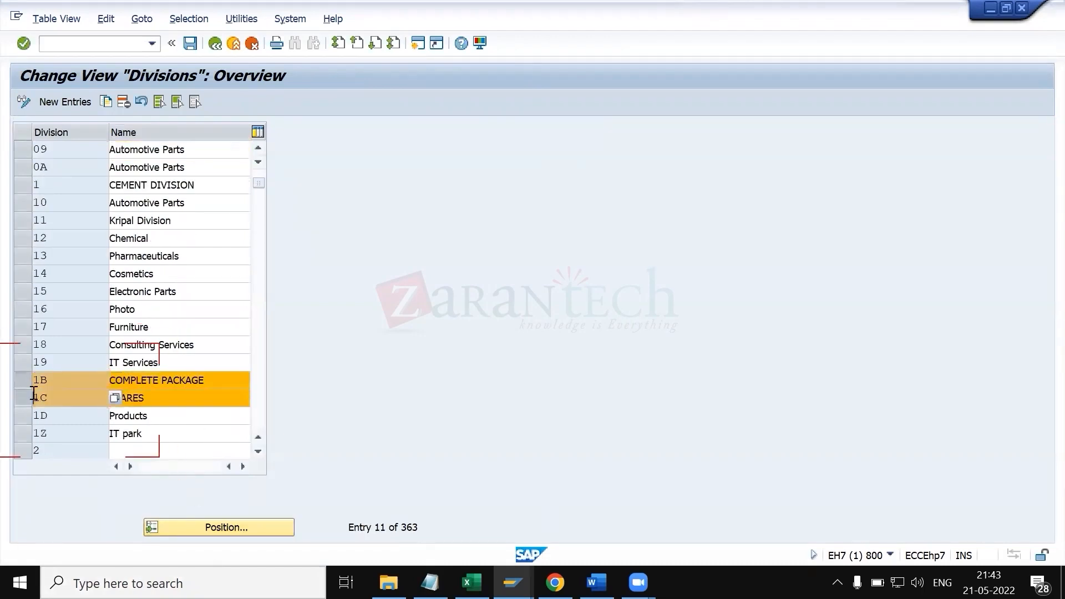
- Leave the division definitions, switch to KT.xlsx and copy codes 1B and 1C over the DIVISION codes for COMPLETE PACKAGE and SPARES
{"action": "left_click", "coordinate": [216, 48]}
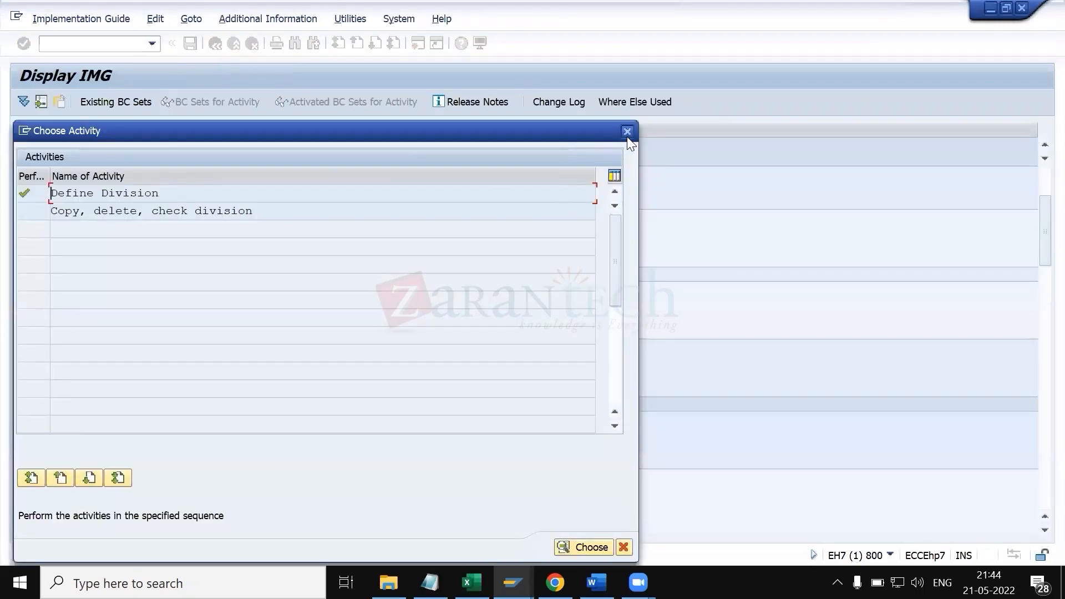
{"action": "key", "text": "alt+Tab"}
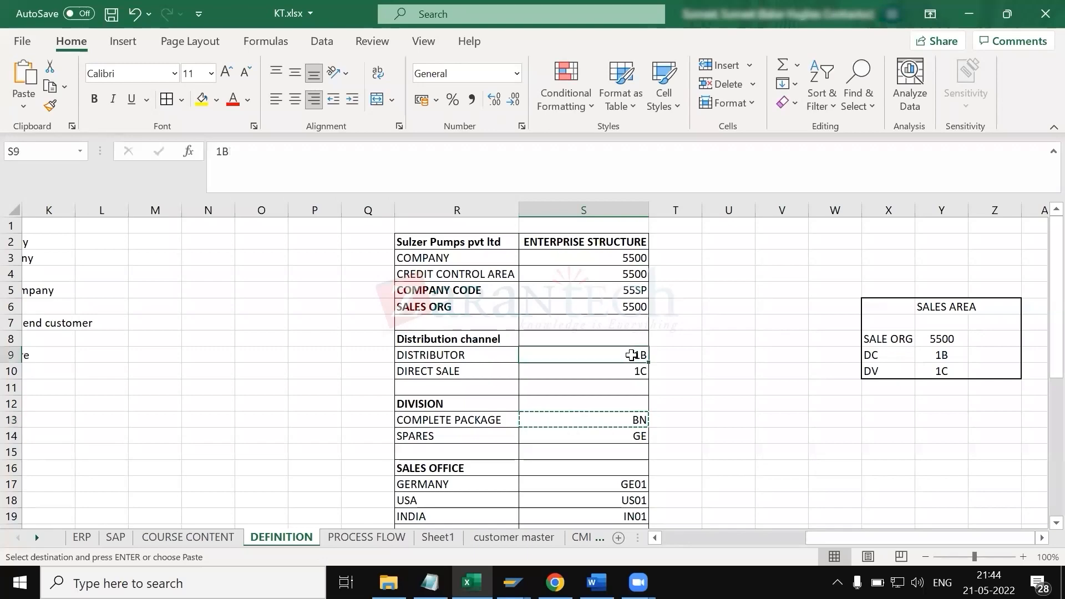
{"action": "left_click_drag", "start_coordinate": [631, 355], "coordinate": [634, 367]}
{"action": "key", "text": "ctrl+c"}
{"action": "left_click", "coordinate": [616, 422]}
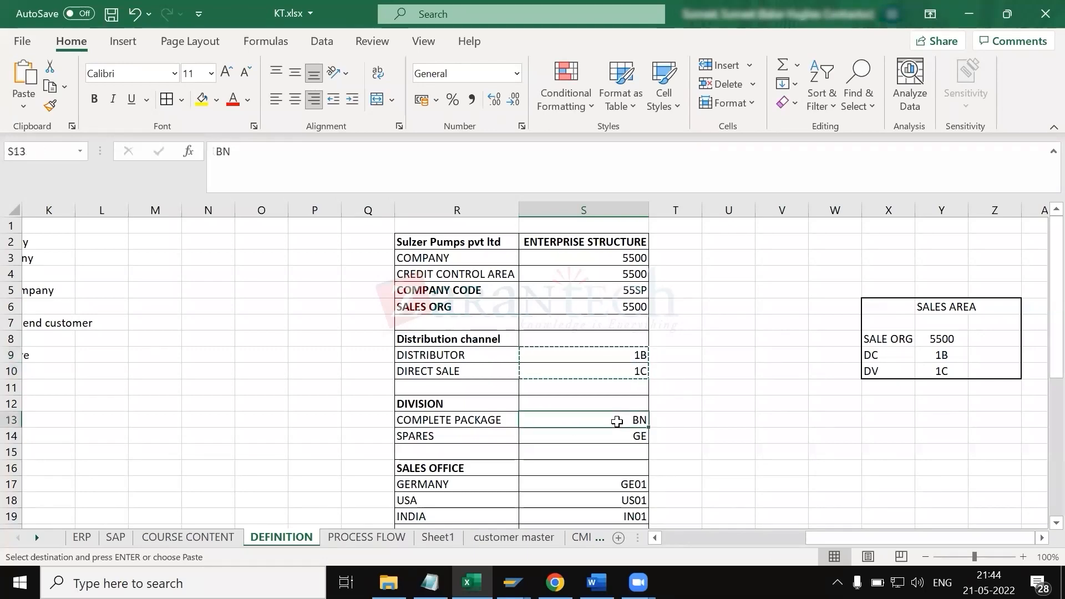
{"action": "key", "text": "ctrl+v"}
{"action": "key", "text": "Escape"}
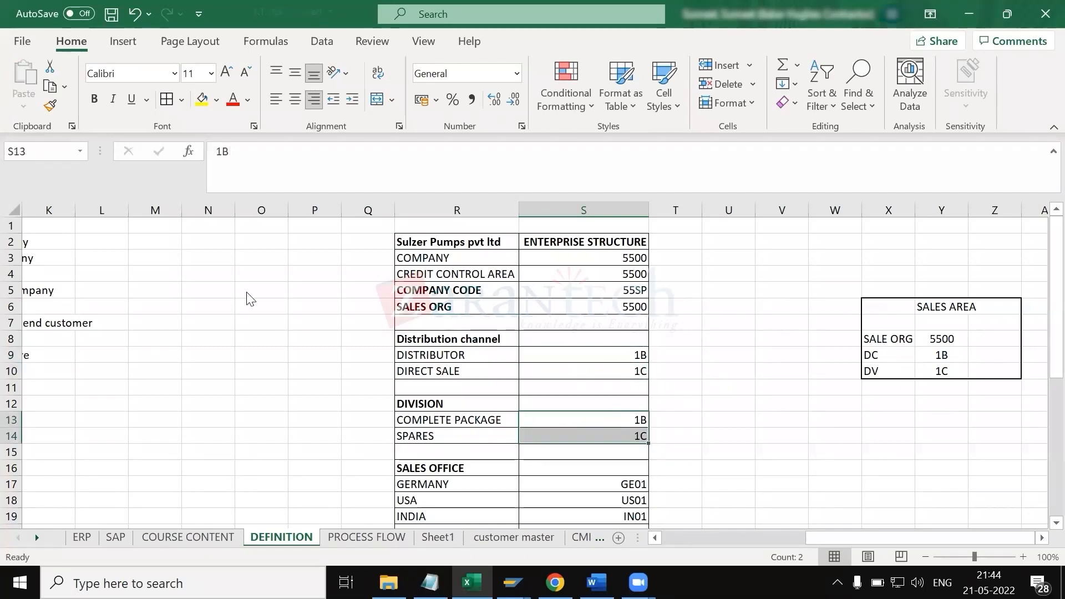
- Back in SAP, open Assign division to sales organization and add a new entry pairing sales organization 5500 with division 1B
{"action": "key", "text": "alt+Tab"}
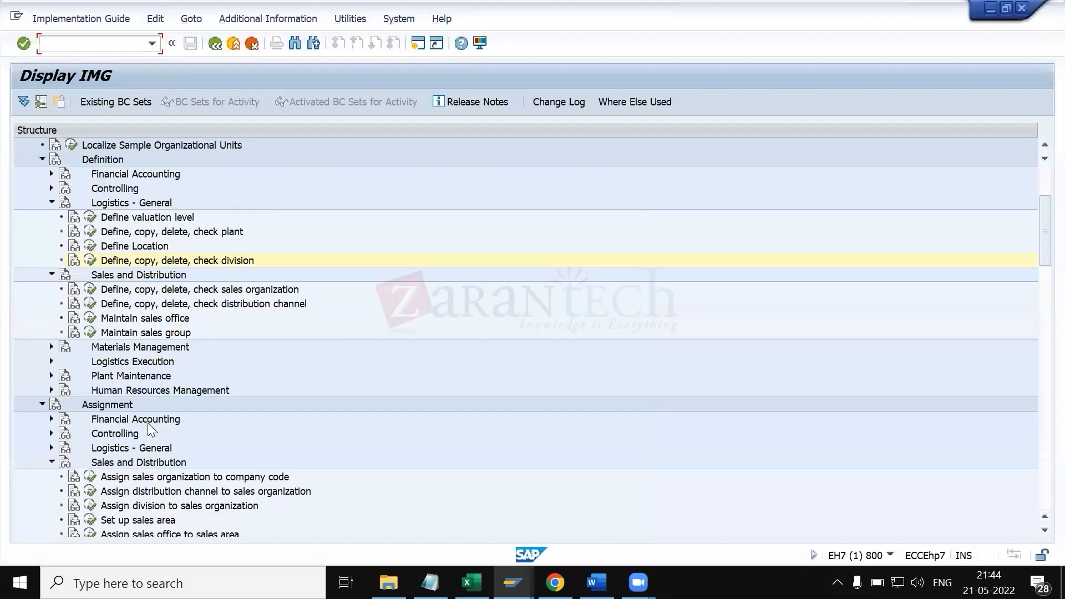
{"action": "left_click", "coordinate": [90, 505]}
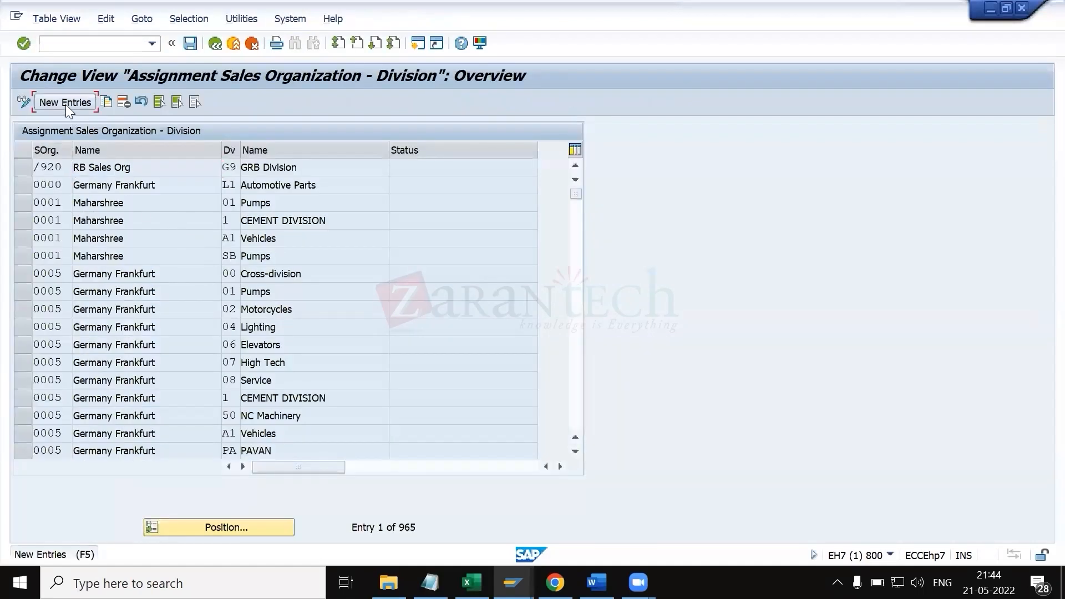
{"action": "left_click", "coordinate": [66, 104]}
{"action": "key", "text": "Down"}
{"action": "key", "text": "Return"}
{"action": "key", "text": "Tab"}
{"action": "key", "text": "Down"}
{"action": "key", "text": "BackSpace"}
{"action": "type", "text": "1b"}
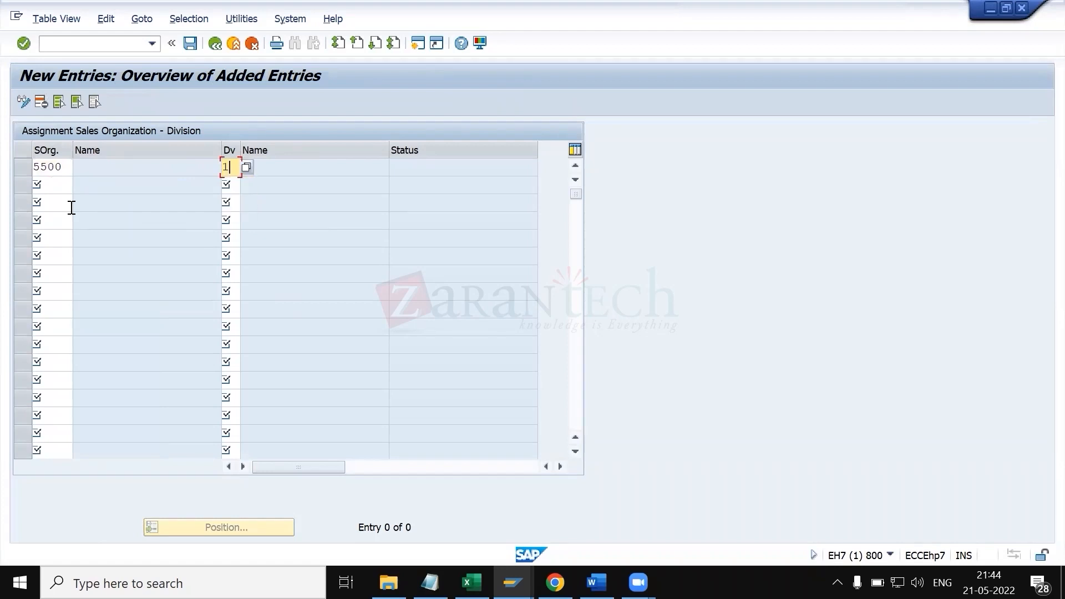
- Add a second entry pairing sales organization 5500 with division 1C, validate it and save both rows
{"action": "key", "text": "Tab"}
{"action": "key", "text": "Return"}
{"action": "key", "text": "Tab"}
{"action": "key", "text": "BackSpace"}
{"action": "type", "text": "1c"}
{"action": "key", "text": "Return"}
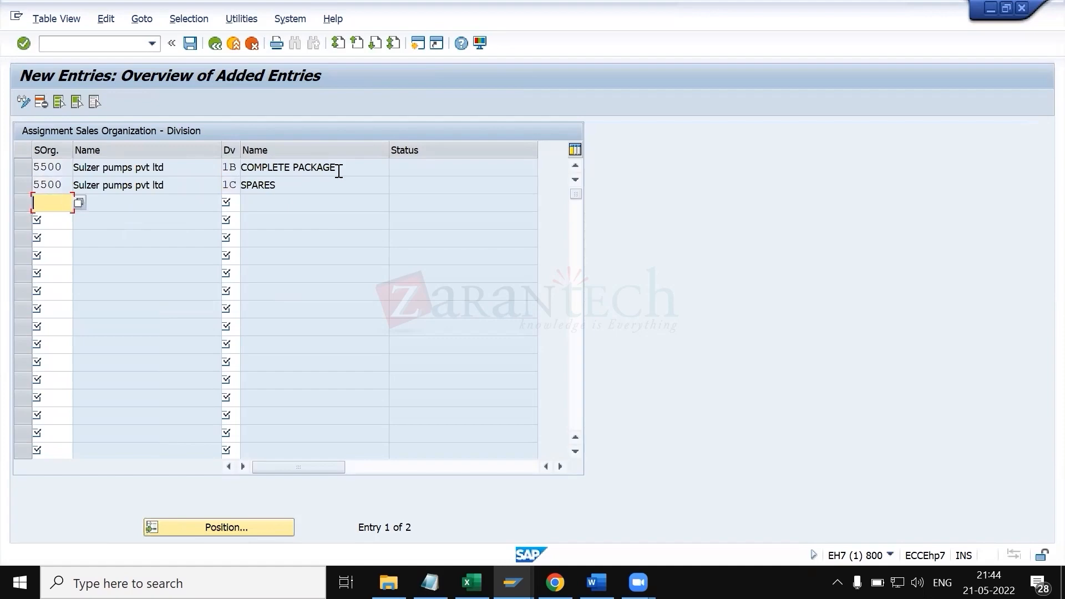
{"action": "left_click", "coordinate": [191, 43]}
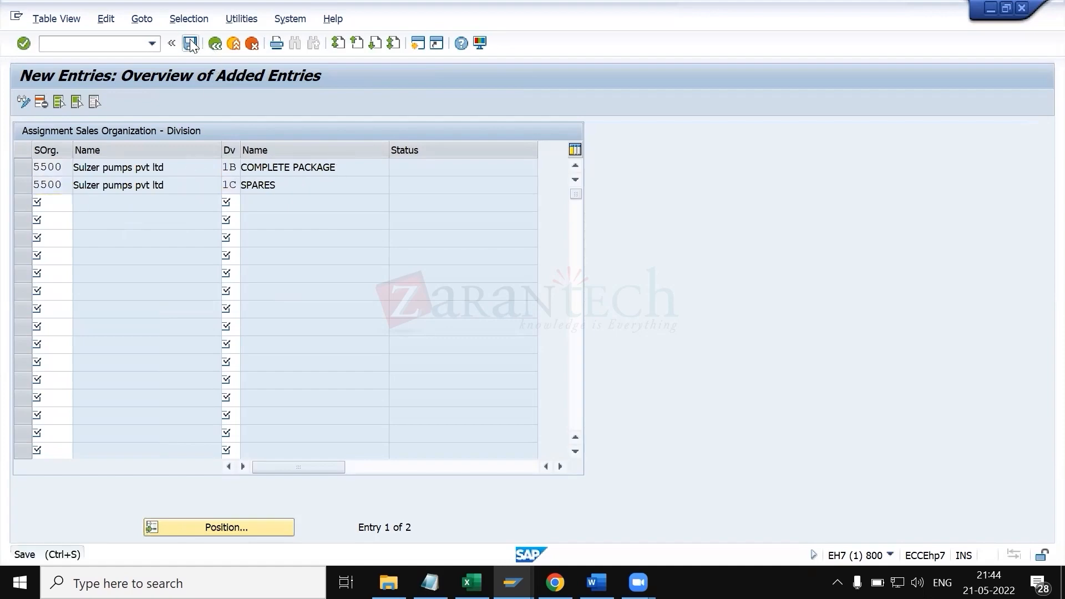
{"action": "key", "text": "Return"}
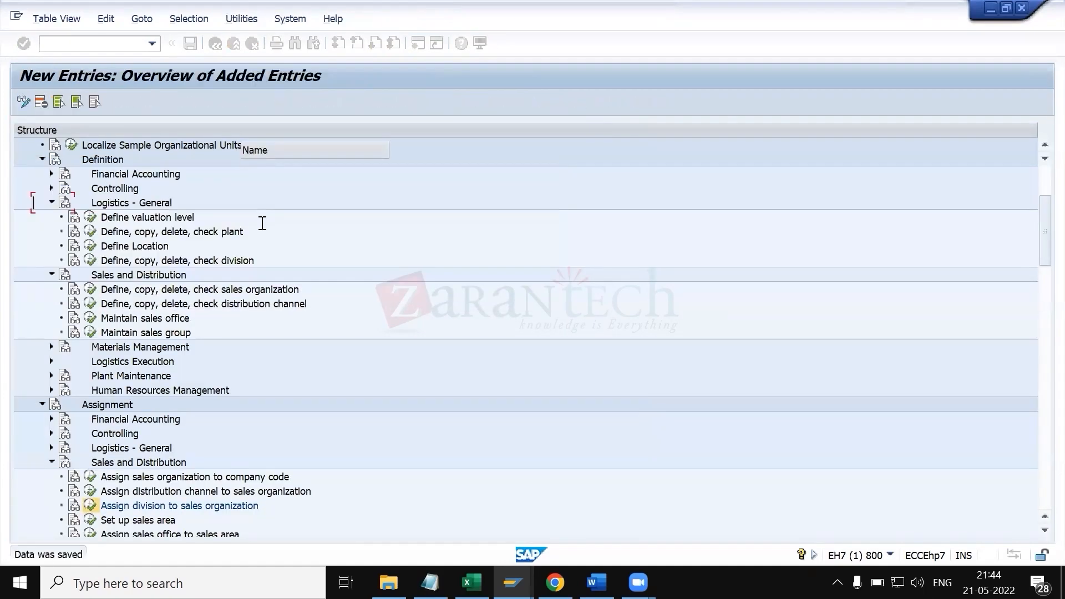
- Switch to the Word notes and complete point 3 as "Division to sales org"
{"action": "key", "text": "alt+Tab"}
{"action": "key", "text": "alt+Tab"}
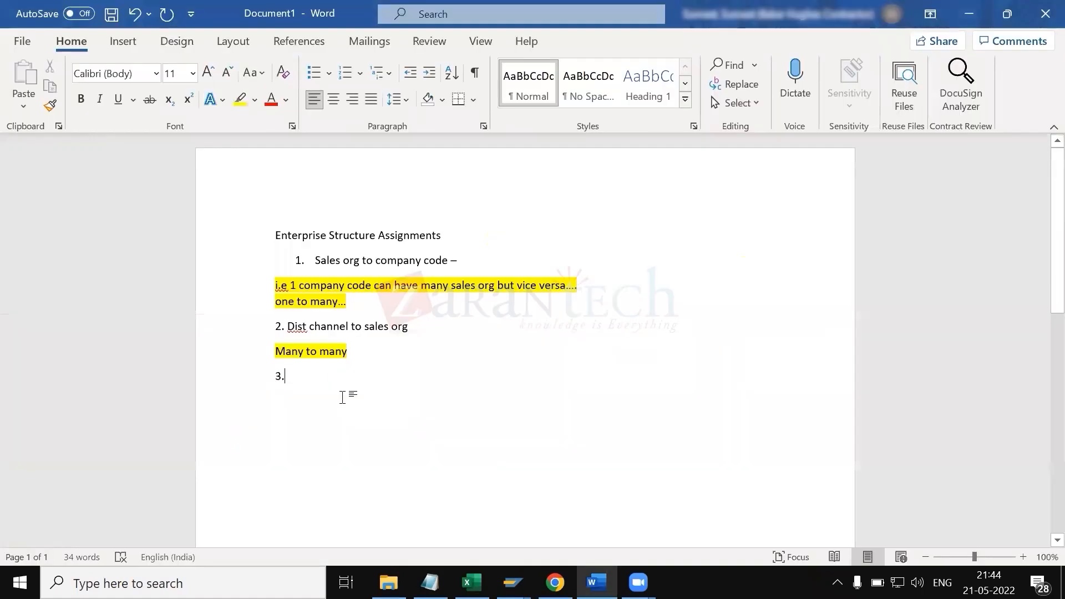
{"action": "type", "text": "Di"}
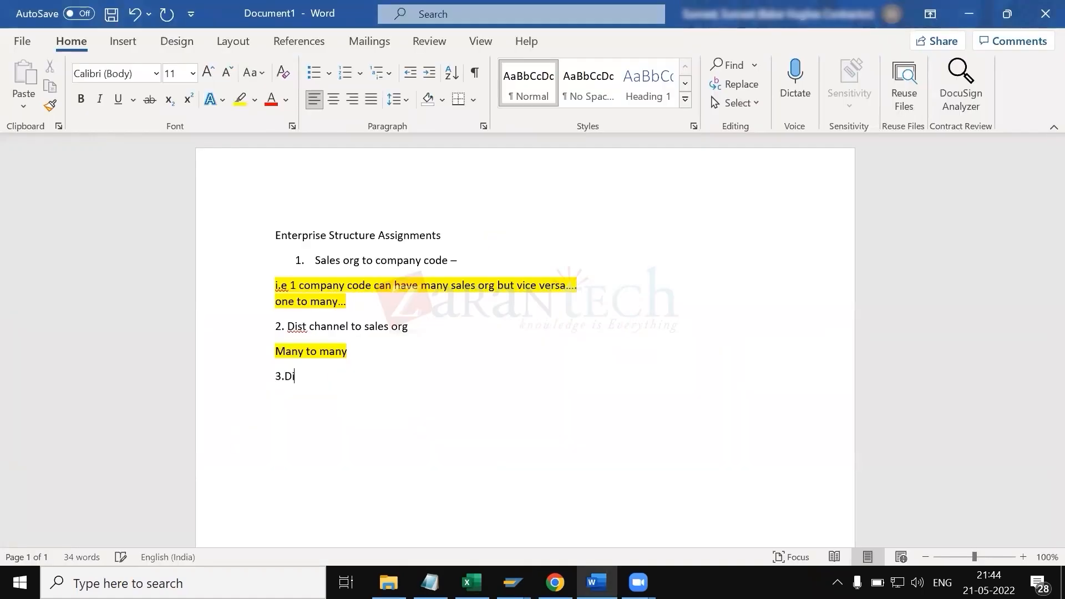
{"action": "type", "text": "vision to sales o"}
{"action": "type", "text": "rg"}
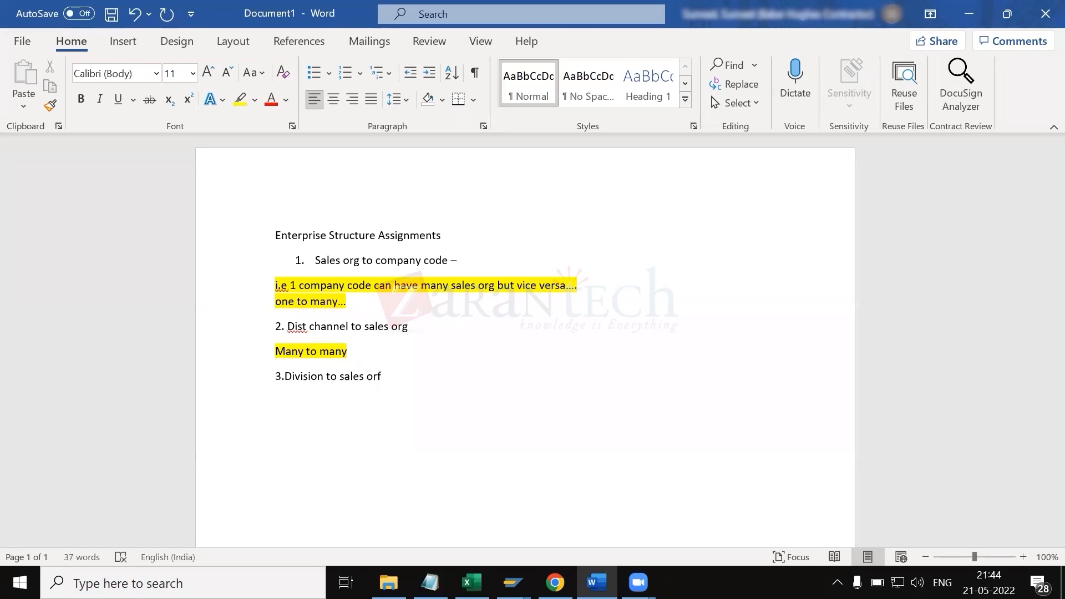
- Add the line "Many to many" below point 3 and highlight it in yellow
{"action": "key", "text": "Return"}
{"action": "type", "text": "Many ot"}
{"action": "type", "text": " many"}
{"action": "left_click_drag", "start_coordinate": [373, 403], "coordinate": [268, 400]}
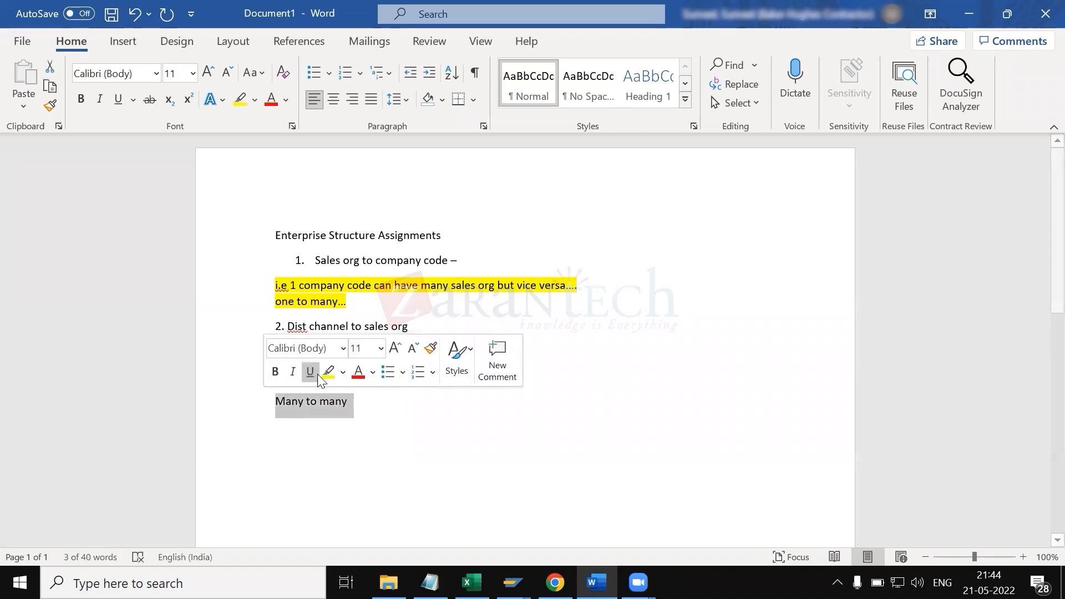
{"action": "left_click", "coordinate": [329, 372]}
{"action": "left_click", "coordinate": [392, 418]}
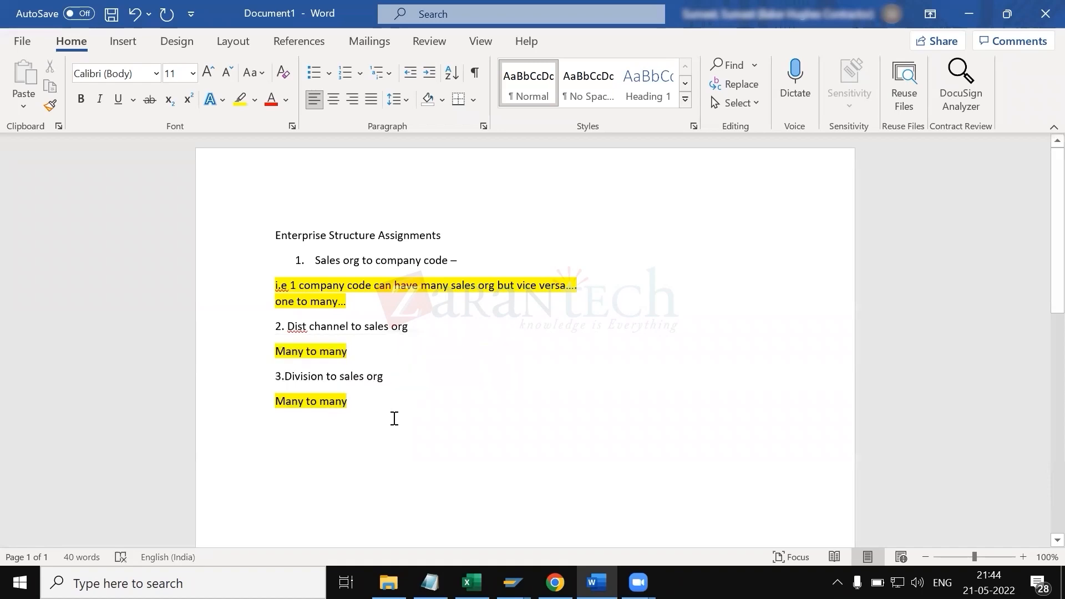
- Return to SAP, leave the division assignment view and open Set up sales area under the Sales and Distribution assignments
{"action": "key", "text": "alt+Tab"}
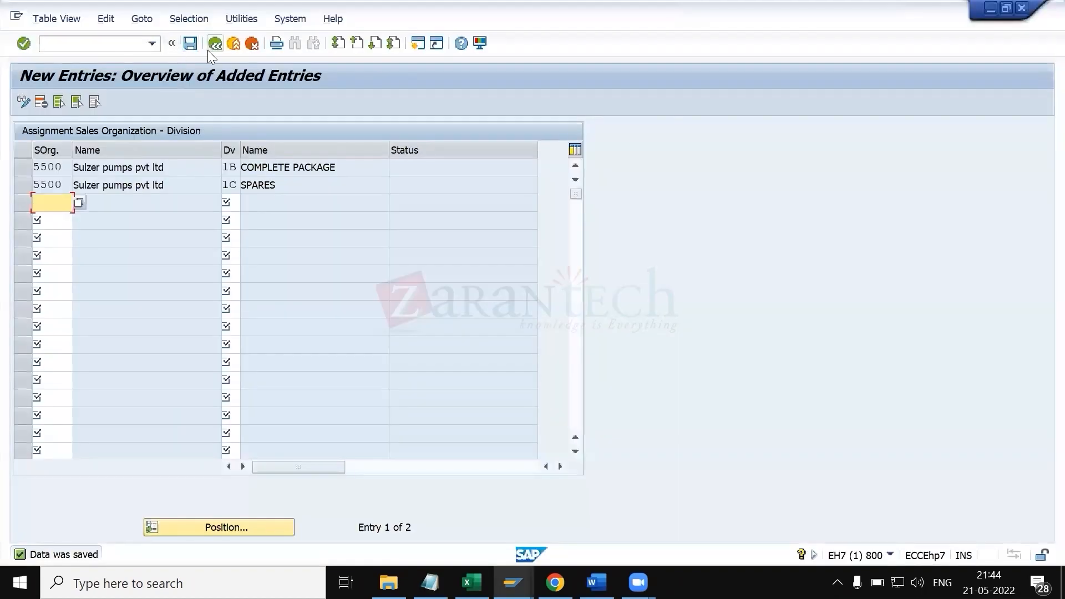
{"action": "left_click", "coordinate": [208, 49]}
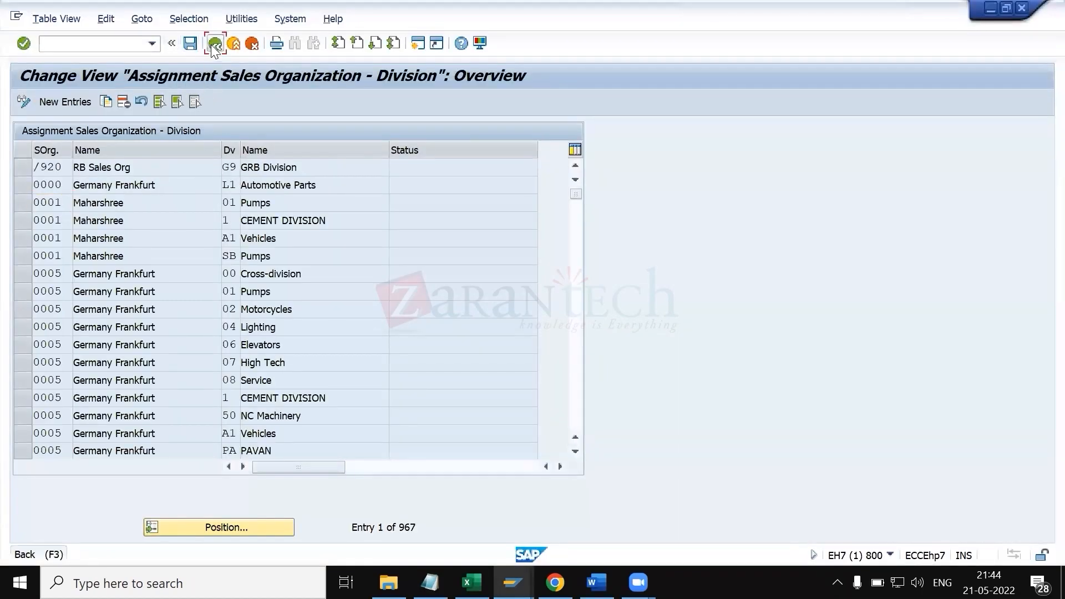
{"action": "left_click", "coordinate": [211, 45]}
{"action": "scroll", "coordinate": [107, 440], "scroll_direction": "down", "scroll_amount": 3}
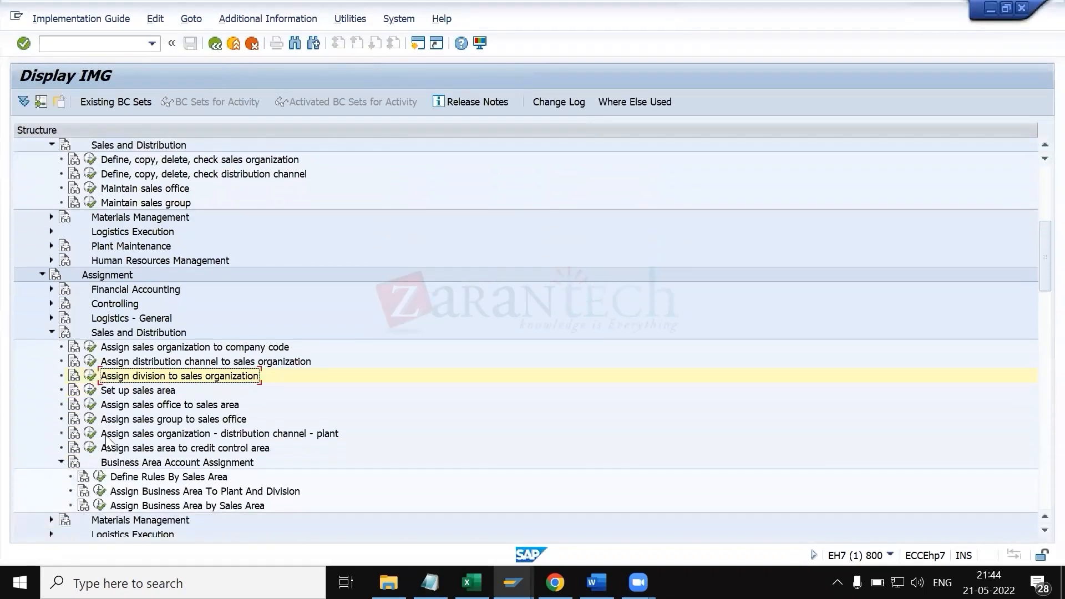
{"action": "left_click", "coordinate": [91, 392]}
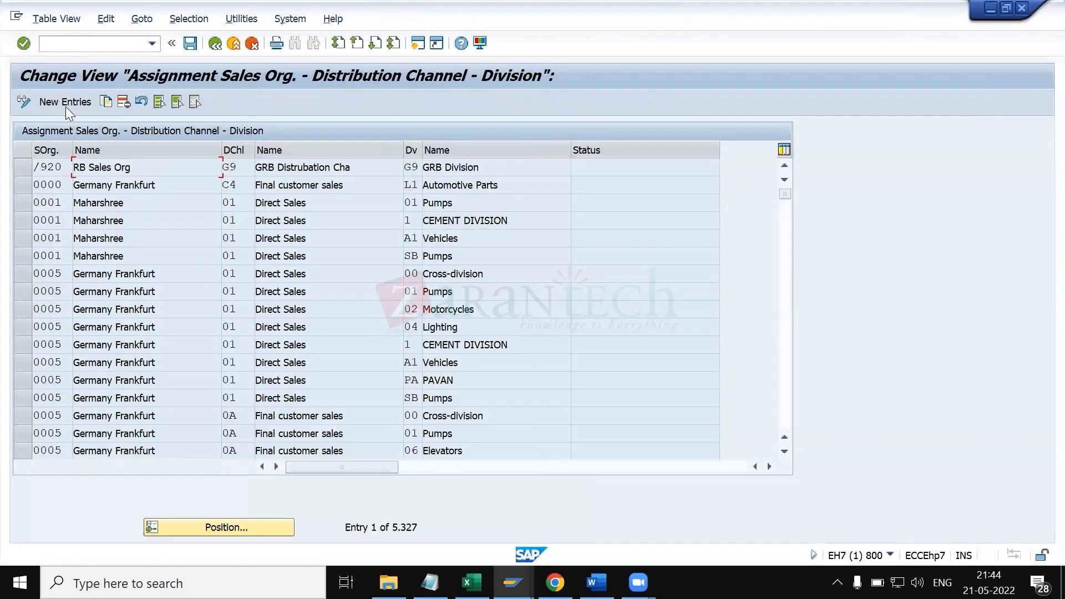
- Add a new sales area entry with sales organization 5500, distribution channel 1B and division 1B
{"action": "left_click", "coordinate": [63, 103]}
{"action": "type", "text": "5500"}
{"action": "key", "text": "Tab"}
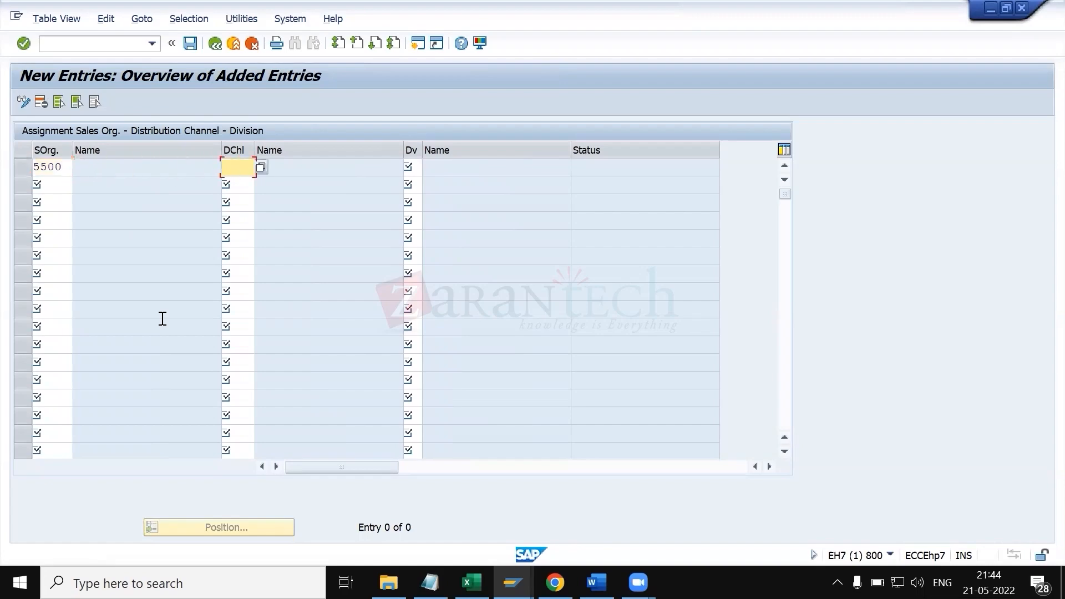
{"action": "key", "text": "alt+Tab"}
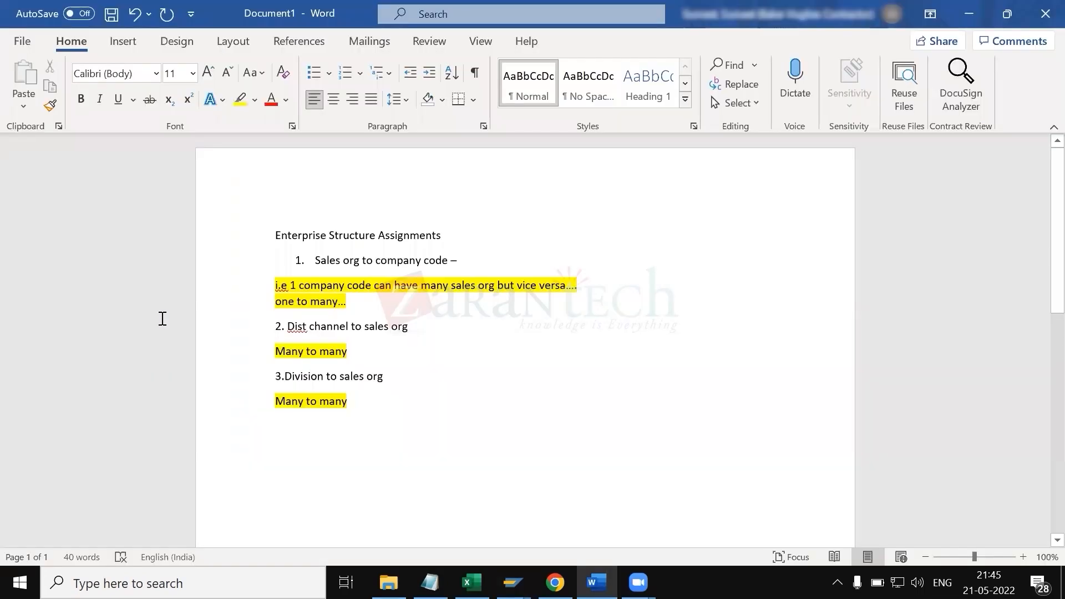
{"action": "key", "text": "alt+Tab"}
{"action": "key", "text": "alt+Tab"}
{"action": "key", "text": "alt+Tab"}
{"action": "key", "text": "alt+Tab"}
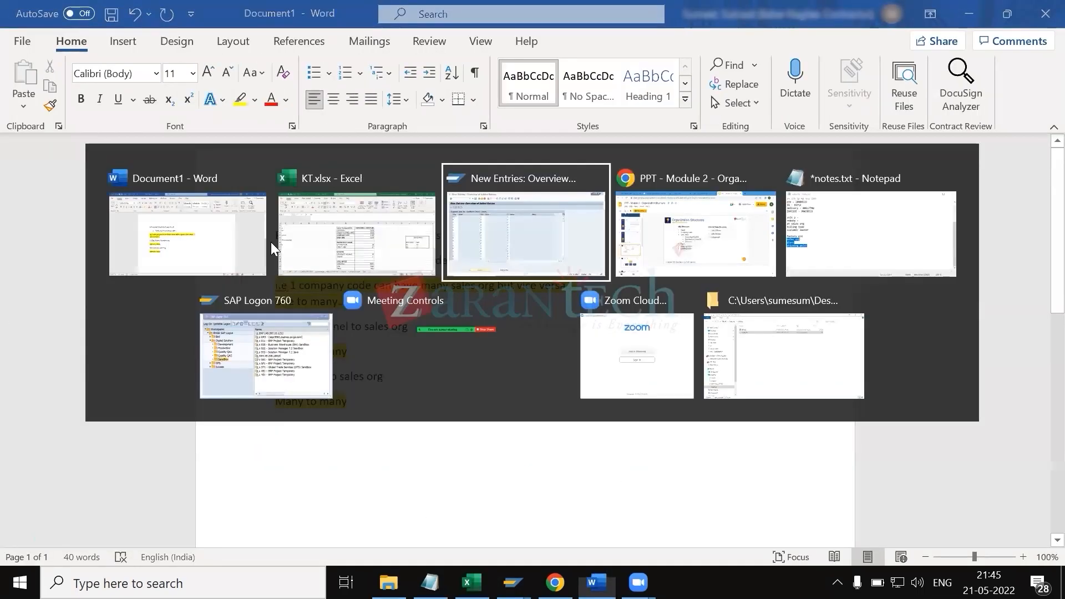
{"action": "type", "text": "1b"}
{"action": "key", "text": "Tab"}
{"action": "type", "text": "1b"}
{"action": "key", "text": "Tab"}
- Add a second sales area with sales organization 5500, distribution channel 1C and division 1C, and validate both rows
{"action": "type", "text": "5"}
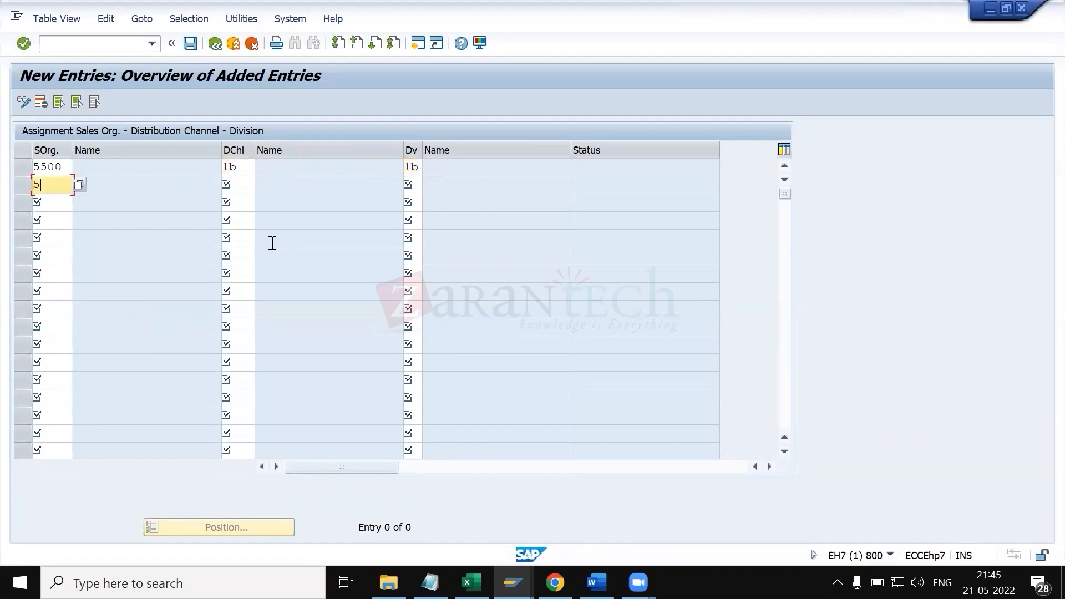
{"action": "type", "text": "500"}
{"action": "key", "text": "Tab"}
{"action": "type", "text": "1c"}
{"action": "key", "text": "Tab"}
{"action": "type", "text": "1c"}
{"action": "key", "text": "Return"}
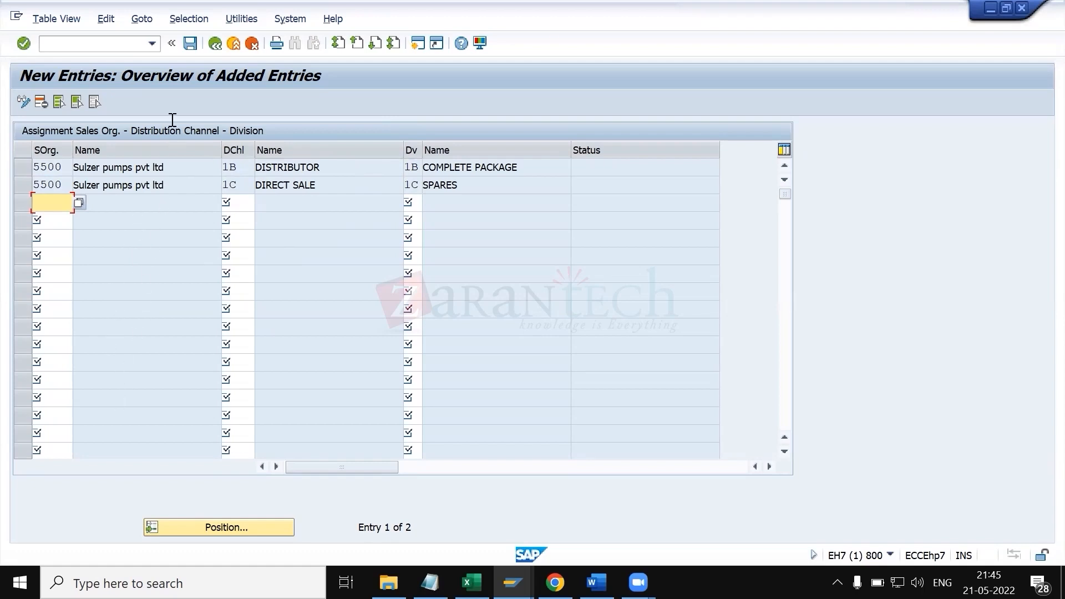
- Save the two sales areas under the Demo Org structure customizing request and return to the implementation guide
{"action": "left_click", "coordinate": [191, 45]}
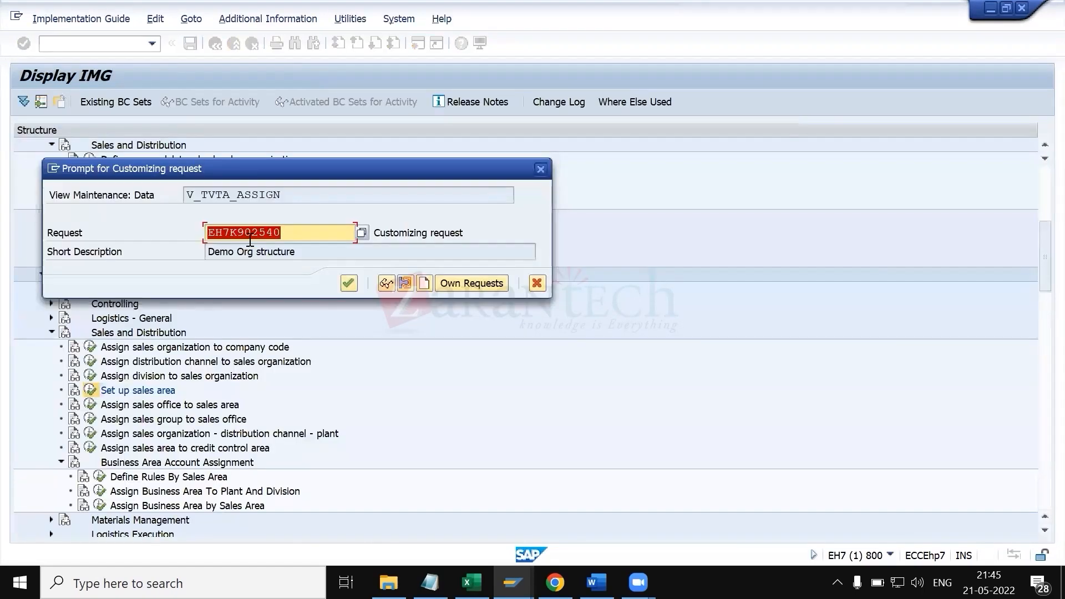
{"action": "left_click", "coordinate": [249, 243]}
{"action": "key", "text": "Return"}
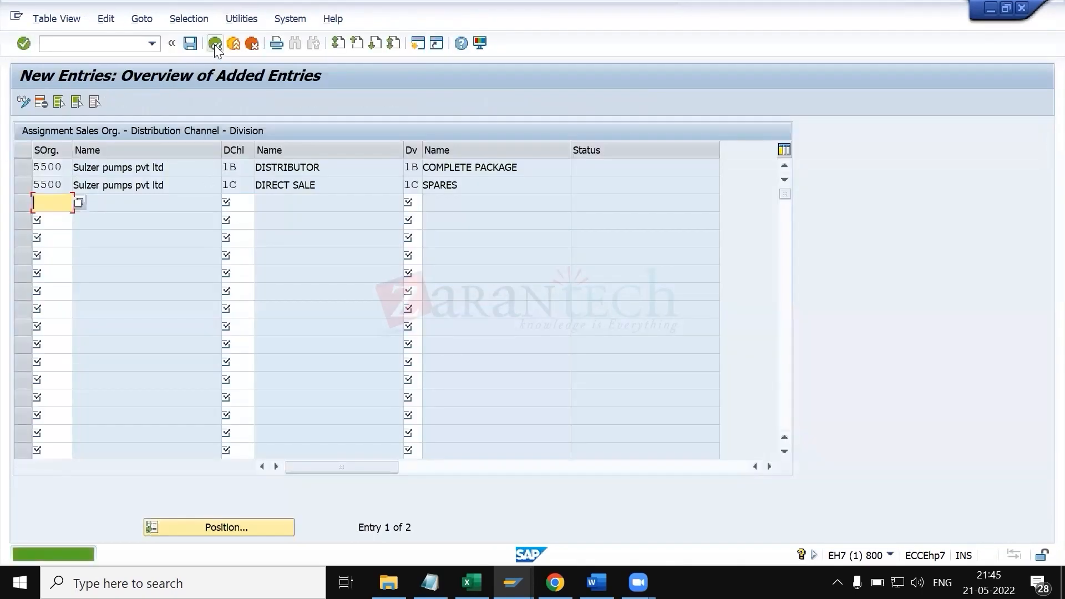
{"action": "left_click", "coordinate": [215, 44]}
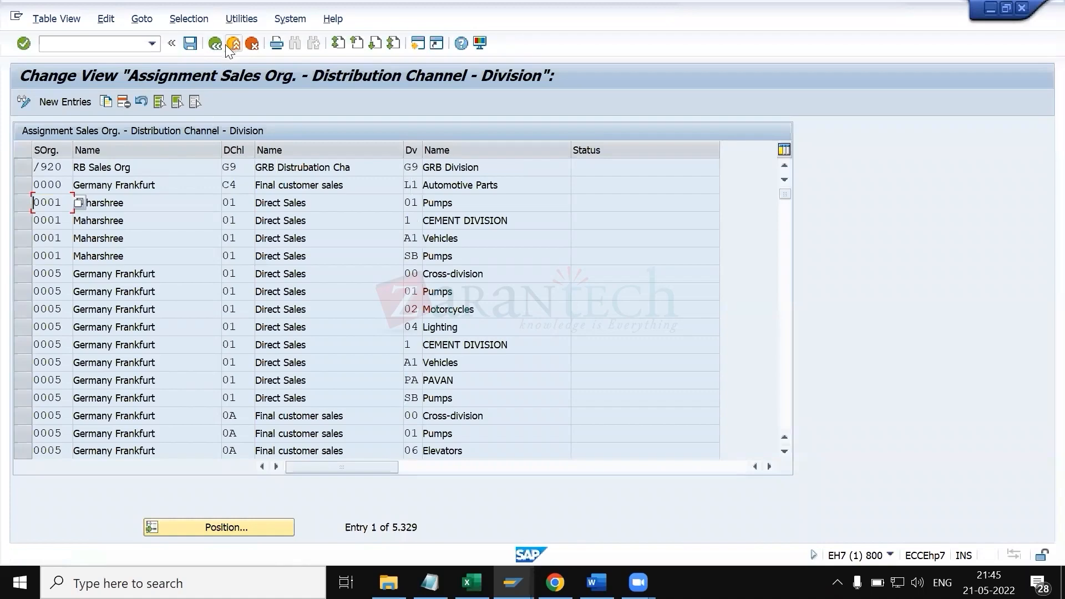
{"action": "left_click", "coordinate": [221, 47]}
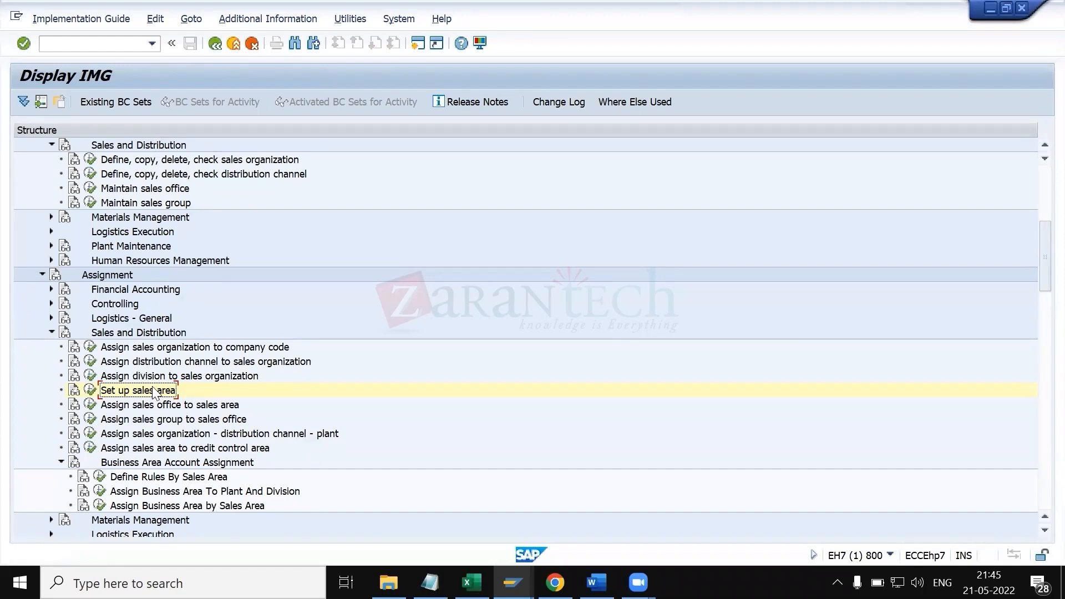
- Look over the sales office assignment view and the sales area list, ending back at the implementation guide
{"action": "left_click", "coordinate": [90, 405]}
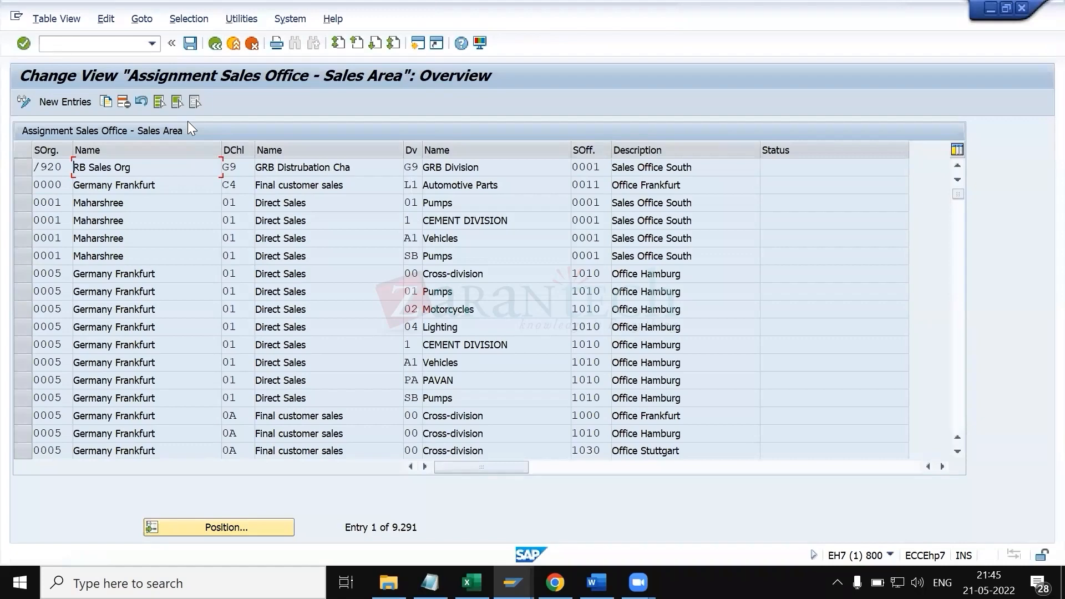
{"action": "left_click", "coordinate": [214, 44]}
{"action": "left_click", "coordinate": [90, 389]}
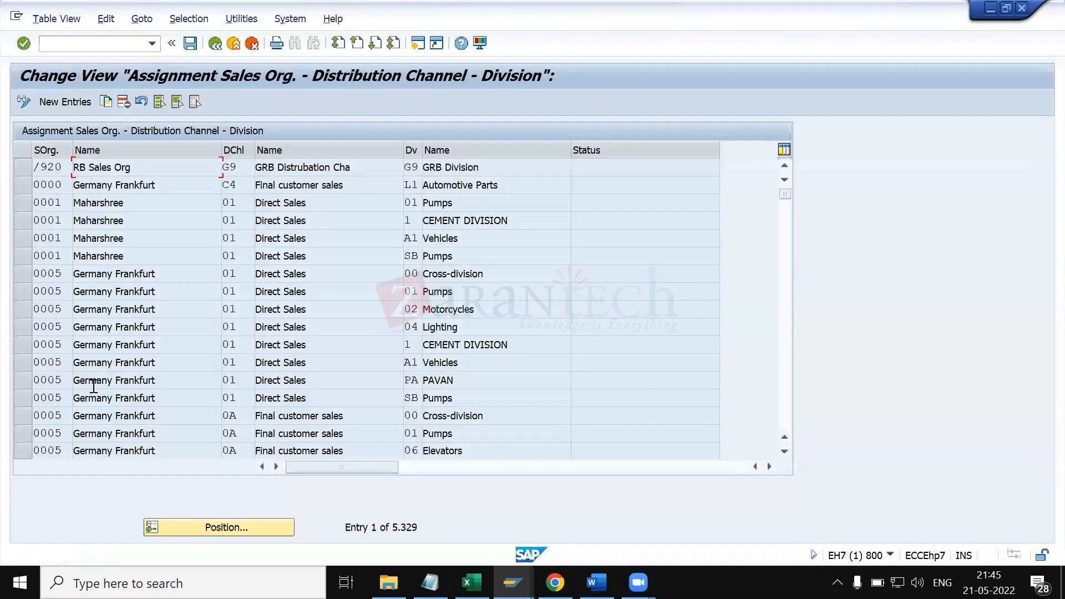
{"action": "left_click", "coordinate": [321, 208]}
{"action": "left_click", "coordinate": [253, 218]}
{"action": "left_click", "coordinate": [216, 44]}
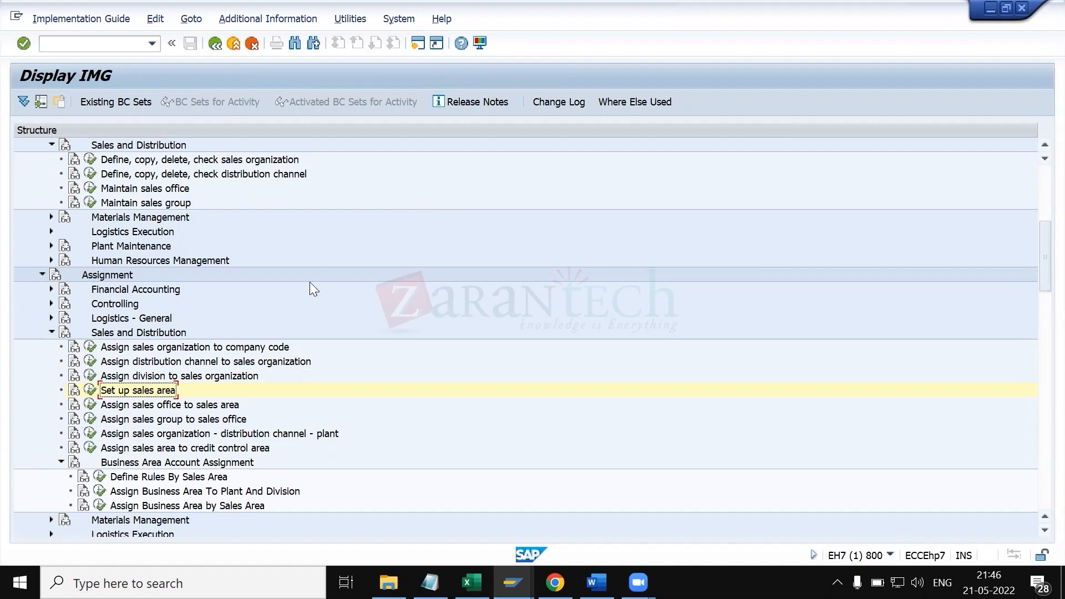
- Start a new sales office to sales area assignment with sales organization 5500, distribution channel 1B and division 1B
{"action": "left_click", "coordinate": [88, 405]}
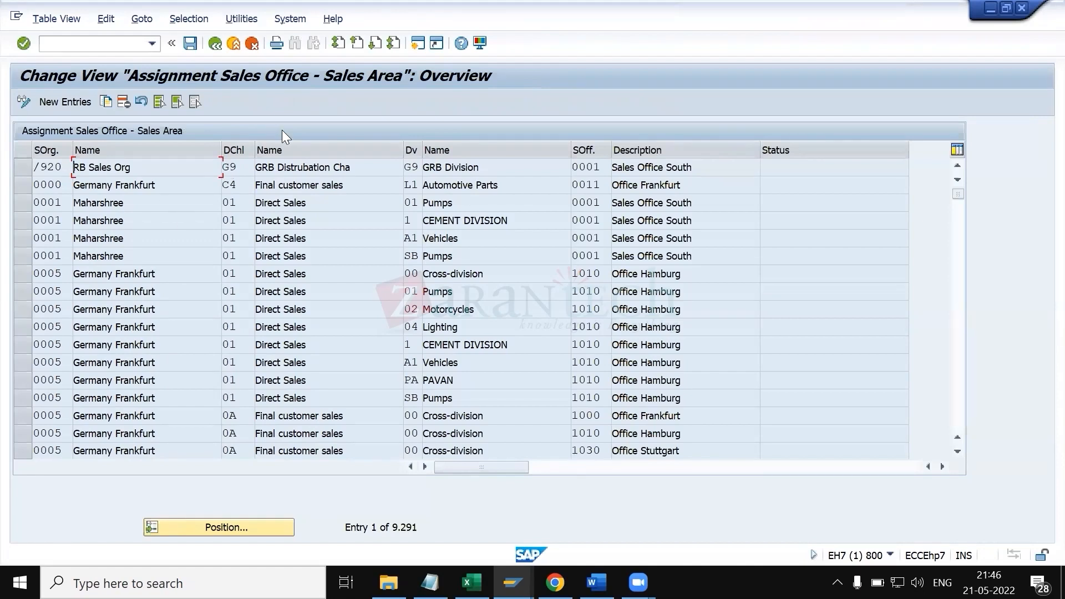
{"action": "left_click", "coordinate": [63, 101]}
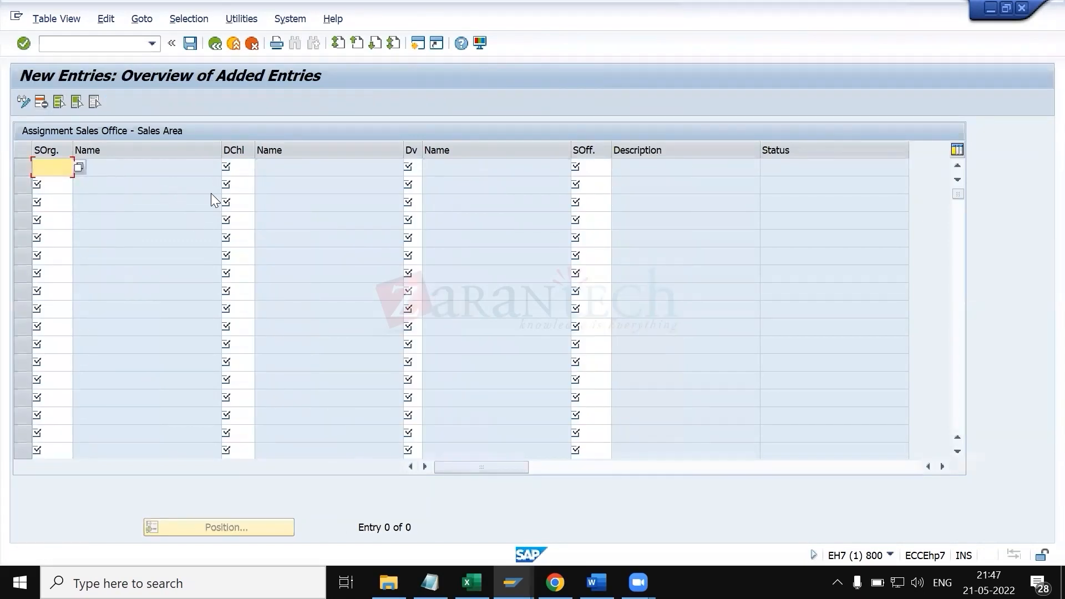
{"action": "type", "text": "5500"}
{"action": "key", "text": "Tab"}
{"action": "type", "text": "1b"}
{"action": "key", "text": "Tab"}
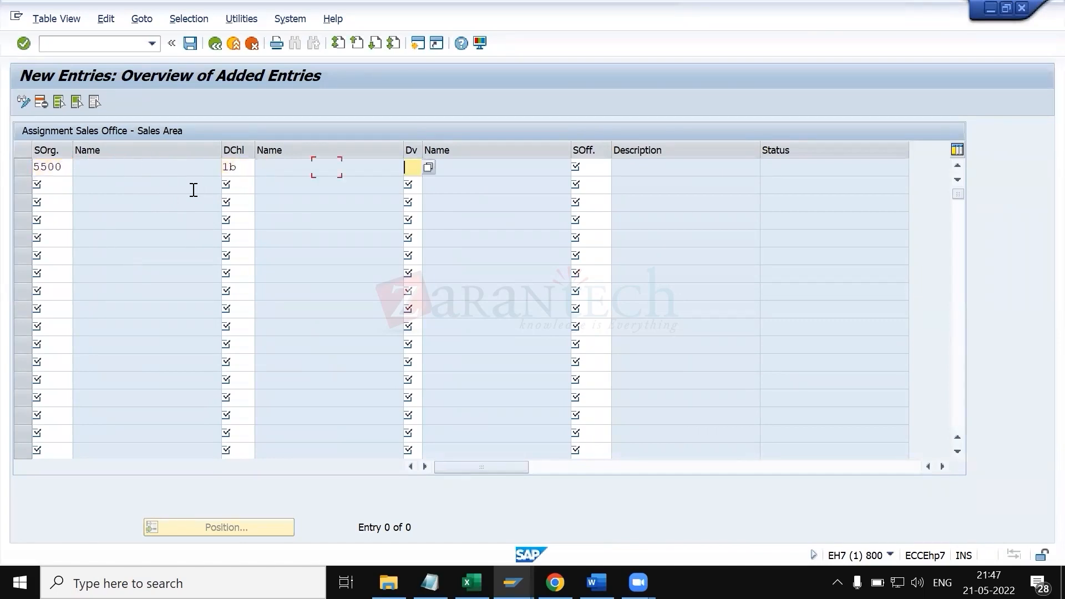
{"action": "type", "text": "1b"}
{"action": "key", "text": "Tab"}
- Copy the Germany sales office code GE01 from the KT.xlsx workbook in Excel into the first SAP assignment row
{"action": "key", "text": "alt+Tab"}
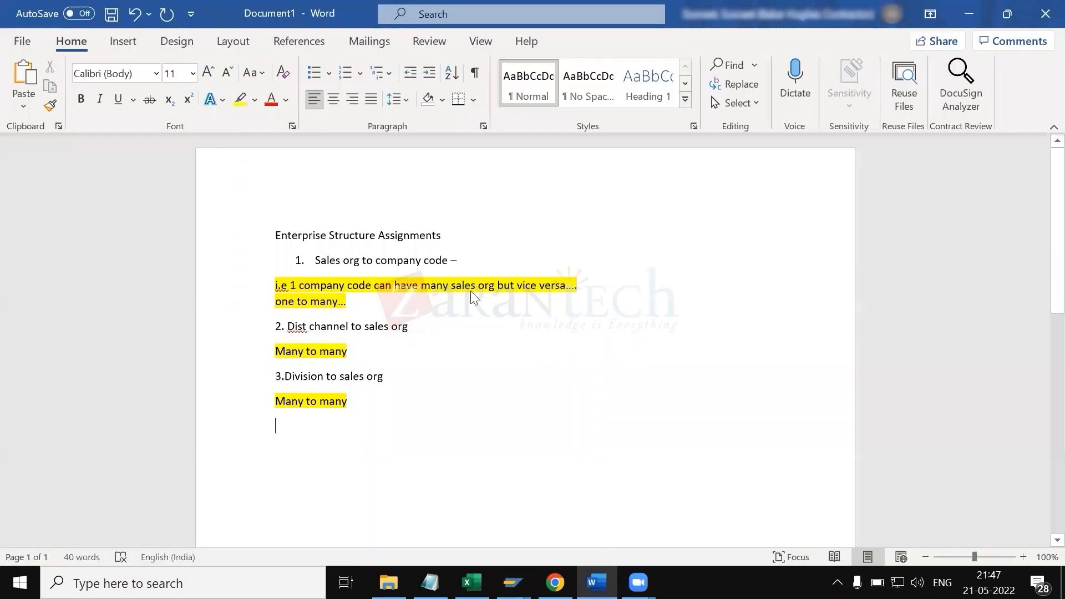
{"action": "key", "text": "alt+Tab"}
{"action": "key", "text": "Tab"}
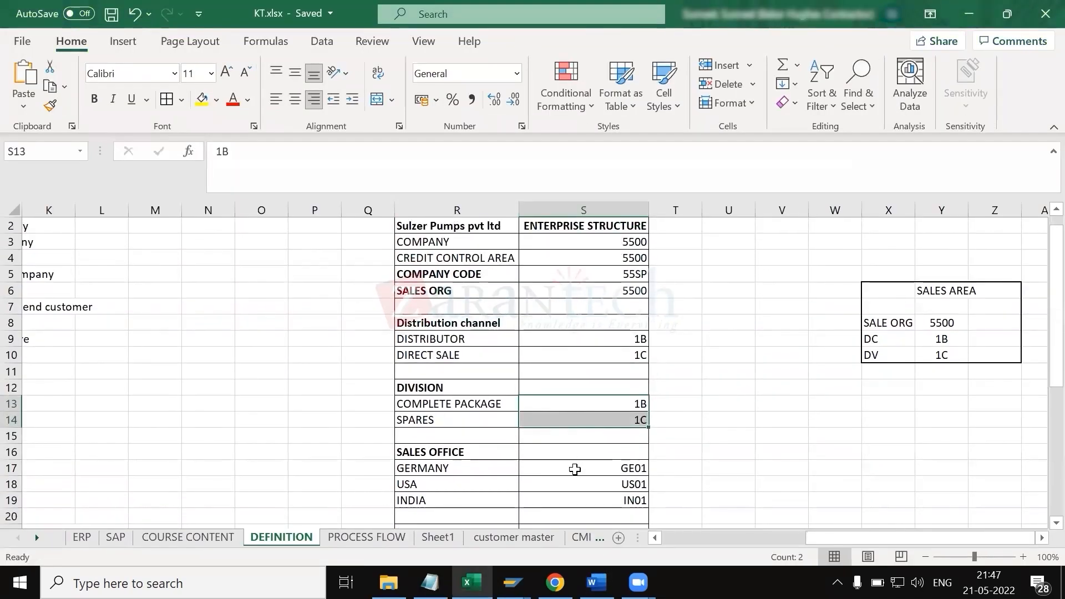
{"action": "left_click", "coordinate": [571, 459]}
{"action": "key", "text": "ctrl+c"}
{"action": "key", "text": "alt+Tab"}
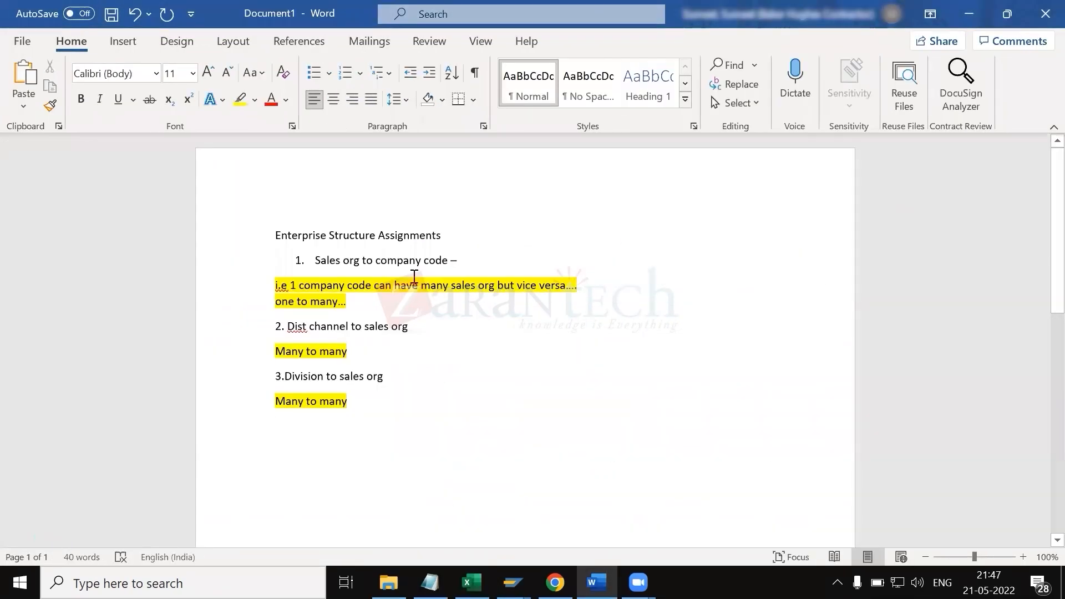
{"action": "key", "text": "alt+Tab"}
{"action": "key", "text": "ctrl+v"}
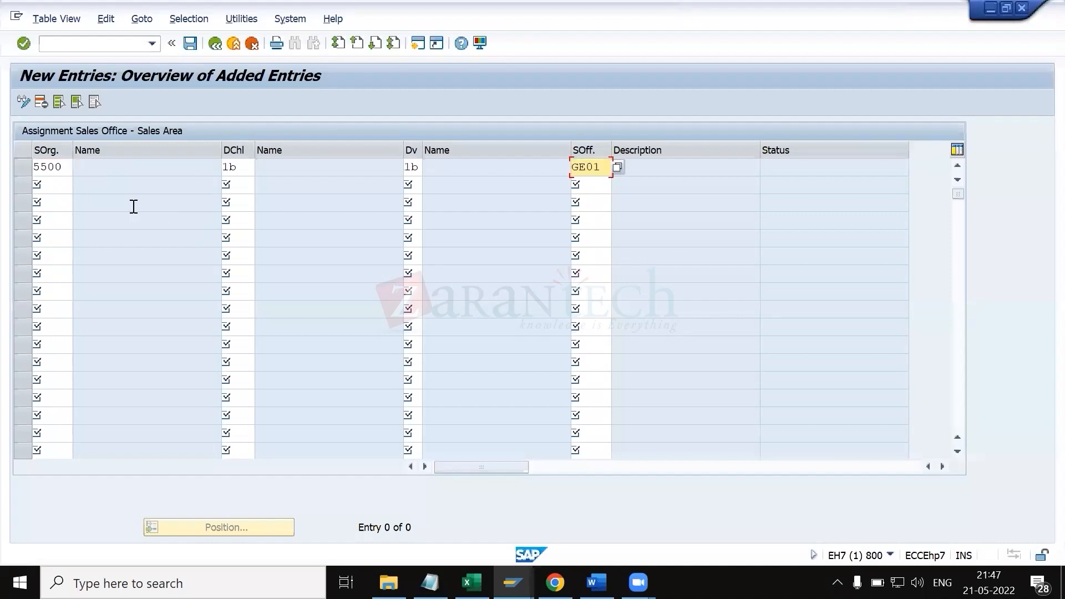
- Fill the second assignment row with sales organization 5500, distribution channel 1B and division 1B
{"action": "left_click", "coordinate": [50, 185]}
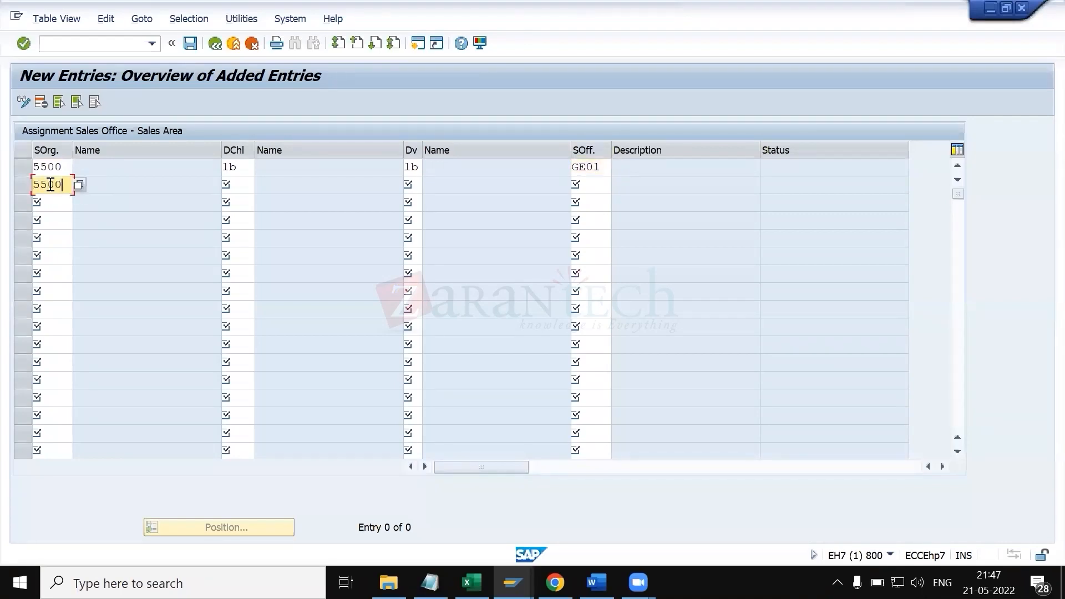
{"action": "key", "text": "Tab"}
{"action": "type", "text": "1b"}
{"action": "key", "text": "Tab"}
{"action": "type", "text": "1b"}
{"action": "key", "text": "Tab"}
{"action": "key", "text": "Tab"}
- Copy the USA sales office code US01 from the Excel workbook into the second SAP assignment row
{"action": "key", "text": "alt+Tab"}
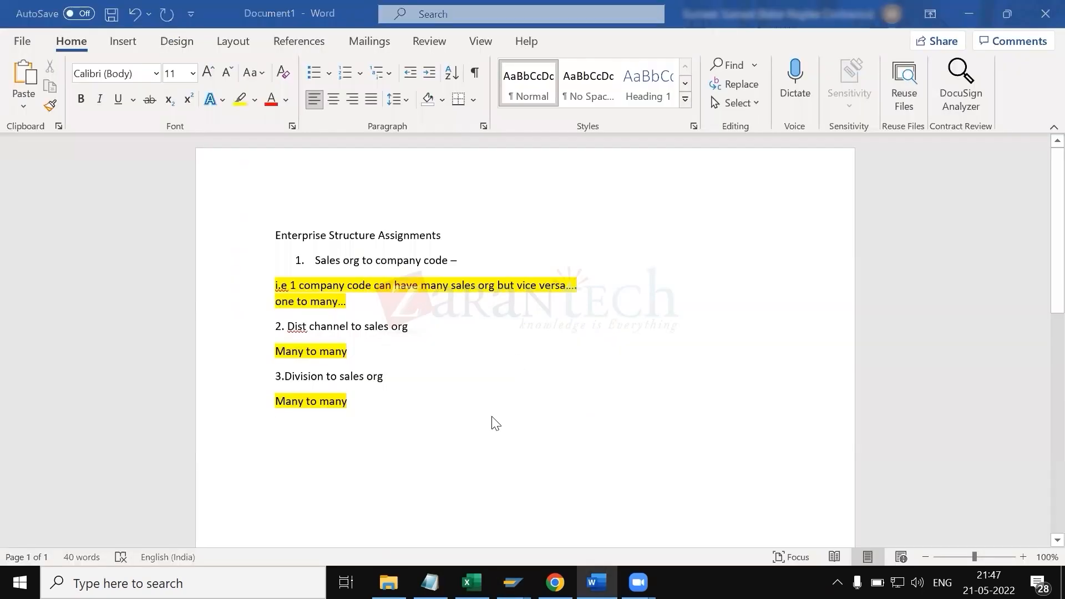
{"action": "key", "text": "alt+Tab"}
{"action": "left_click", "coordinate": [584, 485]}
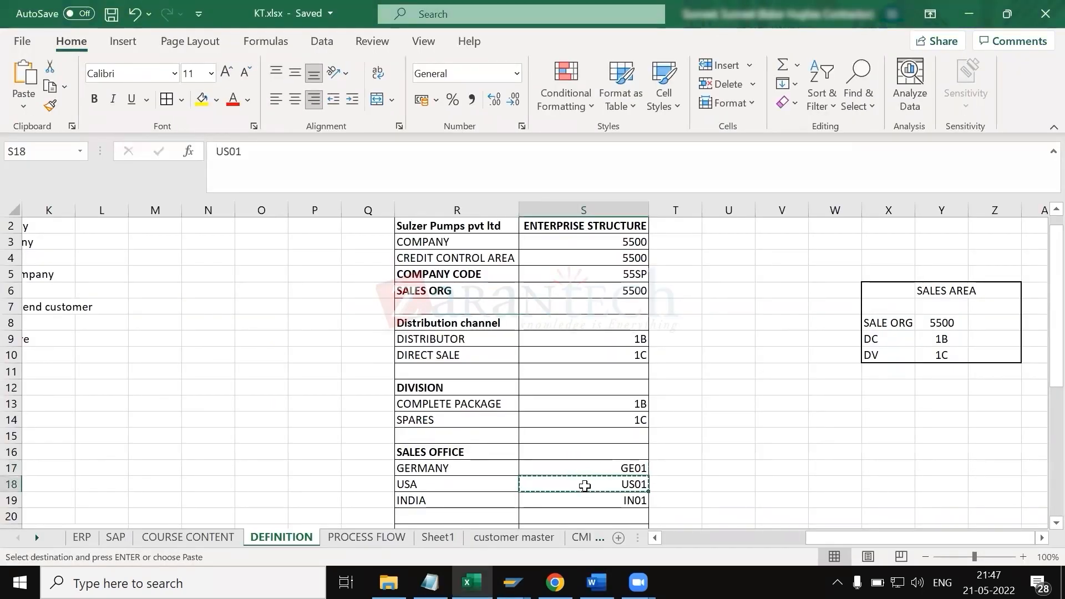
{"action": "key", "text": "alt+Tab"}
{"action": "key", "text": "alt+Tab"}
{"action": "key", "text": "alt+Tab"}
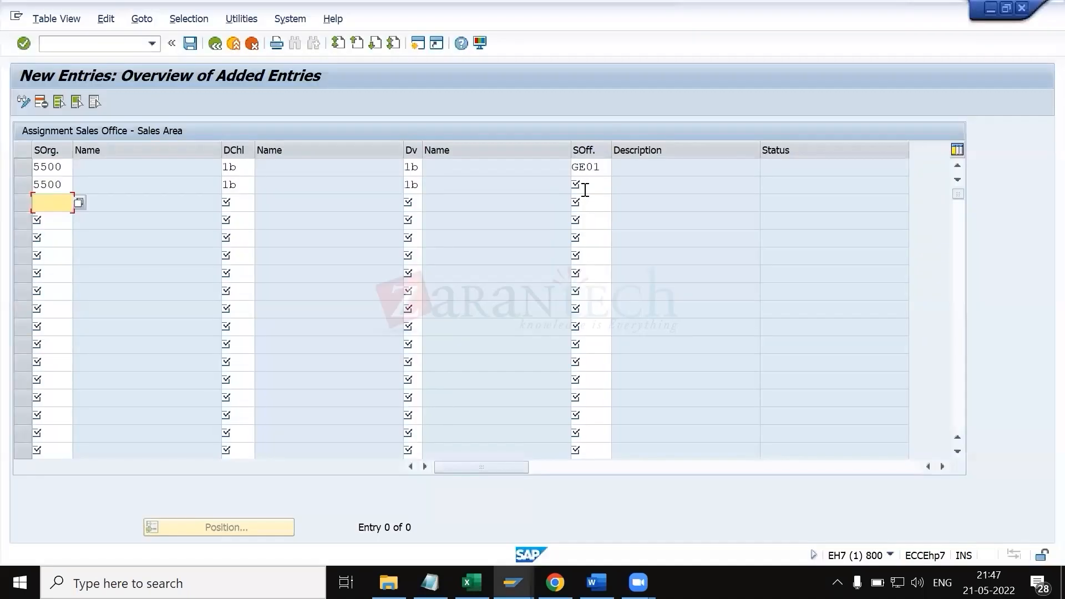
{"action": "left_click", "coordinate": [577, 191]}
{"action": "key", "text": "ctrl+v"}
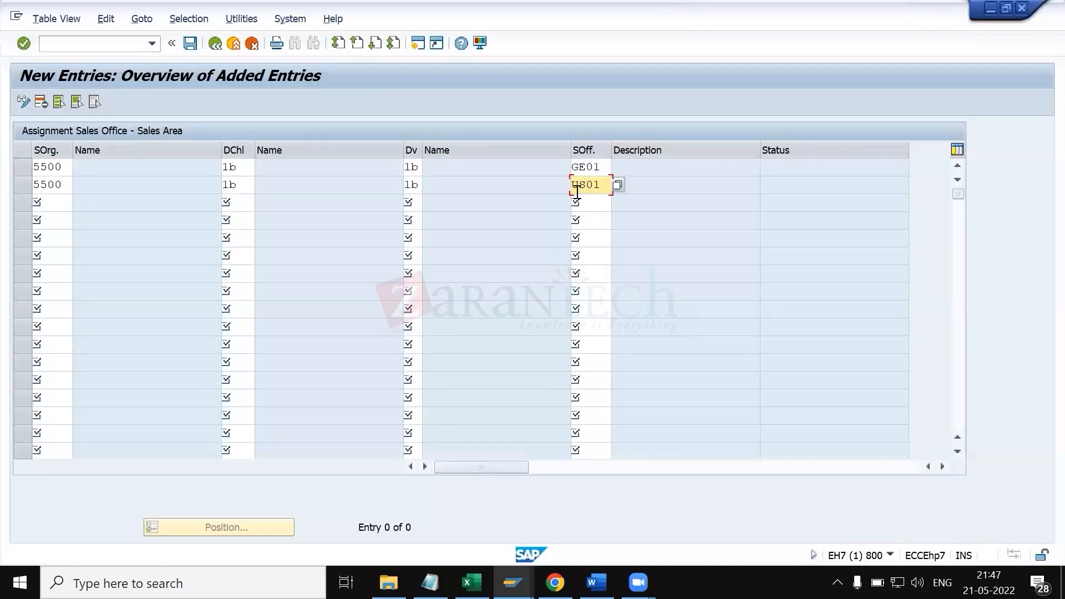
- Fill the third assignment row with sales organization 5500, distribution channel 1B and division 1B
{"action": "double_click", "coordinate": [70, 198]}
{"action": "type", "text": "5500"}
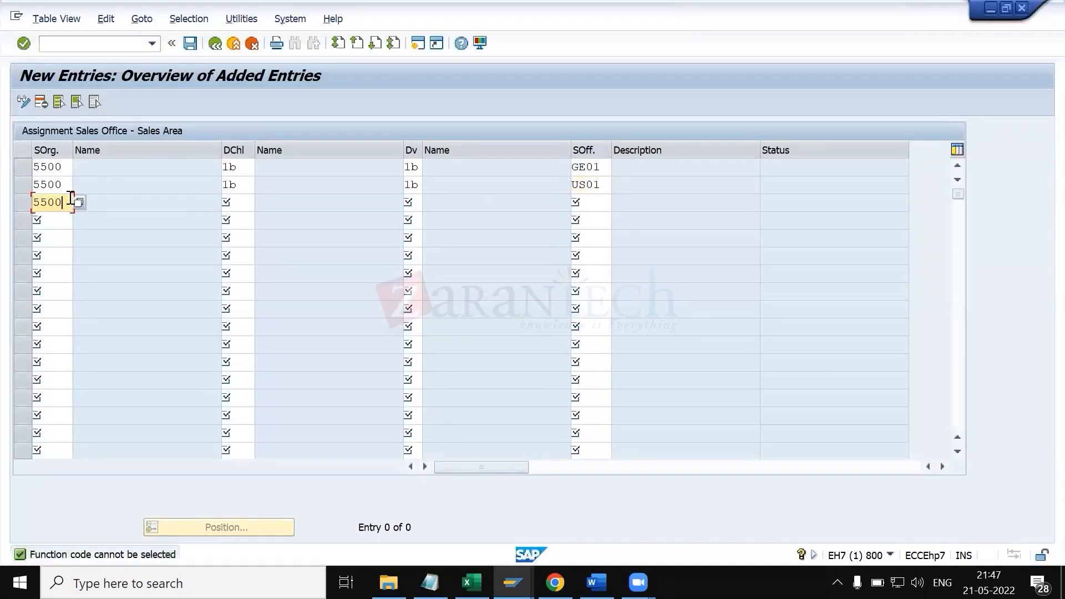
{"action": "key", "text": "Tab"}
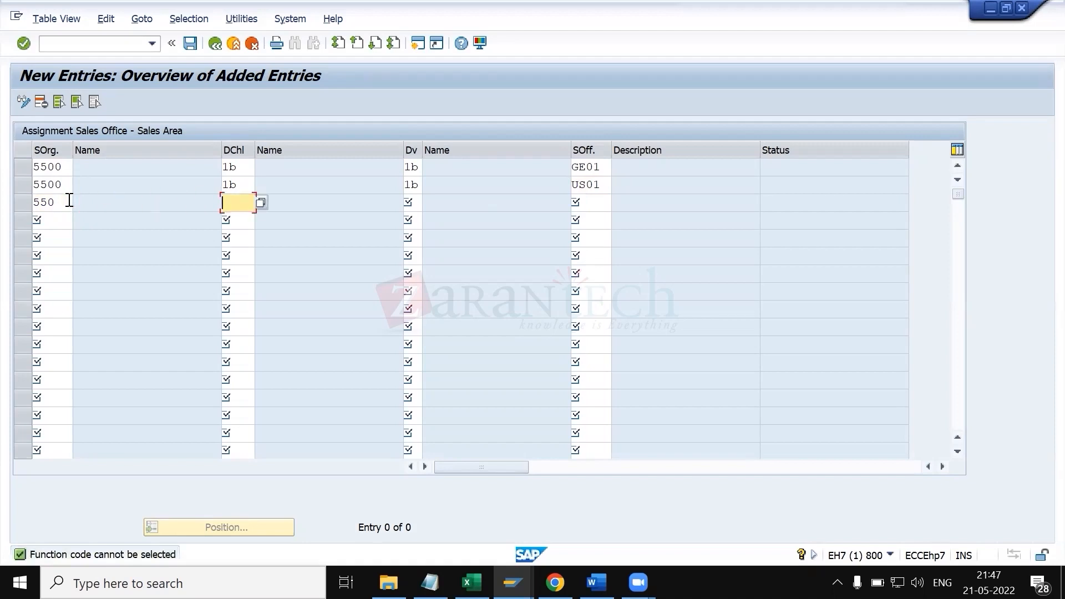
{"action": "left_click", "coordinate": [68, 201]}
{"action": "key", "text": "Tab"}
{"action": "type", "text": "1b"}
{"action": "key", "text": "Tab"}
{"action": "type", "text": "1b"}
{"action": "key", "text": "Tab"}
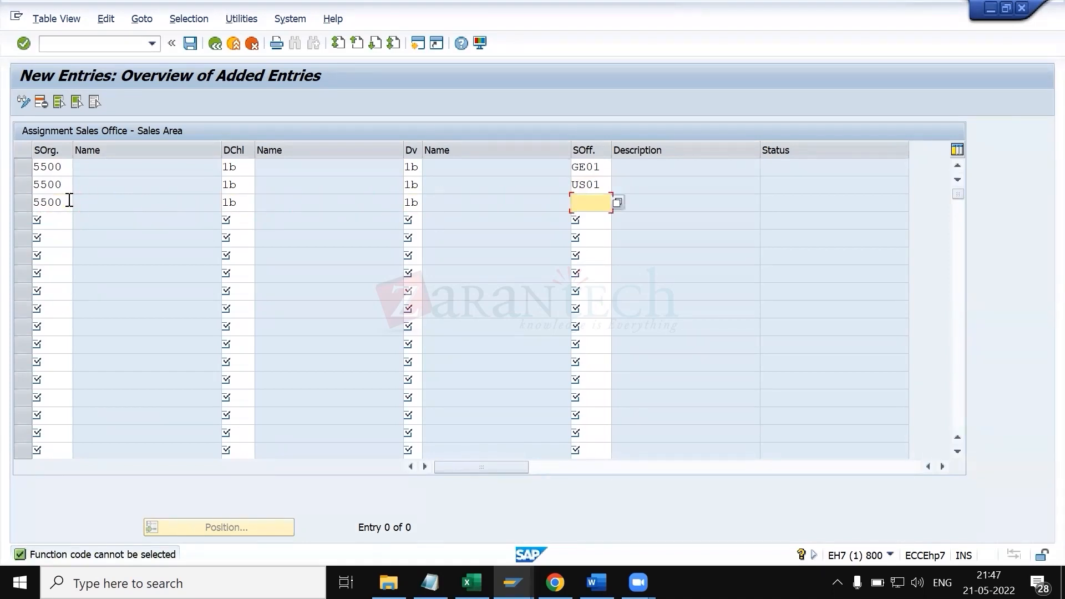
- Transfer the India sales office code IN01 from the Excel workbook to the third SAP assignment row and validate the entries
{"action": "key", "text": "alt+Tab"}
{"action": "key", "text": "alt+Tab"}
{"action": "key", "text": "Tab"}
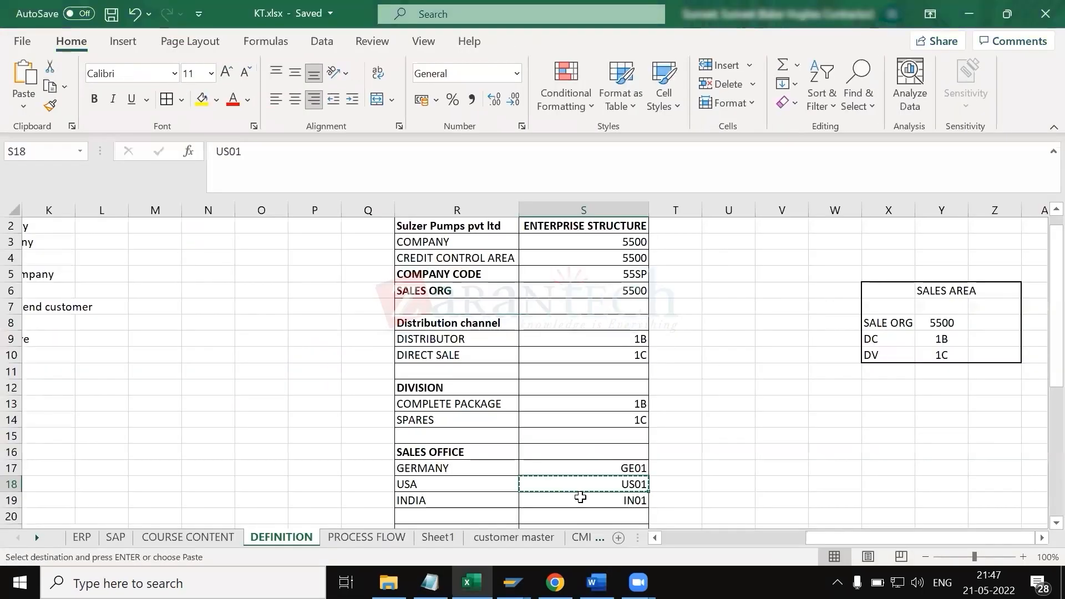
{"action": "key", "text": "alt+Tab"}
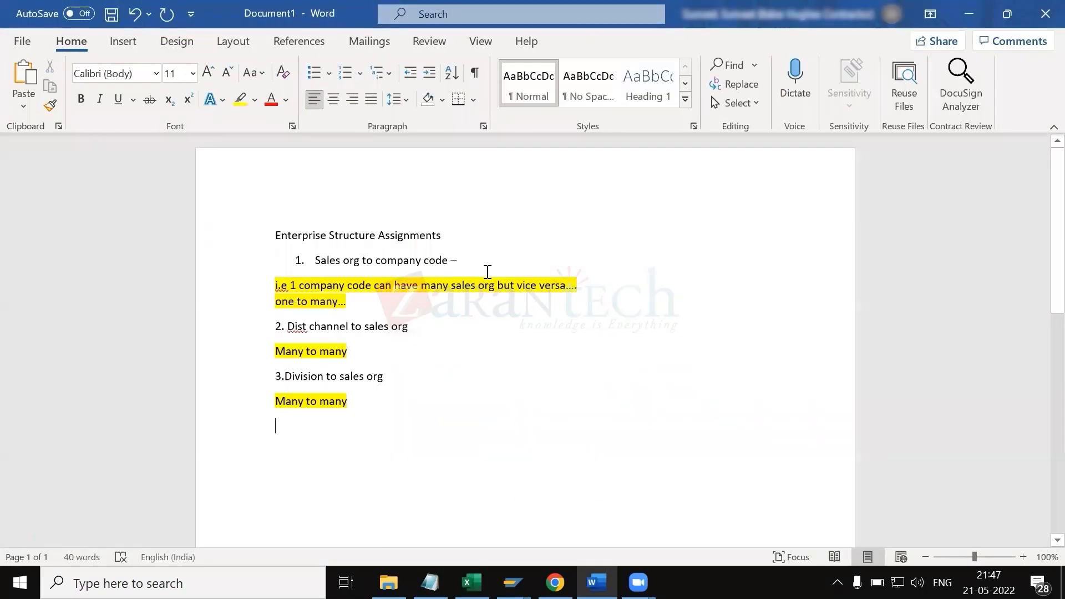
{"action": "key", "text": "alt+Tab"}
{"action": "key", "text": "Tab"}
{"action": "type", "text": "IN01"}
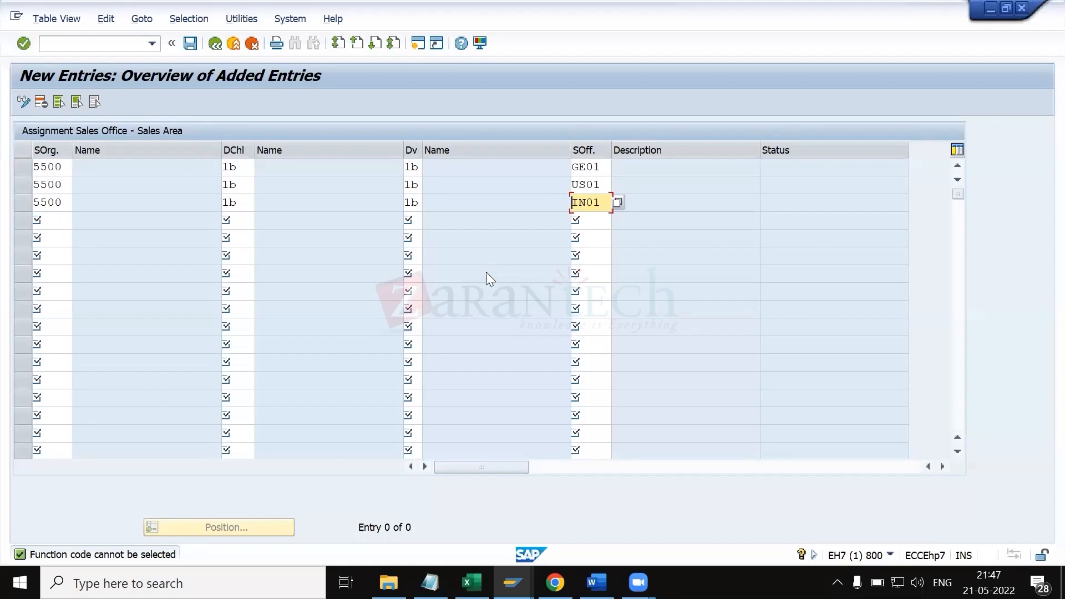
{"action": "key", "text": "Return"}
- Add a fourth assignment row with sales organization 5500, distribution channel 1C, division 1C and sales office GE01
{"action": "type", "text": "5"}
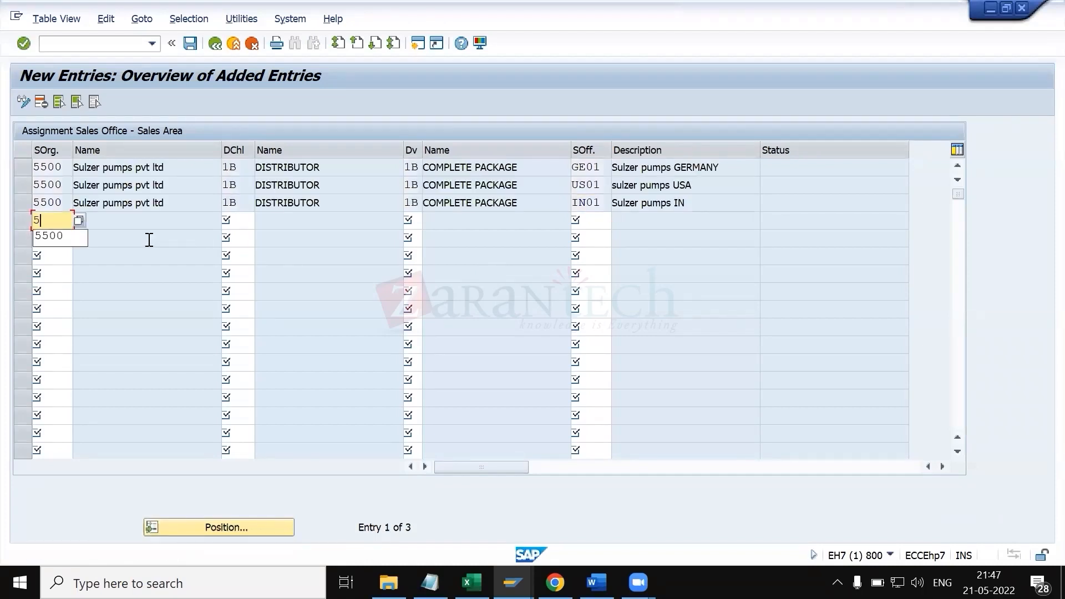
{"action": "type", "text": "500"}
{"action": "key", "text": "Tab"}
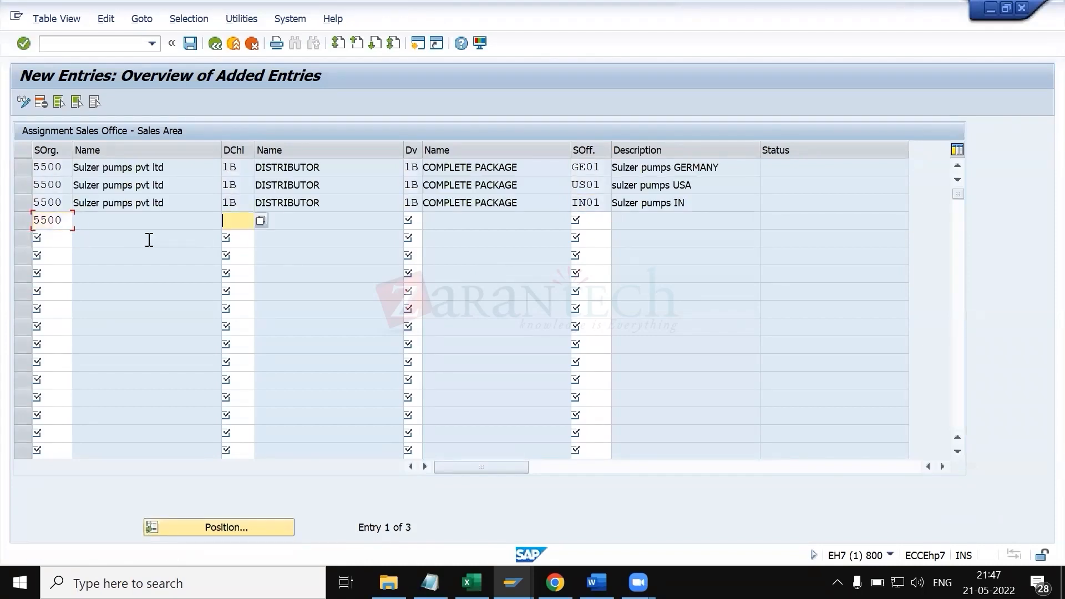
{"action": "type", "text": "1c"}
{"action": "key", "text": "Tab"}
{"action": "type", "text": "1c"}
{"action": "key", "text": "Tab"}
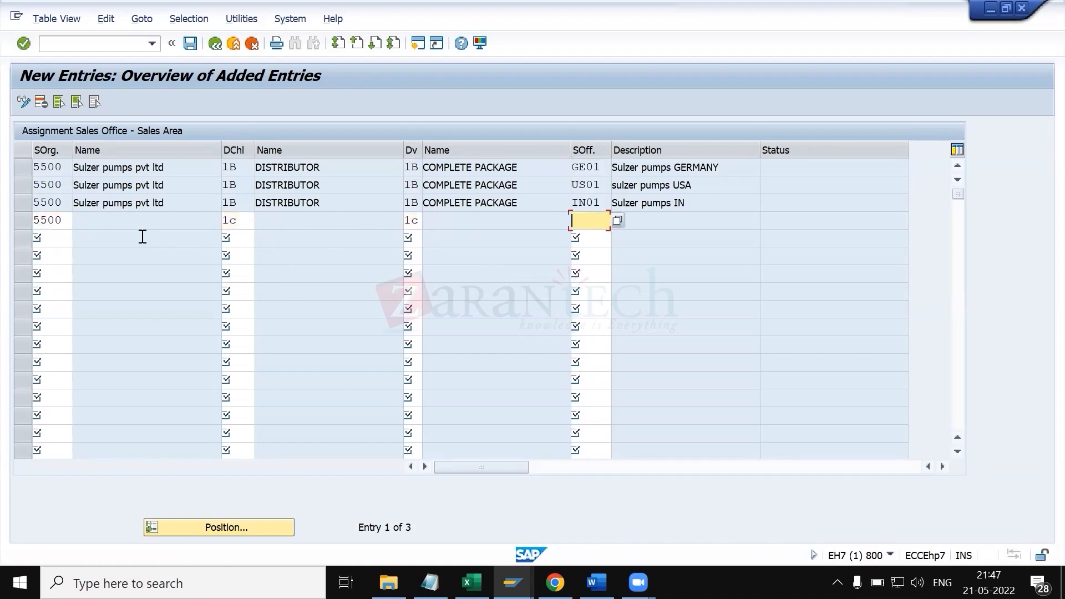
{"action": "left_click", "coordinate": [605, 166]}
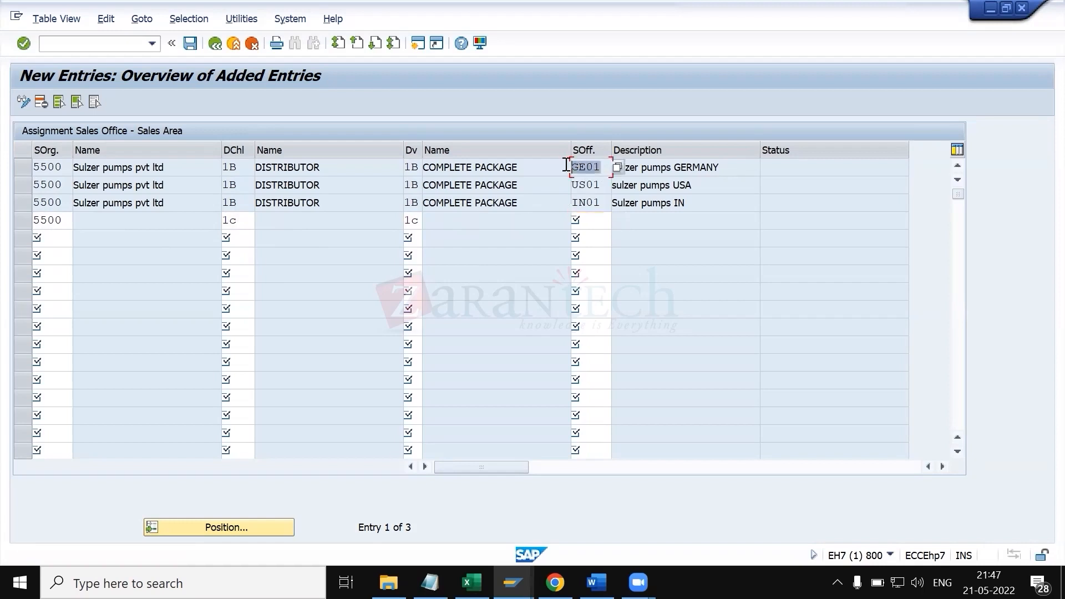
{"action": "left_click", "coordinate": [598, 224]}
{"action": "type", "text": "GE01"}
- Copy sales office codes US01 and IN01 from the rows above into the fifth and sixth assignment rows
{"action": "left_click", "coordinate": [595, 241]}
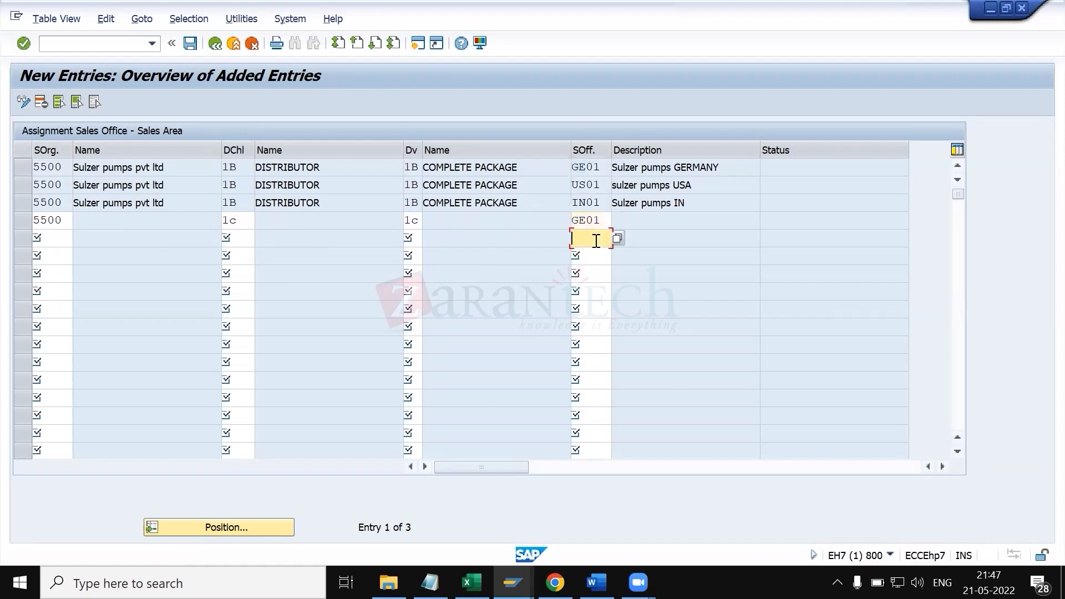
{"action": "double_click", "coordinate": [602, 183]}
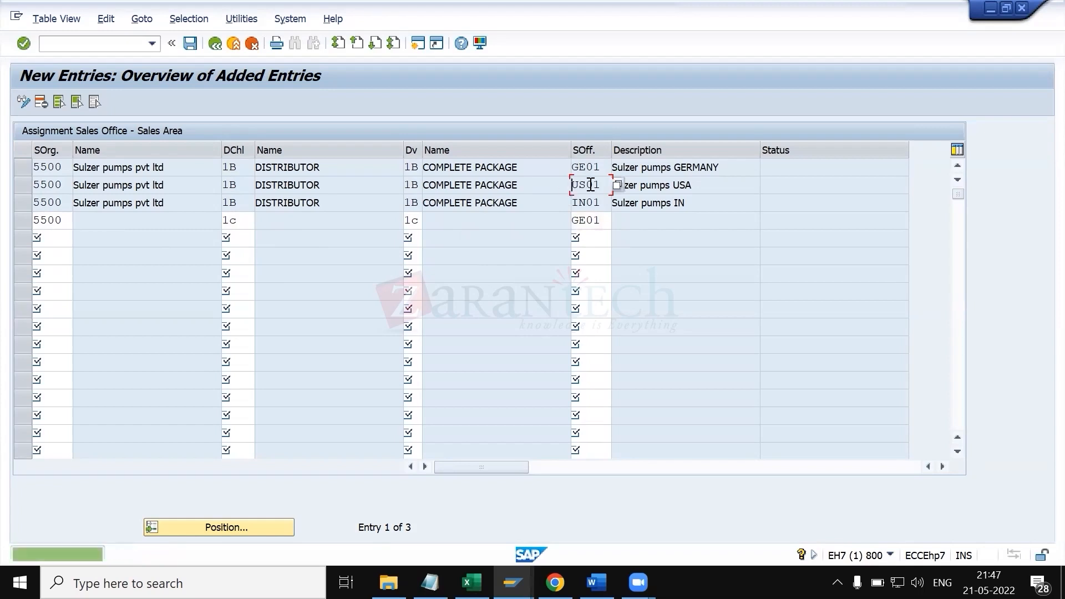
{"action": "left_click_drag", "start_coordinate": [602, 185], "coordinate": [571, 185]}
{"action": "key", "text": "ctrl+c"}
{"action": "left_click", "coordinate": [580, 238]}
{"action": "key", "text": "ctrl+v"}
{"action": "left_click", "coordinate": [589, 255]}
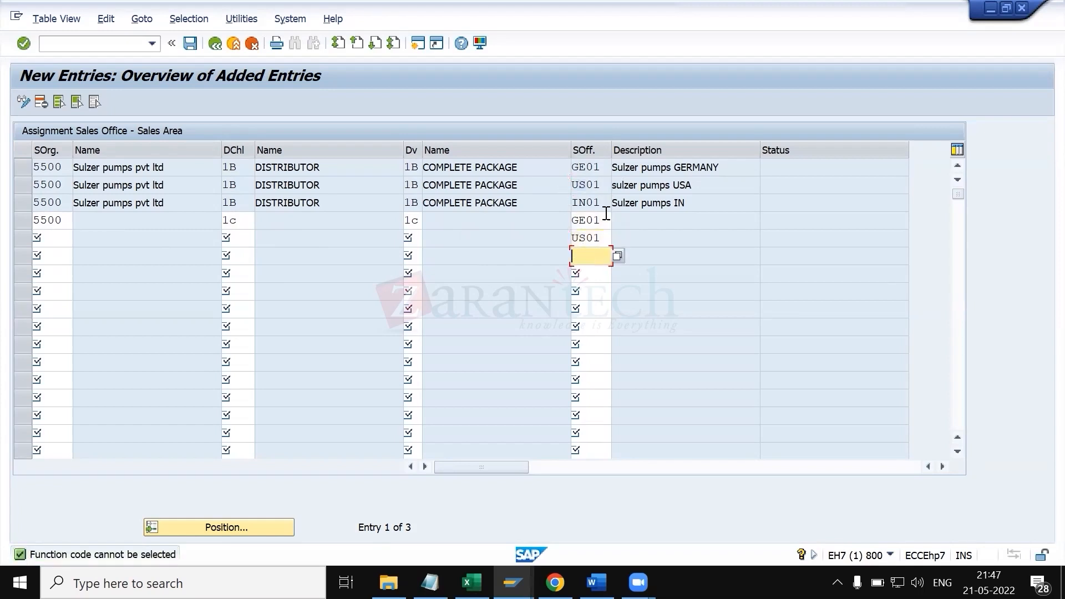
{"action": "left_click_drag", "start_coordinate": [605, 203], "coordinate": [562, 202]}
{"action": "key", "text": "ctrl+c"}
{"action": "left_click", "coordinate": [589, 256]}
{"action": "key", "text": "ctrl+v"}
- Complete the fifth and sixth rows with sales organization 5500, distribution channel 1C and division 1C, and validate the entries
{"action": "left_click", "coordinate": [65, 241]}
{"action": "type", "text": "55"}
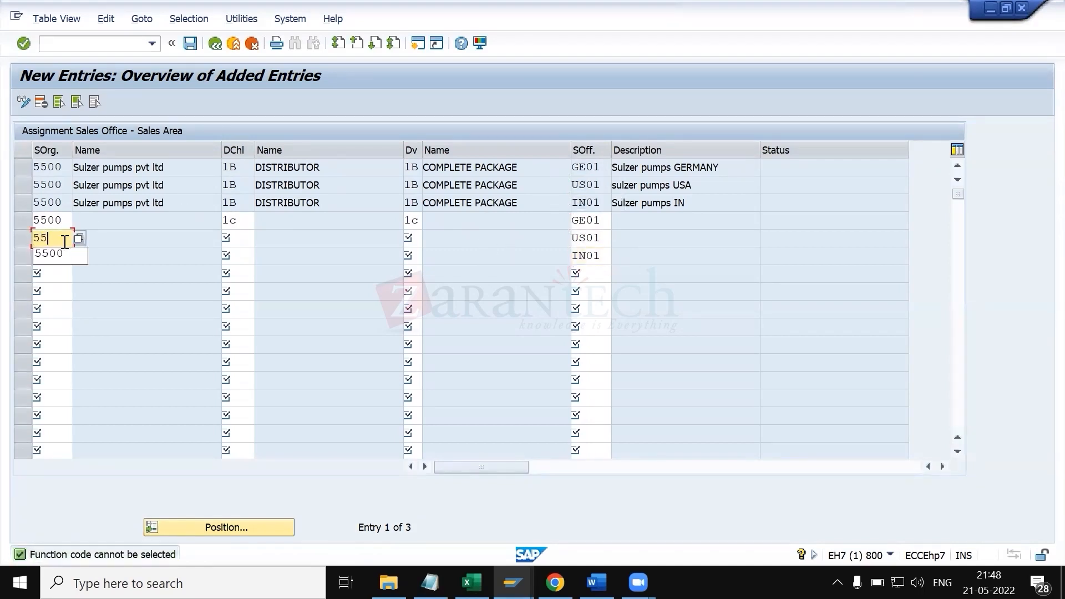
{"action": "type", "text": "00 1c 1c"}
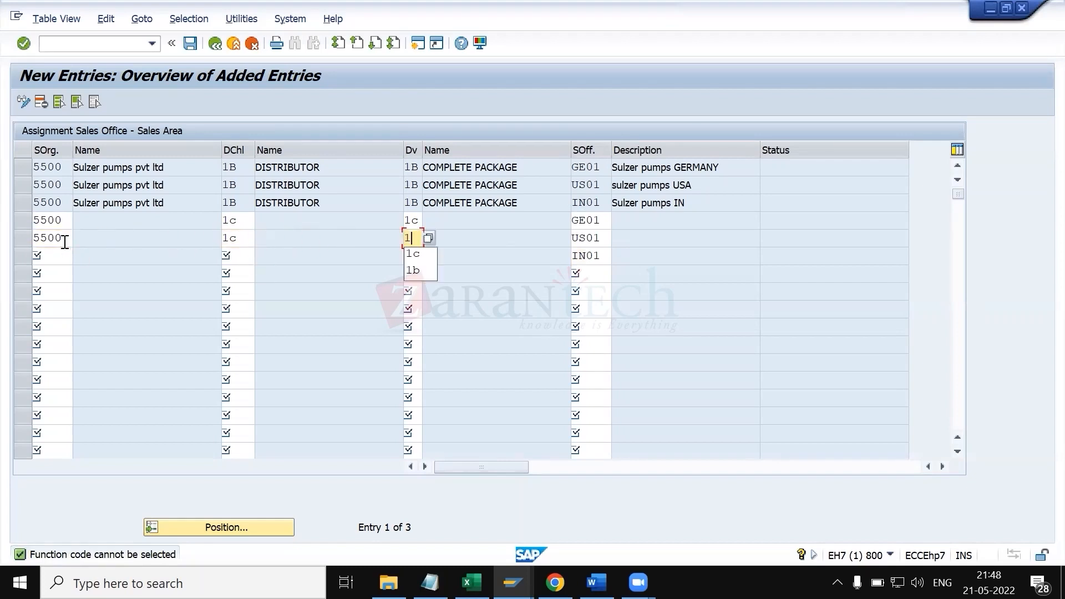
{"action": "left_click", "coordinate": [51, 258]}
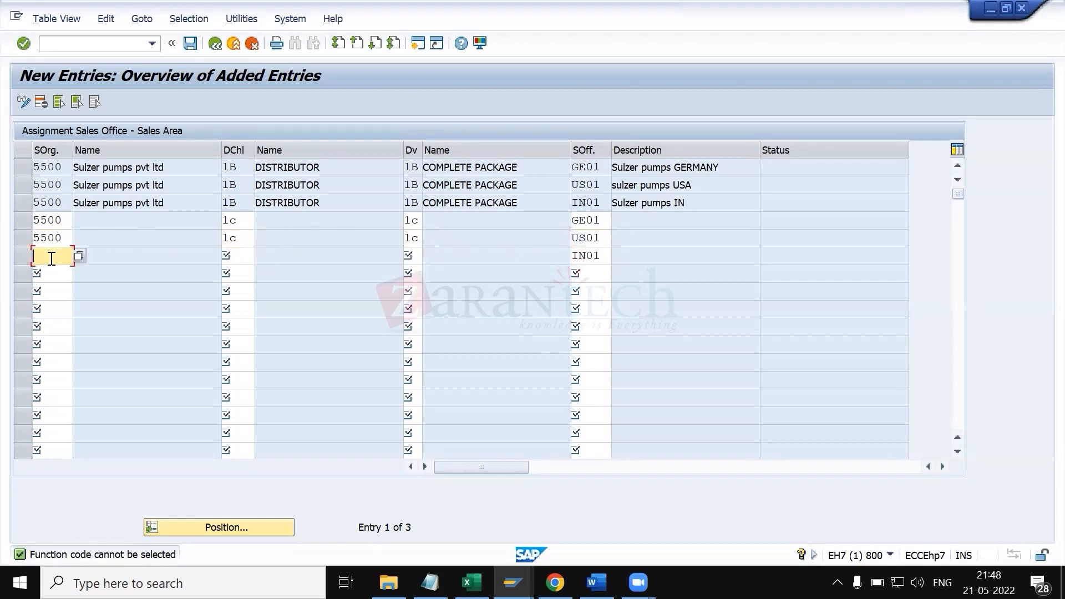
{"action": "type", "text": "55001c"}
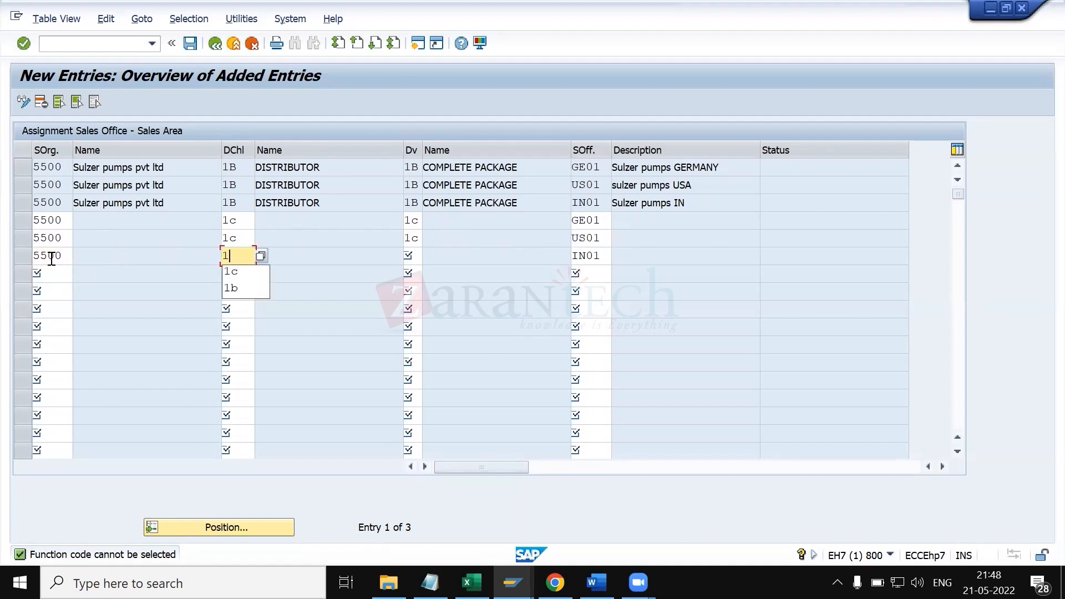
{"action": "type", "text": "1c"}
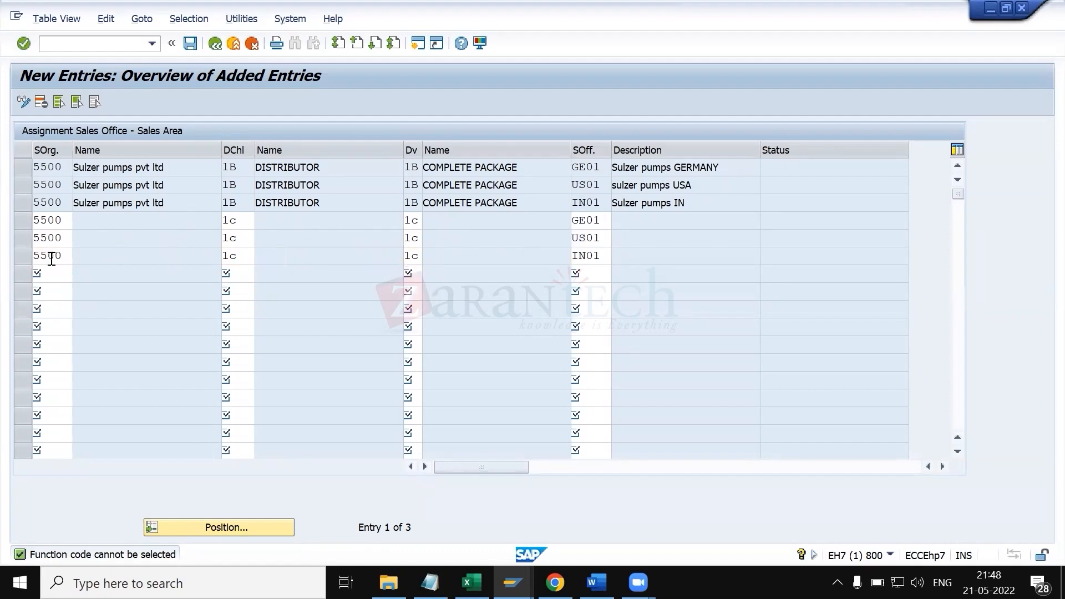
{"action": "key", "text": "Return"}
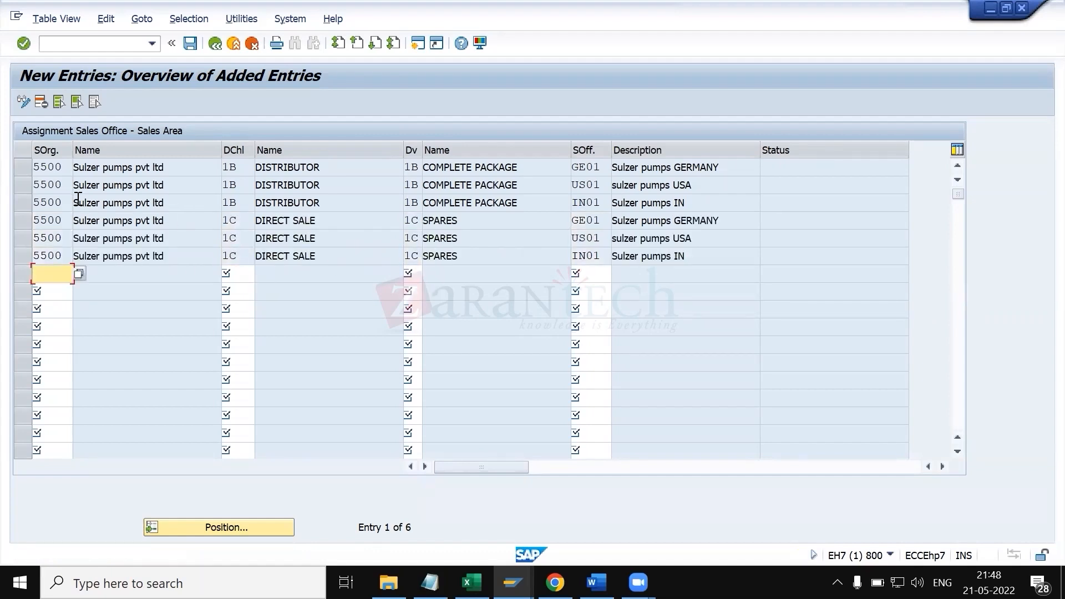
- Save the sales office assignments and return to the implementation guide
{"action": "left_click", "coordinate": [190, 44]}
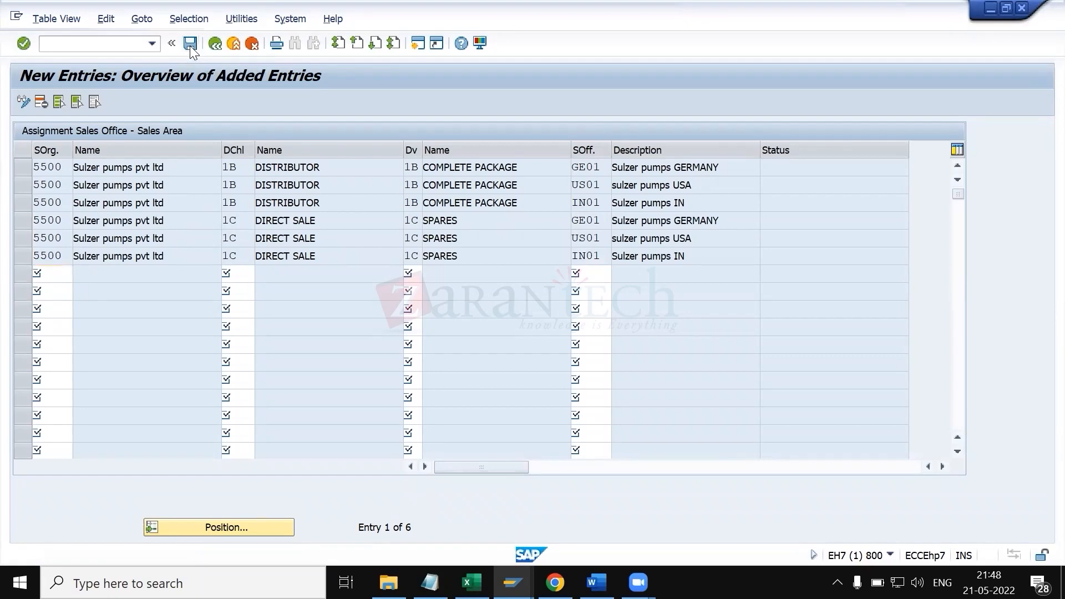
{"action": "key", "text": "Return"}
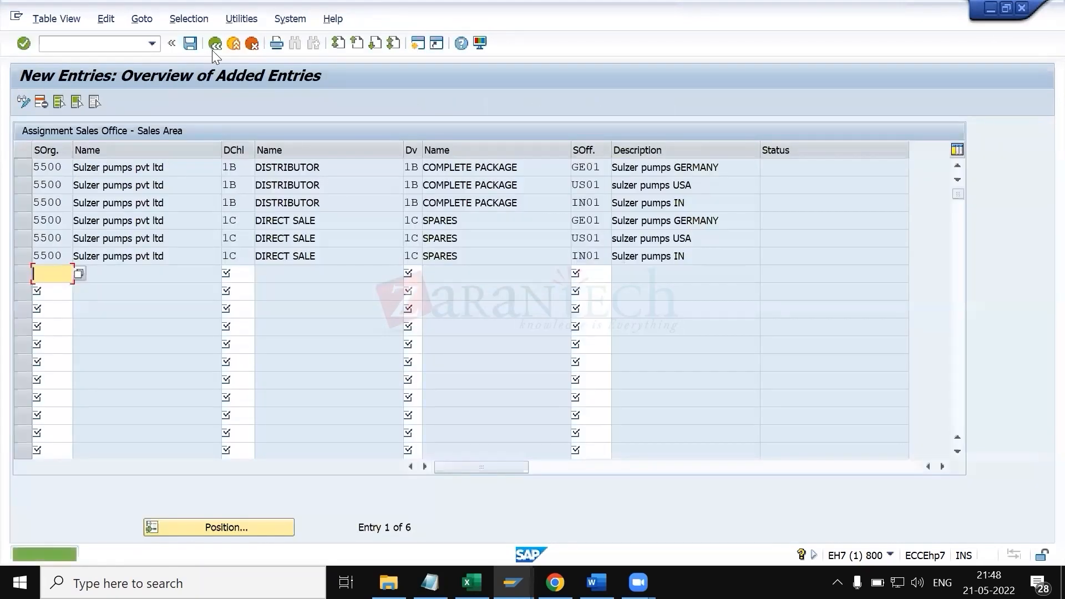
{"action": "left_click", "coordinate": [214, 47]}
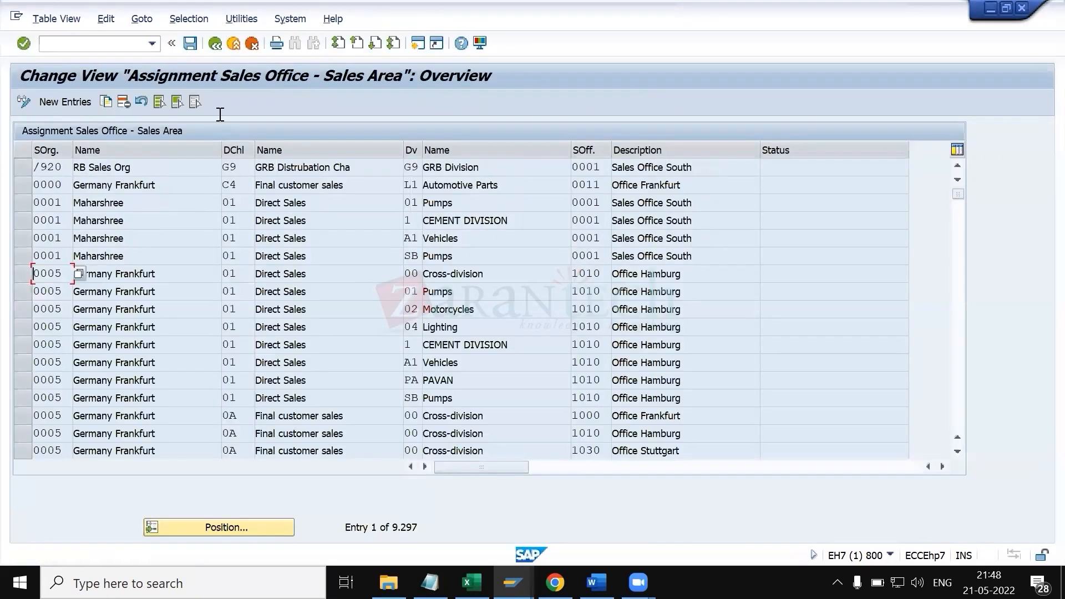
{"action": "left_click", "coordinate": [215, 42]}
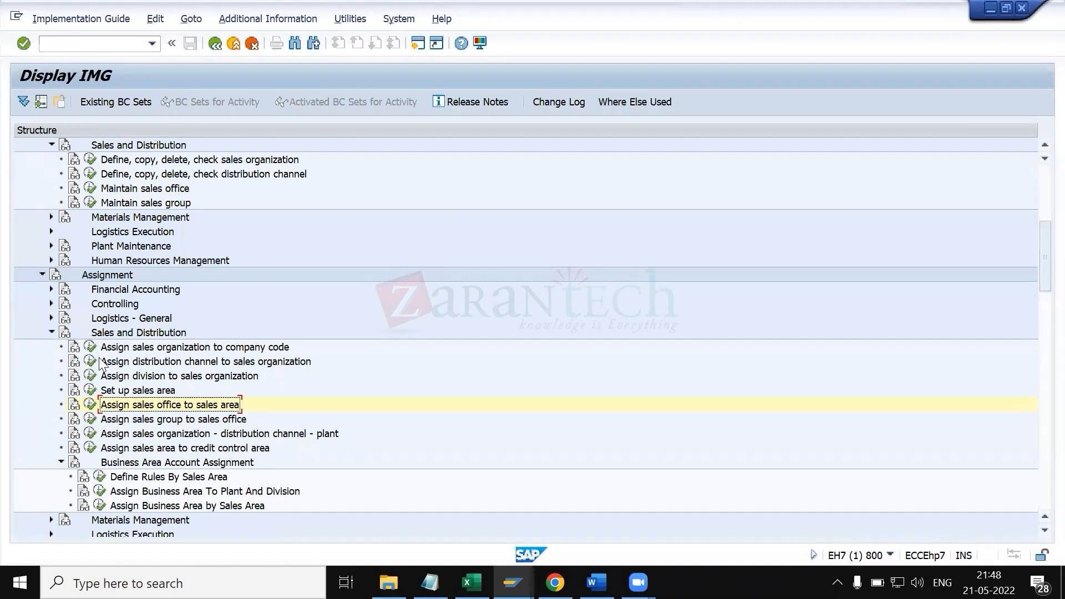
- Start new sales group to sales office assignments, filling in sales offices GE01, US01 and IN01 copied from the Excel workbook KT.xlsx
{"action": "left_click", "coordinate": [91, 421]}
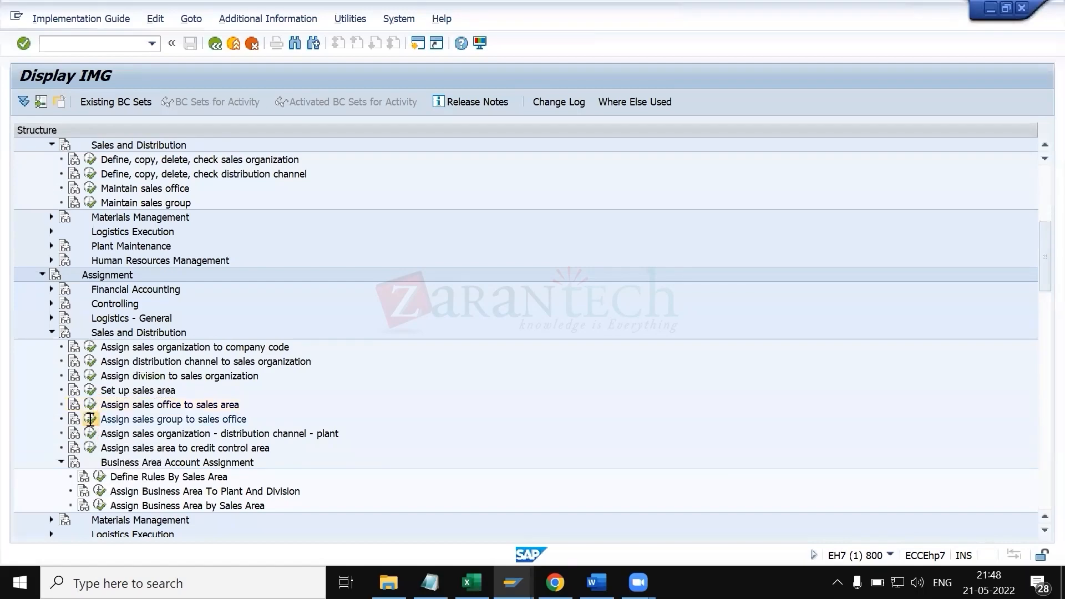
{"action": "left_click", "coordinate": [60, 104]}
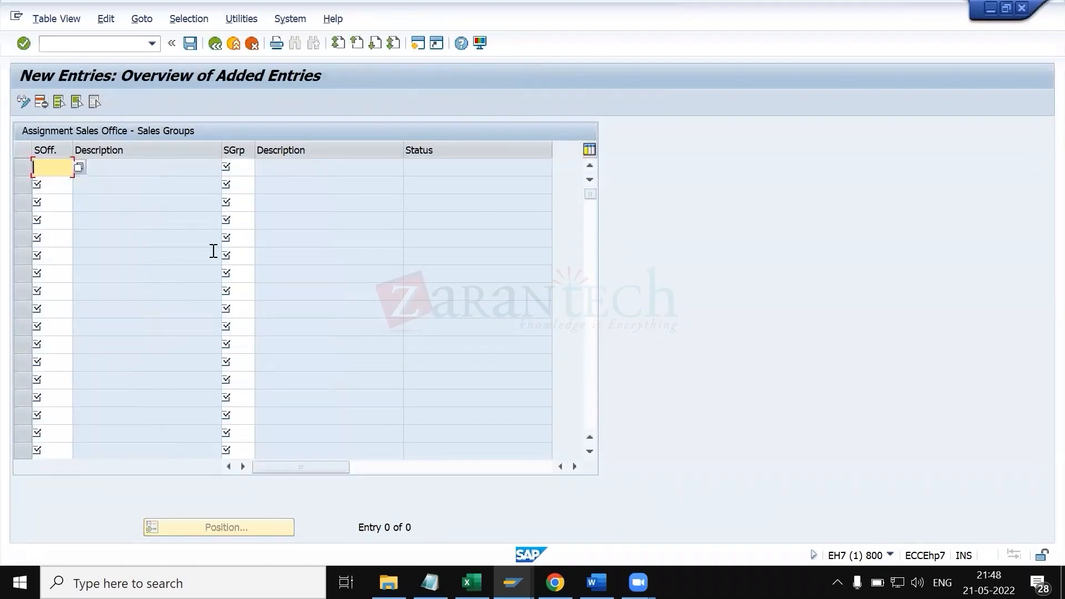
{"action": "key", "text": "alt+Tab"}
{"action": "key", "text": "Tab"}
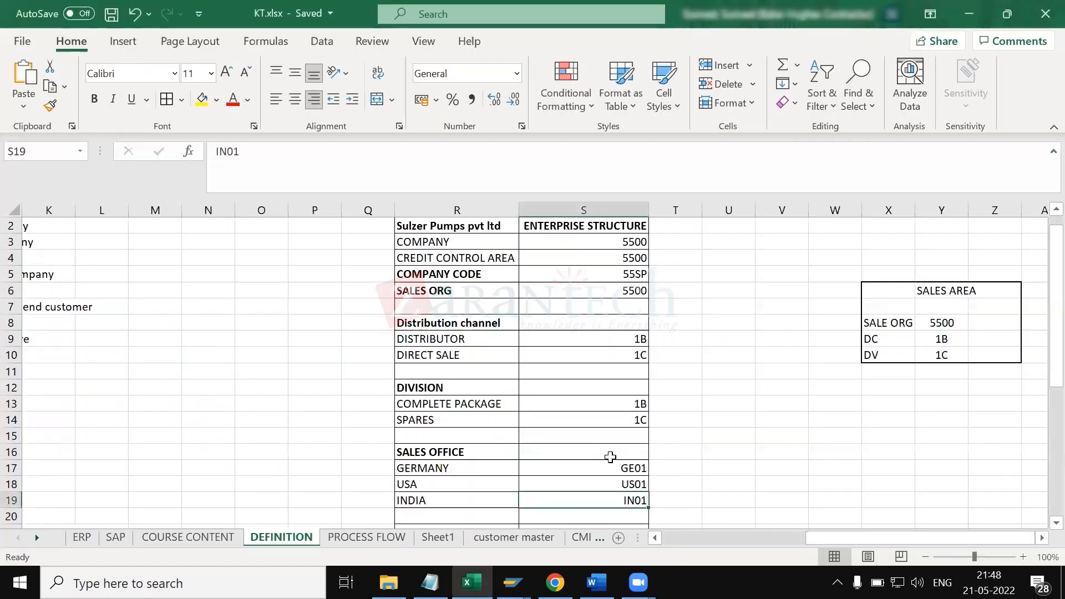
{"action": "left_click_drag", "start_coordinate": [611, 469], "coordinate": [613, 497]}
{"action": "key", "text": "ctrl+c"}
{"action": "key", "text": "alt+Tab"}
{"action": "key", "text": "ctrl+v"}
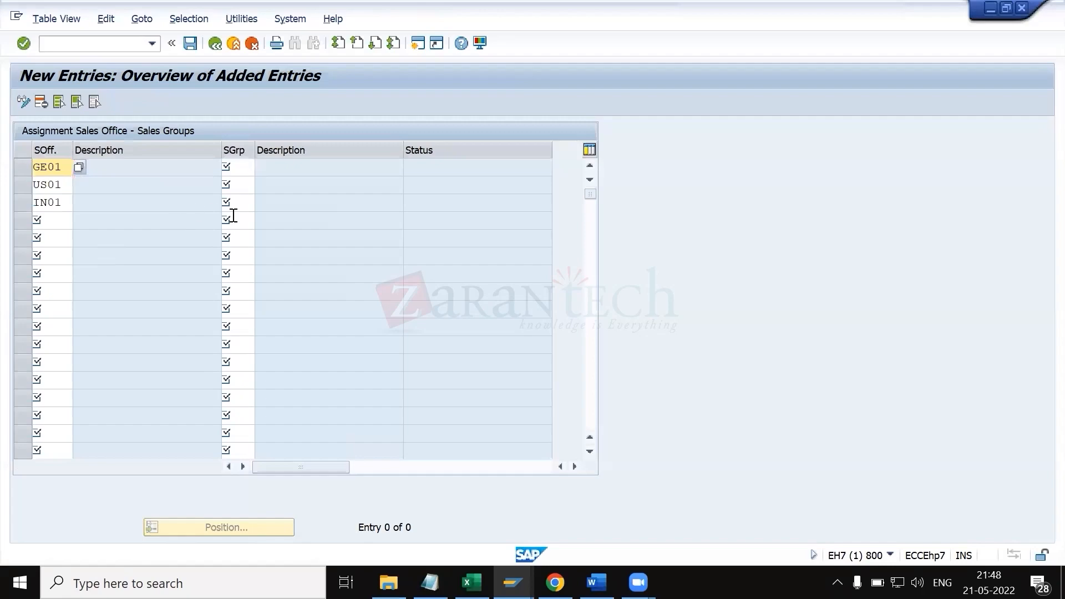
- Copy sales groups GE1, US1 and IN1 from the Excel workbook into the three sales office rows and validate the entries
{"action": "key", "text": "alt+Tab"}
{"action": "scroll", "coordinate": [547, 409], "scroll_direction": "down", "scroll_amount": 5}
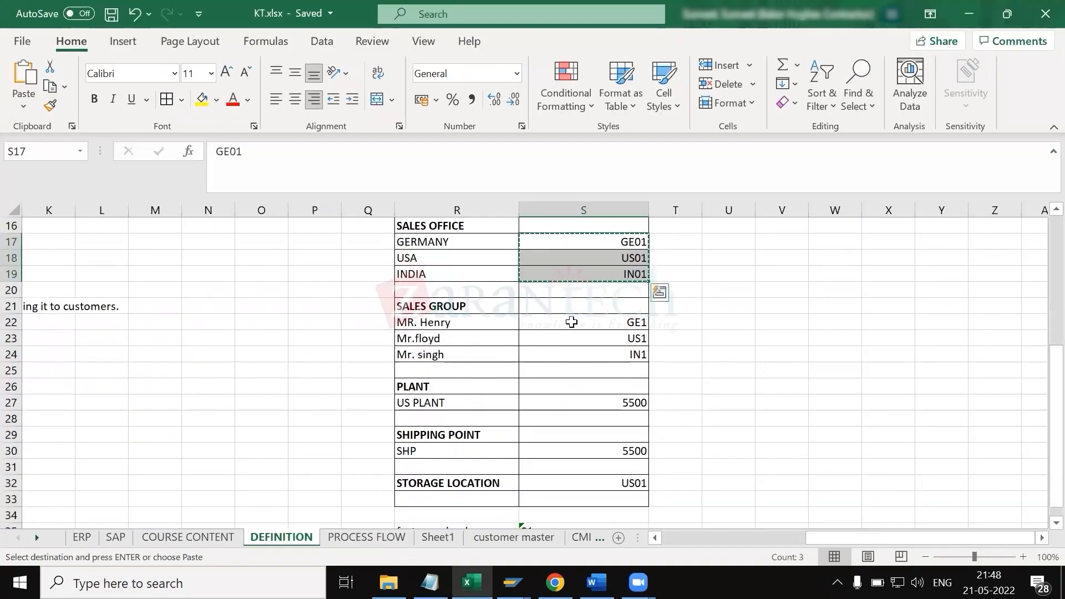
{"action": "left_click_drag", "start_coordinate": [572, 321], "coordinate": [575, 354]}
{"action": "key", "text": "ctrl+c"}
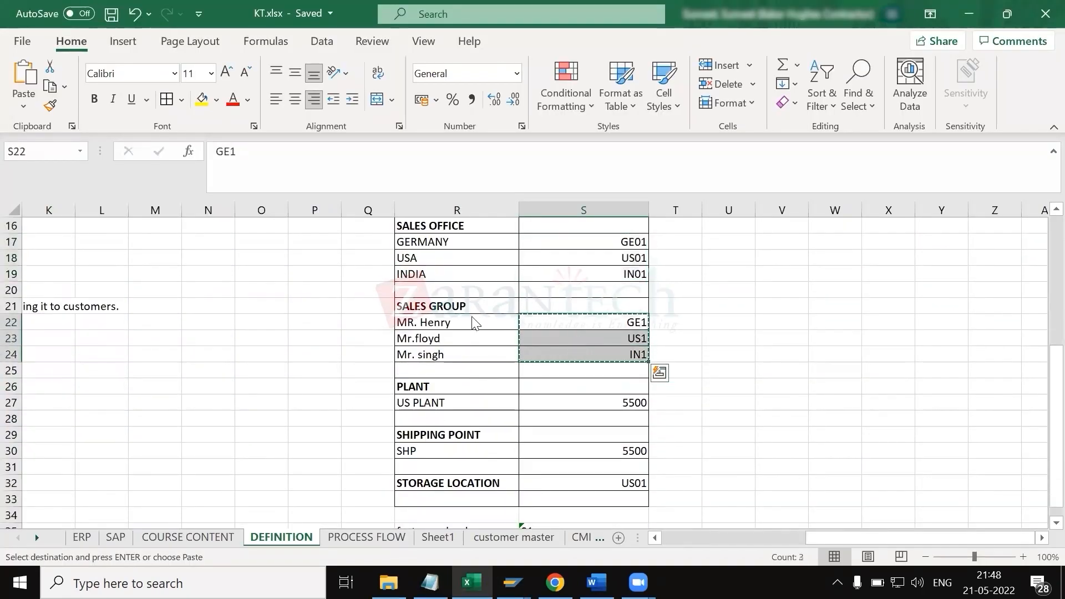
{"action": "key", "text": "alt+Tab"}
{"action": "left_click", "coordinate": [236, 167]}
{"action": "key", "text": "ctrl+v"}
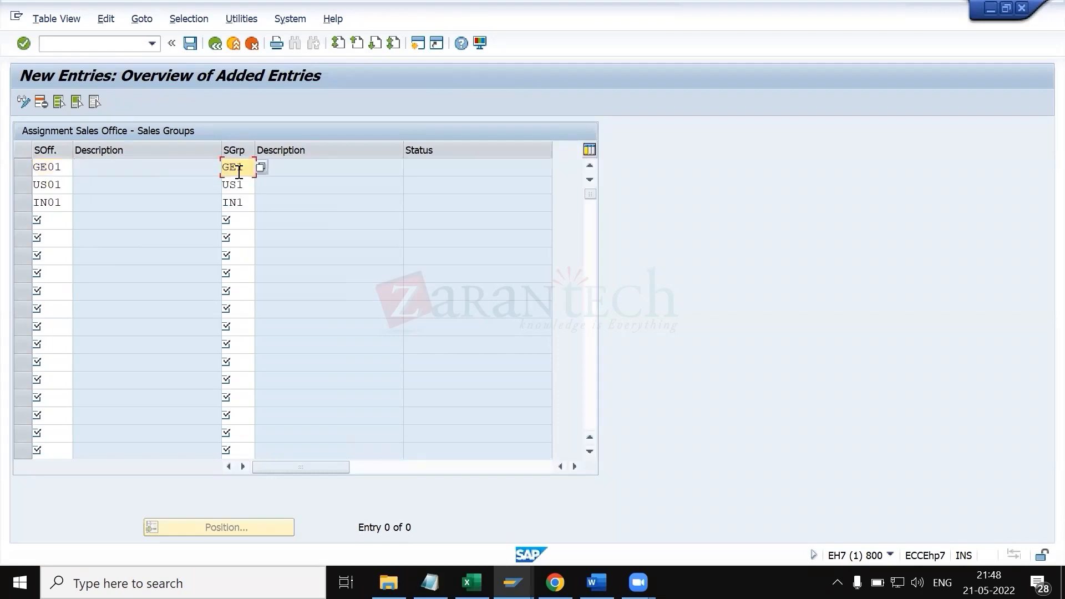
{"action": "key", "text": "Return"}
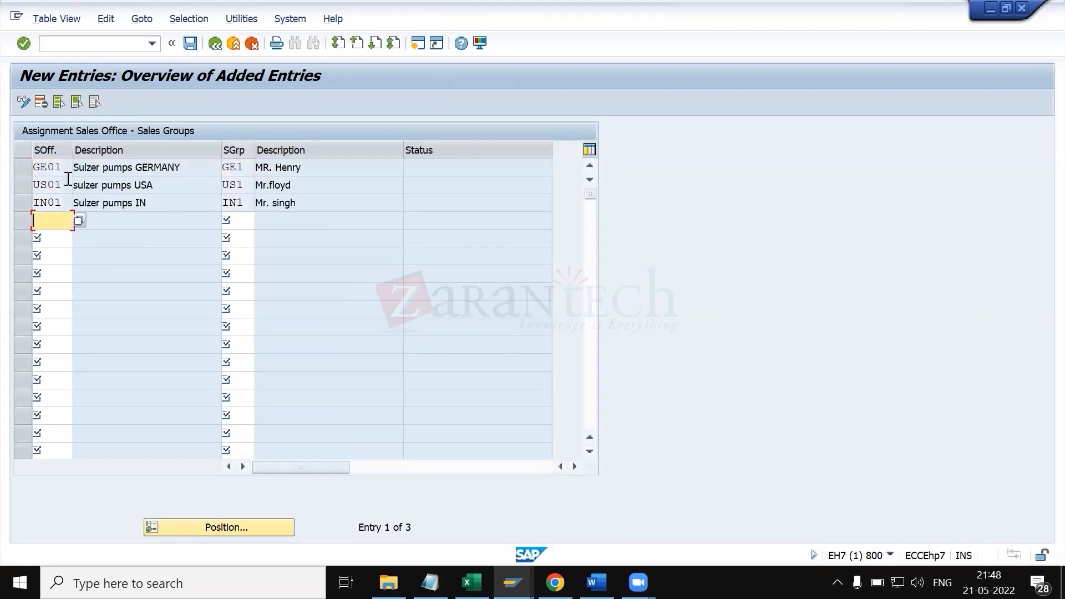
- Save the sales group assignments and return to the implementation guide
{"action": "left_click_drag", "start_coordinate": [198, 167], "coordinate": [91, 166]}
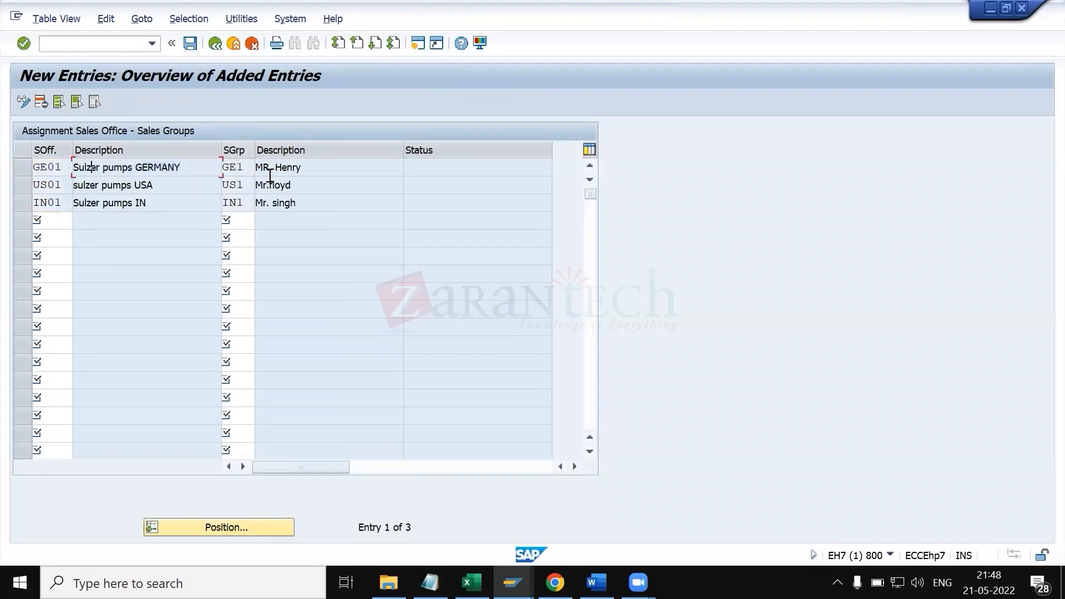
{"action": "left_click_drag", "start_coordinate": [304, 166], "coordinate": [231, 167]}
{"action": "left_click", "coordinate": [189, 44]}
{"action": "key", "text": "Return"}
{"action": "left_click", "coordinate": [215, 44]}
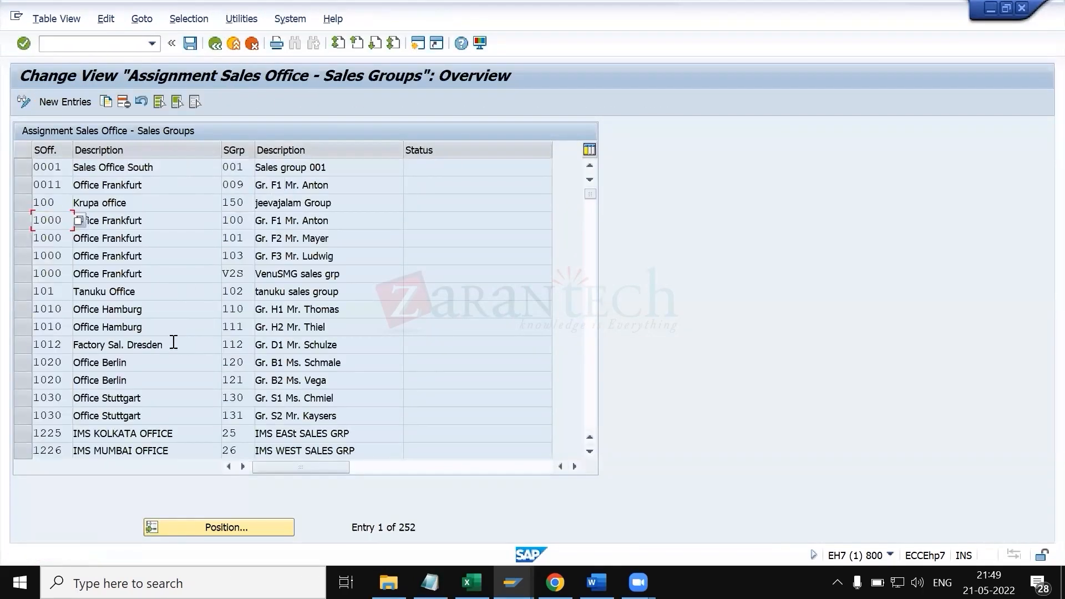
{"action": "left_click", "coordinate": [211, 50]}
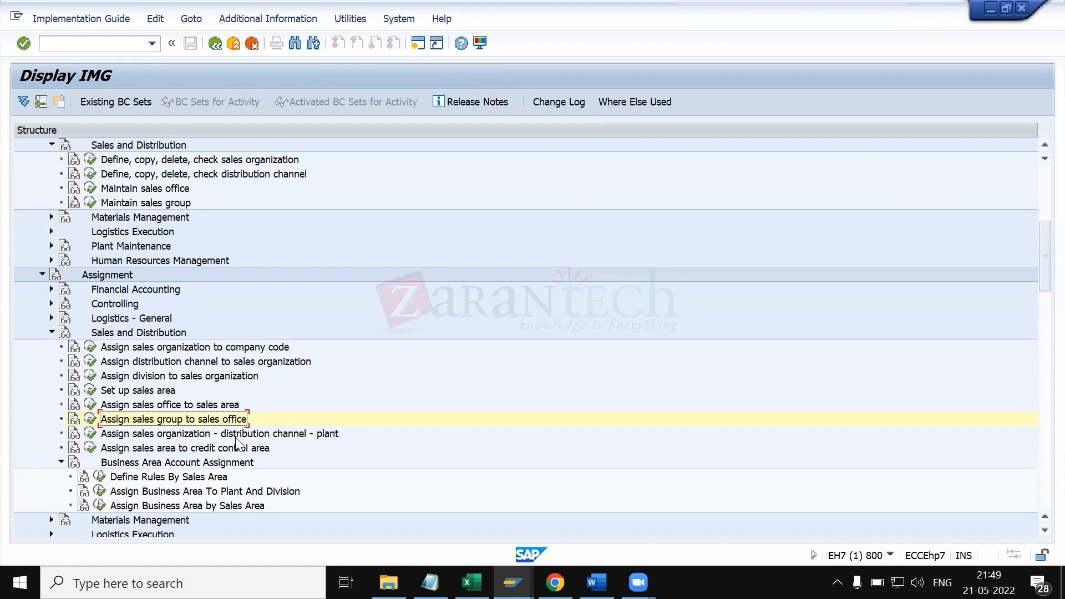
- Review the sales line definition in the Excel workbook's DEFINITION sheet and switch back to the SAP implementation guide
{"action": "left_click", "coordinate": [472, 583]}
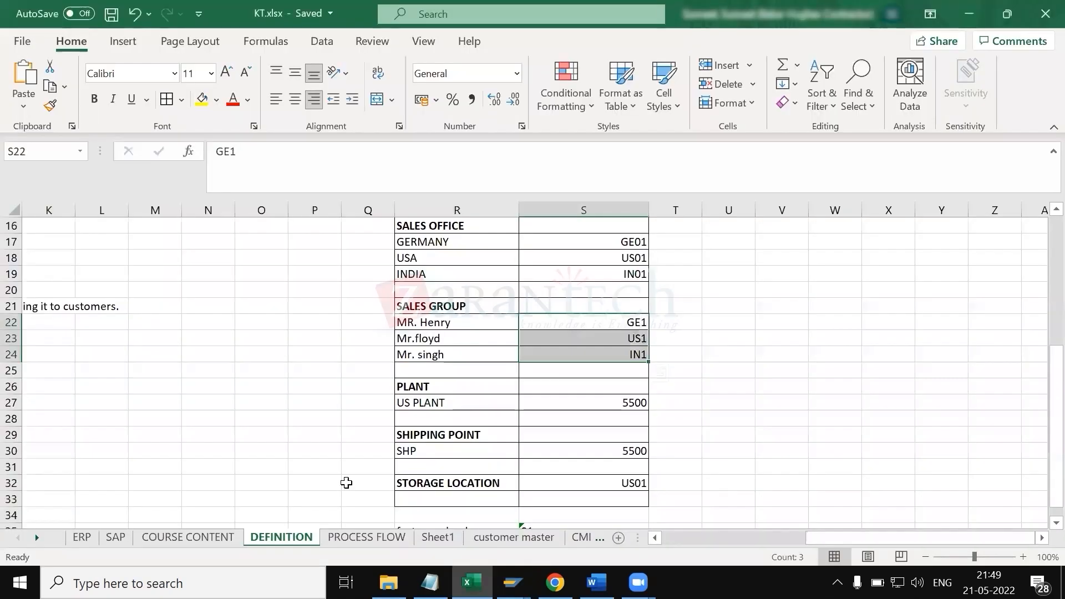
{"action": "scroll", "coordinate": [223, 373], "scroll_direction": "left", "scroll_amount": 5}
{"action": "scroll", "coordinate": [167, 383], "scroll_direction": "up", "scroll_amount": 5}
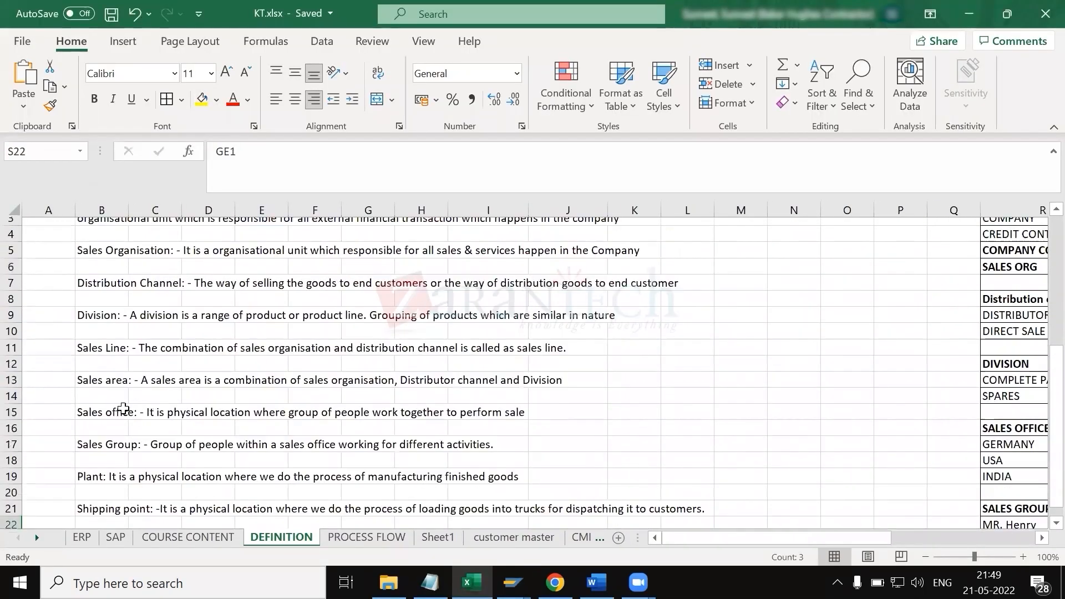
{"action": "left_click", "coordinate": [103, 389]}
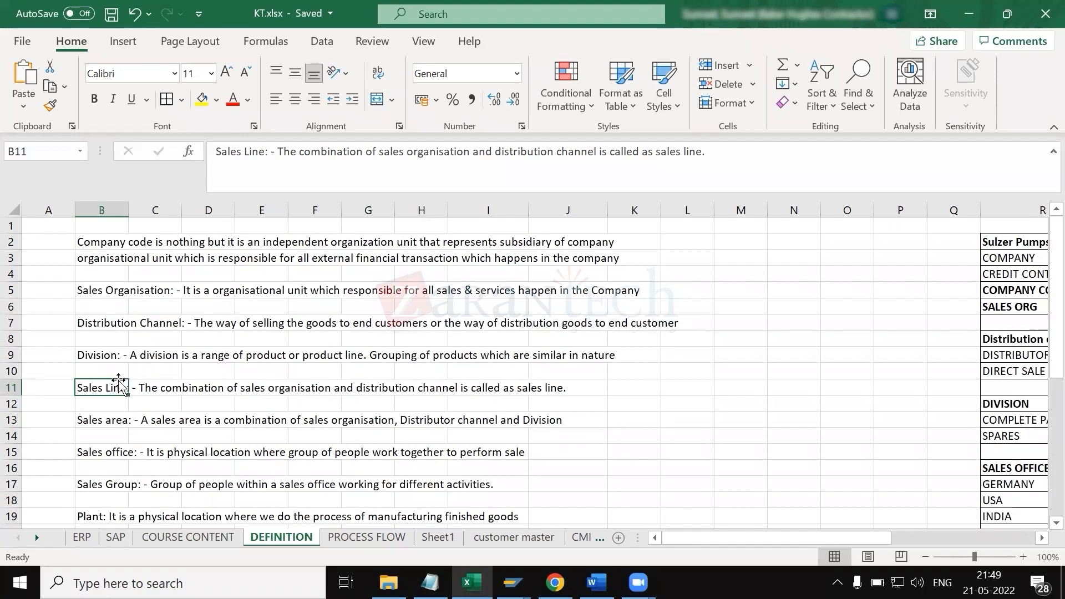
{"action": "key", "text": "alt+Tab"}
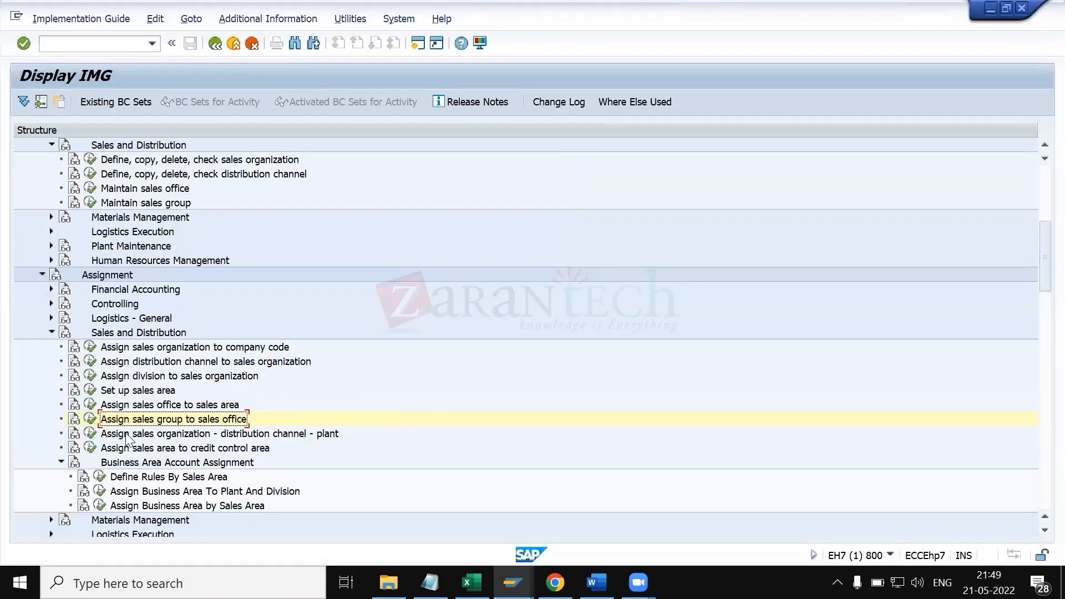
- Open the sales organization - distribution channel - plant assignment and disable the GlobalProtect VPN connection
{"action": "left_click", "coordinate": [89, 433]}
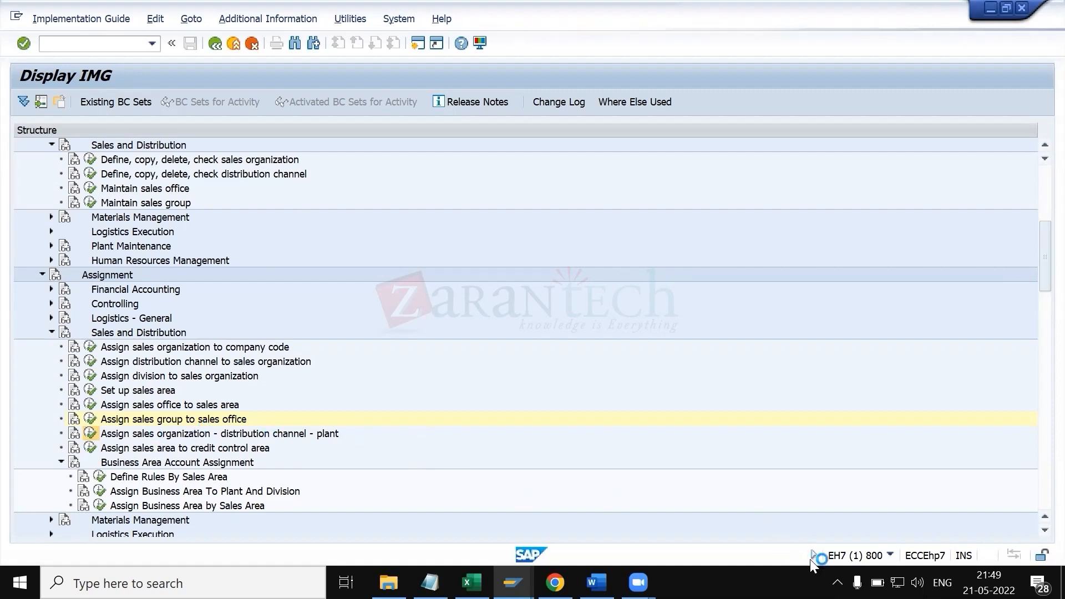
{"action": "left_click", "coordinate": [838, 582]}
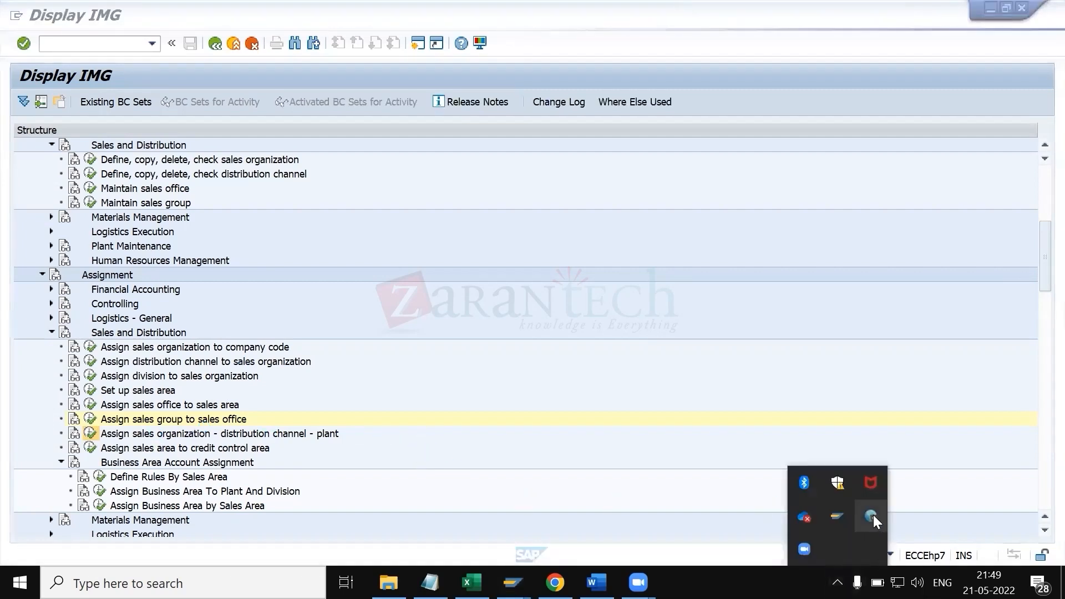
{"action": "left_click", "coordinate": [871, 516]}
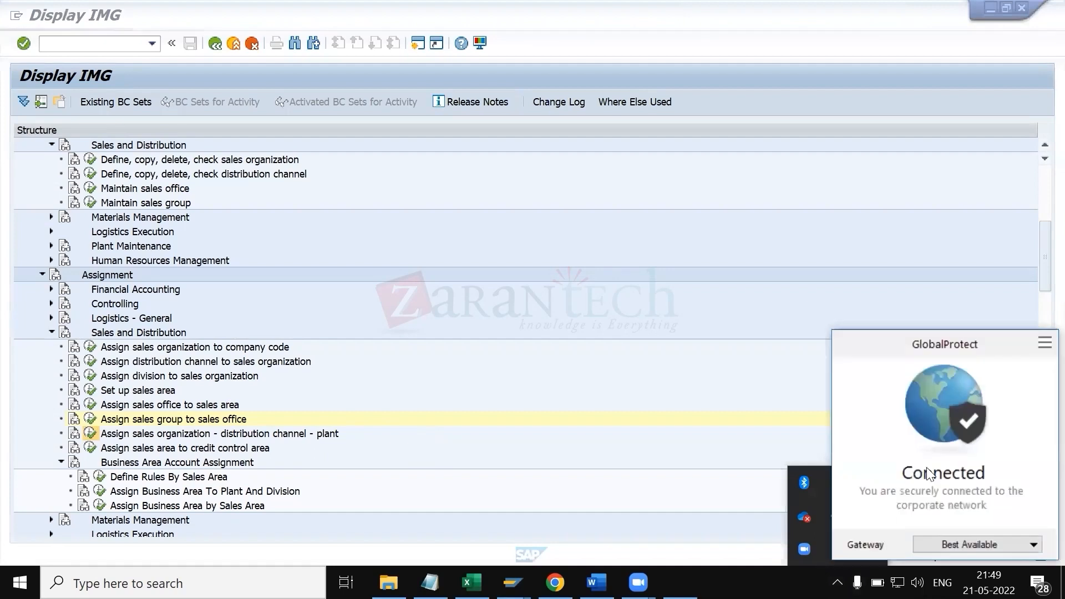
{"action": "left_click", "coordinate": [1041, 349]}
{"action": "left_click", "coordinate": [995, 454]}
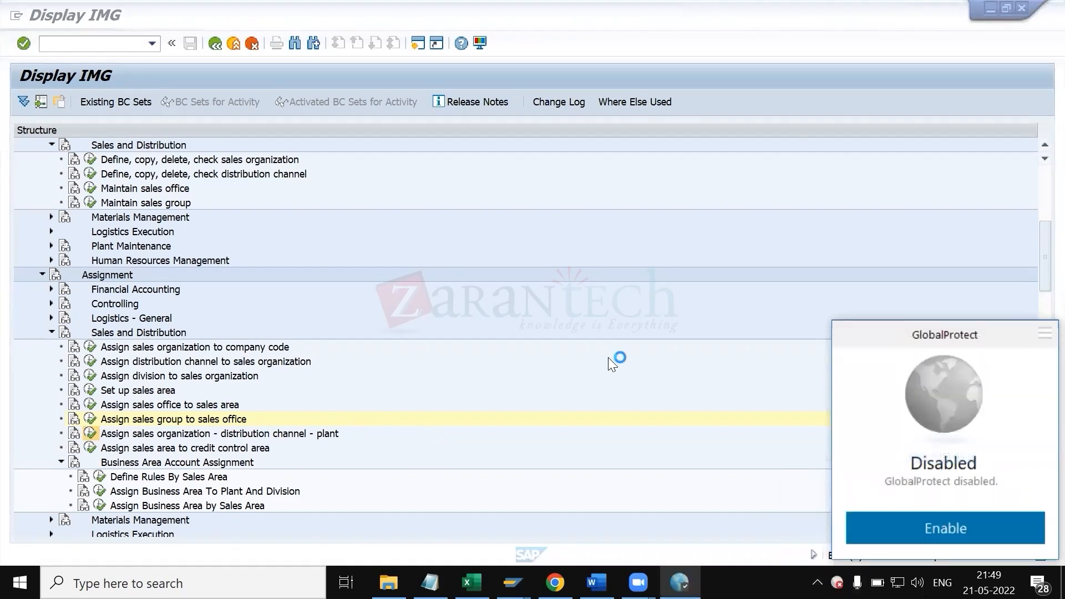
{"action": "left_click", "coordinate": [809, 295]}
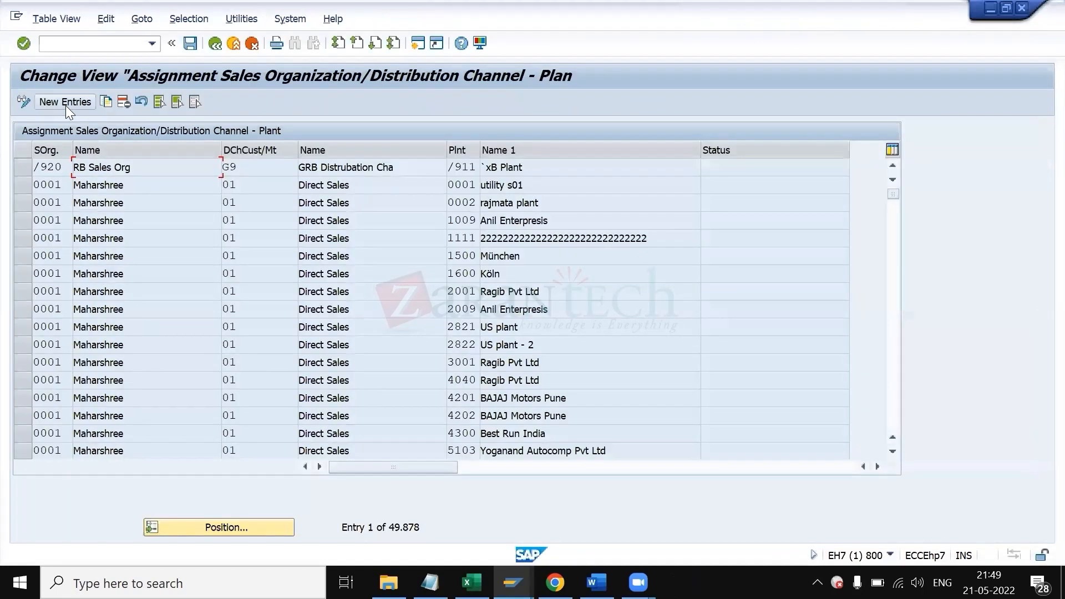
- Add a new plant assignment with sales organization 5500, distribution channel 1B and plant 5500
{"action": "left_click", "coordinate": [66, 103]}
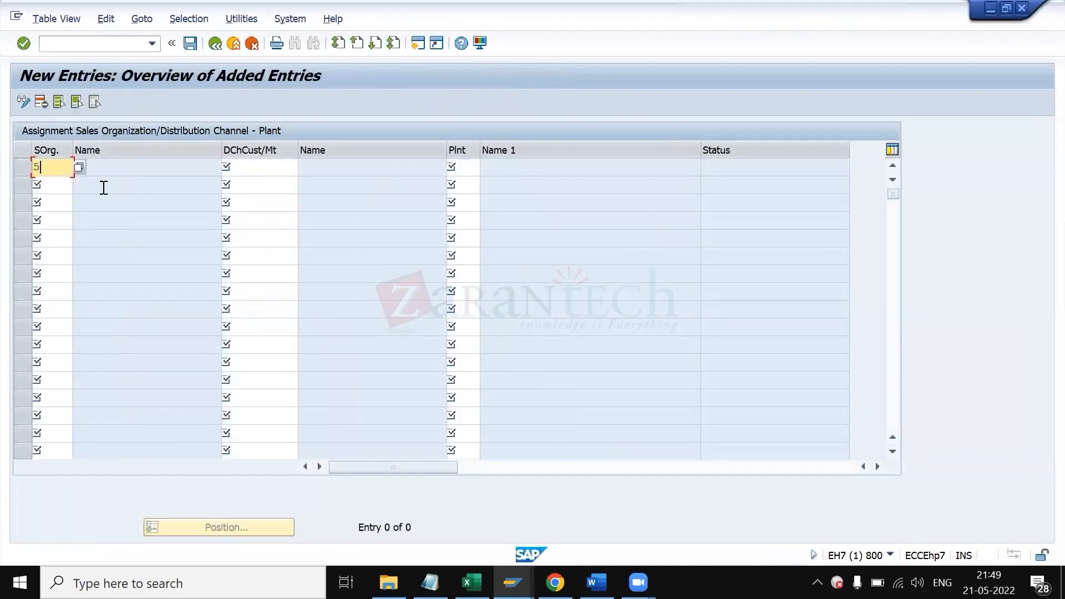
{"action": "key", "text": "Tab"}
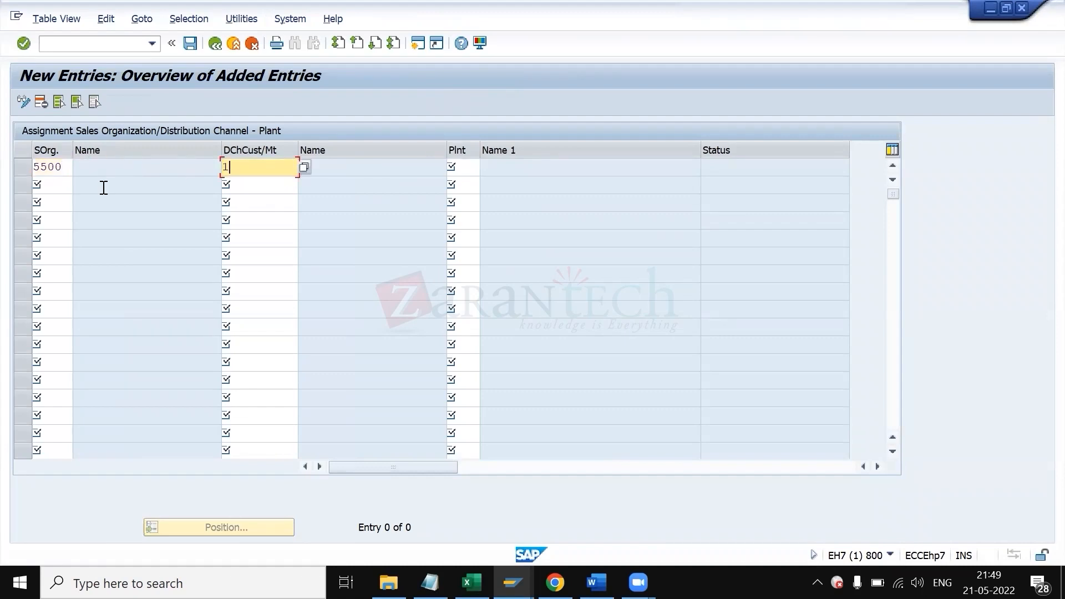
{"action": "type", "text": "1b"}
{"action": "key", "text": "Tab"}
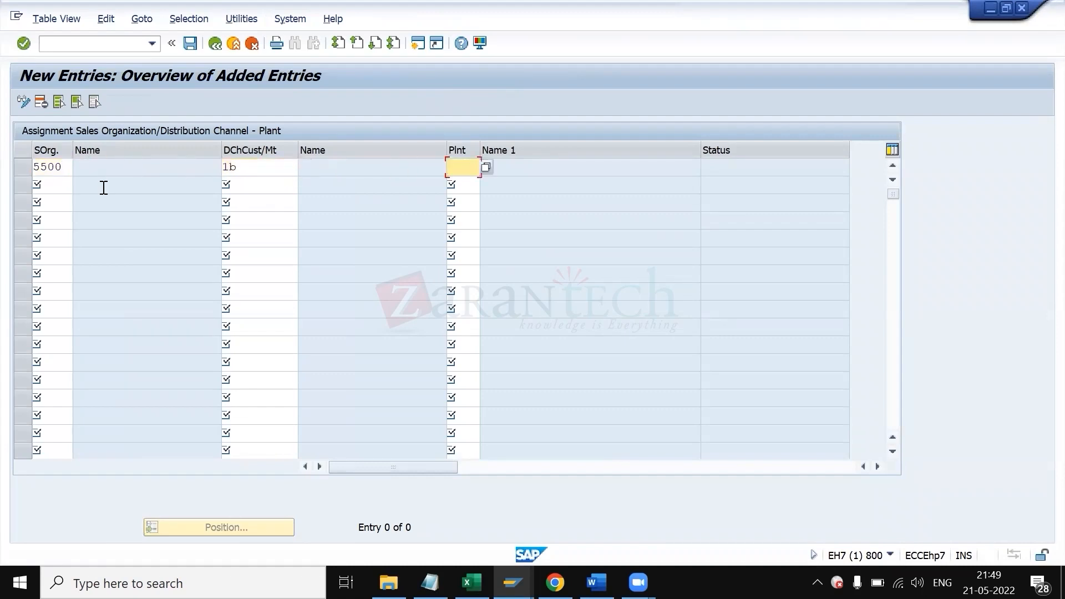
{"action": "type", "text": "5500"}
- Add a second plant assignment row with sales organization 5500, distribution channel 1C and plant 5500, and validate both entries
{"action": "key", "text": "Tab"}
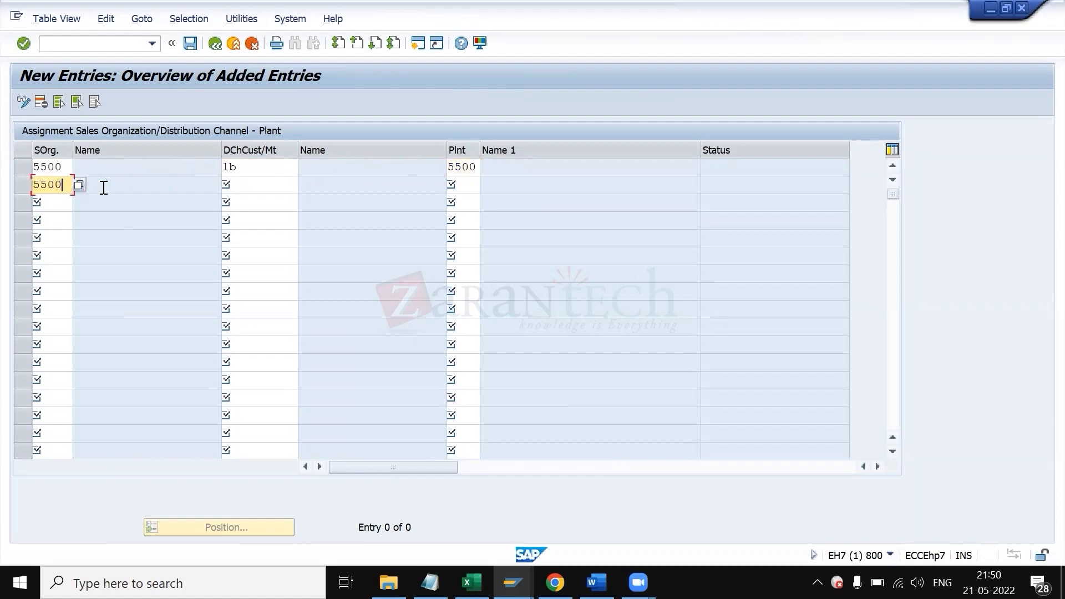
{"action": "key", "text": "Tab"}
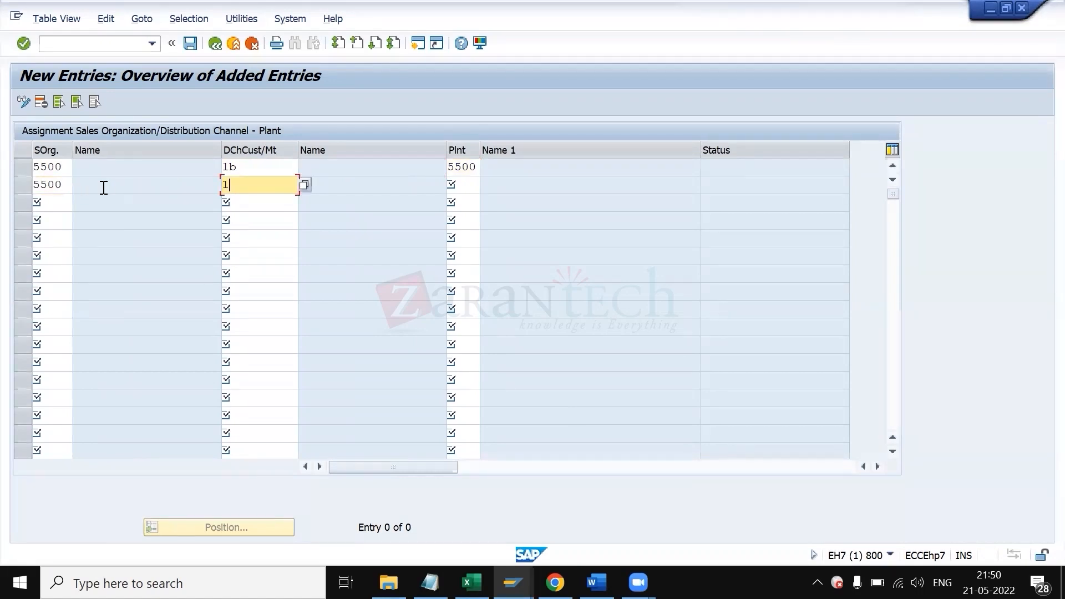
{"action": "key", "text": "Tab"}
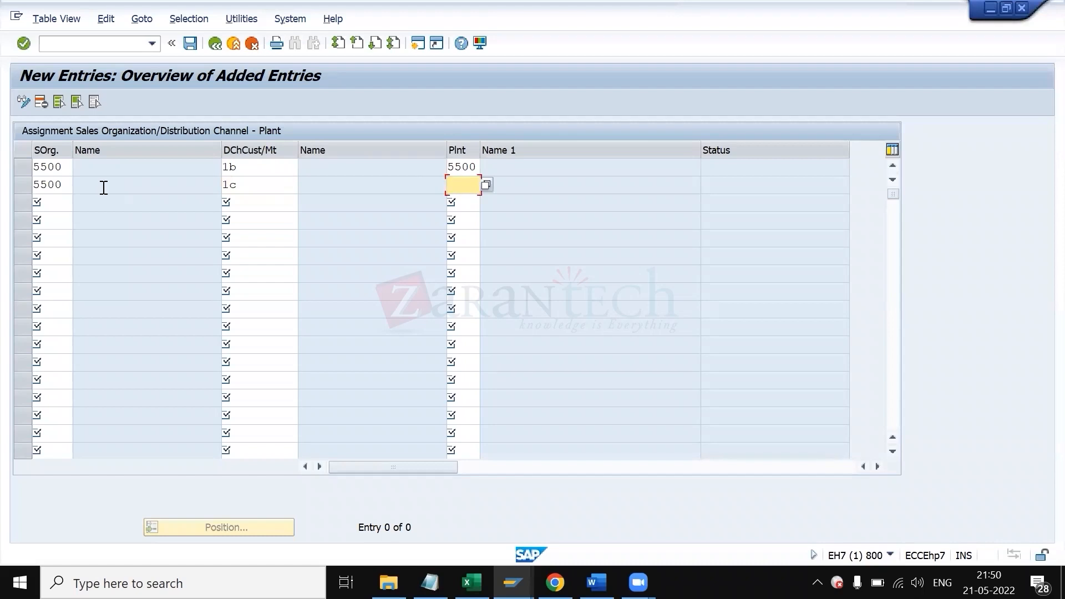
{"action": "key", "text": "Return"}
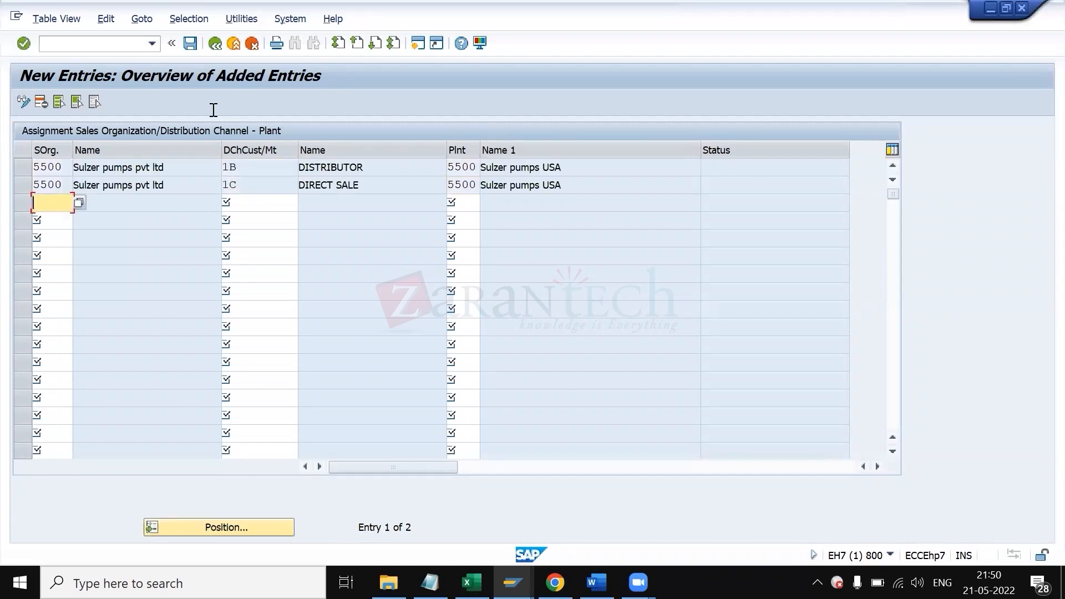
- Save the plant assignments and return to the implementation guide
{"action": "left_click", "coordinate": [190, 45]}
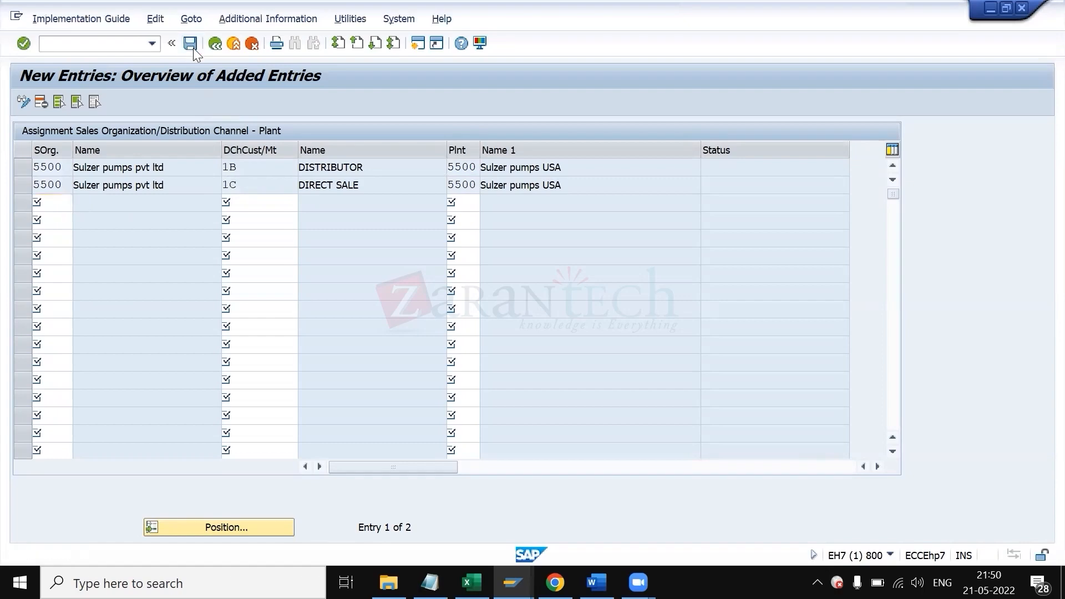
{"action": "key", "text": "Return"}
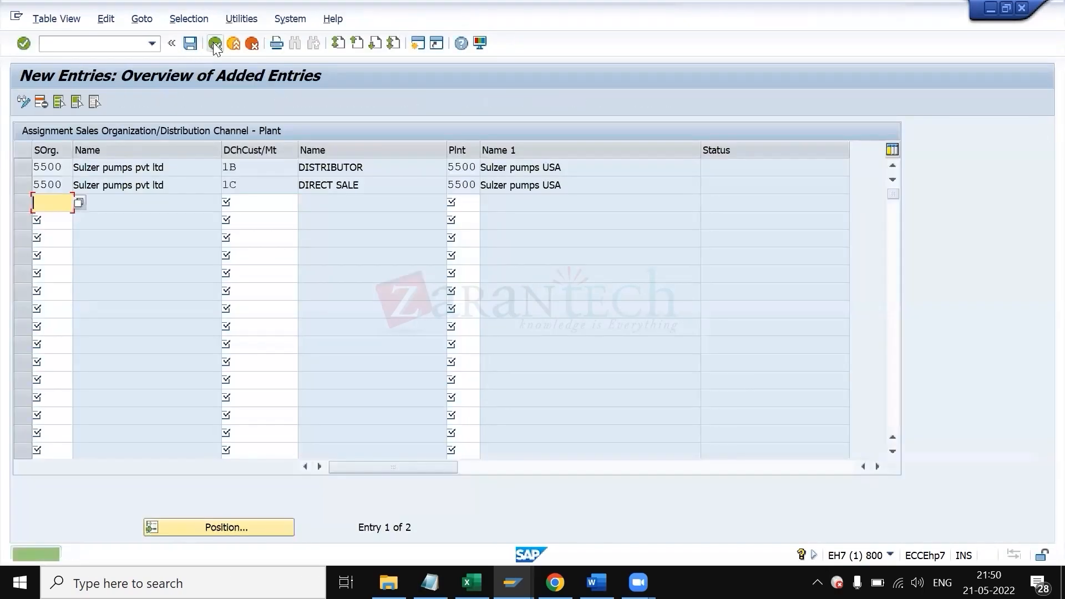
{"action": "left_click", "coordinate": [214, 43]}
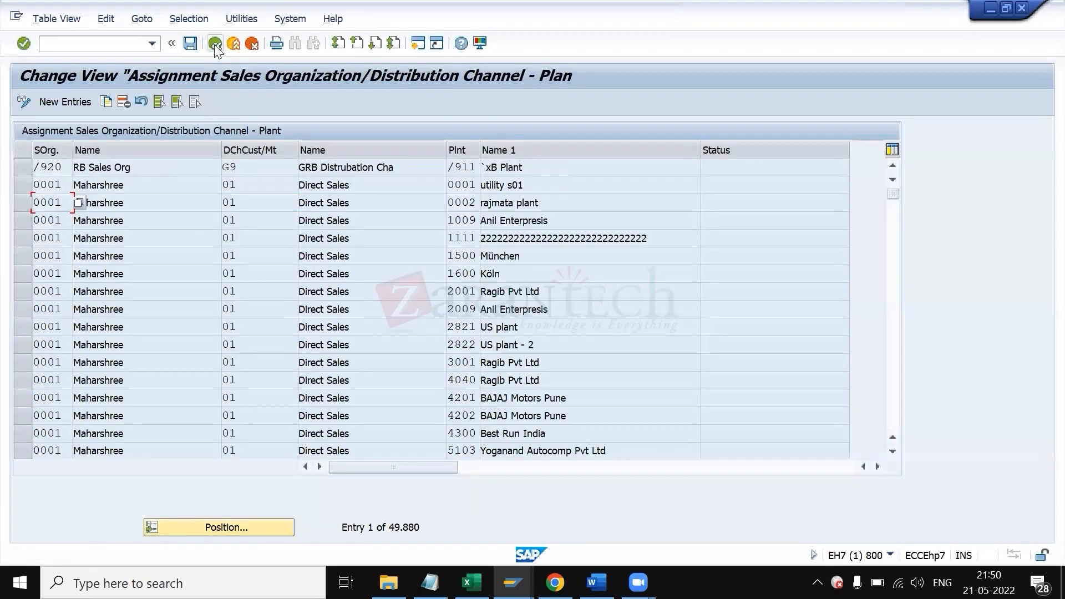
{"action": "left_click", "coordinate": [215, 44]}
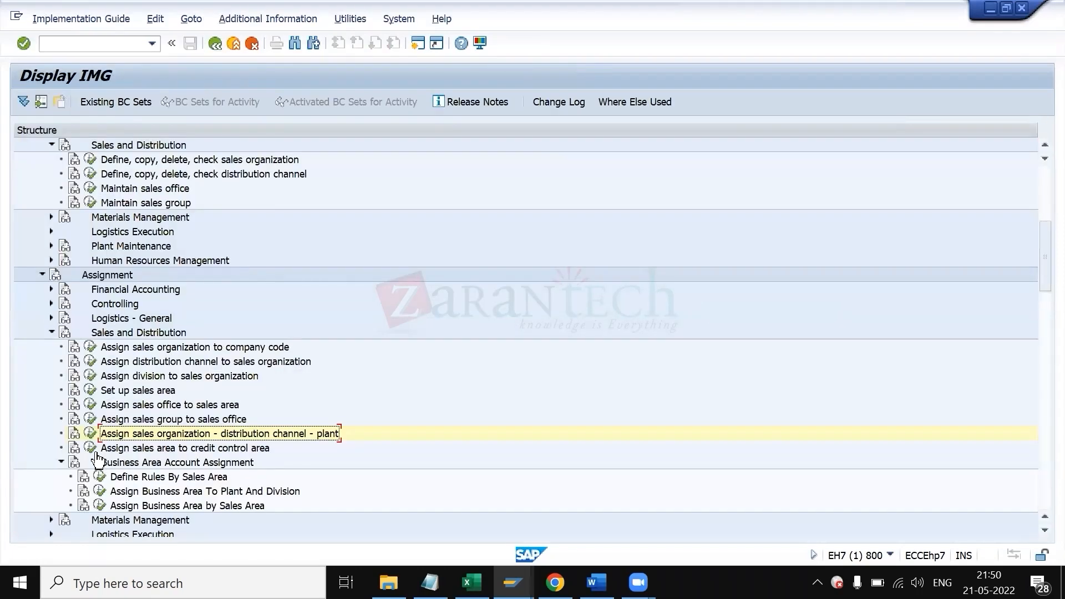
- Open the sales area to credit control area assignment and position the list at sales organization 5500, distribution channel 1B
{"action": "left_click", "coordinate": [89, 447]}
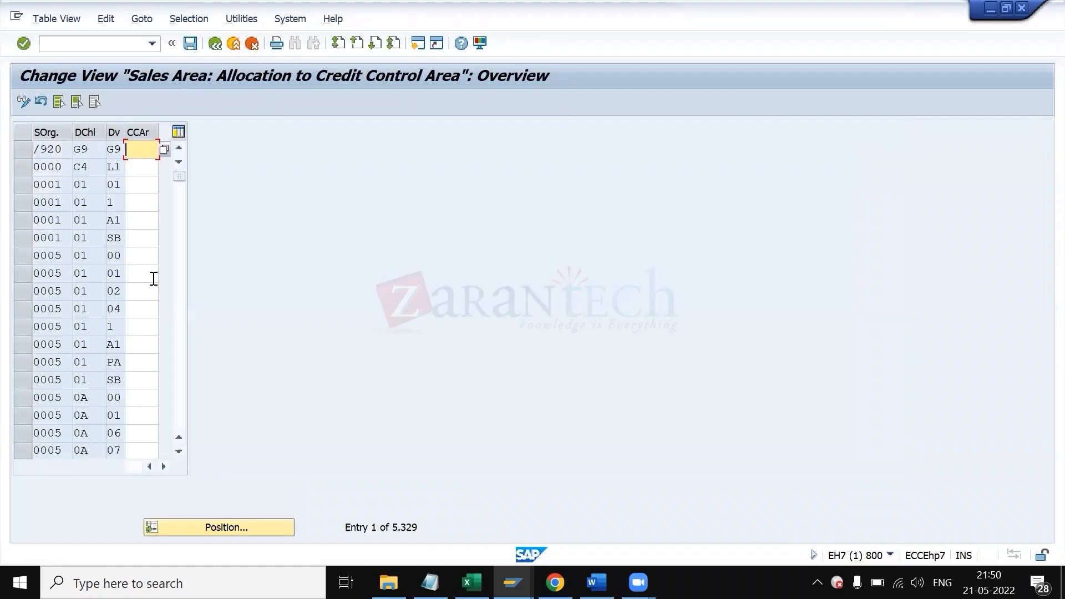
{"action": "key", "text": "Down"}
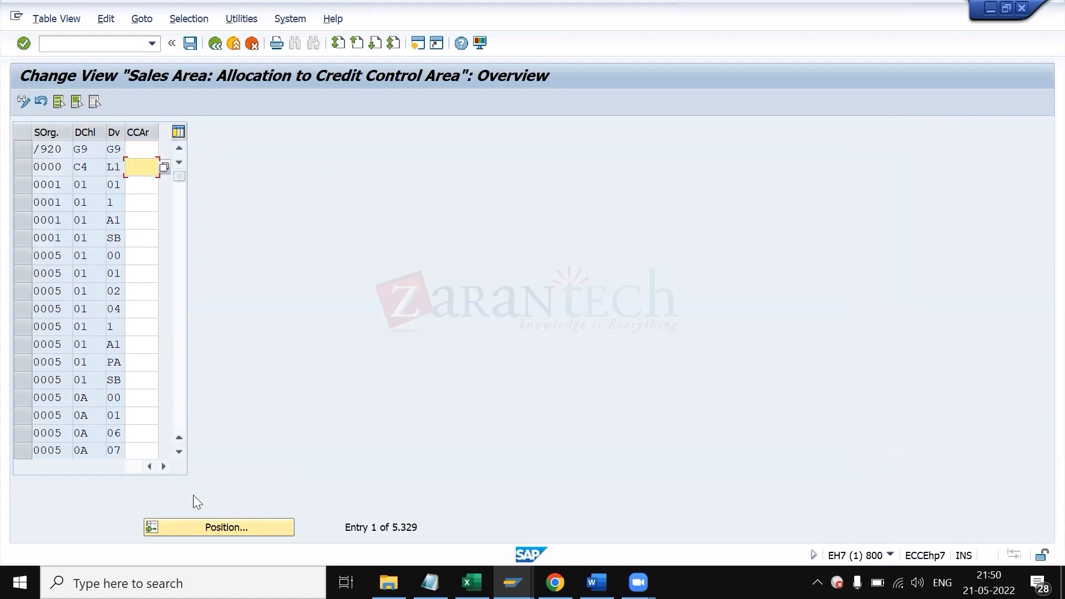
{"action": "left_click", "coordinate": [206, 529]}
{"action": "type", "text": "5500"}
{"action": "key", "text": "Tab"}
{"action": "type", "text": "1b"}
{"action": "key", "text": "Return"}
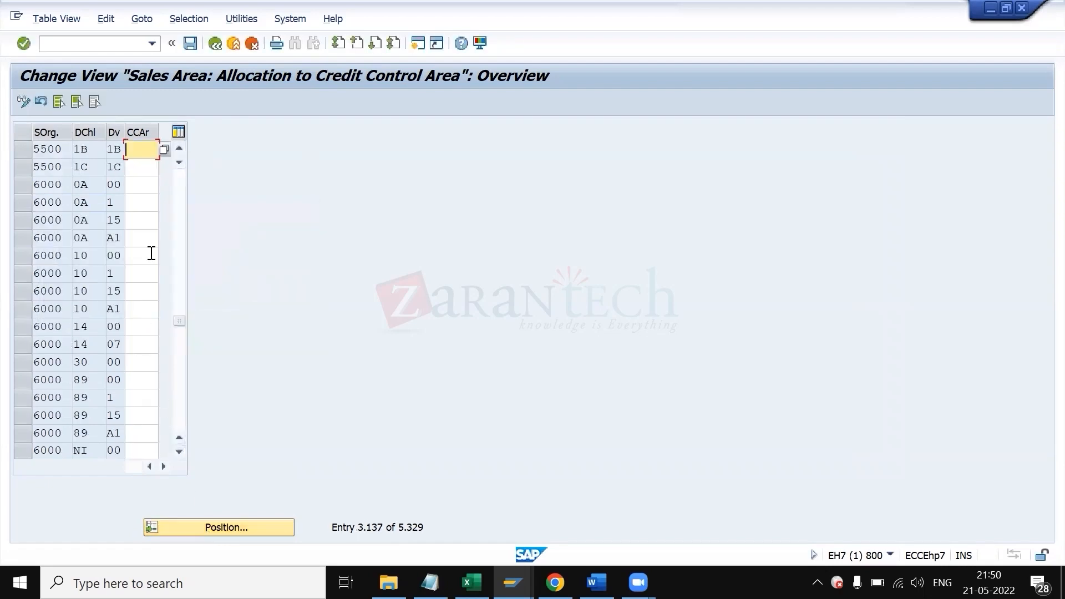
- Assign credit control area 5500 to the sales areas 5500/1B/1B and 5500/1C/1C
{"action": "left_click", "coordinate": [165, 150]}
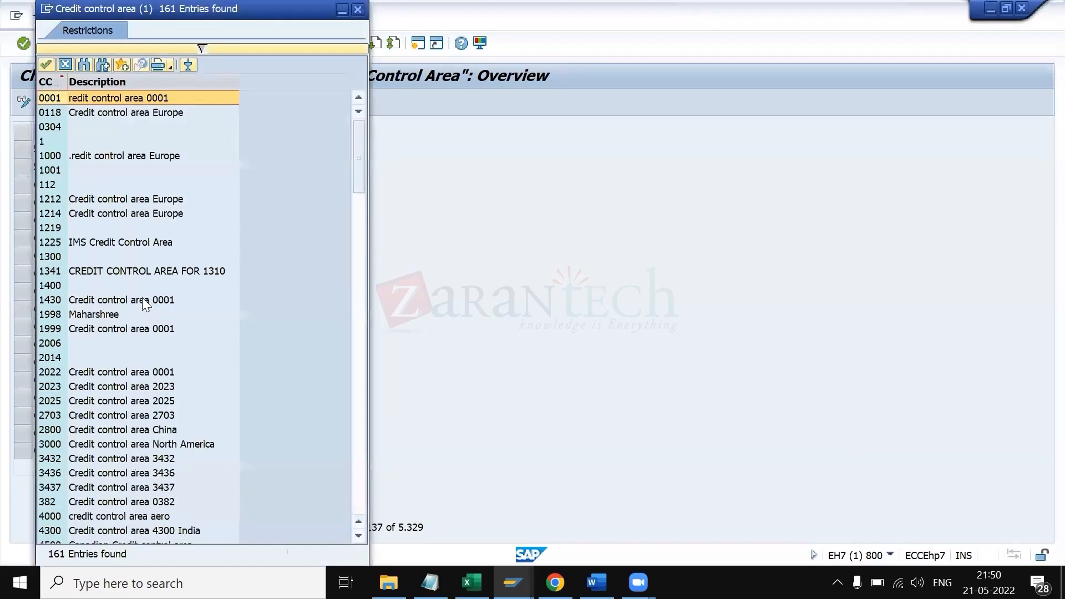
{"action": "scroll", "coordinate": [118, 436], "scroll_direction": "down", "scroll_amount": 7}
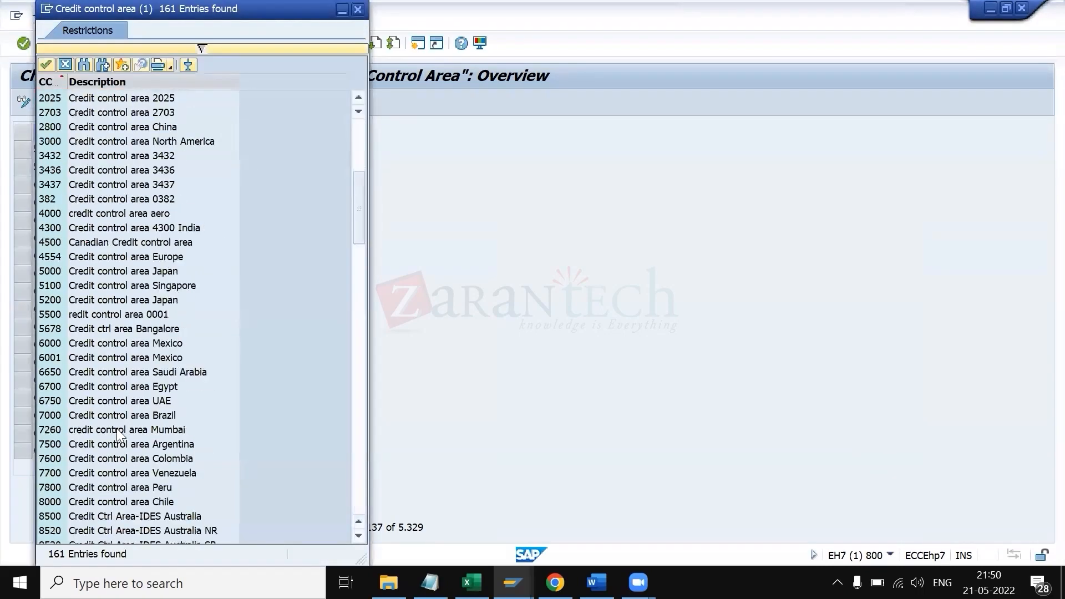
{"action": "left_click", "coordinate": [62, 313]}
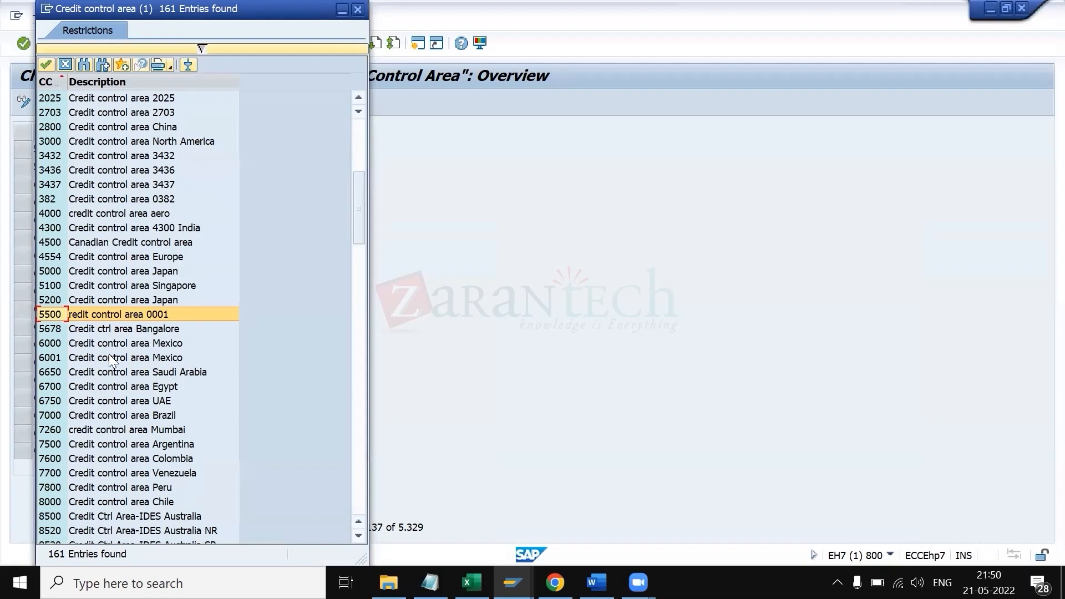
{"action": "double_click", "coordinate": [95, 314]}
{"action": "left_click", "coordinate": [149, 168]}
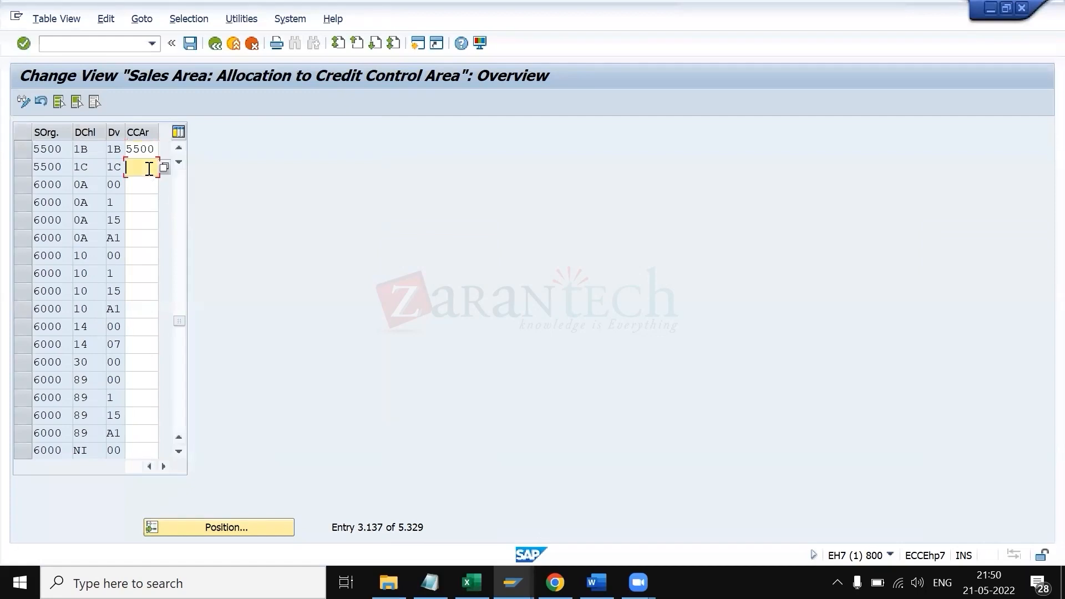
{"action": "type", "text": "5500"}
{"action": "double_click", "coordinate": [149, 167]}
- Save the credit control area assignments under the "Demo Org structure" customizing request and return to the implementation guide
{"action": "left_click", "coordinate": [190, 42]}
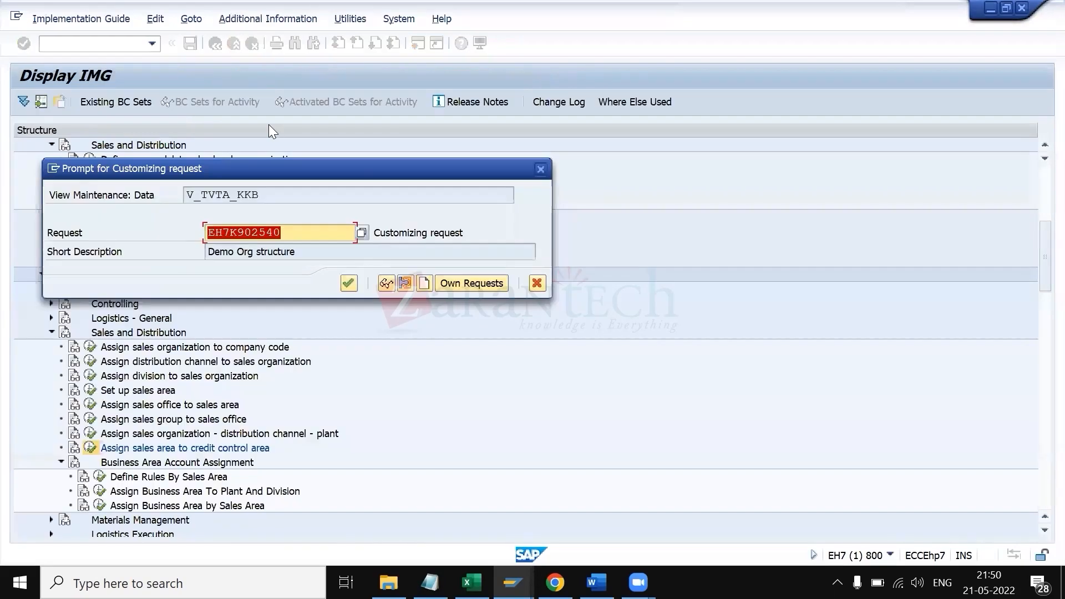
{"action": "key", "text": "Return"}
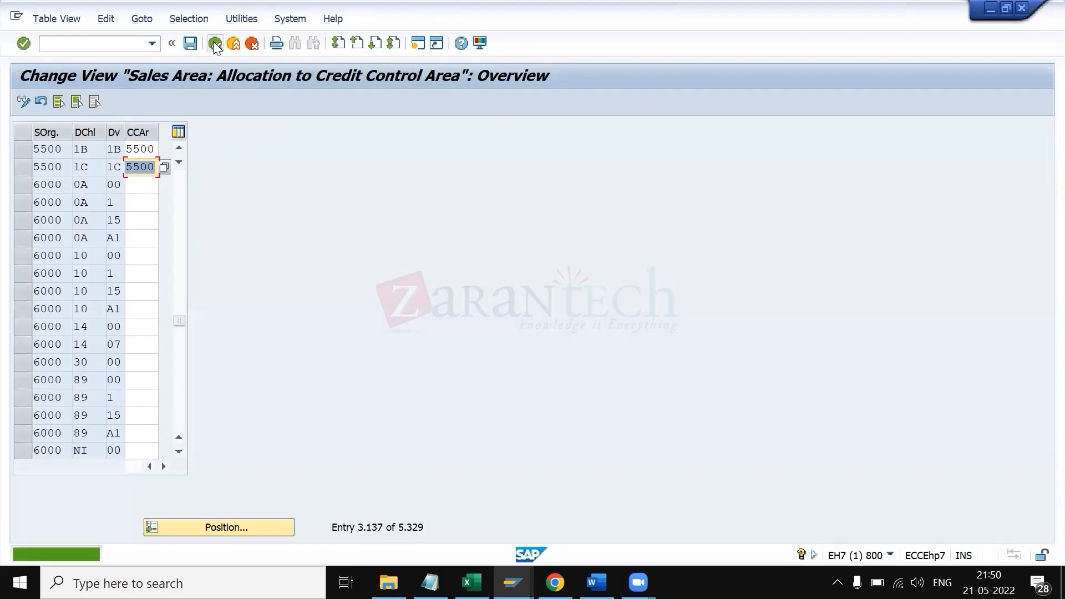
{"action": "left_click", "coordinate": [215, 43]}
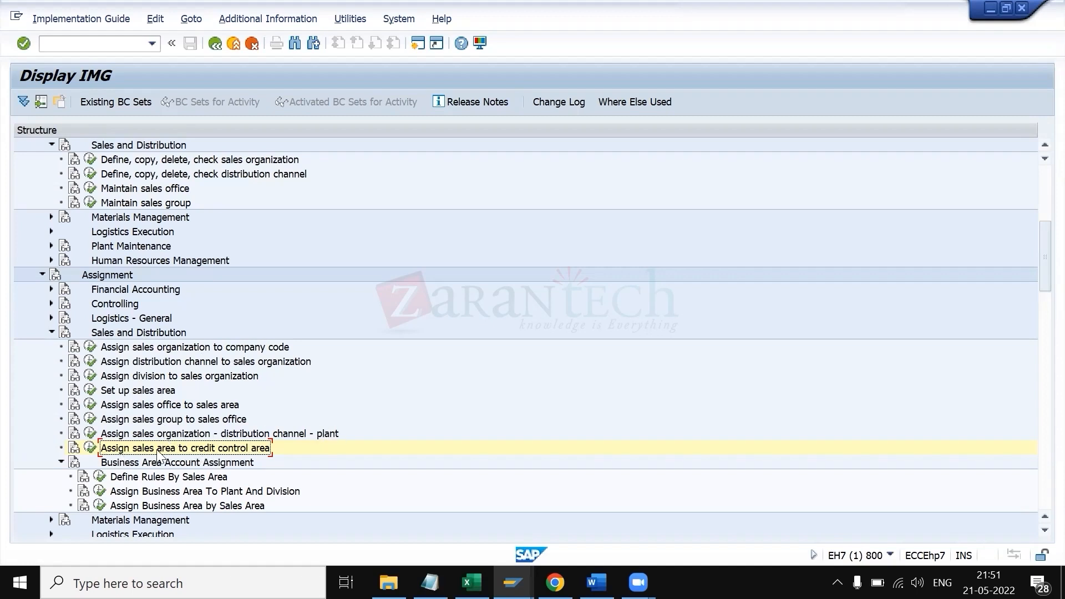
- Under the Logistics - General assignments, add a new entry assigning plant 5500 to company code 55SP and save it
{"action": "left_click", "coordinate": [48, 331]}
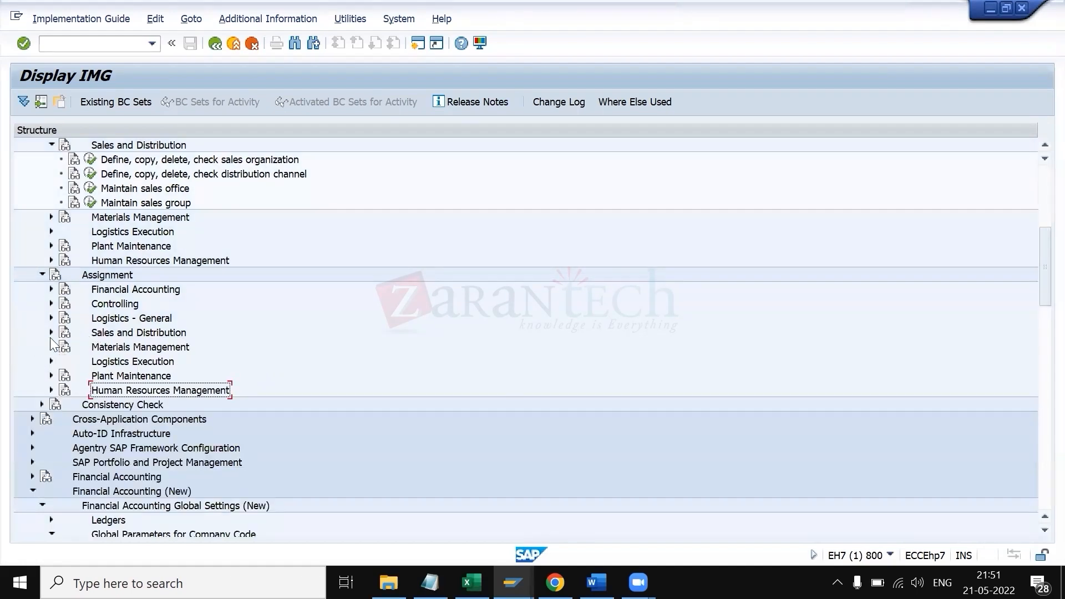
{"action": "left_click", "coordinate": [49, 314]}
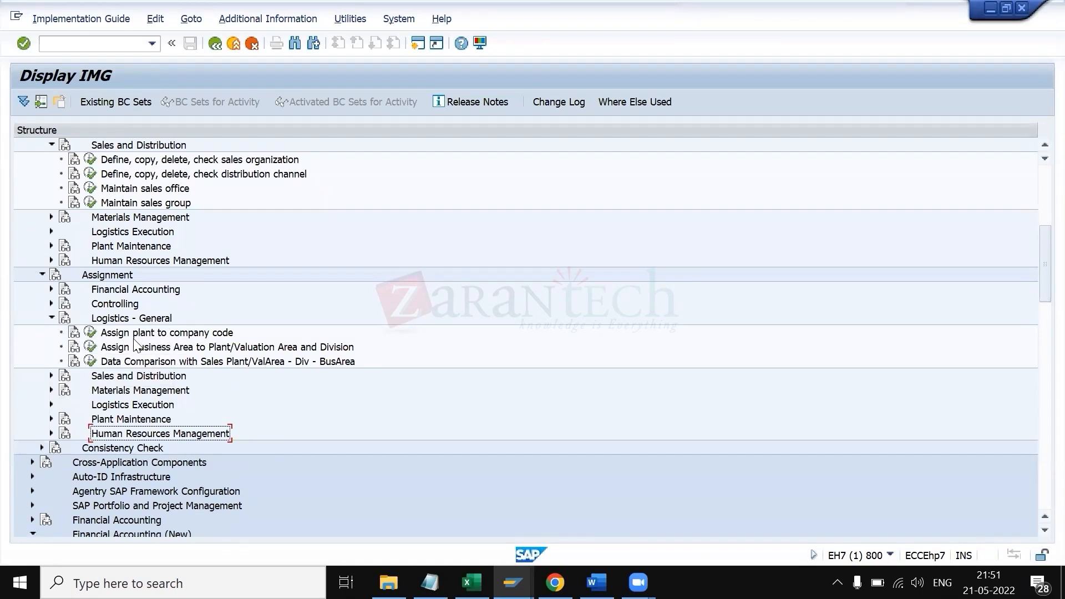
{"action": "left_click", "coordinate": [90, 334]}
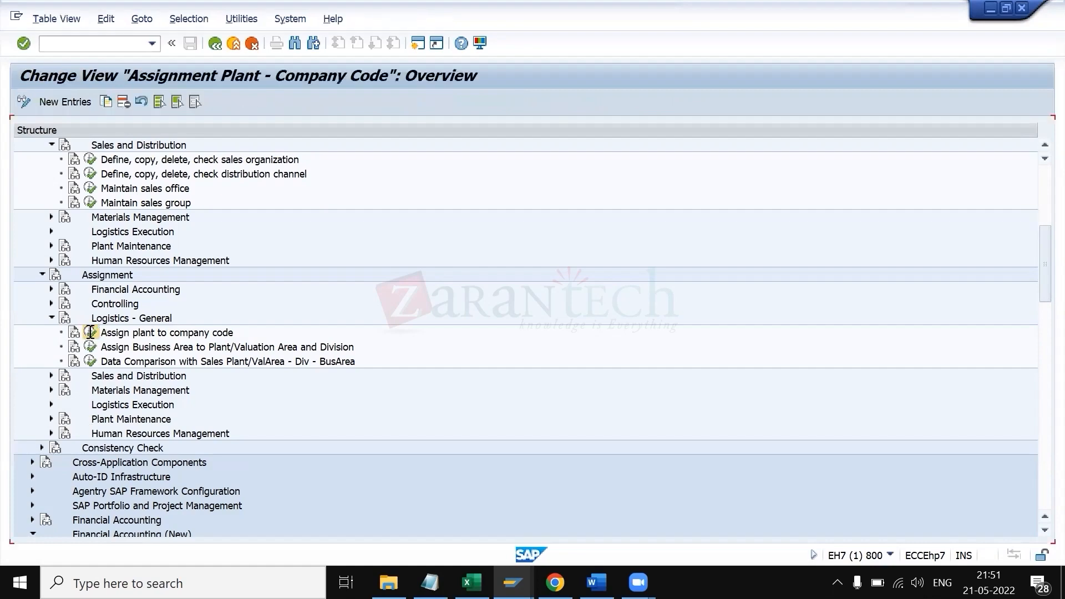
{"action": "left_click", "coordinate": [65, 105]}
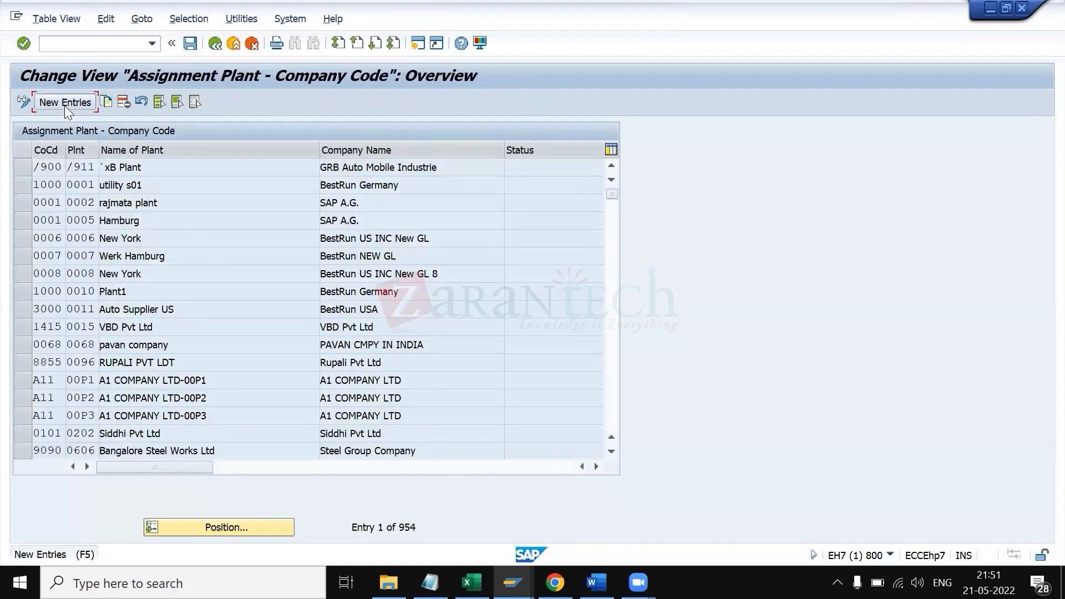
{"action": "type", "text": "550"}
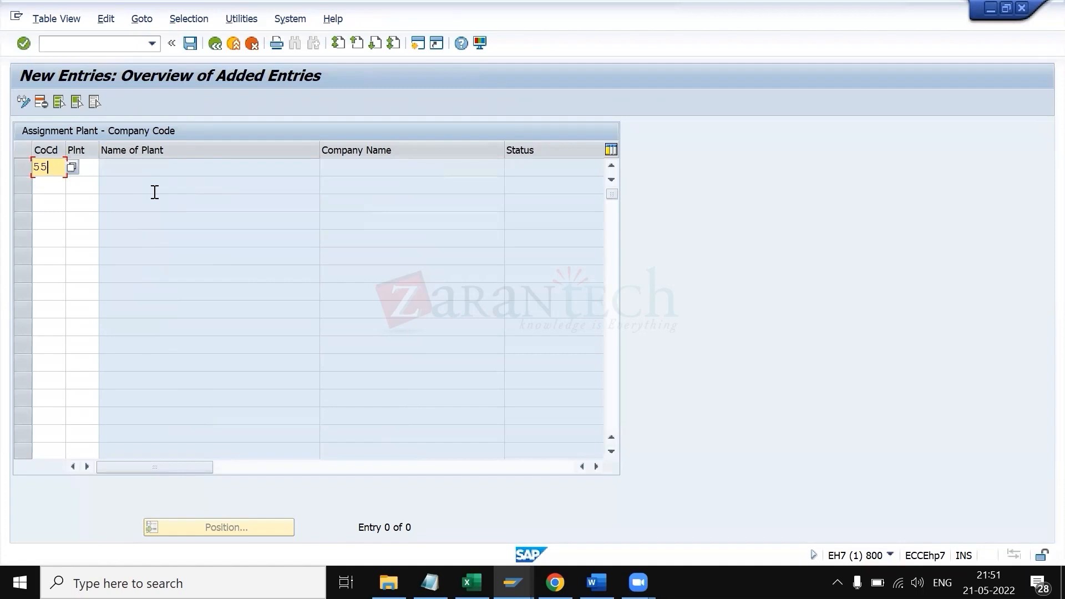
{"action": "type", "text": "sp"}
{"action": "type", "text": "5500"}
{"action": "key", "text": "Return"}
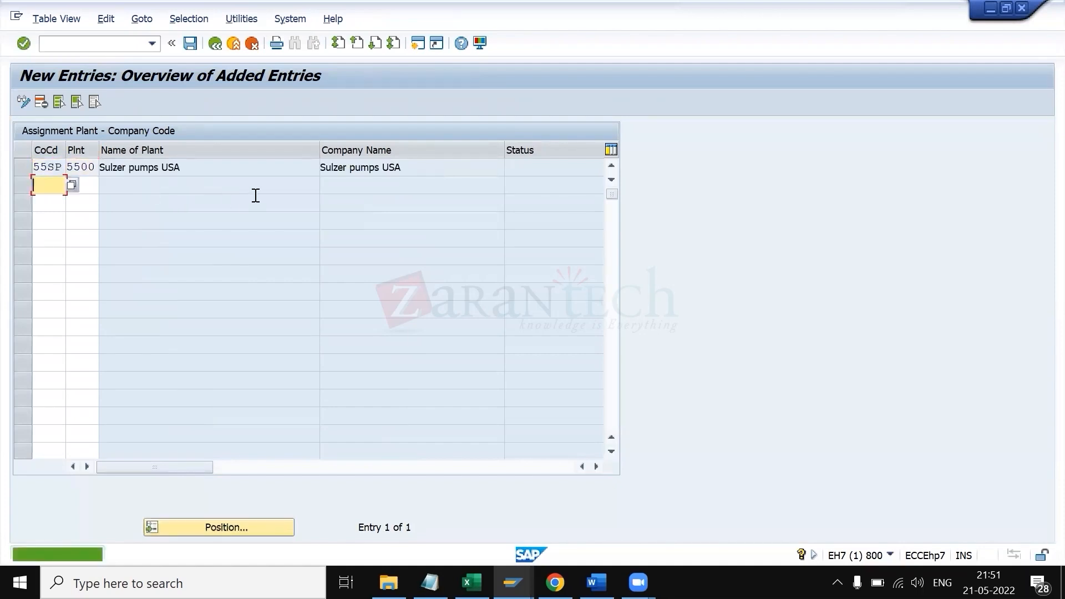
{"action": "left_click", "coordinate": [191, 43]}
{"action": "key", "text": "Return"}
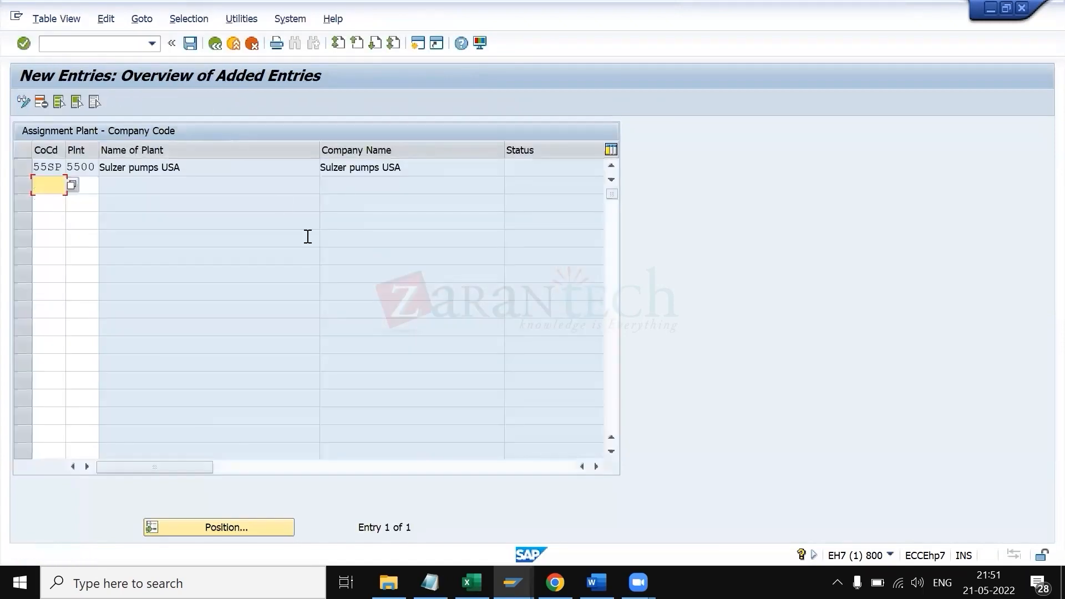
- Switch to the Word notes and add the line "Plant to companycode" with "Many to many" beneath it
{"action": "key", "text": "alt+Tab"}
{"action": "key", "text": "Tab"}
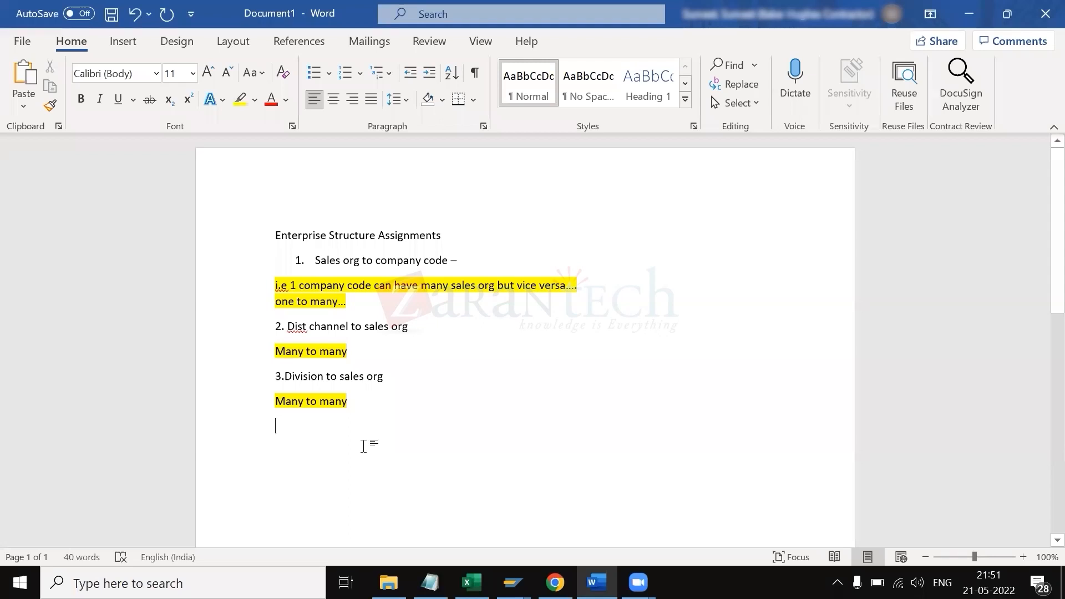
{"action": "type", "text": "pl"}
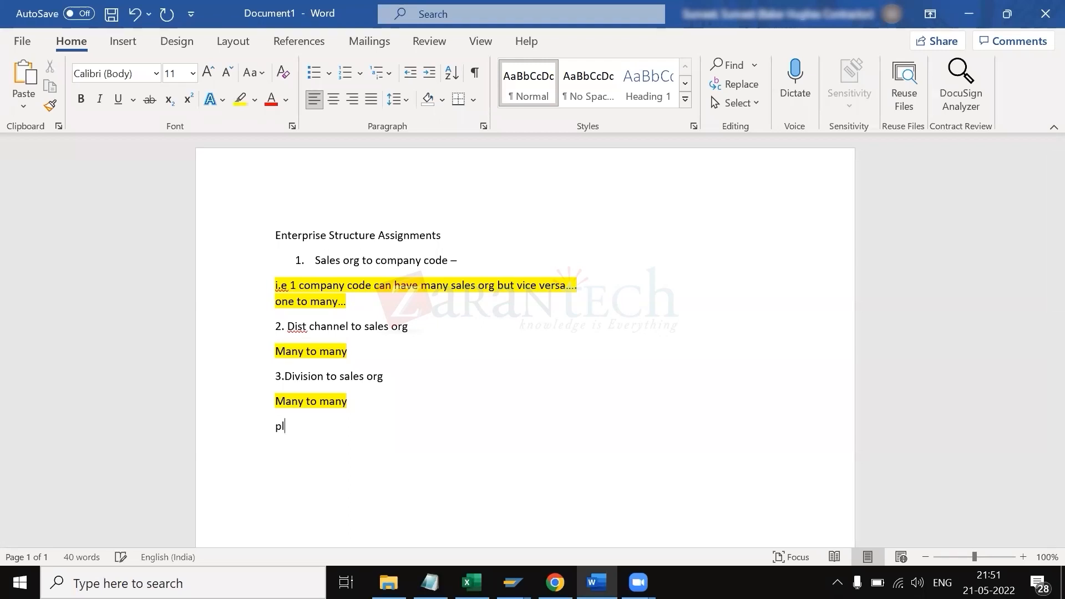
{"action": "type", "text": "ant to "}
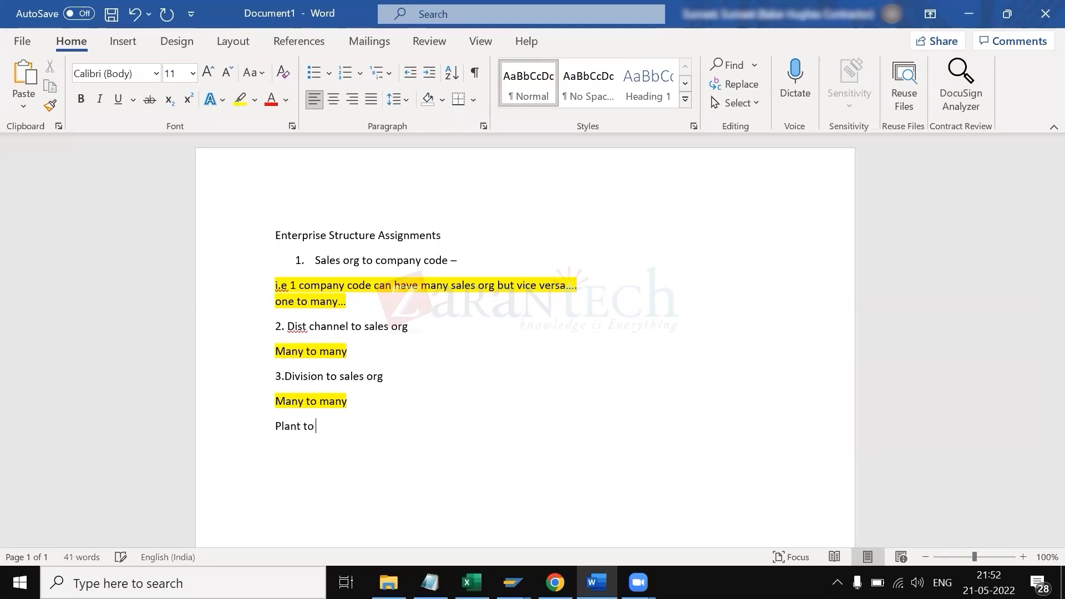
{"action": "type", "text": "assignment"}
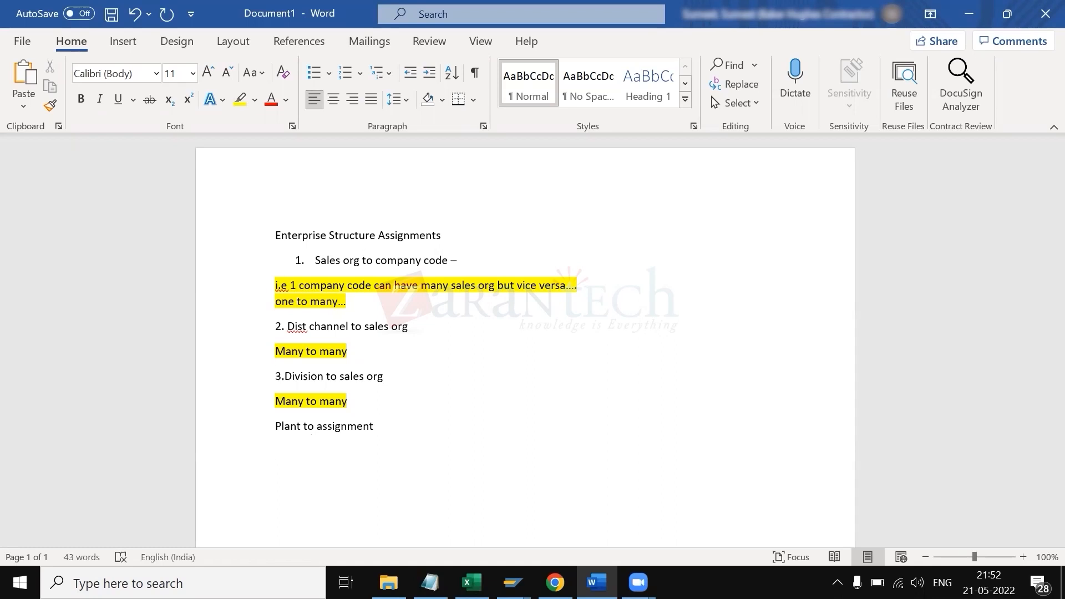
{"action": "key", "text": "Return"}
{"action": "type", "text": "many to many"}
{"action": "double_click", "coordinate": [344, 425]}
{"action": "type", "text": "comp"}
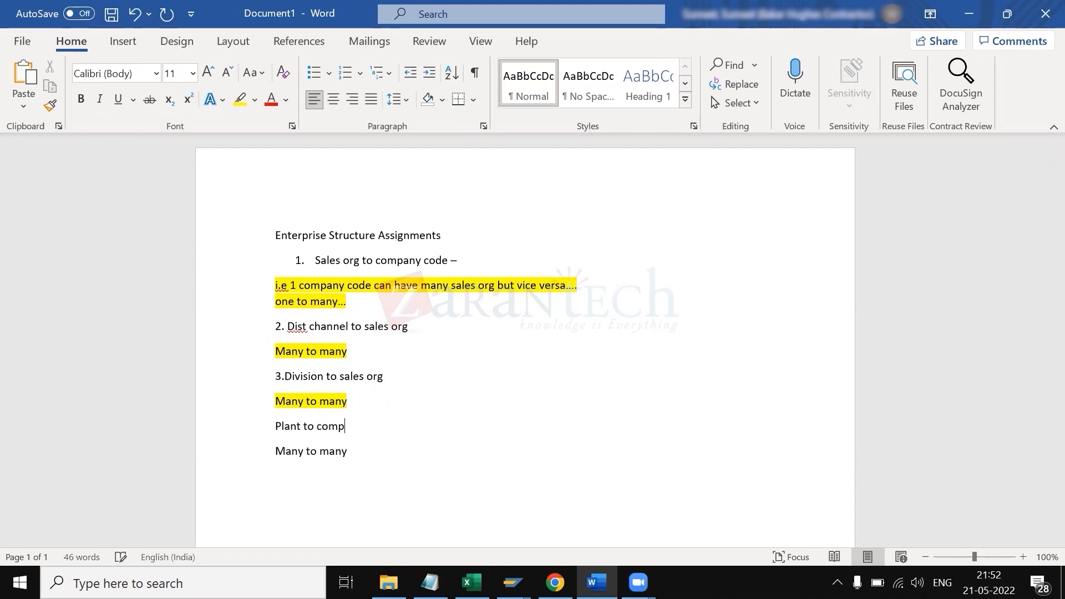
{"action": "type", "text": "anycode"}
- Highlight the last "Many to many" line in yellow and start a new paragraph below it
{"action": "left_click", "coordinate": [350, 458]}
{"action": "key", "text": "Return"}
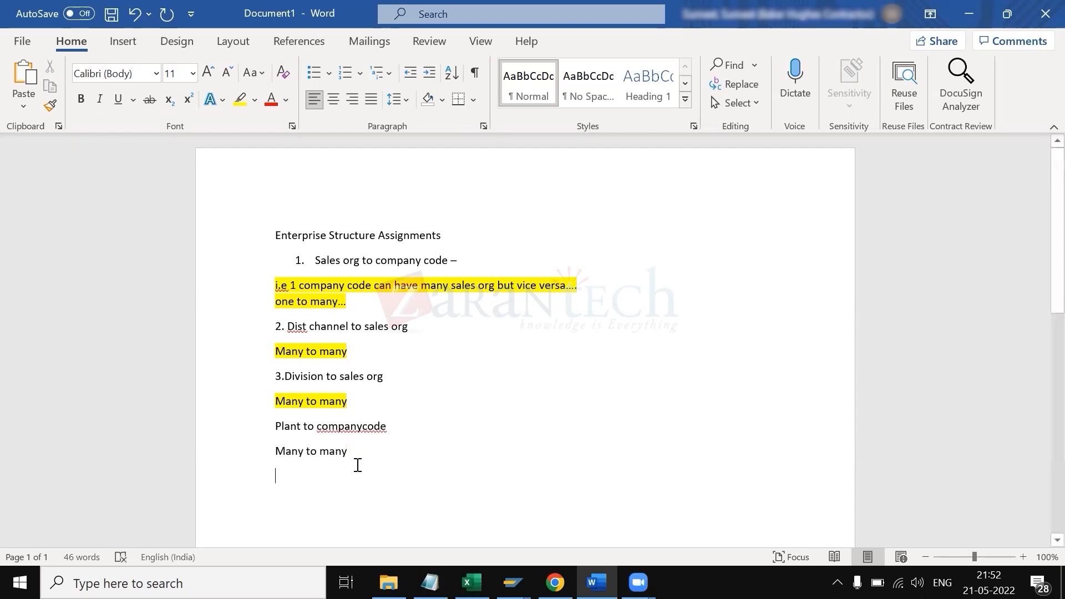
{"action": "left_click", "coordinate": [256, 449]}
{"action": "left_click", "coordinate": [319, 419]}
{"action": "left_click", "coordinate": [380, 454]}
{"action": "key", "text": "Return"}
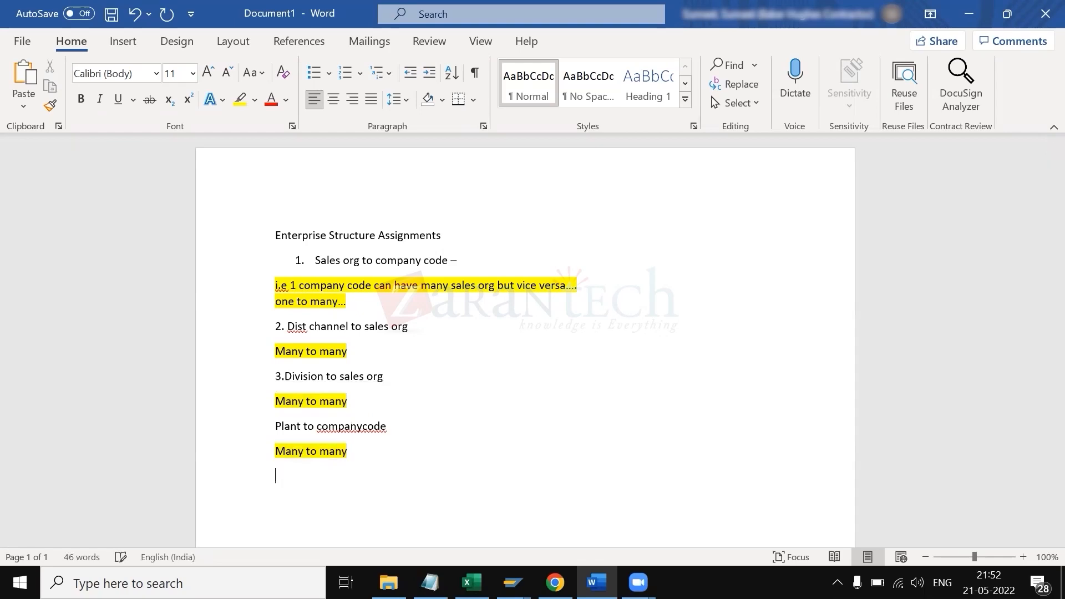
- Switch back to SAP, leave the plant assignment and open the shipping point to plant assignment under Logistics Execution
{"action": "key", "text": "alt+Tab"}
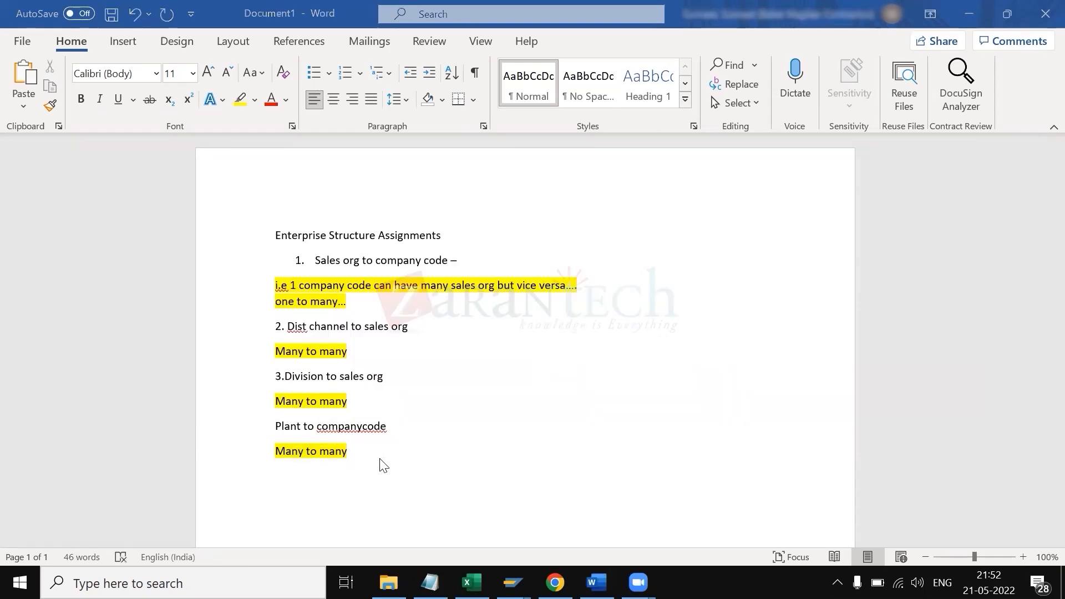
{"action": "left_click", "coordinate": [214, 48]}
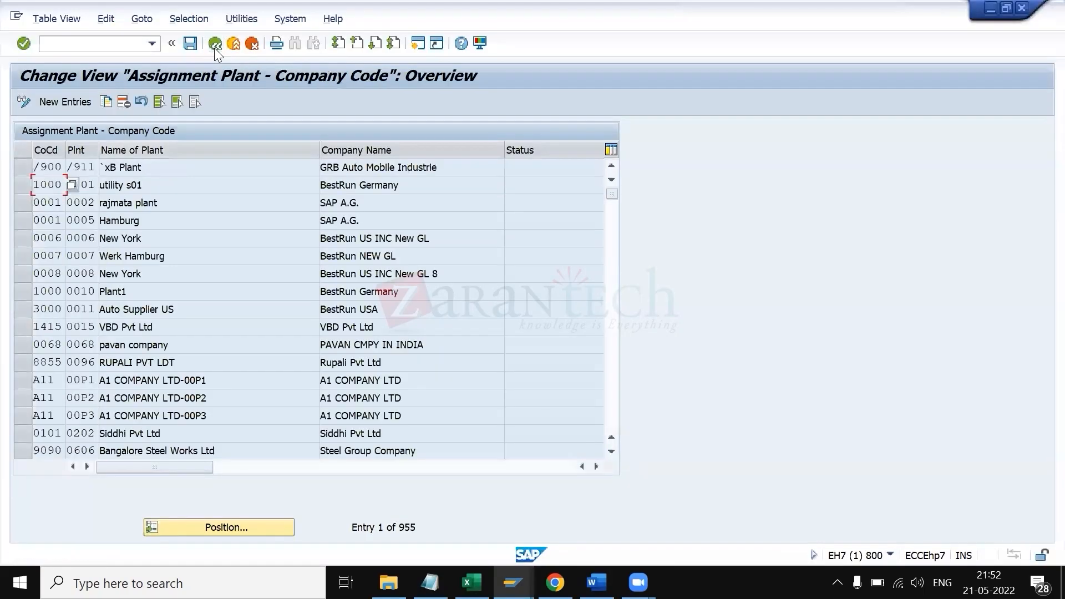
{"action": "left_click", "coordinate": [209, 46]}
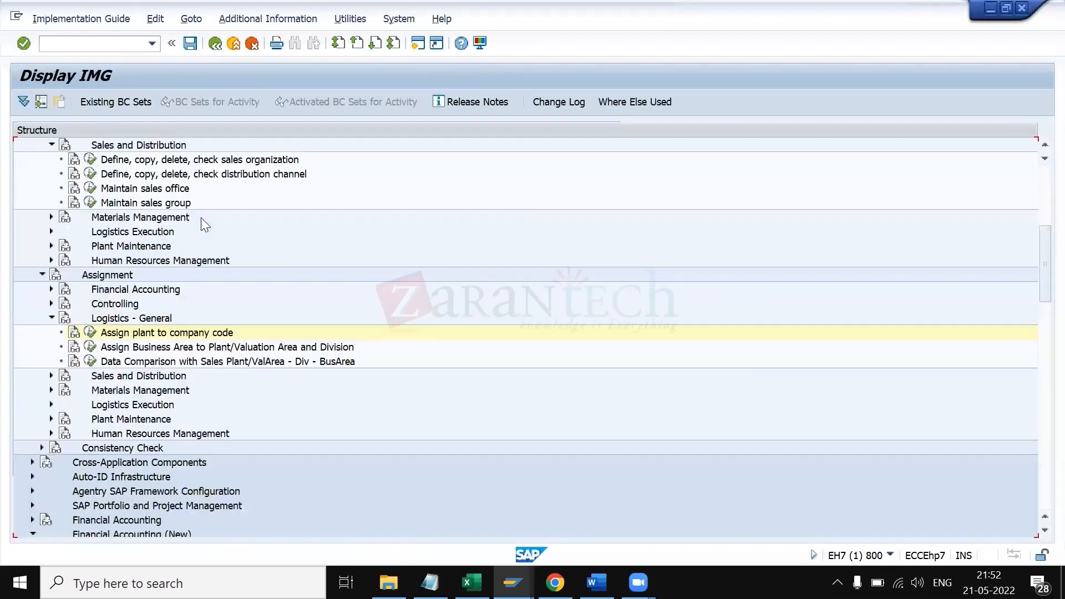
{"action": "left_click", "coordinate": [45, 318]}
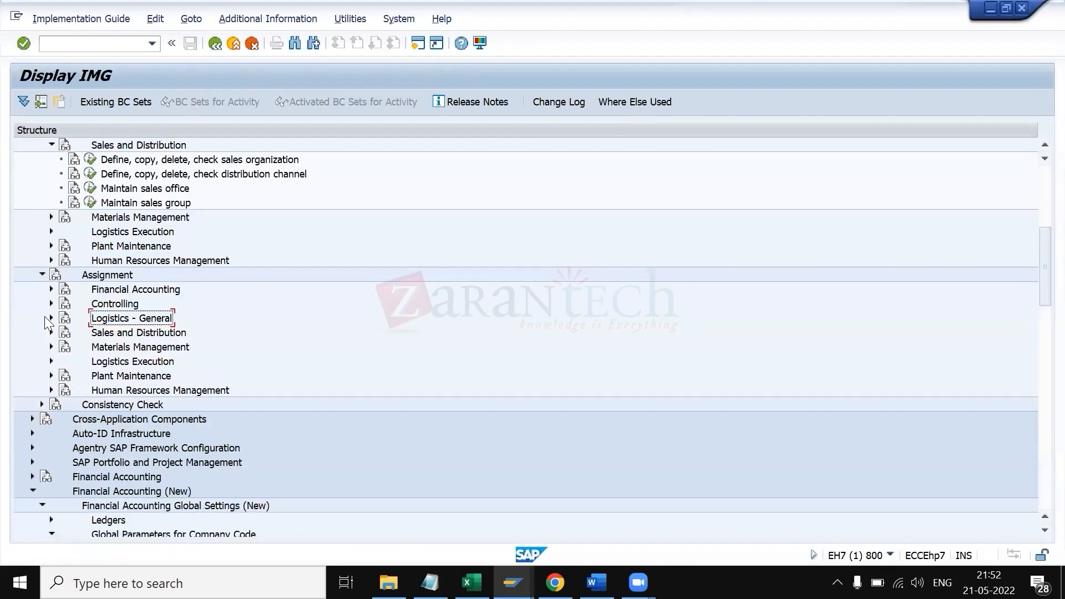
{"action": "left_click", "coordinate": [52, 361]}
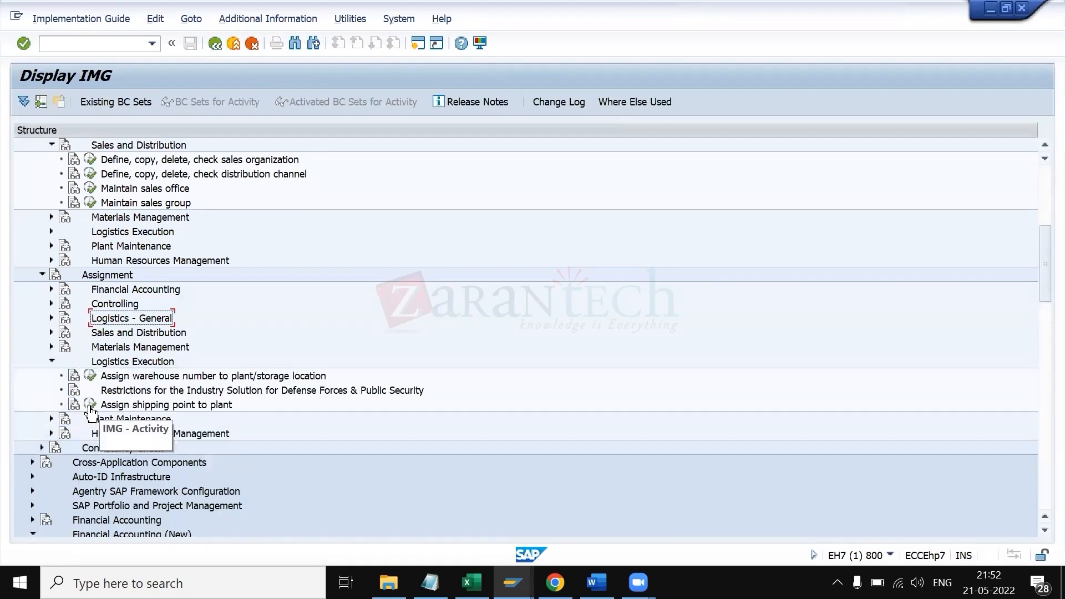
{"action": "left_click", "coordinate": [90, 407]}
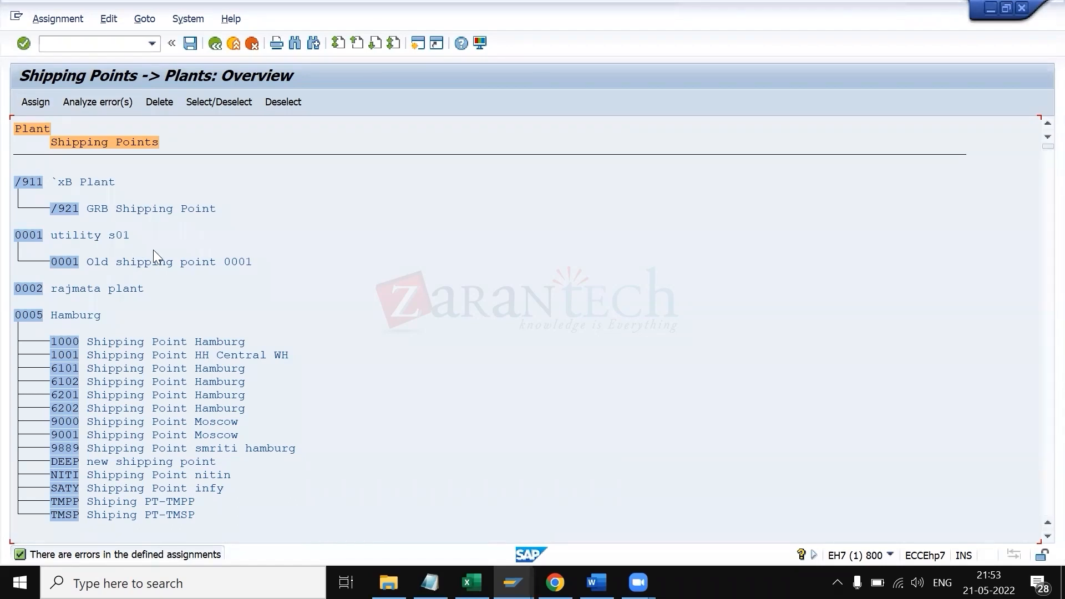
- Start a search in the plant list and check the Sulzer Pumps organization codes on the DEFINITION sheet of KT.xlsx in Excel
{"action": "key", "text": "ctrl+f"}
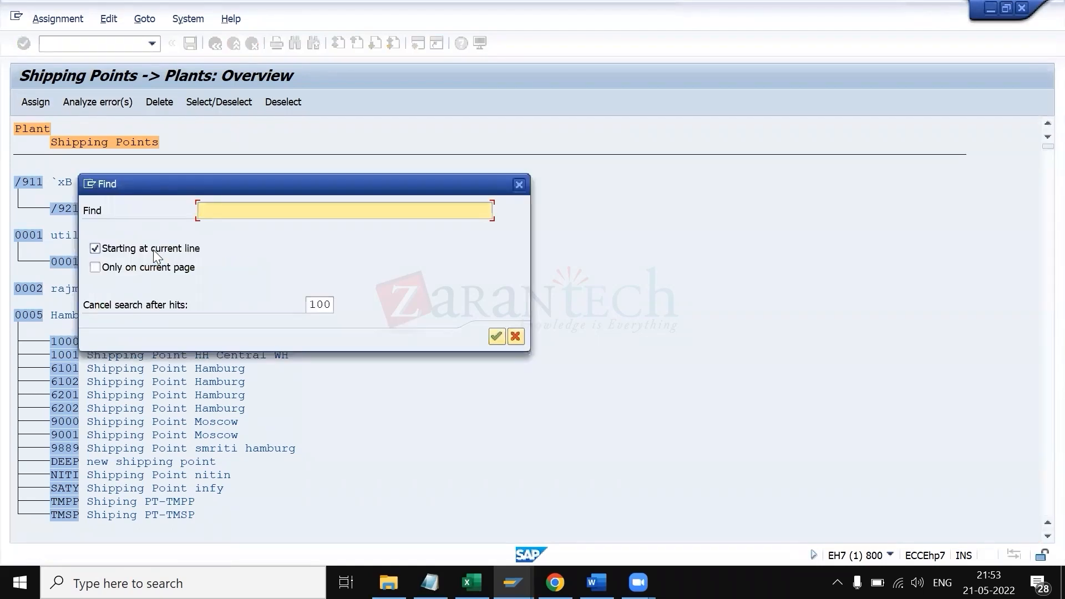
{"action": "key", "text": "alt+Tab"}
{"action": "key", "text": "alt+Tab"}
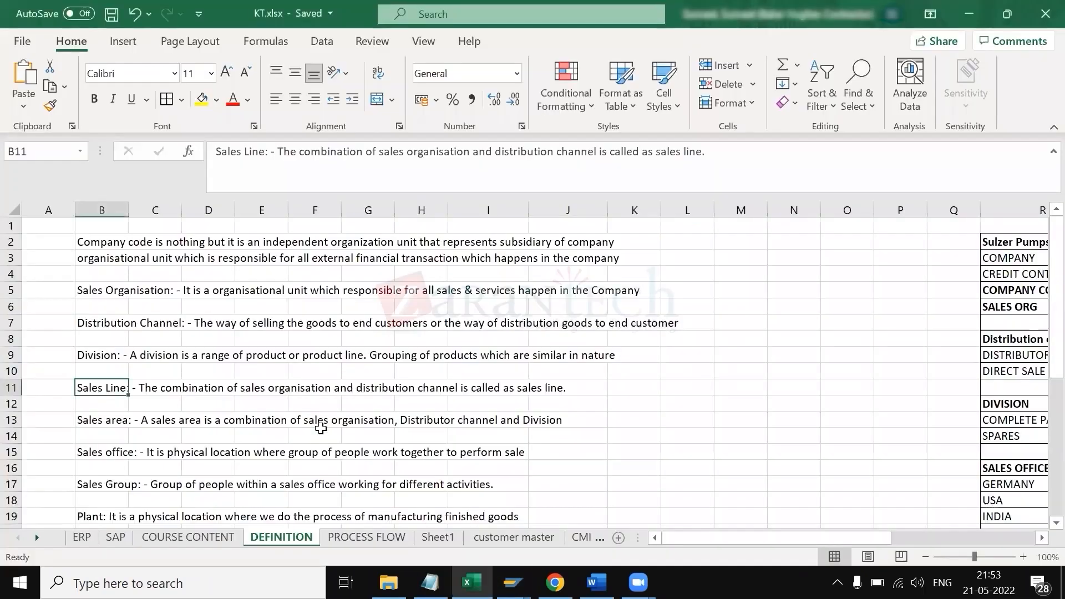
{"action": "scroll", "coordinate": [622, 471], "scroll_direction": "right", "scroll_amount": 10}
{"action": "scroll", "coordinate": [623, 472], "scroll_direction": "down", "scroll_amount": 7}
{"action": "scroll", "coordinate": [623, 471], "scroll_direction": "right", "scroll_amount": 5}
{"action": "left_click", "coordinate": [521, 338]}
- Return to SAP, find plant 5500 in the list and open the shipping point selection for it
{"action": "key", "text": "alt+Tab"}
{"action": "type", "text": "550"}
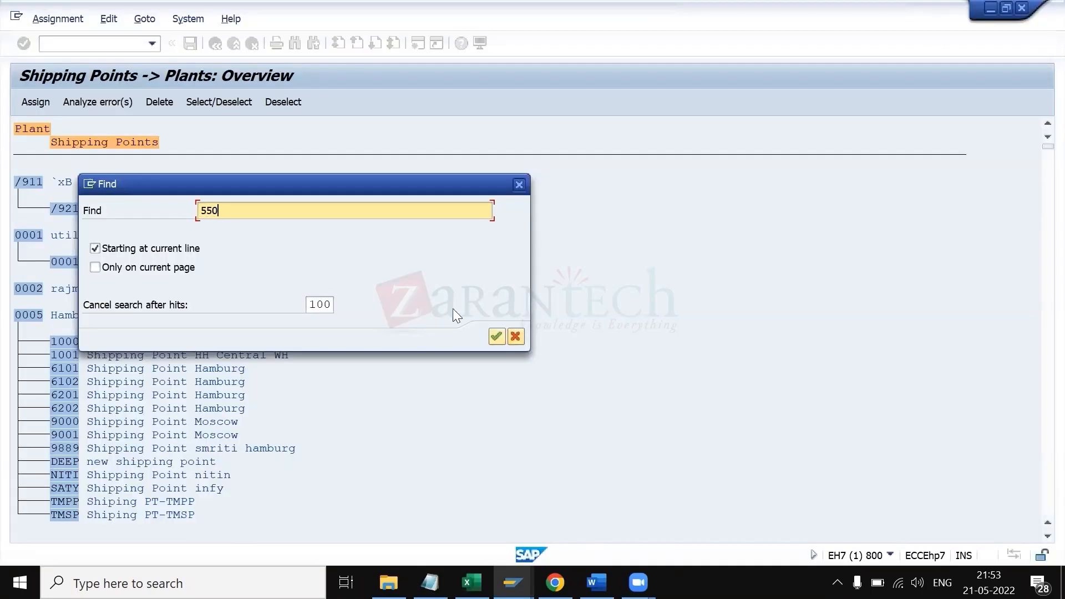
{"action": "type", "text": "0"}
{"action": "key", "text": "Return"}
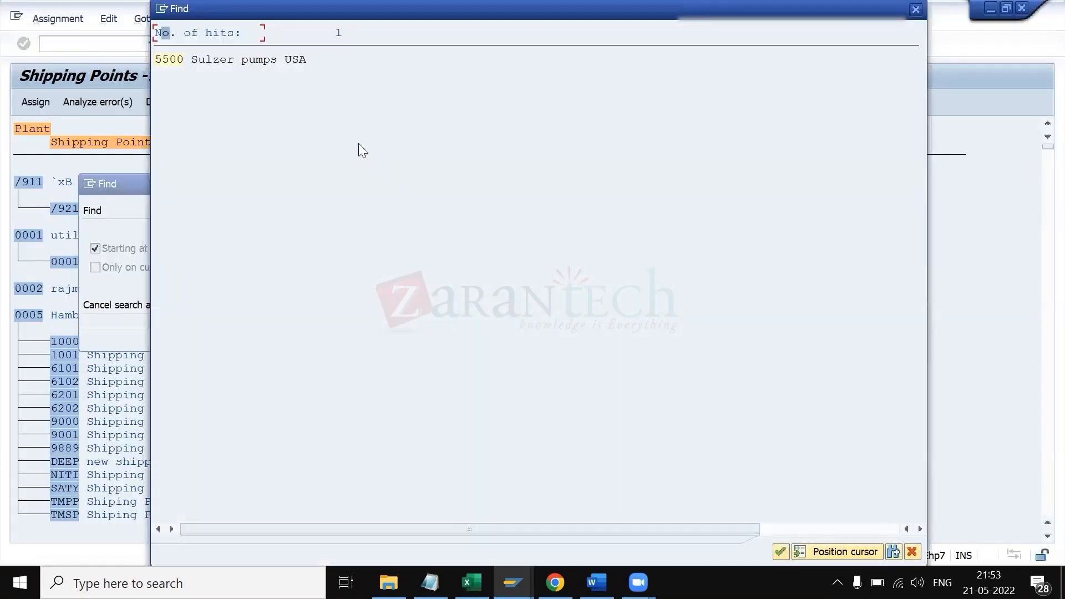
{"action": "double_click", "coordinate": [172, 61]}
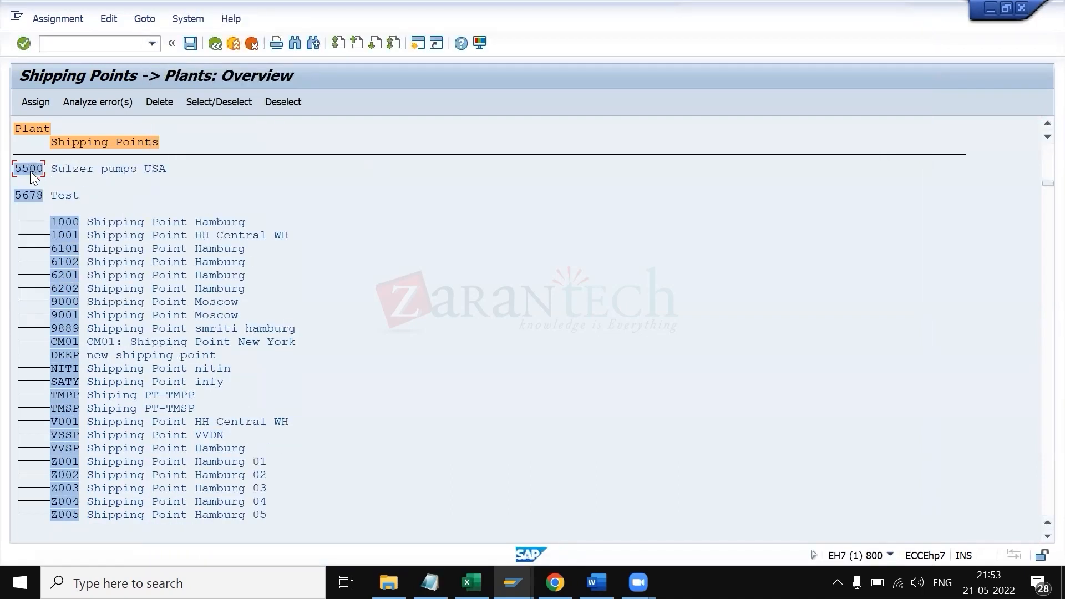
{"action": "left_click", "coordinate": [35, 101]}
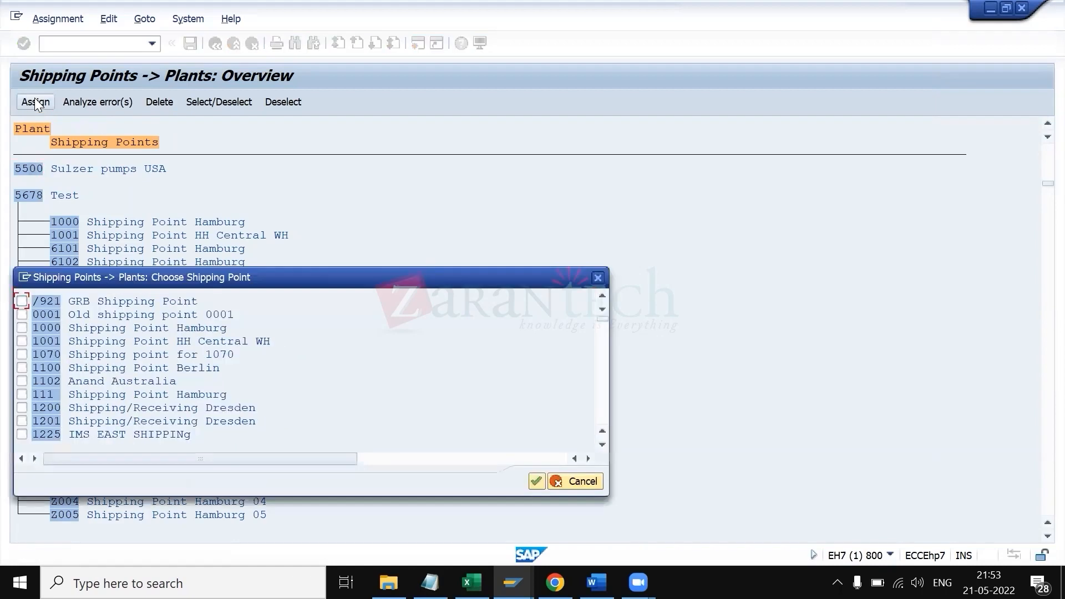
{"action": "left_click_drag", "start_coordinate": [136, 279], "coordinate": [449, 221]}
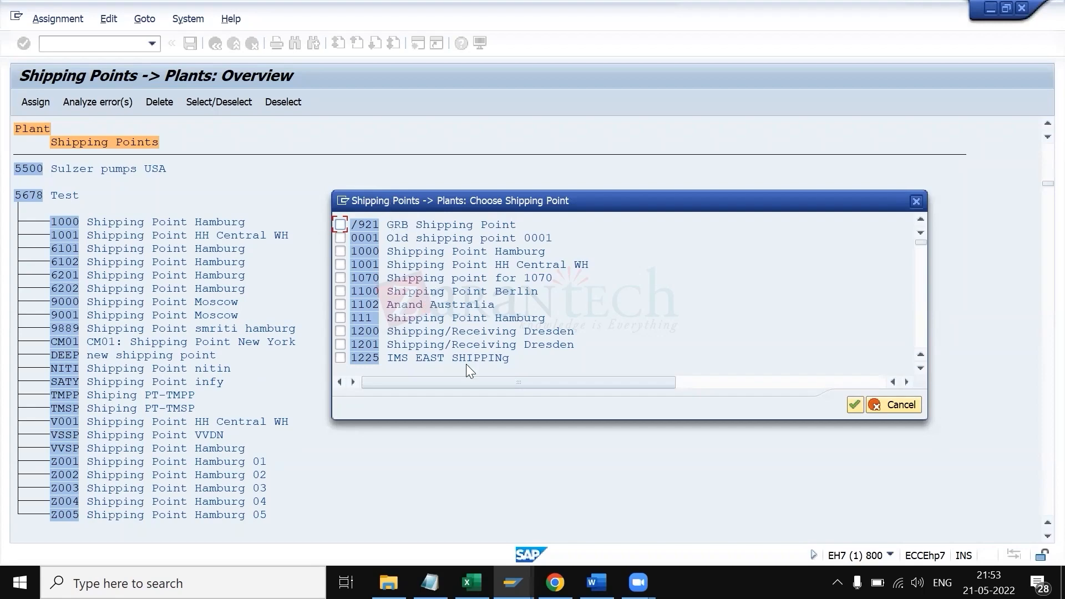
- Switch to the Word notes and add the line "Shipping point to plant" at the end
{"action": "left_click", "coordinate": [596, 582]}
{"action": "type", "text": "shii"}
{"action": "key", "text": "BackSpace"}
{"action": "type", "text": "ppj"}
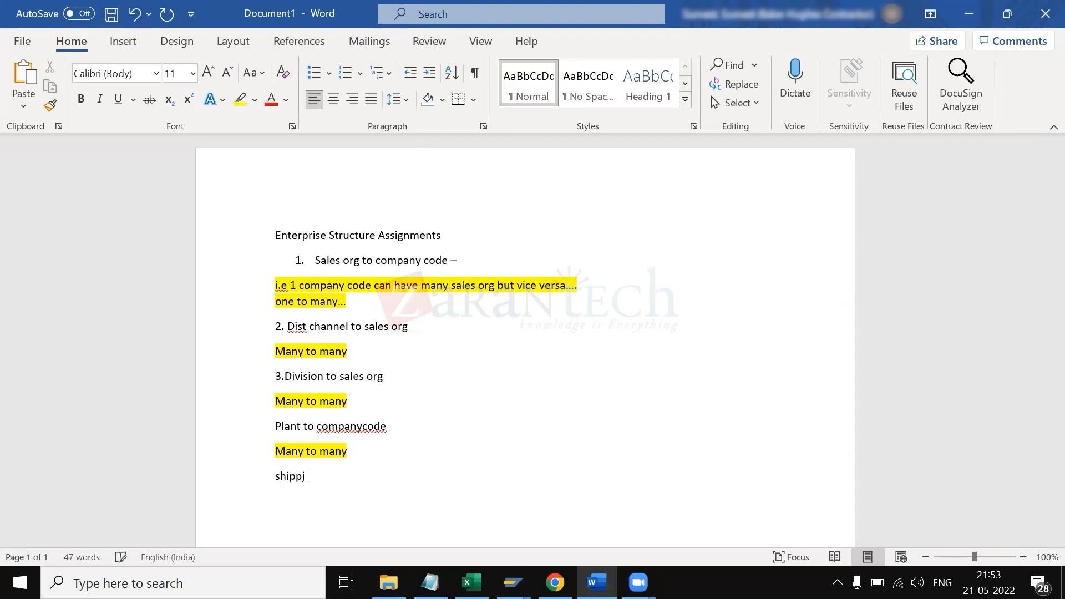
{"action": "type", "text": " ng poin"}
{"action": "type", "text": "plate"}
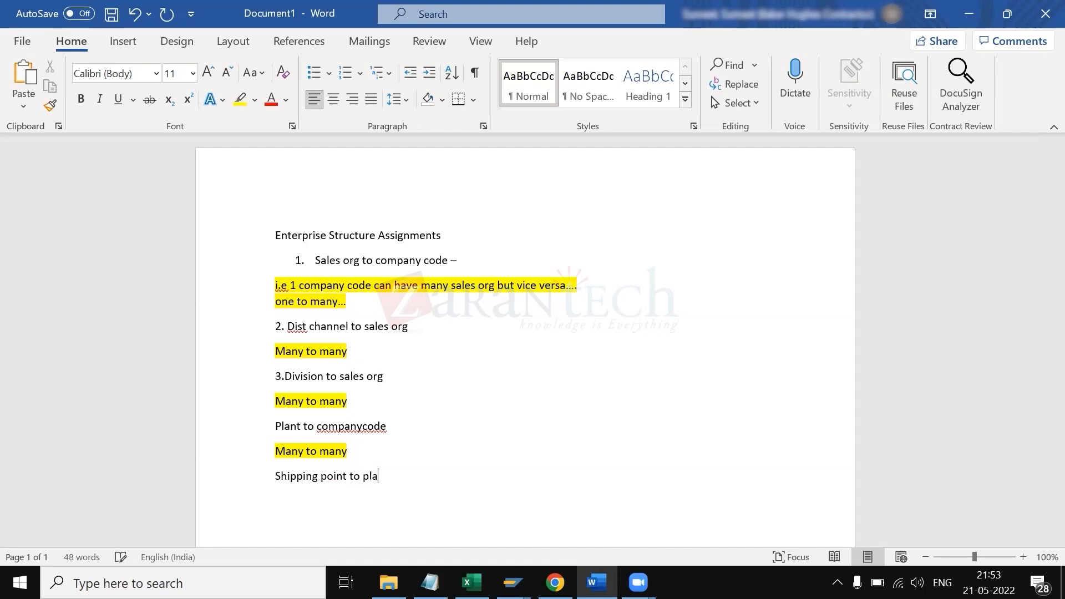
{"action": "key", "text": "BackSpace"}
{"action": "key", "text": "BackSpace"}
{"action": "type", "text": "nt"}
- Add a "Many to many" line below "Shipping point to plant" and highlight it in yellow
{"action": "key", "text": "Return"}
{"action": "type", "text": "Many to many"}
{"action": "left_click_drag", "start_coordinate": [366, 503], "coordinate": [276, 500]}
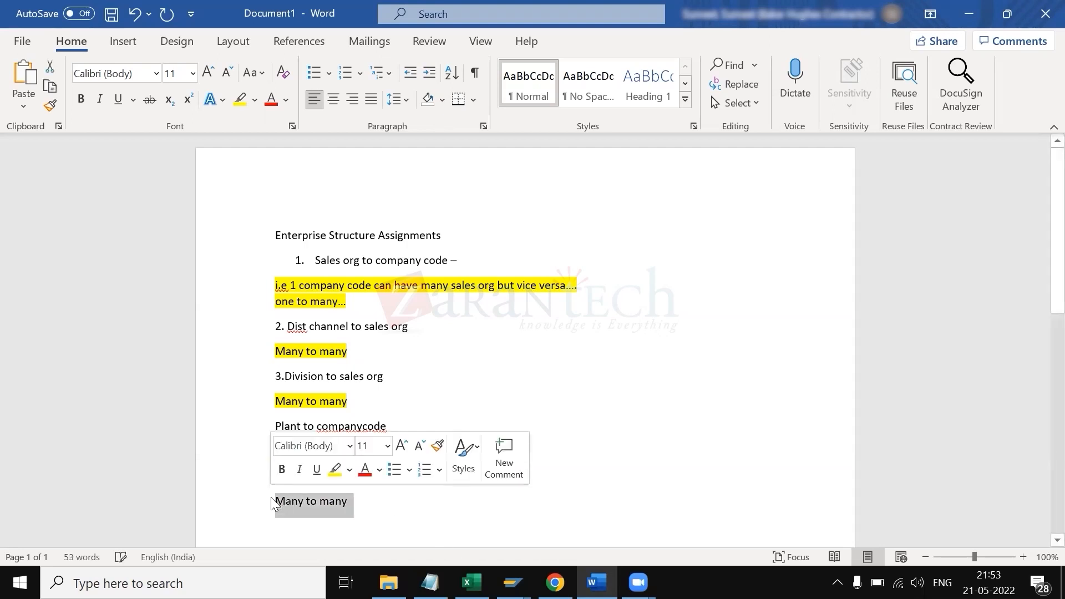
{"action": "left_click", "coordinate": [336, 470]}
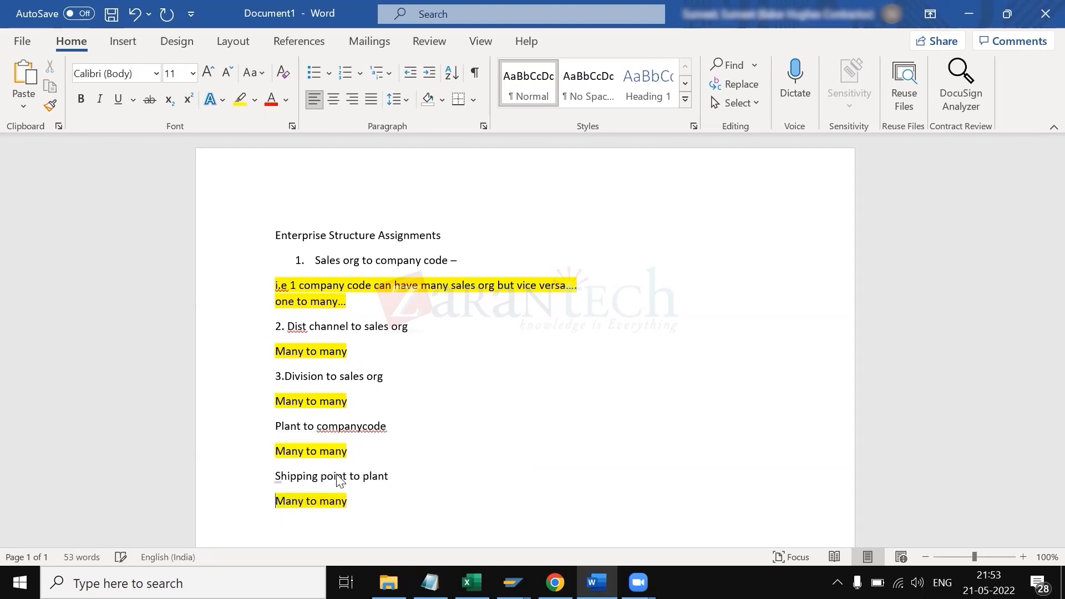
- Return to SAP and assign shipping point 5500 "Sulzer pumps ship pt" to plant 5500
{"action": "key", "text": "alt+Tab"}
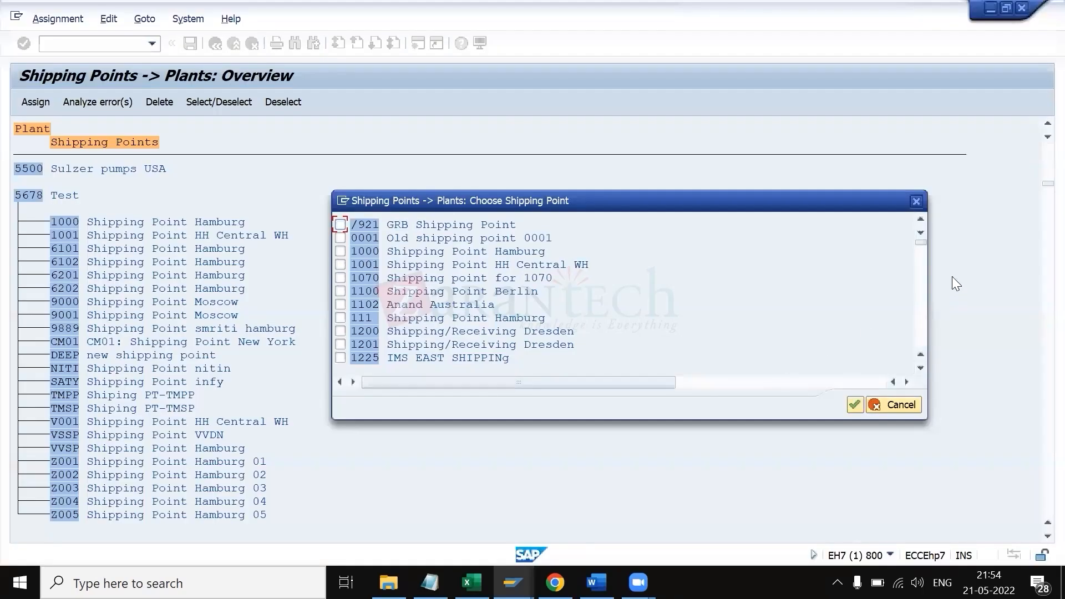
{"action": "left_click_drag", "start_coordinate": [926, 265], "coordinate": [926, 268]}
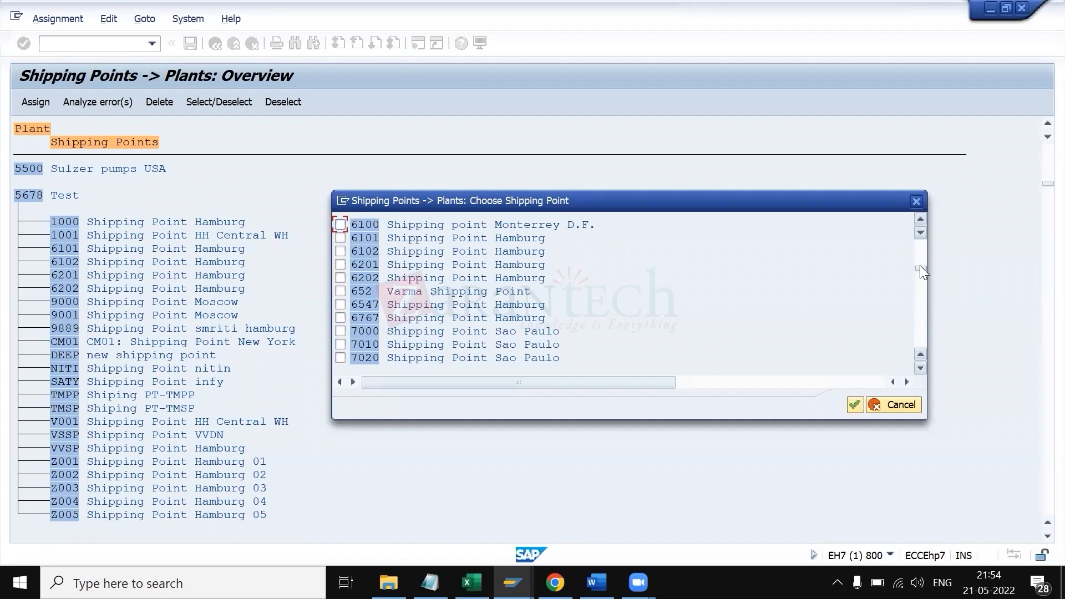
{"action": "left_click_drag", "start_coordinate": [919, 266], "coordinate": [920, 260]}
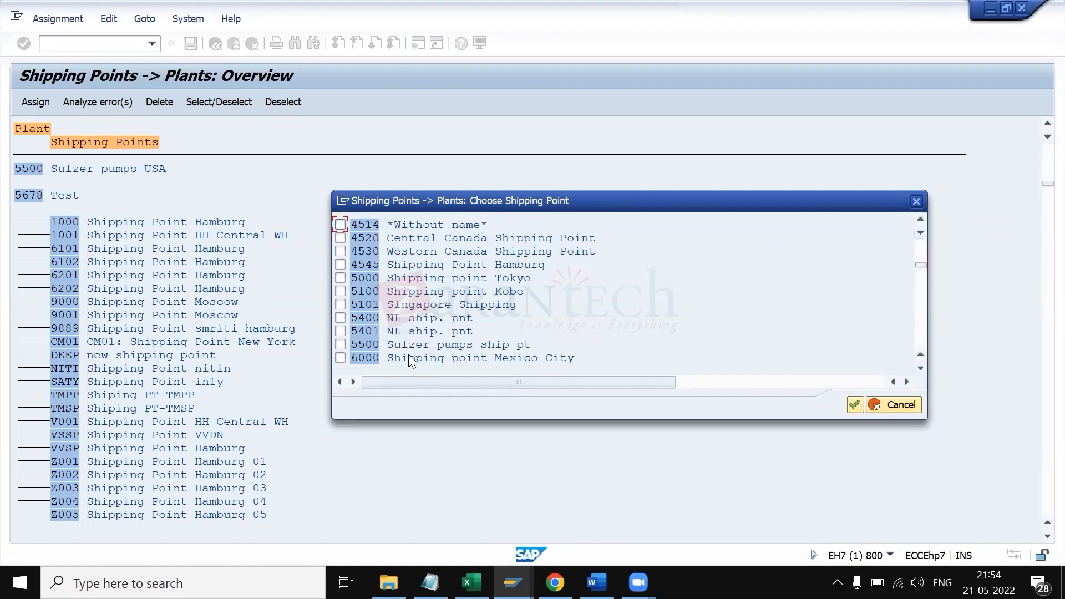
{"action": "left_click", "coordinate": [340, 345]}
{"action": "left_click", "coordinate": [855, 405]}
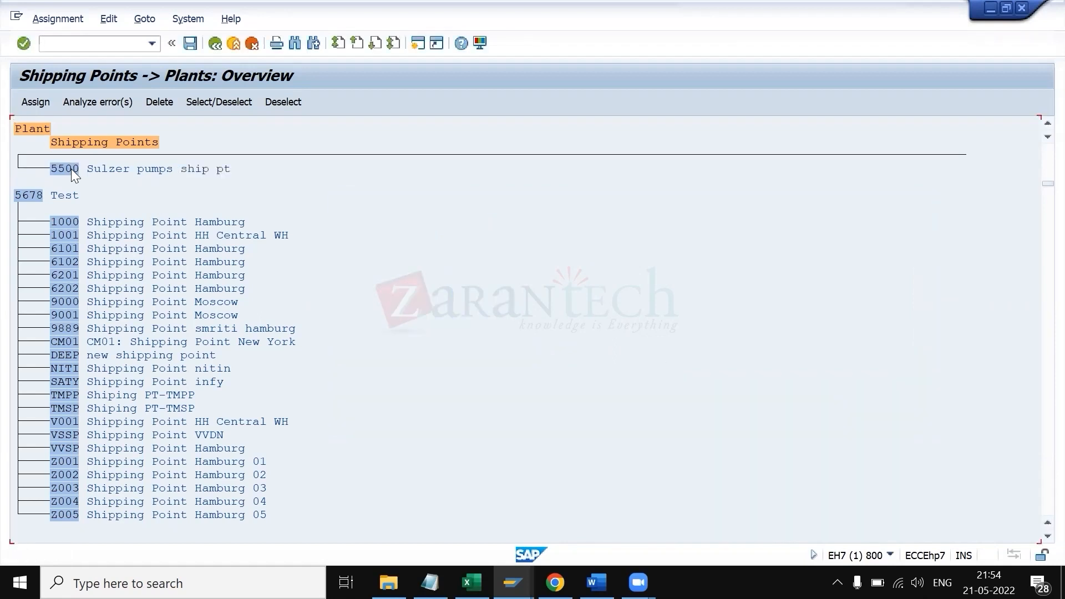
- Save the shipping point assignment in the "Demo Org structure" customizing request and return to the IMG structure
{"action": "left_click", "coordinate": [191, 43]}
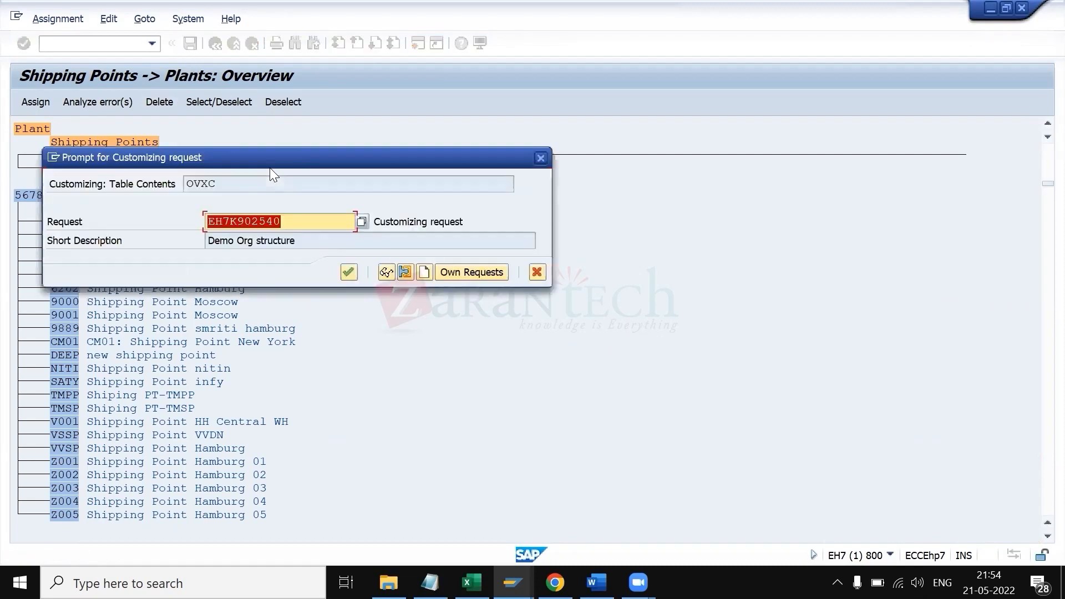
{"action": "key", "text": "Return"}
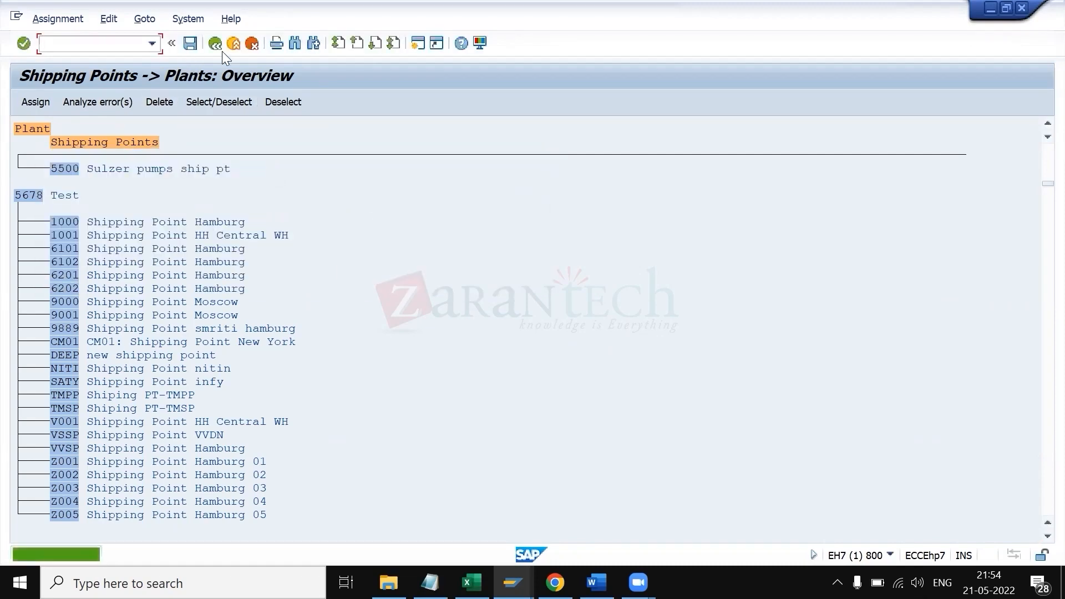
{"action": "left_click", "coordinate": [216, 44]}
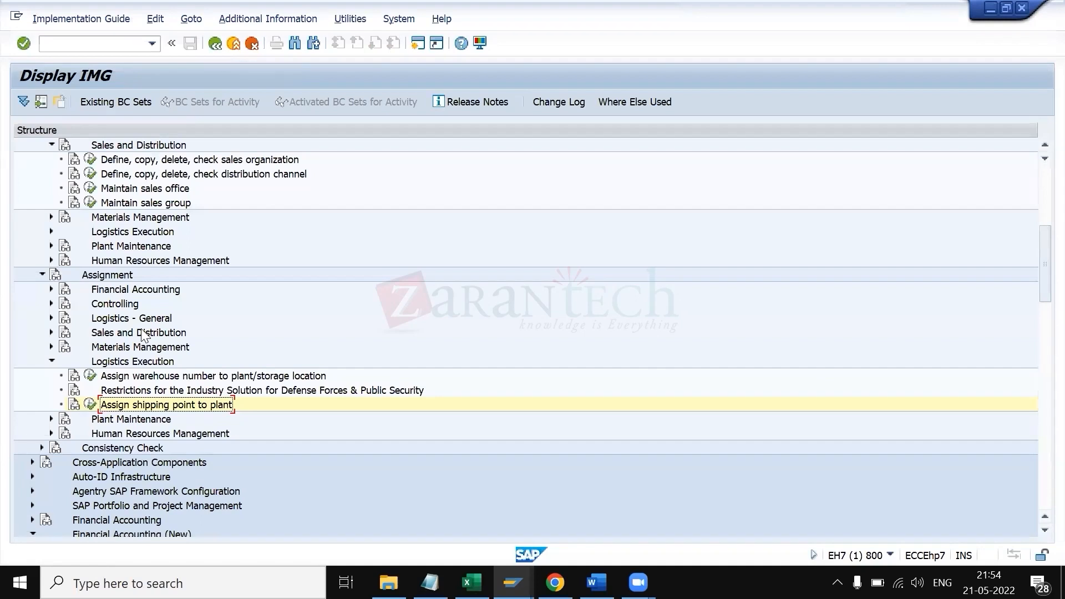
- Close Logistics Execution under Assignment and review the assignment activities of Materials Management, Financial Accounting and Controlling
{"action": "left_click", "coordinate": [51, 362]}
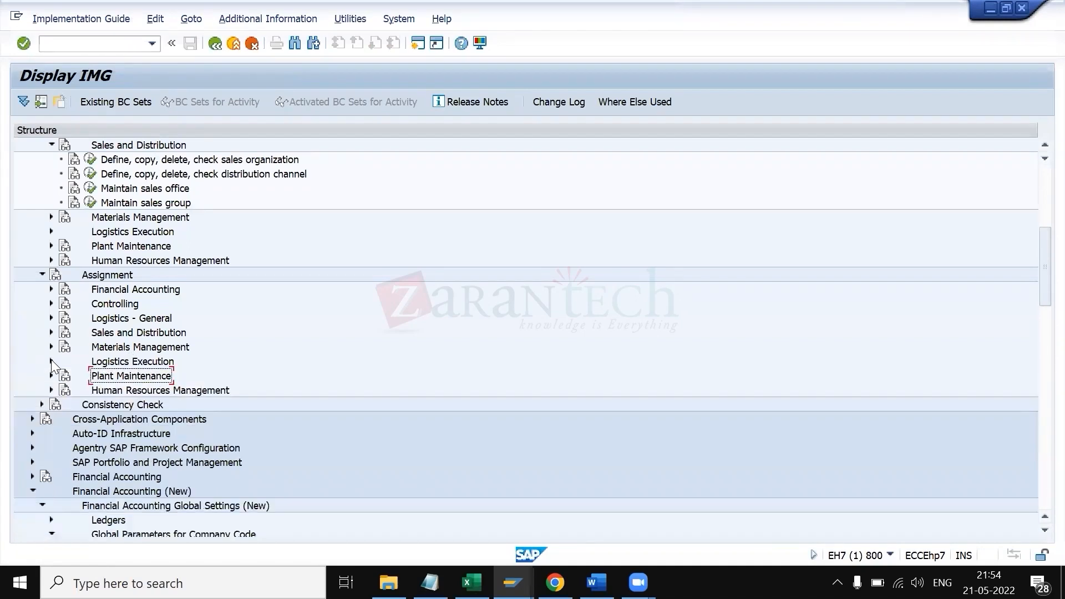
{"action": "left_click", "coordinate": [51, 347]}
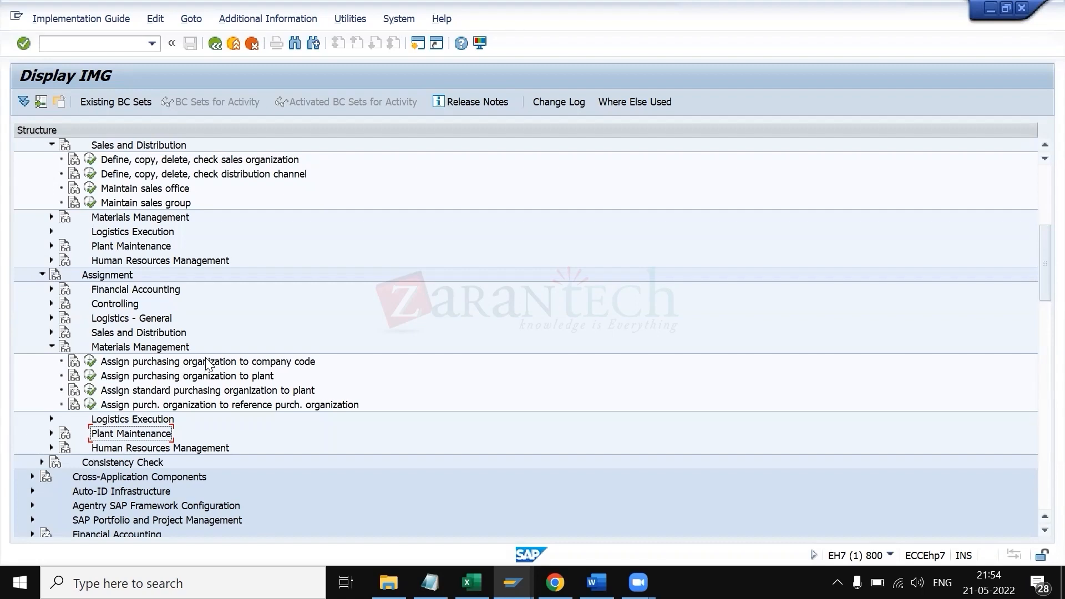
{"action": "left_click", "coordinate": [51, 346]}
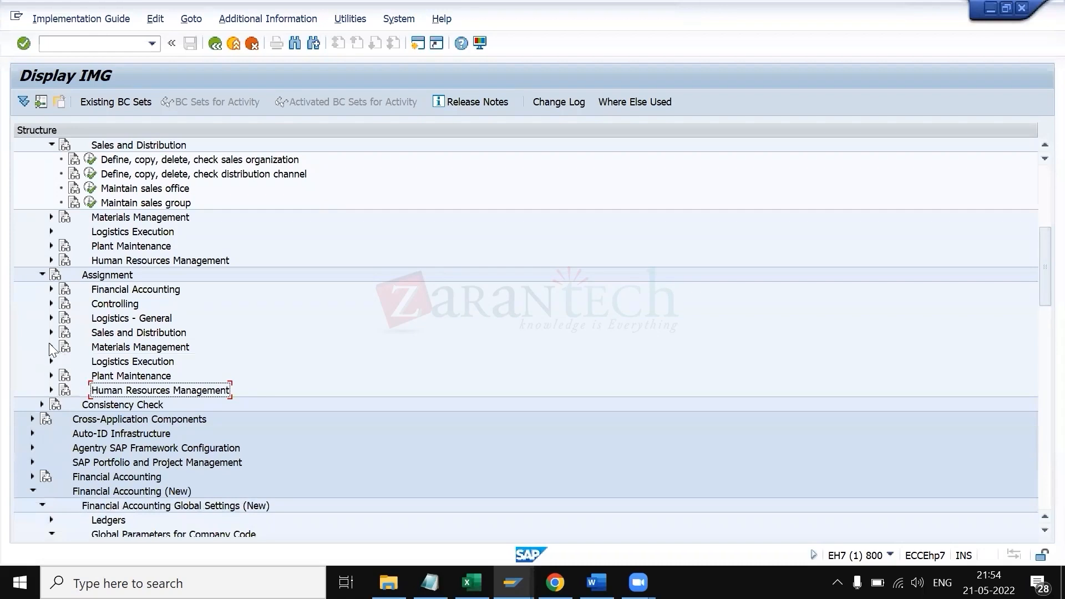
{"action": "left_click", "coordinate": [51, 289]}
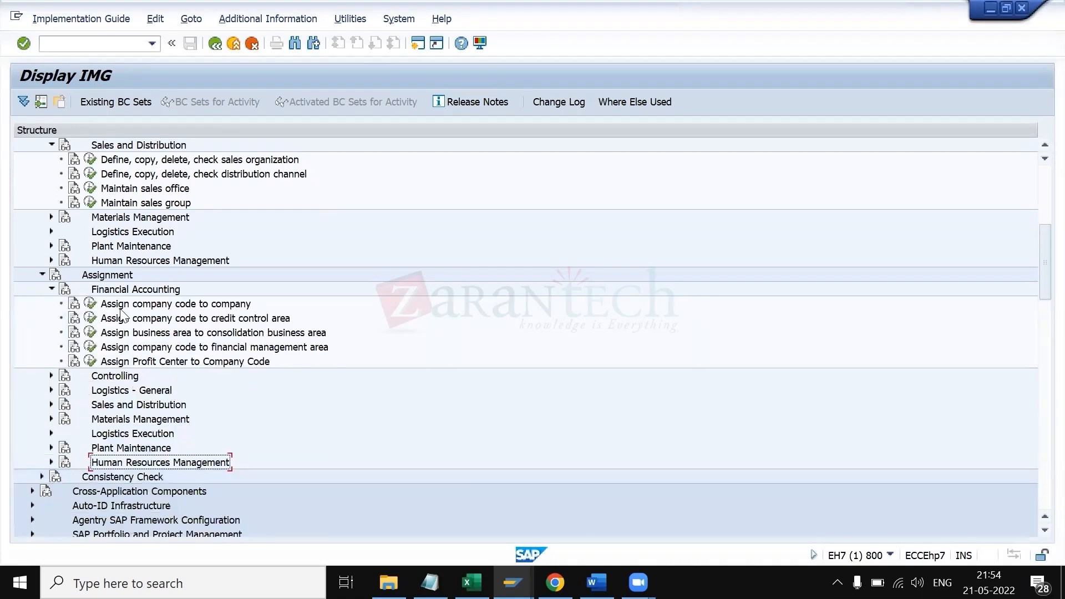
{"action": "left_click", "coordinate": [52, 289]}
{"action": "left_click", "coordinate": [51, 304]}
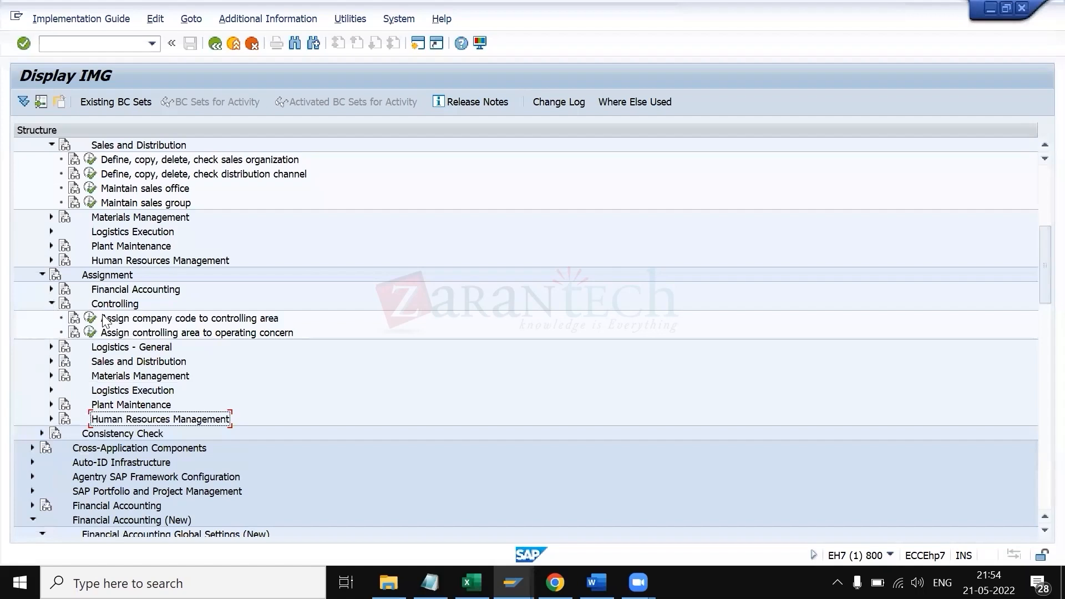
{"action": "left_click", "coordinate": [51, 303]}
- Review the assignment activities of Logistics - General, Sales and Distribution and Logistics Execution, including the shipping point to plant assignment
{"action": "left_click", "coordinate": [51, 318]}
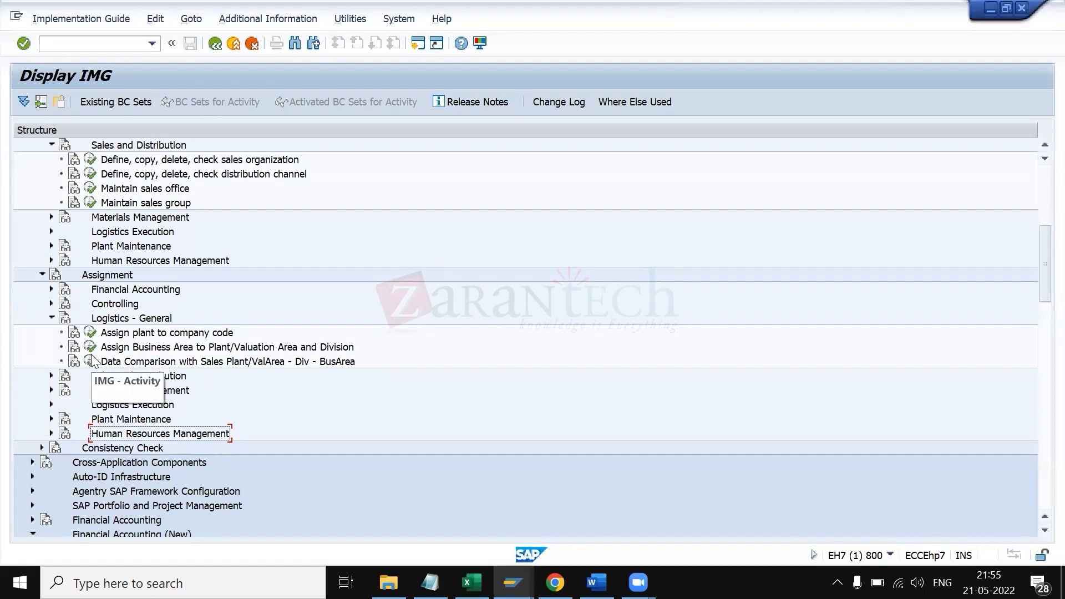
{"action": "left_click", "coordinate": [52, 317]}
{"action": "left_click", "coordinate": [51, 333]}
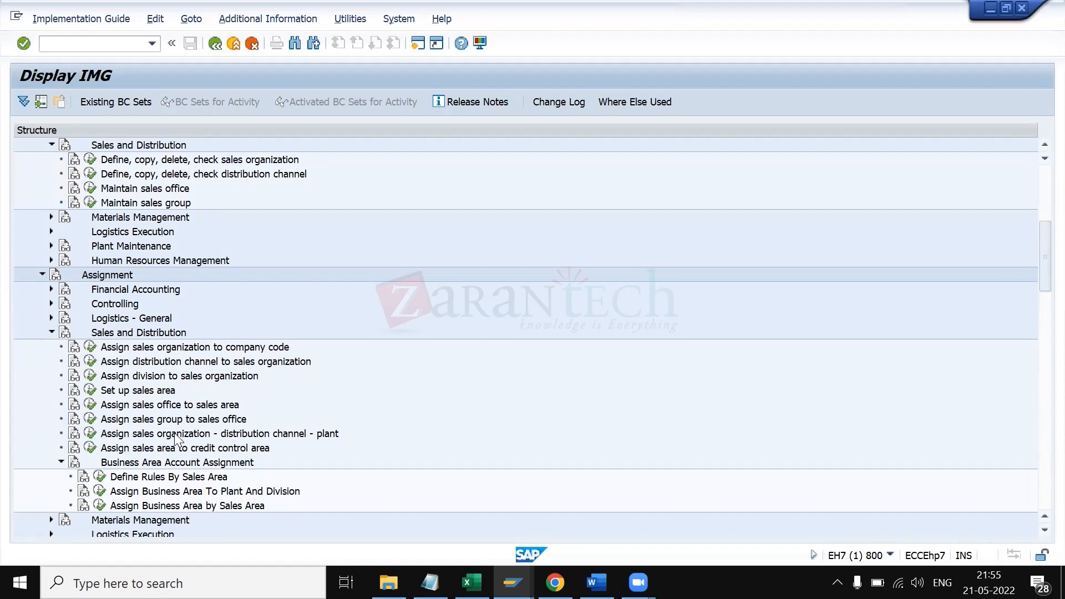
{"action": "left_click", "coordinate": [61, 463]}
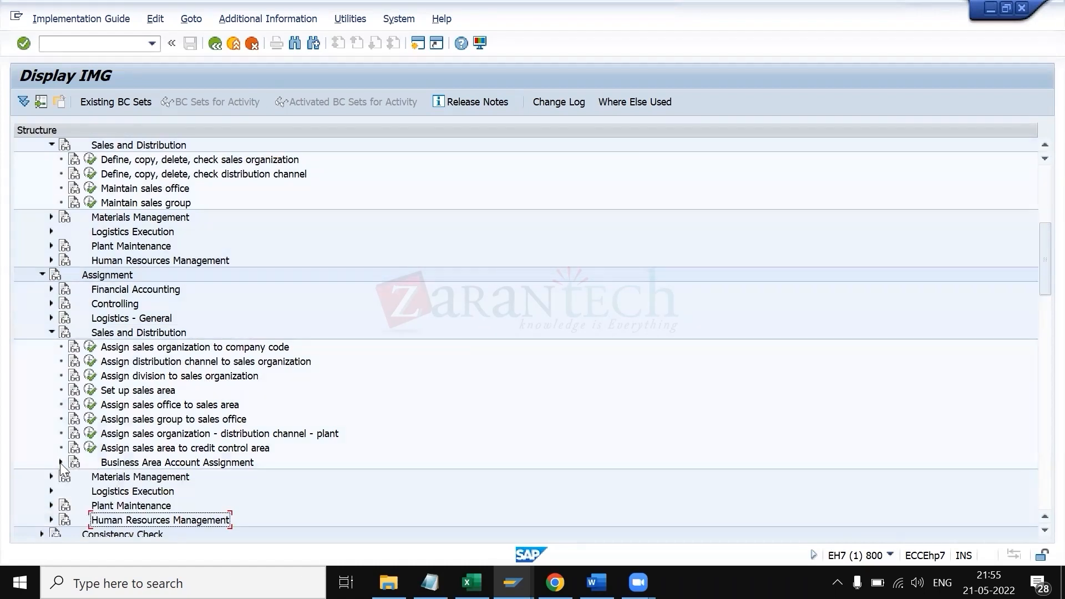
{"action": "left_click", "coordinate": [51, 333]}
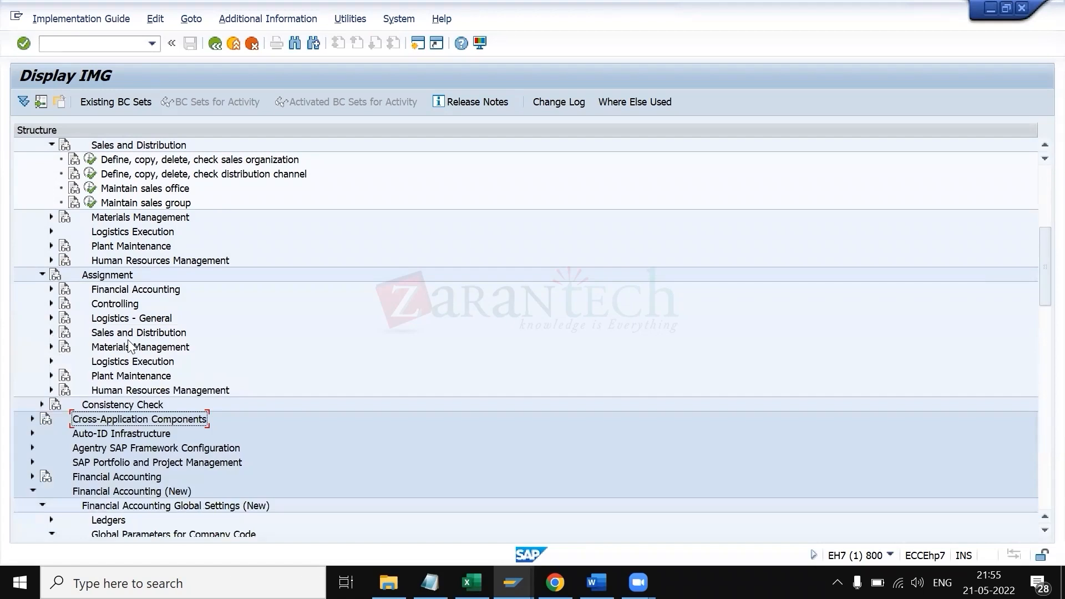
{"action": "left_click", "coordinate": [51, 359]}
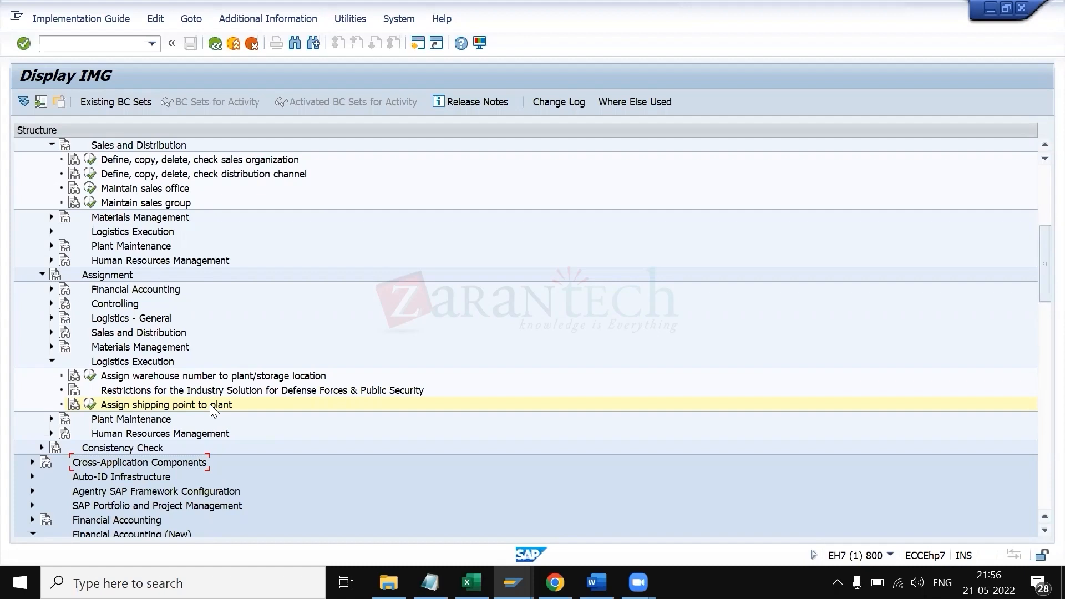
{"action": "left_click", "coordinate": [210, 404]}
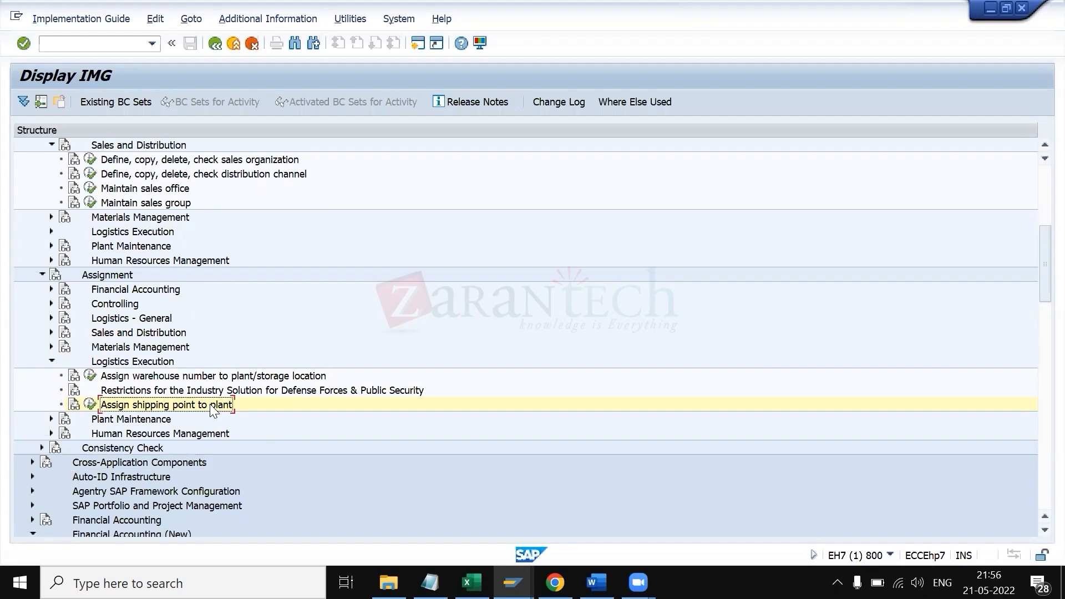
{"action": "left_click", "coordinate": [52, 362]}
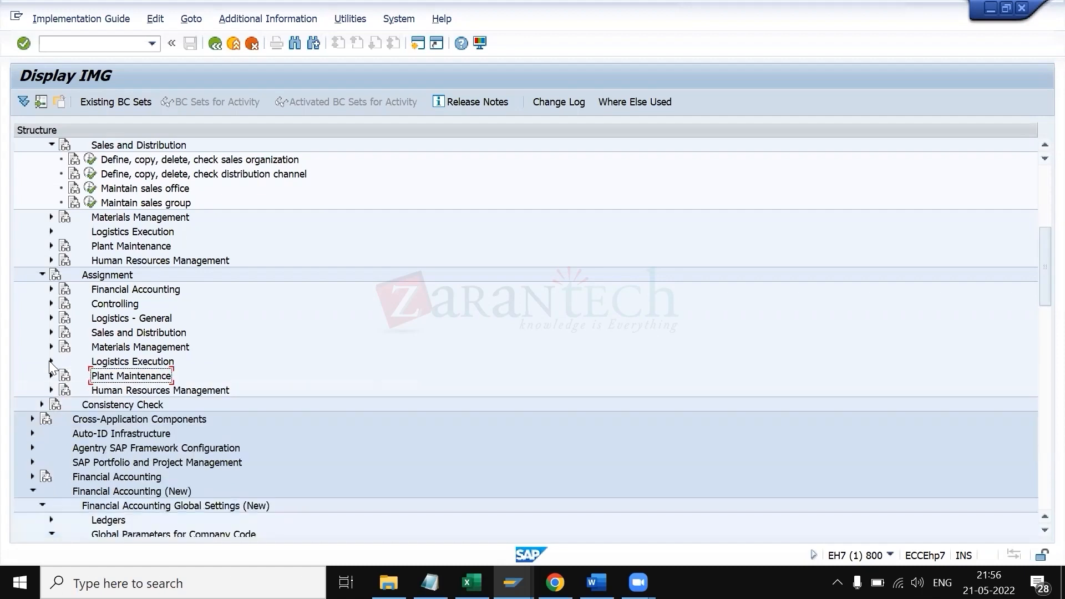
- Collapse the Assignment node and the open Sales and Distribution and Logistics - General nodes under Definition
{"action": "left_click", "coordinate": [43, 275]}
{"action": "scroll", "coordinate": [53, 226], "scroll_direction": "up", "scroll_amount": 2}
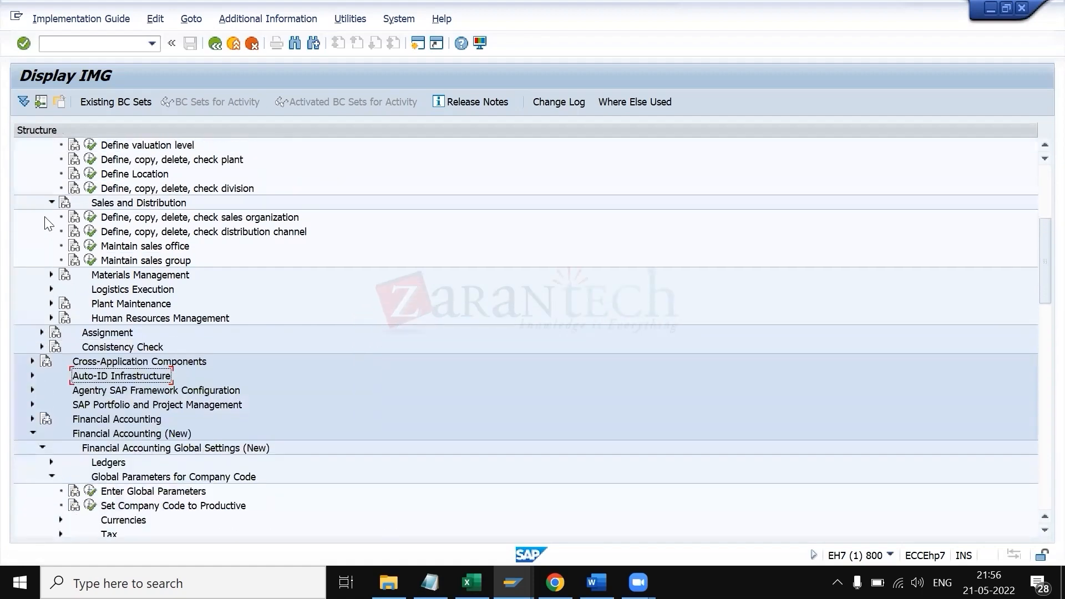
{"action": "left_click", "coordinate": [49, 203]}
{"action": "scroll", "coordinate": [47, 205], "scroll_direction": "up", "scroll_amount": 3}
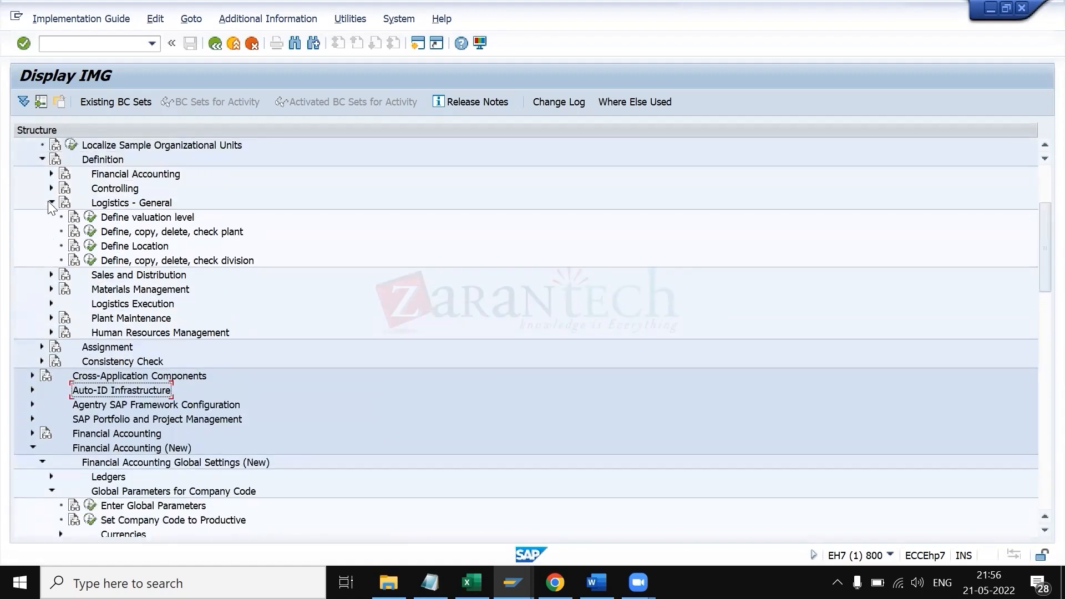
{"action": "left_click", "coordinate": [51, 202]}
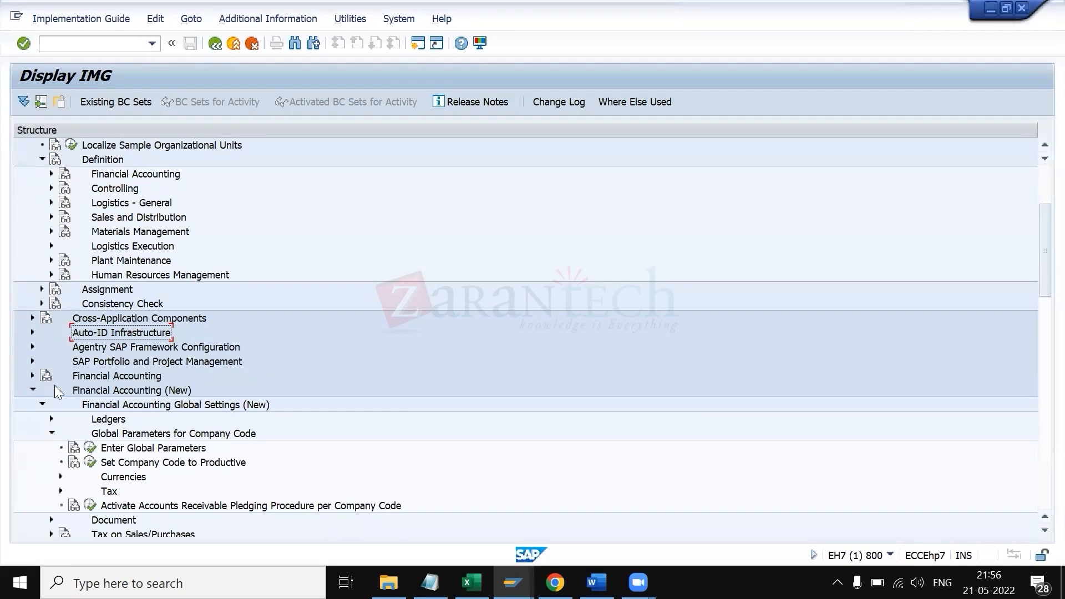
{"action": "scroll", "coordinate": [55, 387], "scroll_direction": "down", "scroll_amount": 1}
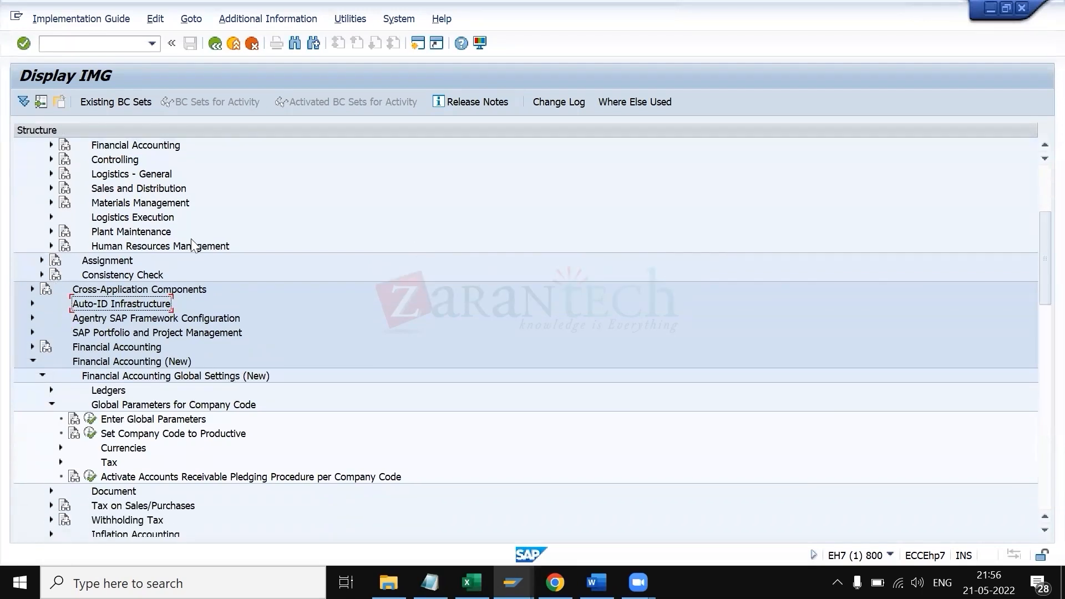
{"action": "scroll", "coordinate": [238, 254], "scroll_direction": "up", "scroll_amount": 2}
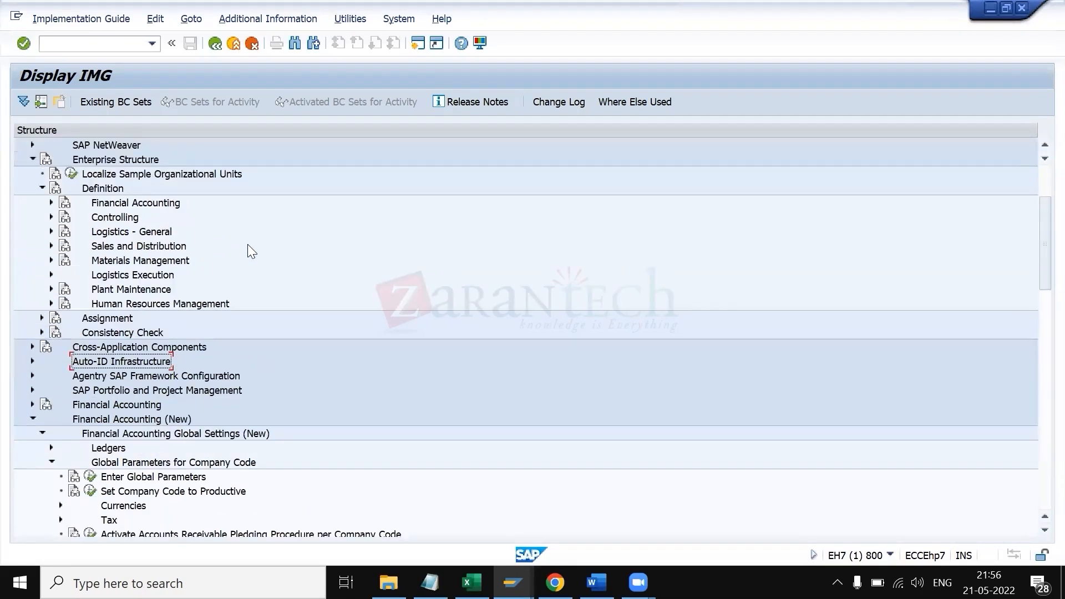
- Review the Definition activities of Sales and Distribution, Logistics Execution and Logistics - General in the Enterprise Structure
{"action": "left_click", "coordinate": [41, 187]}
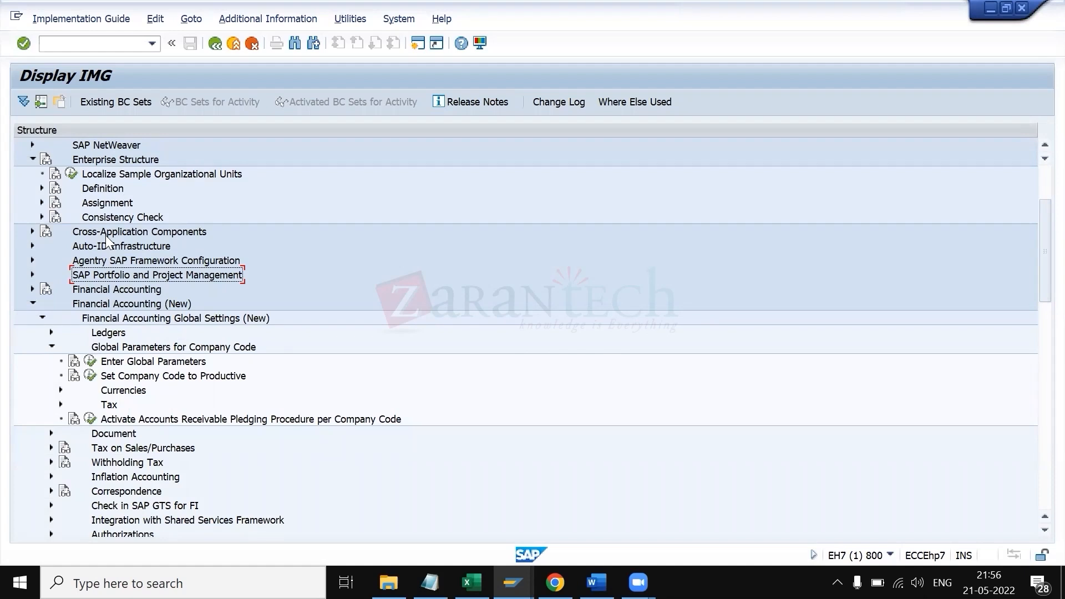
{"action": "left_click", "coordinate": [43, 189]}
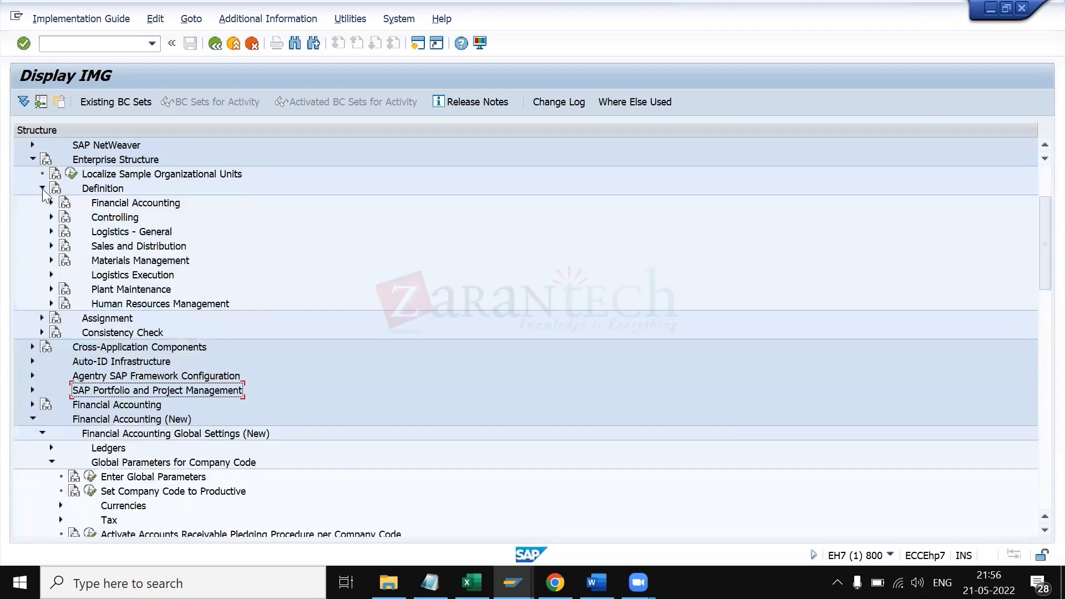
{"action": "left_click", "coordinate": [51, 246]}
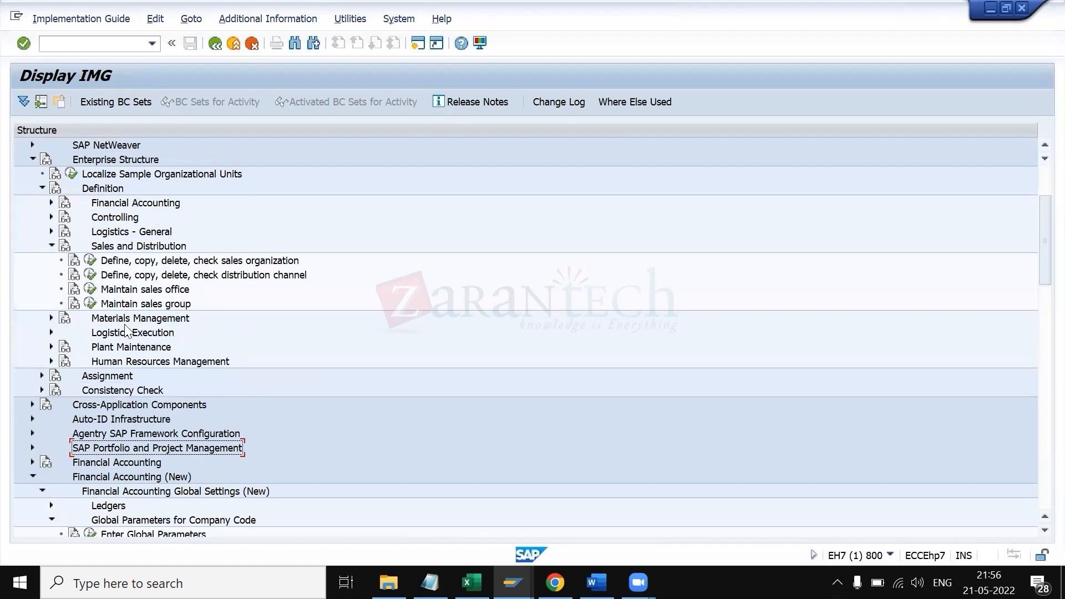
{"action": "left_click", "coordinate": [50, 333]}
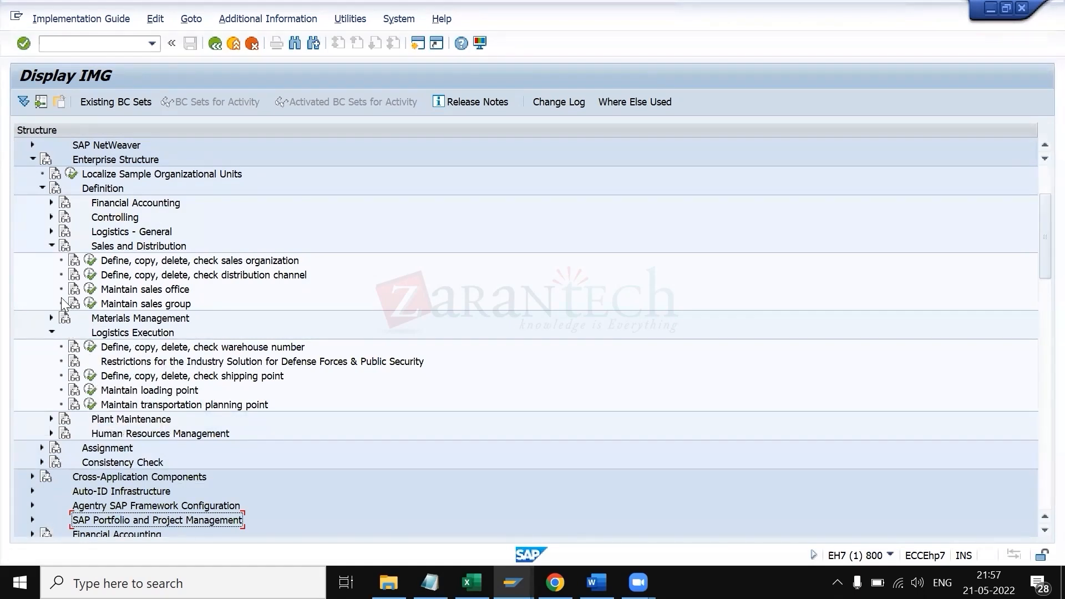
{"action": "left_click", "coordinate": [52, 232]}
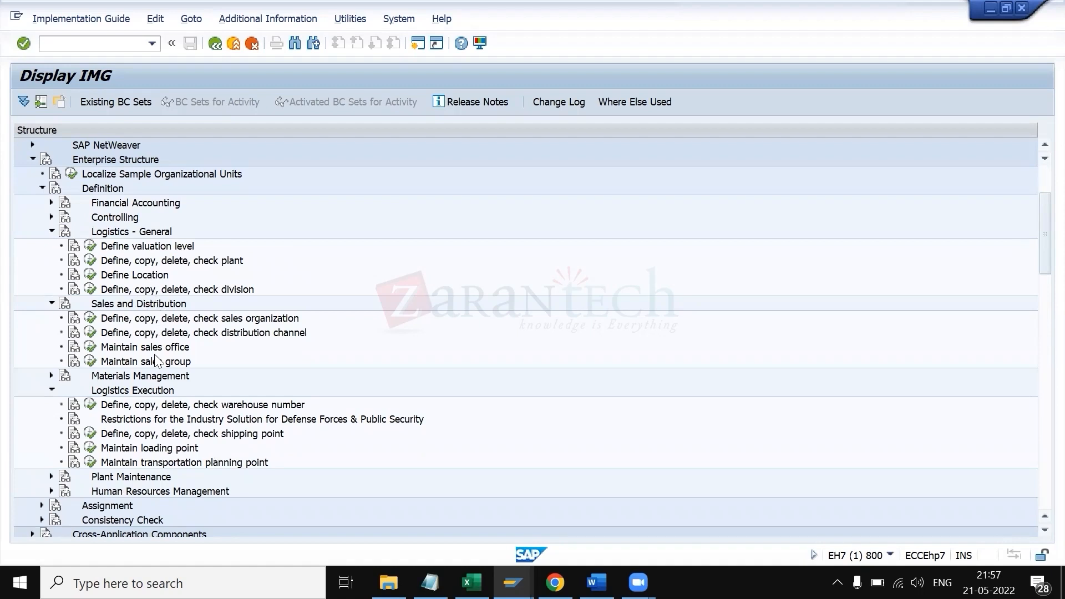
{"action": "left_click", "coordinate": [51, 232]}
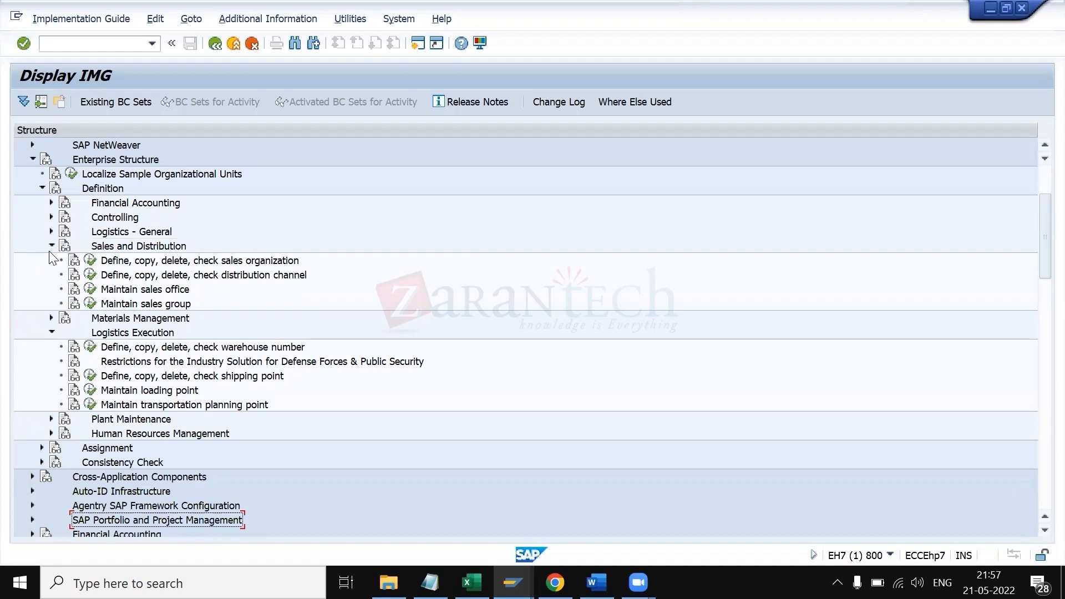
{"action": "left_click", "coordinate": [52, 247]}
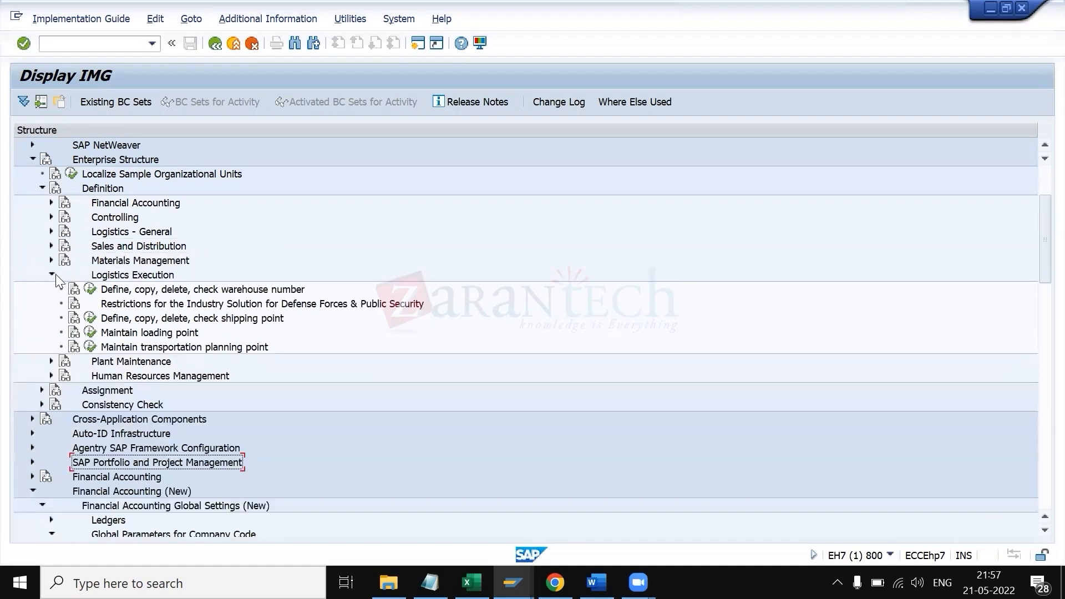
- Collapse Logistics Execution under Definition and leave the Assignment node of the Enterprise Structure closed
{"action": "left_click", "coordinate": [51, 276]}
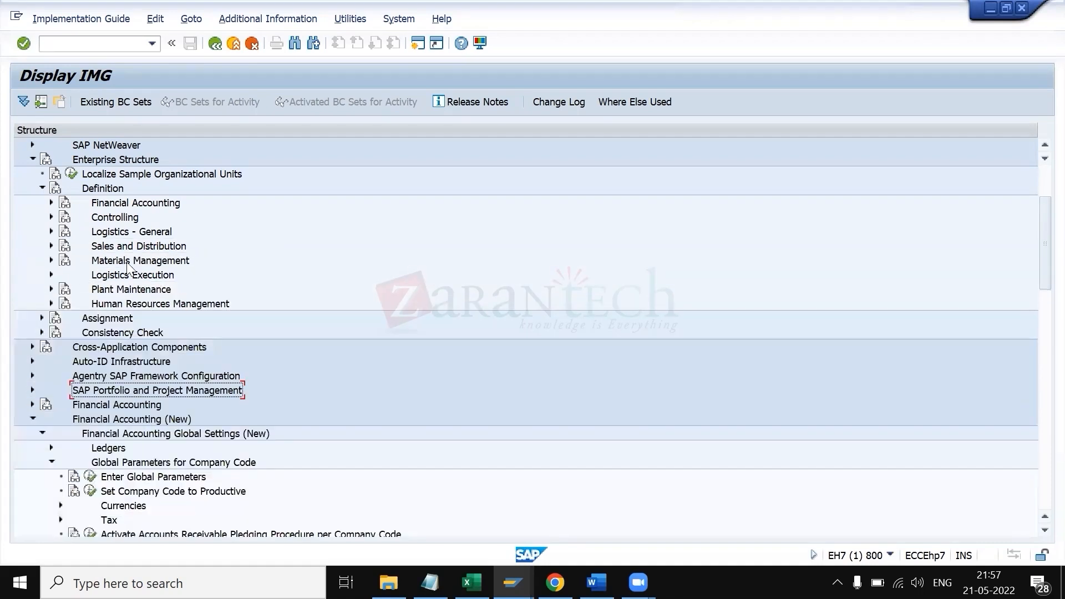
{"action": "scroll", "coordinate": [130, 269], "scroll_direction": "up", "scroll_amount": 1}
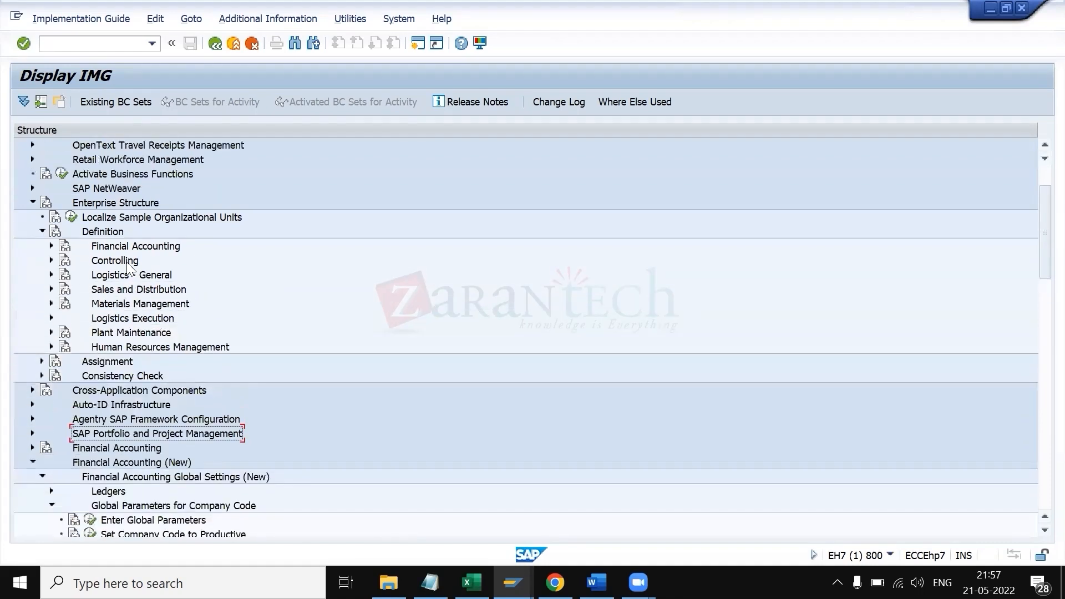
{"action": "left_click", "coordinate": [42, 361]}
{"action": "left_click", "coordinate": [42, 361]}
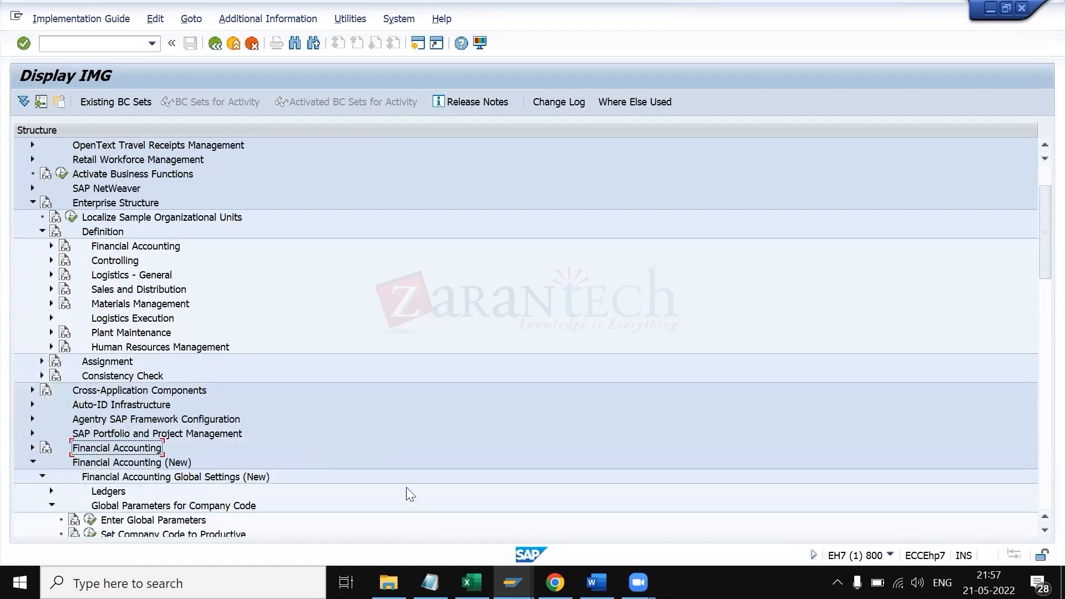
- Switch to the Organization Structure presentation in Chrome and highlight Loading Point and Shipping Point on the Organization Structures slide, ending at the Internal Sales Structure list
{"action": "left_click", "coordinate": [555, 583]}
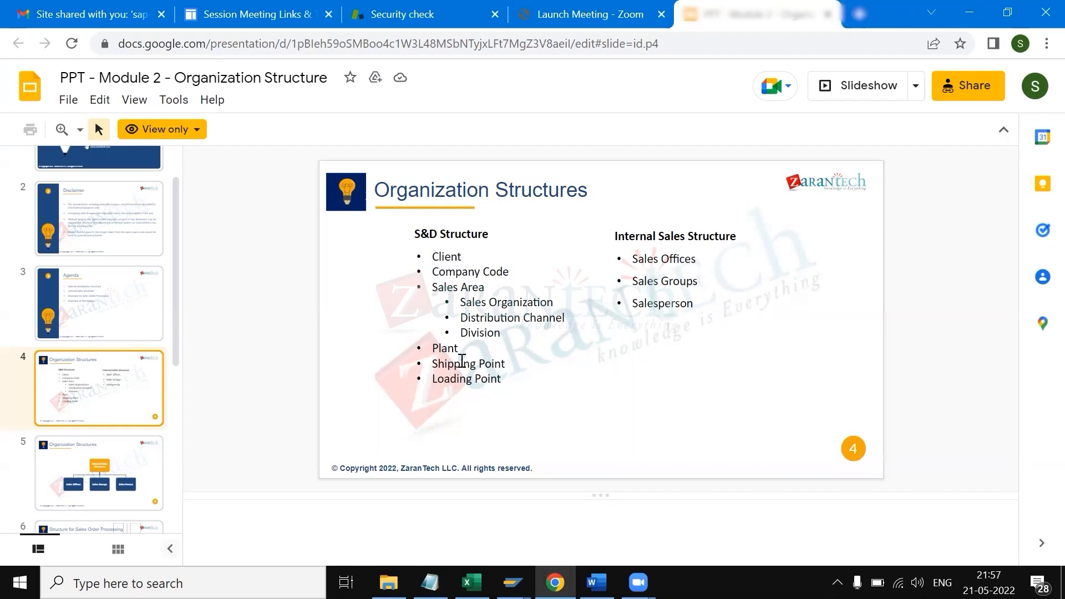
{"action": "left_click_drag", "start_coordinate": [502, 379], "coordinate": [434, 382]}
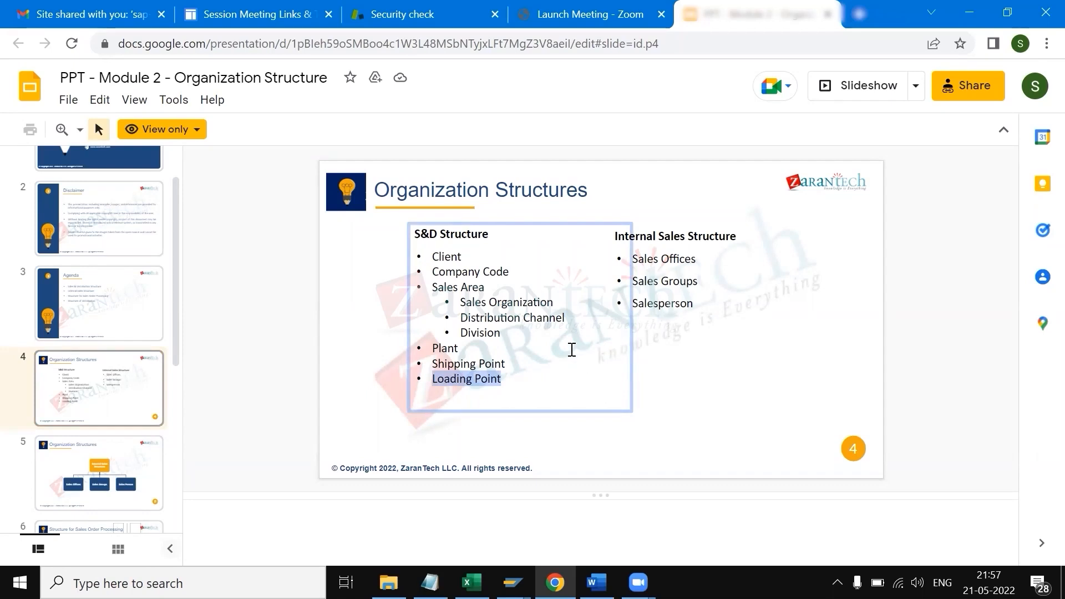
{"action": "left_click_drag", "start_coordinate": [512, 362], "coordinate": [436, 363]}
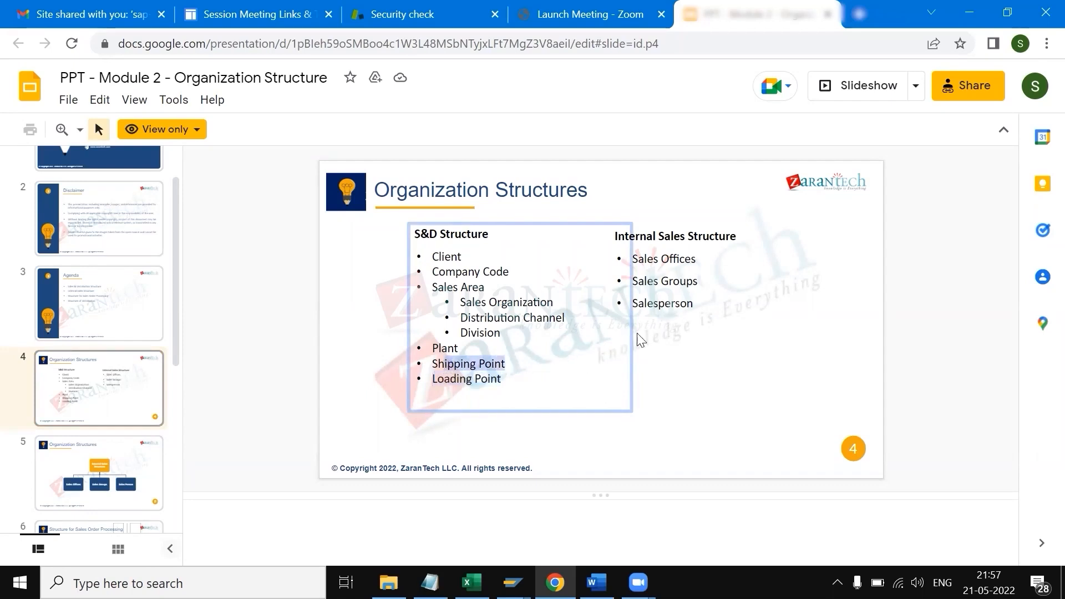
{"action": "left_click", "coordinate": [638, 335]}
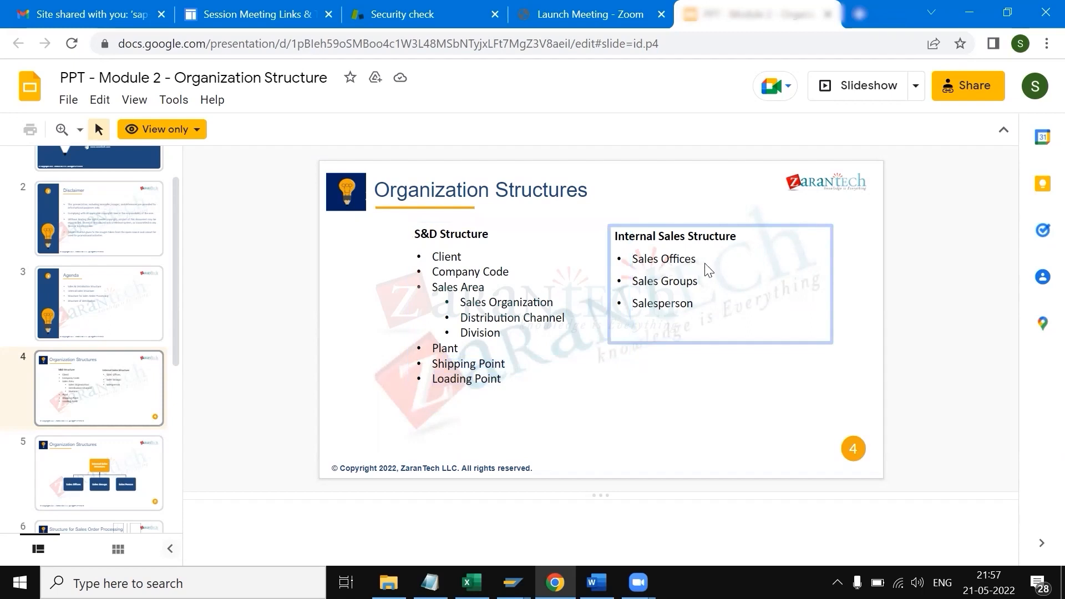